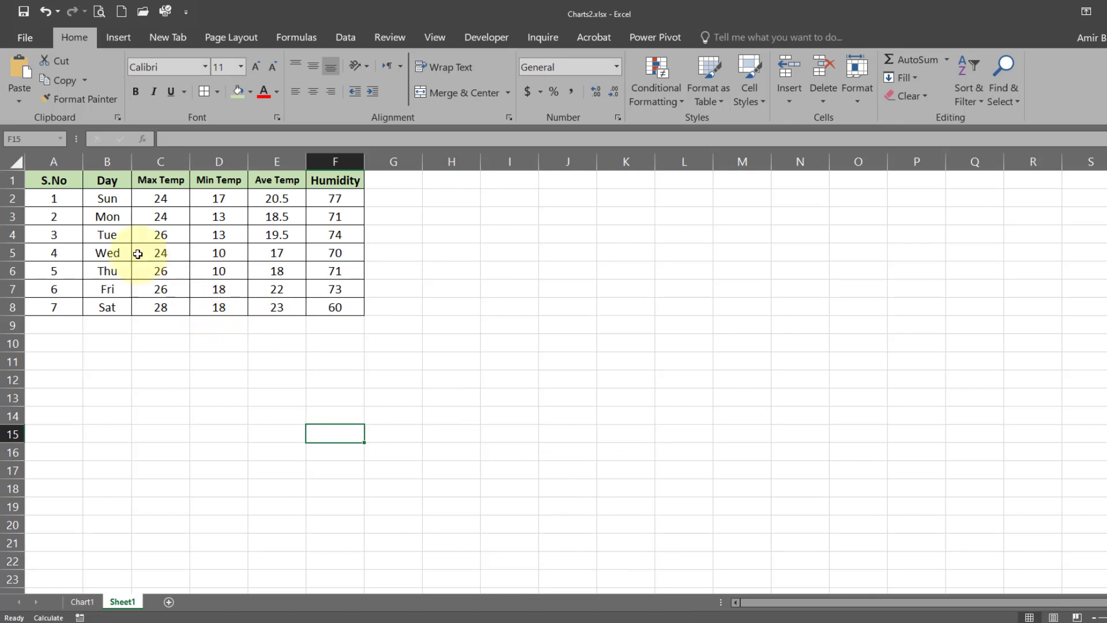
left_click(164, 231)
left_click(280, 218)
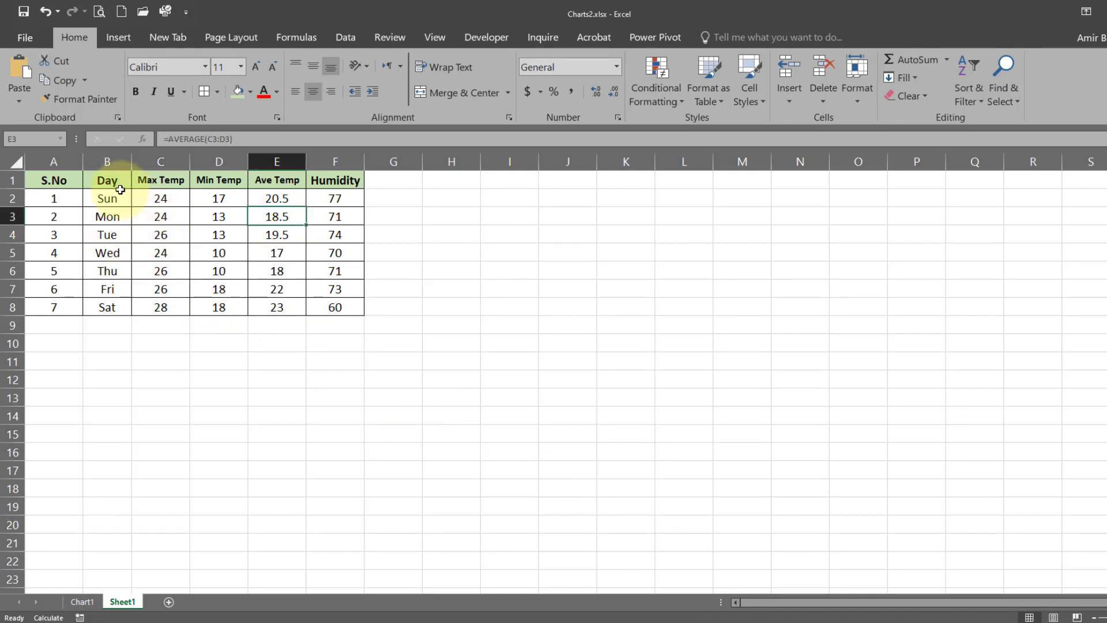
left_click(164, 359)
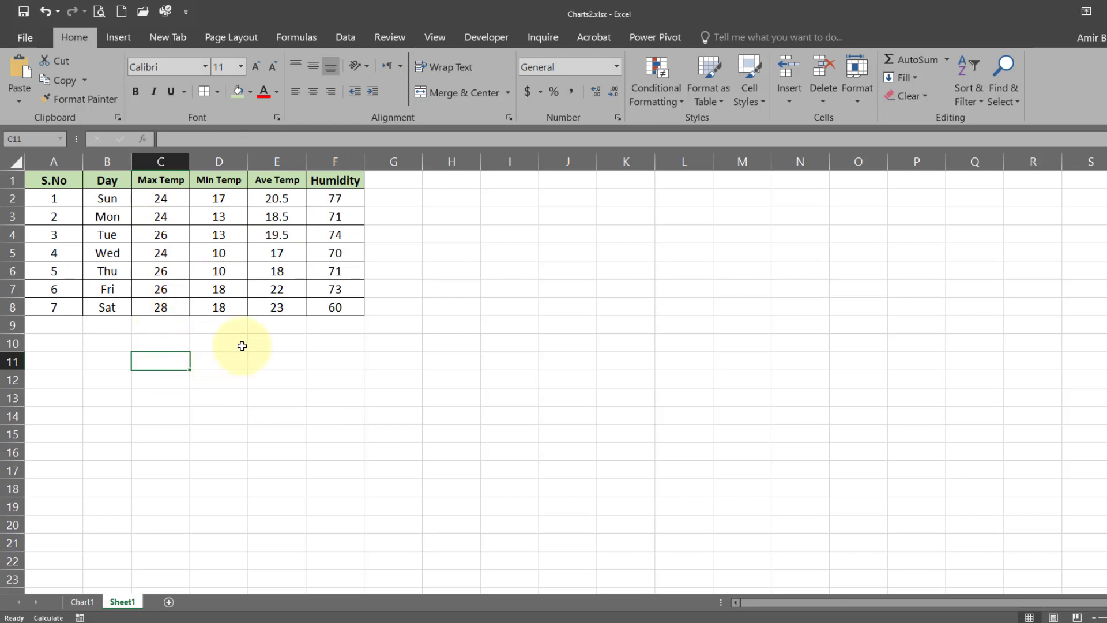
Try to create a recommended chart with only an empty cell below the table selected.
left_click(118, 38)
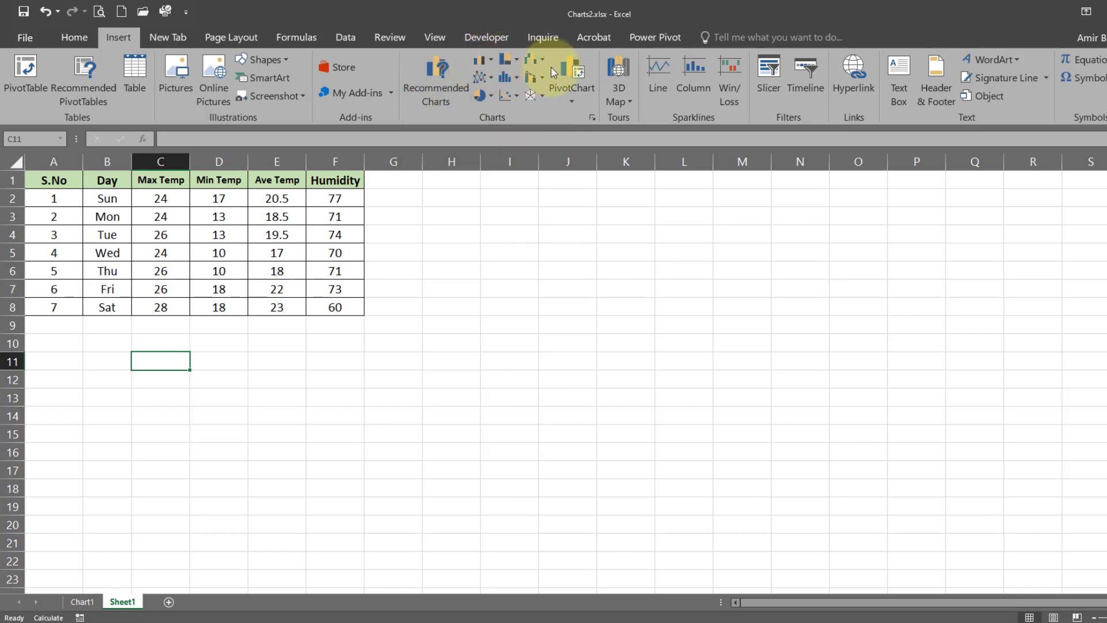
left_click(440, 77)
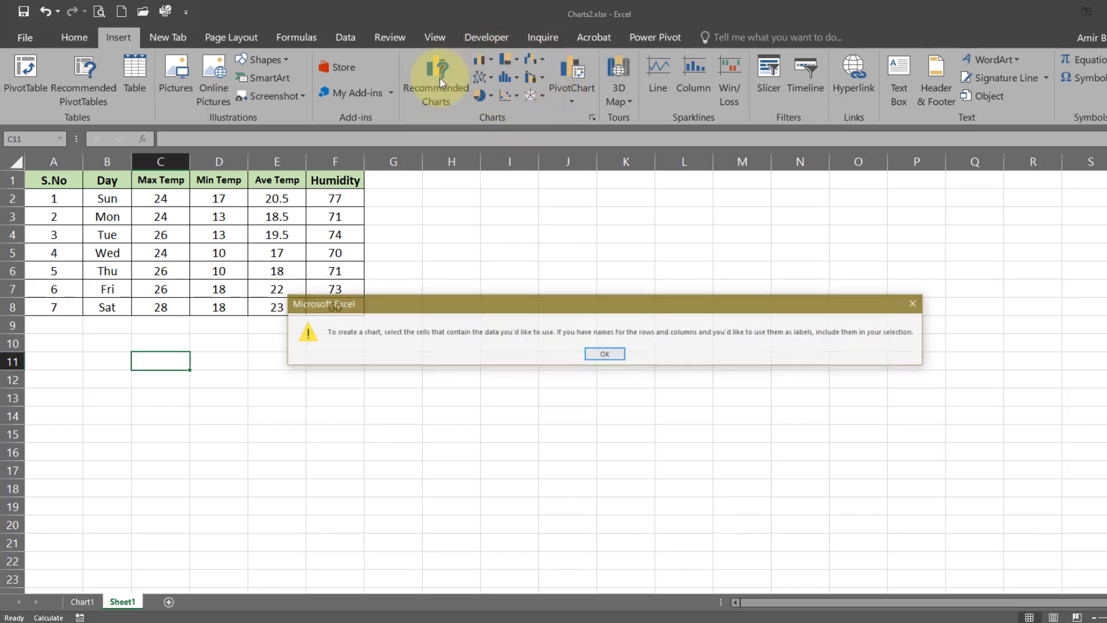
left_click_drag(516, 307, 625, 312)
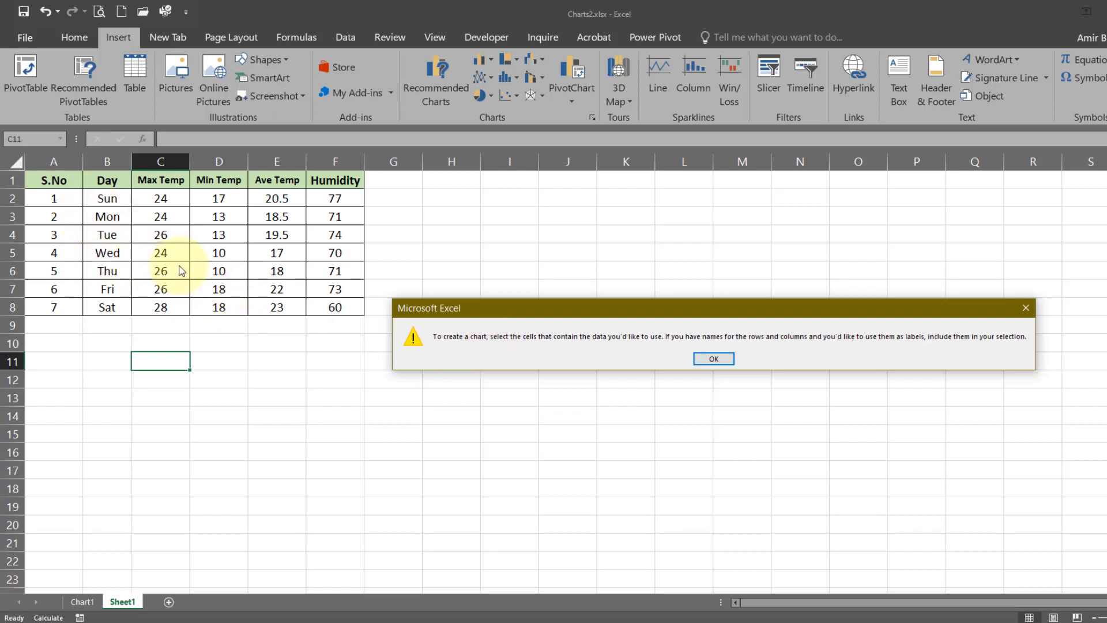
left_click(714, 359)
Insert a clustered column chart from the Day and Ave Temp columns, headers included, and place it beside the table.
left_click_drag(107, 180, 109, 303)
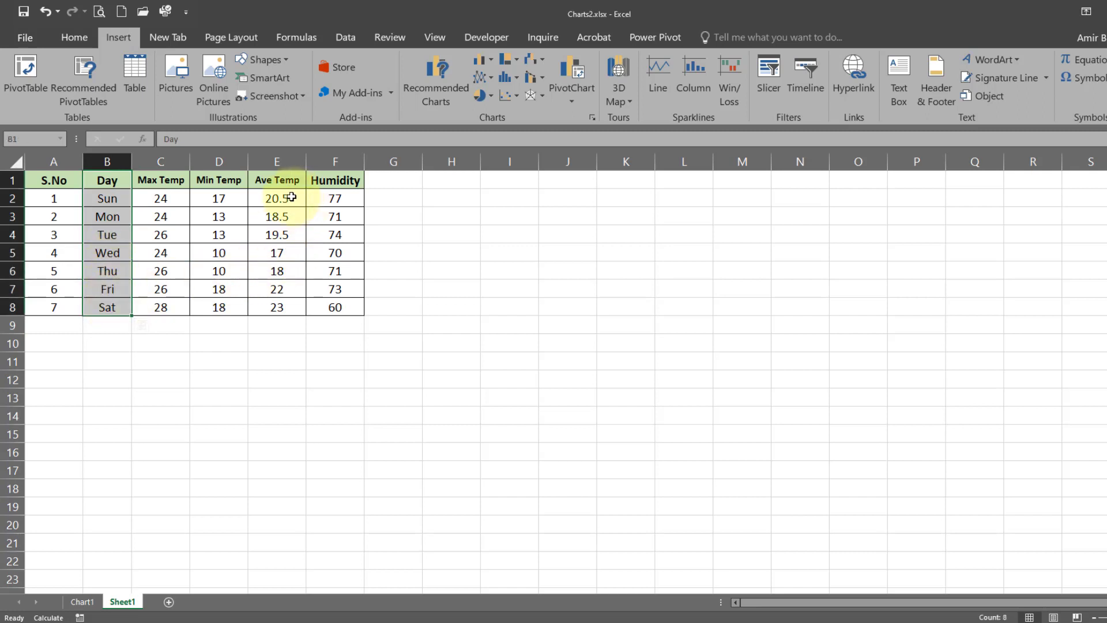
left_click_drag(276, 180, 277, 312)
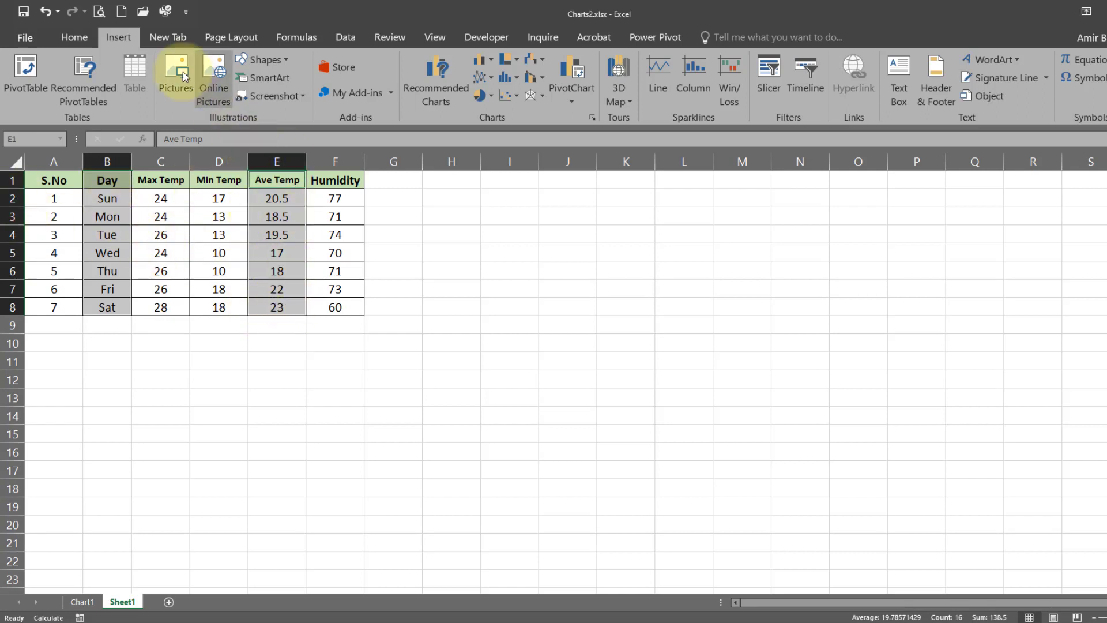
left_click(434, 78)
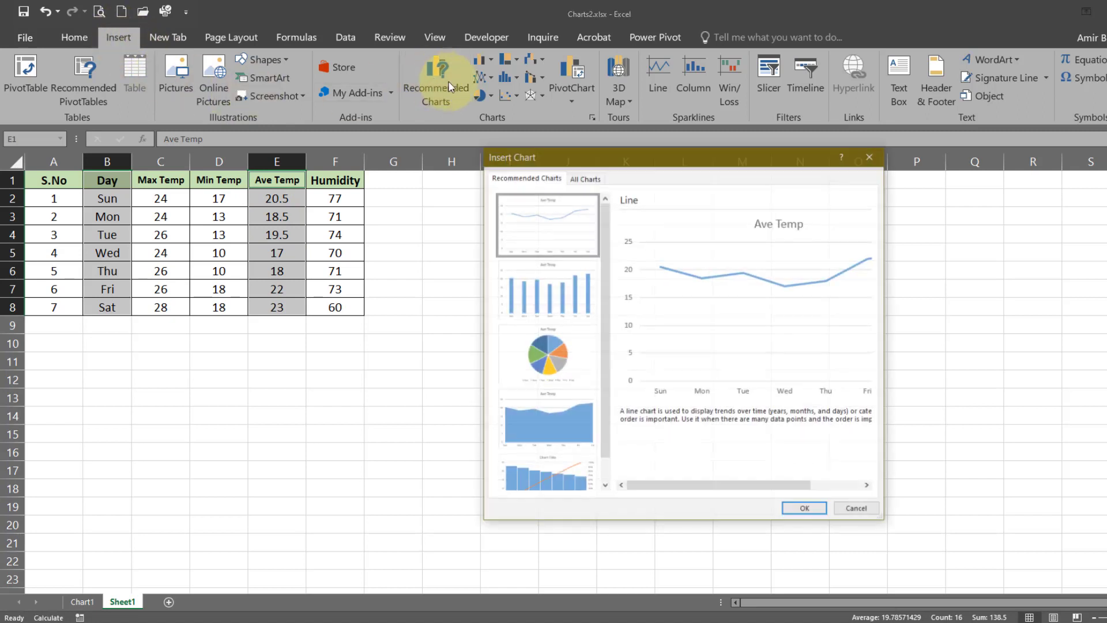
left_click(593, 179)
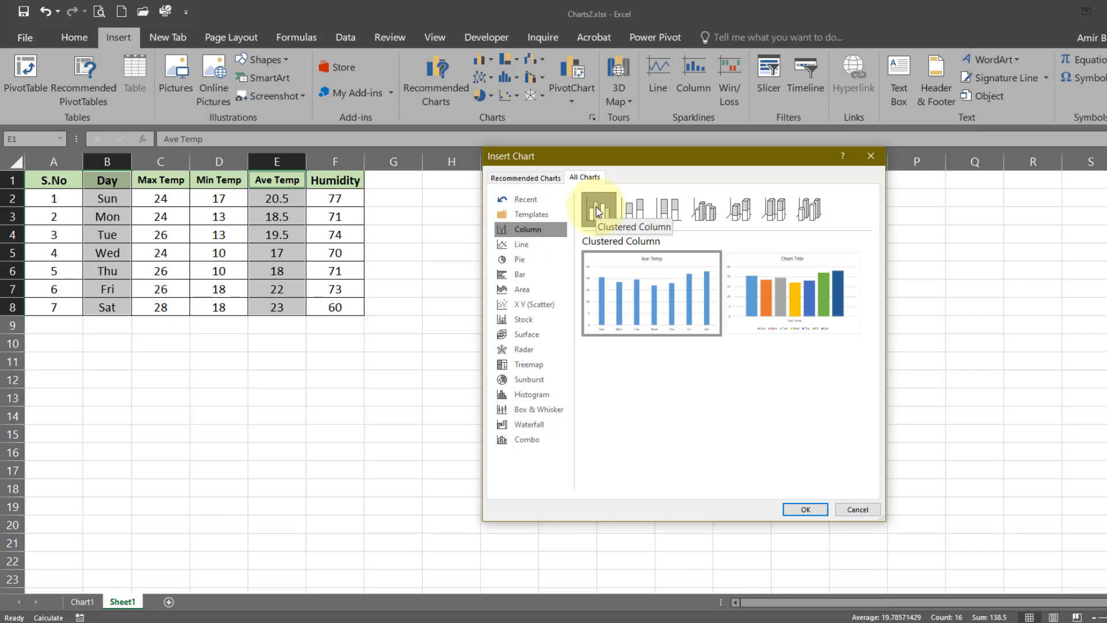
left_click(797, 510)
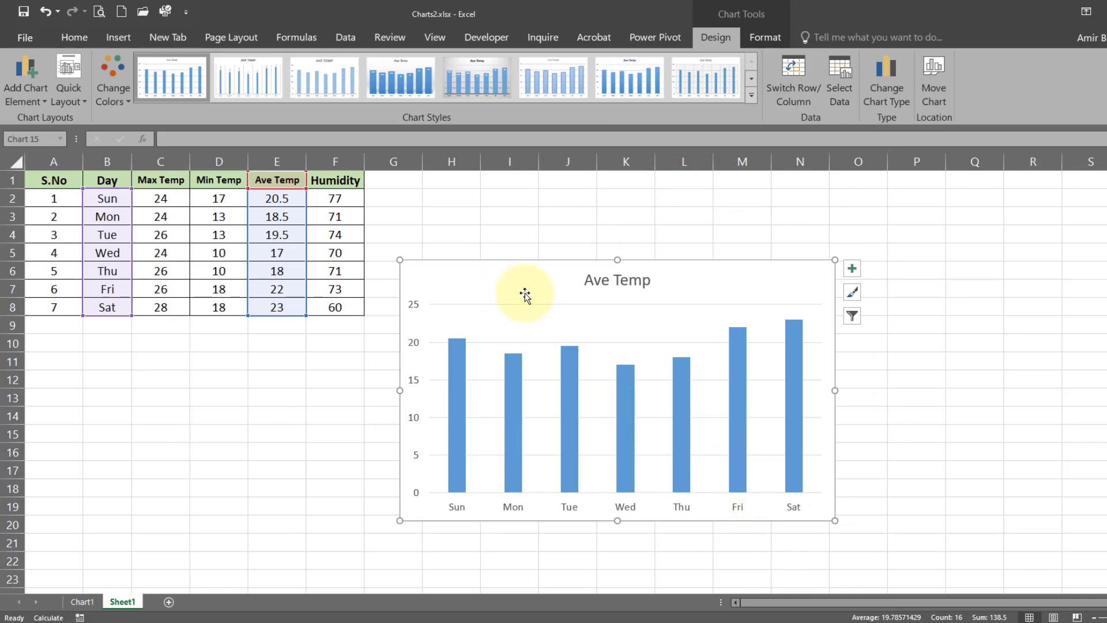
left_click_drag(518, 284, 494, 201)
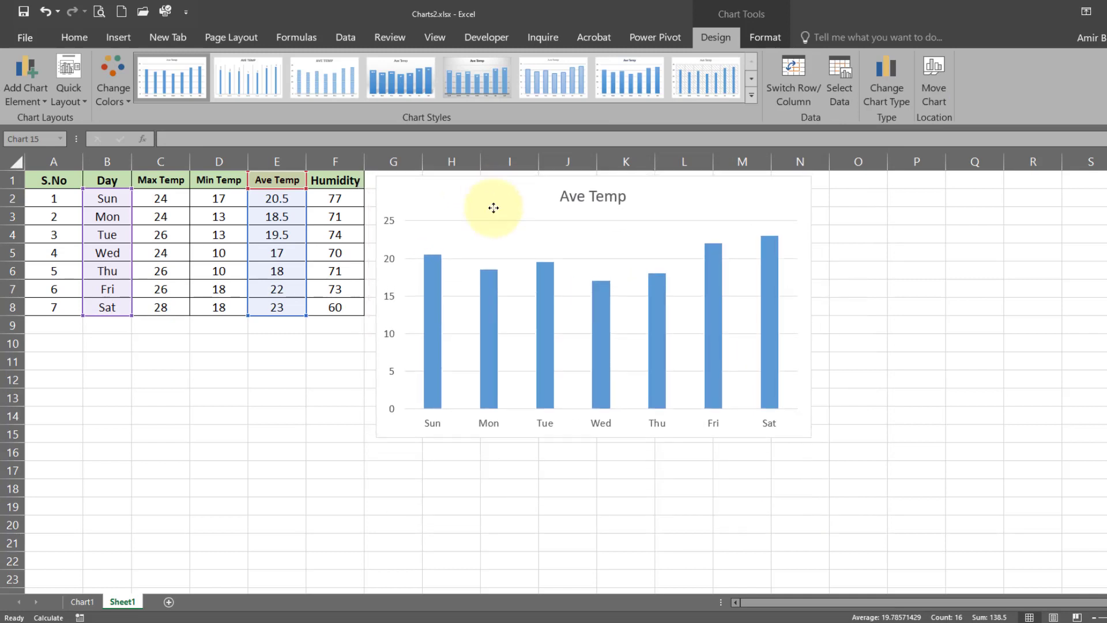
Examine the Ave Temp chart's day axis and value axis against the average temperatures in the table.
left_click(437, 420)
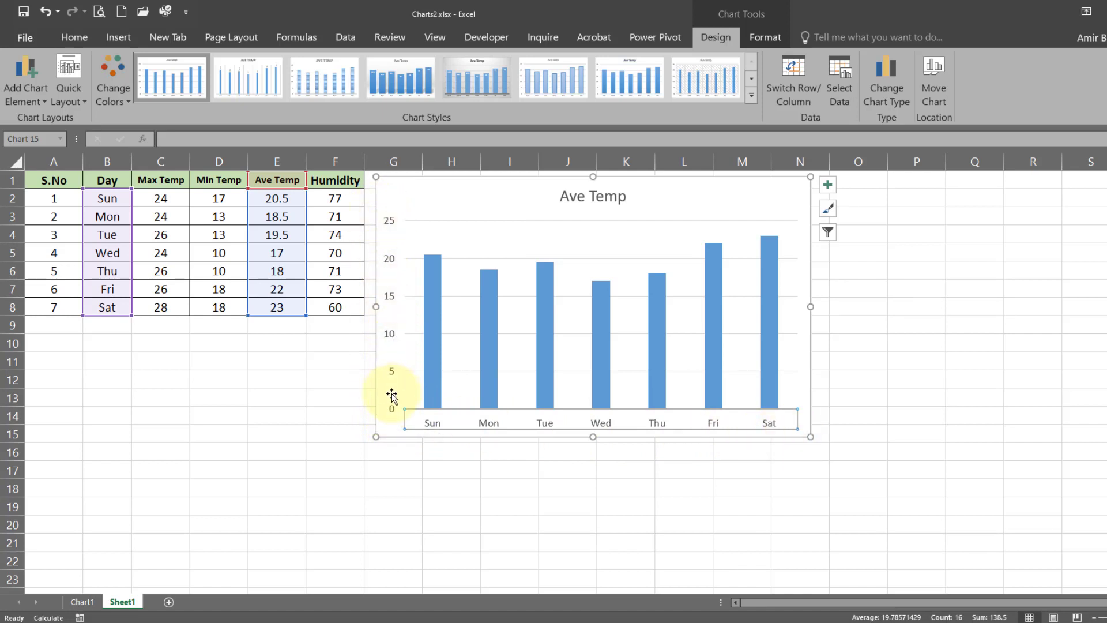
left_click(391, 226)
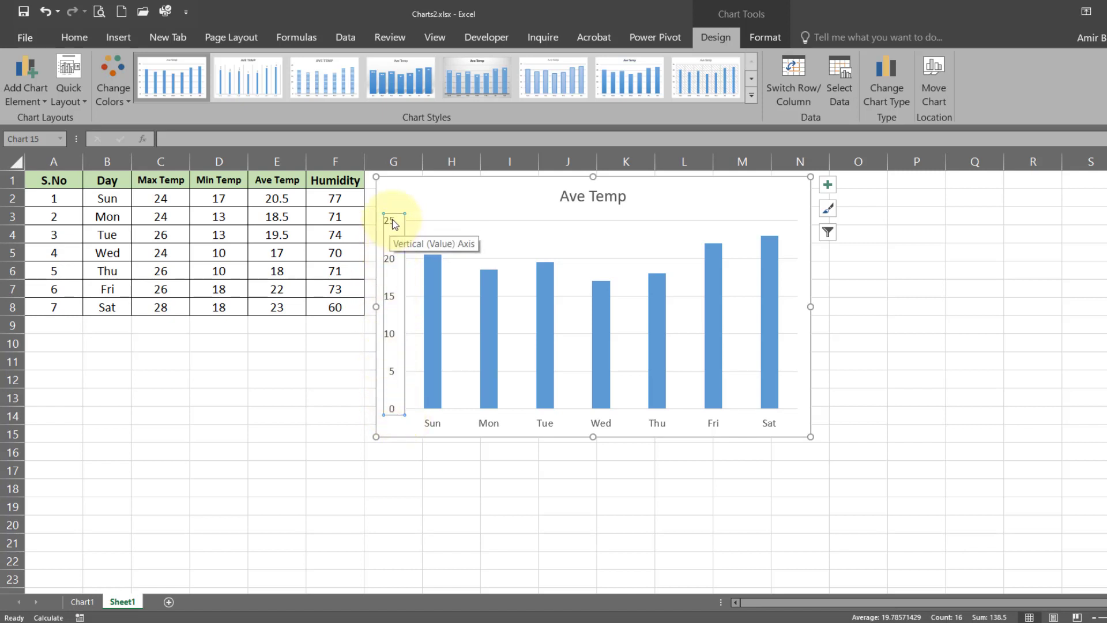
left_click(278, 196)
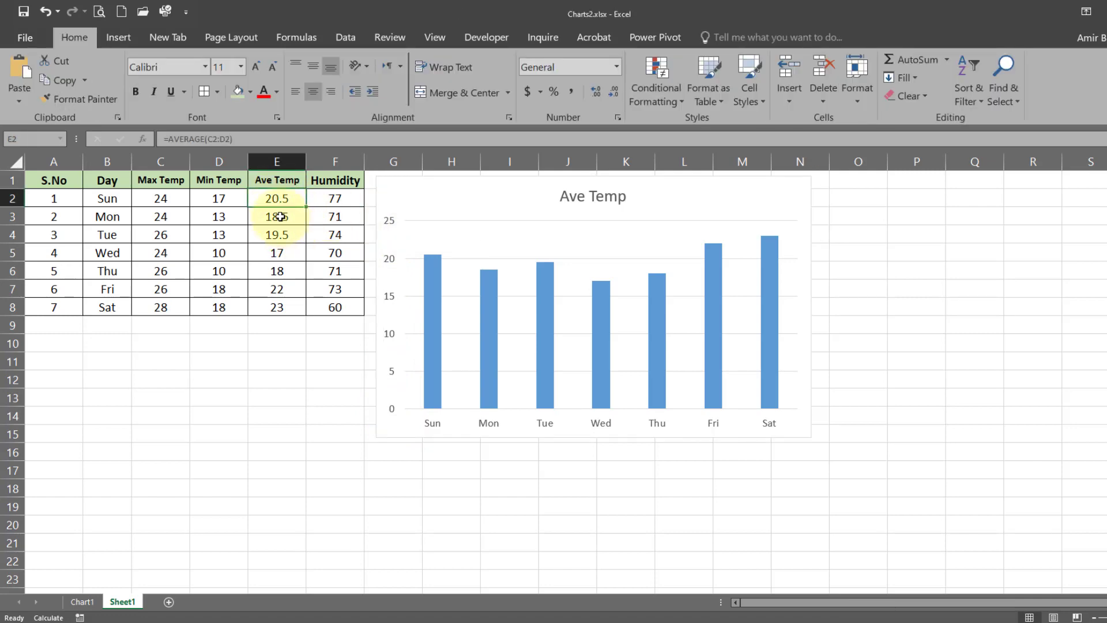
left_click(390, 222)
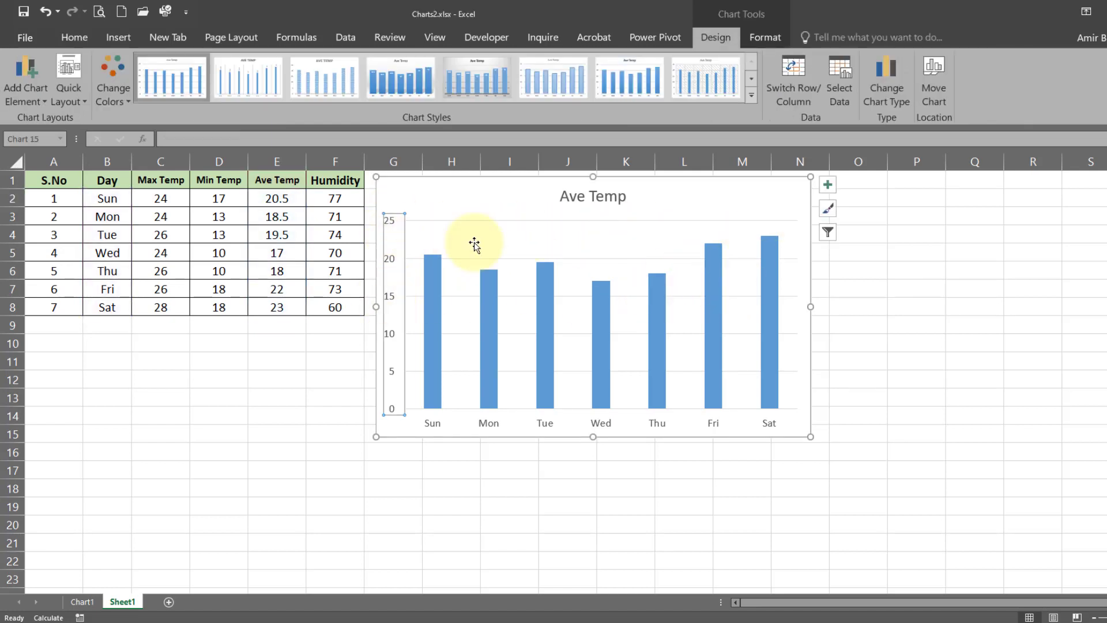
Nudge the Ave Temp chart closer to the table's edge and inspect its Sunday column.
left_click(409, 195)
left_click_drag(414, 191, 406, 189)
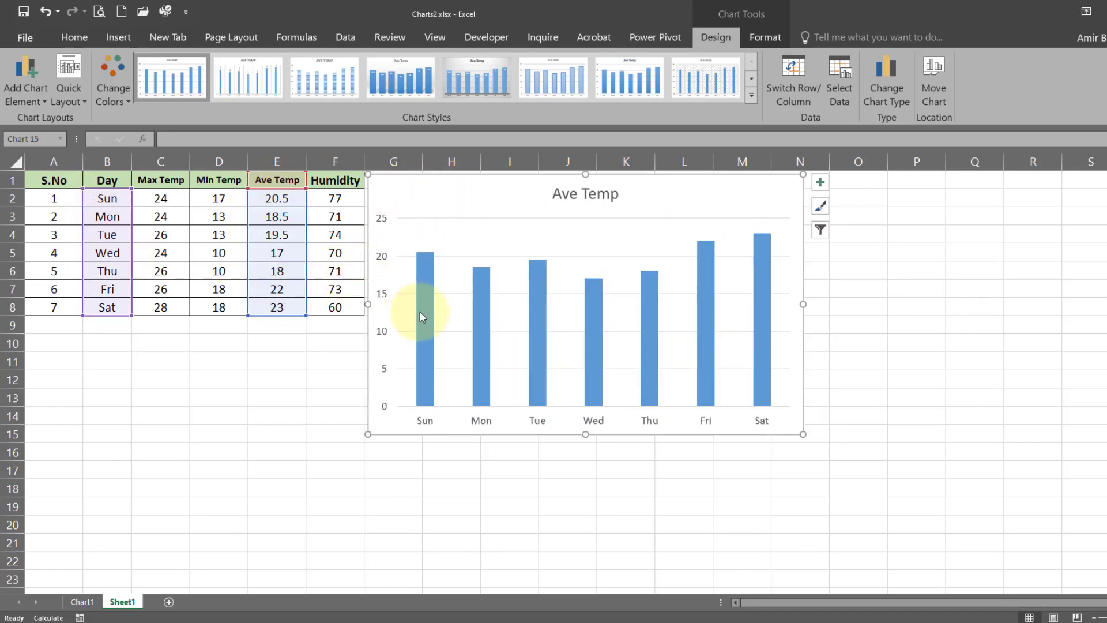
mouse_move(425, 280)
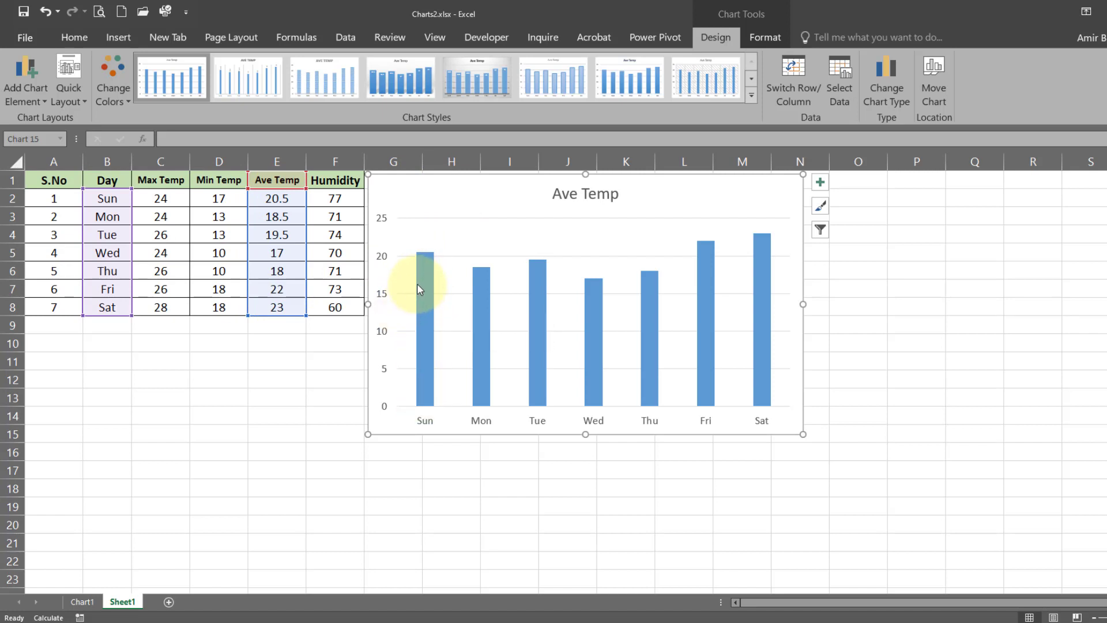
mouse_move(428, 388)
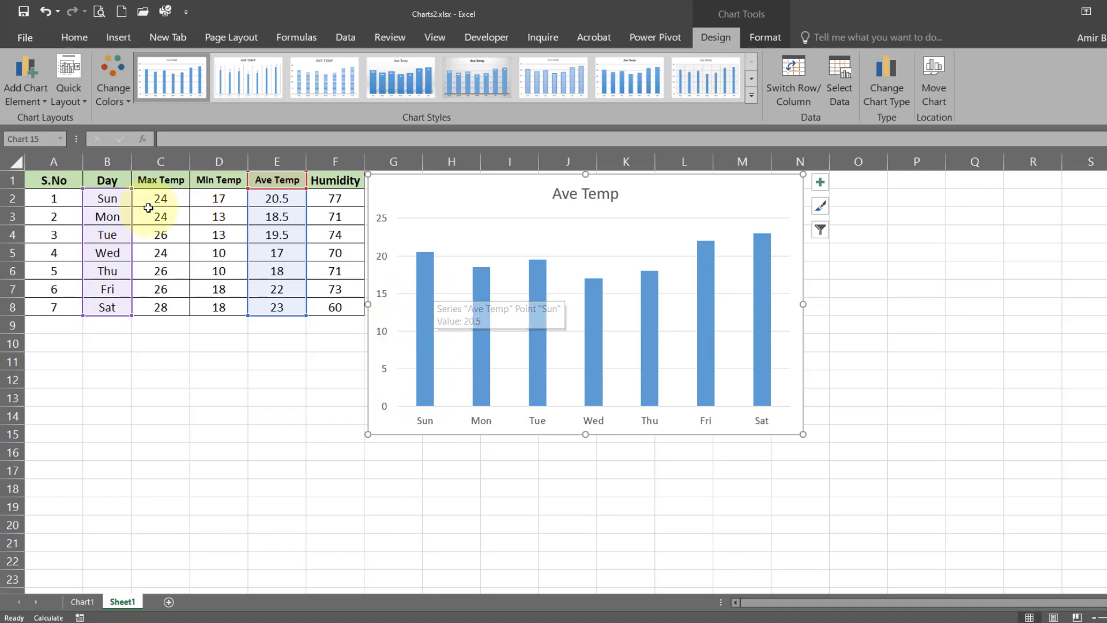
Insert a clustered column chart from the Day, Max Temp and Min Temp columns and move it over the Ave Temp chart.
left_click(199, 361)
left_click_drag(117, 181, 112, 304)
left_click(161, 186, "ctrl")
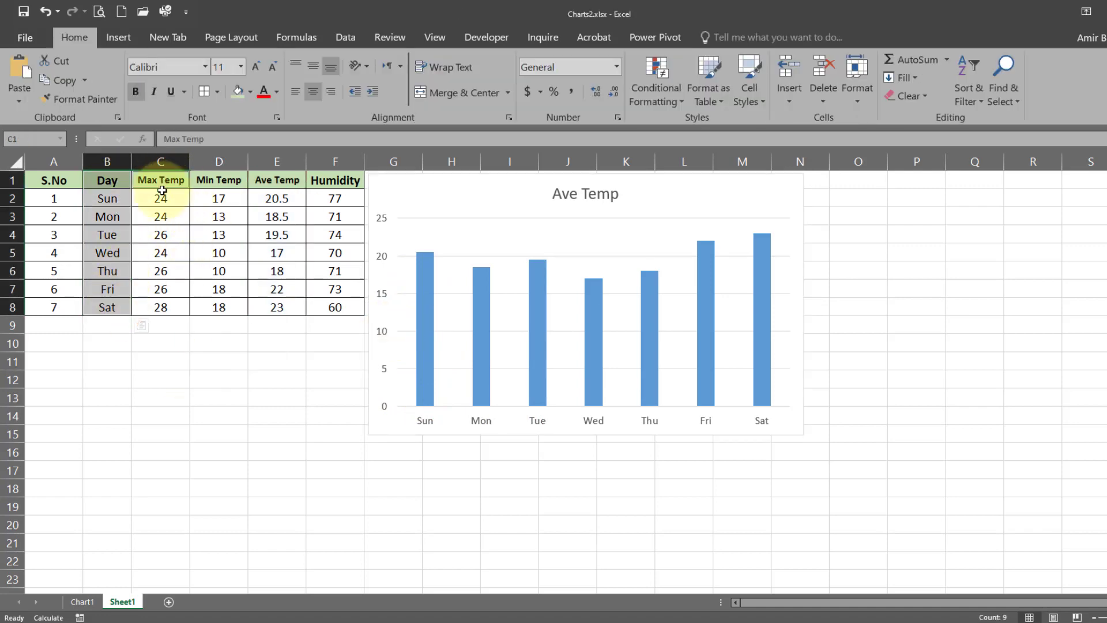
left_click_drag(162, 190, 161, 300)
left_click_drag(213, 180, 222, 304)
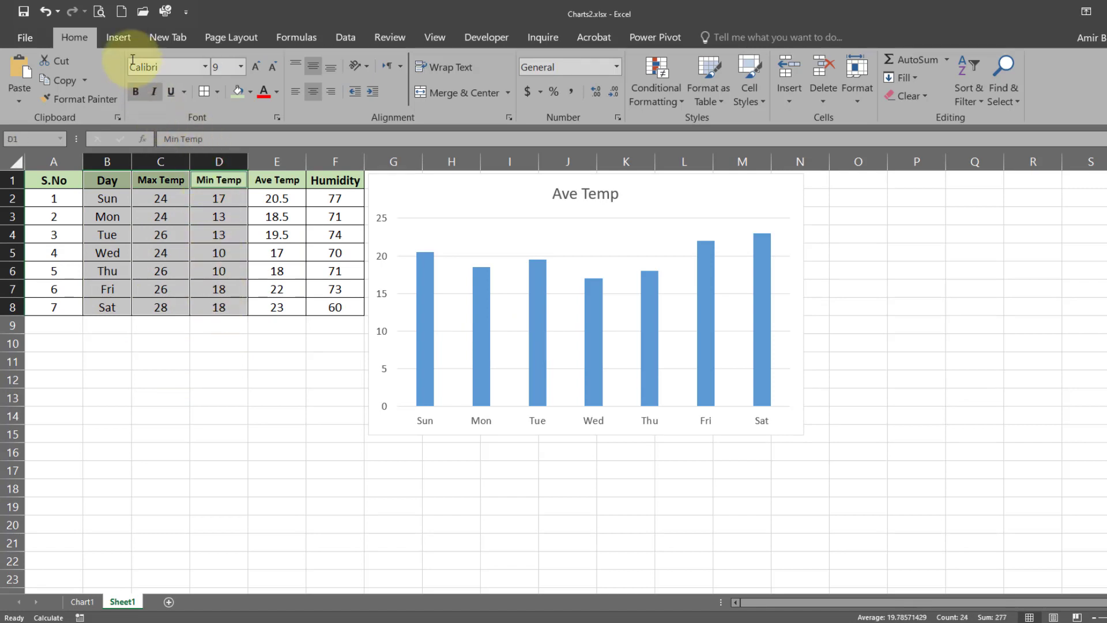
left_click(118, 36)
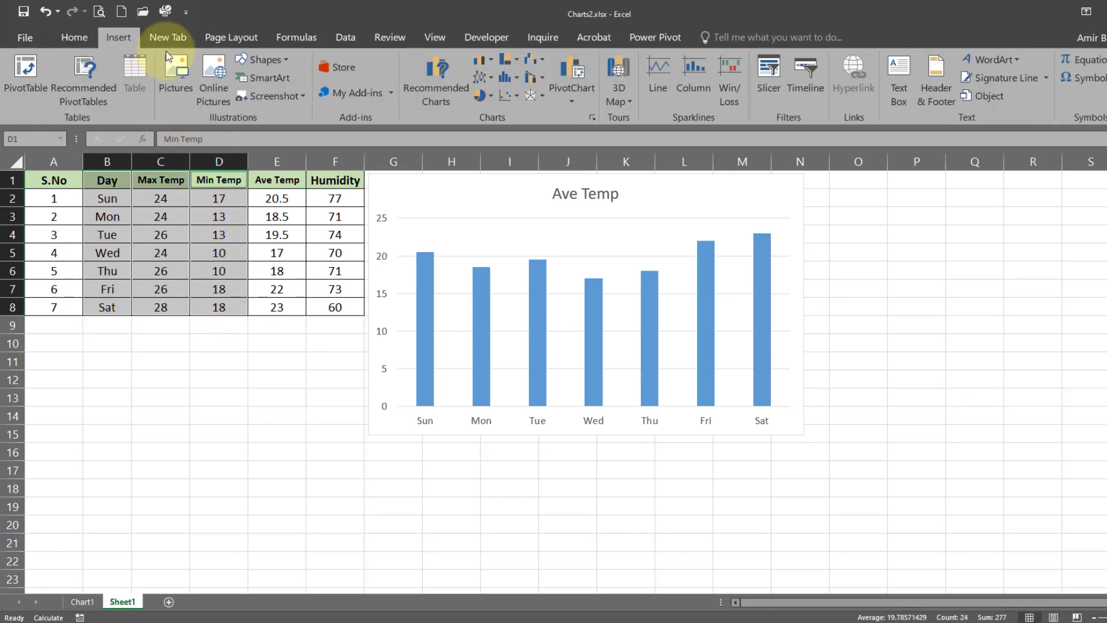
left_click(419, 89)
left_click(582, 180)
mouse_move(611, 283)
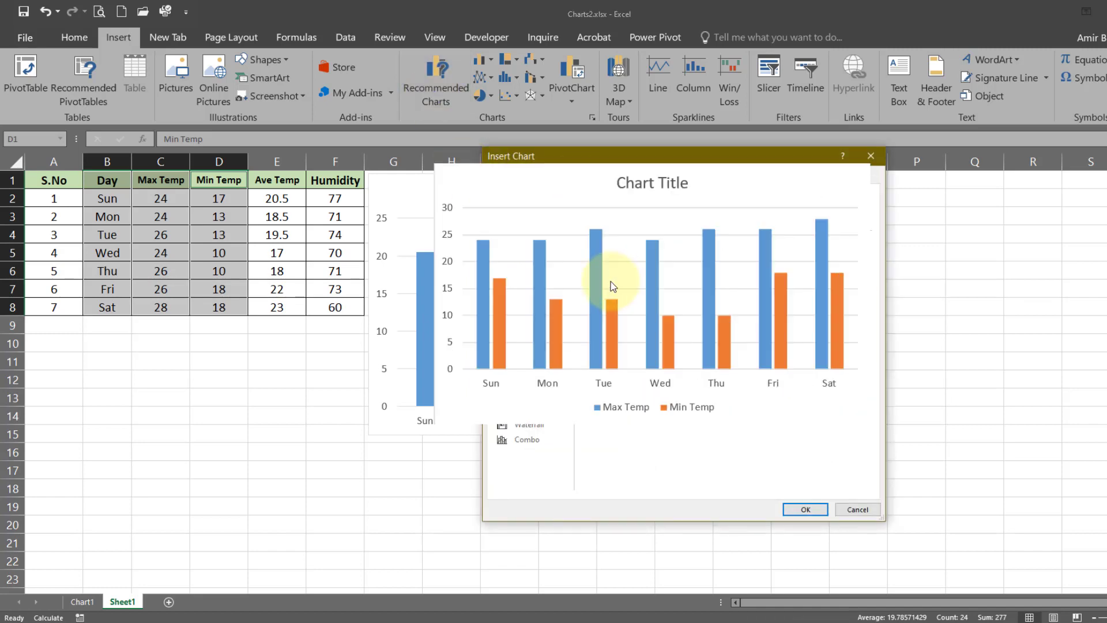
left_click(805, 509)
left_click_drag(521, 289, 495, 199)
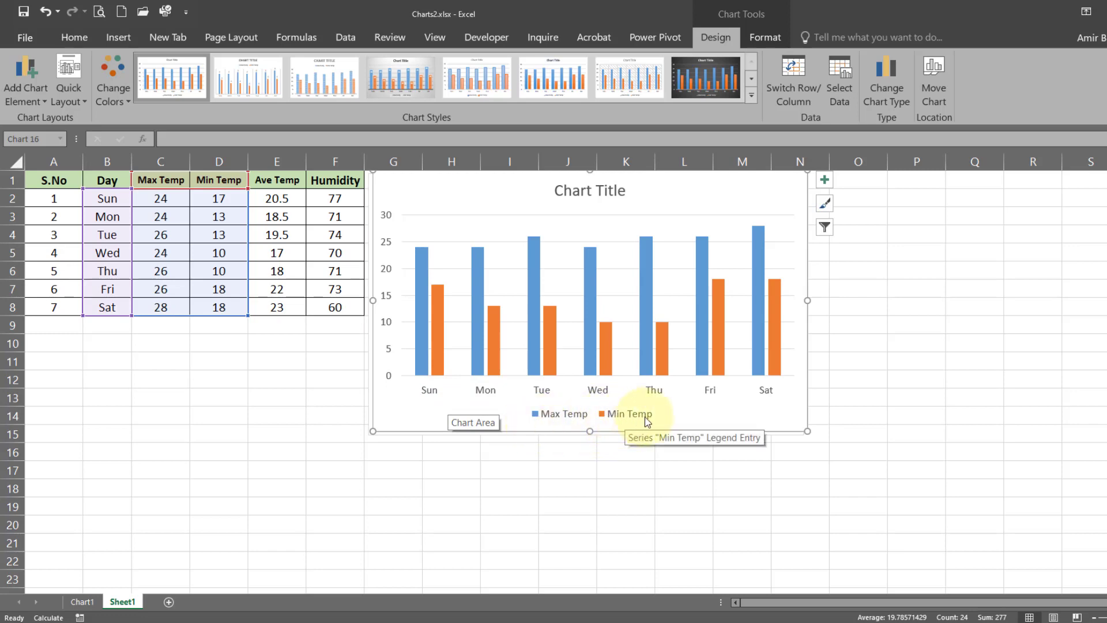
Examine the Max Temp and Min Temp columns for Sunday in the two-series chart.
left_click(438, 334)
left_click(421, 333)
left_click(436, 334)
left_click(428, 335)
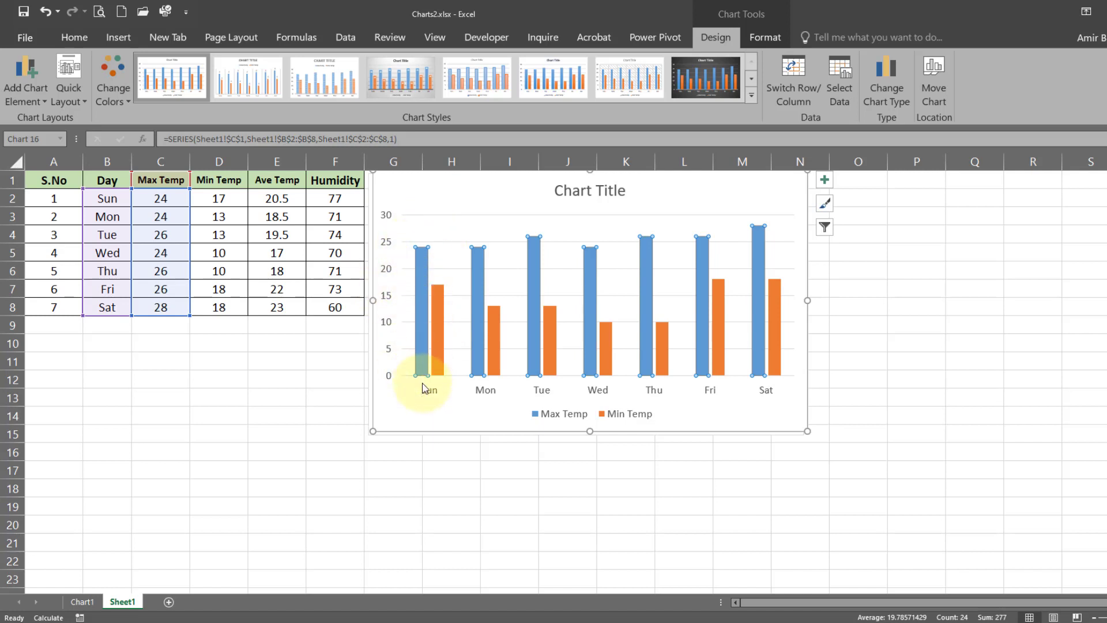
left_click(432, 190)
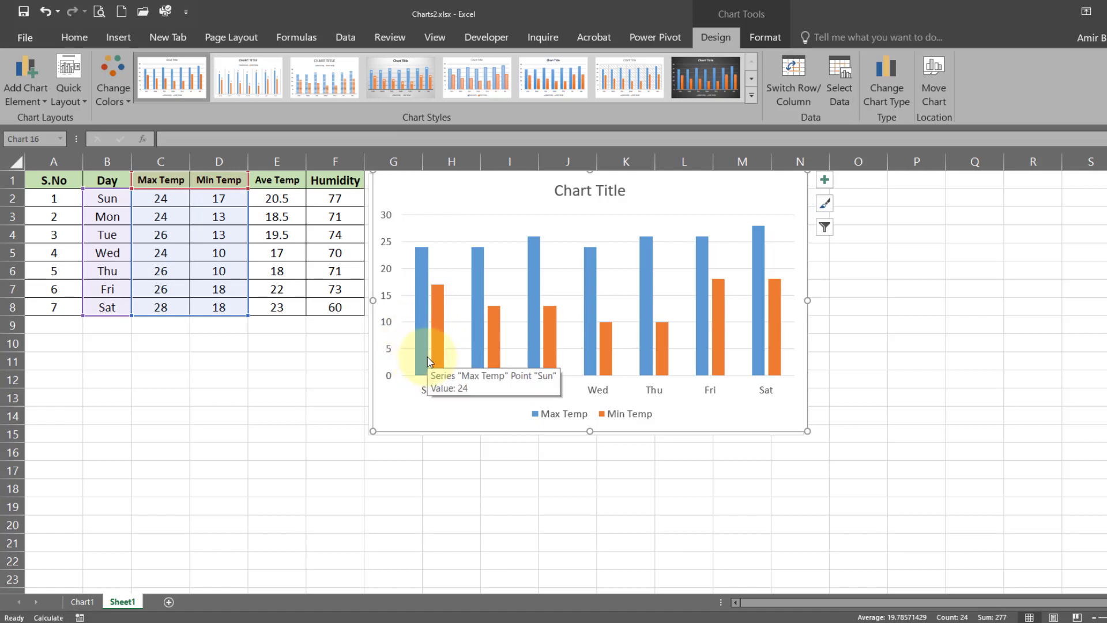
mouse_move(419, 358)
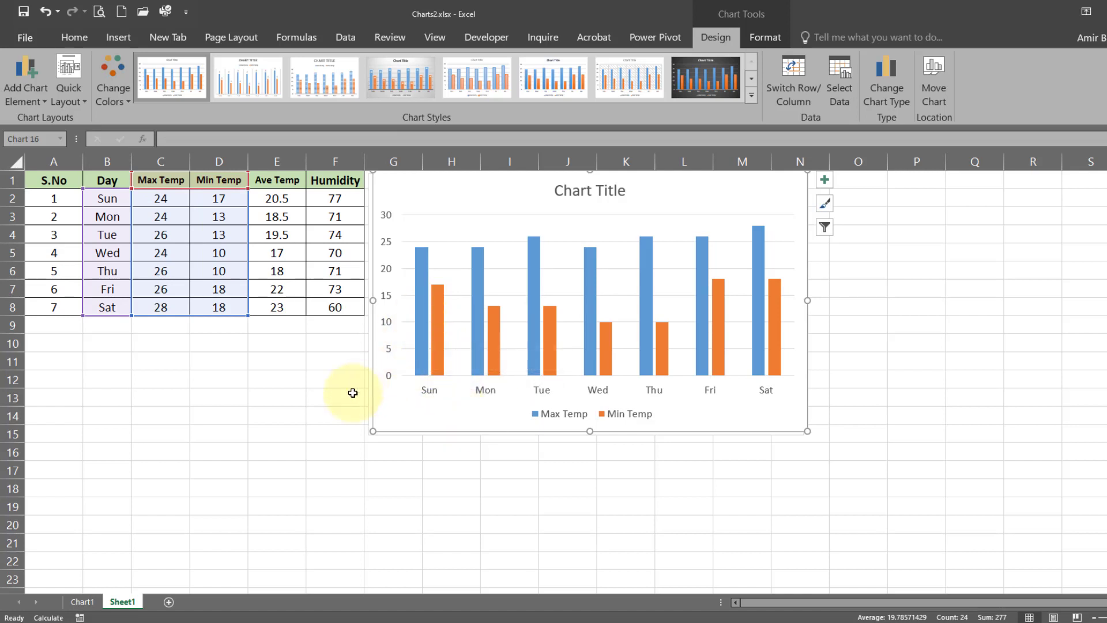
Insert a clustered column chart from the Day, Max Temp, Min Temp and Humidity columns and move it over the earlier charts.
left_click(310, 397)
left_click_drag(110, 184, 120, 304)
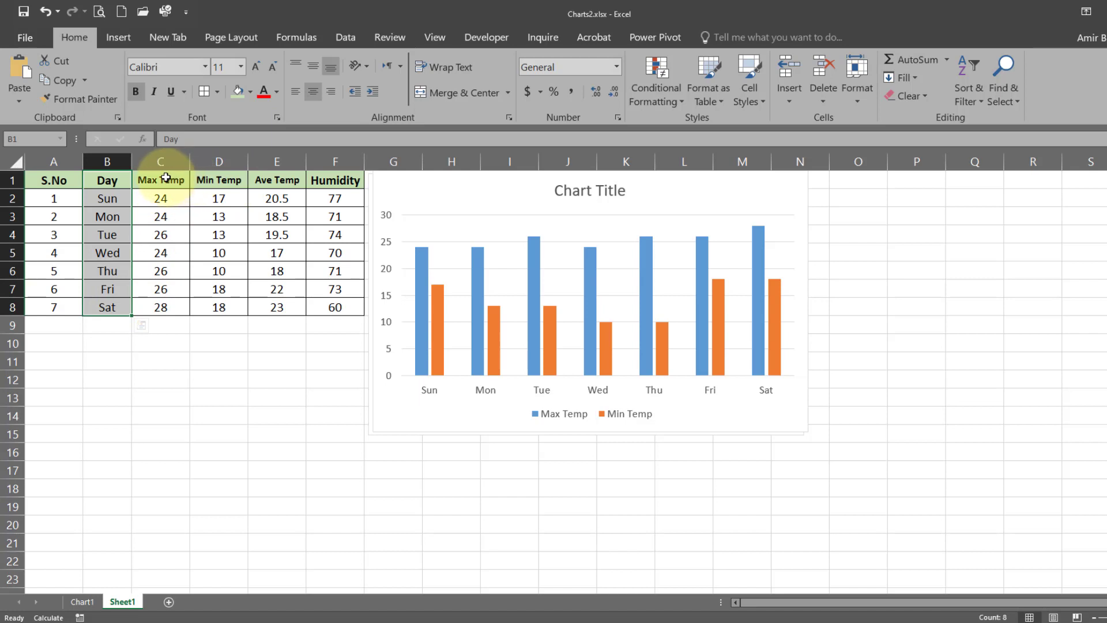
left_click_drag(165, 177, 241, 309)
left_click_drag(335, 180, 327, 300)
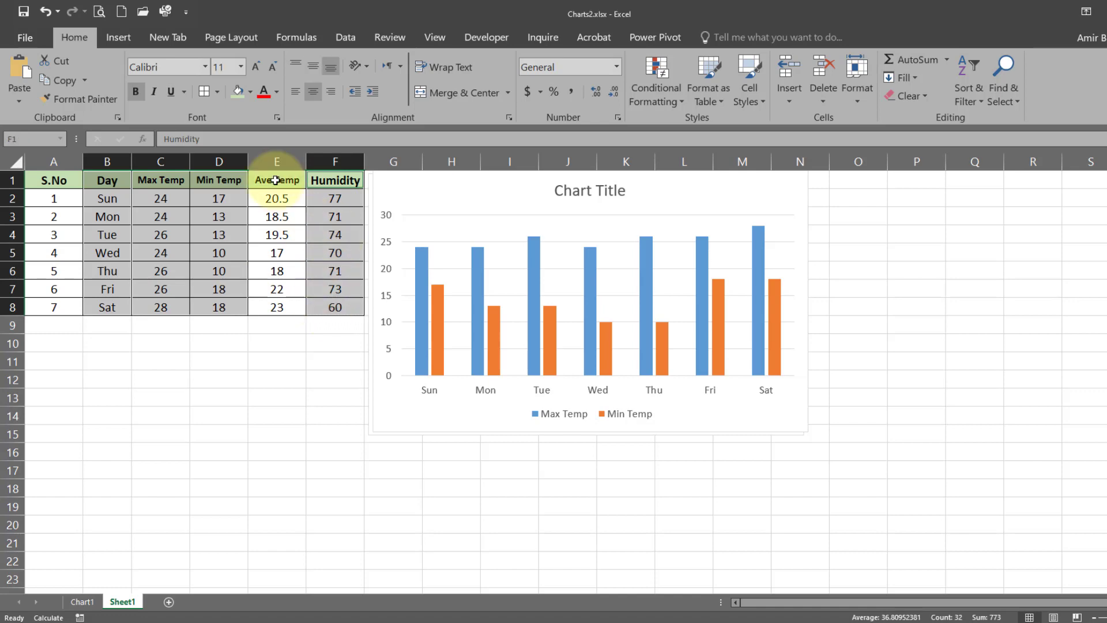
left_click(118, 37)
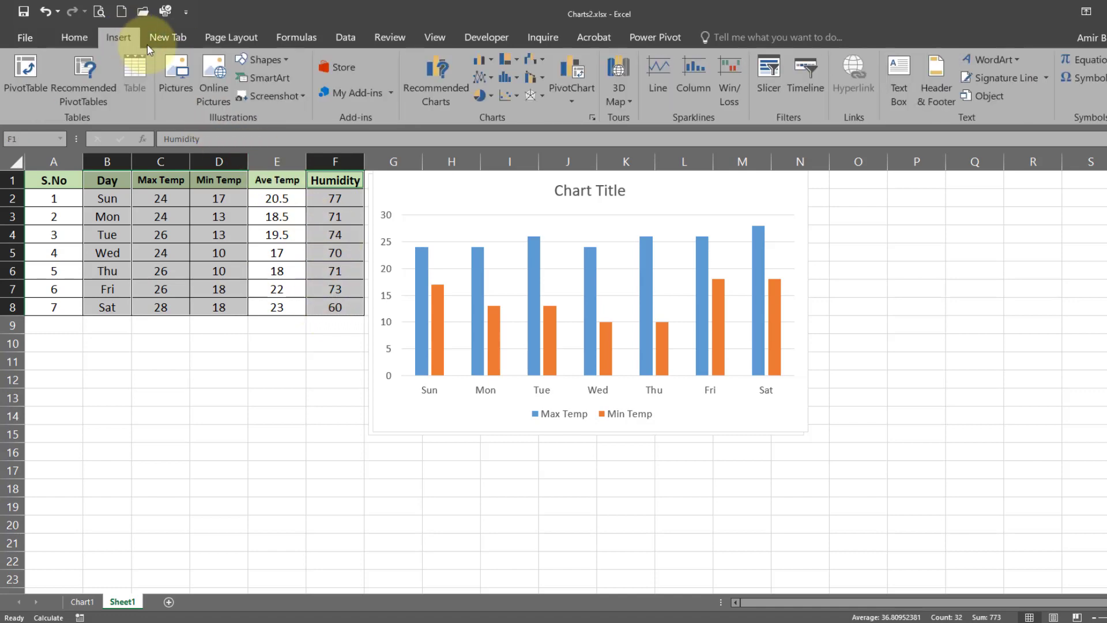
left_click(424, 82)
left_click(585, 177)
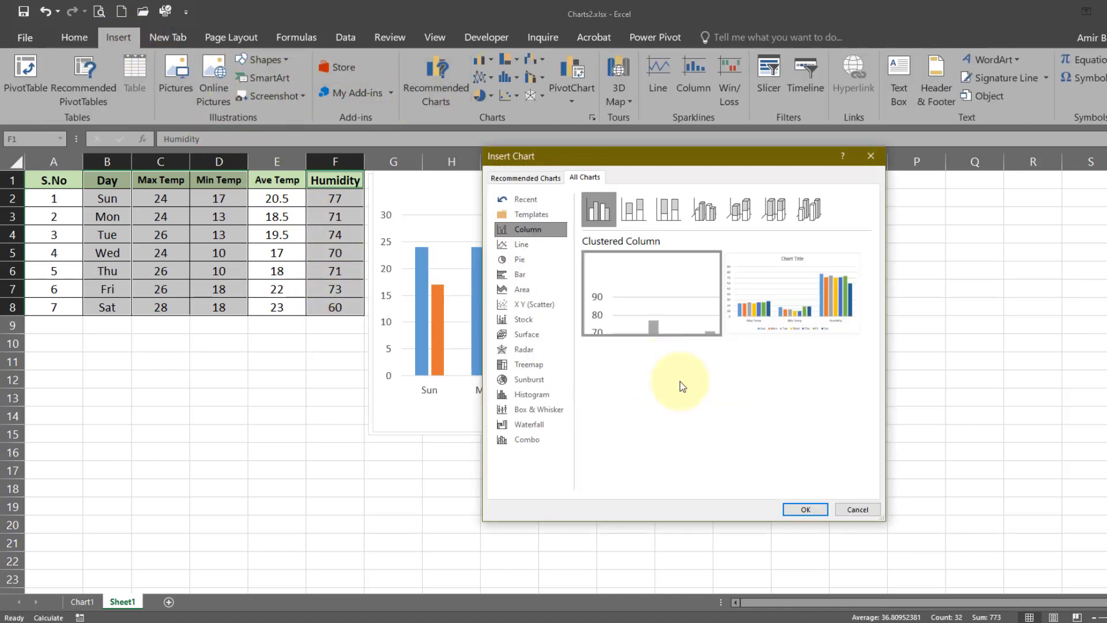
left_click(806, 510)
left_click_drag(514, 292, 493, 198)
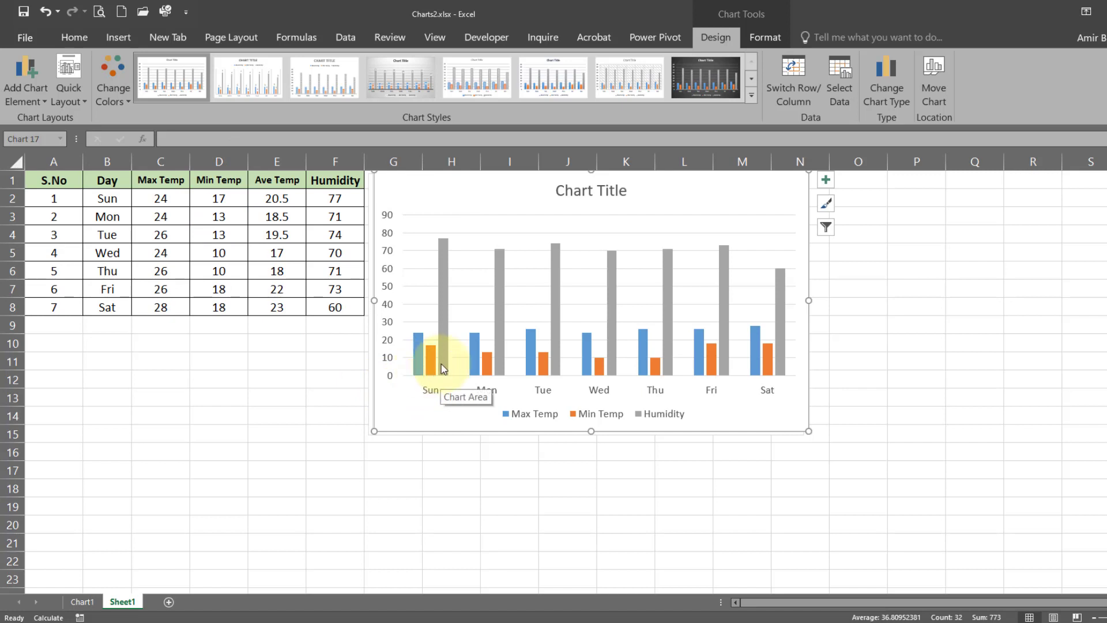
Compare the three-series chart's columns and value axis with the temperature data in the table.
mouse_move(449, 374)
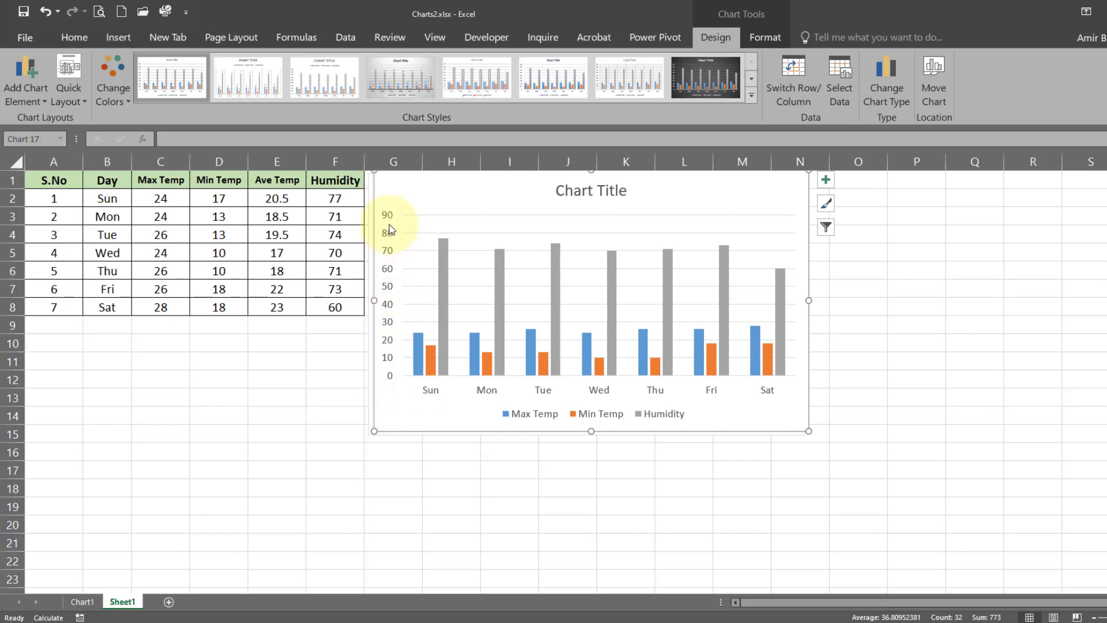
left_click(258, 245)
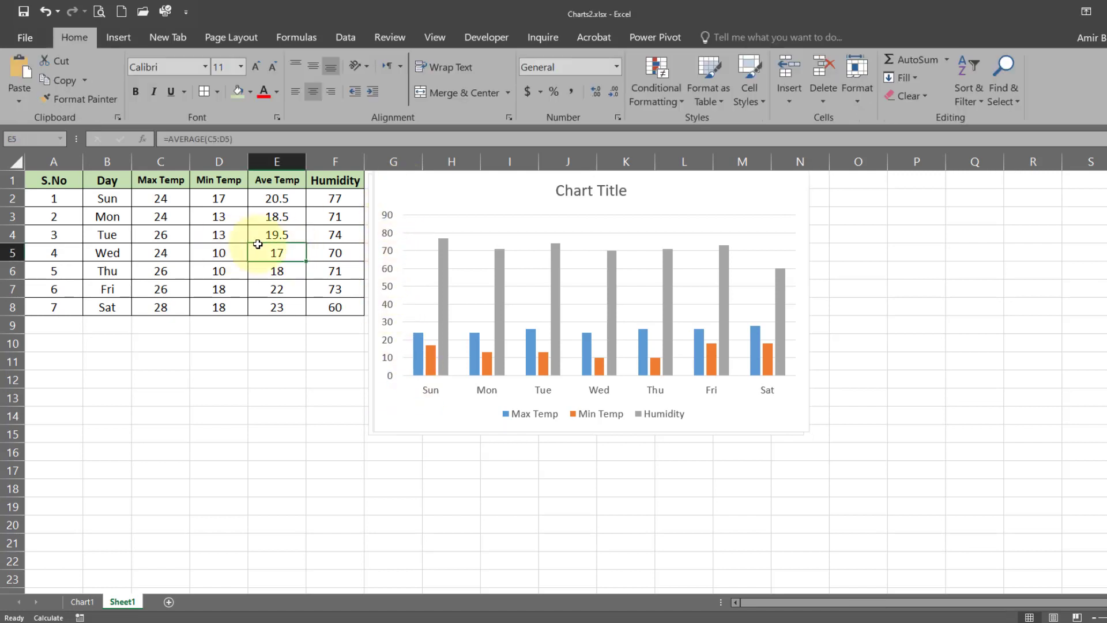
left_click(388, 188)
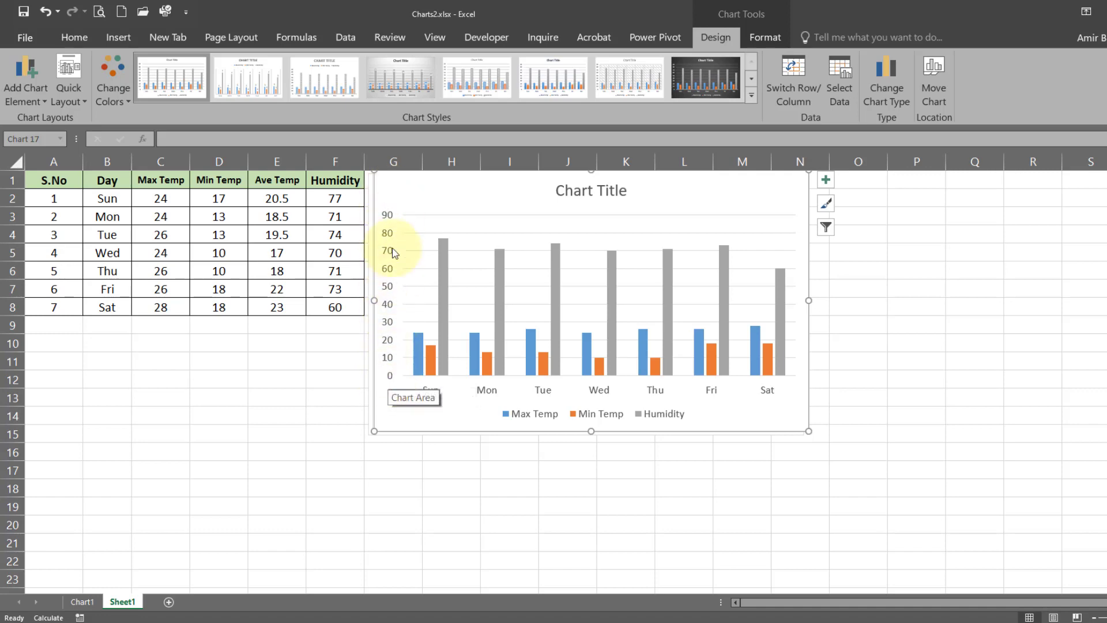
left_click(190, 206)
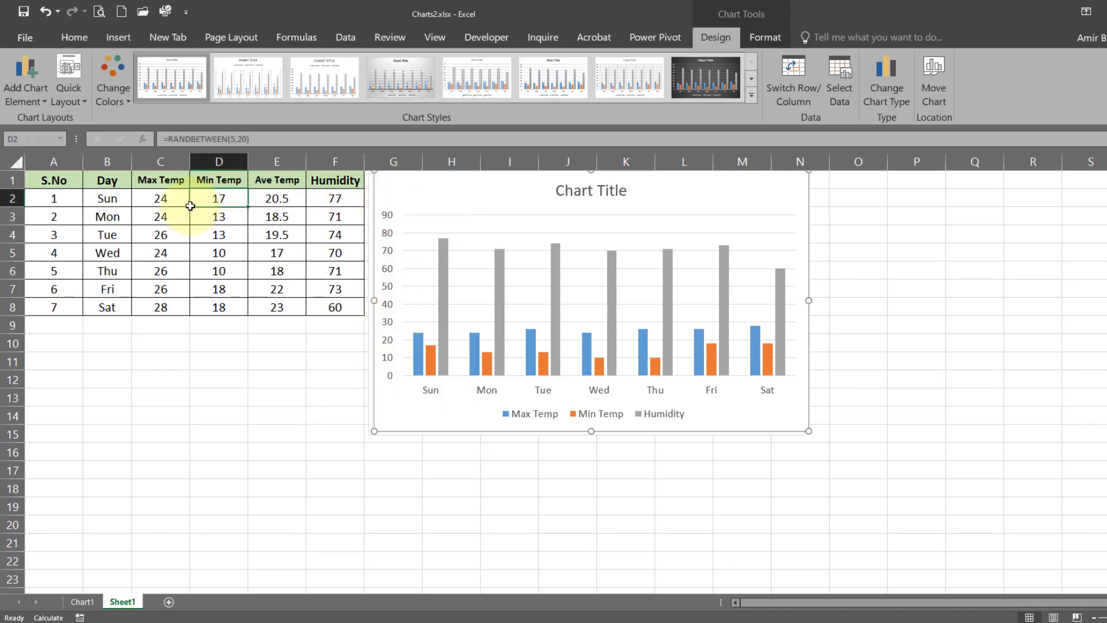
Select the Humidity series and move the three-series chart down by about four and a half rows.
left_click(444, 361)
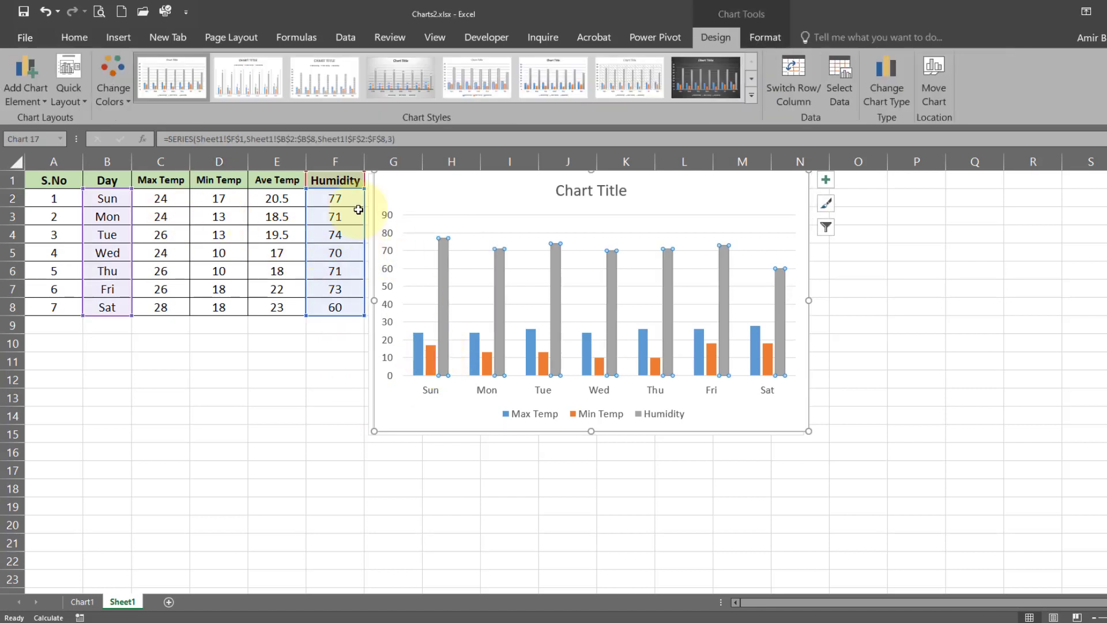
left_click(403, 190)
left_click_drag(403, 190, 404, 273)
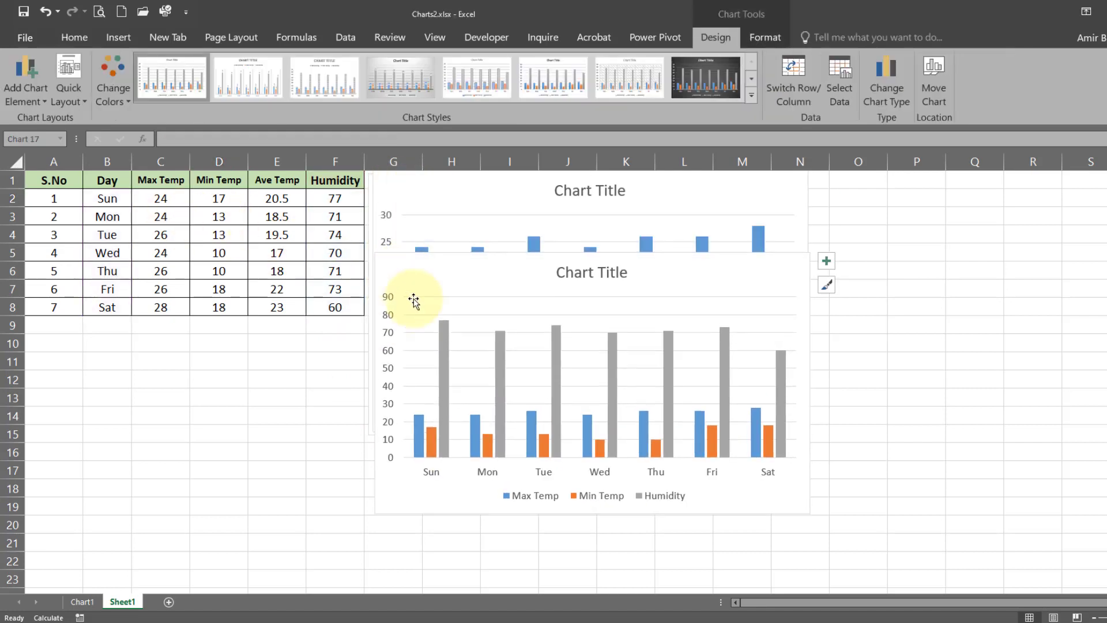
Highlight the Day, Max Temp, Min Temp and Humidity columns in the table to compare them with the charted series.
left_click_drag(115, 183, 127, 300)
left_click_drag(159, 182, 233, 309)
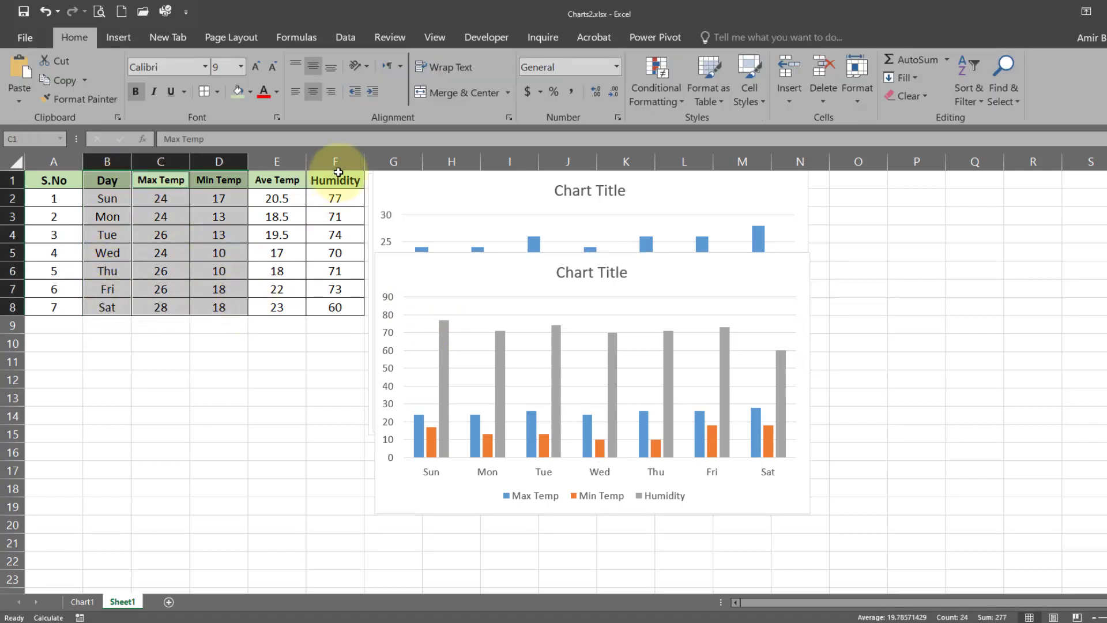
left_click_drag(336, 177, 330, 302)
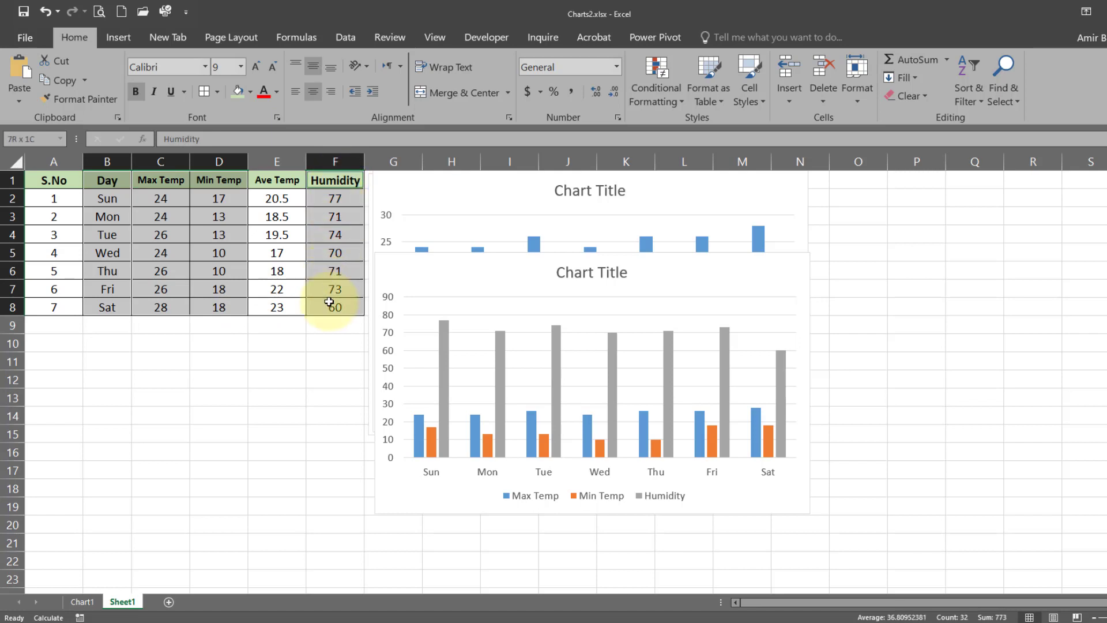
left_click(286, 361)
left_click_drag(161, 181, 161, 307)
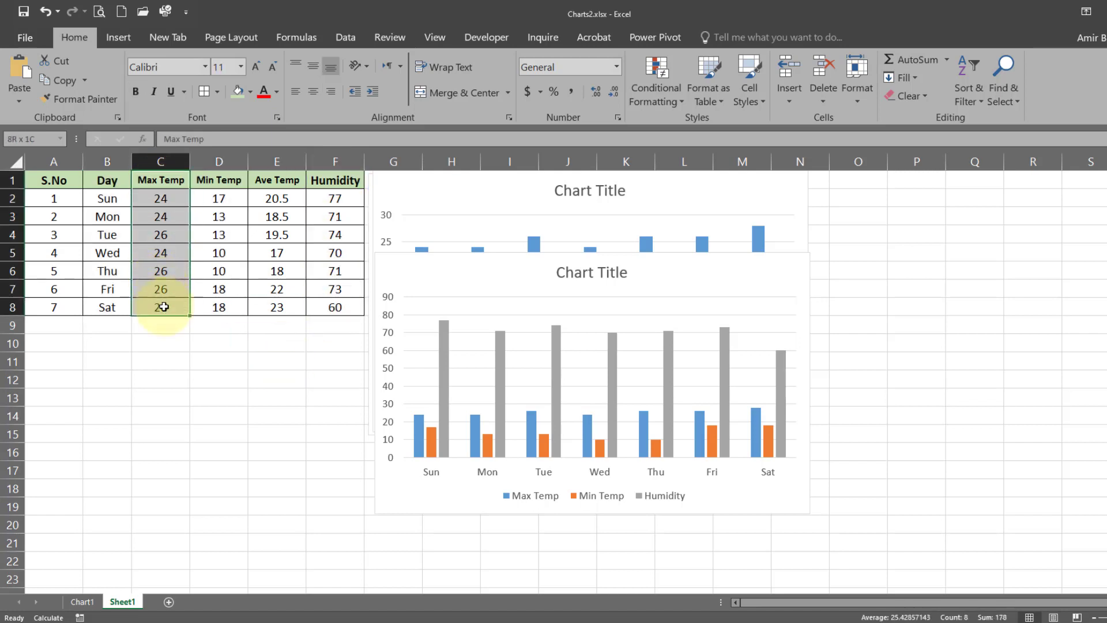
left_click_drag(219, 180, 222, 298)
left_click_drag(331, 180, 322, 314)
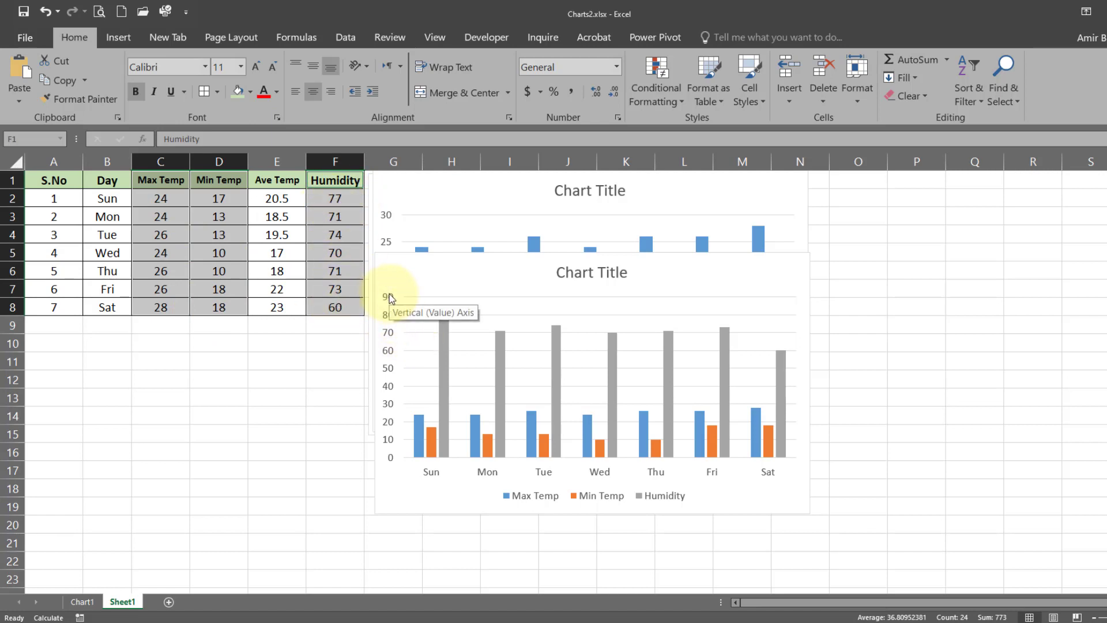
Set Wednesday's humidity to 90 and check the chart's value axis.
left_click(339, 257)
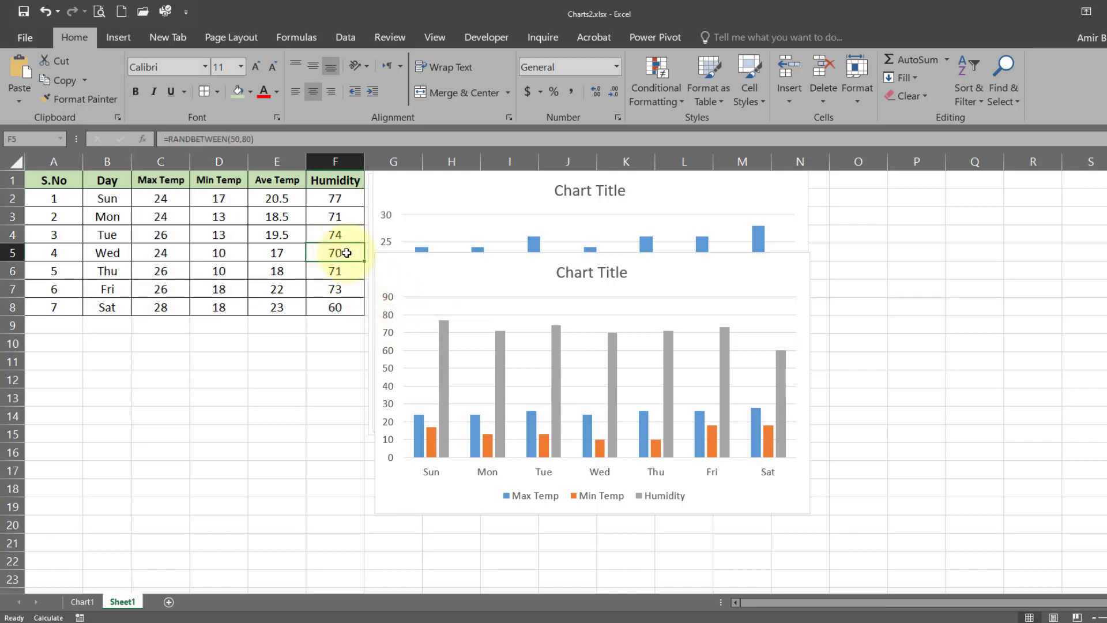
type("9")
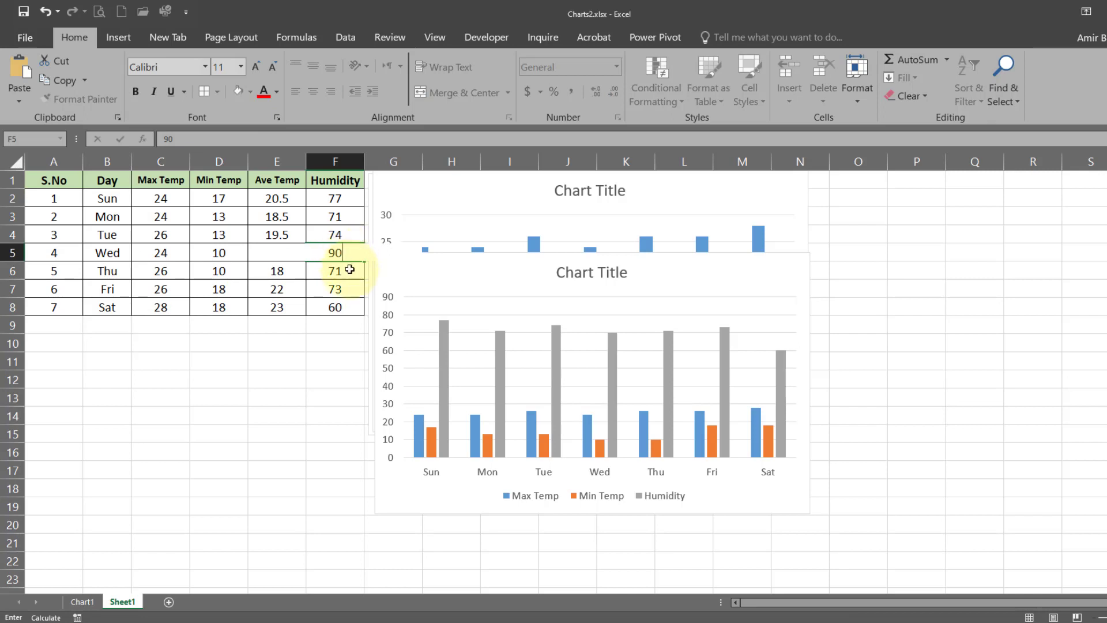
key("Return")
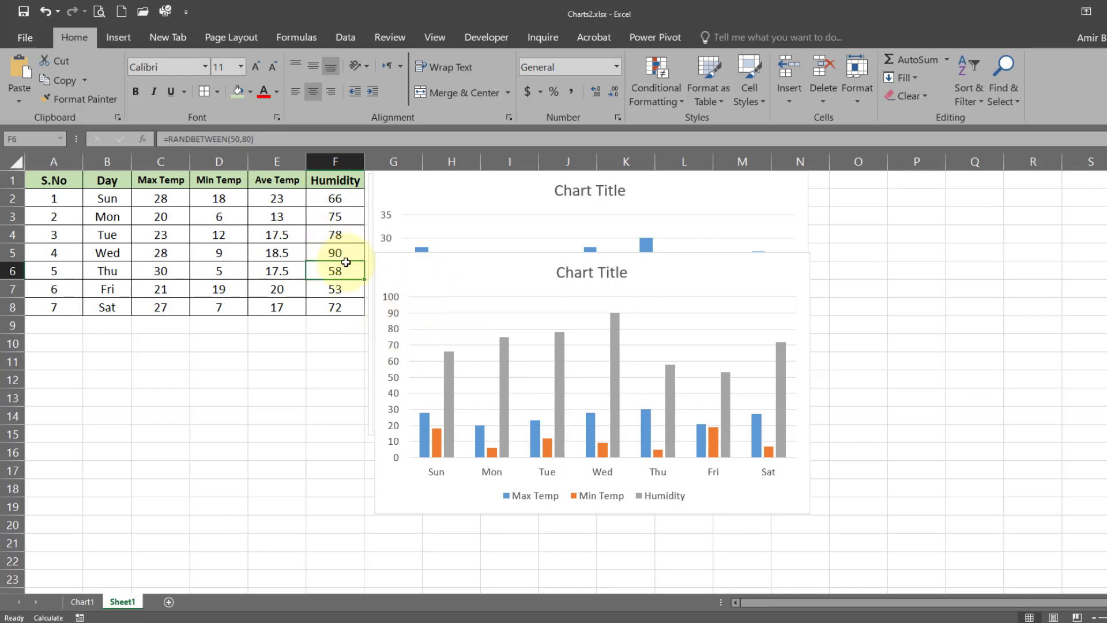
left_click(383, 270)
left_click(338, 346)
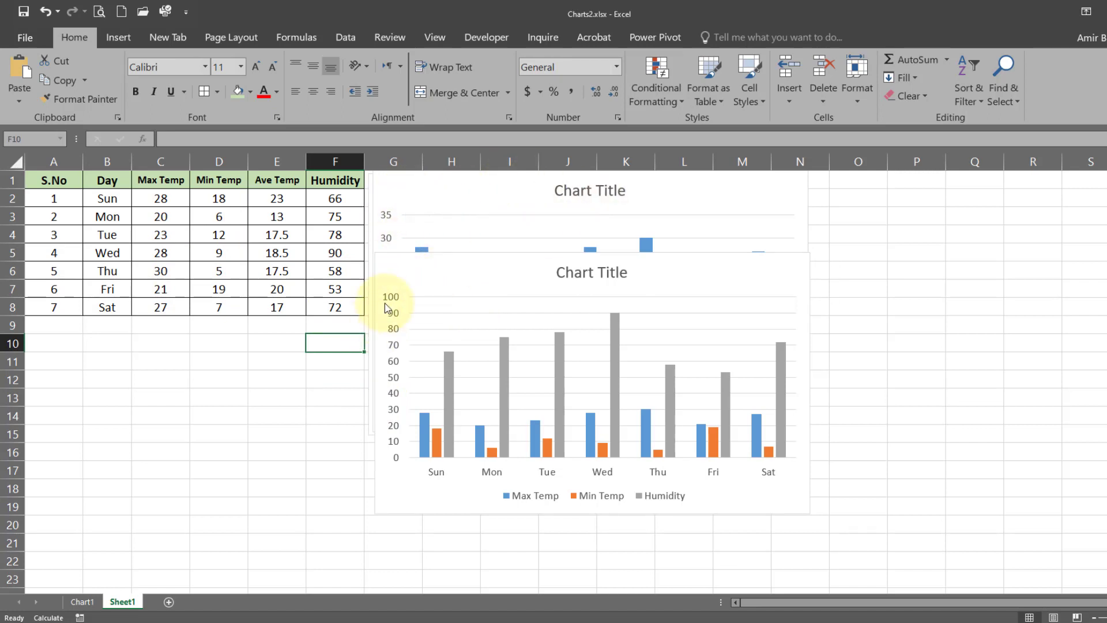
Move the three-series chart back up beside the table and resize it to about columns G to O and rows 1 to 19.
left_click_drag(395, 297, 418, 203)
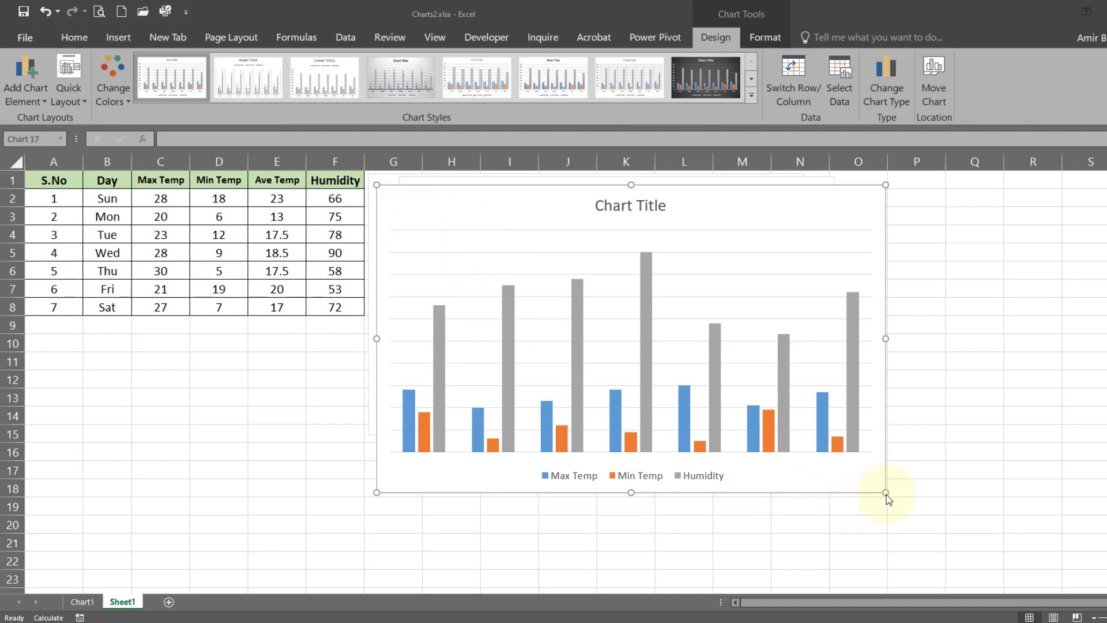
left_click_drag(886, 494, 831, 495)
left_click_drag(832, 340, 848, 339)
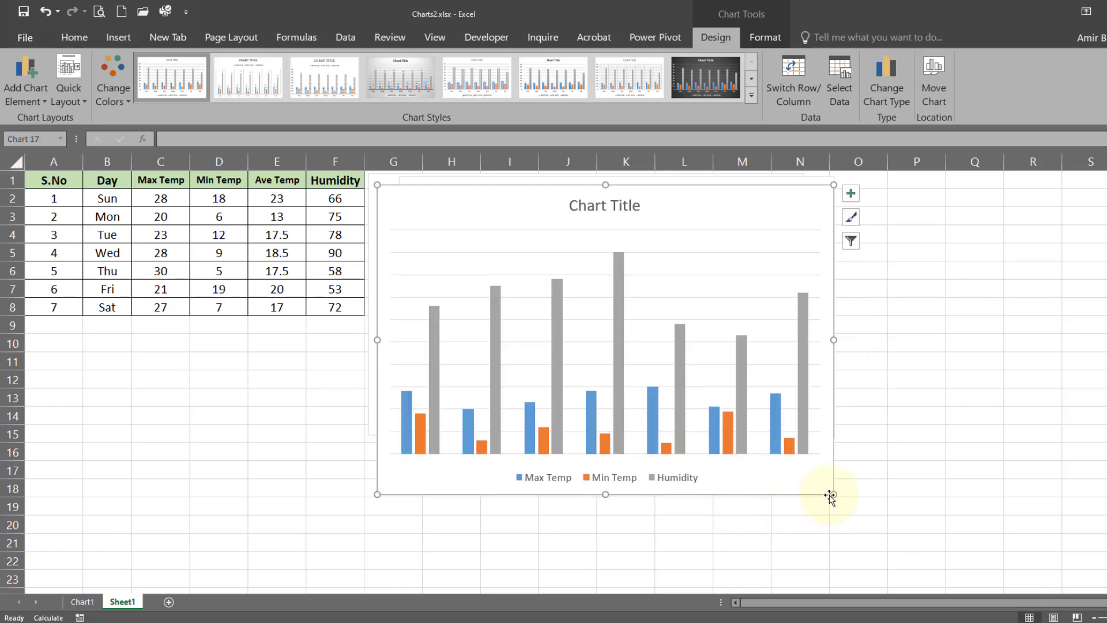
left_click_drag(830, 494, 857, 514)
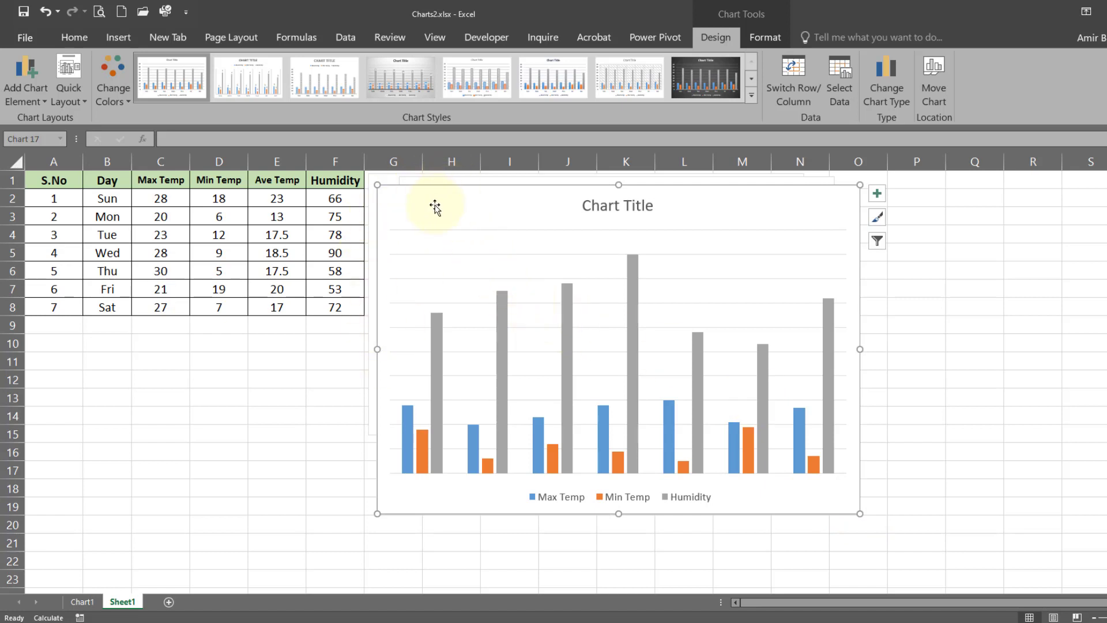
left_click_drag(434, 203, 425, 188)
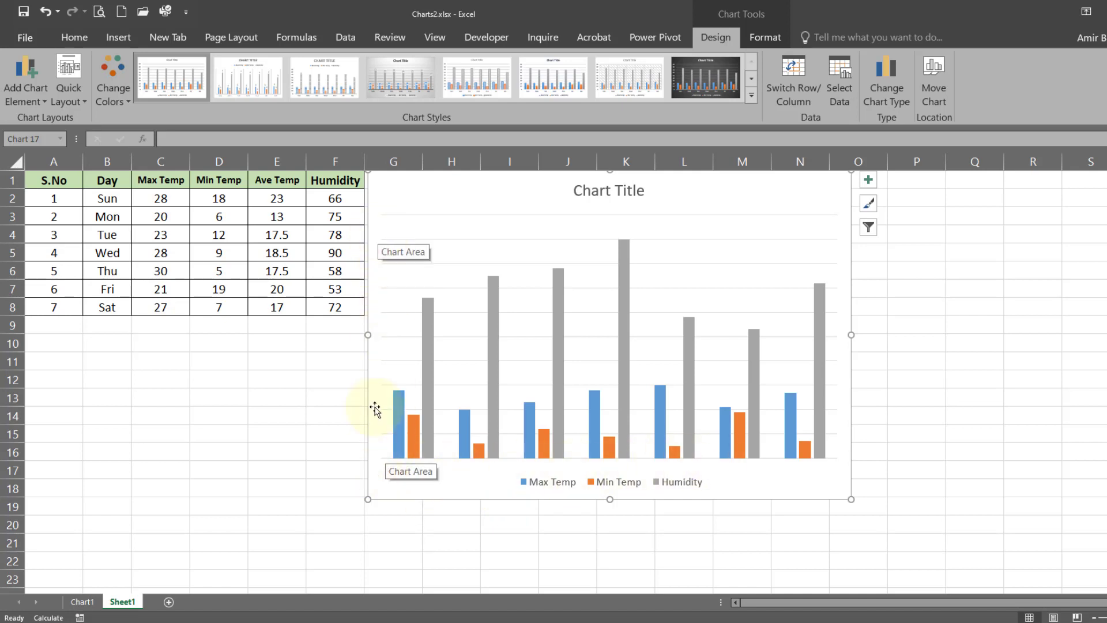
left_click_drag(408, 189, 411, 195)
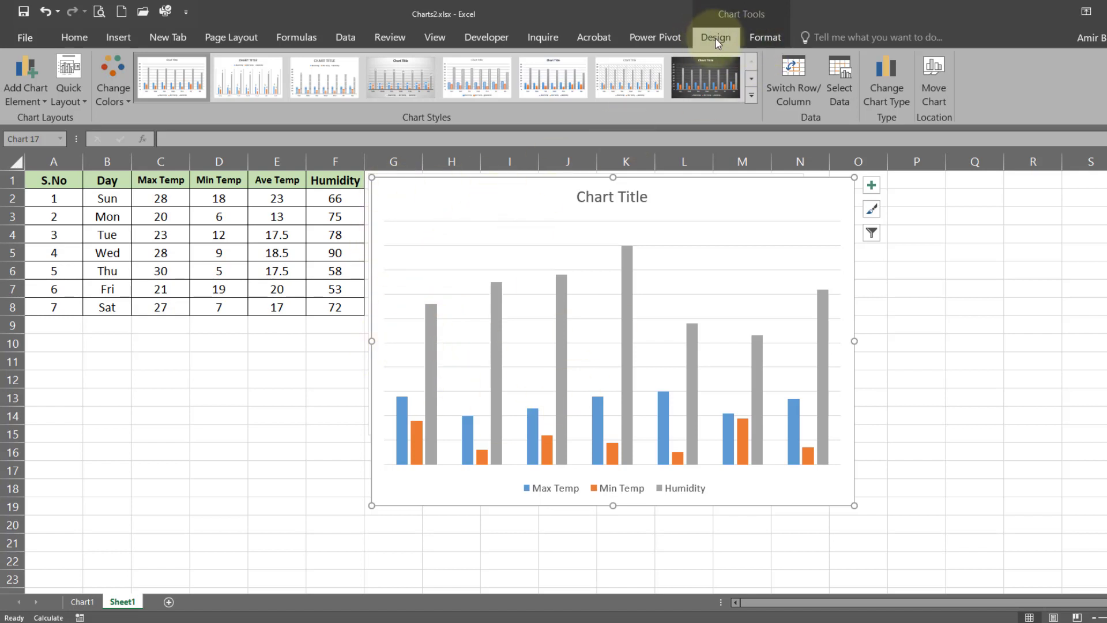
Add the primary horizontal and primary vertical axes to the three-series chart.
left_click(39, 100)
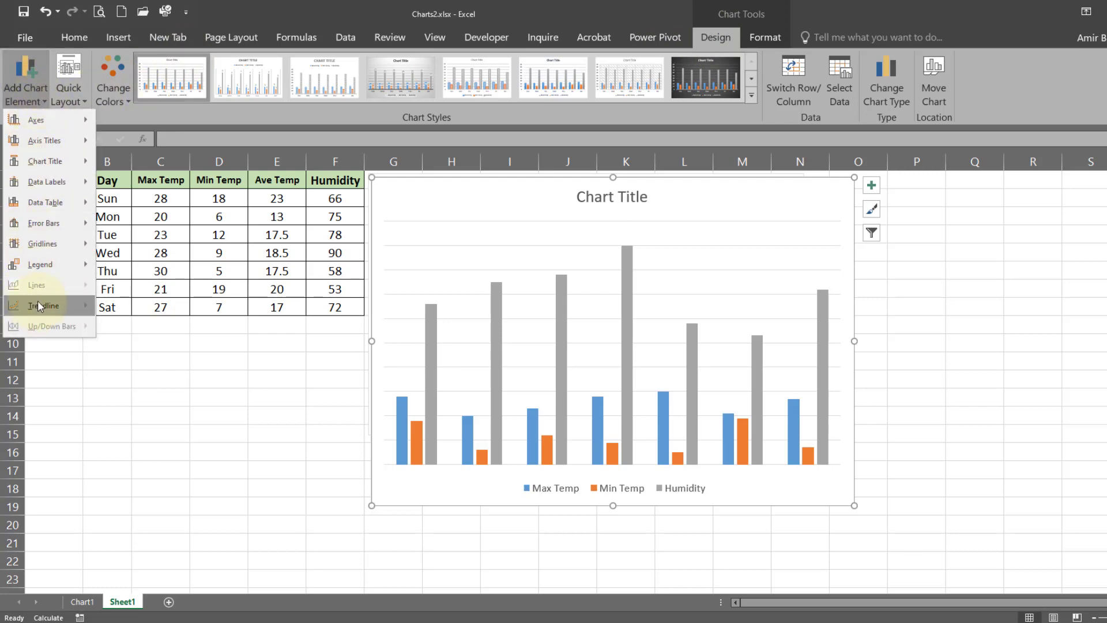
mouse_move(43, 116)
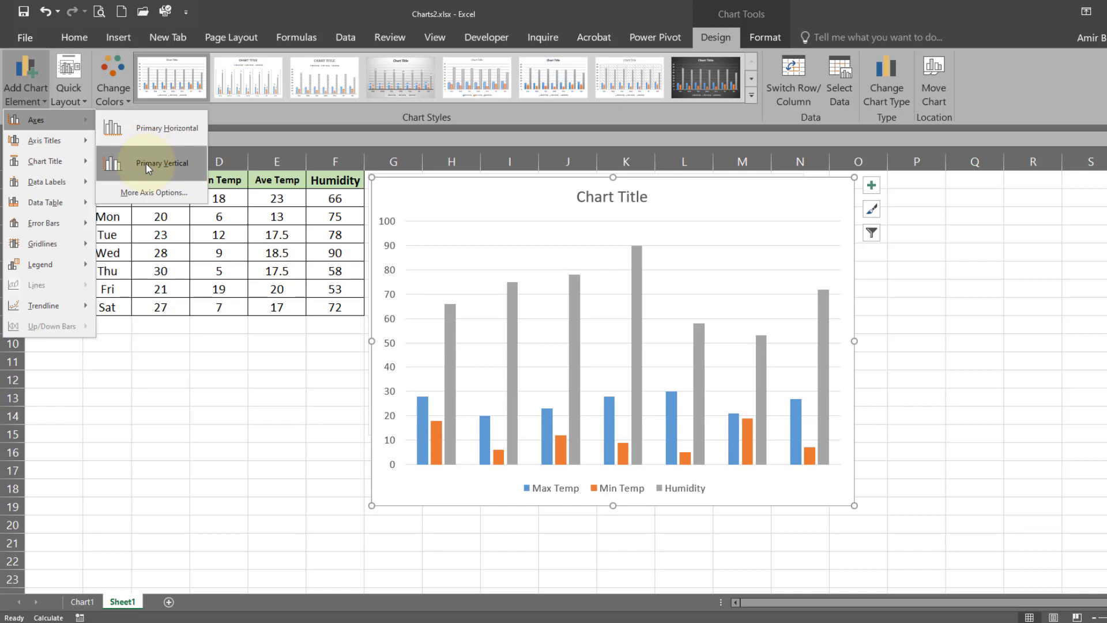
left_click(143, 128)
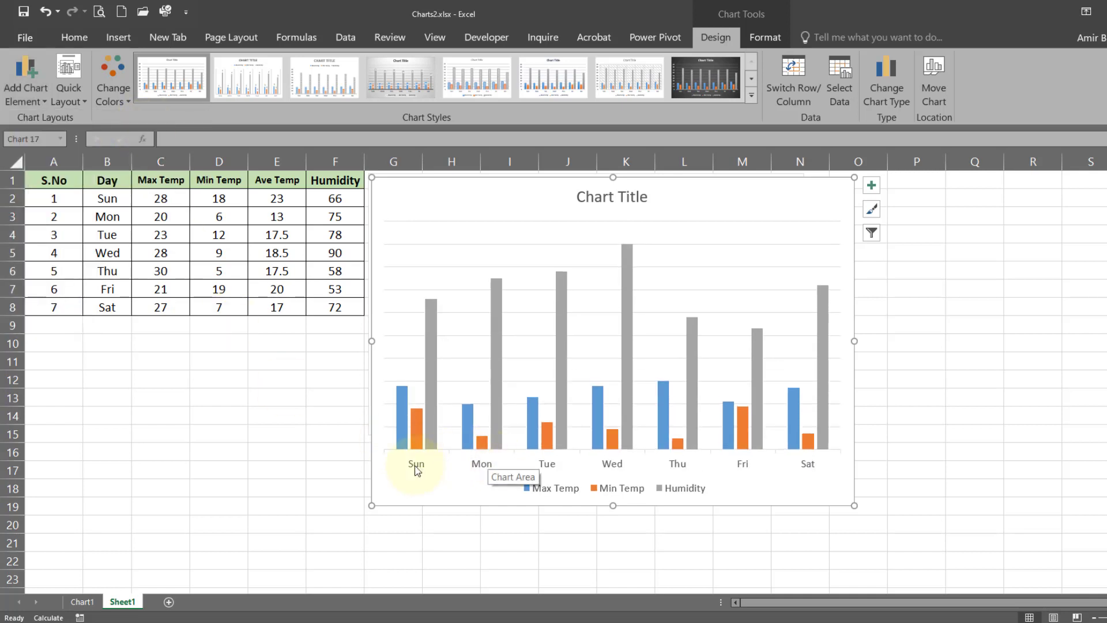
left_click(43, 98)
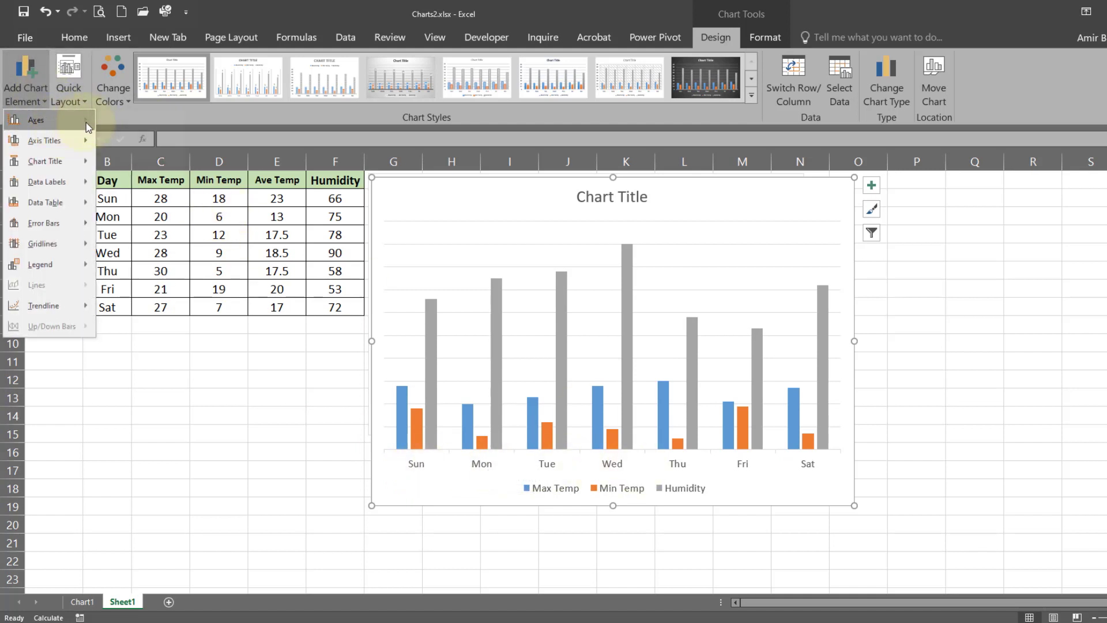
mouse_move(63, 121)
left_click(140, 169)
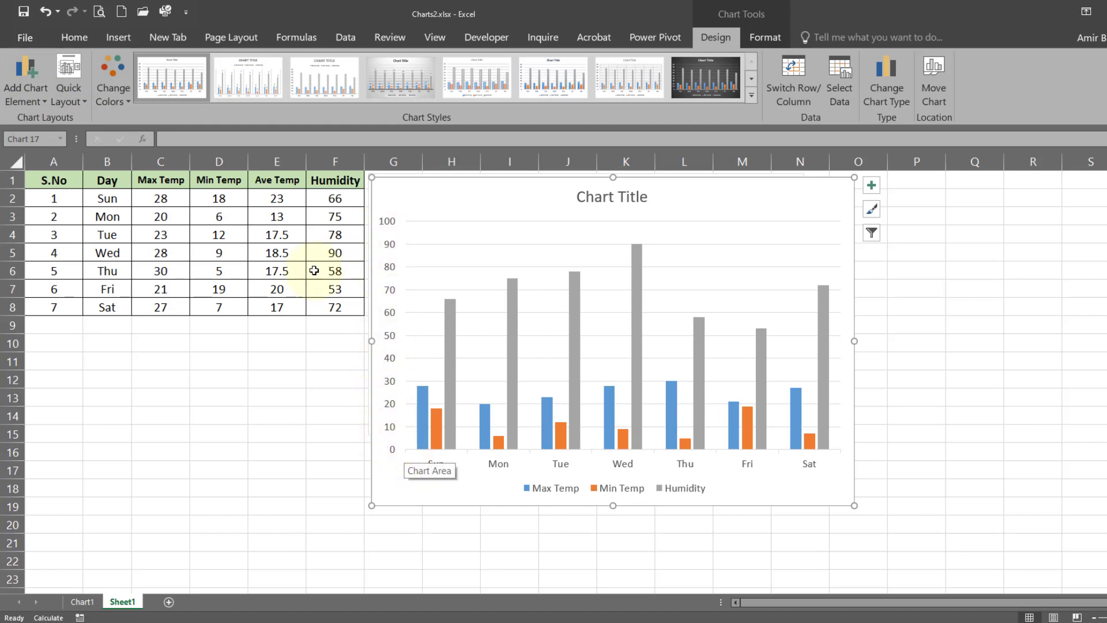
Add a primary horizontal axis title to the chart and set its text to "Days".
left_click(30, 97)
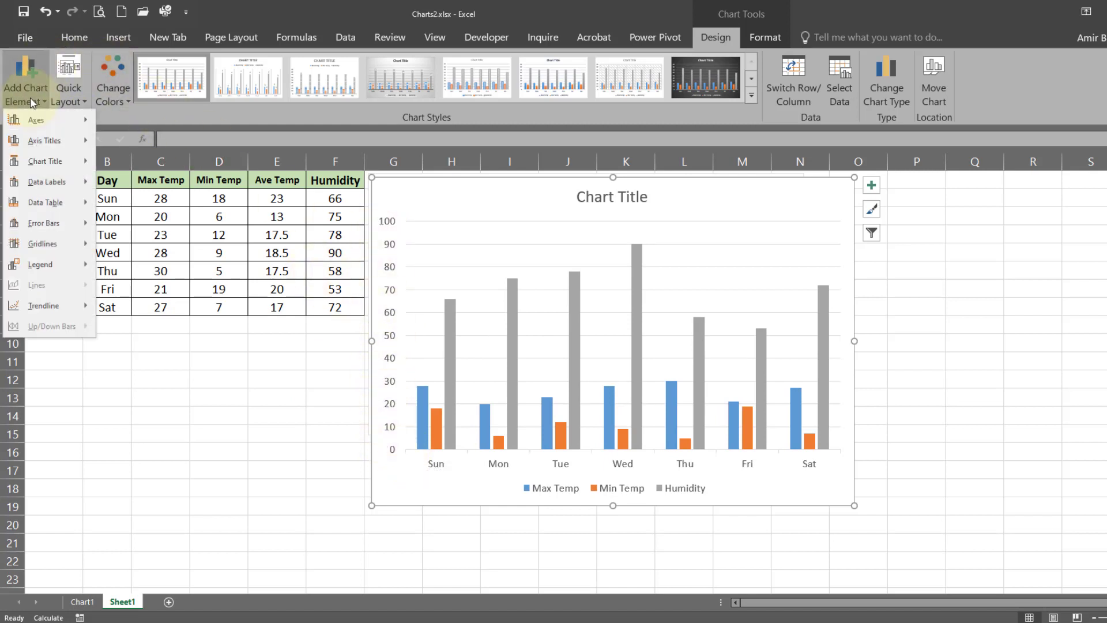
mouse_move(54, 147)
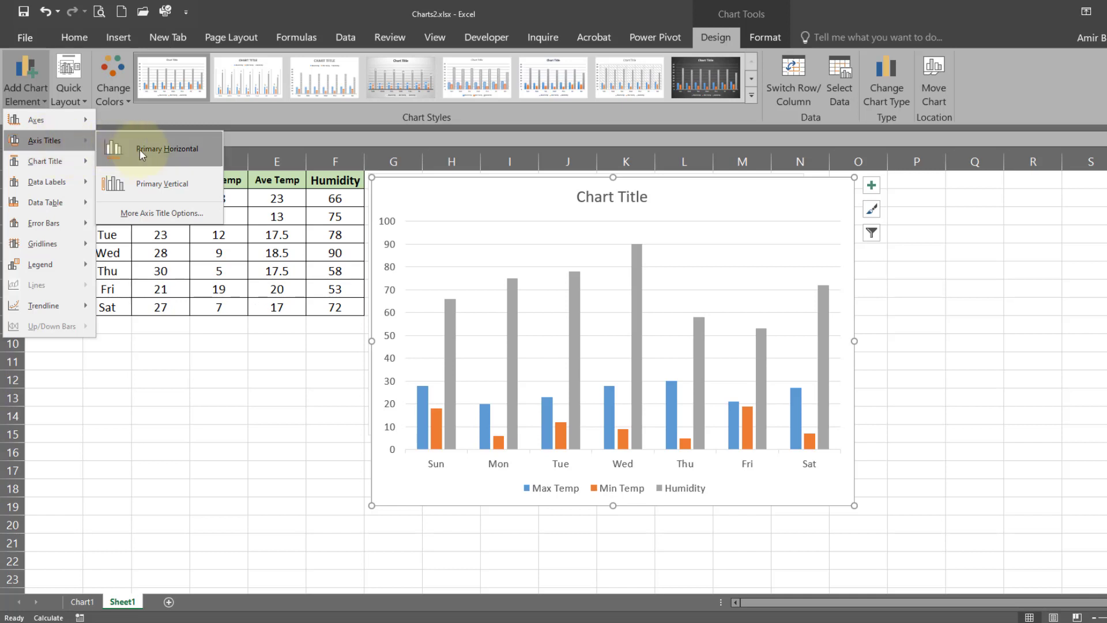
left_click(162, 149)
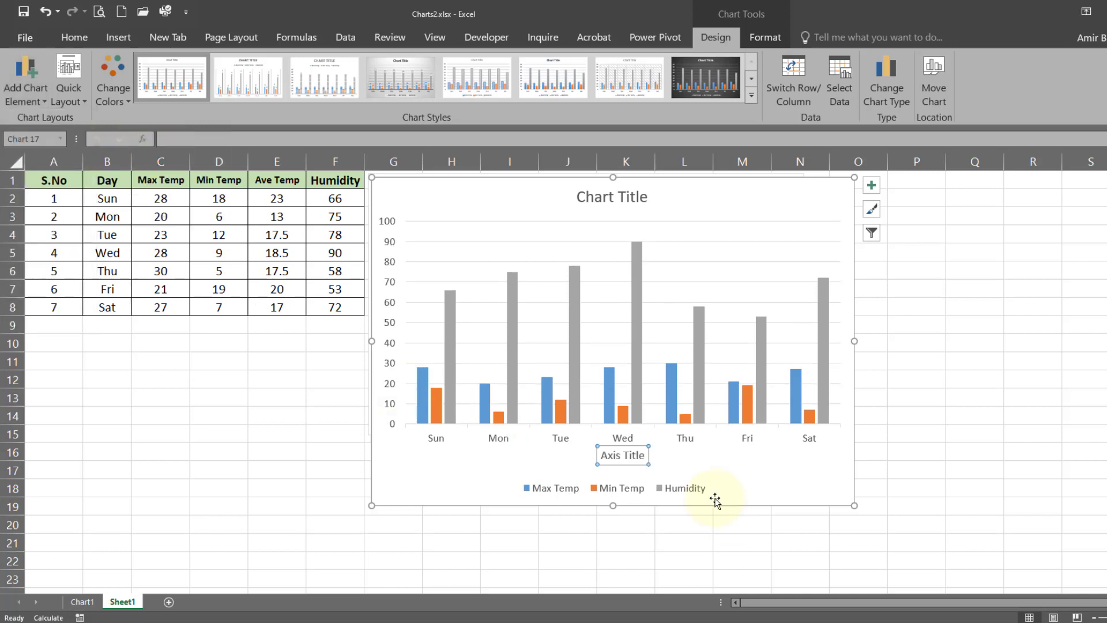
triple_click(622, 461)
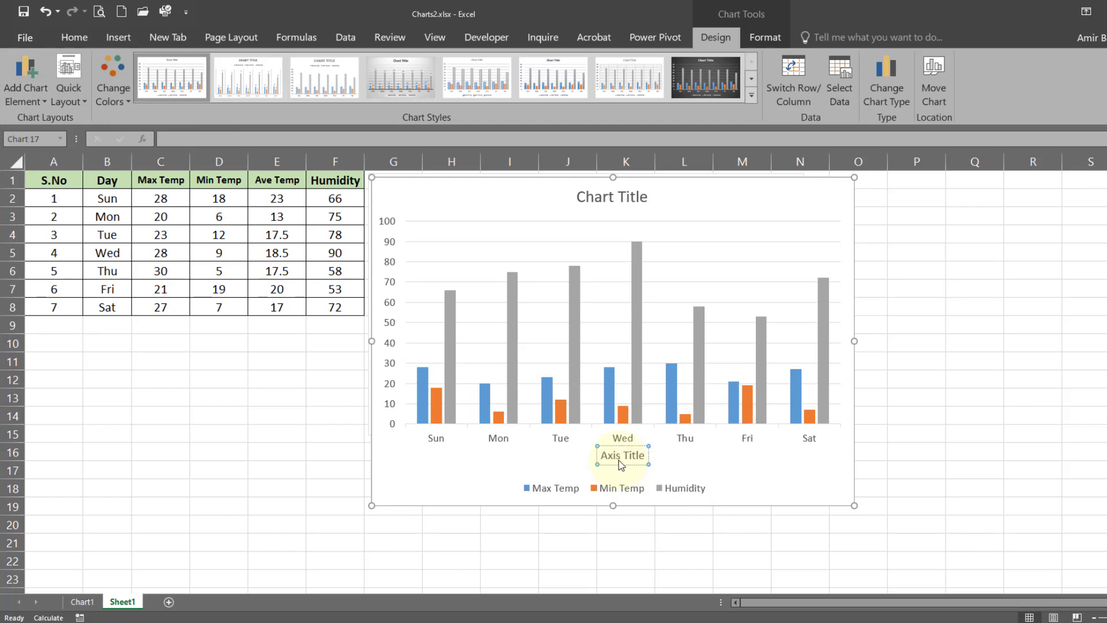
type("Days")
left_click(563, 461)
left_click(617, 457)
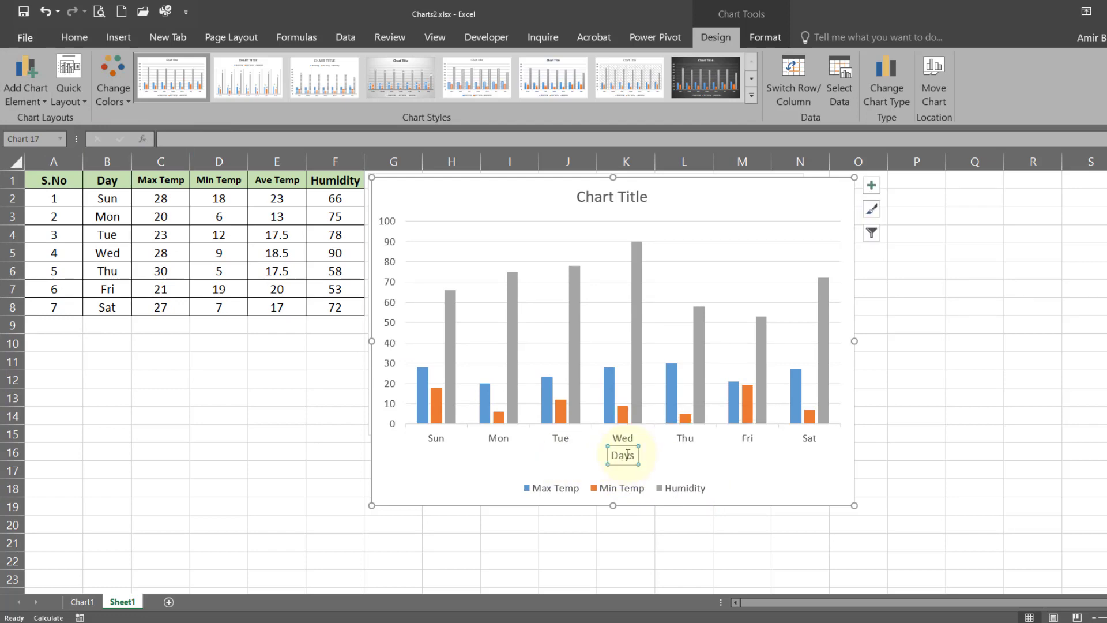
Add a primary vertical axis title to the chart and set its text to "Temp / Humidity".
left_click(25, 92)
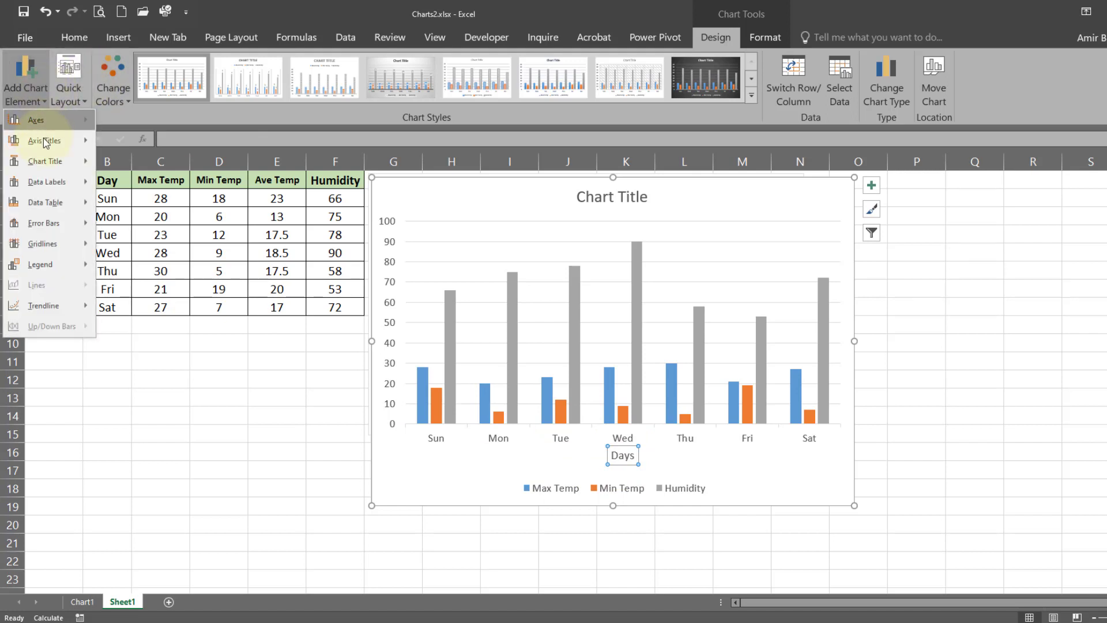
left_click(164, 180)
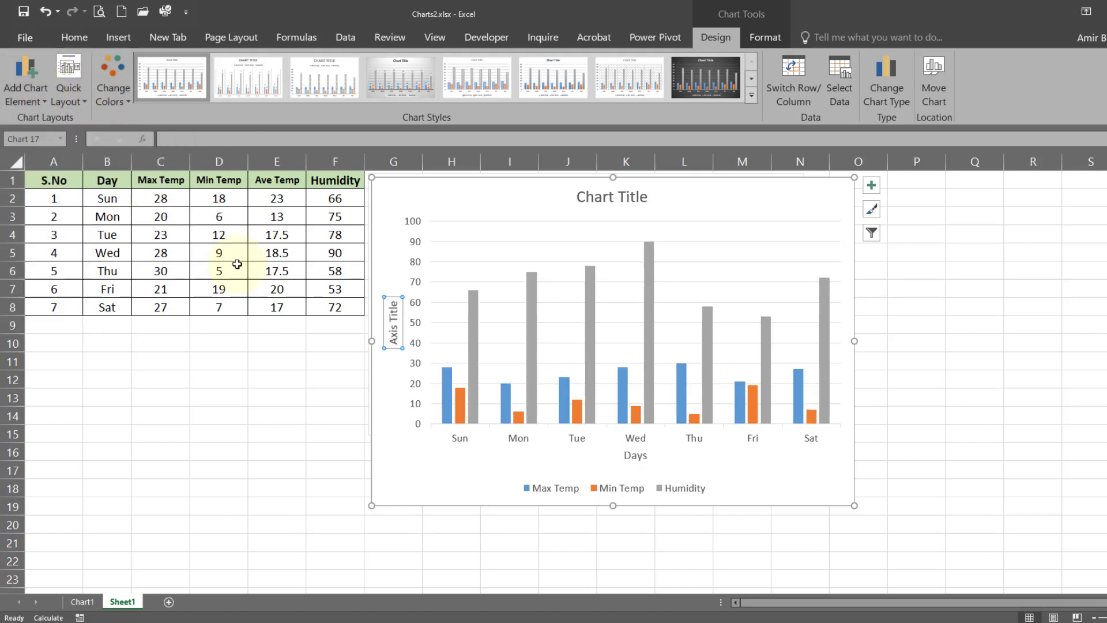
double_click(396, 334)
triple_click(398, 334)
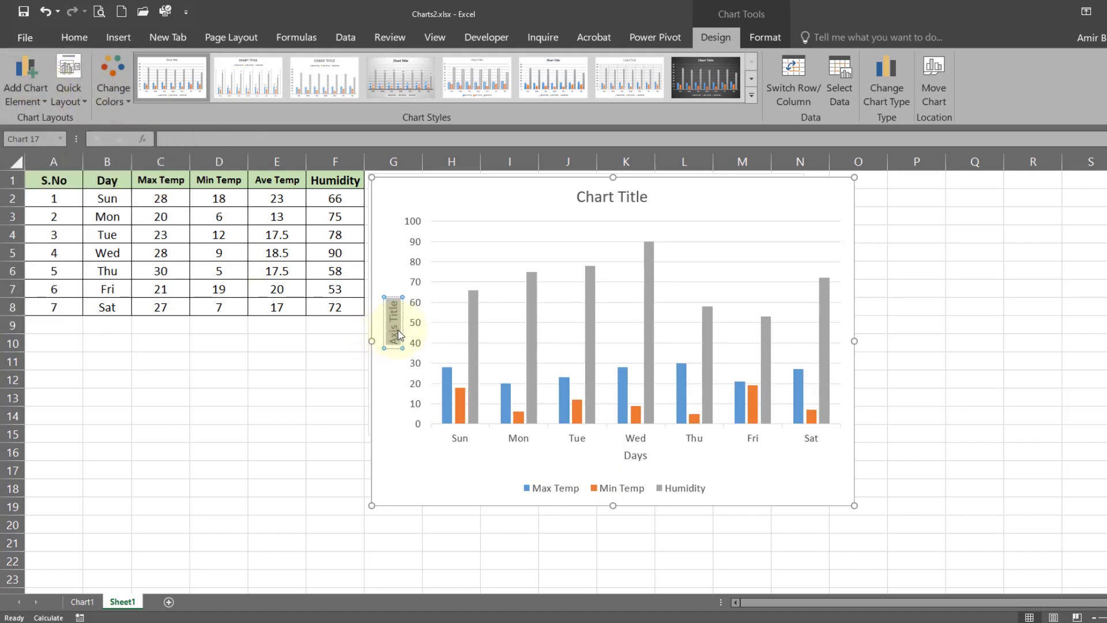
type("Temp")
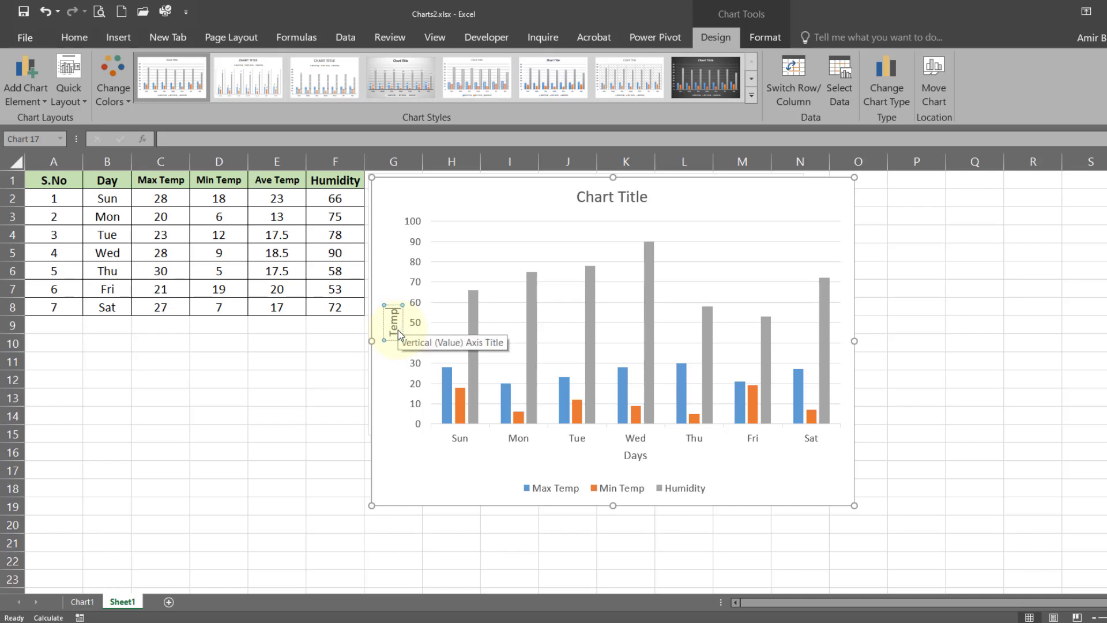
type(" / Humi")
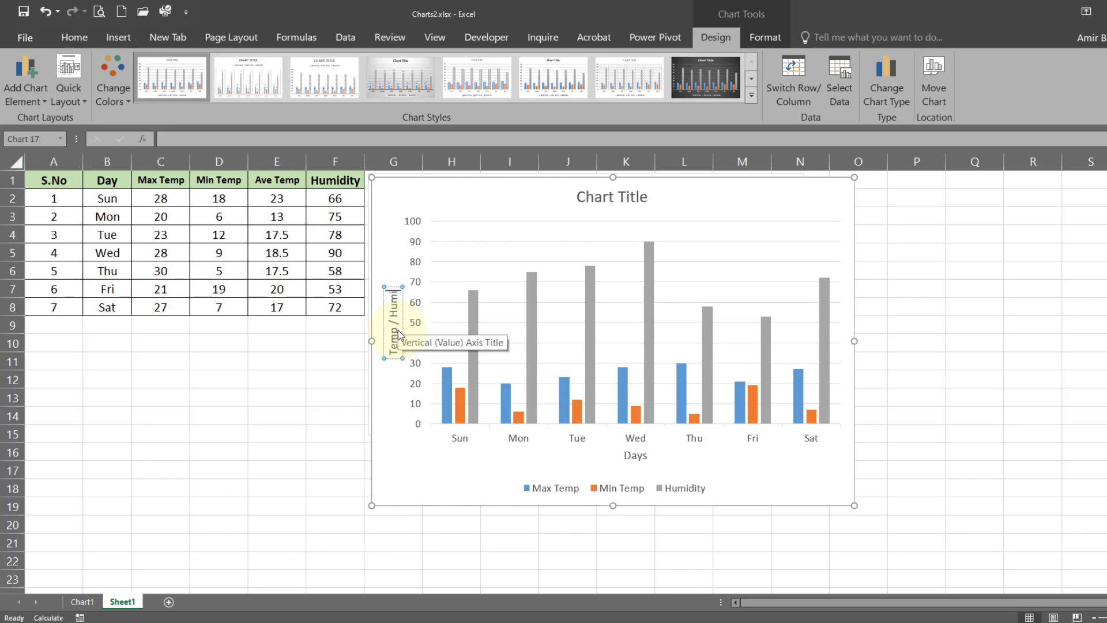
type("dity")
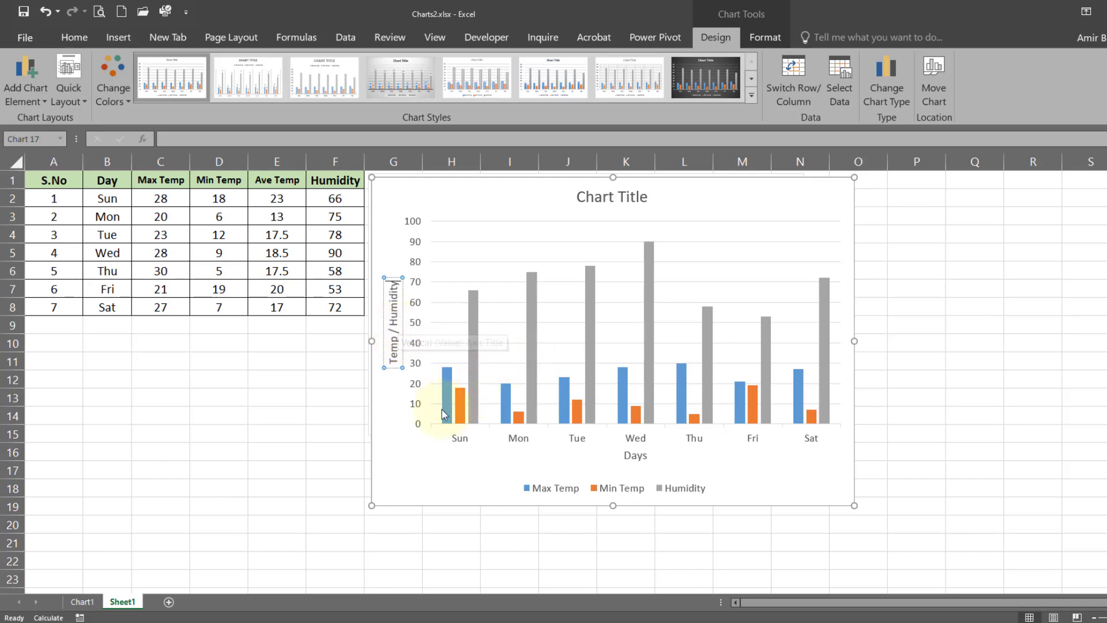
left_click(396, 433)
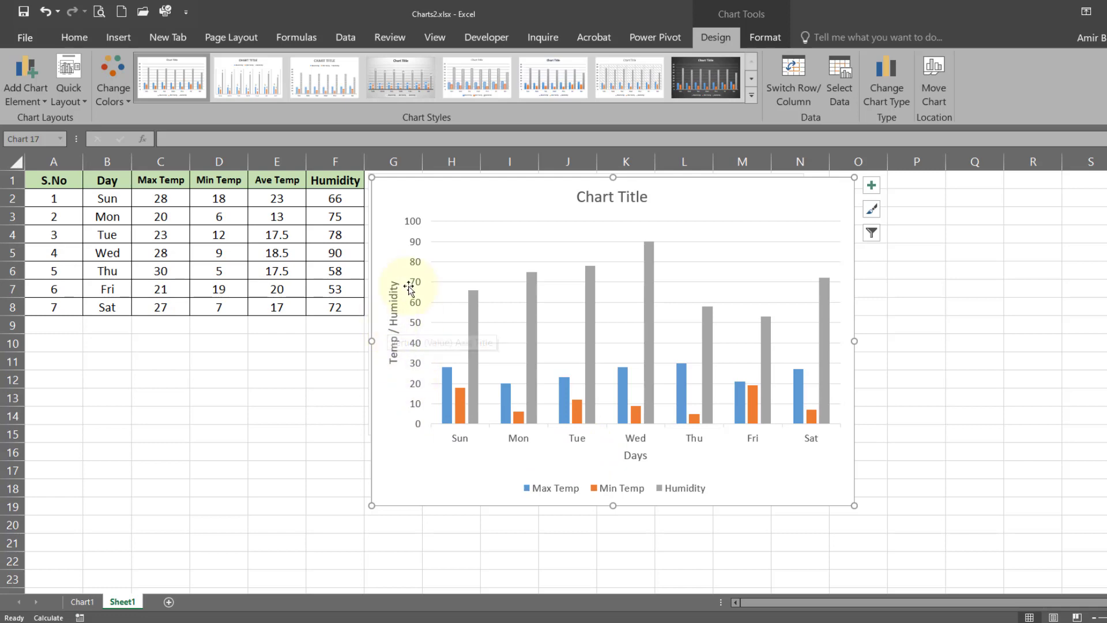
Add a chart title above the three-series chart and set its text to "Temperature / Humidity".
left_click(36, 96)
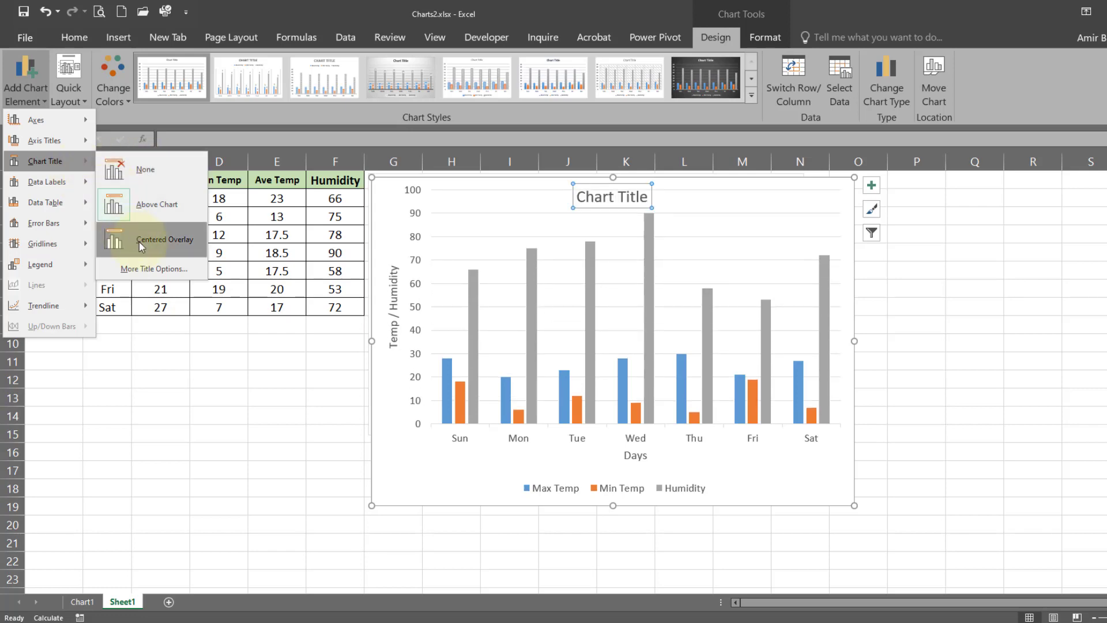
left_click(136, 204)
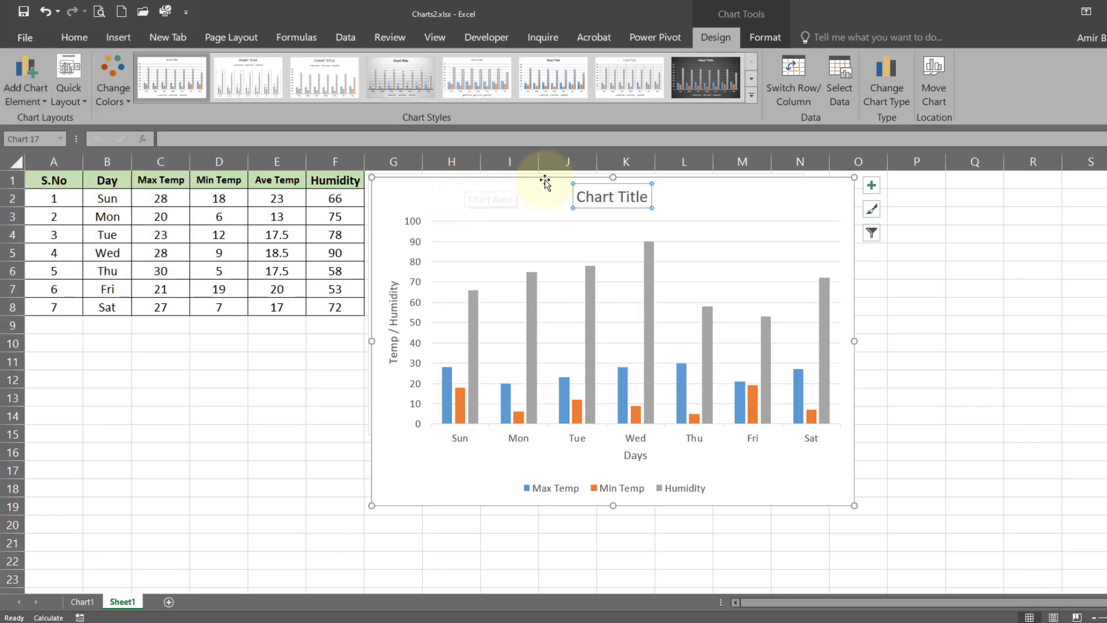
triple_click(598, 200)
key("Delete")
type("temperature")
key("Home")
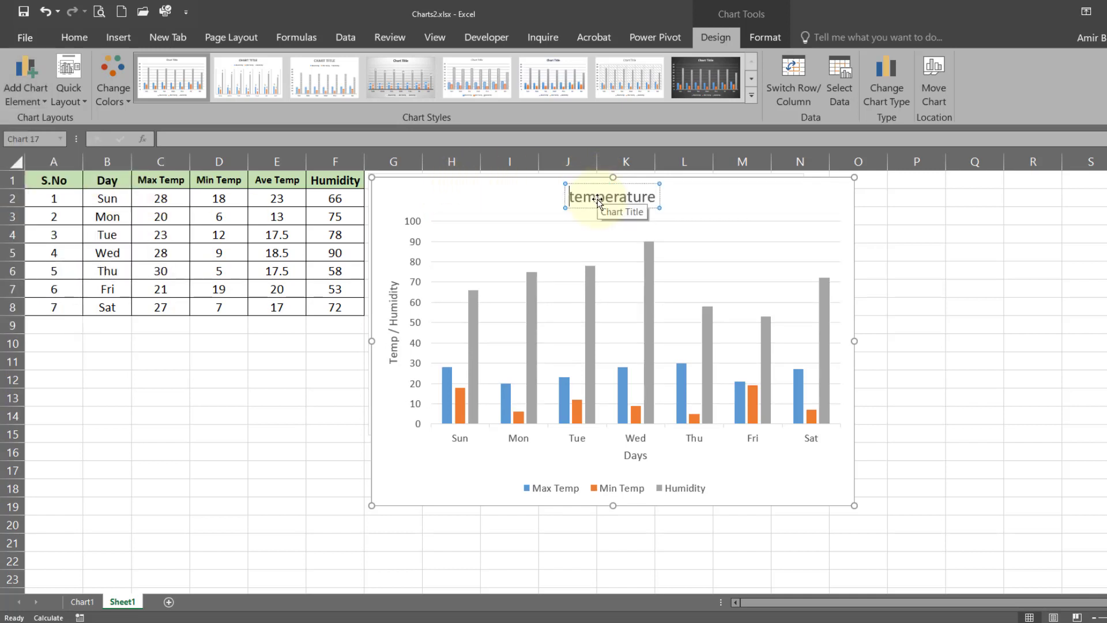
key("Delete")
type("T")
left_click(657, 196)
left_click(657, 196)
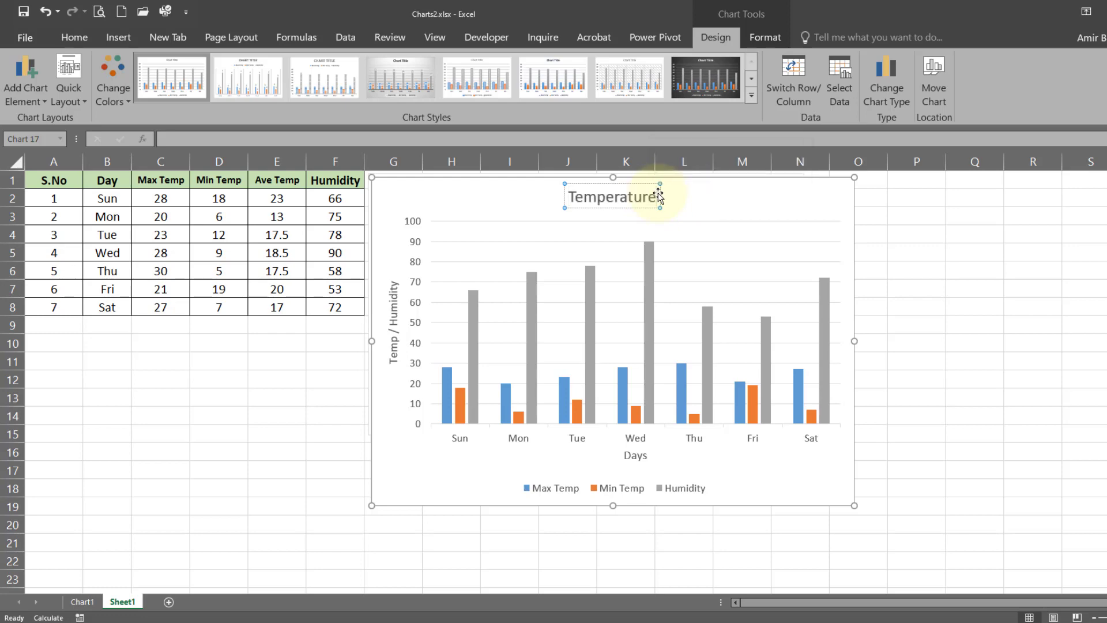
type("/ Humidity")
left_click(453, 202)
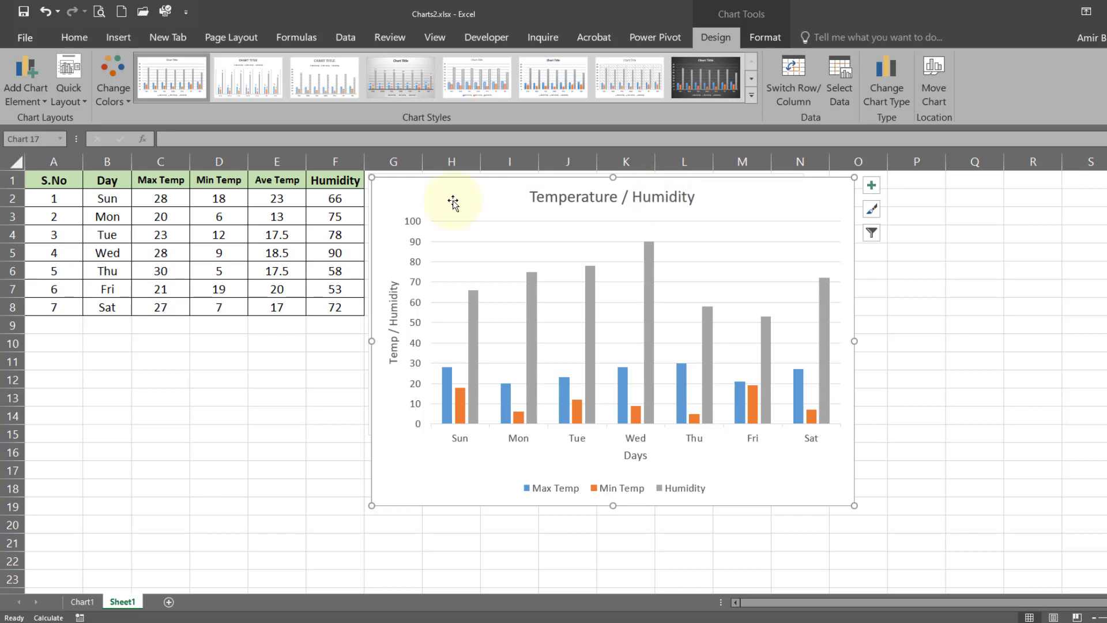
Add Outside End data labels to the Max Temp, Min Temp and Humidity columns of the chart.
left_click(445, 382)
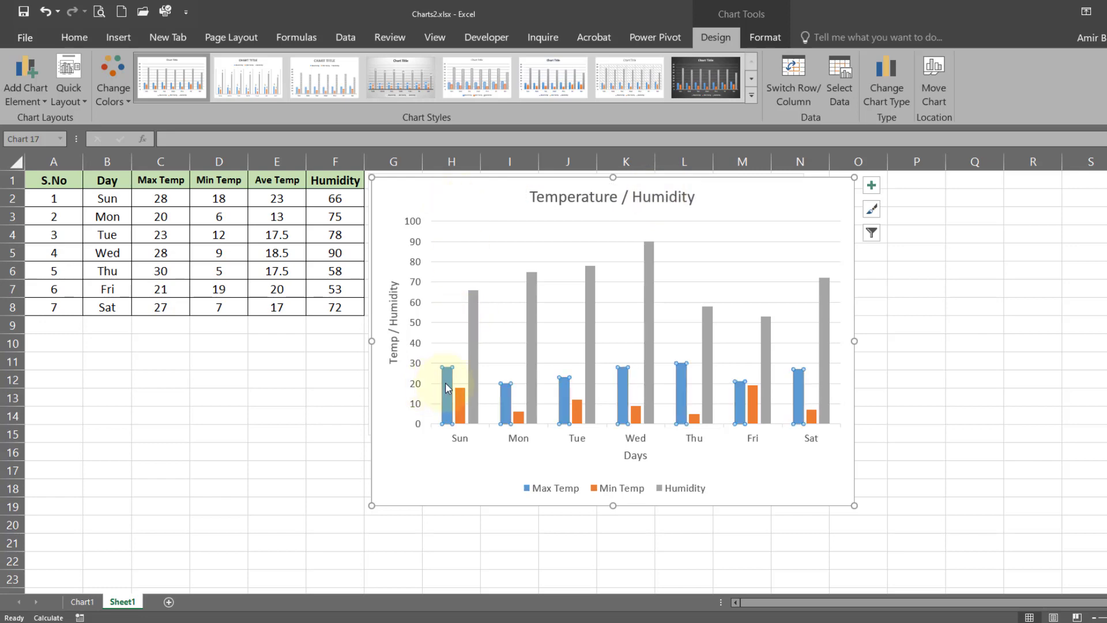
left_click(471, 360)
left_click(462, 407)
left_click(472, 400)
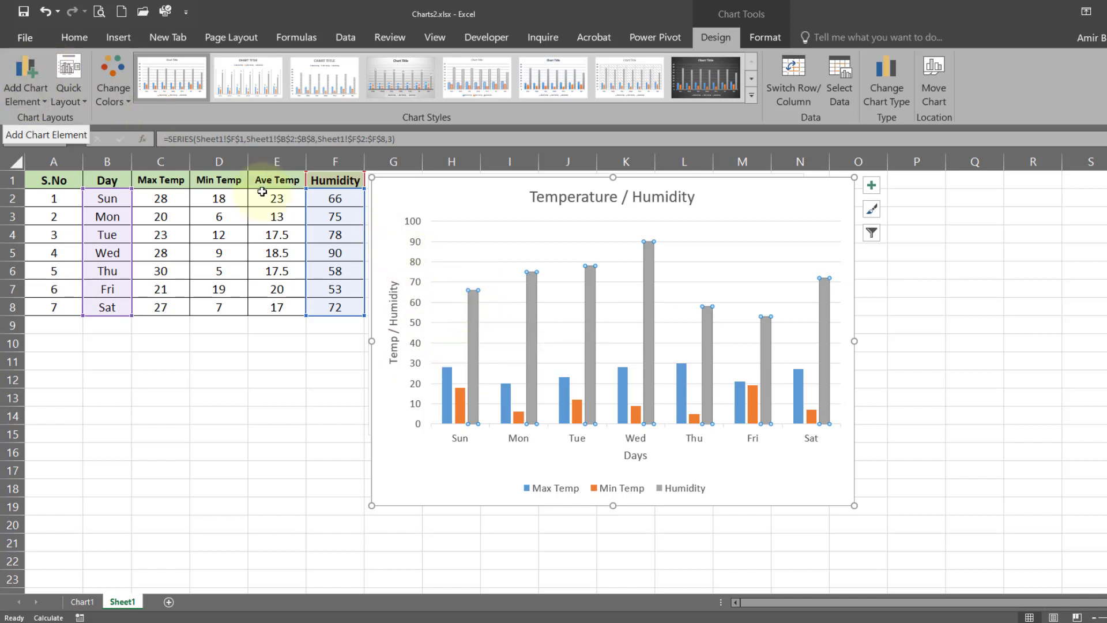
left_click(381, 189)
left_click(38, 105)
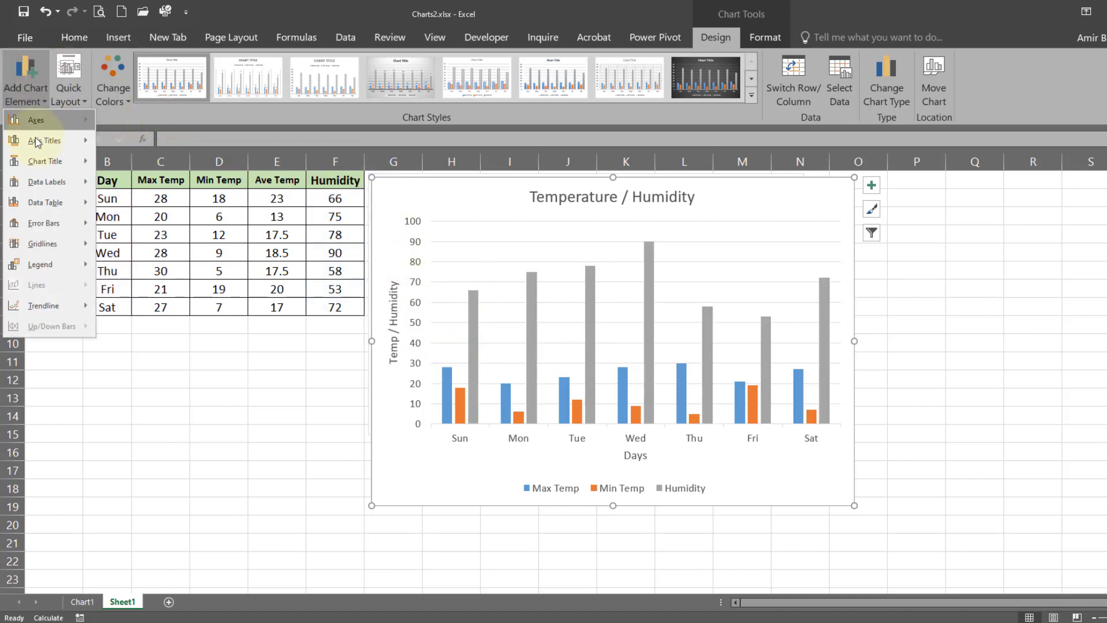
mouse_move(42, 184)
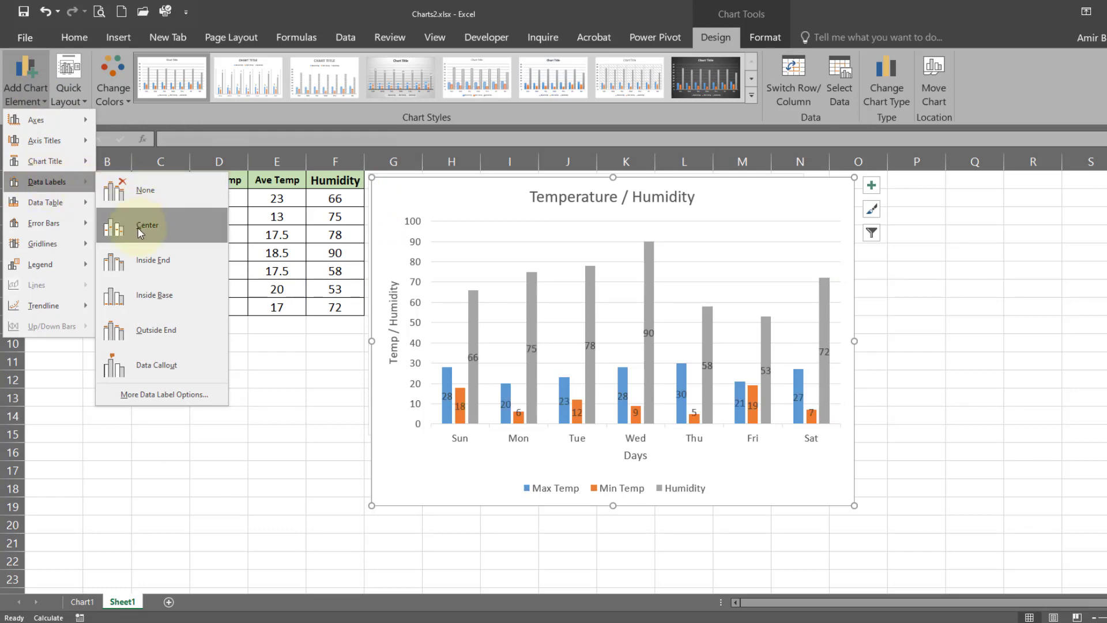
left_click(148, 331)
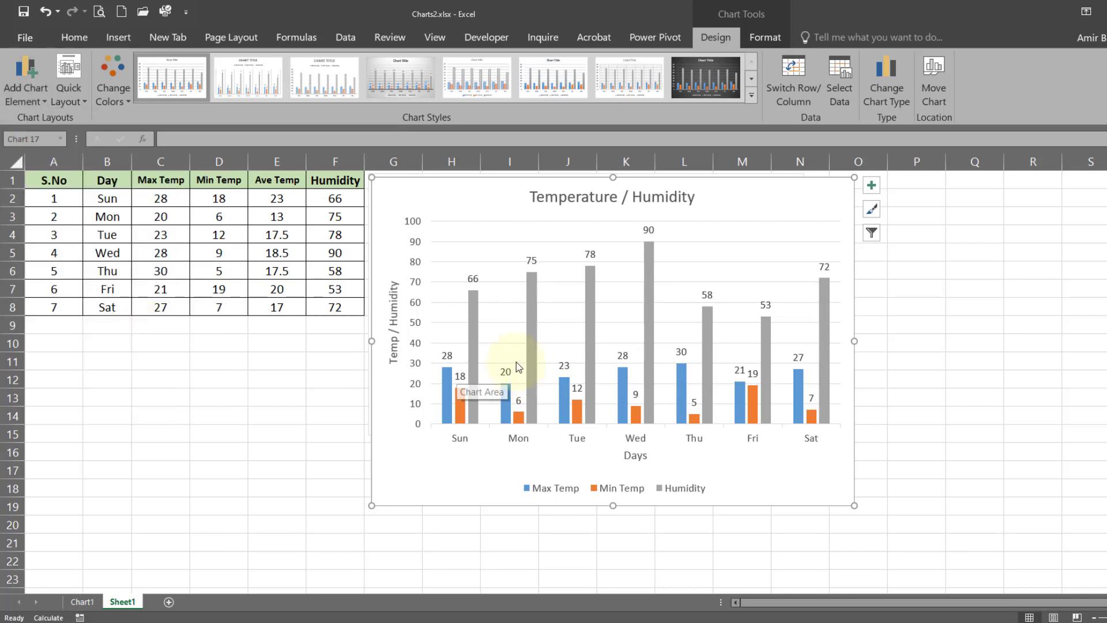
Select the Max Temp, Min Temp and Humidity series in turn to compare them with their source columns in the table.
mouse_move(477, 300)
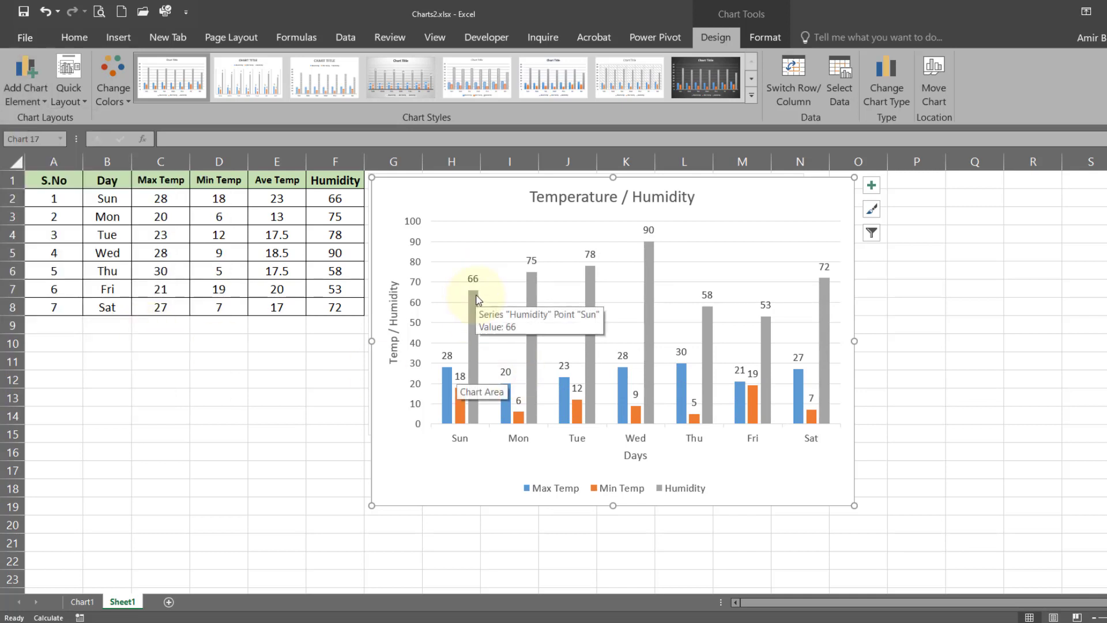
left_click(449, 404)
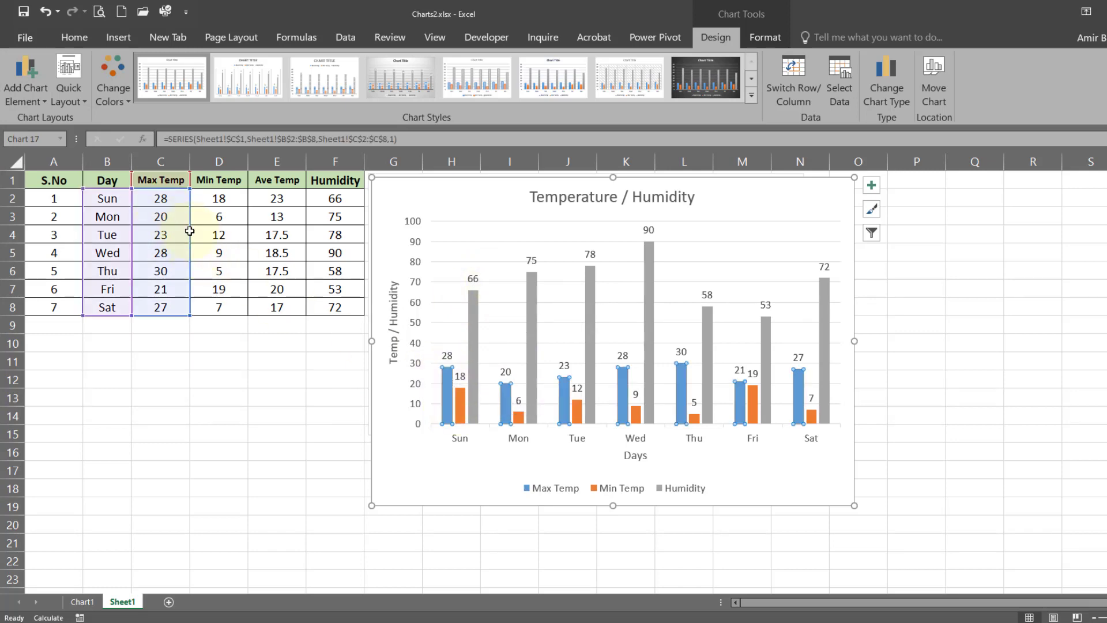
left_click(460, 405)
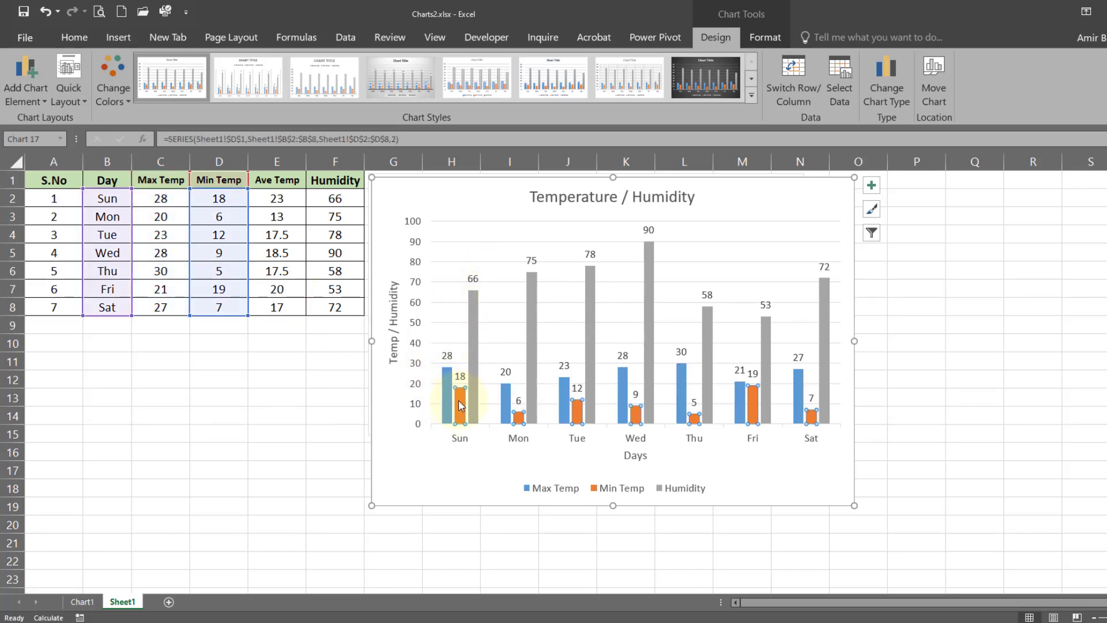
left_click(473, 369)
left_click(452, 185)
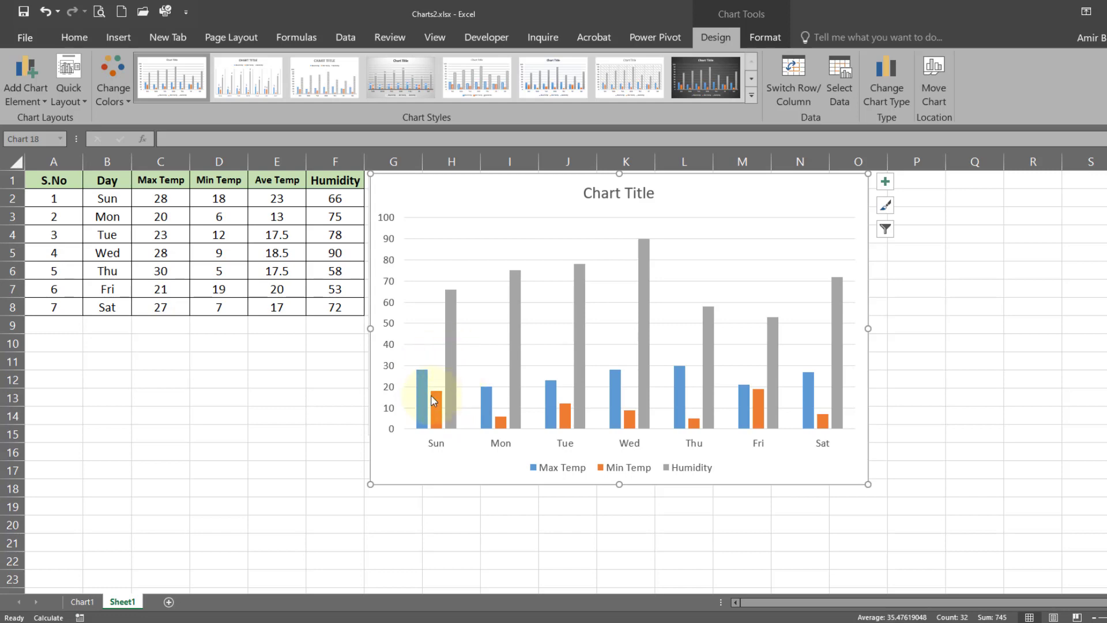
Format the Humidity data series in the new chart, reducing the gap width to 27%.
right_click(451, 410)
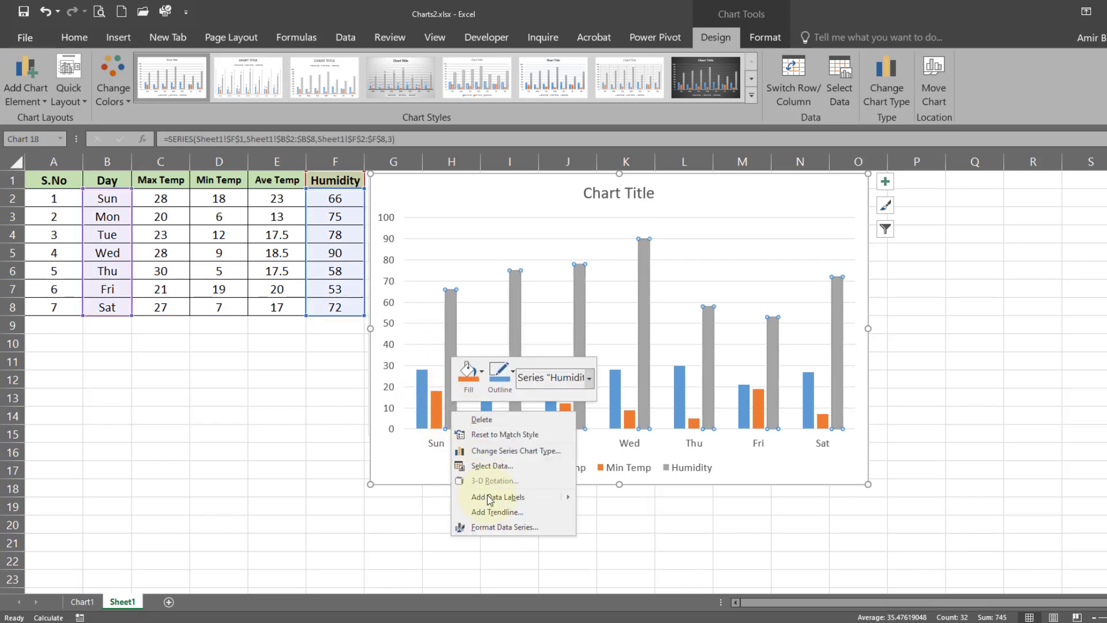
left_click(482, 527)
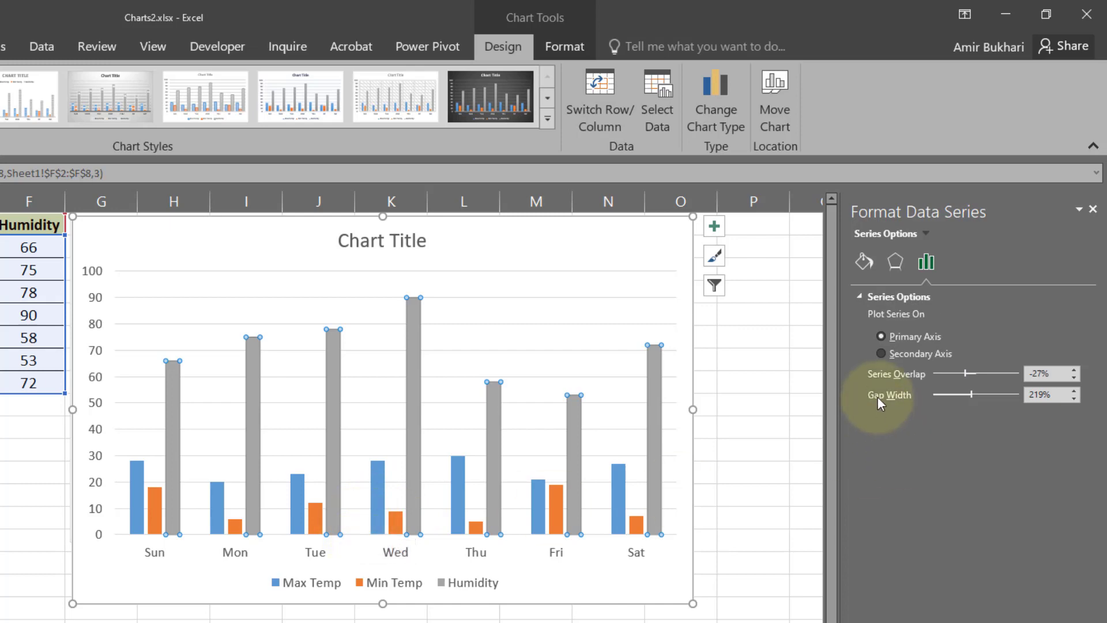
left_click(1074, 396)
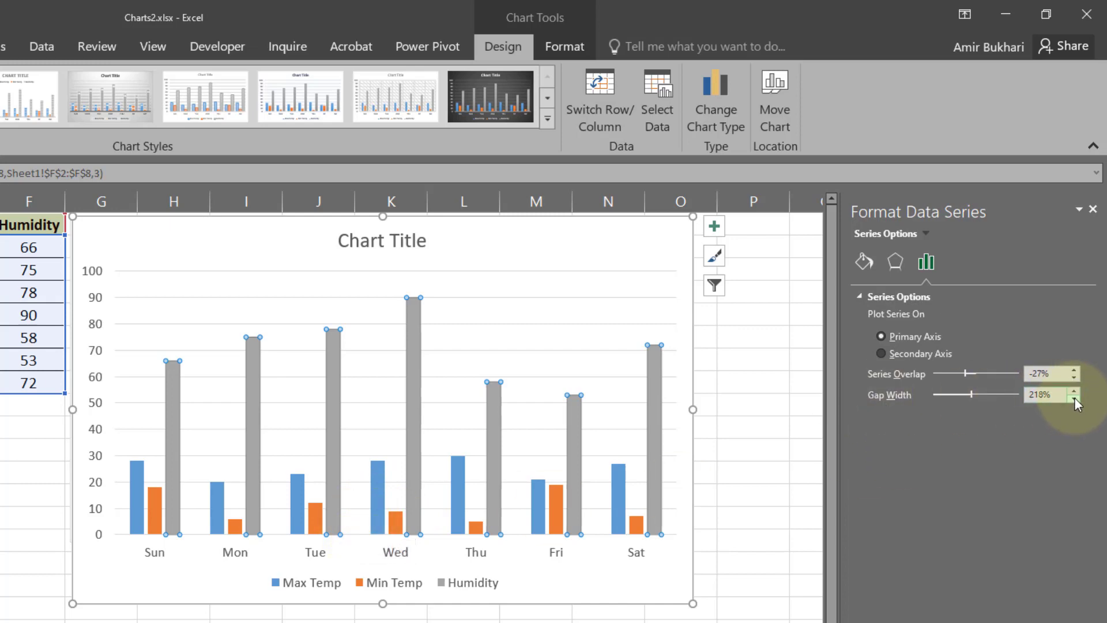
left_click_drag(1074, 397, 1075, 397)
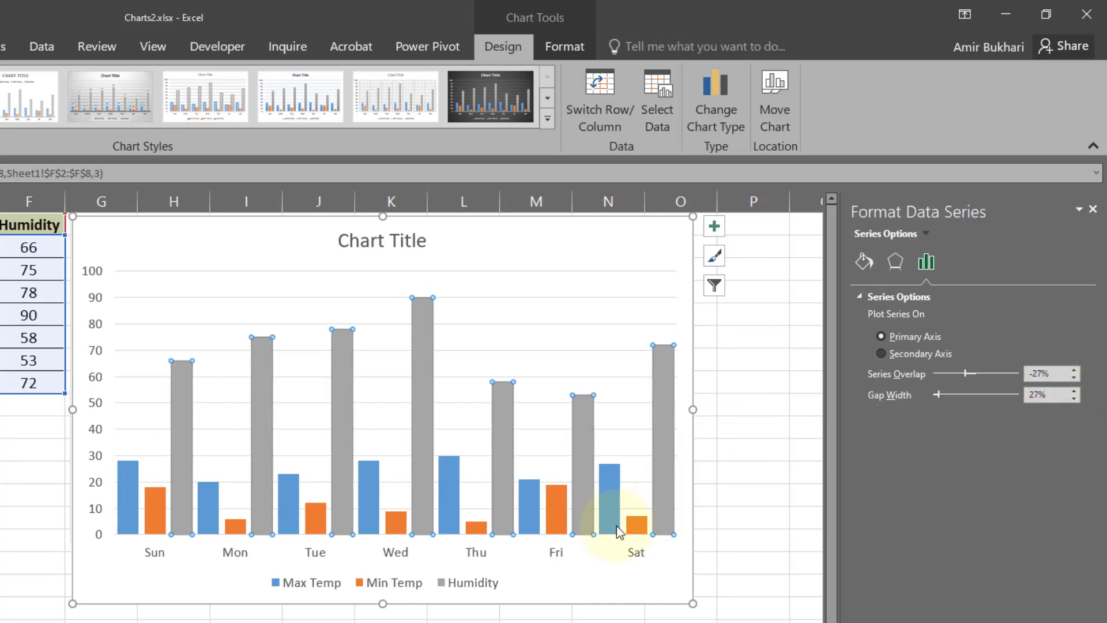
left_click(541, 569)
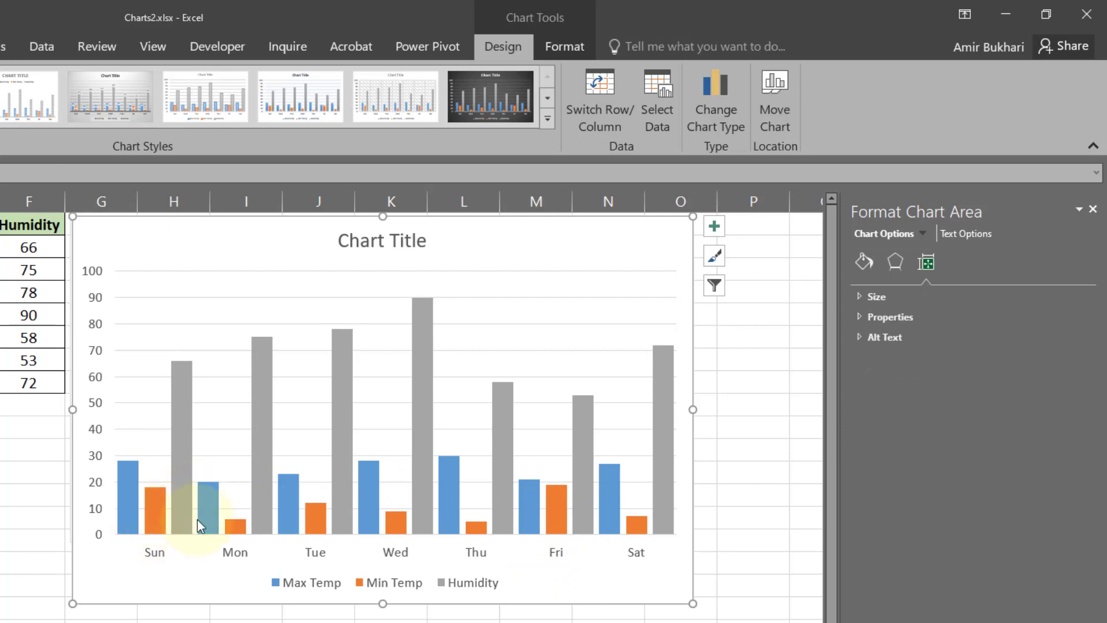
mouse_move(212, 521)
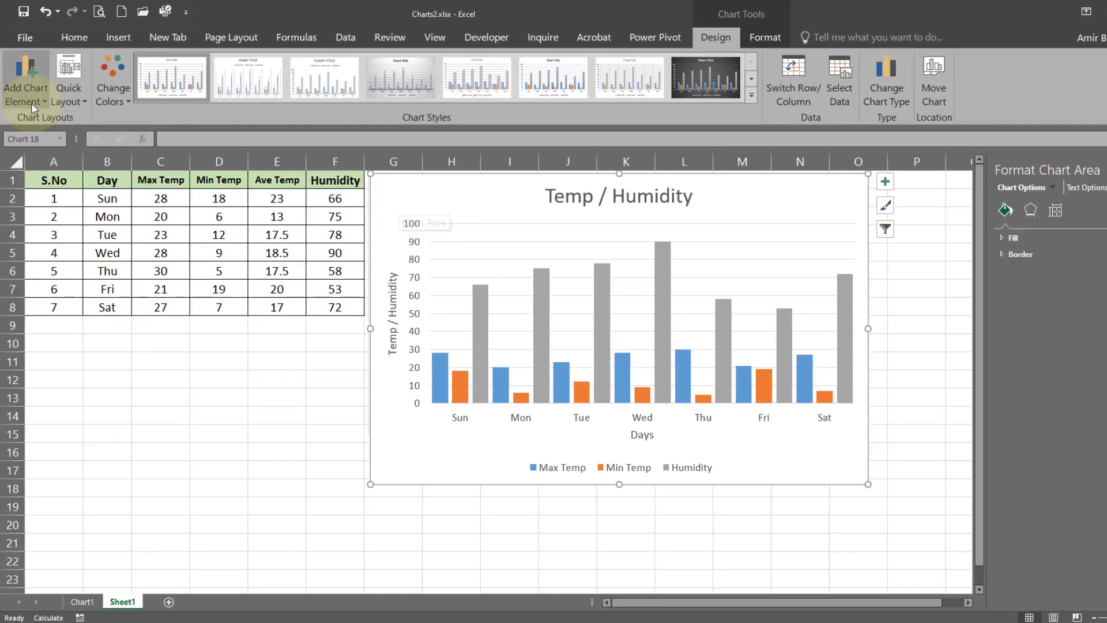
Add Outside End data labels to all series of the "Temp / Humidity" chart.
left_click(30, 99)
mouse_move(44, 205)
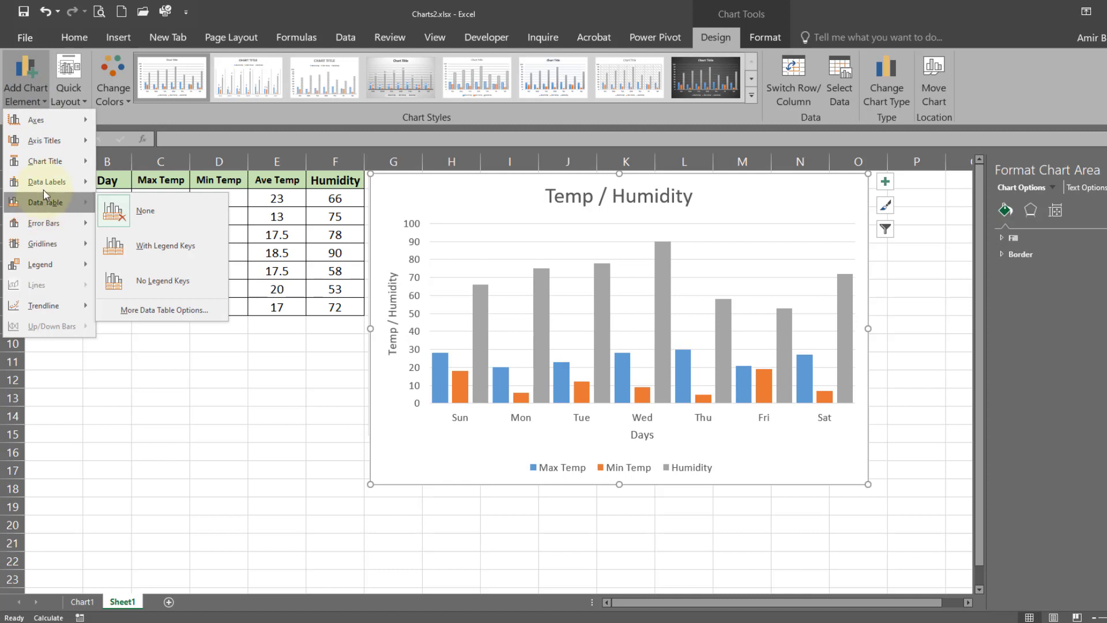
mouse_move(46, 180)
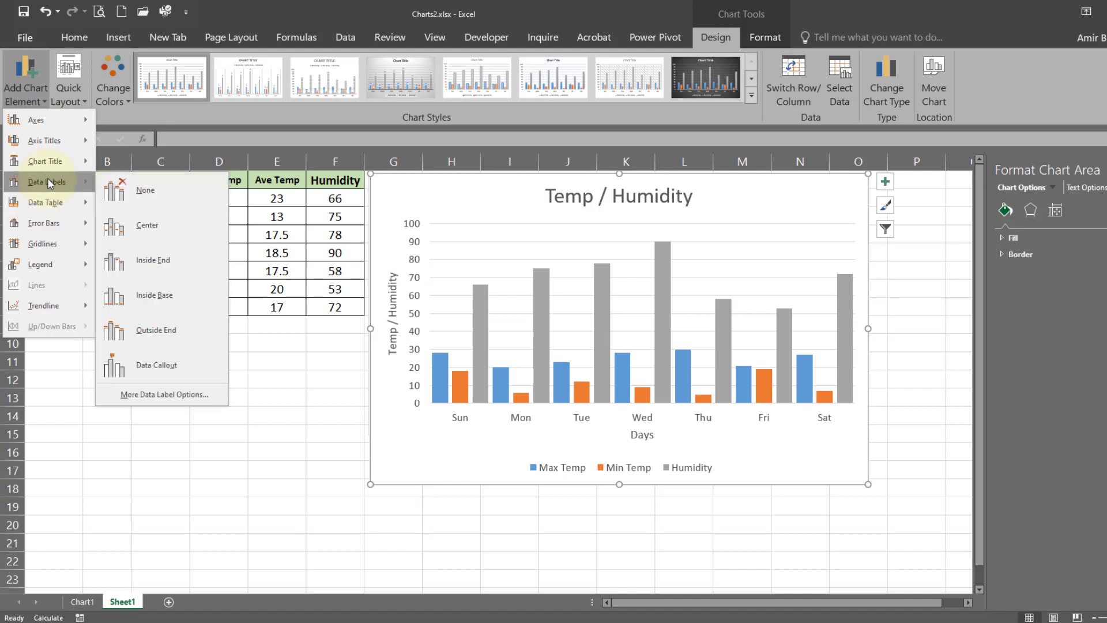
left_click(150, 332)
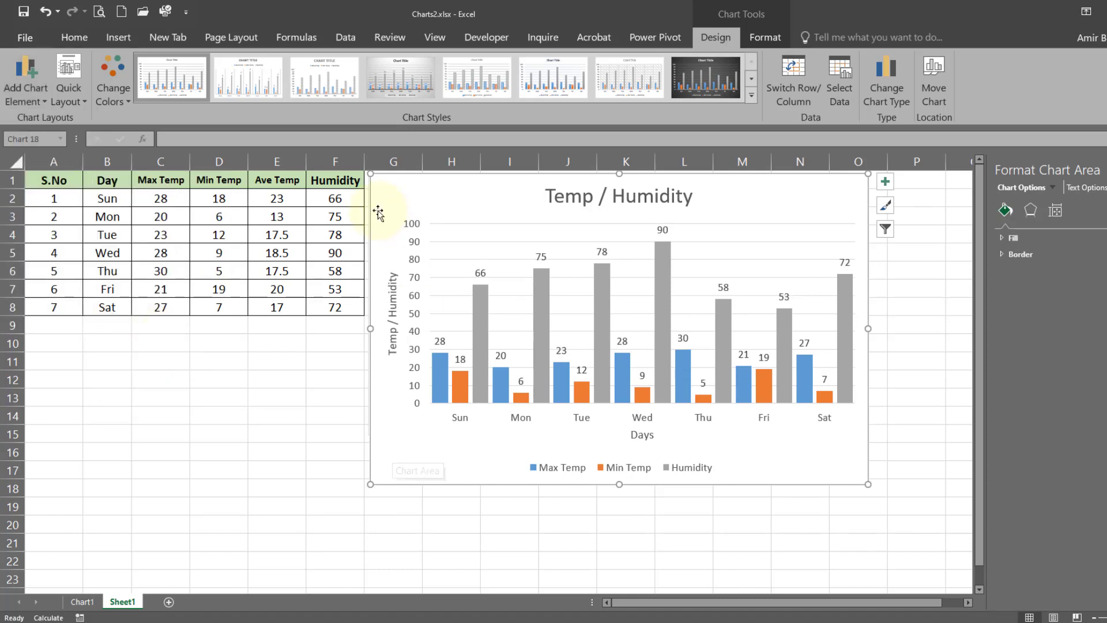
Move the chart legend to the right side of the plot.
left_click(36, 103)
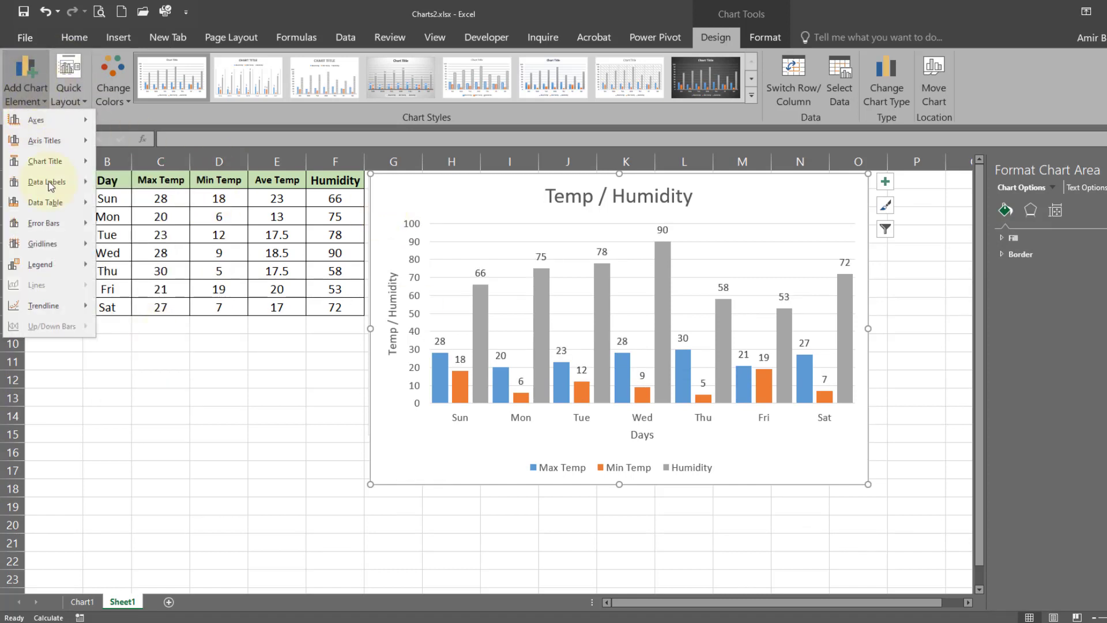
mouse_move(93, 270)
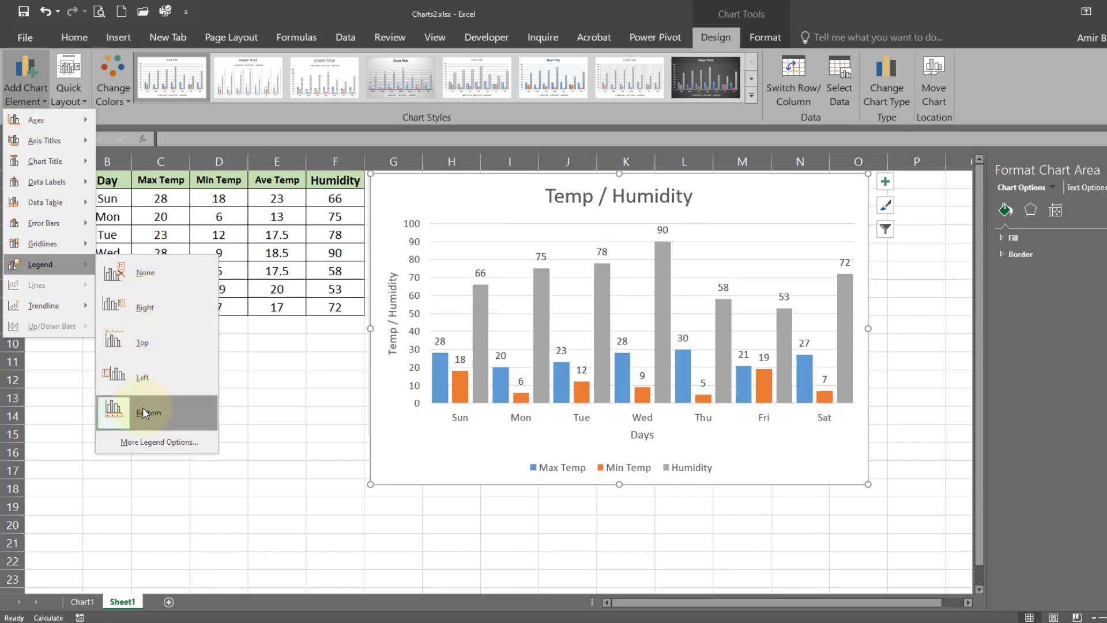
left_click(136, 304)
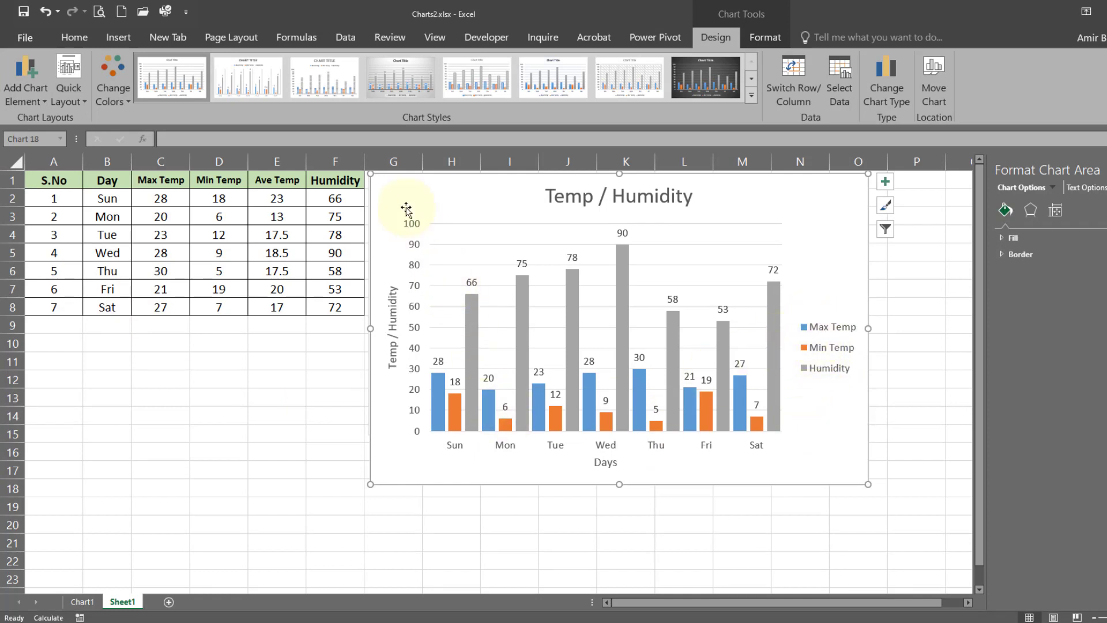
Format the "Temp / Humidity" chart title as bold red text at font size 20.
left_click(551, 199)
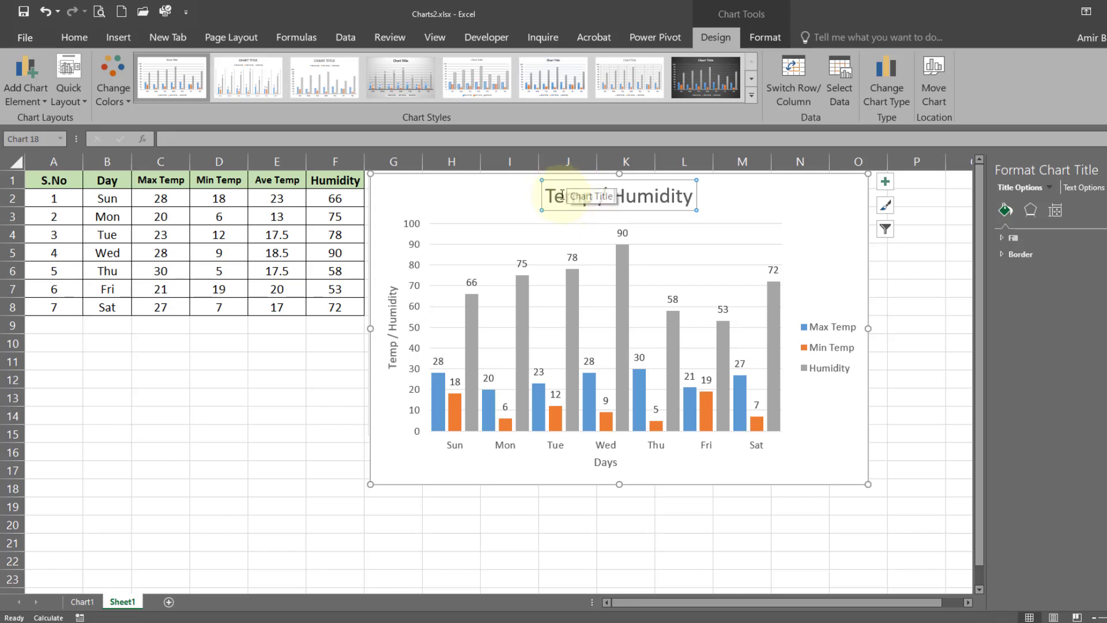
left_click(77, 39)
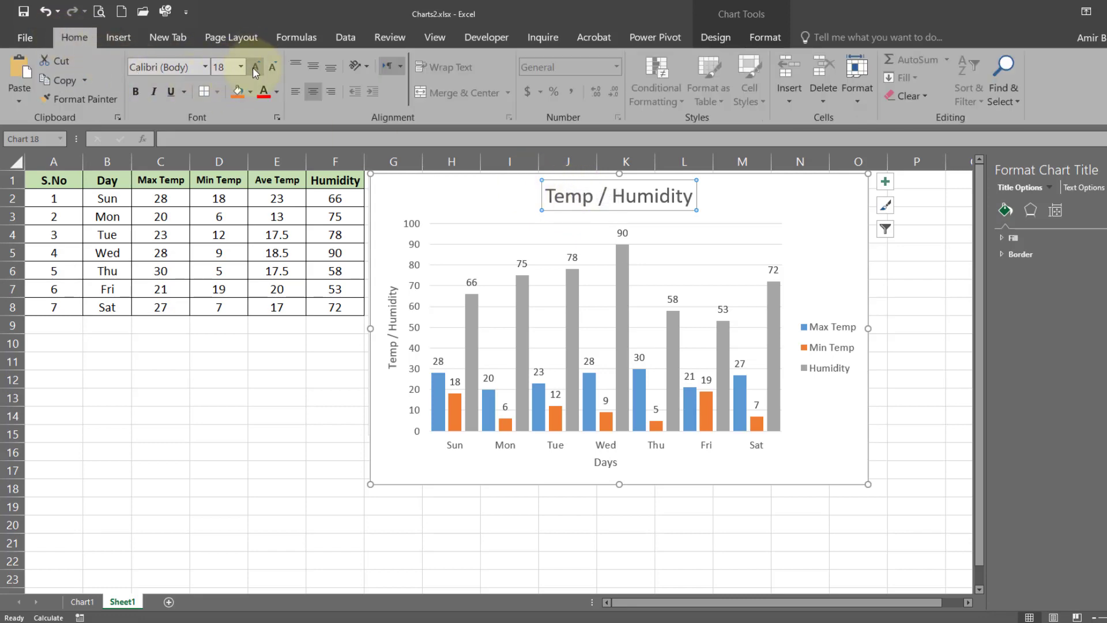
left_click(255, 67)
left_click(255, 67)
left_click(255, 67)
left_click(255, 67)
left_click(255, 67)
left_click(268, 67)
left_click(268, 67)
left_click(263, 91)
left_click(136, 94)
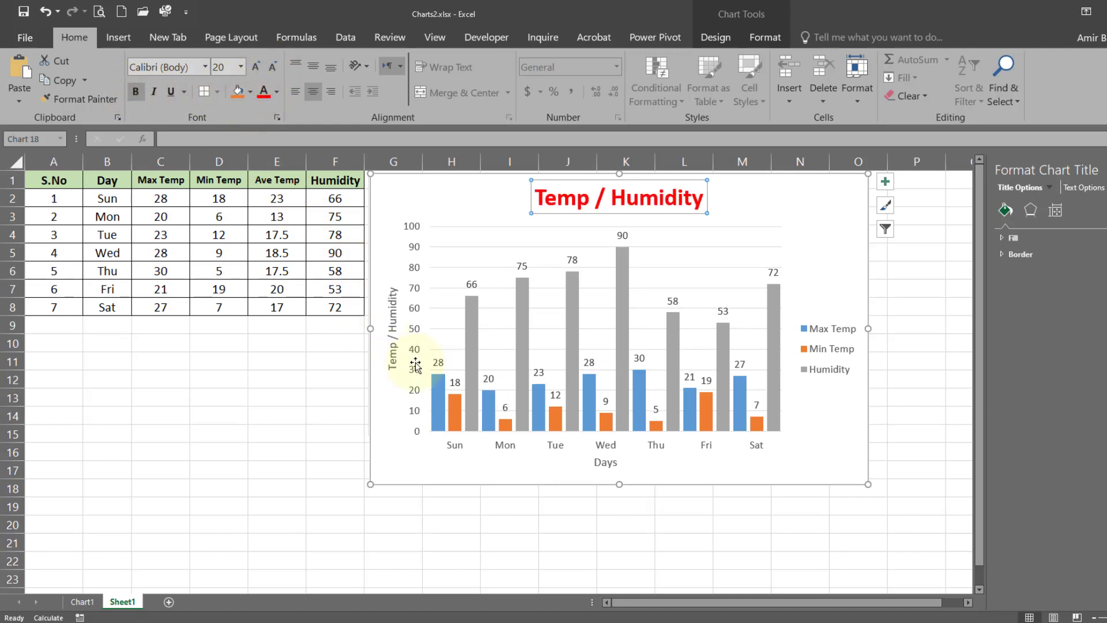
Format the Humidity data labels as bold green text at font size 10.
left_click(472, 284)
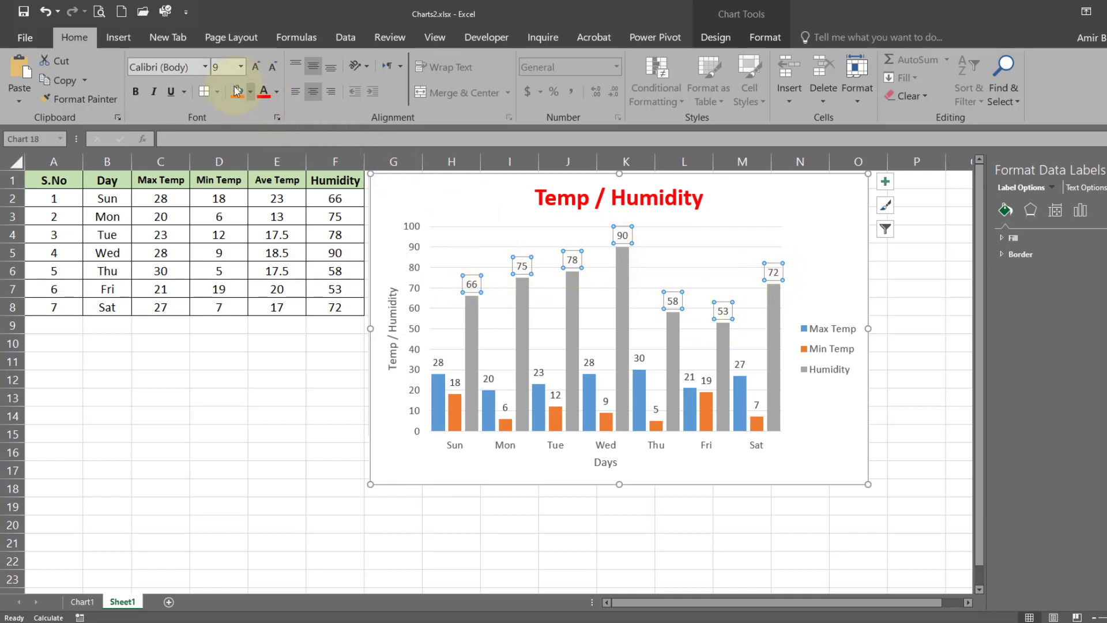
left_click(254, 64)
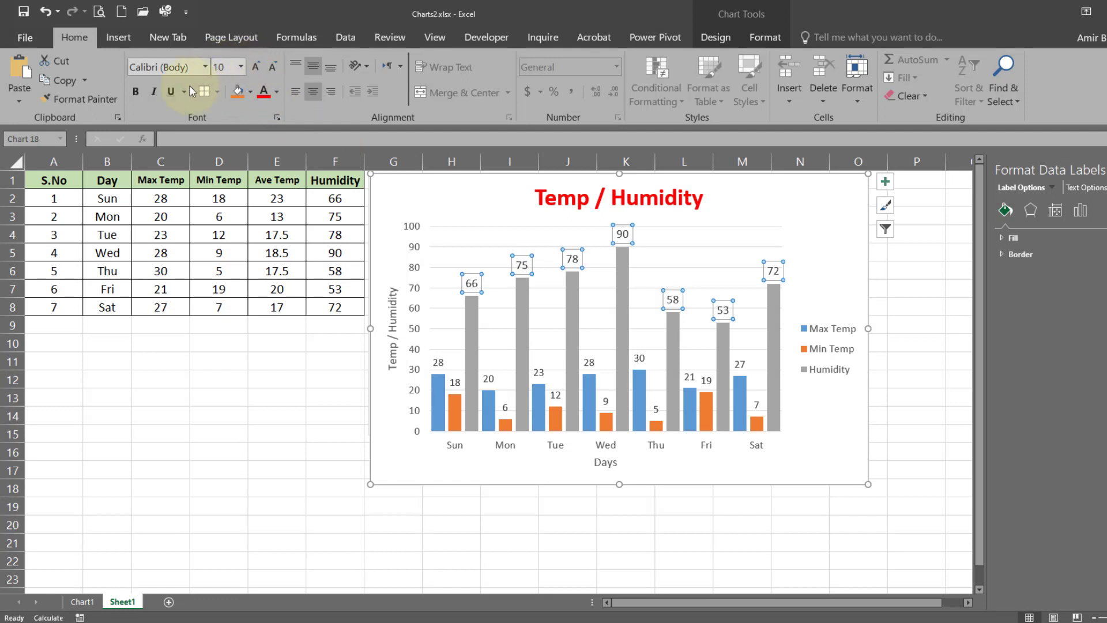
left_click(133, 95)
left_click(277, 91)
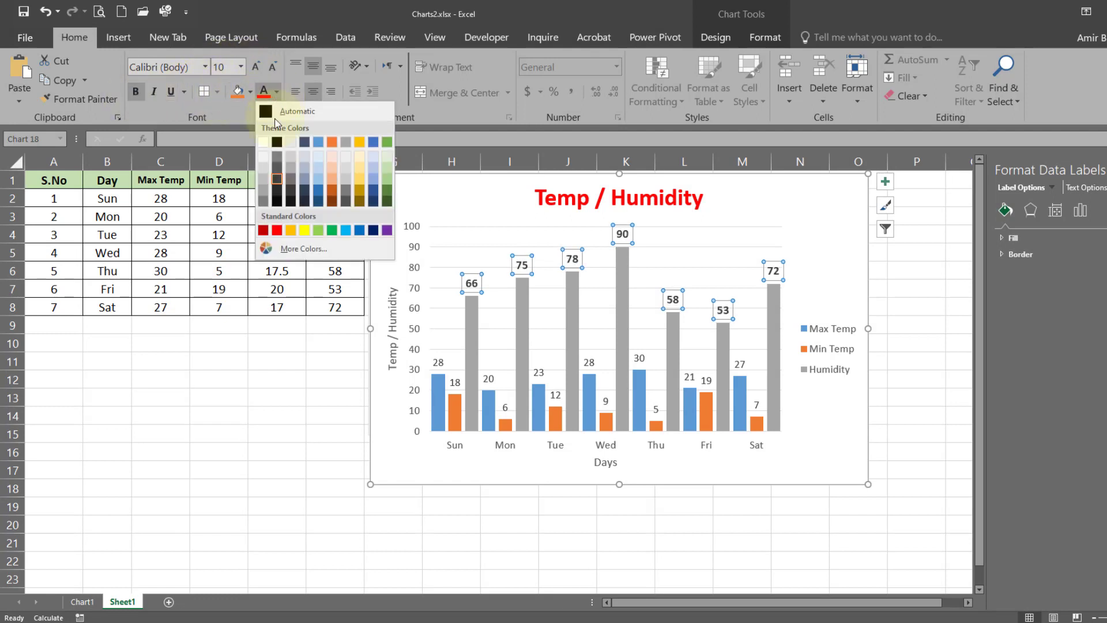
left_click(333, 231)
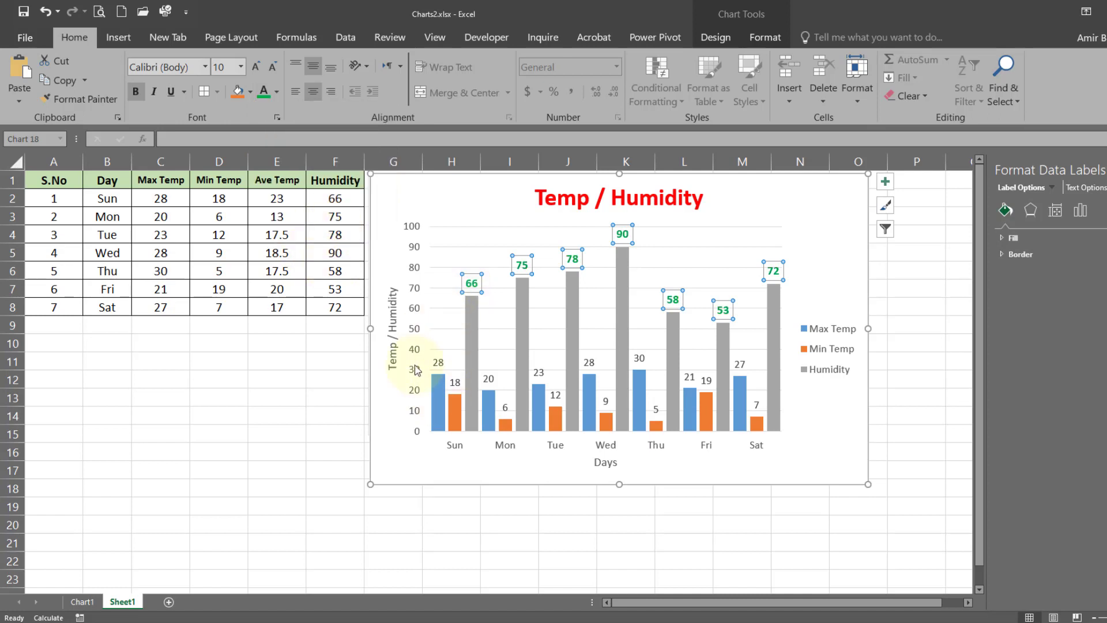
Format the Max Temp data labels as bold blue text.
left_click(440, 363)
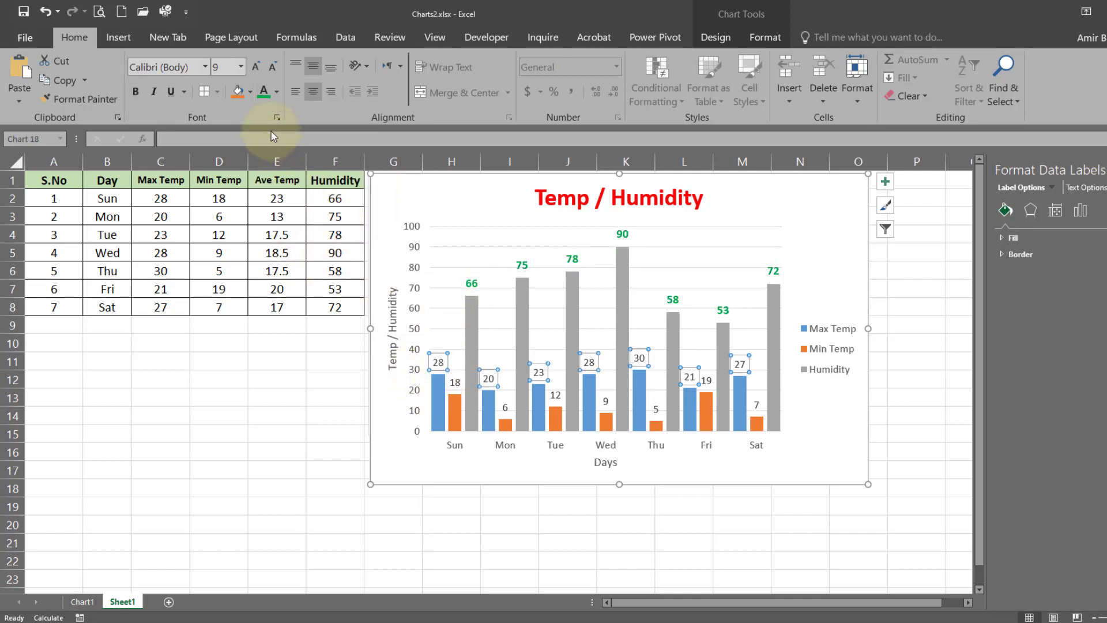
left_click(272, 92)
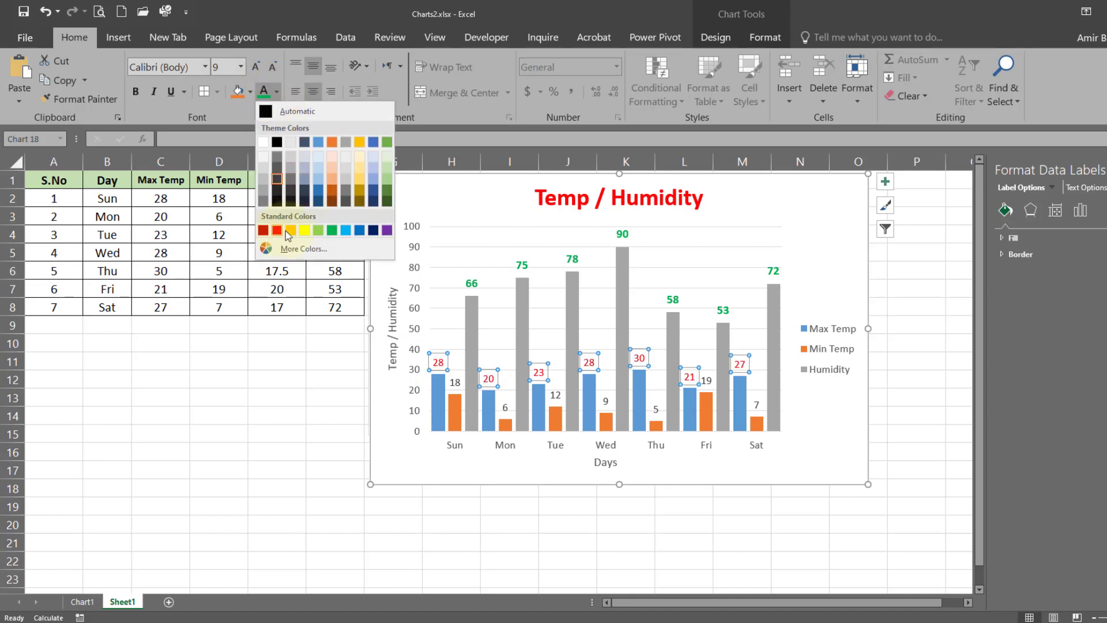
left_click(359, 229)
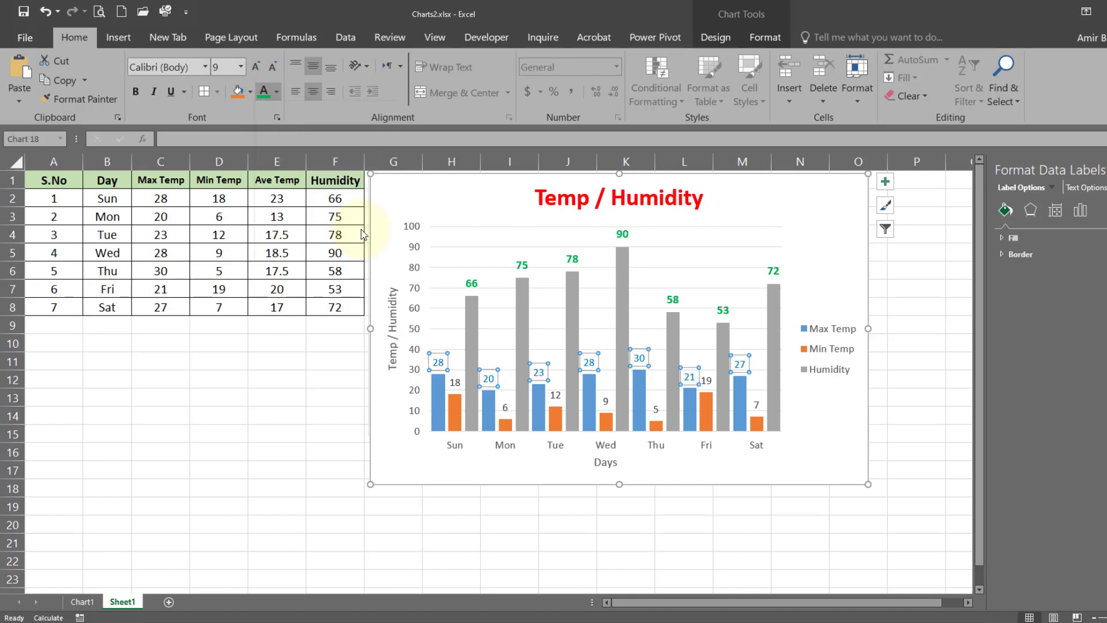
left_click(135, 91)
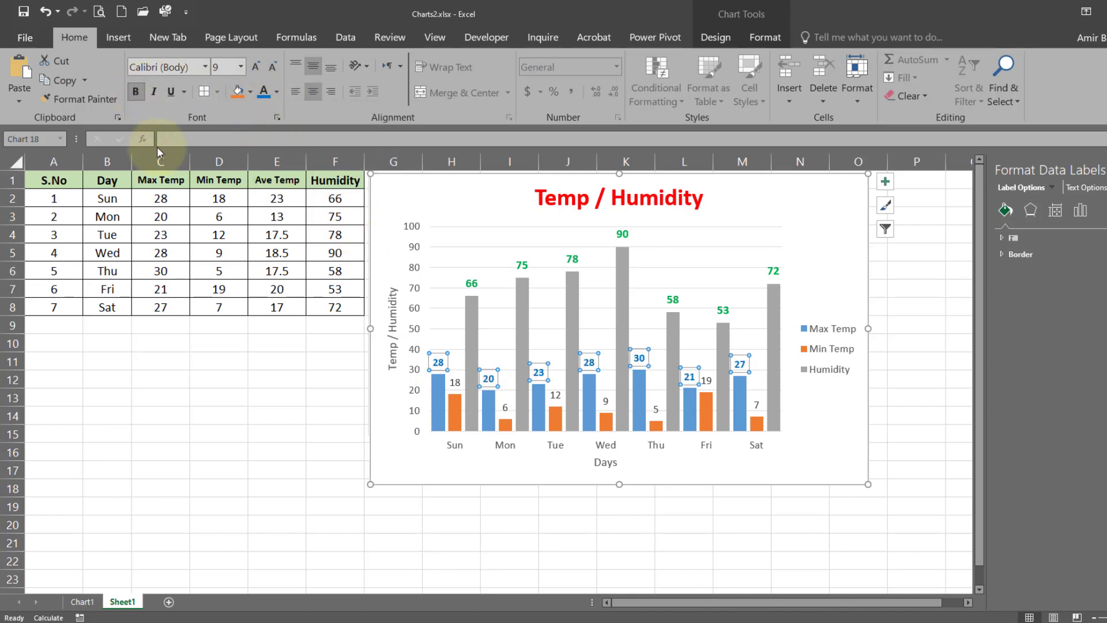
Format the Min Temp data labels as bold dark orange text.
left_click(455, 383)
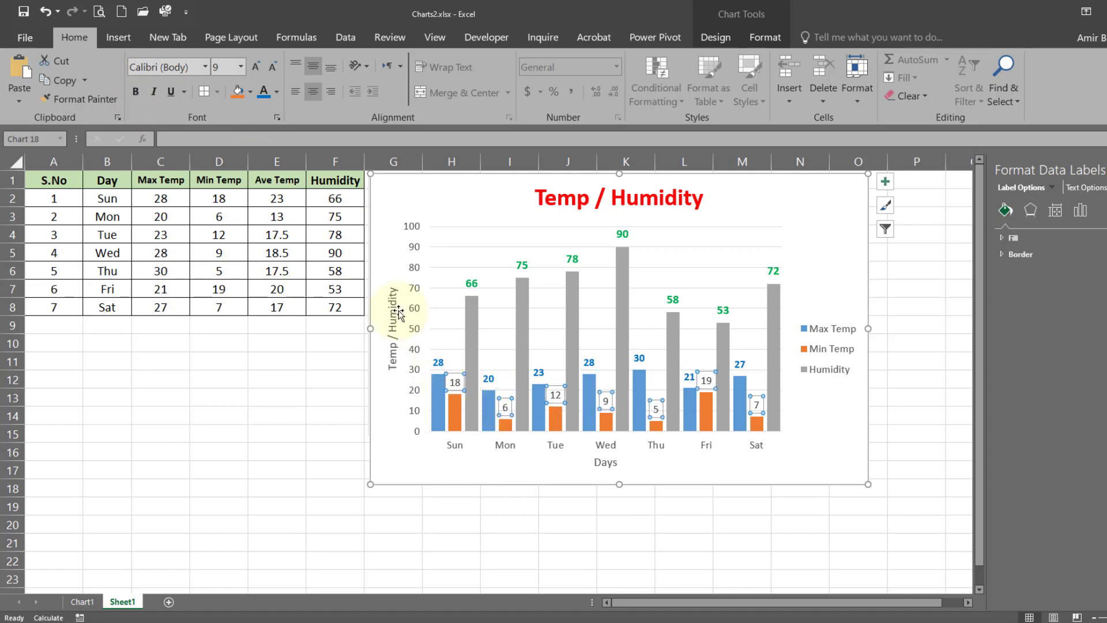
left_click(275, 93)
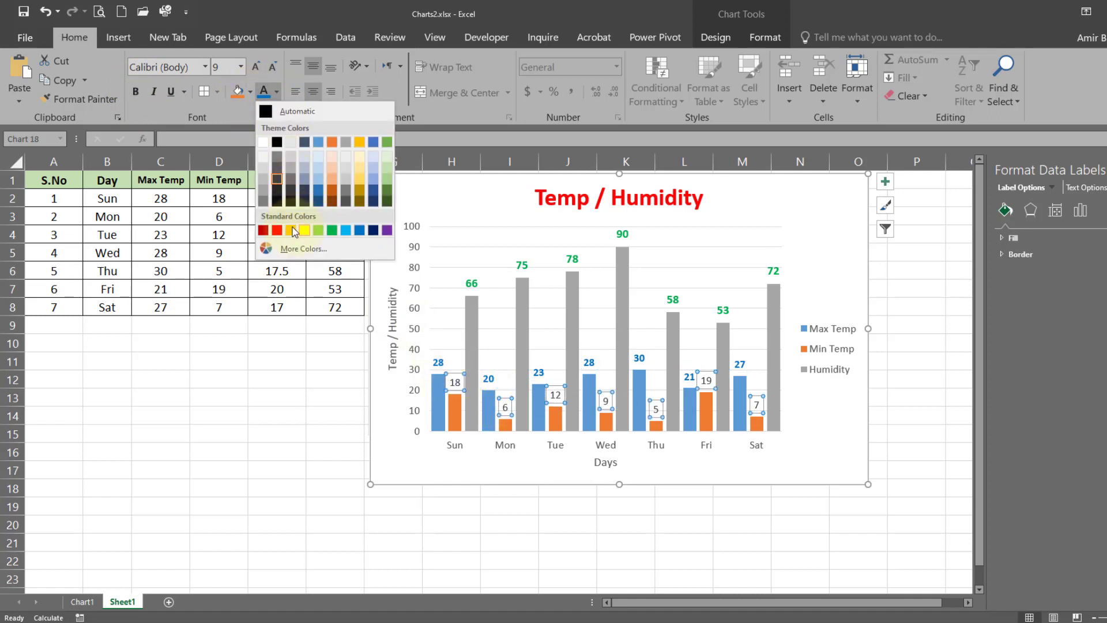
left_click(332, 201)
left_click(137, 93)
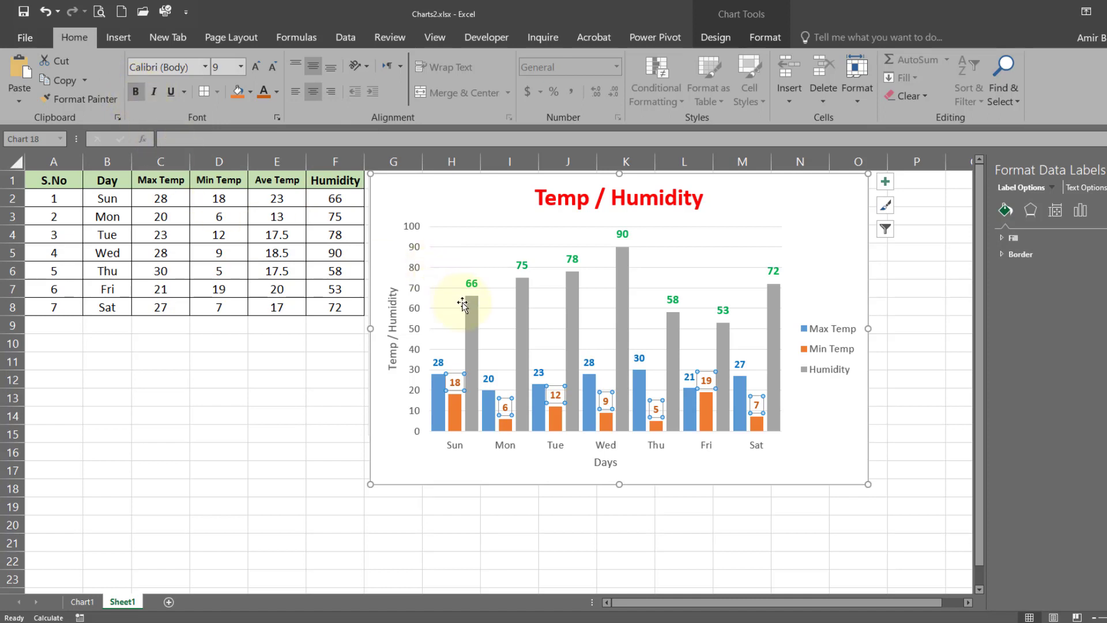
Change the font color of the Humidity data labels to dark gray.
left_click(473, 284)
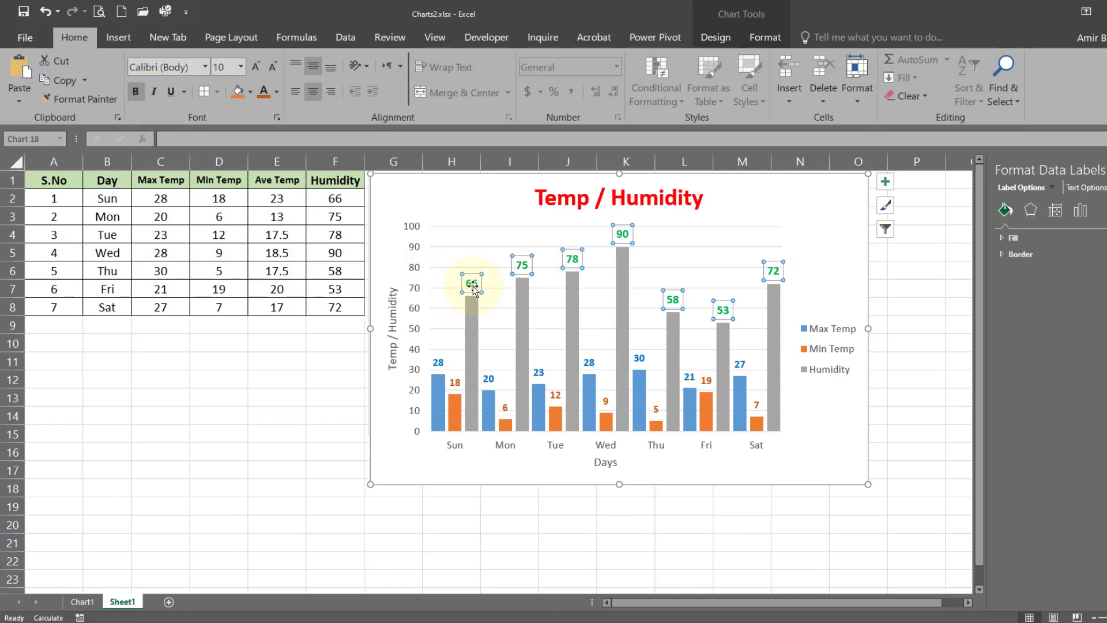
left_click(277, 91)
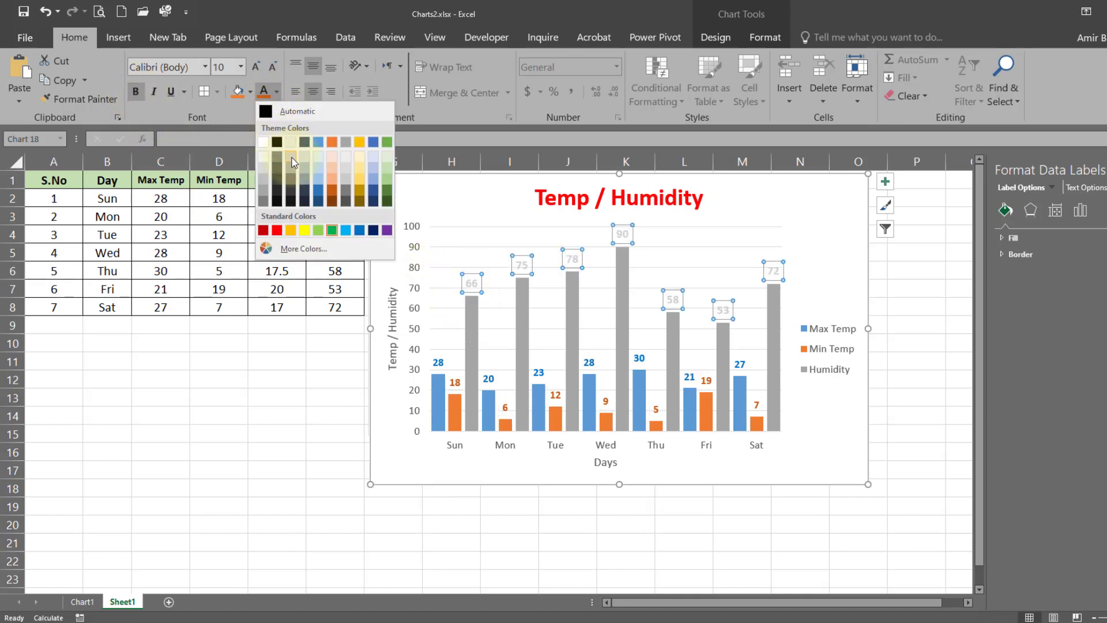
left_click(292, 180)
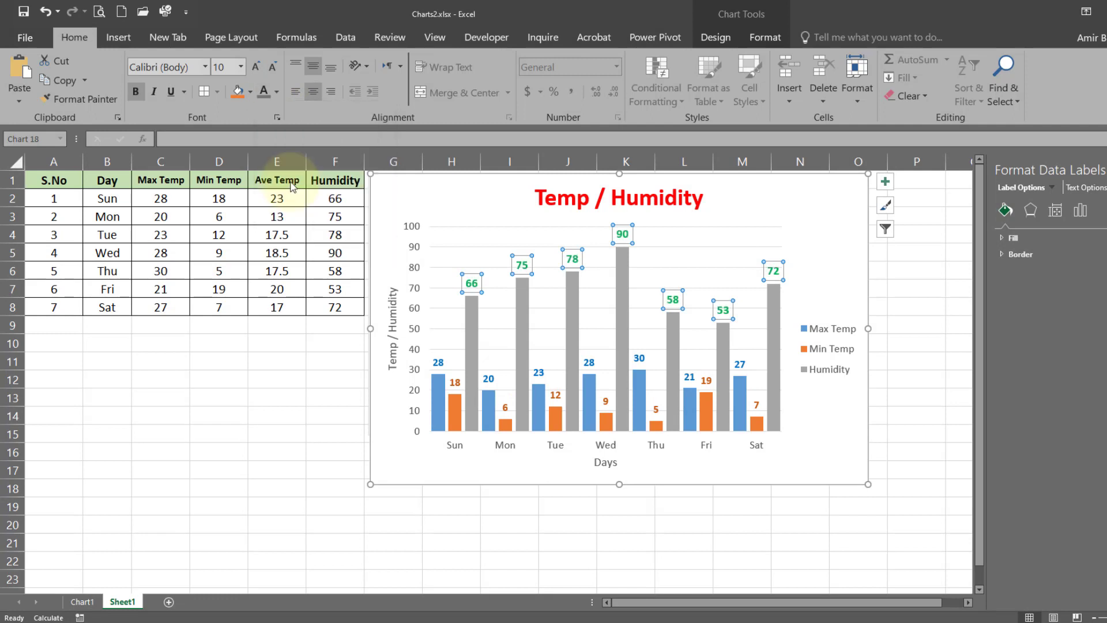
Format the day labels on the horizontal axis as bold text at font size 10.
left_click(456, 451)
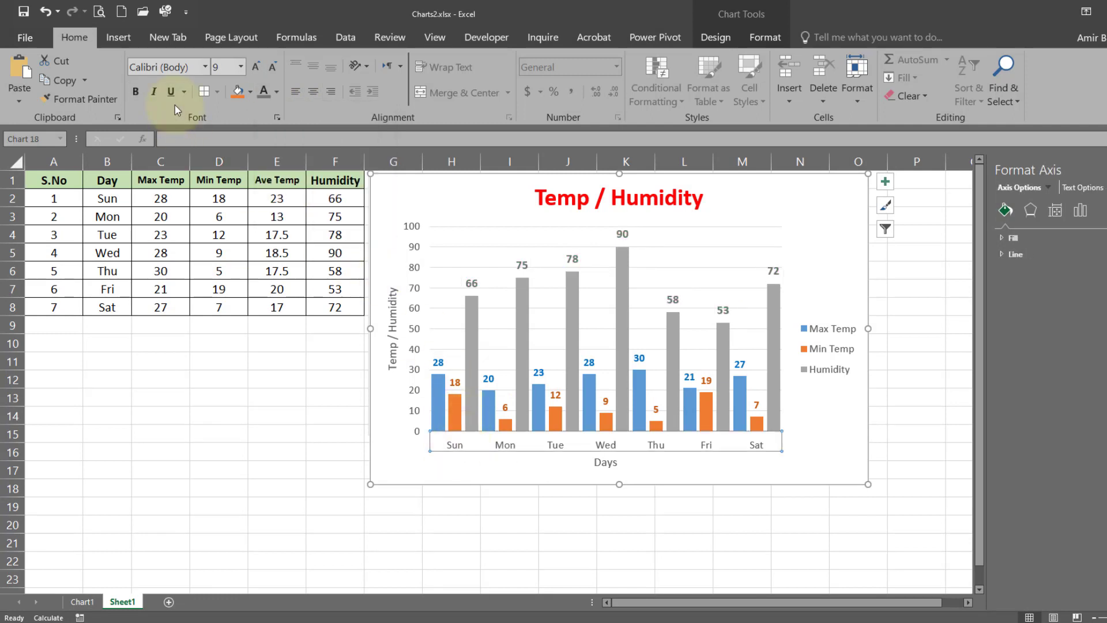
left_click(256, 67)
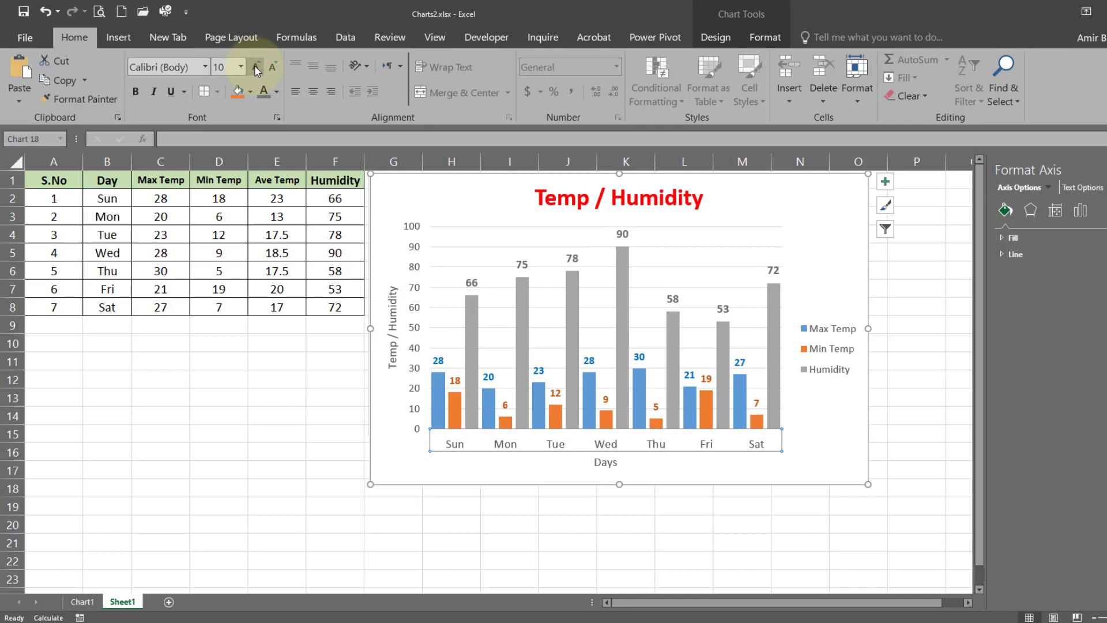
left_click(136, 95)
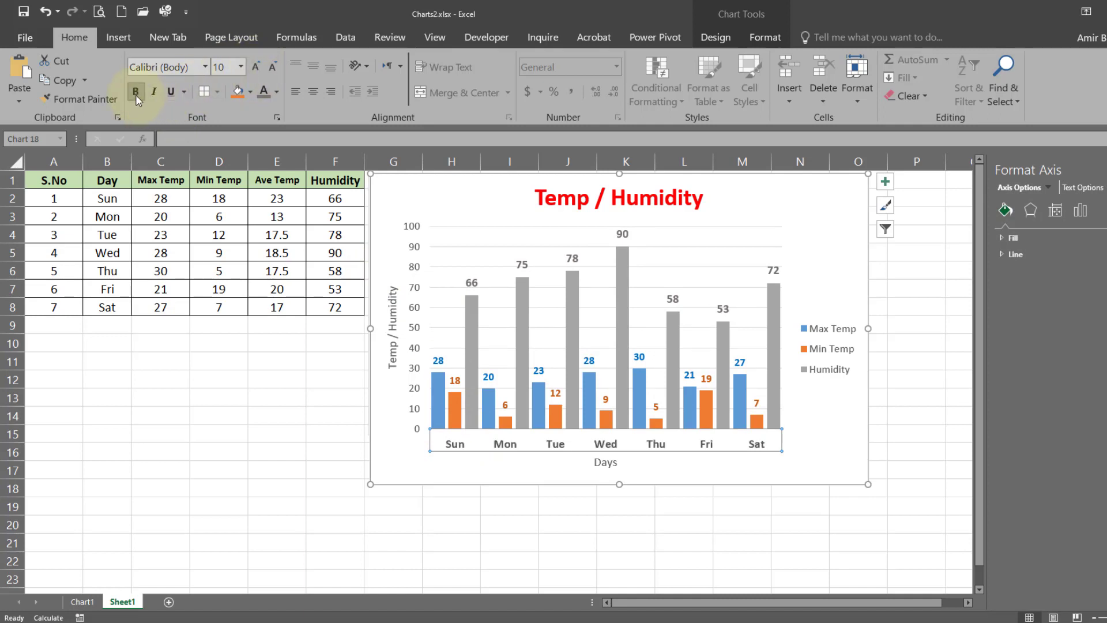
Make the vertical axis numbers bold and format the vertical "Temp / Humidity" axis title as bold purple text.
left_click(414, 336)
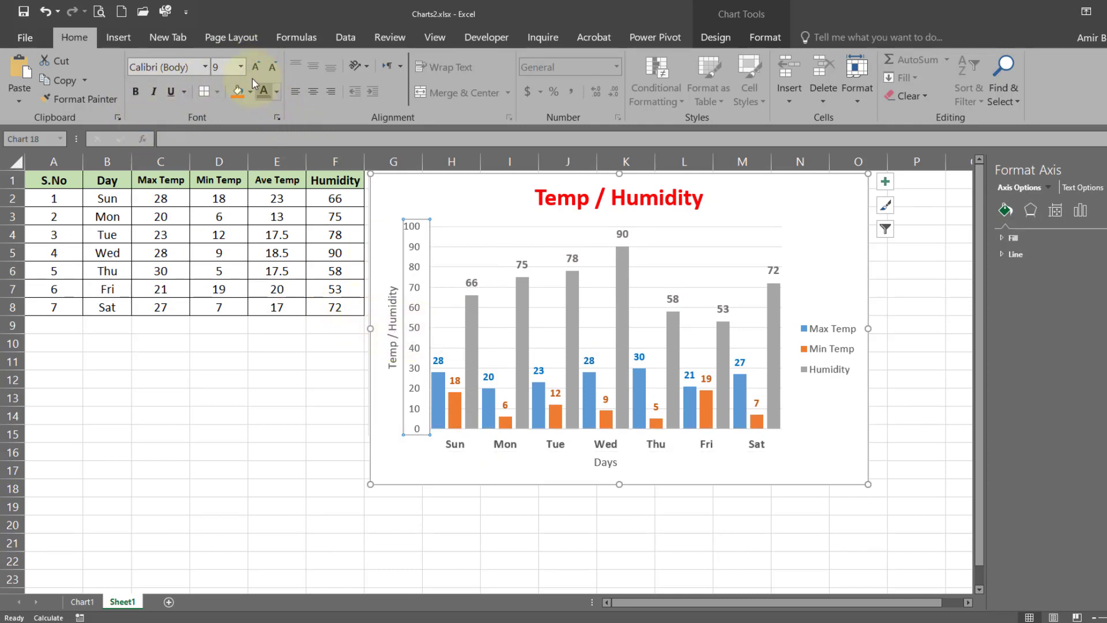
left_click(132, 94)
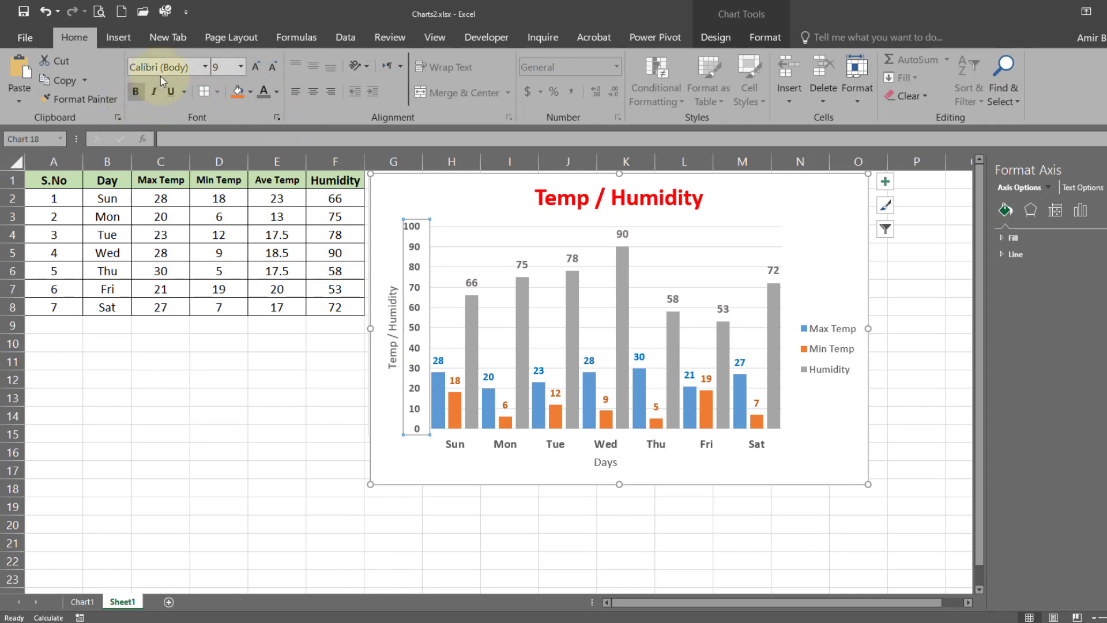
left_click(390, 320)
left_click(135, 94)
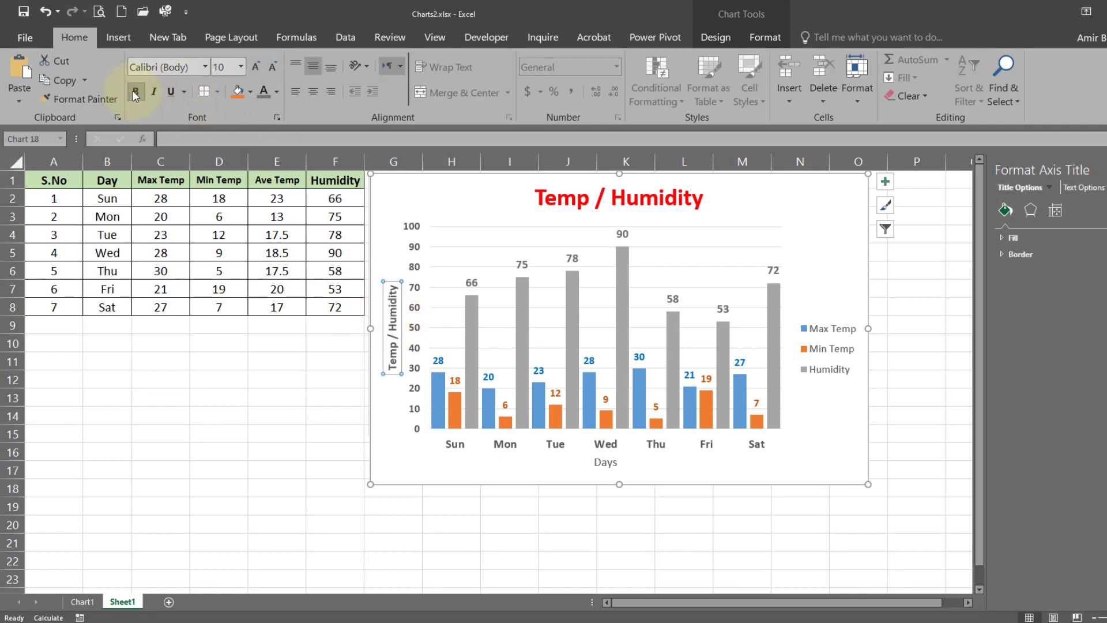
left_click(277, 92)
left_click(385, 230)
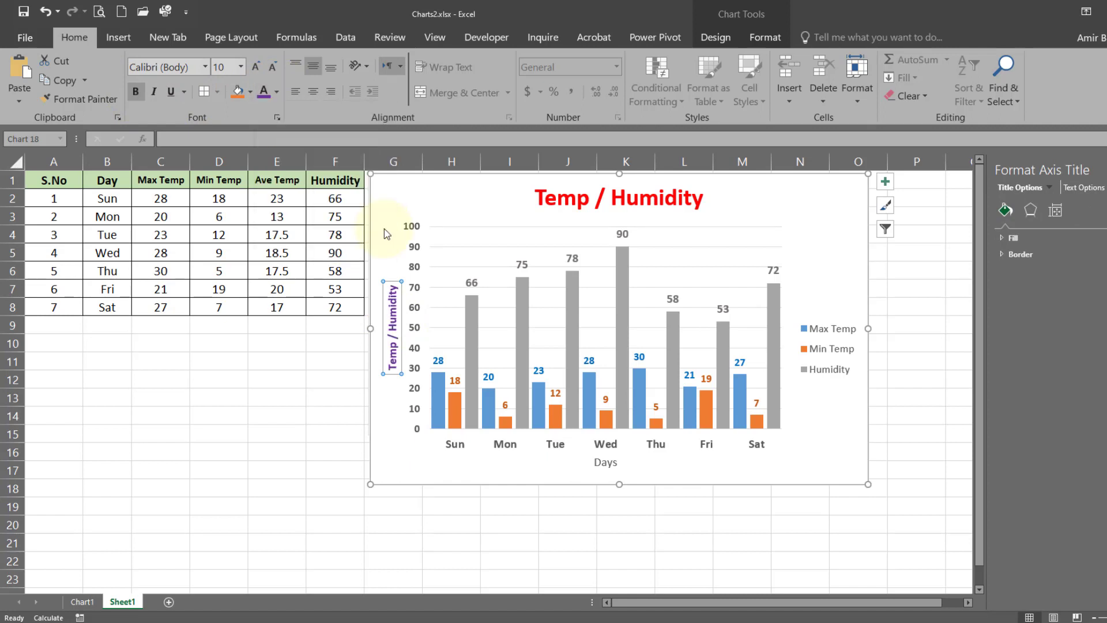
Apply the chart style with the dark background and light text to the whole "Temp / Humidity" chart.
left_click(578, 449)
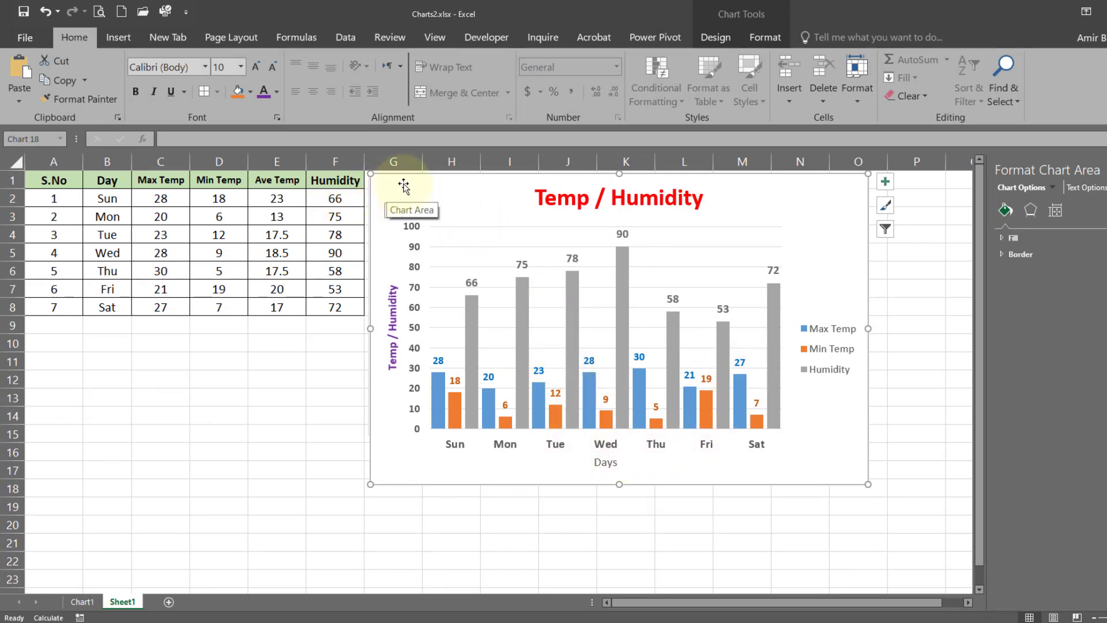
left_click(770, 39)
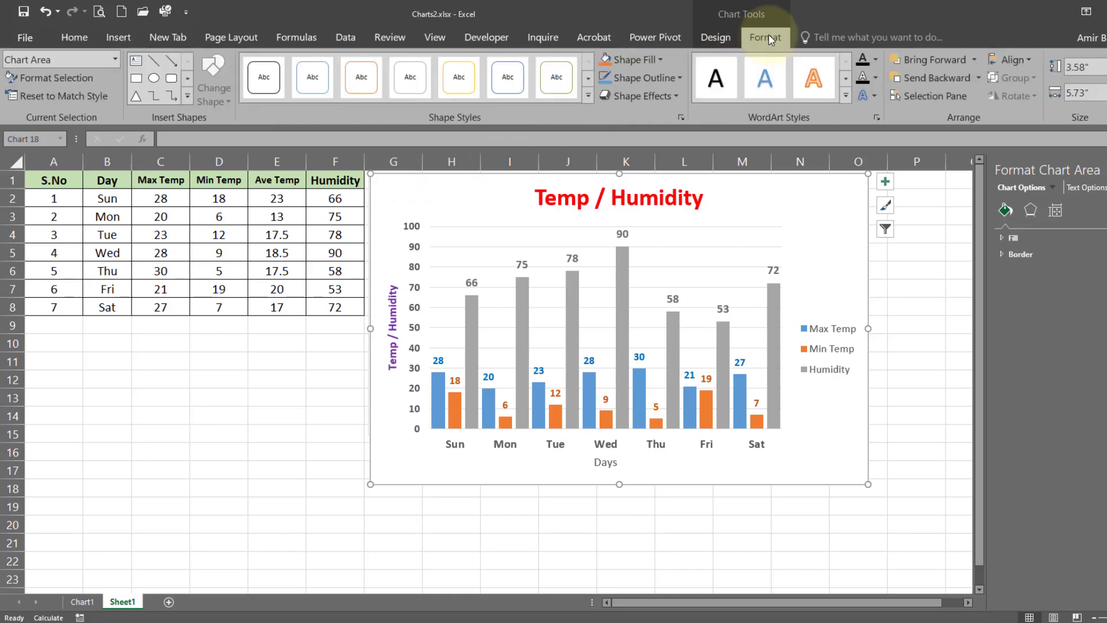
left_click(732, 38)
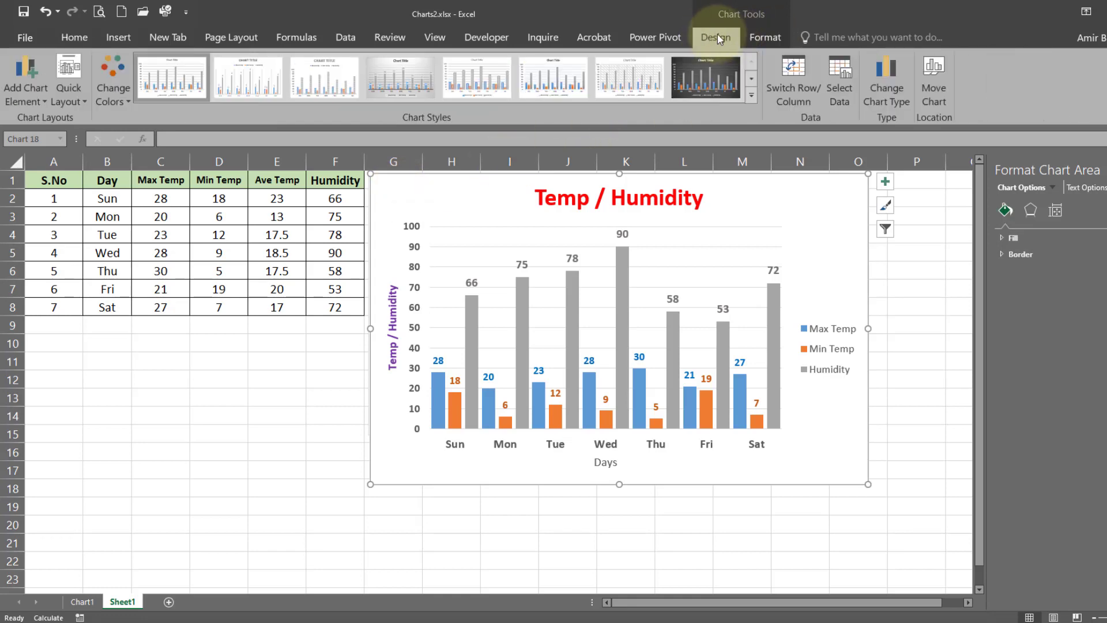
left_click(753, 98)
left_click(855, 4)
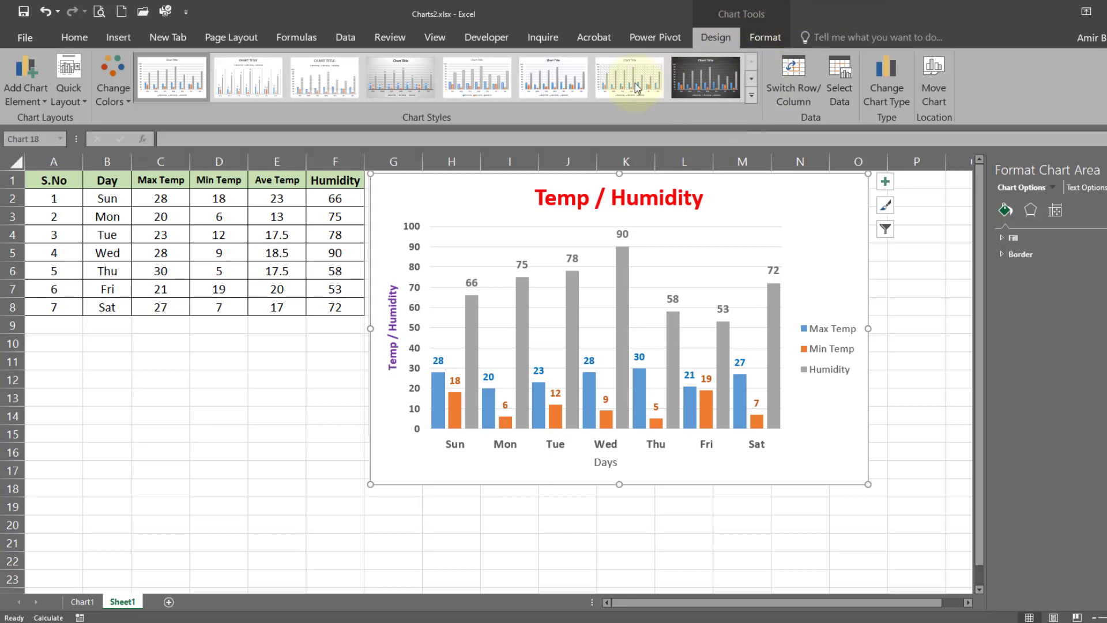
left_click(749, 96)
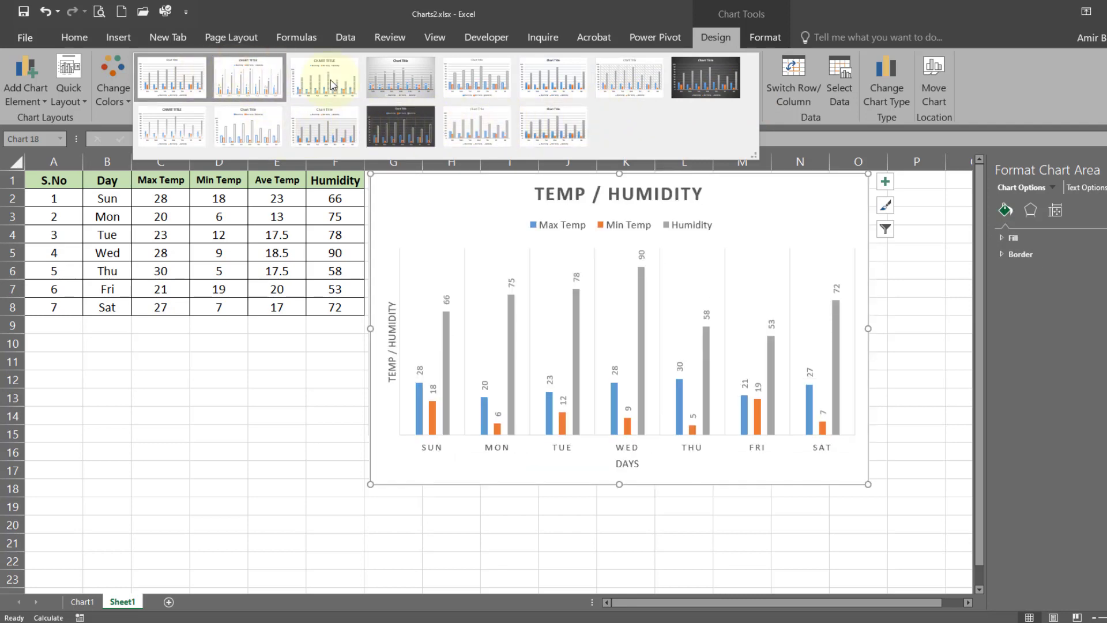
left_click(704, 79)
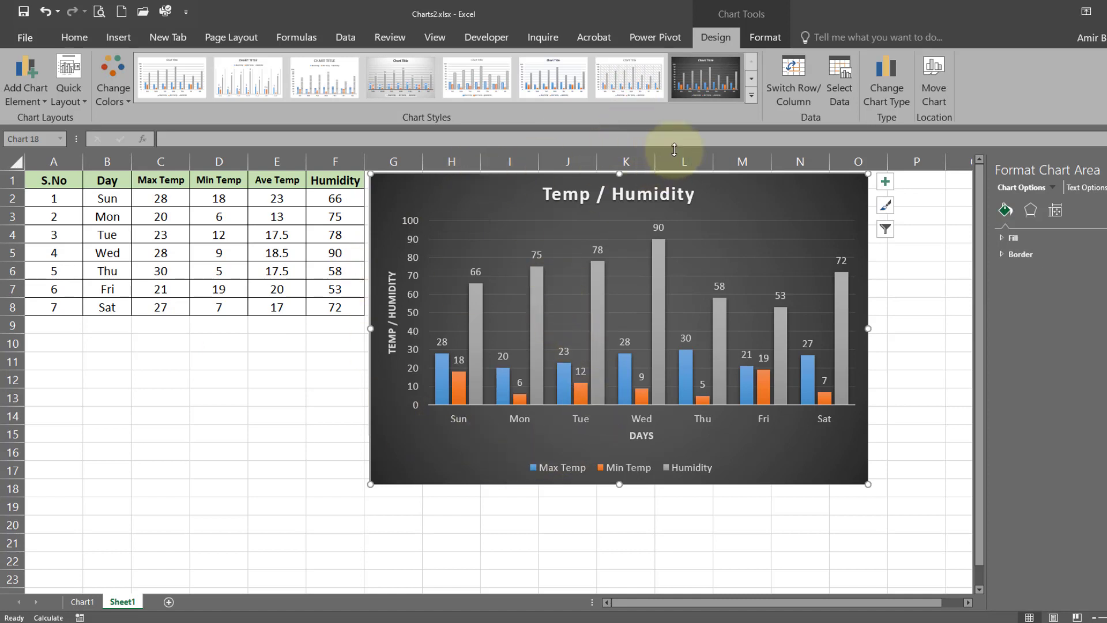
Change the chart's colors to the third Colorful palette, with orange, yellow and green columns.
left_click(108, 93)
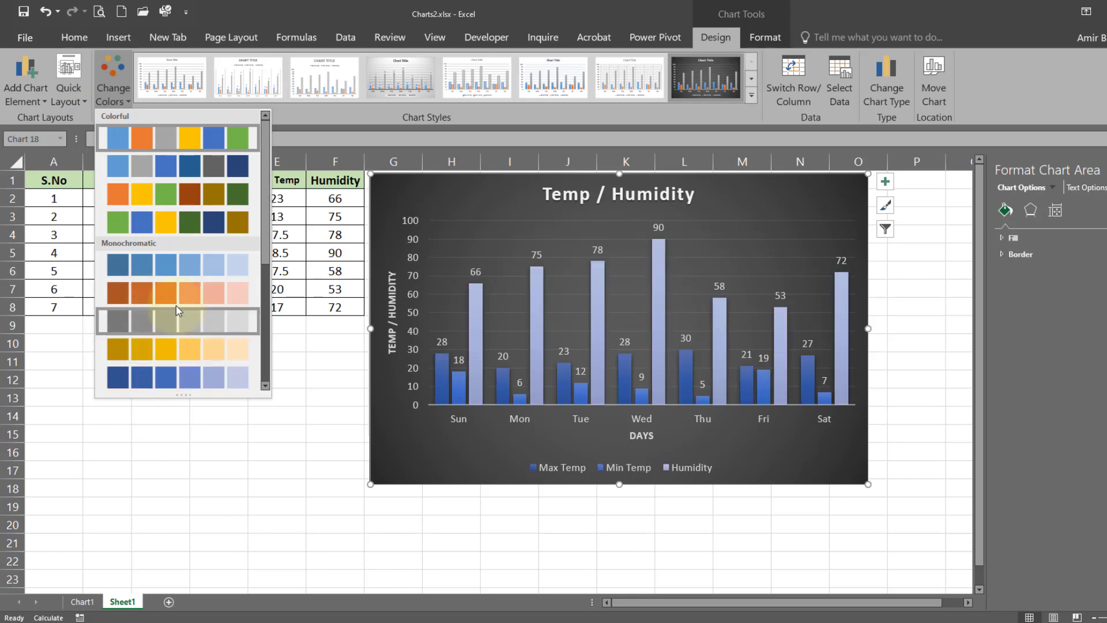
left_click(178, 190)
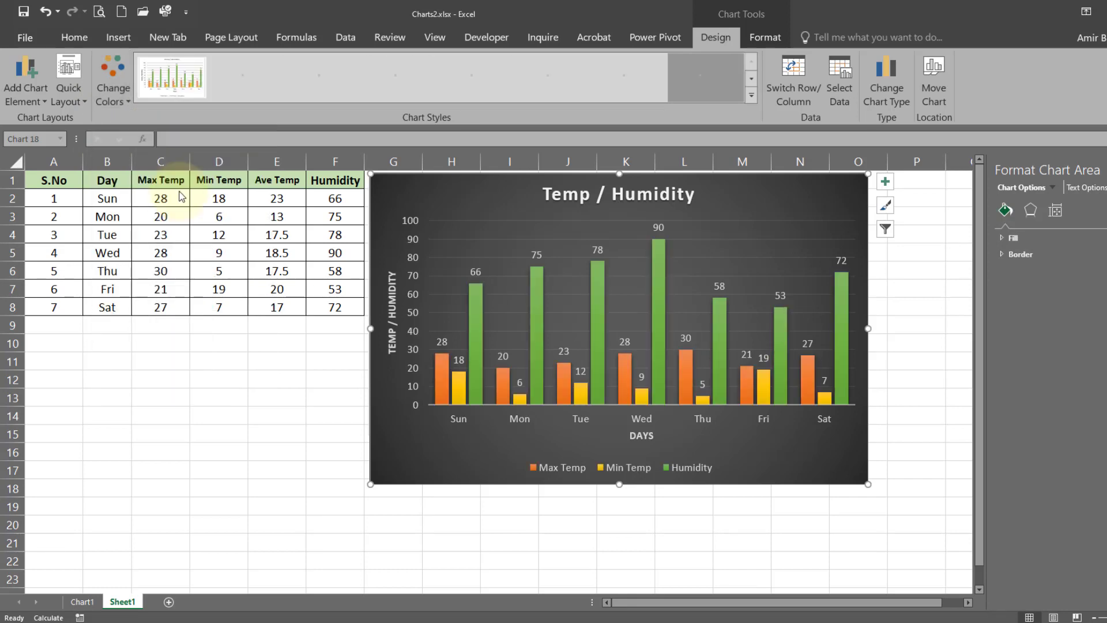
Apply the blue gradient theme shape style from the fifth row to the chart area, and deselect the chart.
left_click(771, 40)
left_click(588, 96)
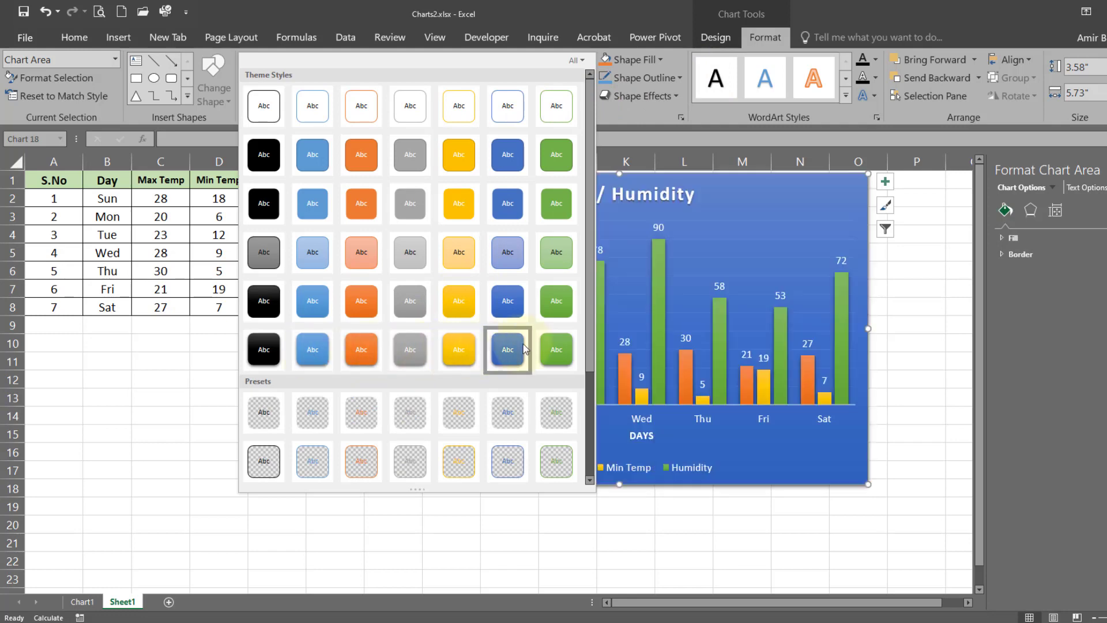
left_click(513, 302)
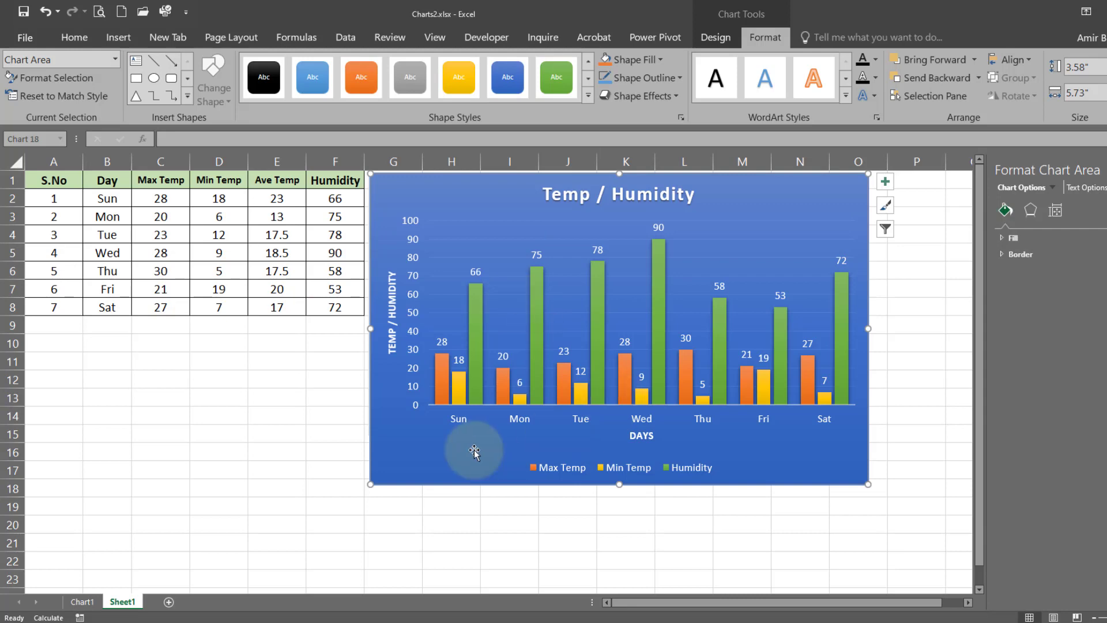
left_click(340, 401)
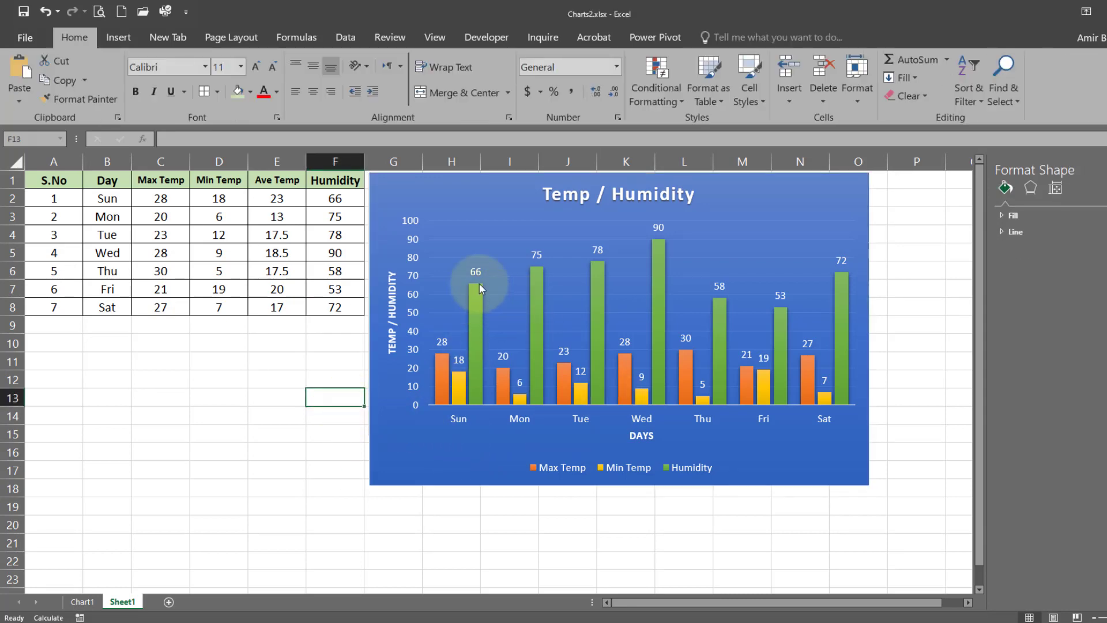
Move the "Temp / Humidity" chart over the data table below its header row and enlarge it to about column N, row 20.
left_click(472, 394)
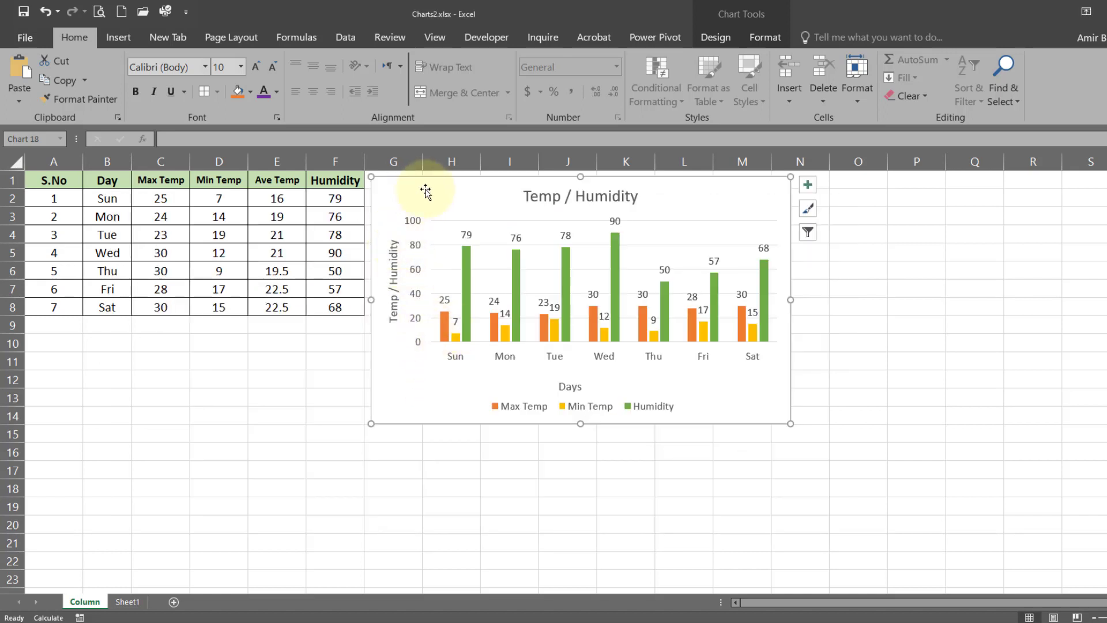
left_click_drag(433, 198, 345, 288)
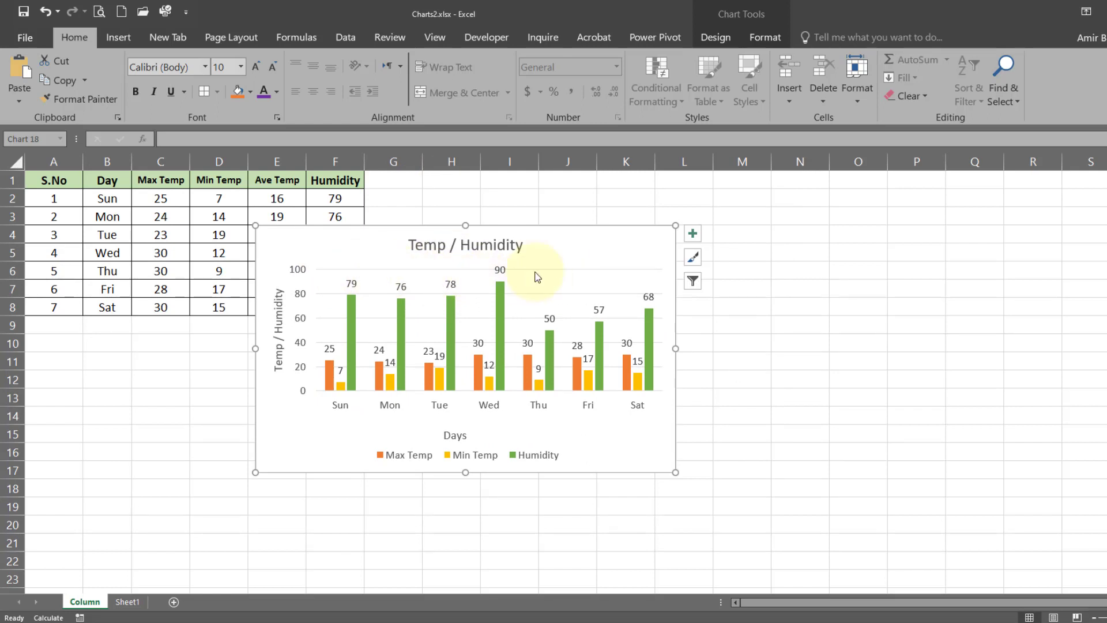
left_click_drag(350, 249, 369, 237)
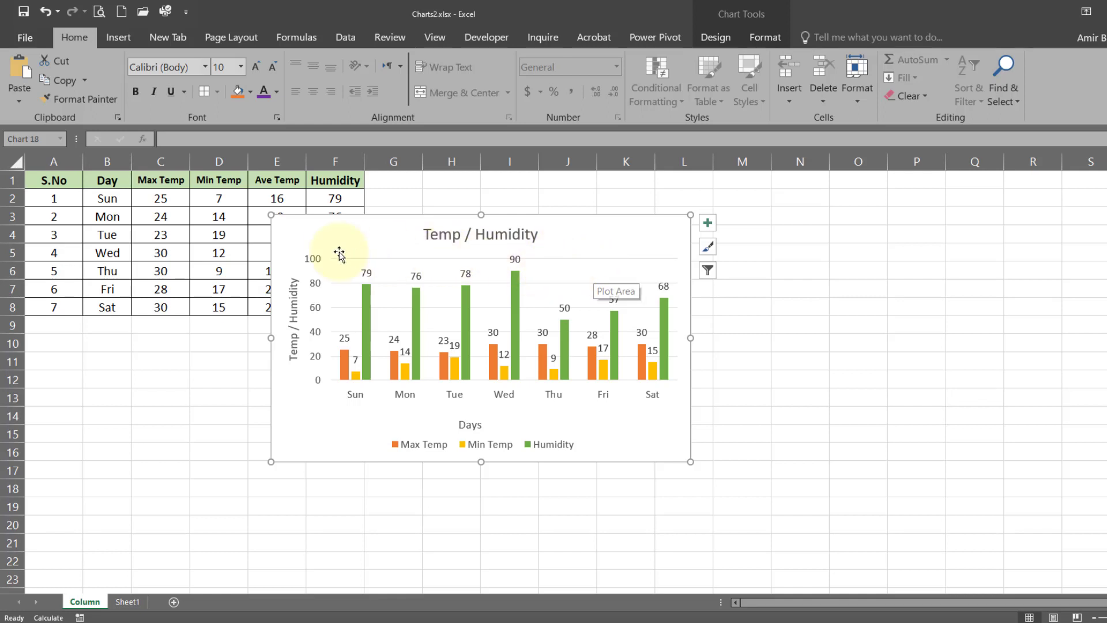
left_click_drag(339, 254, 120, 231)
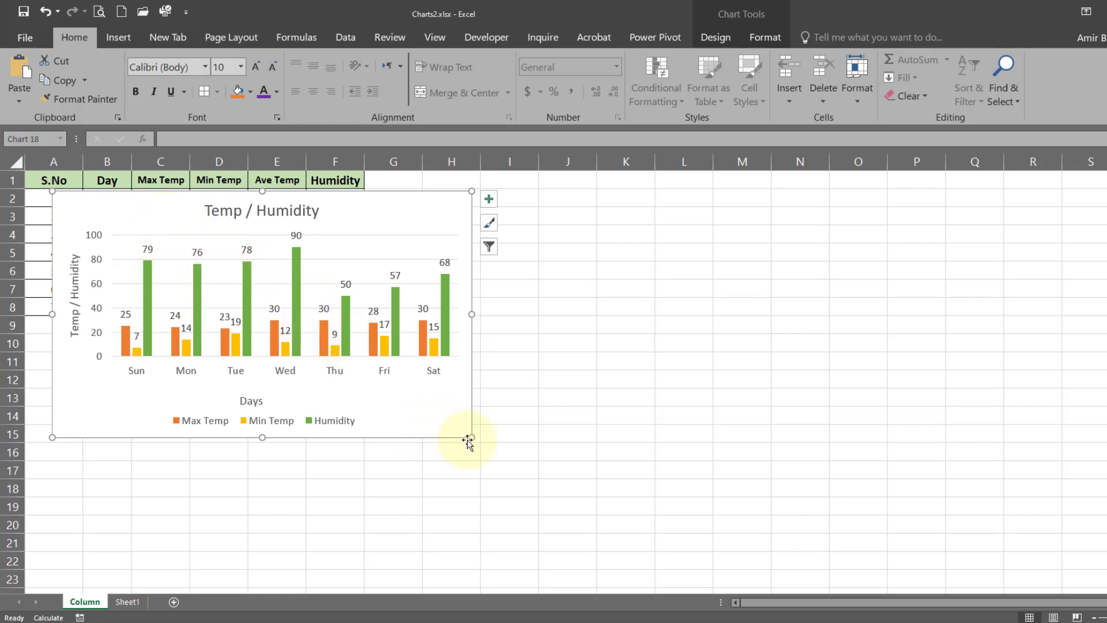
left_click_drag(470, 436, 842, 538)
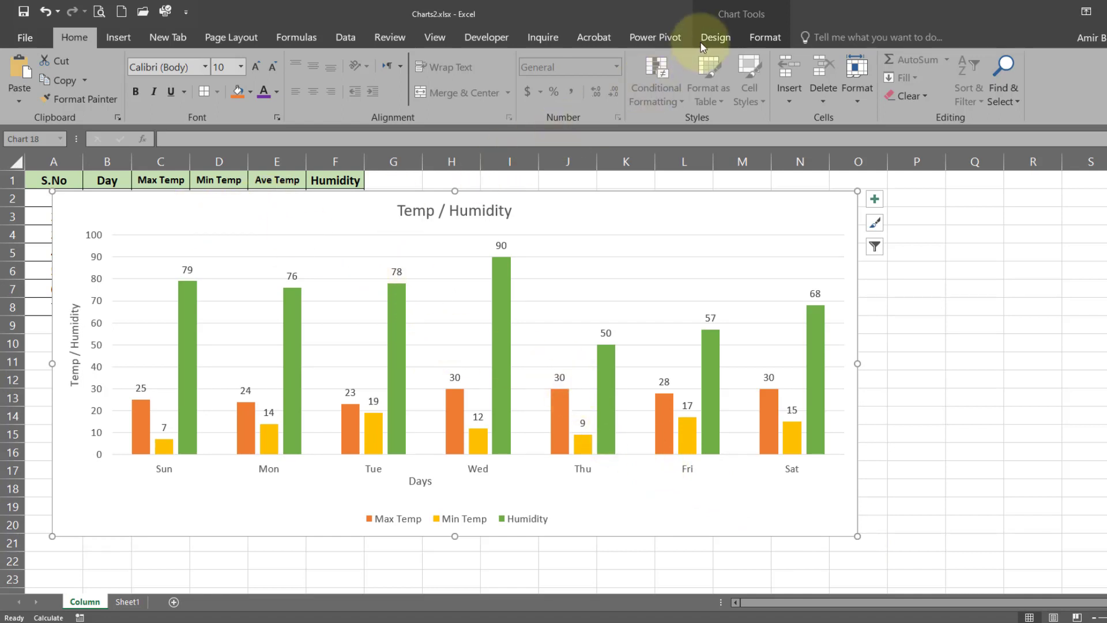
Turn the primary major horizontal gridlines of the "Temp / Humidity" chart off and back on.
left_click(715, 37)
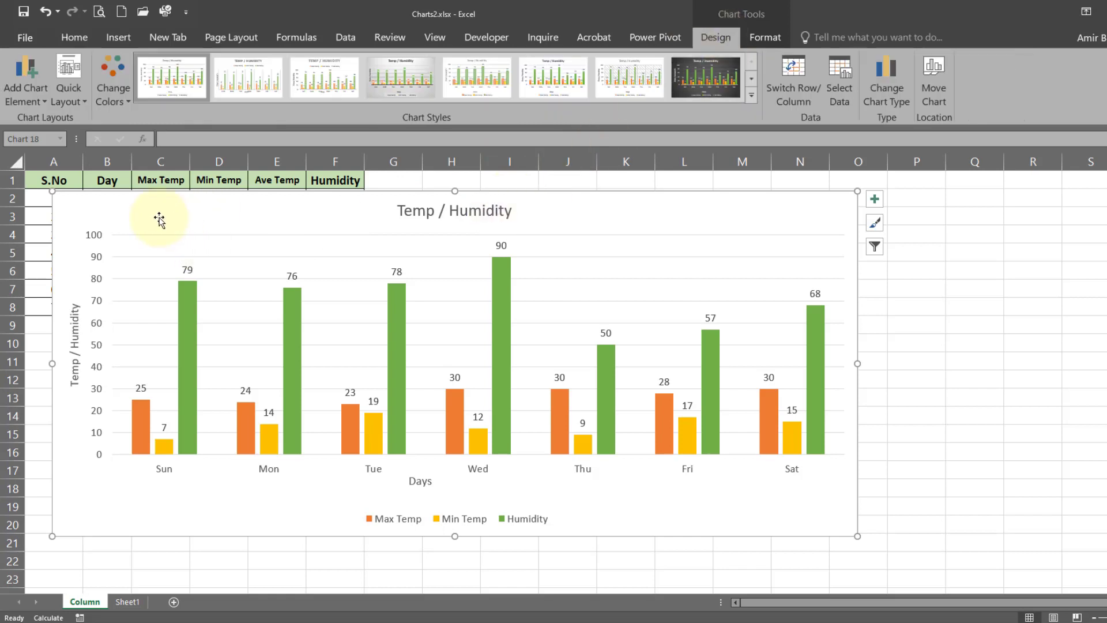
left_click(27, 94)
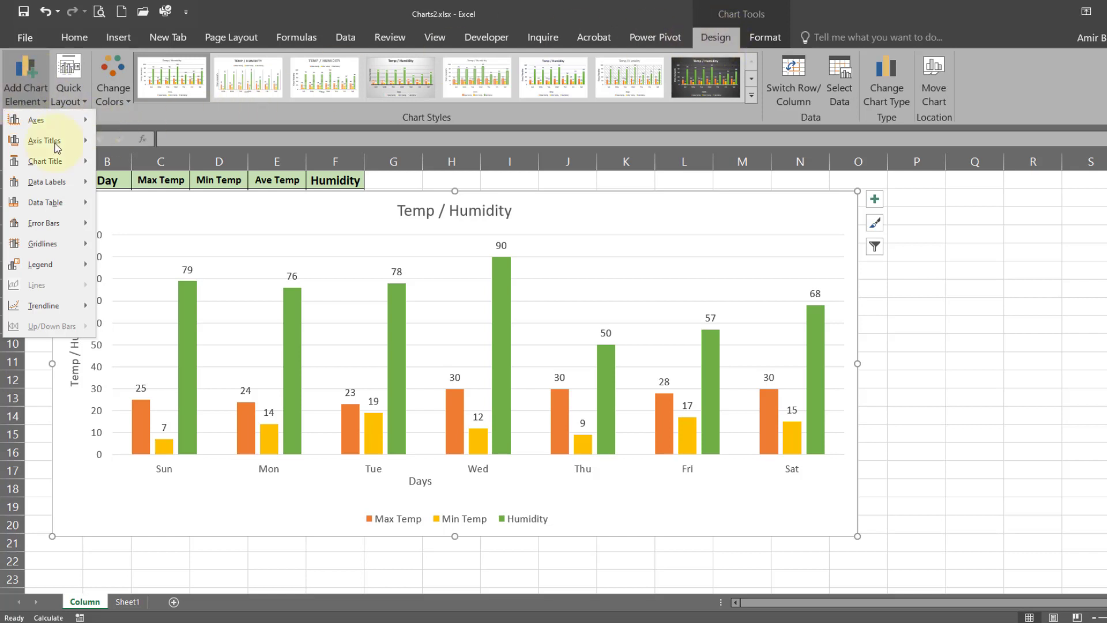
mouse_move(84, 252)
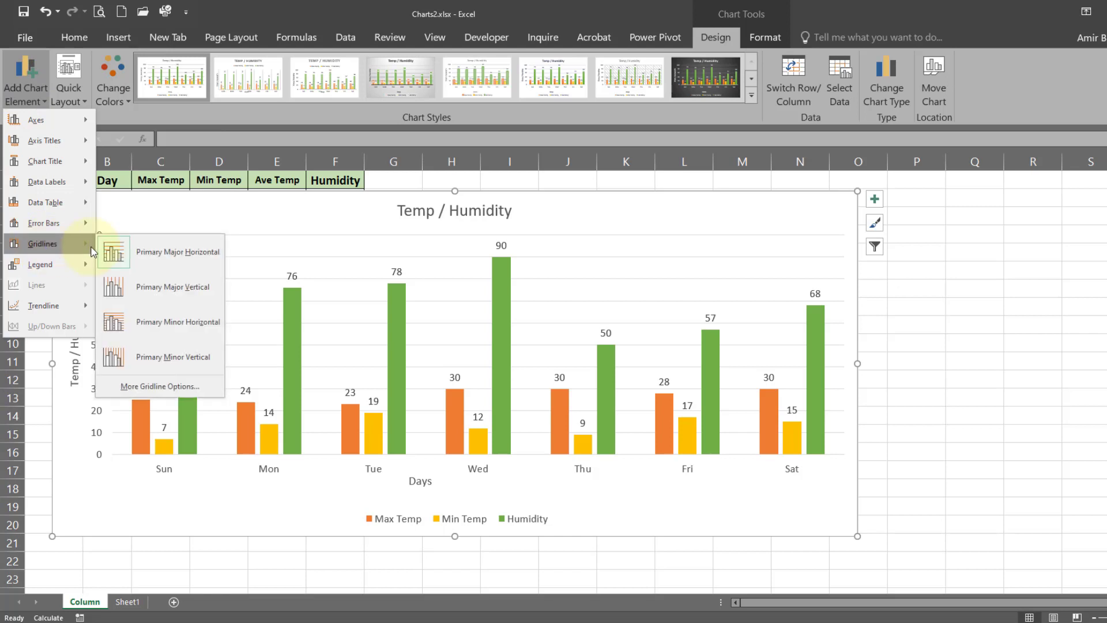
left_click(123, 255)
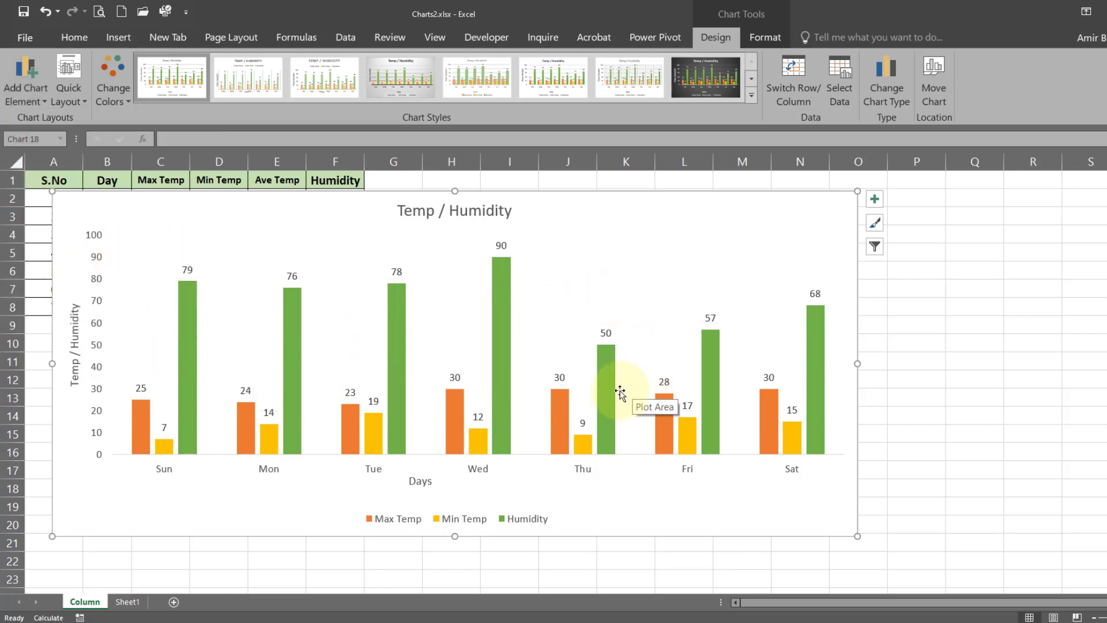
left_click(22, 95)
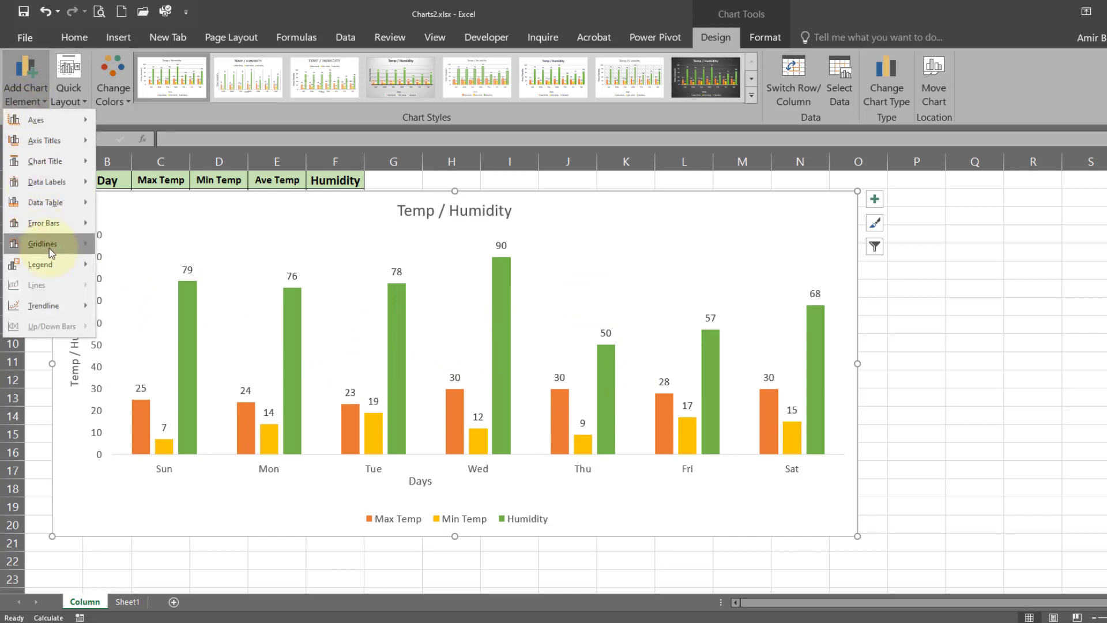
mouse_move(72, 242)
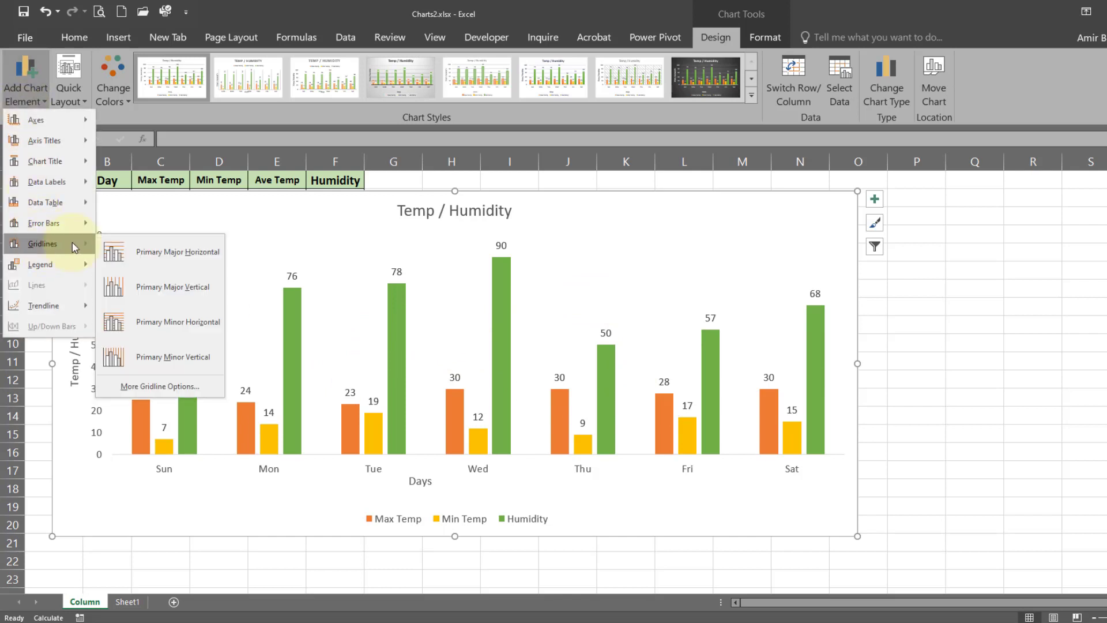
left_click(144, 252)
Add primary major vertical gridlines to the "Temp / Humidity" chart.
left_click(29, 99)
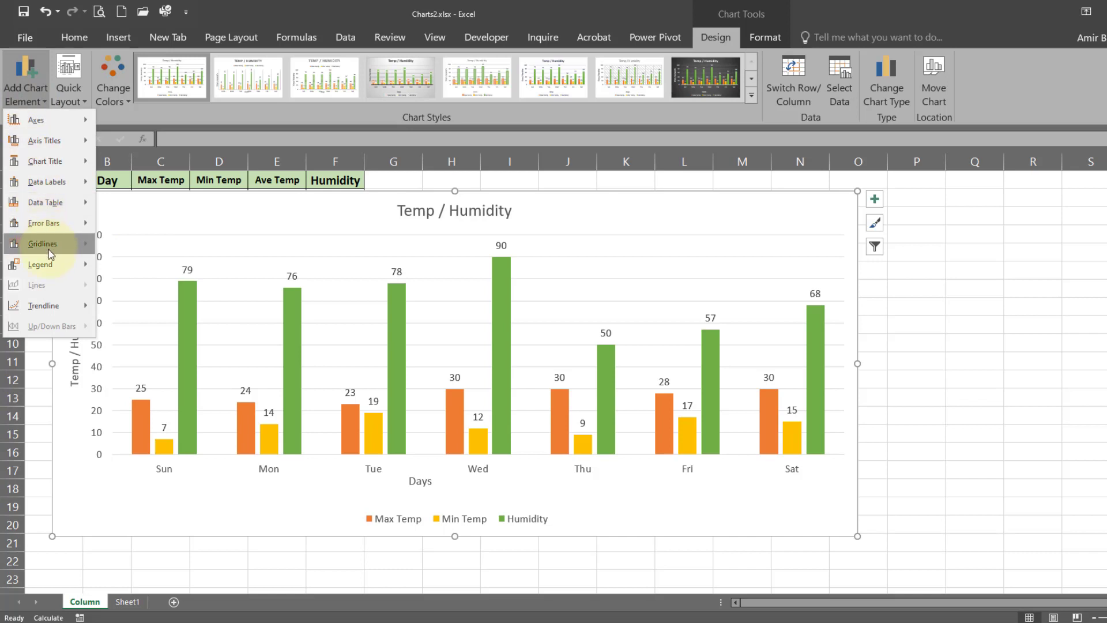
mouse_move(49, 247)
left_click(133, 287)
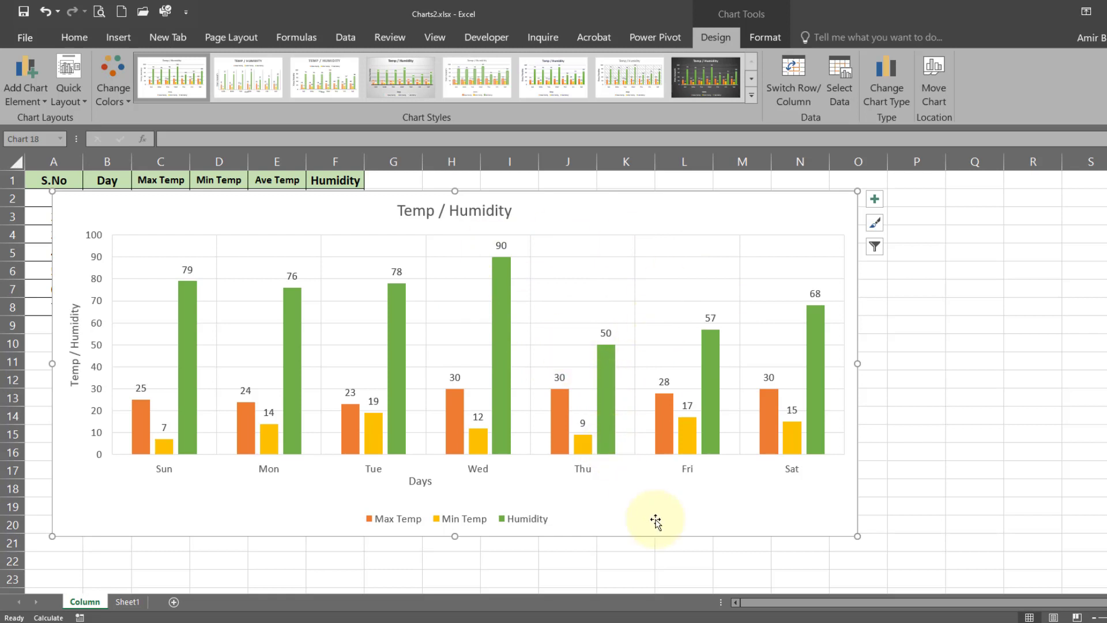
Format the Horizontal (Category) Axis Major Gridlines of the chart as solid lines in standard red.
right_click(647, 203)
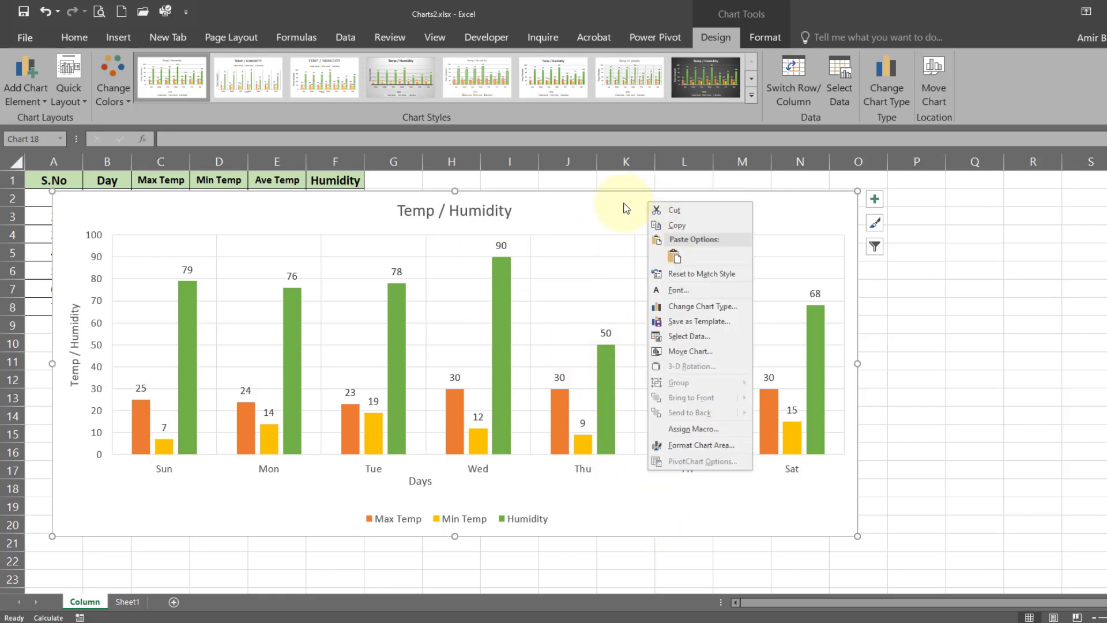
right_click(624, 202)
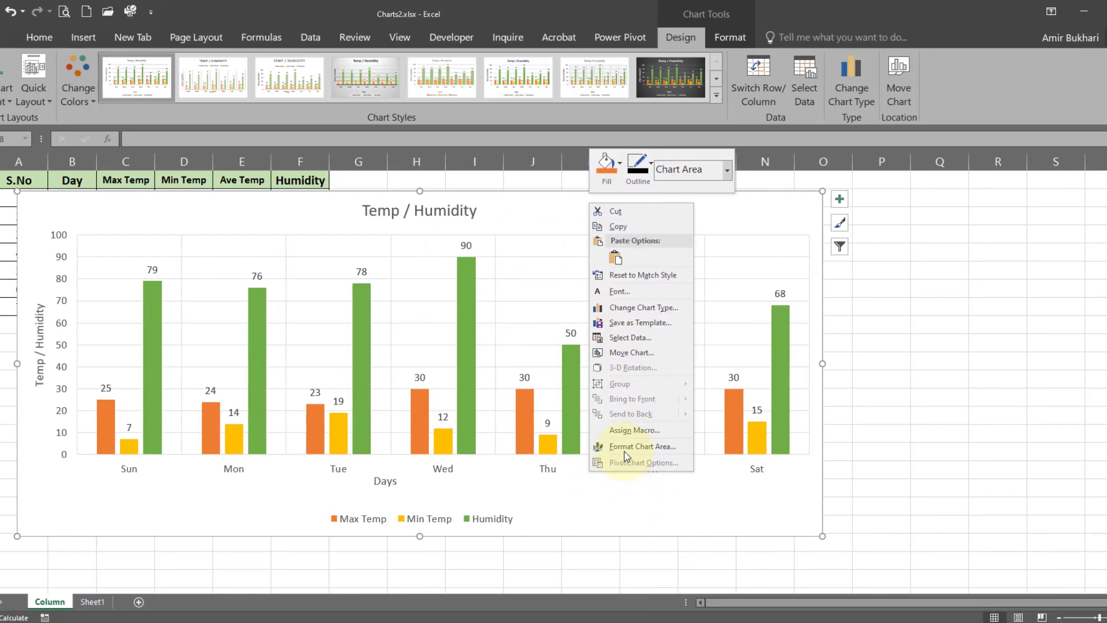
left_click(669, 446)
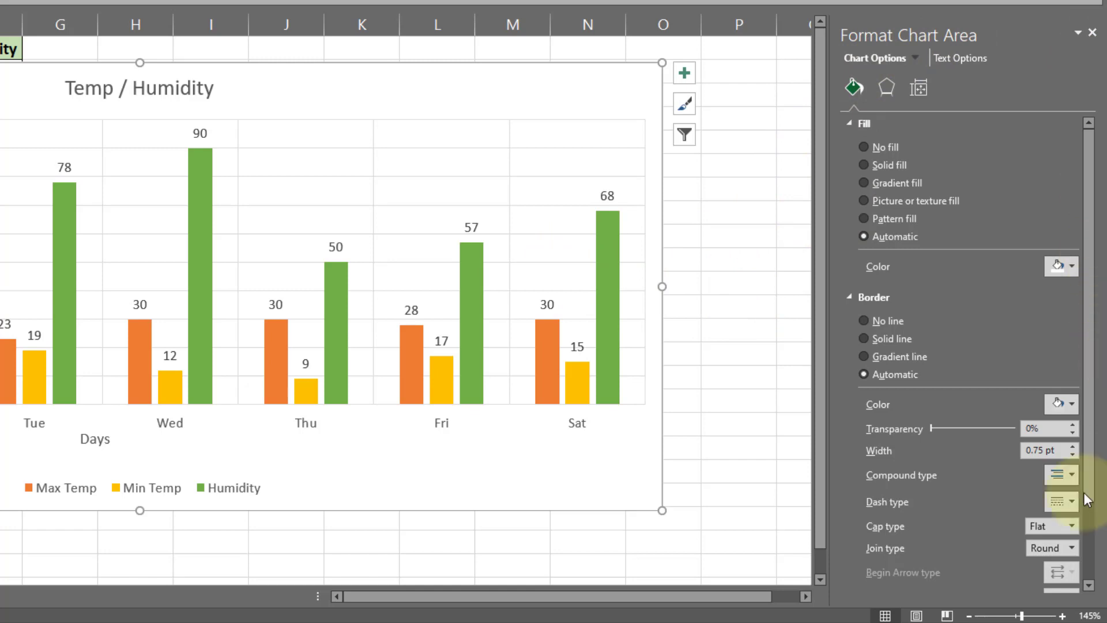
left_click(917, 57)
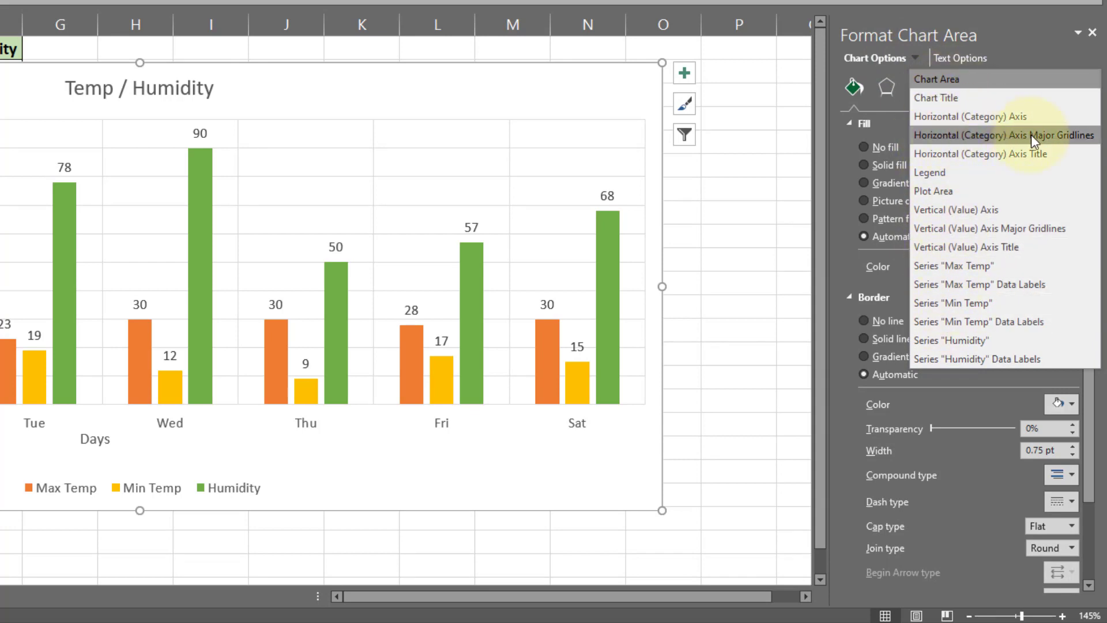
left_click(973, 134)
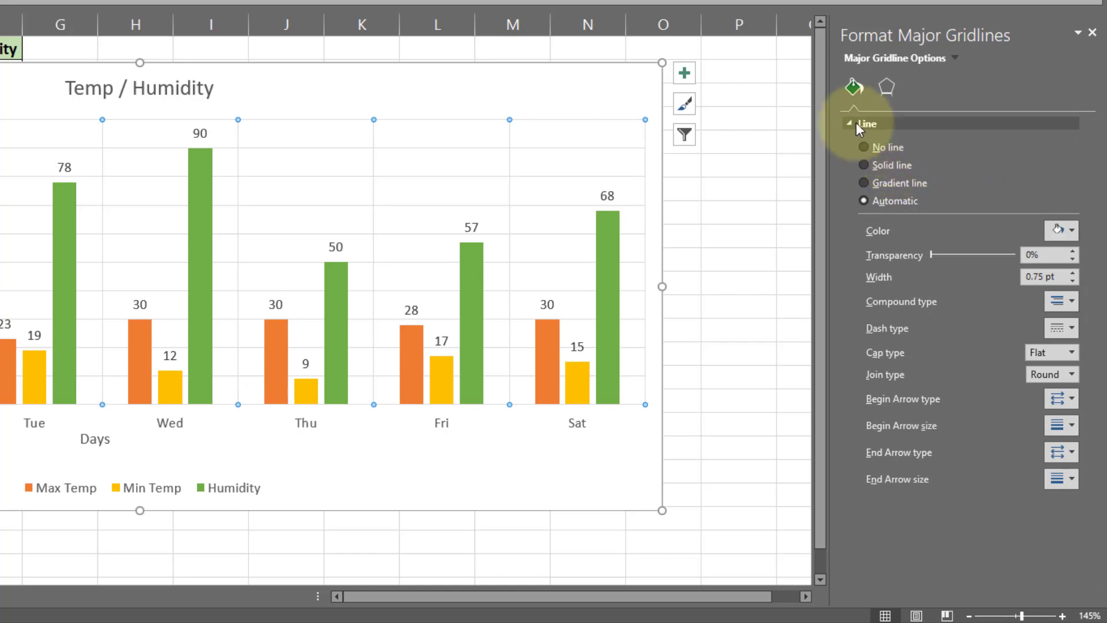
left_click(862, 164)
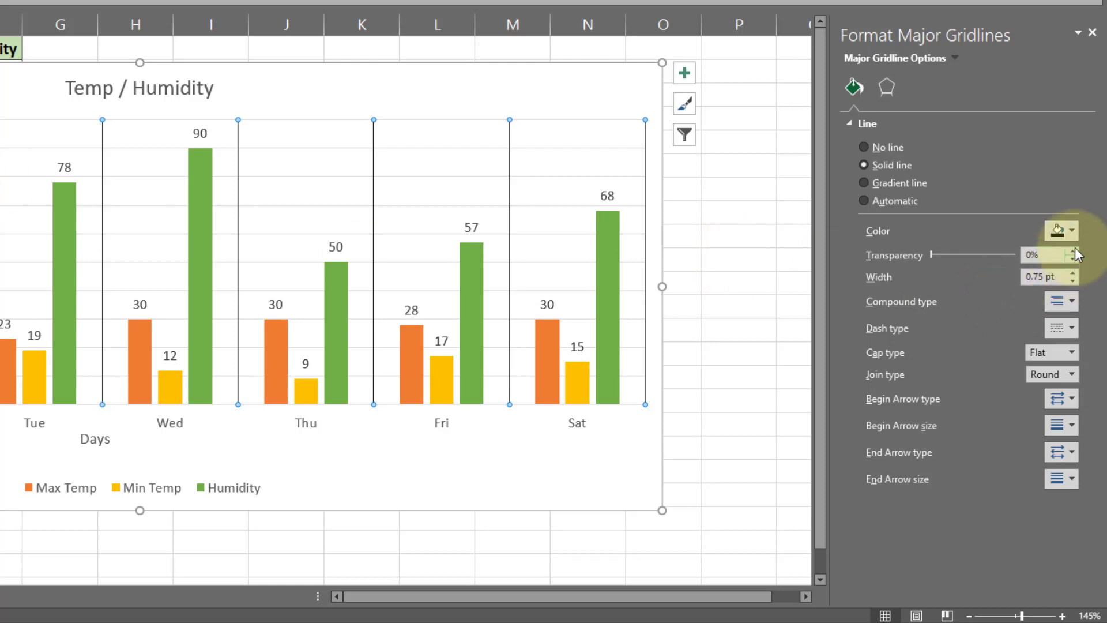
left_click(1073, 231)
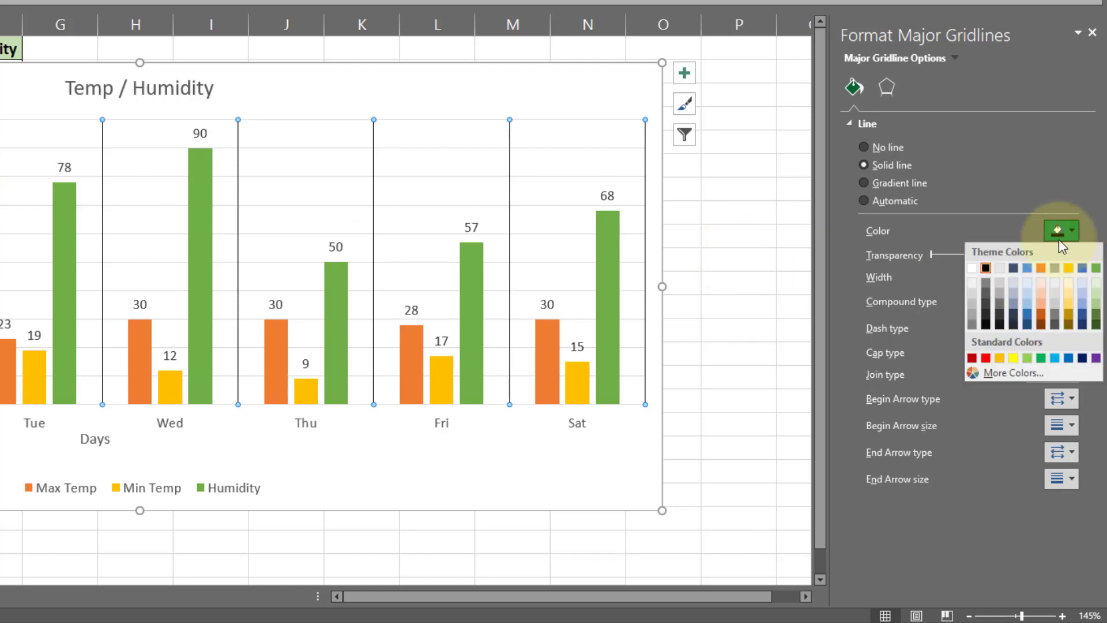
left_click(986, 358)
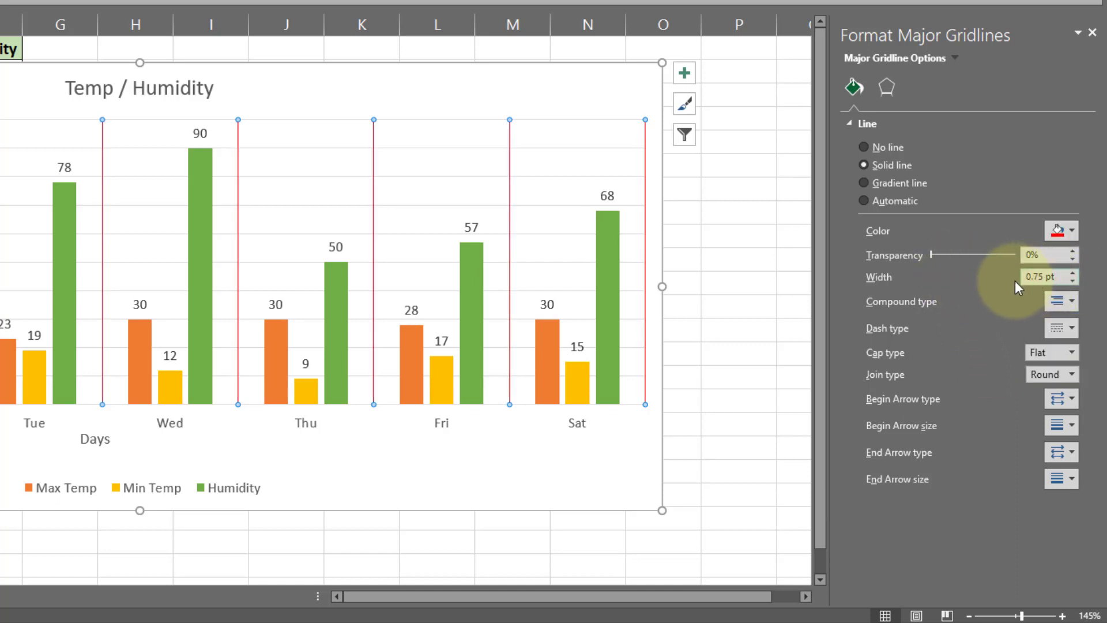
Increase the line width of the red category-axis gridlines to 4.25 pt.
left_click(1071, 274)
left_click(1072, 273)
left_click(1071, 274)
left_click(1071, 273)
left_click(1072, 273)
left_click(1072, 274)
left_click(1072, 273)
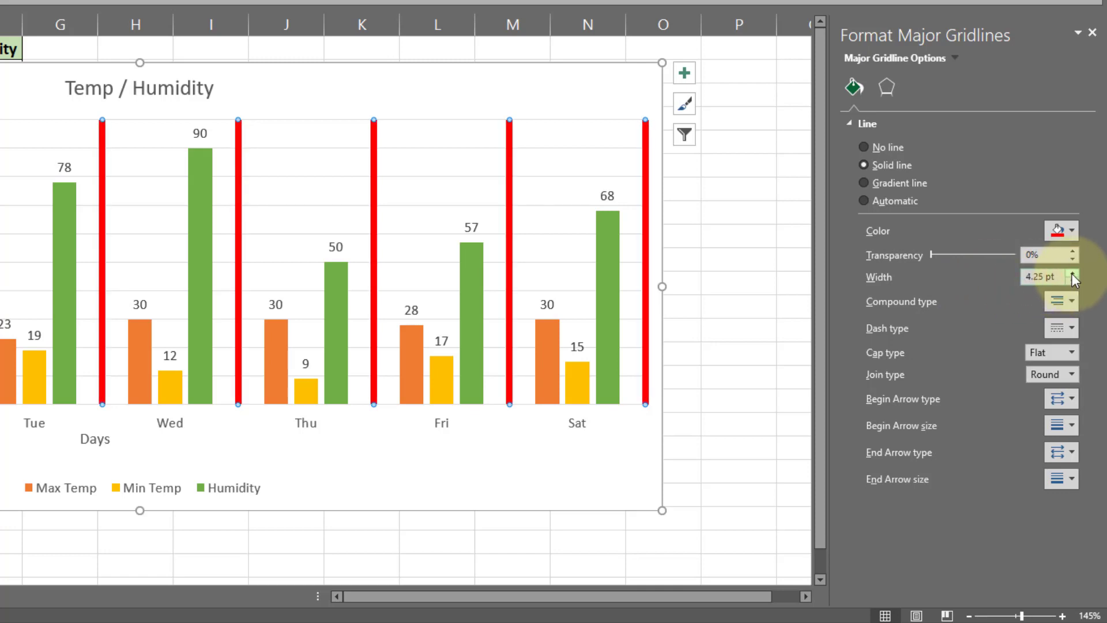
Set the line width of the red category-axis gridlines to 1 pt.
left_click(1071, 281)
left_click(1072, 281)
left_click(1072, 281)
left_click(1071, 281)
left_click(1072, 281)
left_click(1072, 281)
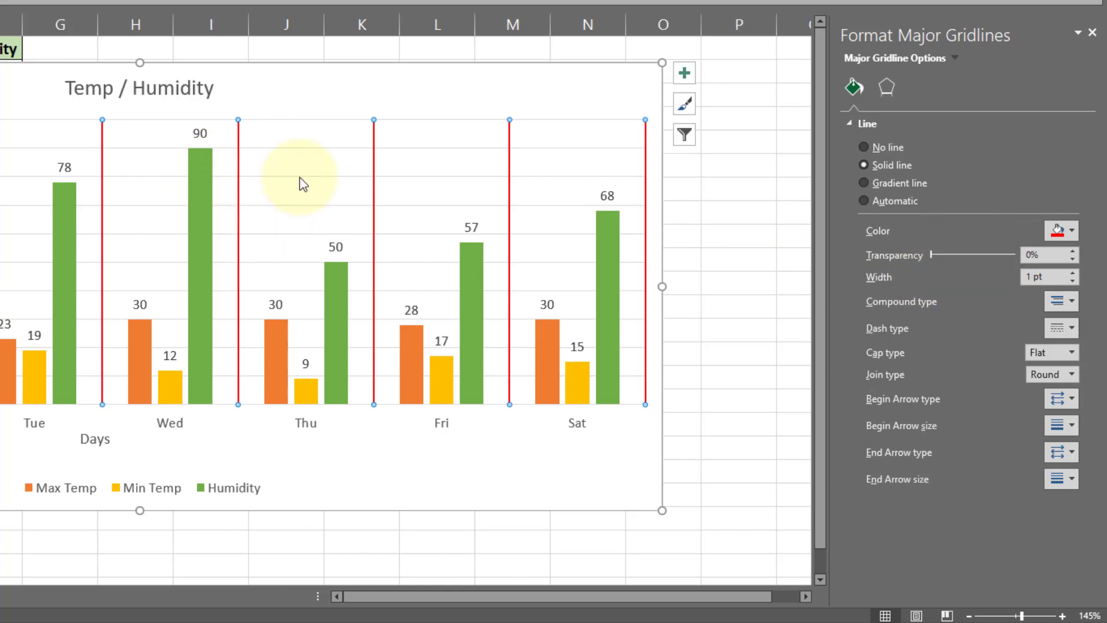
Format the Vertical (Value) Axis Major Gridlines as solid light blue lines 1 pt wide, and deselect the chart.
left_click(953, 59)
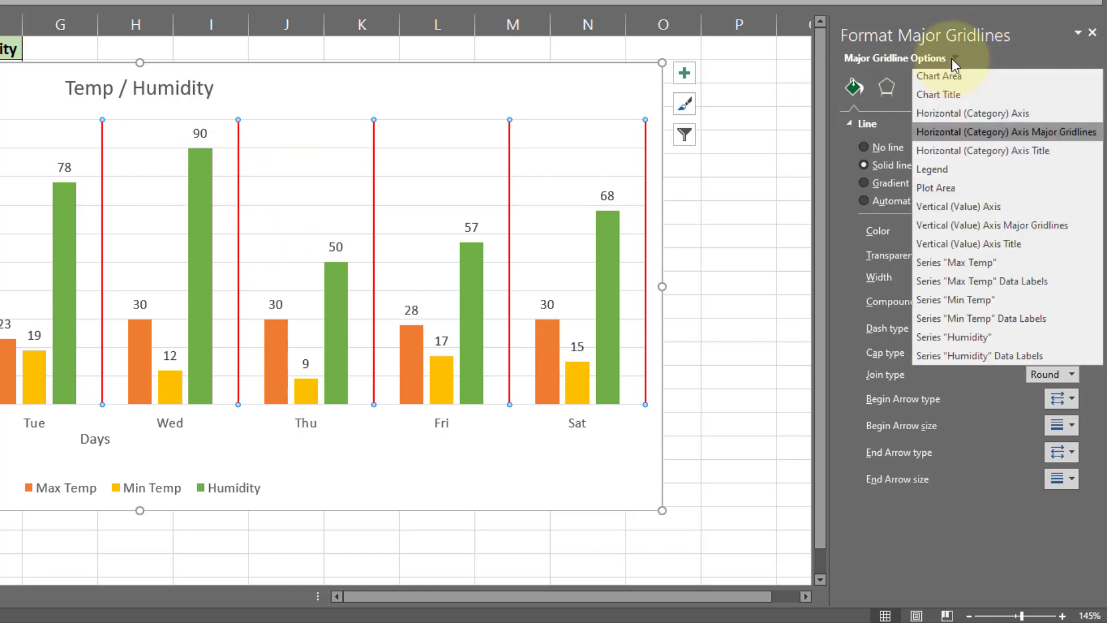
left_click(957, 228)
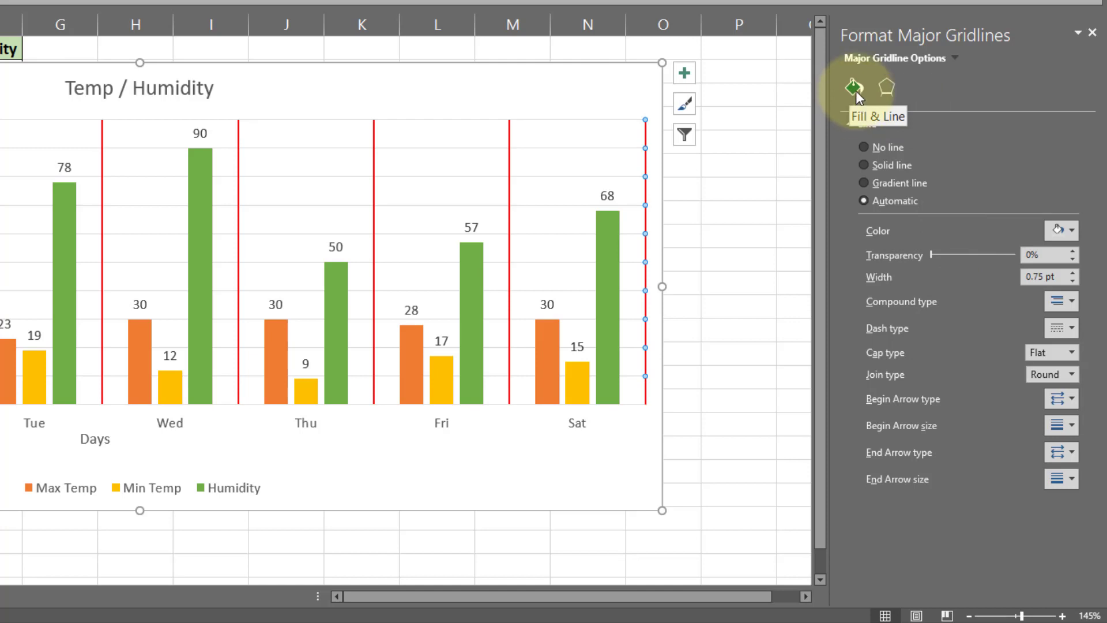
left_click(864, 165)
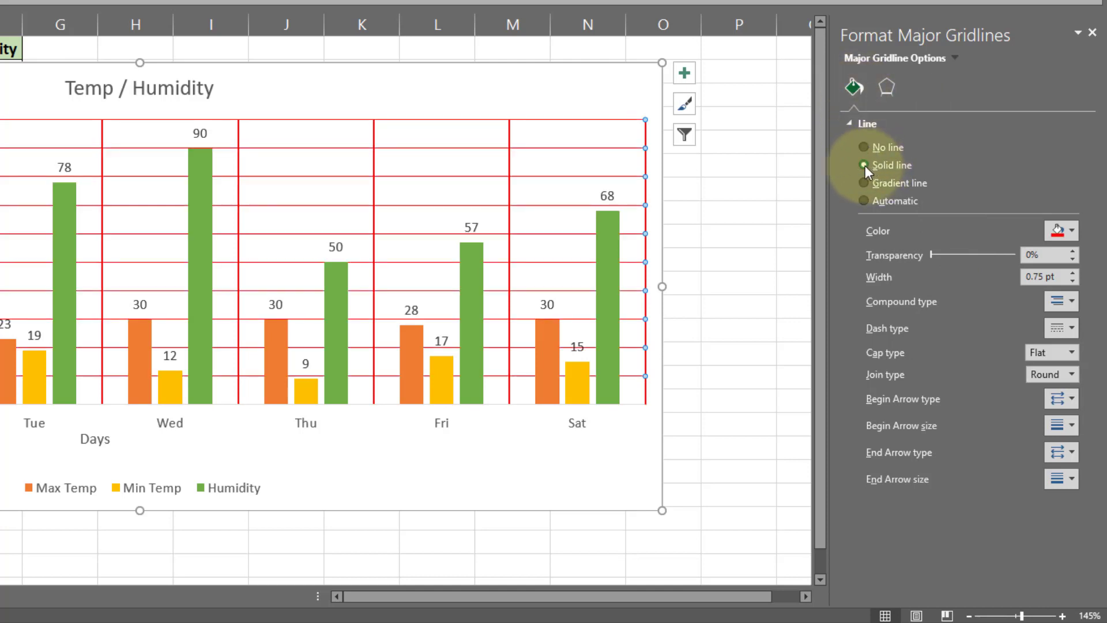
left_click(1075, 235)
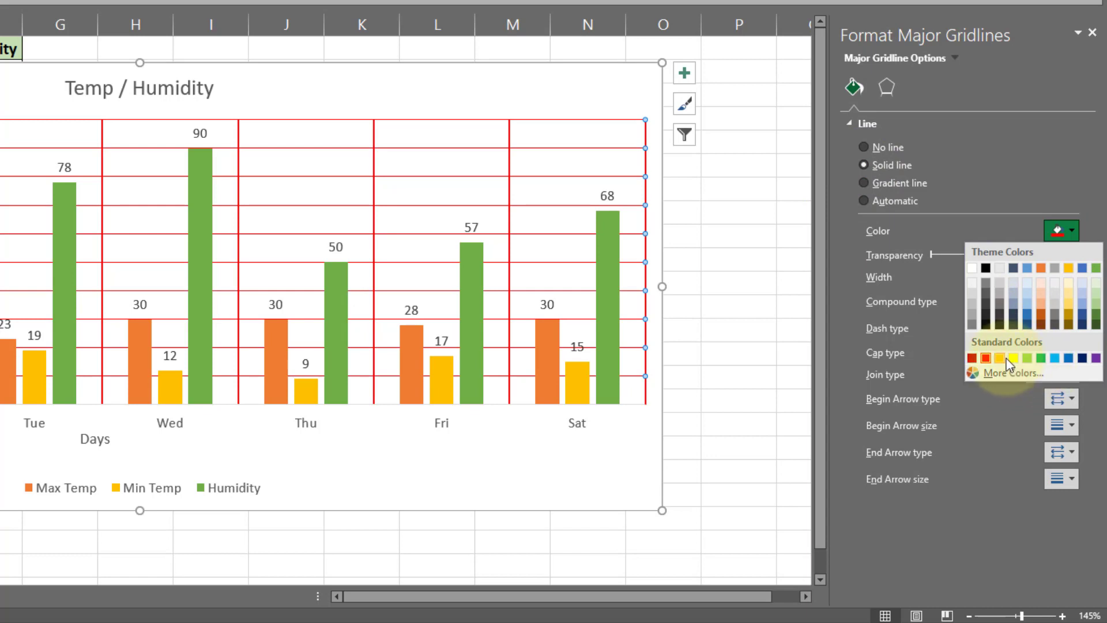
left_click(1051, 358)
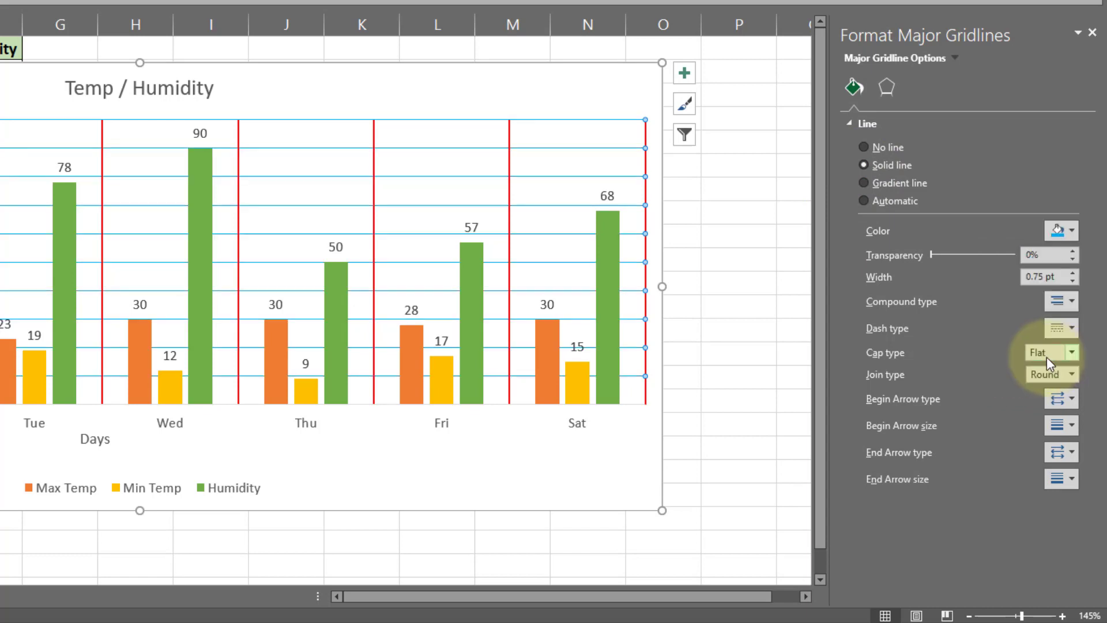
left_click(1074, 273)
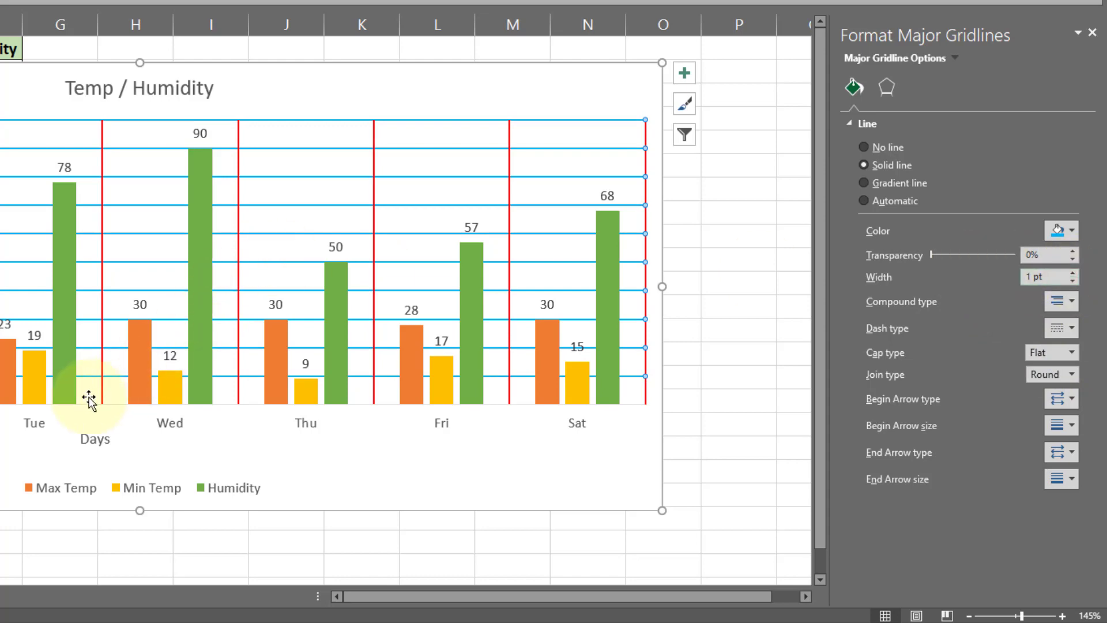
left_click(23, 458)
left_click(749, 331)
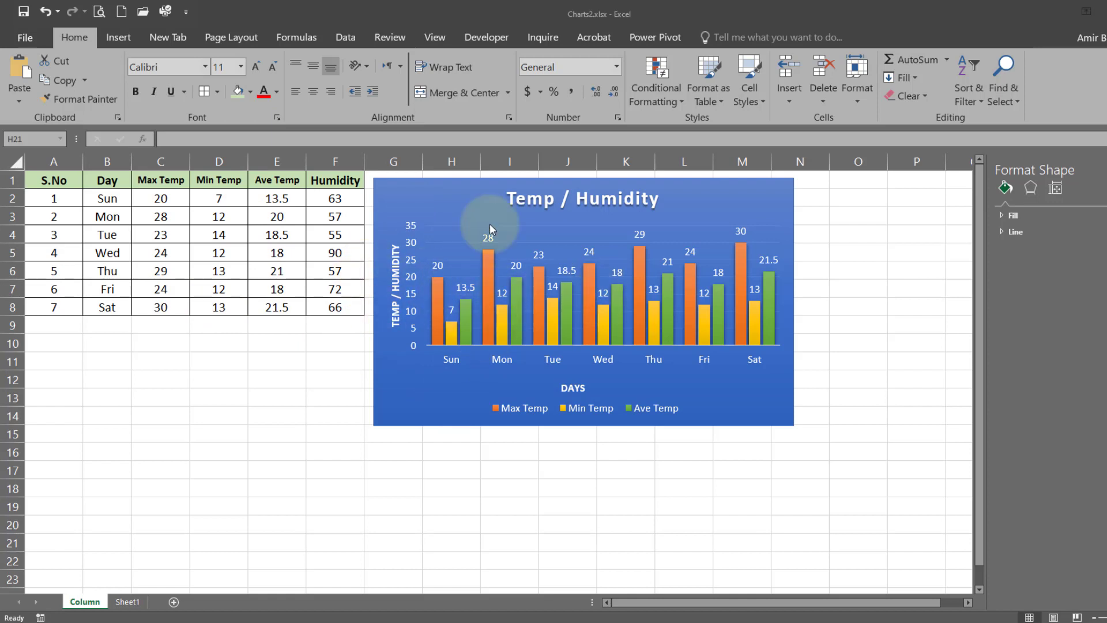
Remove the Ave Temp series from the data source of the blue "Temp / Humidity" chart and apply the change.
left_click(395, 197)
left_click(396, 197)
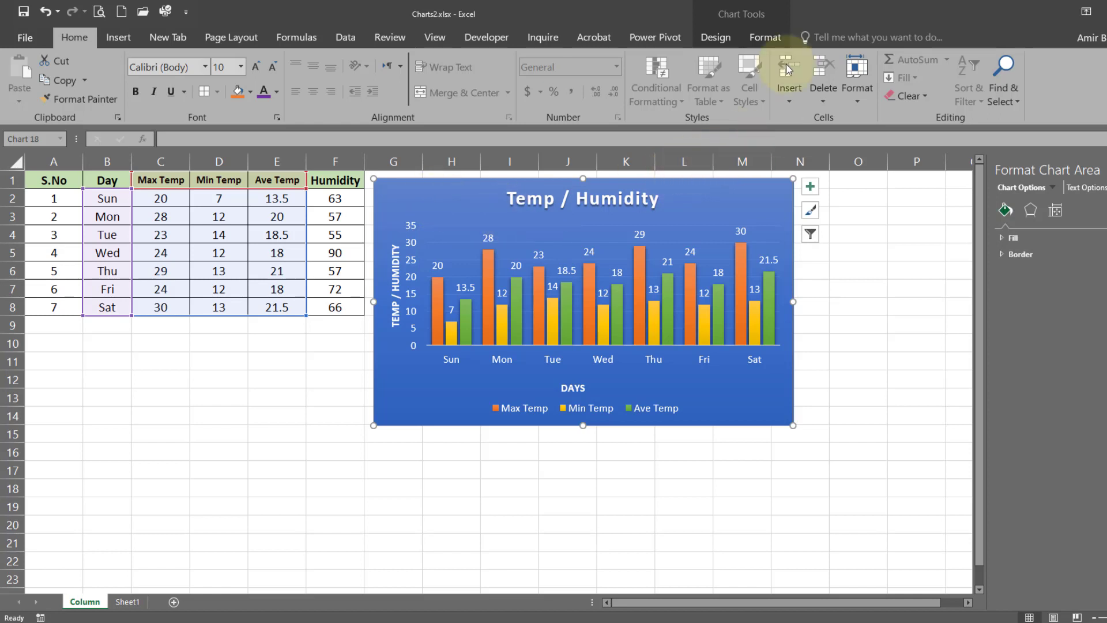
left_click(716, 37)
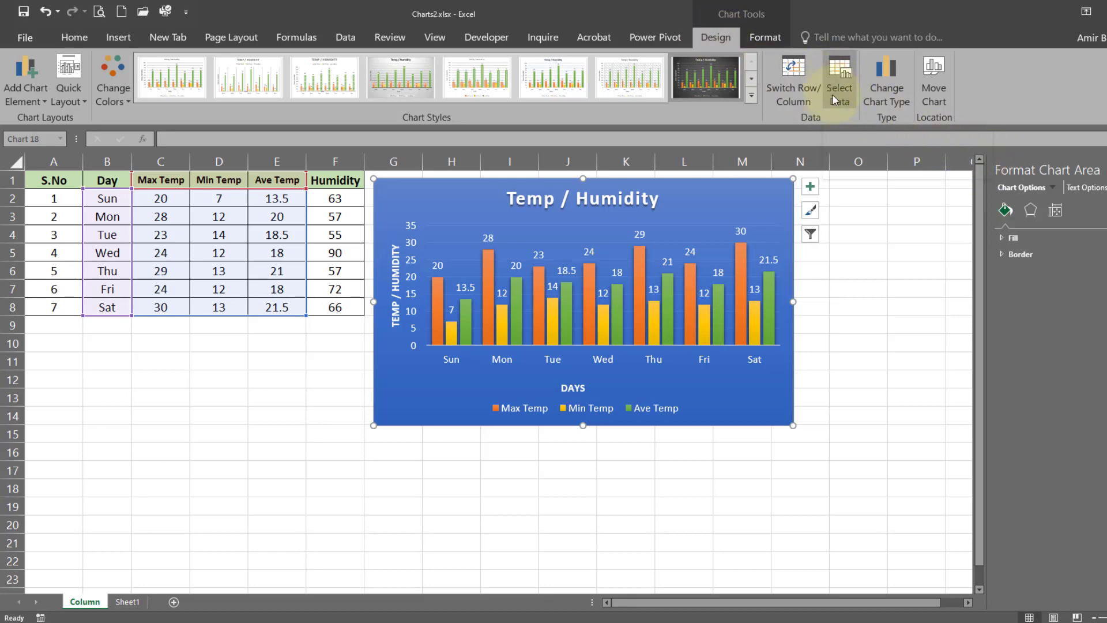
left_click(836, 76)
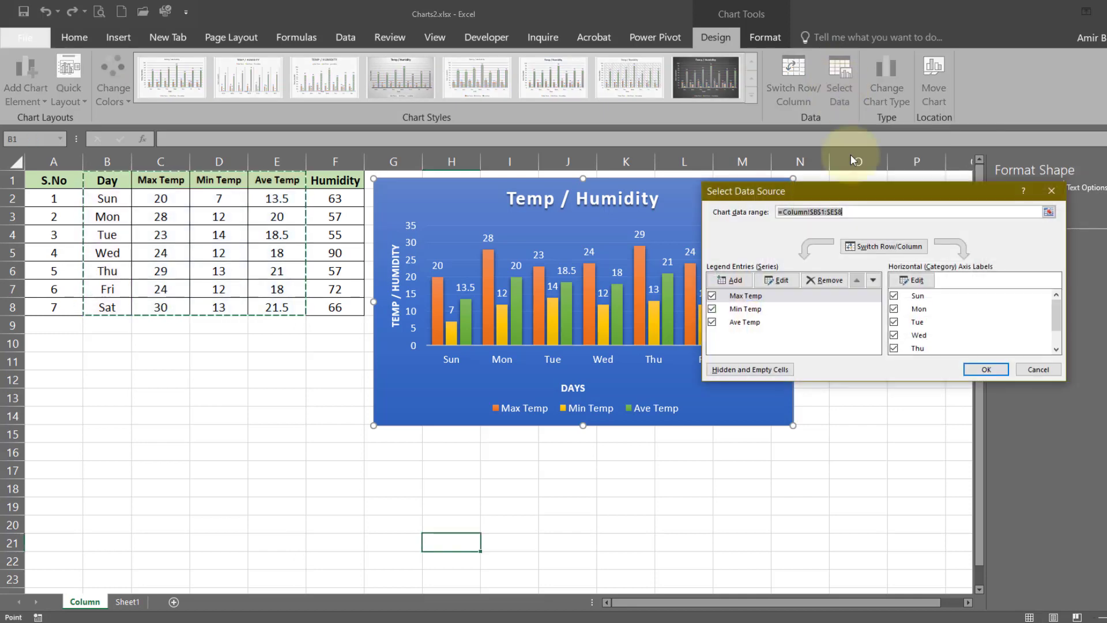
left_click_drag(836, 188, 854, 171)
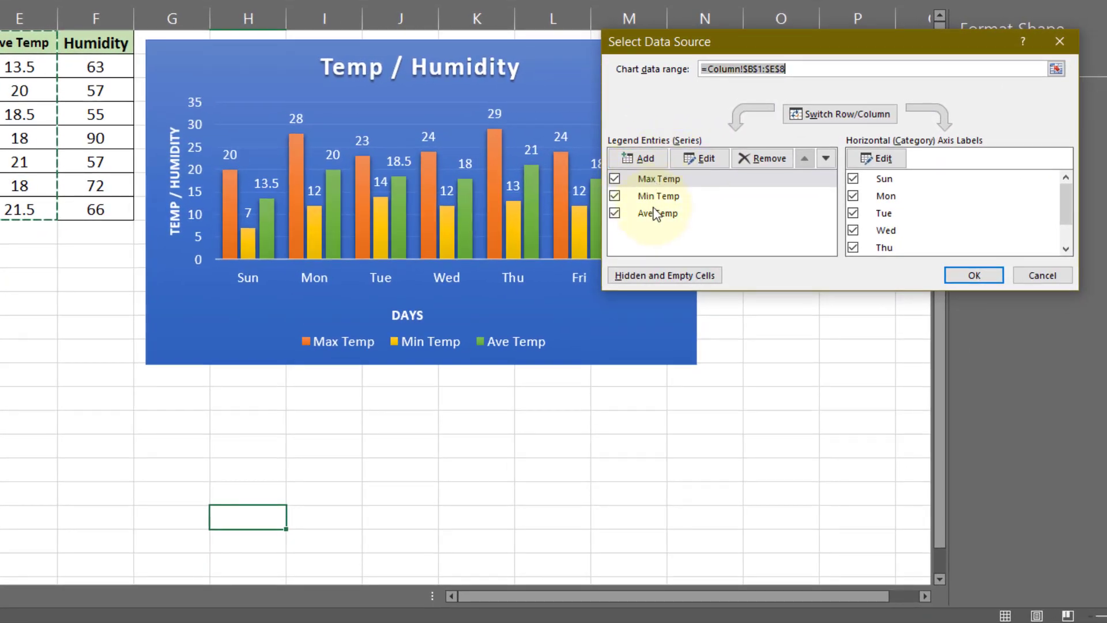
left_click(658, 214)
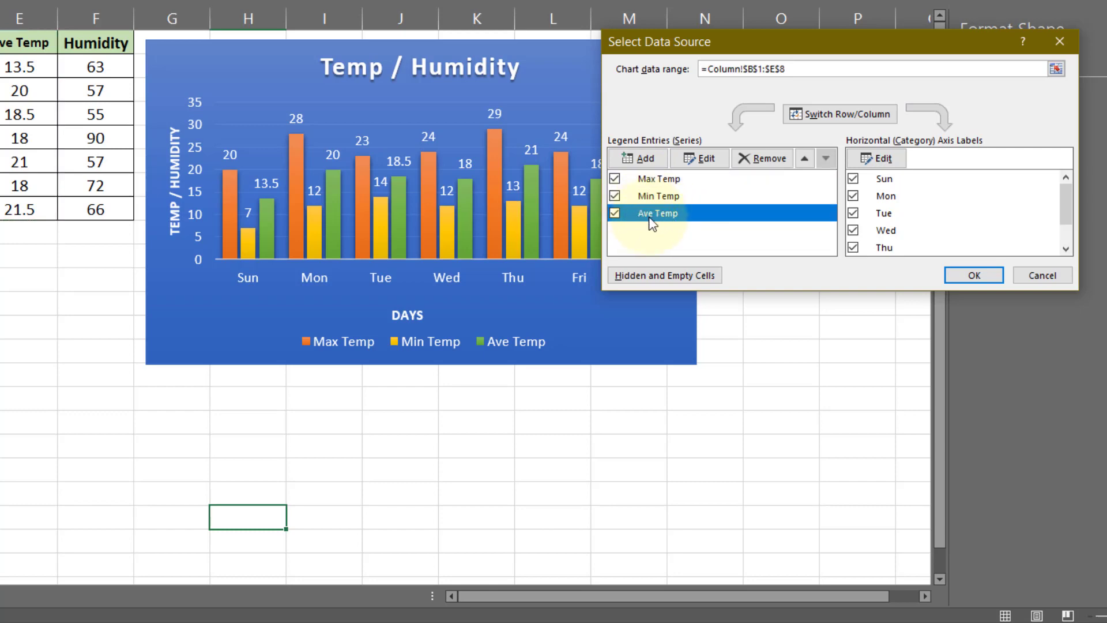
left_click(763, 165)
left_click(980, 276)
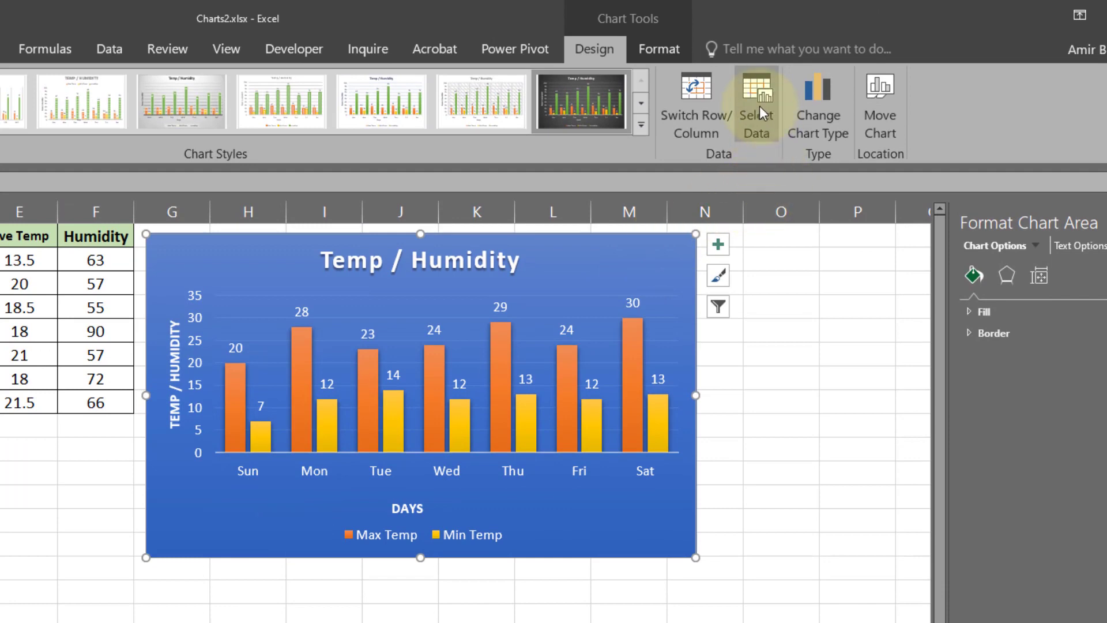
Add a new series to the blue "Temp / Humidity" chart's data source, taking its name from the Humidity header in F1.
left_click(759, 105)
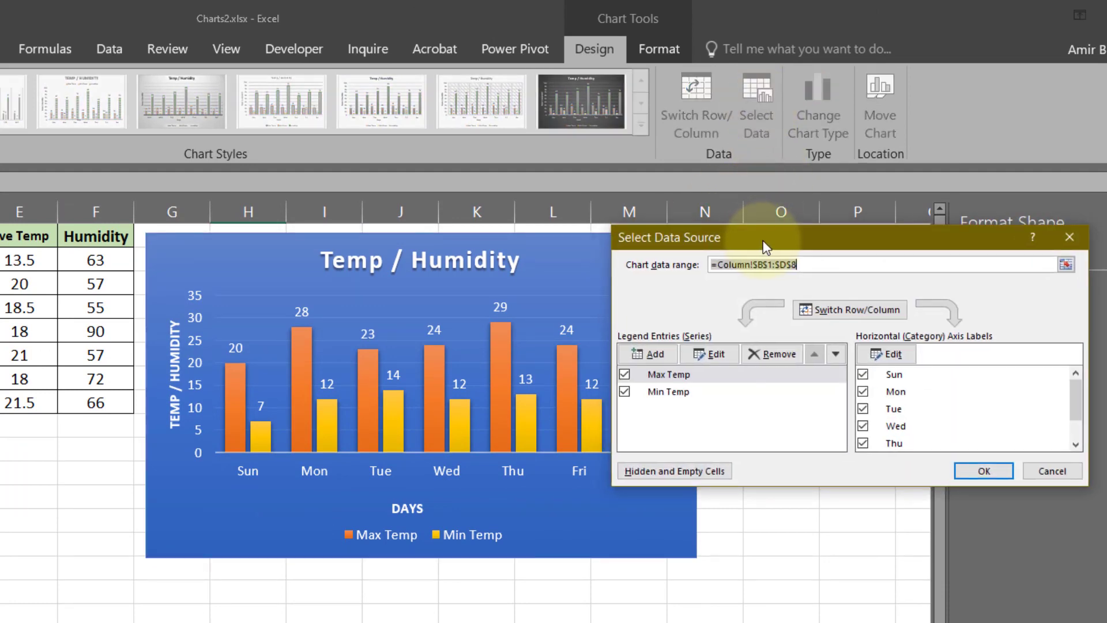
left_click_drag(763, 241, 764, 240)
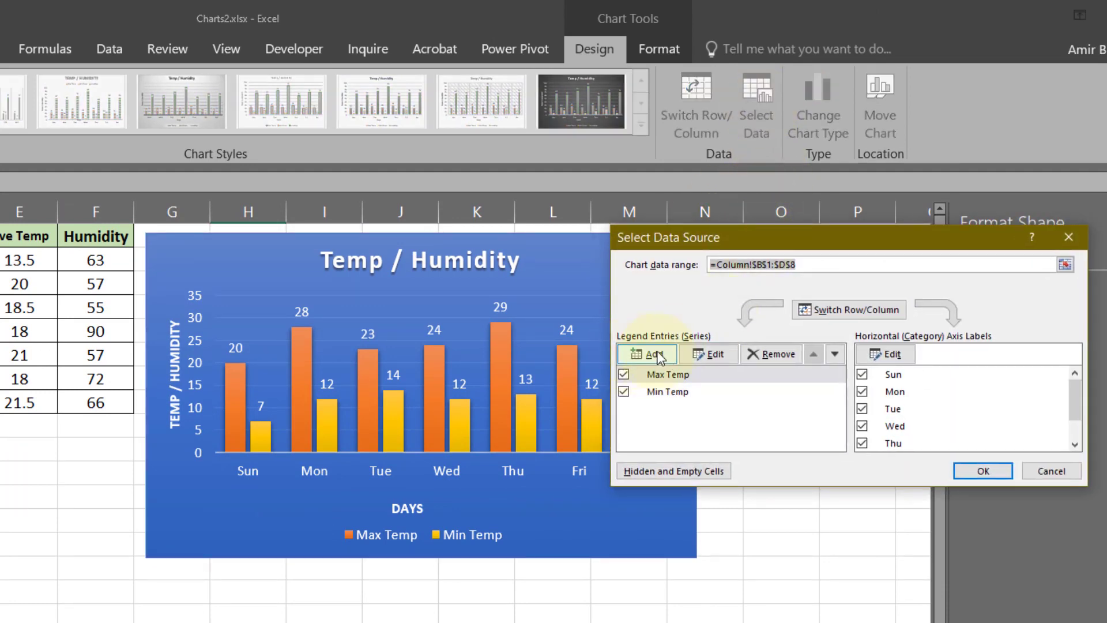
left_click(643, 354)
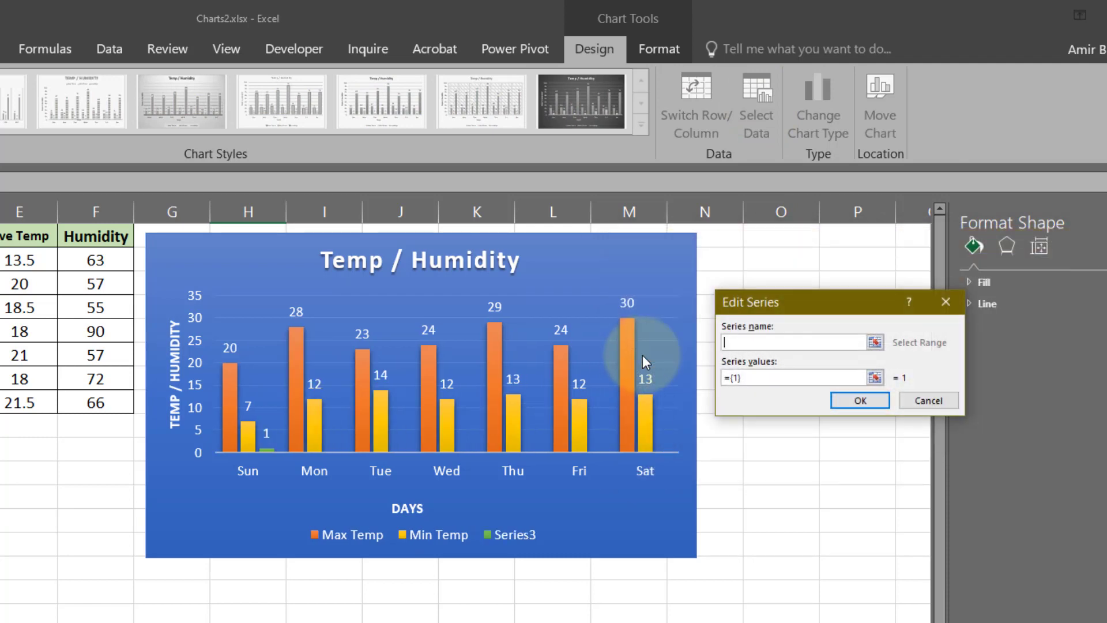
left_click_drag(744, 304, 616, 254)
left_click(612, 297)
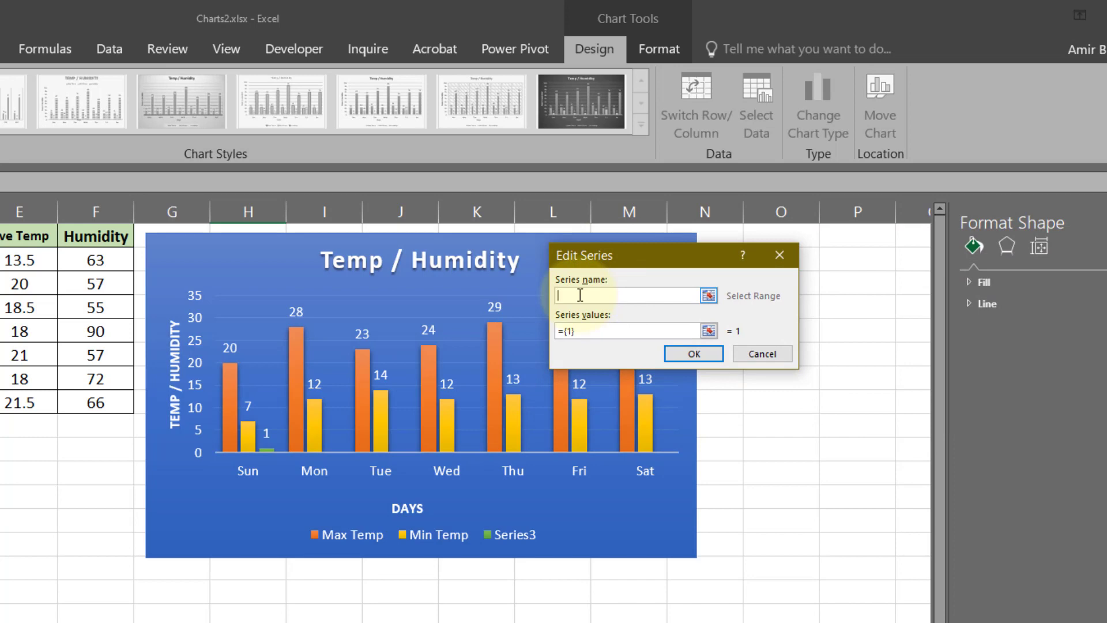
left_click(708, 297)
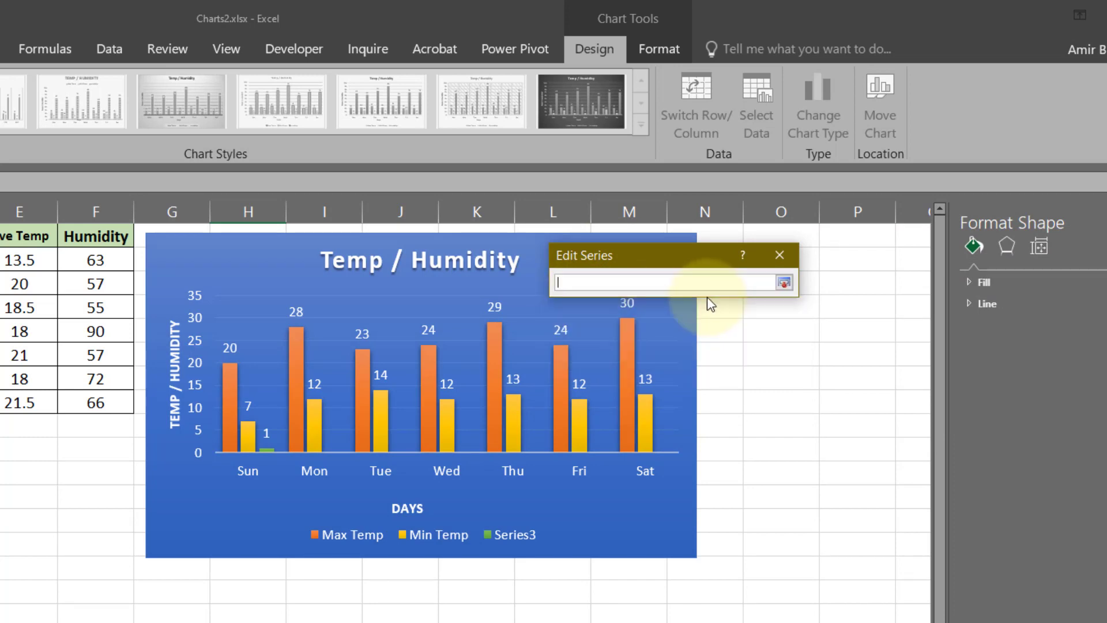
left_click(93, 239)
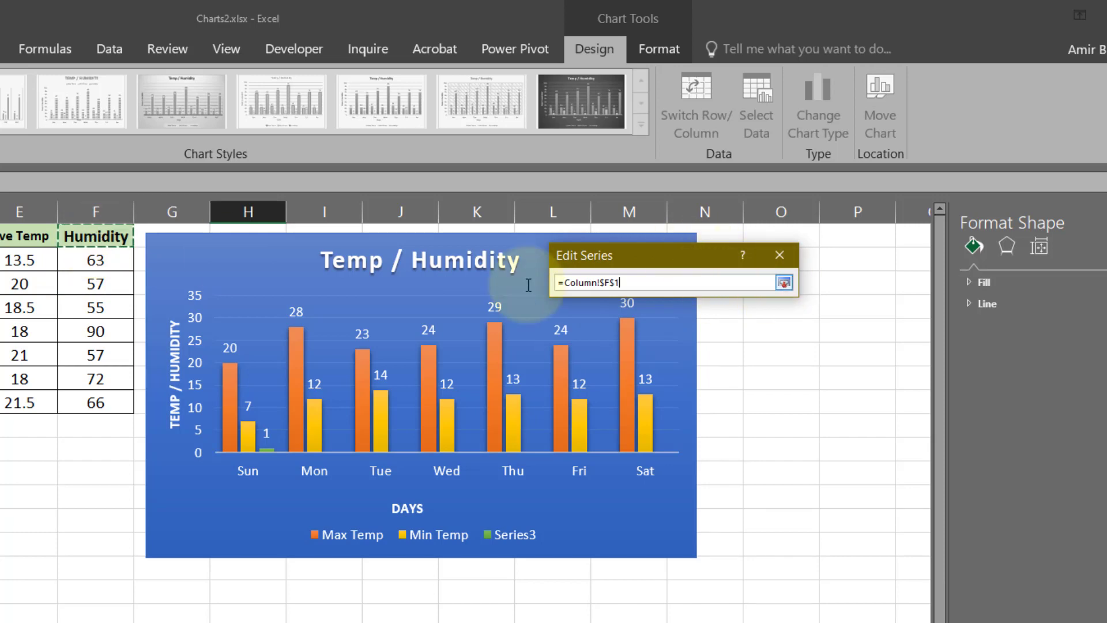
left_click(784, 283)
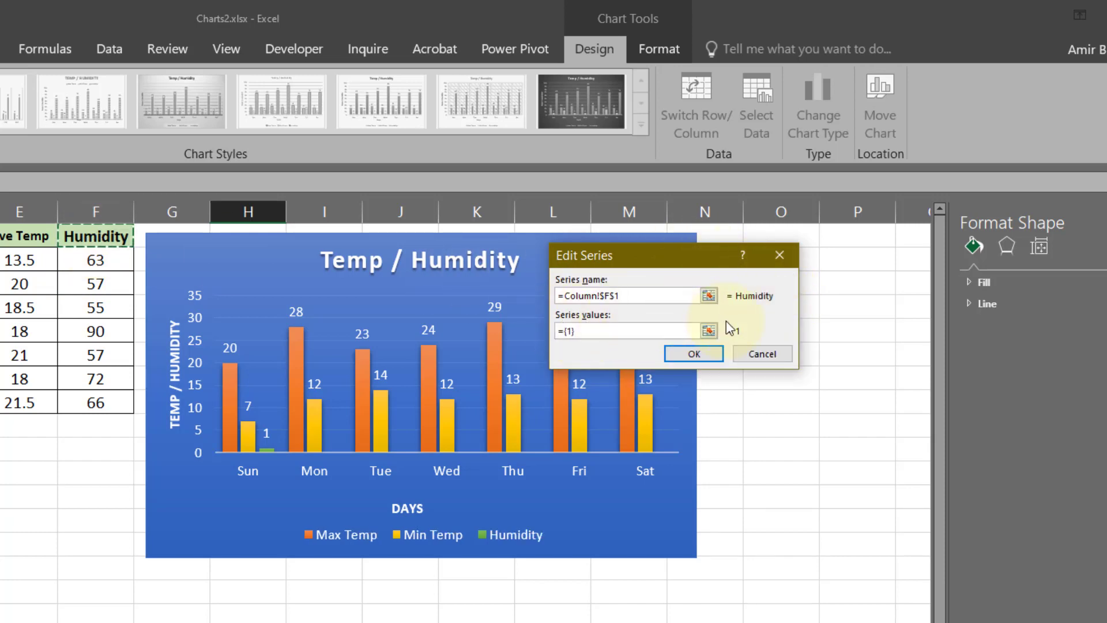
Set the new Humidity series' values to F2:F8 and apply the data source change.
left_click(710, 332)
left_click_drag(103, 260, 94, 403)
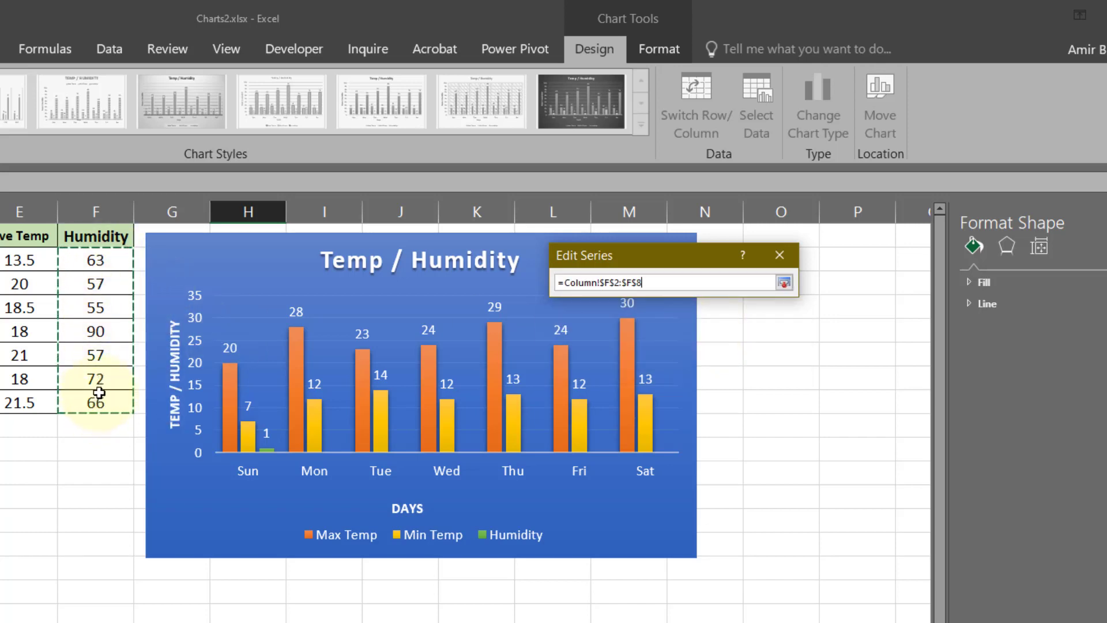
left_click(784, 282)
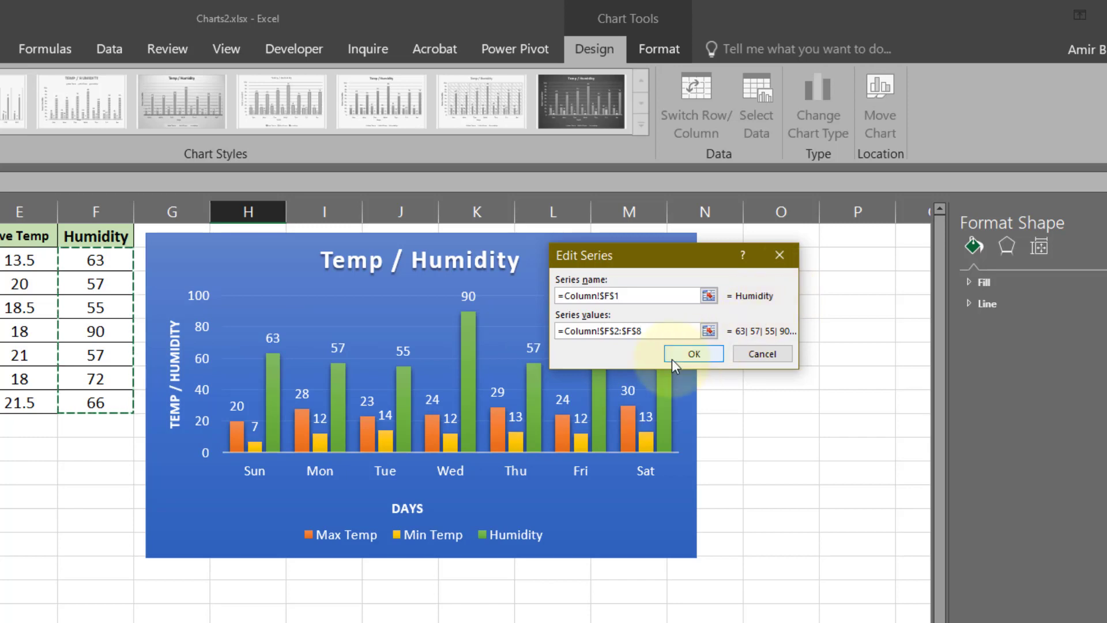
left_click(694, 353)
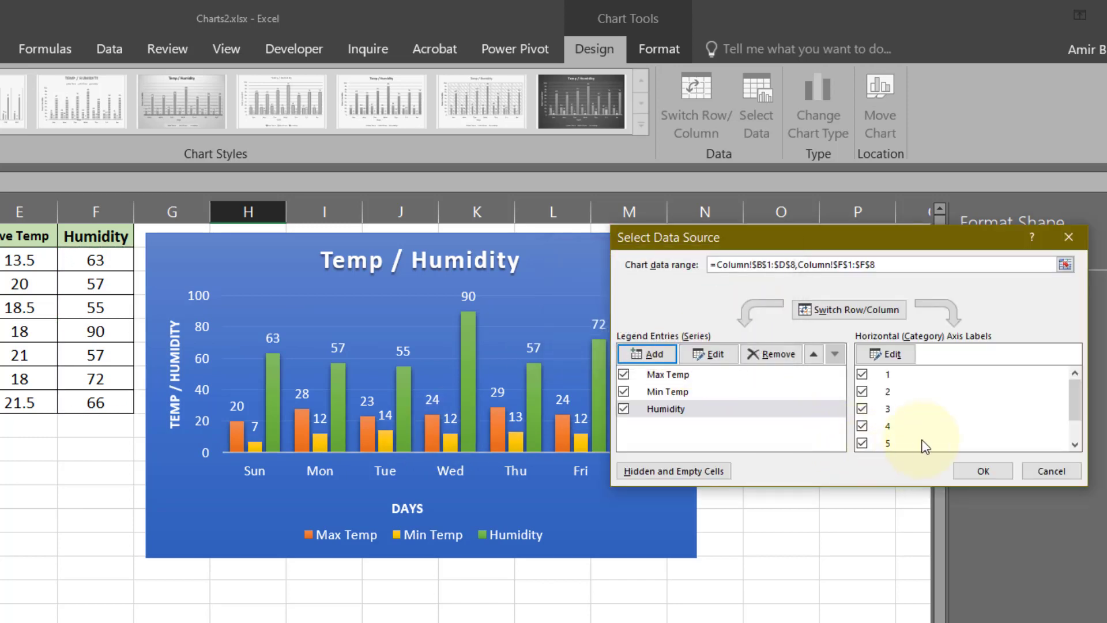
left_click(980, 470)
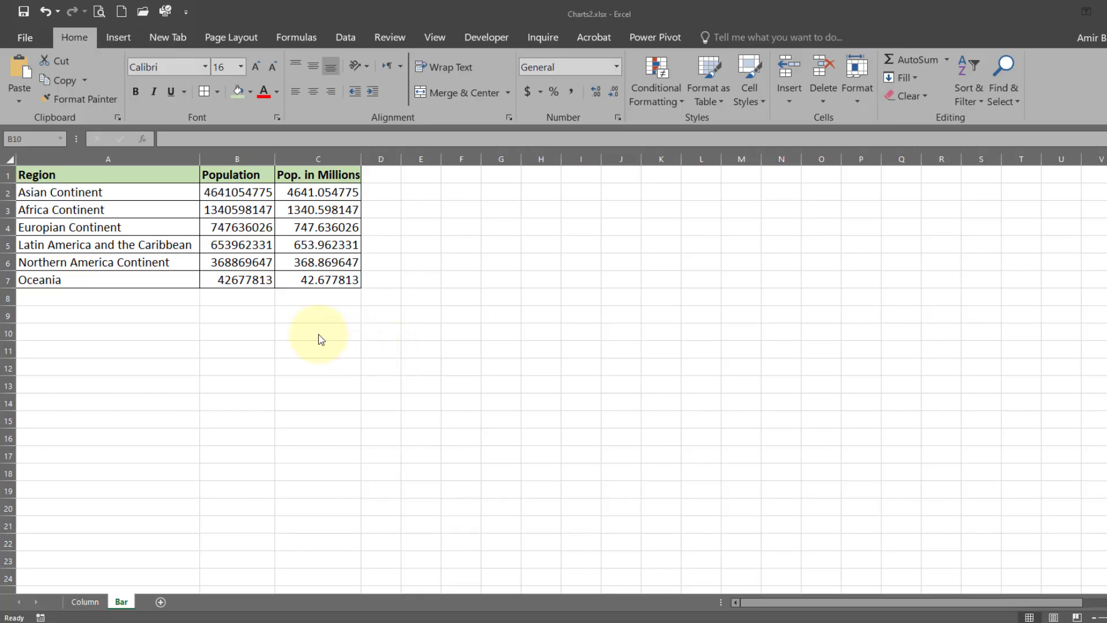
left_click(249, 329)
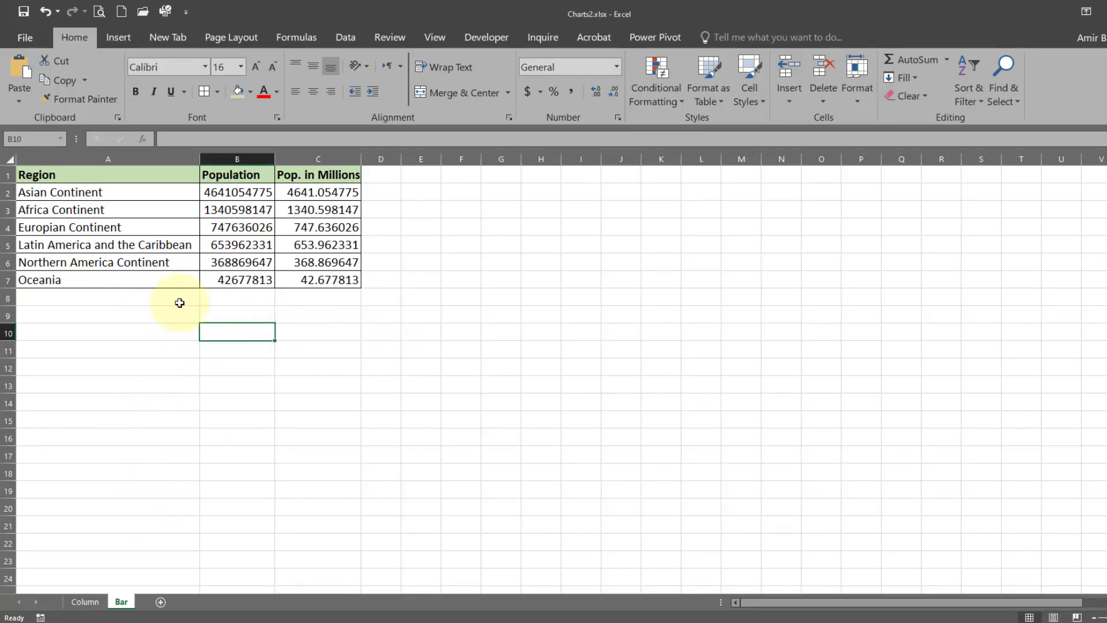
left_click(152, 321)
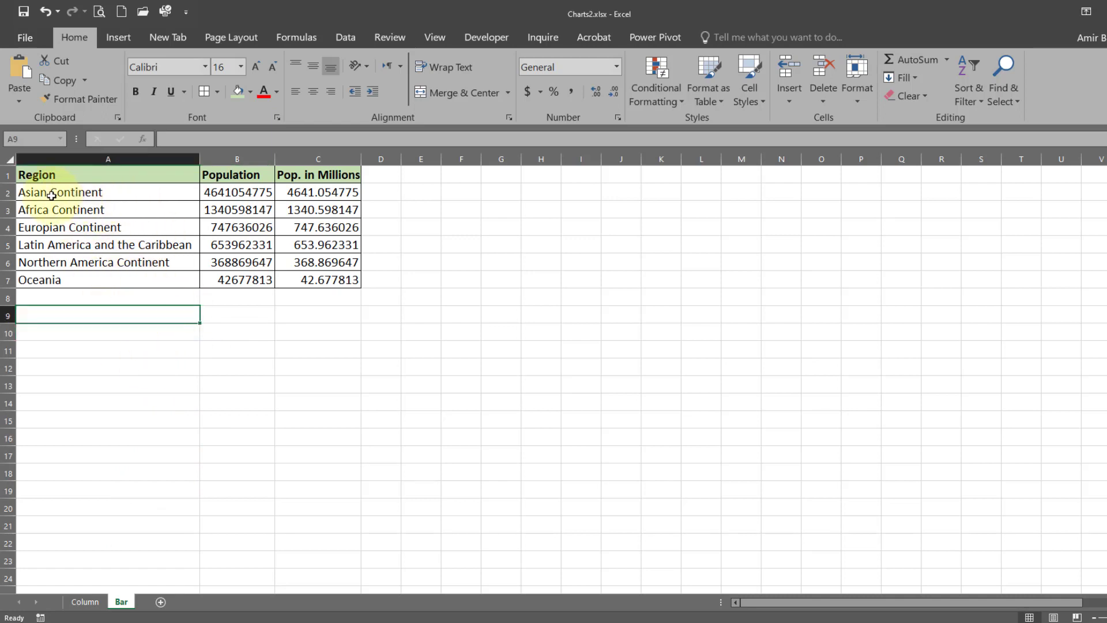
left_click_drag(57, 192, 53, 280)
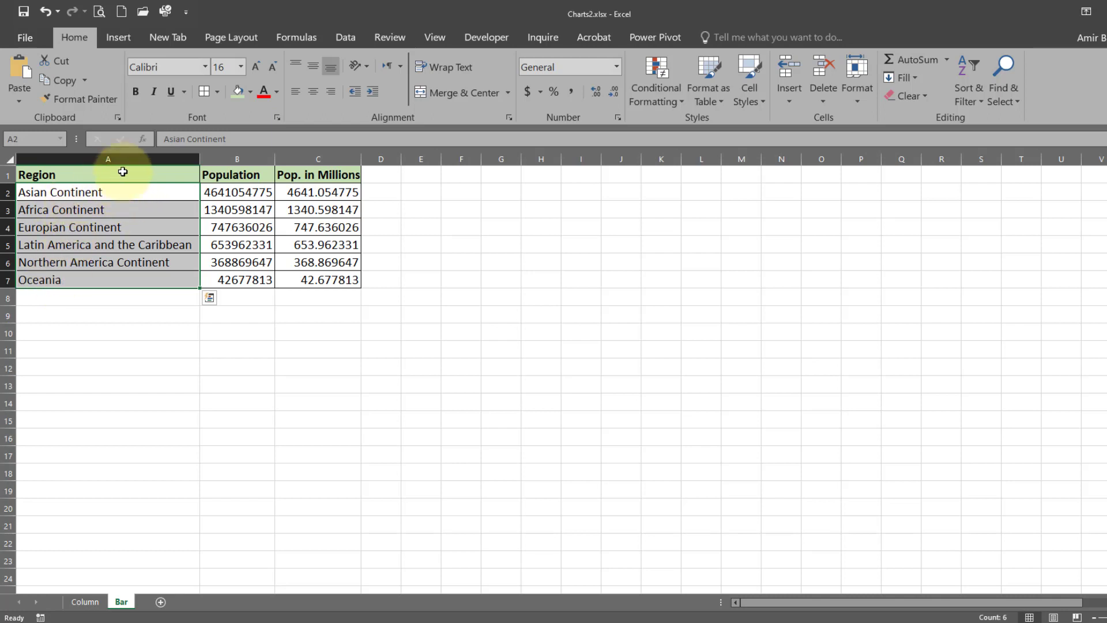
left_click(216, 243)
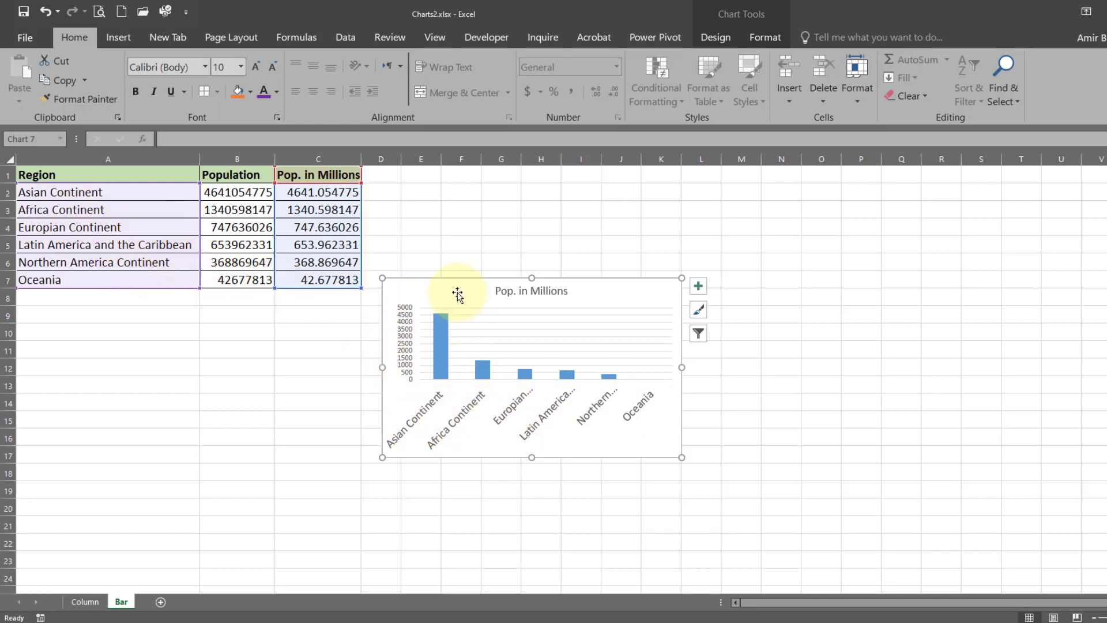
Delete the population column chart and insert a Clustered Bar chart from the Region and Pop. in Millions columns (A1:A7 and C1:C7).
key("Delete")
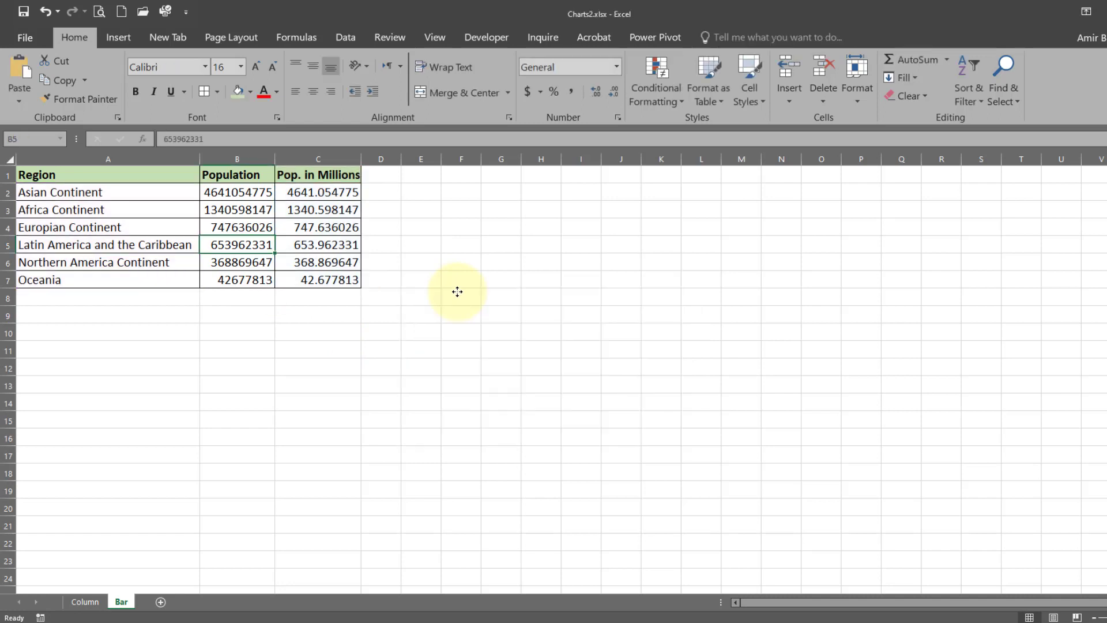
left_click_drag(112, 173, 115, 280)
left_click_drag(296, 174, 305, 279)
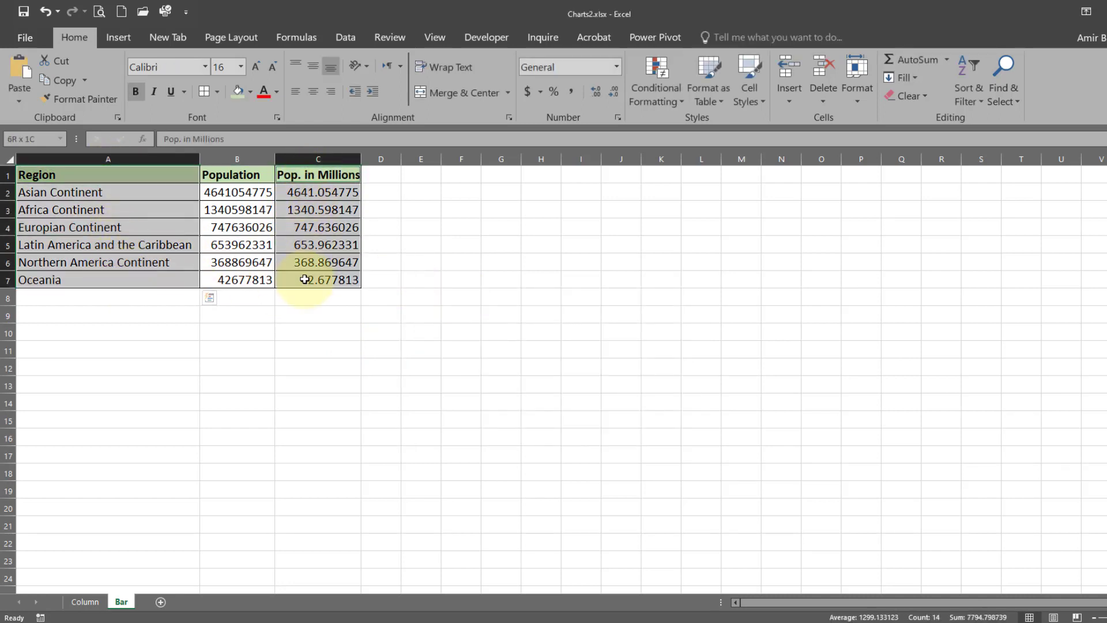
left_click(115, 37)
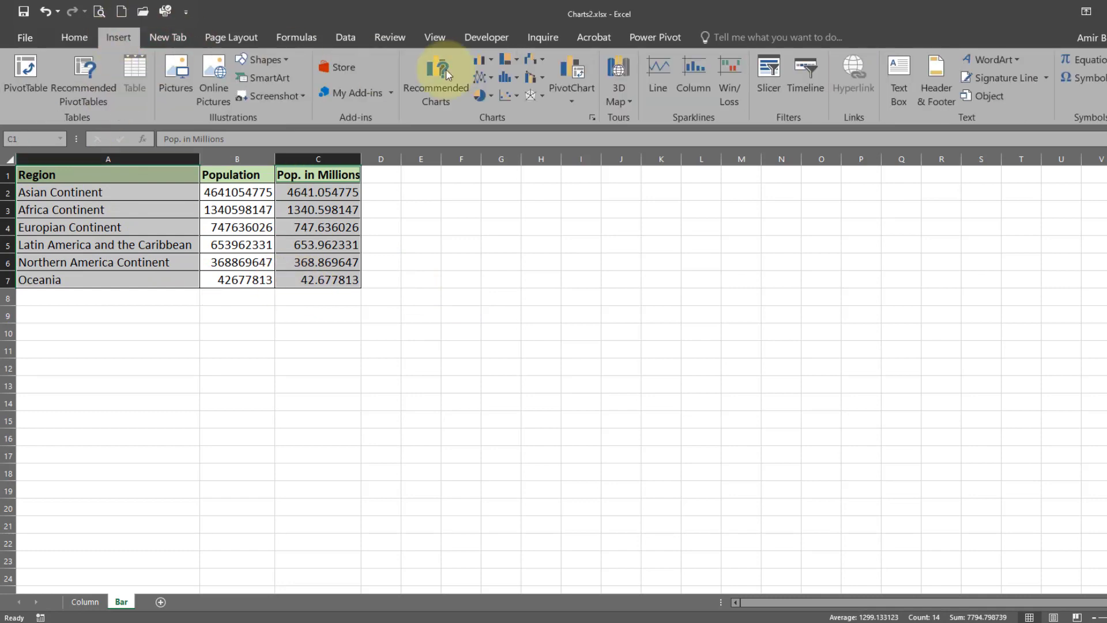
left_click(450, 84)
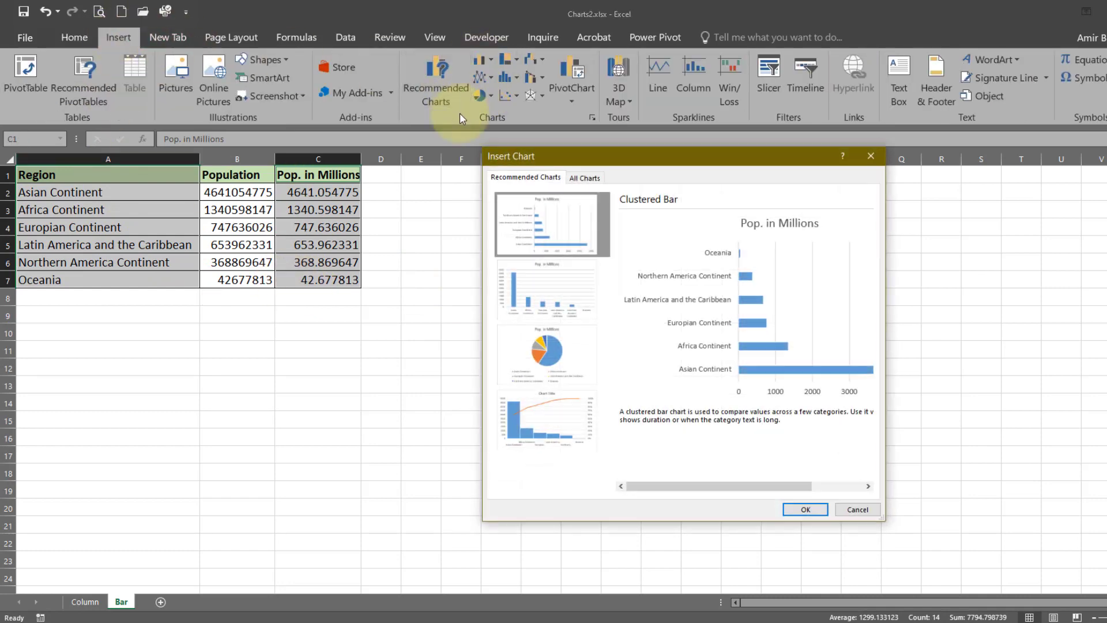
left_click(585, 177)
left_click(527, 277)
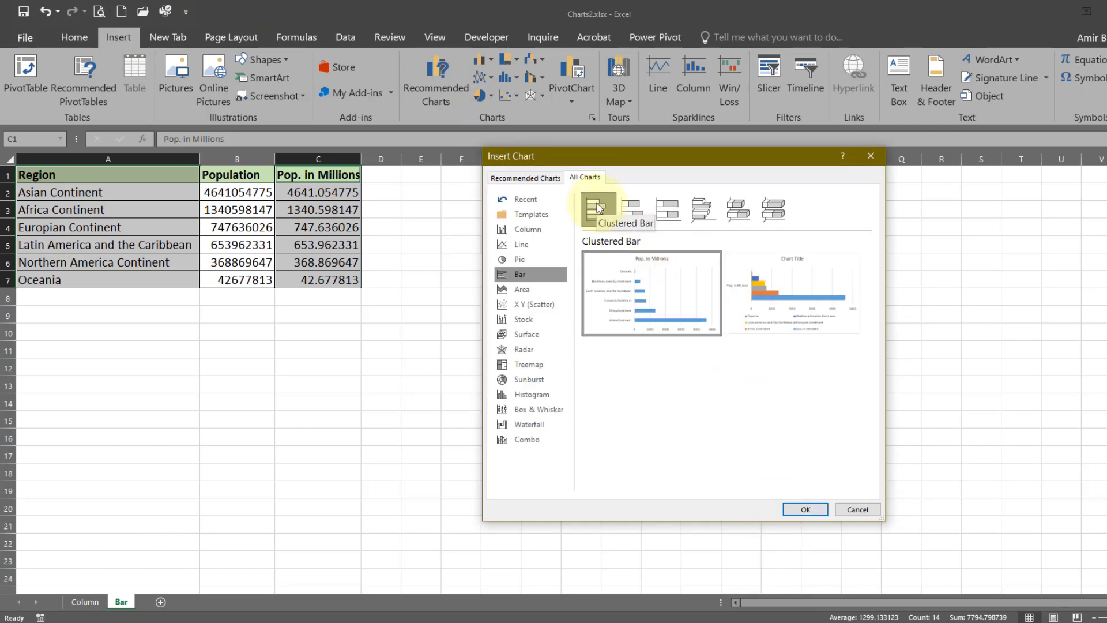
left_click(789, 508)
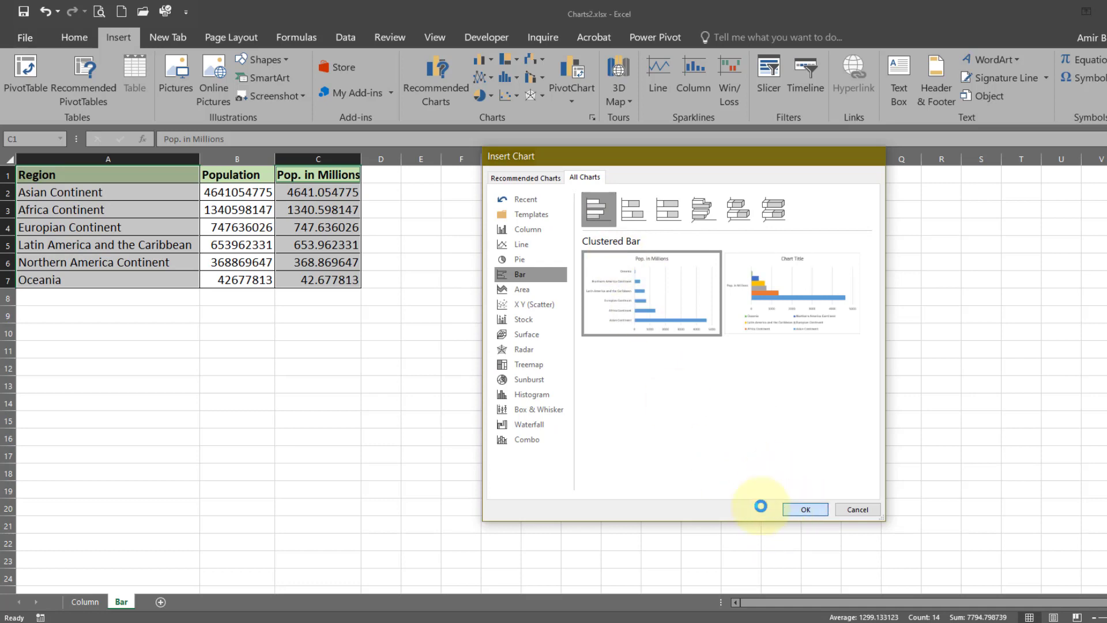
Enlarge and reposition the bar chart so it spans about columns B to N and rows 2 to 17.
left_click_drag(532, 316, 449, 245)
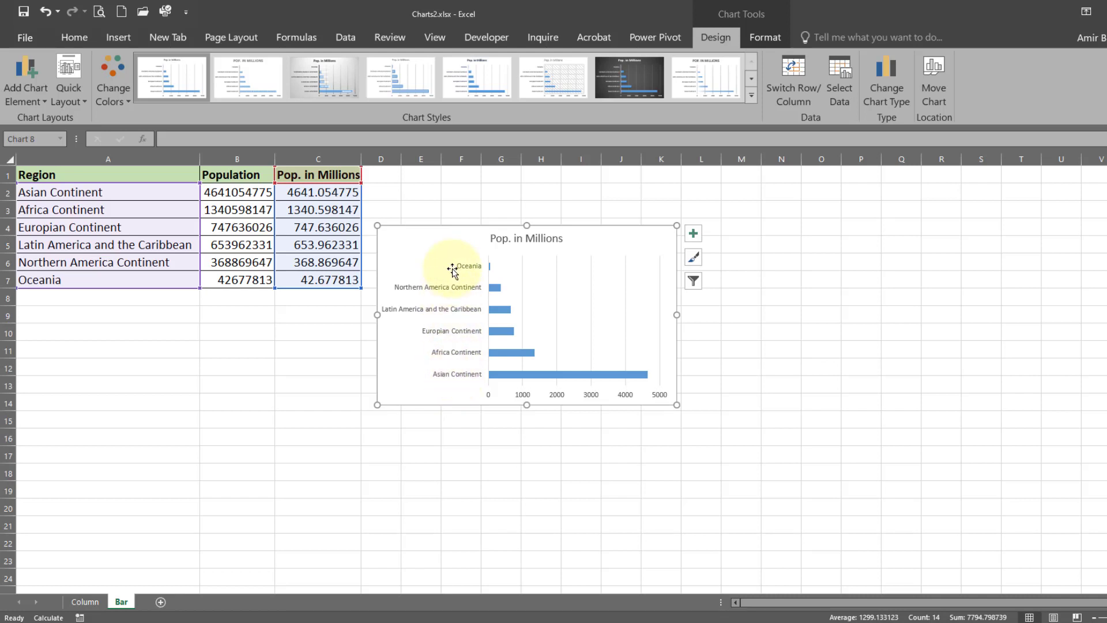
left_click_drag(432, 249, 371, 280)
left_click_drag(615, 437, 843, 495)
left_click_drag(377, 283, 265, 222)
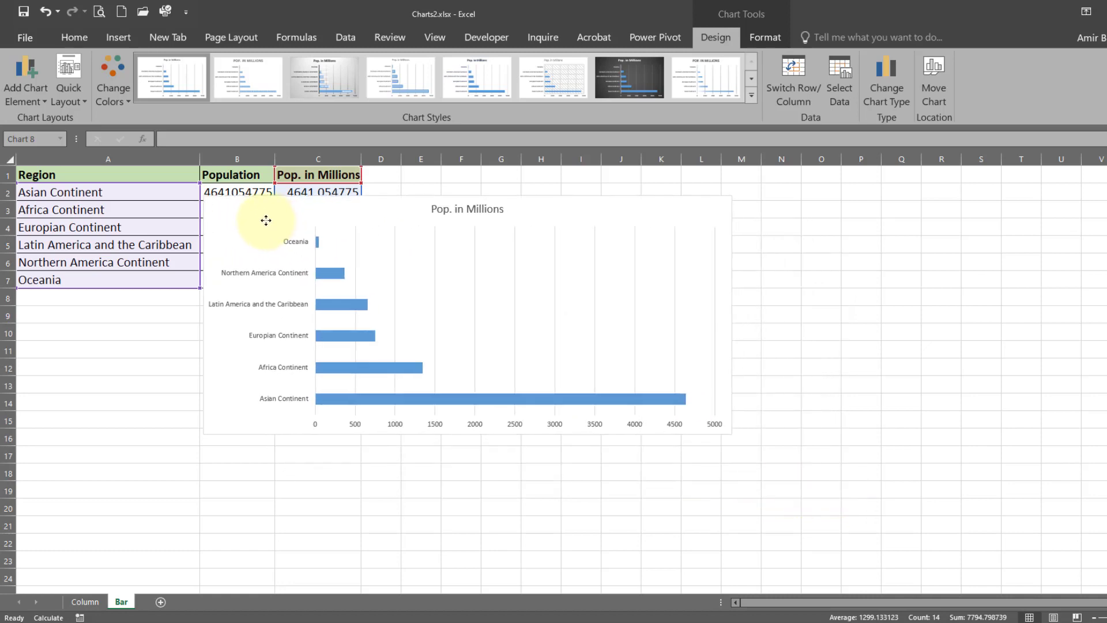
left_click_drag(731, 433, 782, 465)
left_click_drag(267, 223, 296, 225)
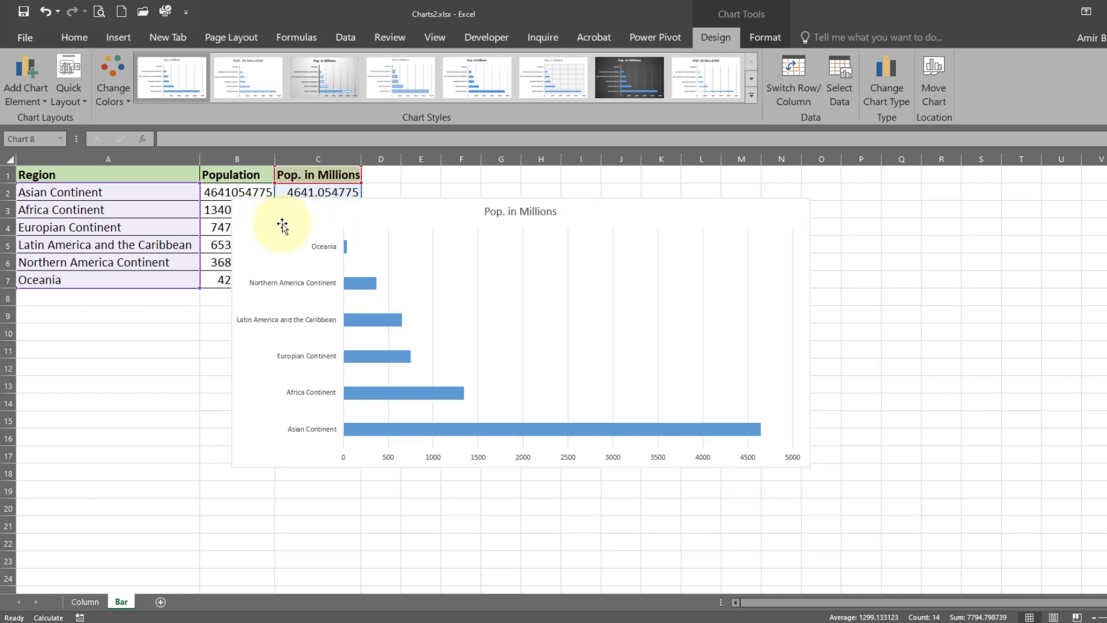
left_click_drag(287, 225, 274, 221)
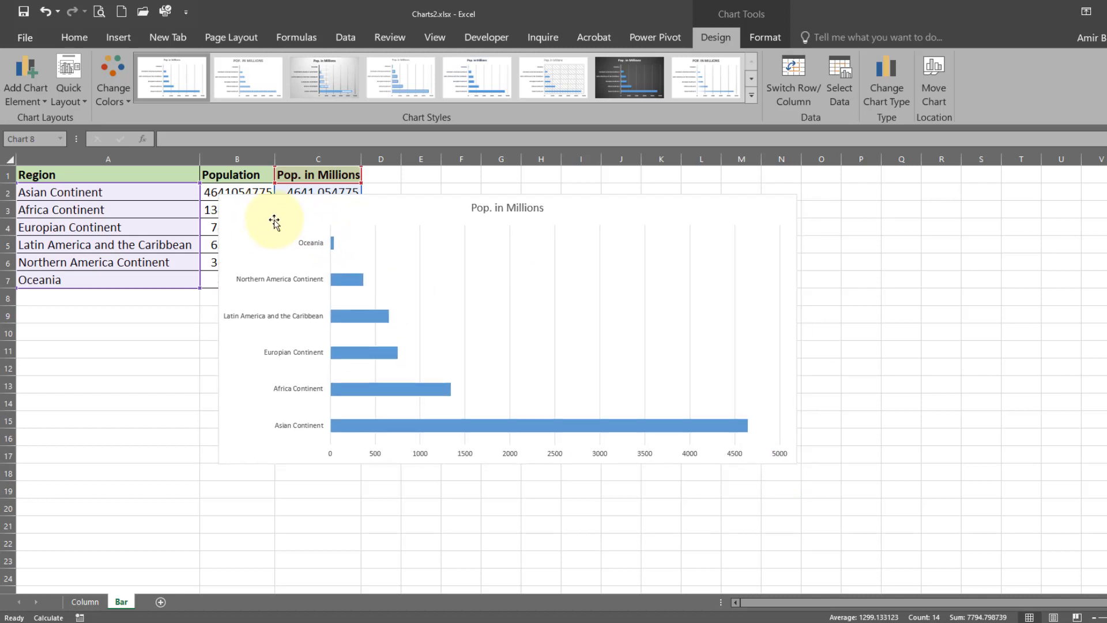
Increase the font size of the bar chart's region axis labels to 14.
left_click(293, 285)
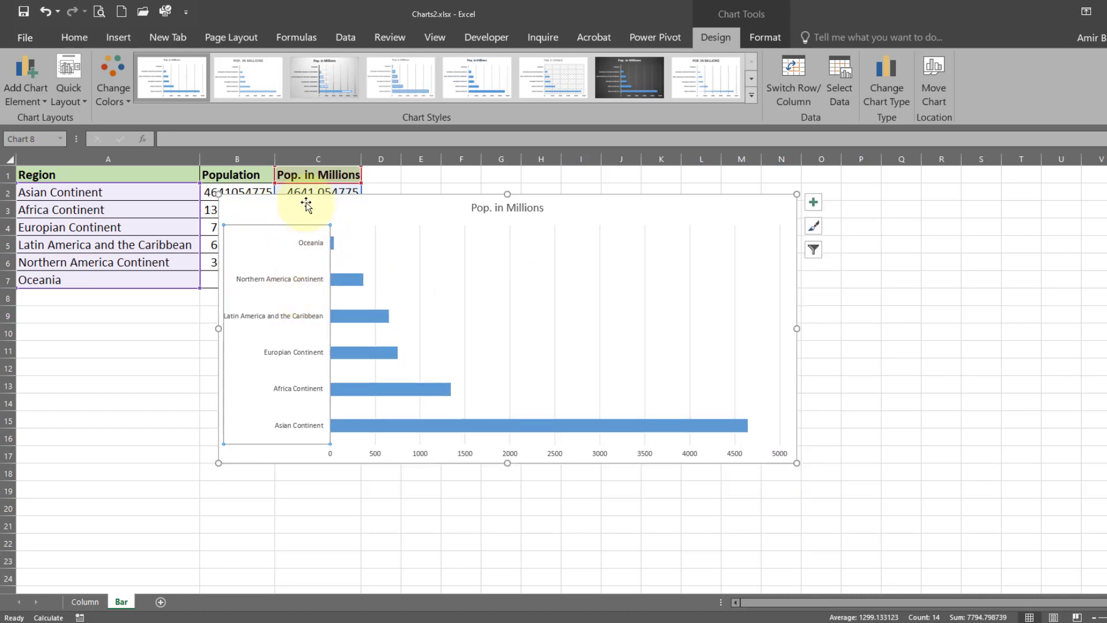
left_click(74, 37)
left_click(256, 66)
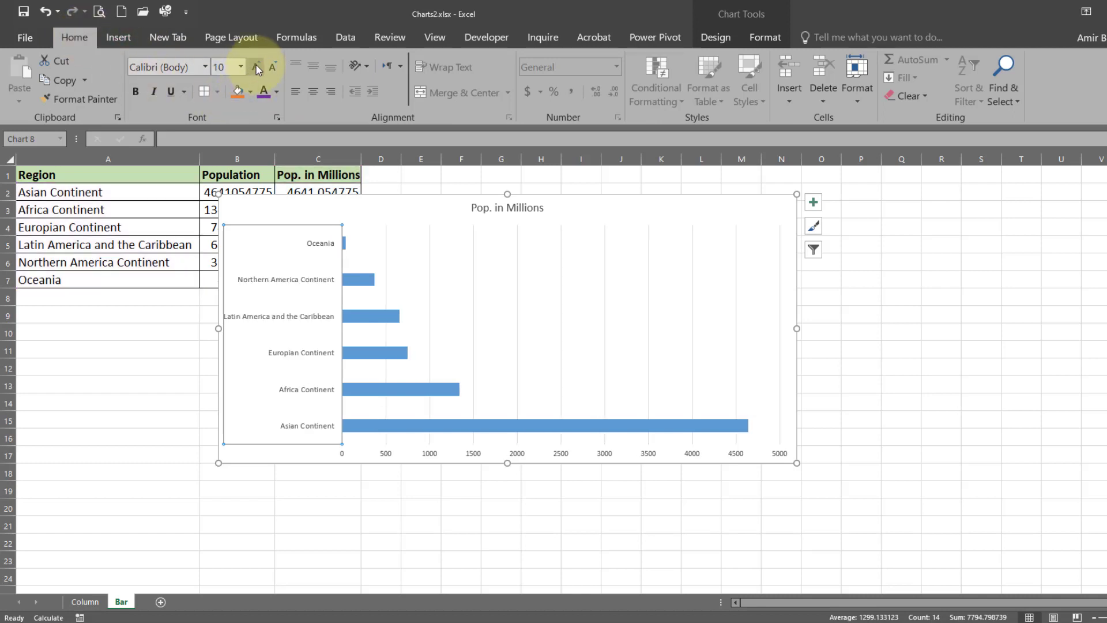
left_click(256, 67)
left_click(256, 67)
left_click(256, 67)
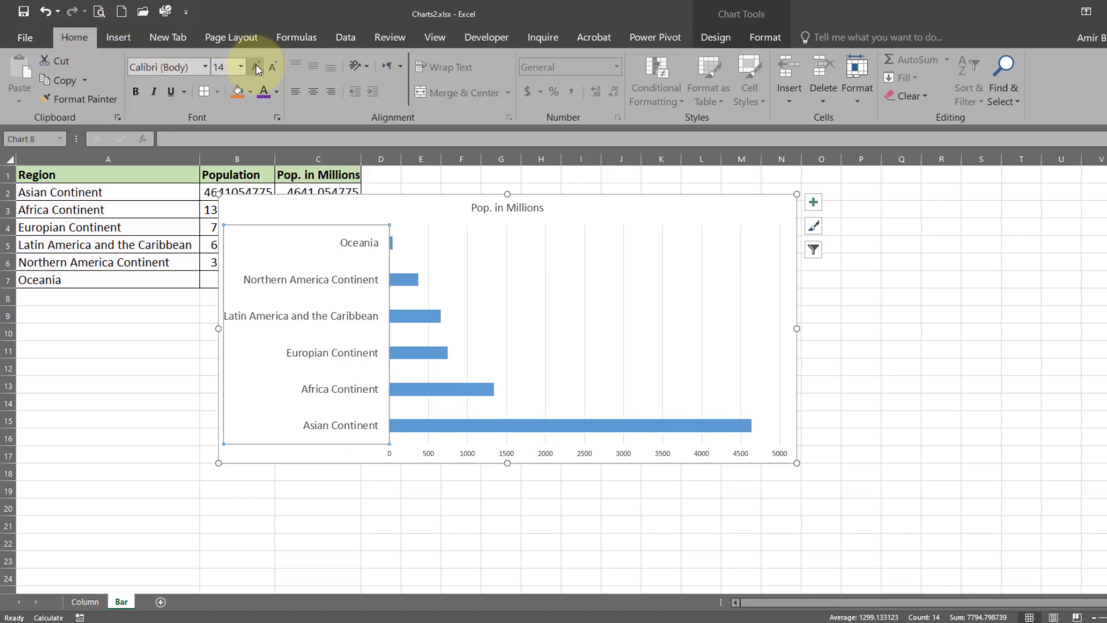
Increase the value axis labels' font size to 11 and widen the chart to about the end of column Q.
left_click(434, 457)
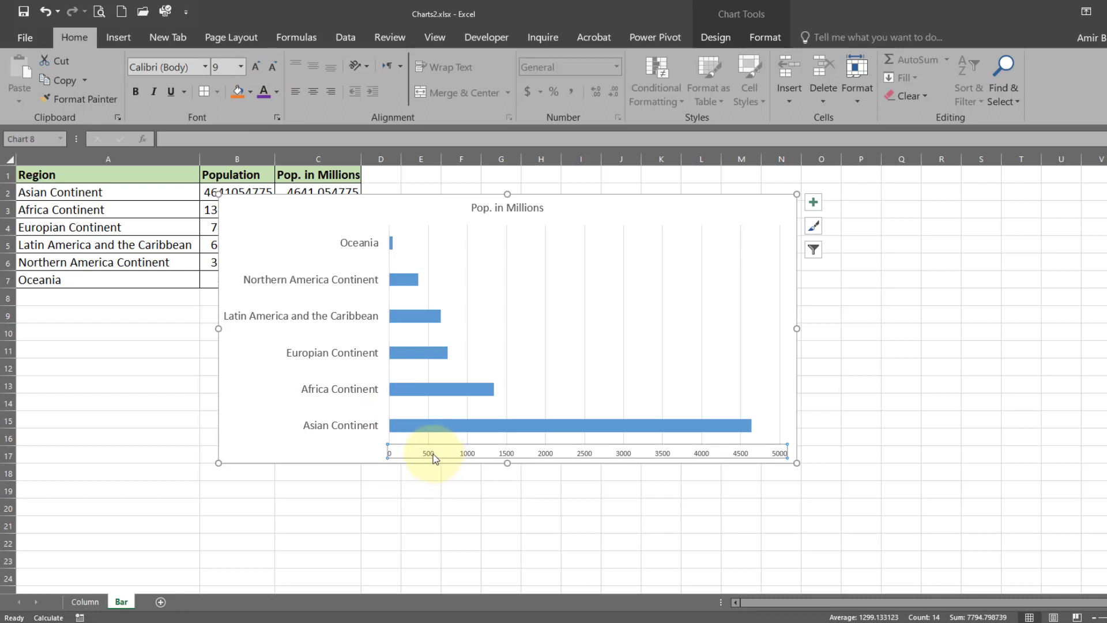
left_click(259, 67)
left_click(258, 67)
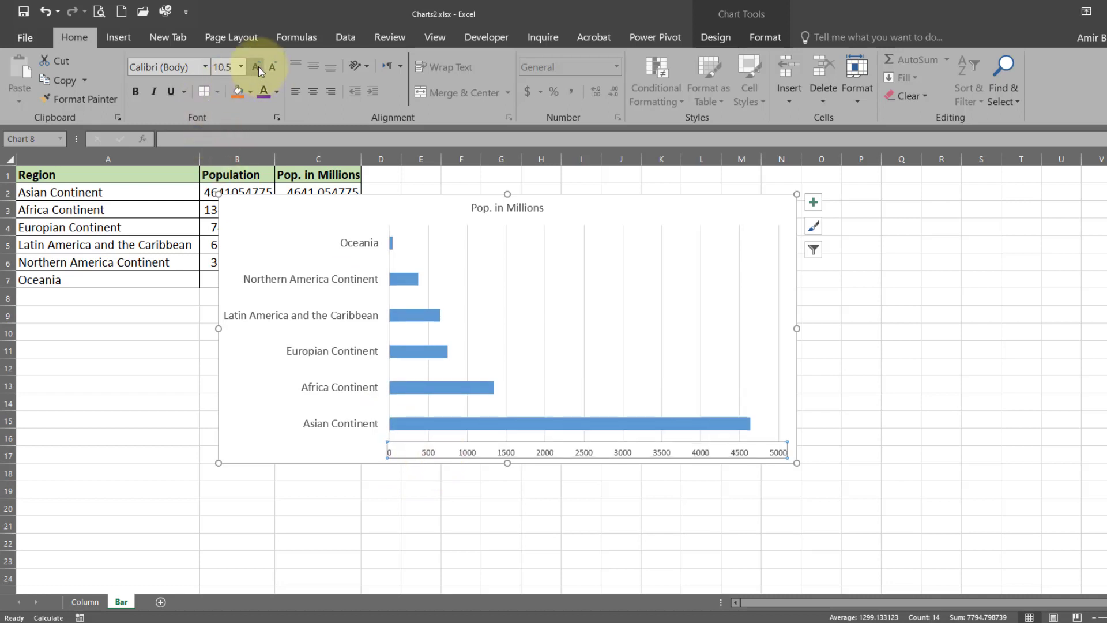
left_click(258, 66)
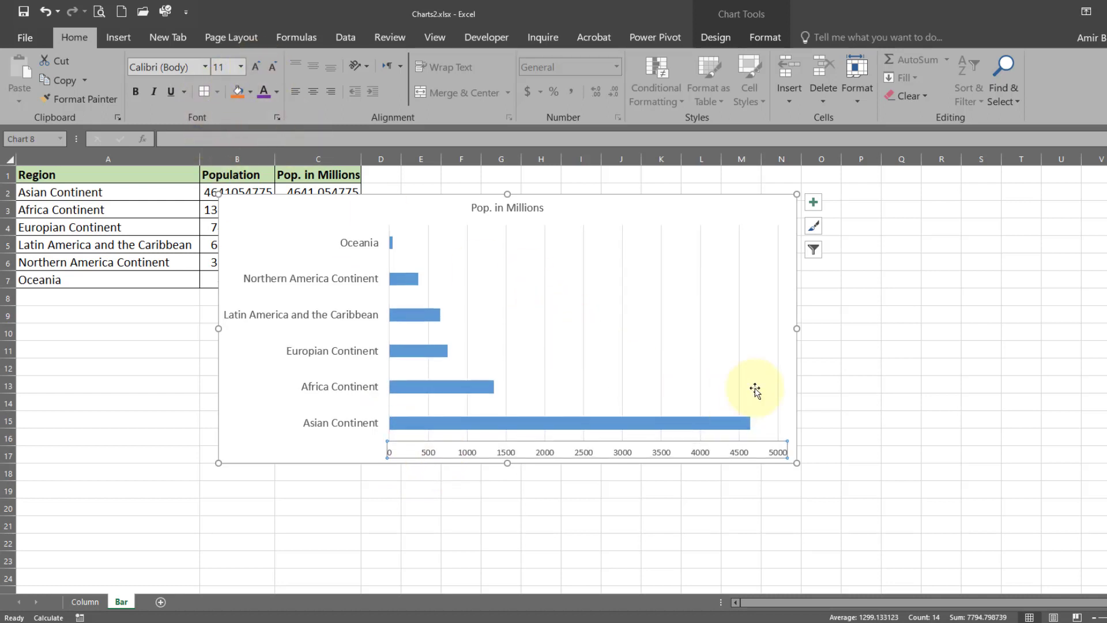
left_click_drag(796, 329, 919, 330)
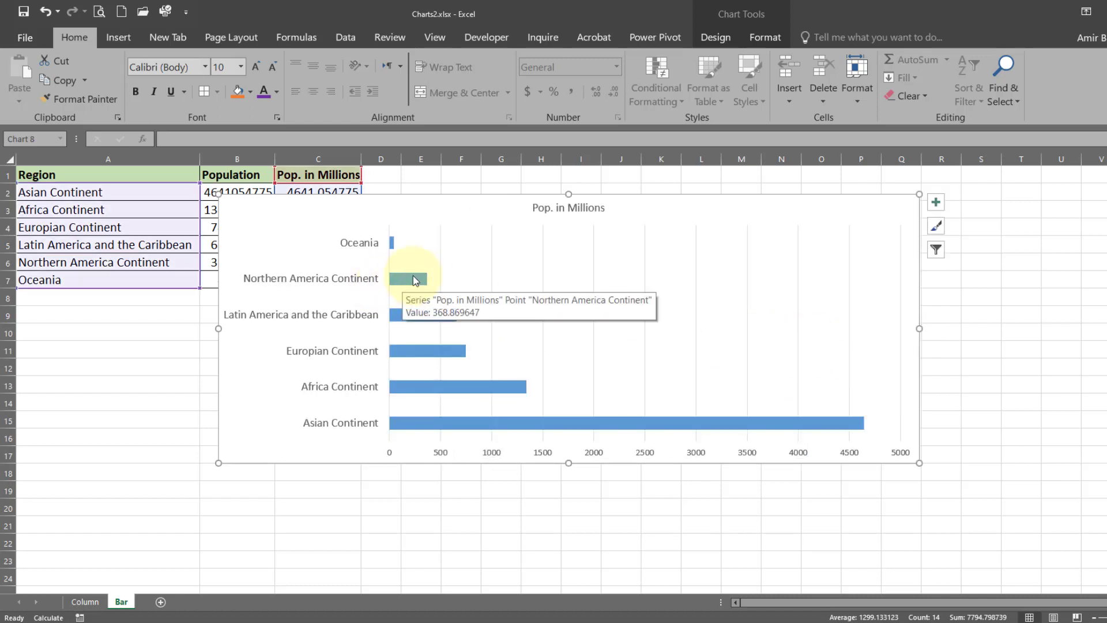
Thicken the bars of the Pop. in Millions series by setting its Gap Width to 42%.
left_click(415, 281)
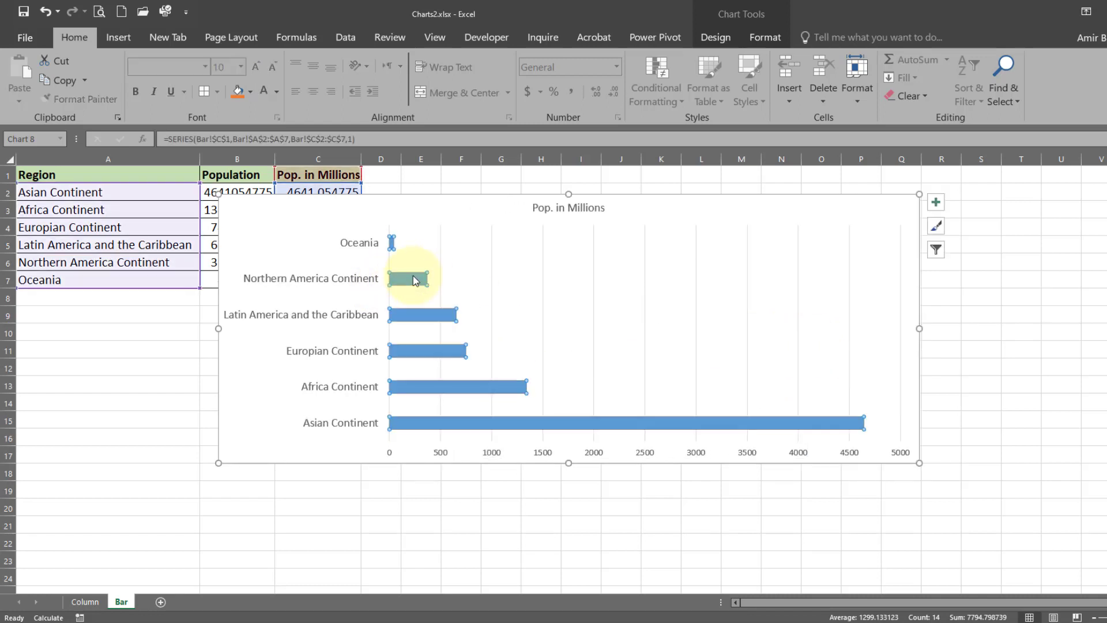
right_click(420, 434)
left_click(464, 542)
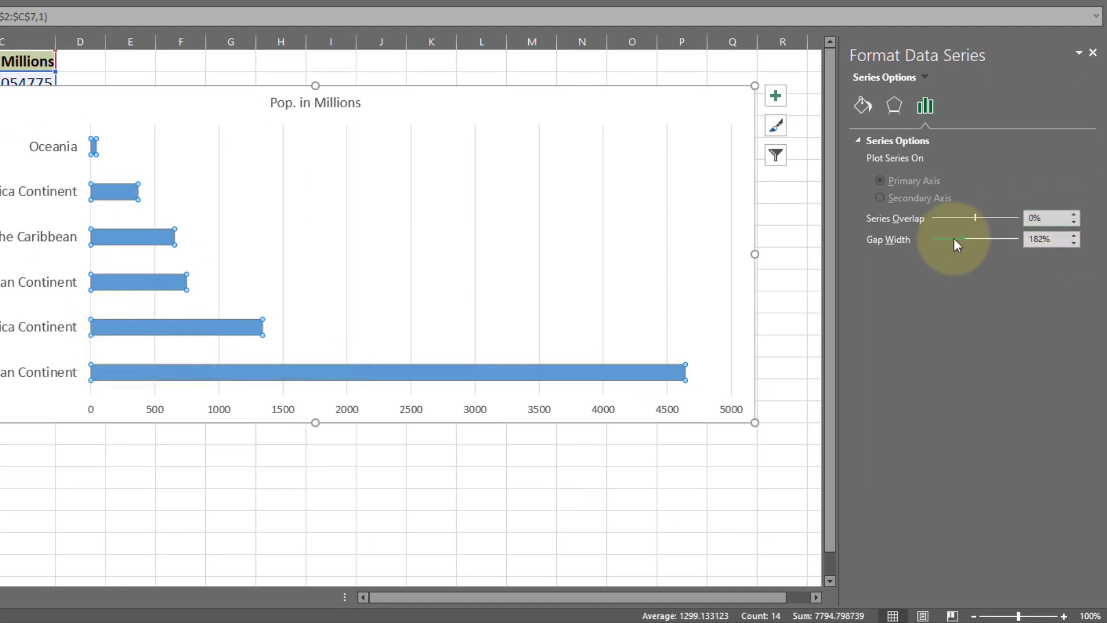
left_click_drag(954, 237, 937, 237)
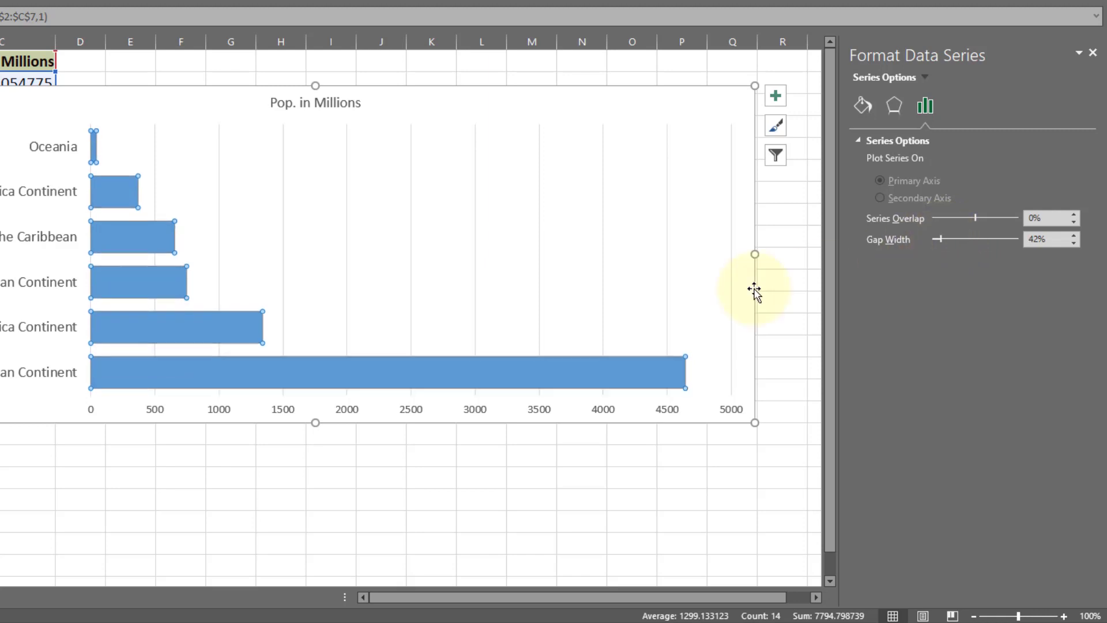
left_click(29, 280)
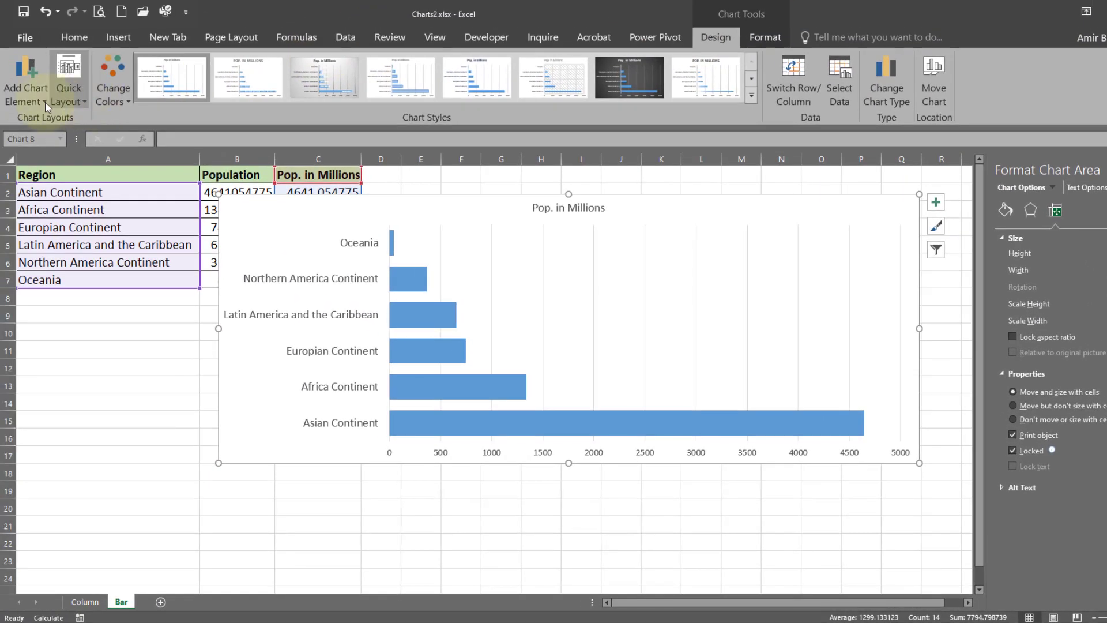
left_click(42, 100)
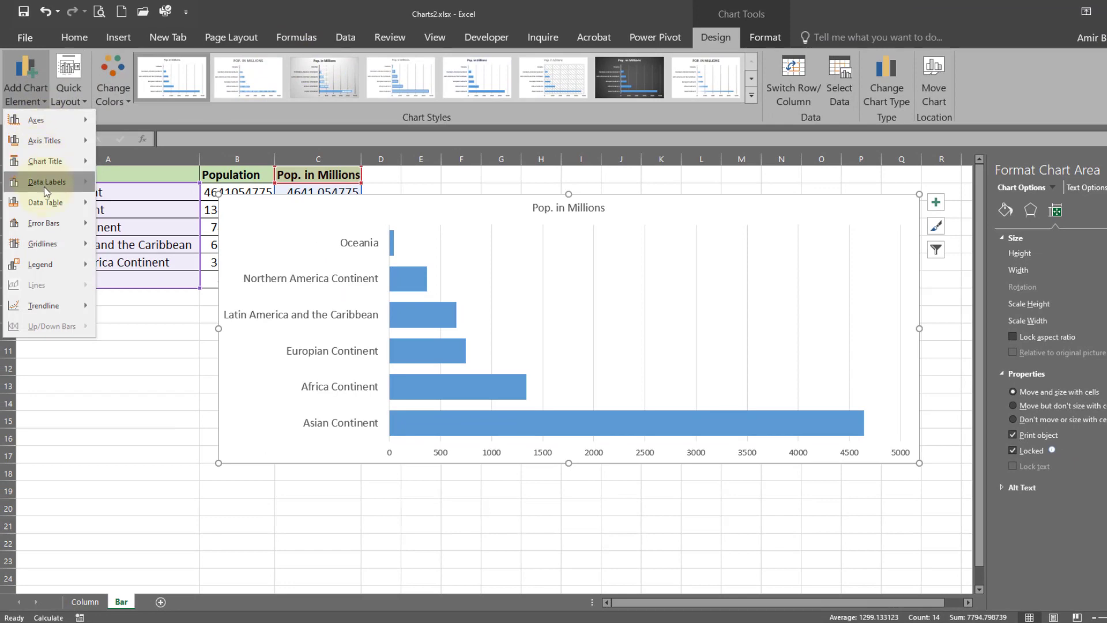
mouse_move(46, 189)
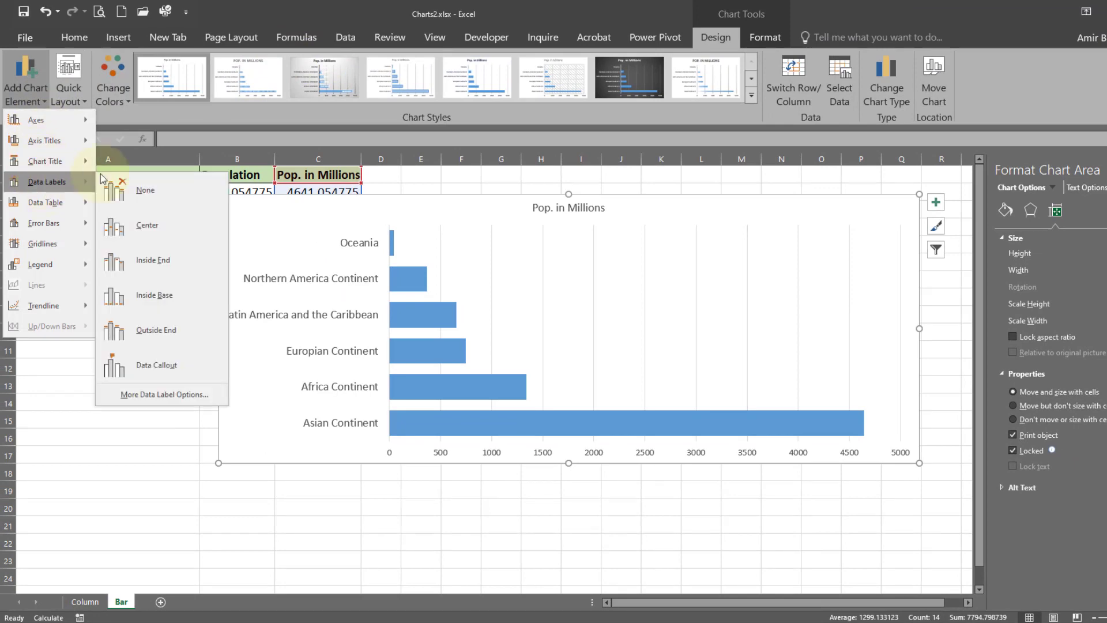
left_click(244, 224)
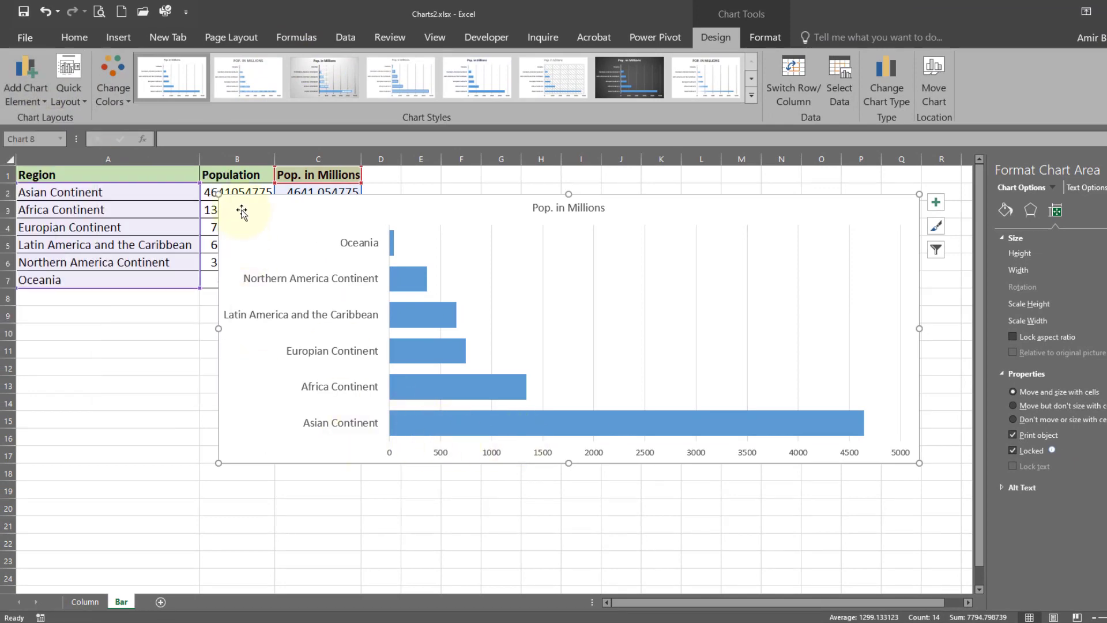
Add a primary horizontal and a primary vertical axis title to the population bar chart.
left_click(31, 102)
mouse_move(53, 149)
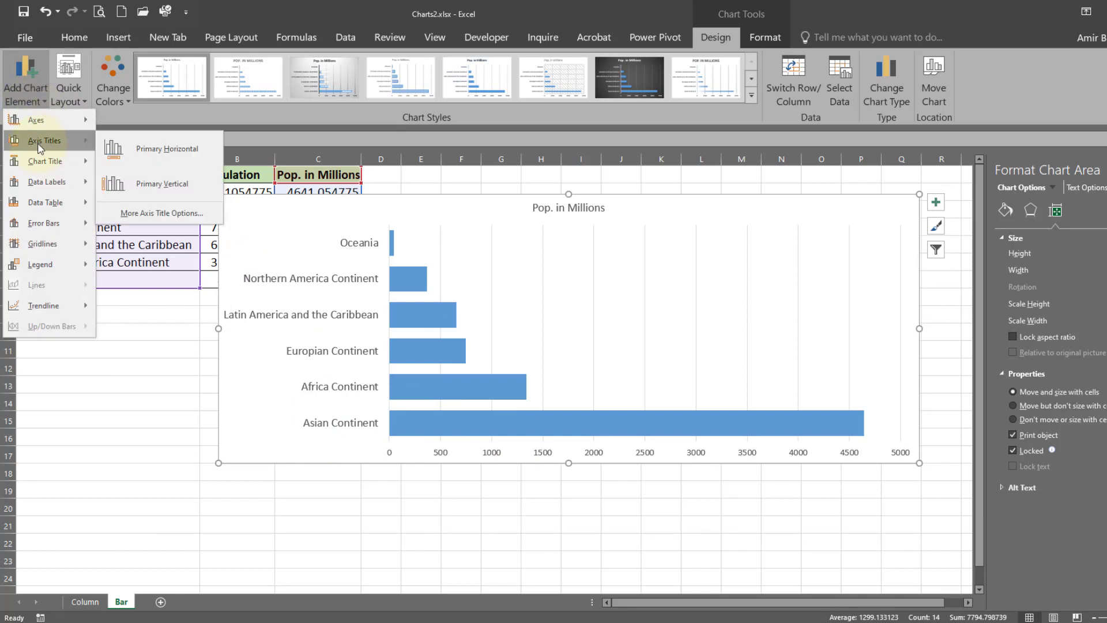
left_click(148, 147)
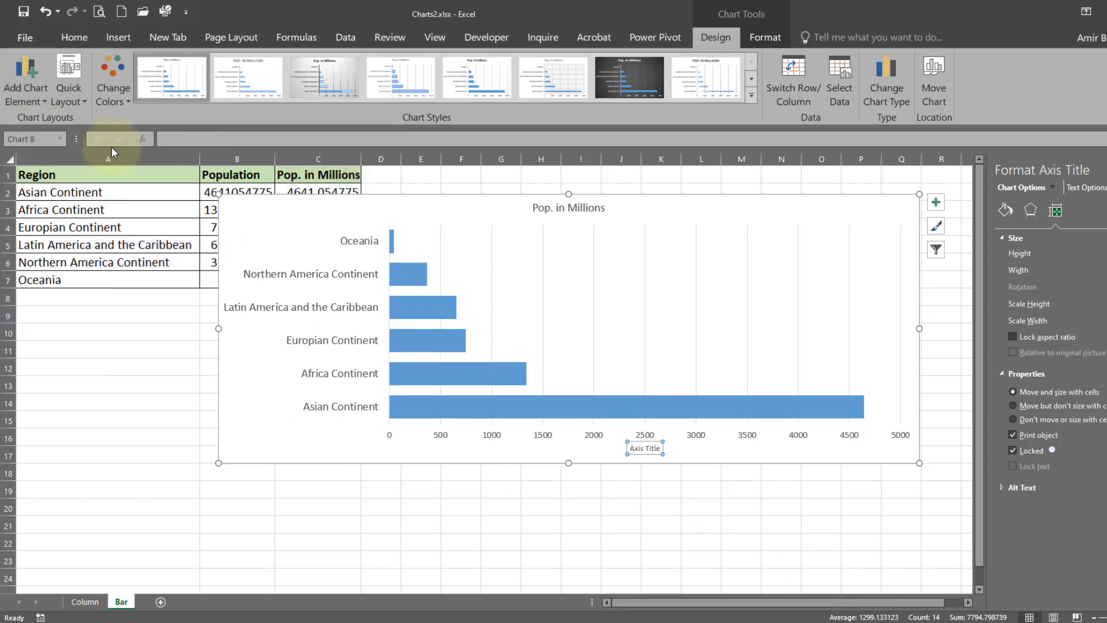
left_click(37, 95)
mouse_move(57, 136)
left_click(154, 182)
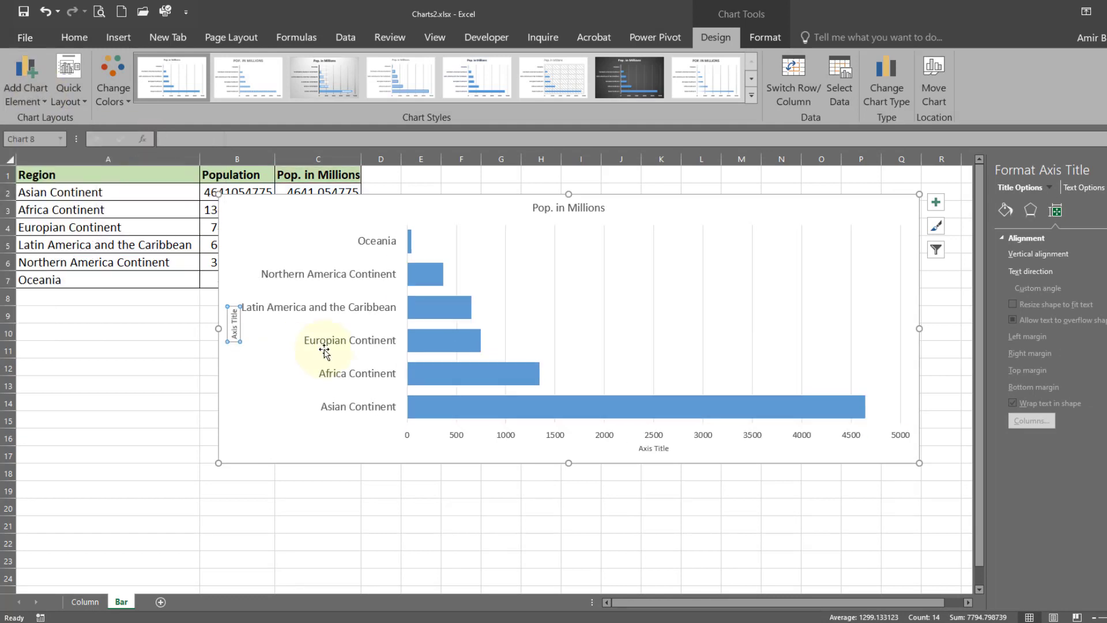
Replace the horizontal axis title's placeholder text with "Population in Millions".
left_click(654, 449)
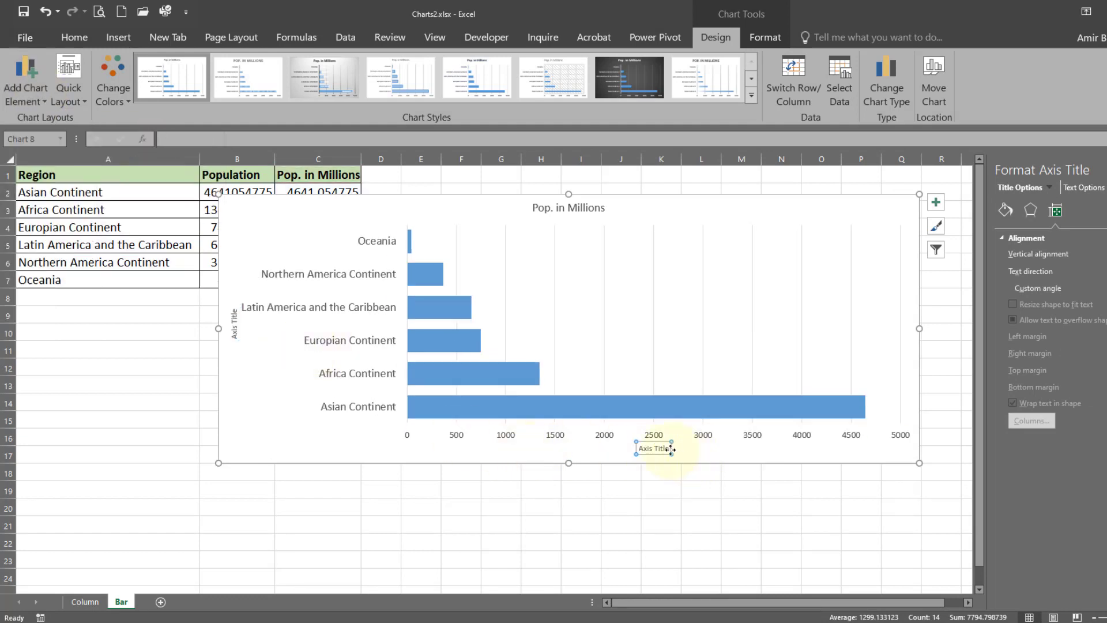
double_click(658, 447)
key("ctrl+a")
type("Pop")
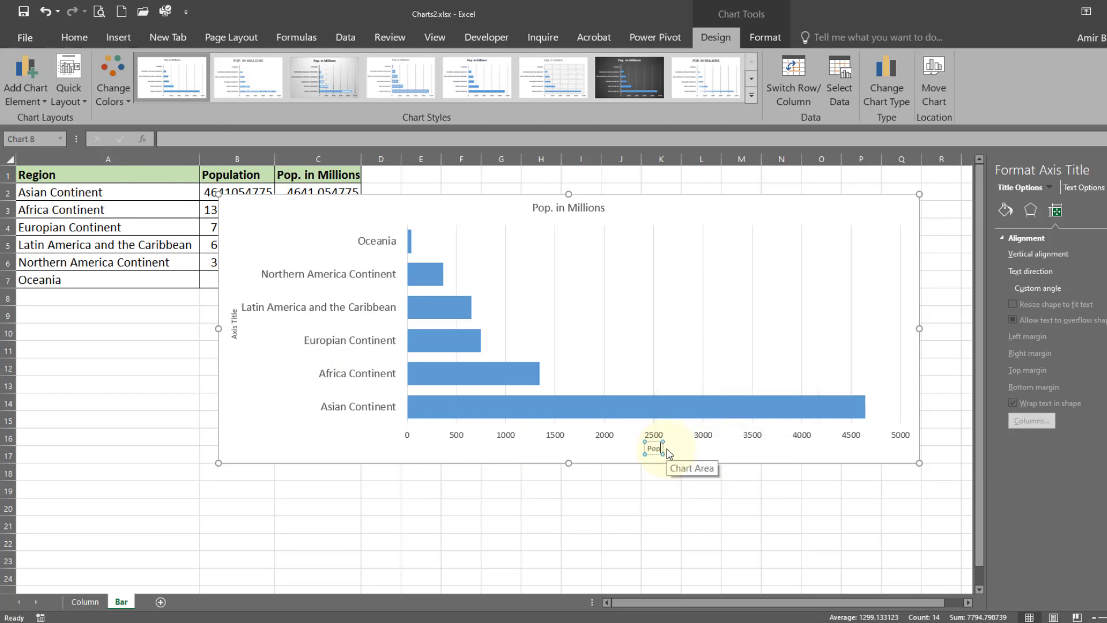
type("ulat")
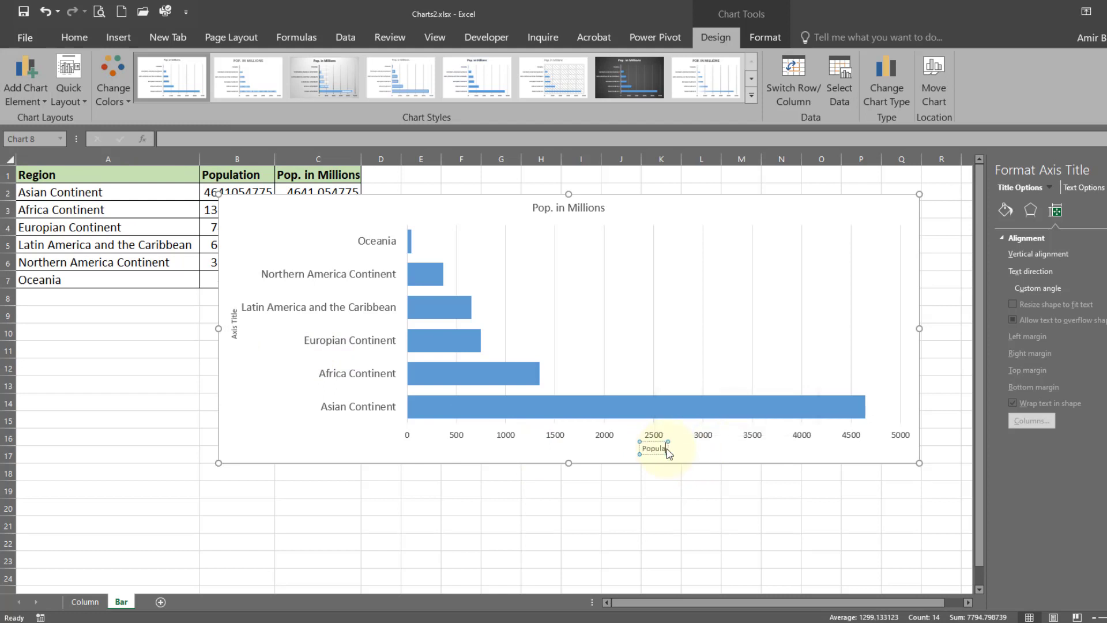
type("ion in")
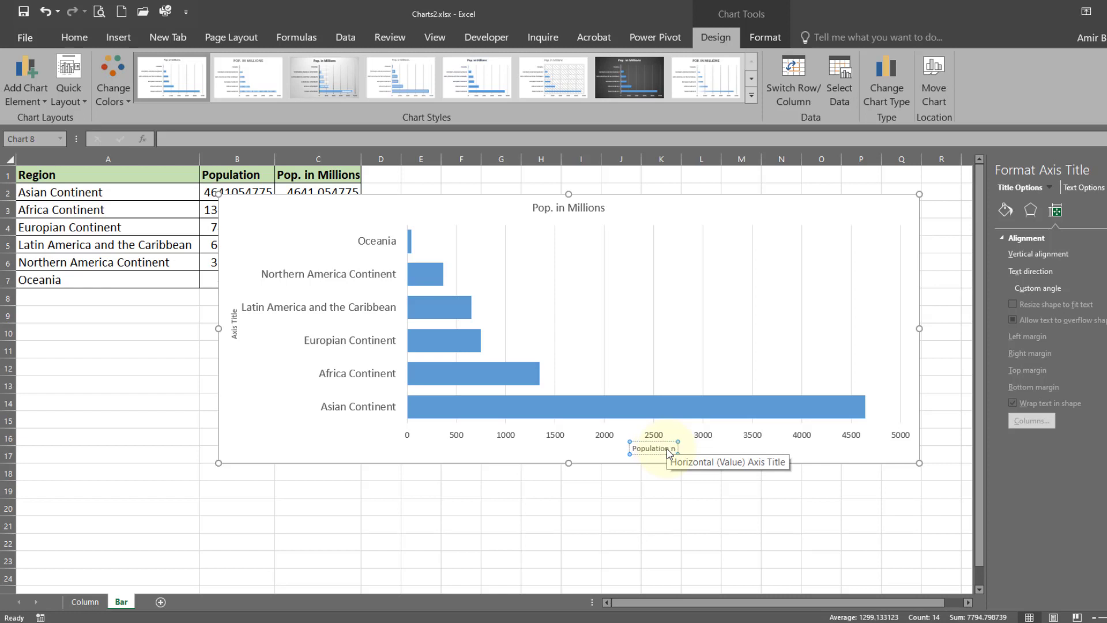
key("BackSpace")
key("BackSpace")
key("BackSpace")
type("in Millions")
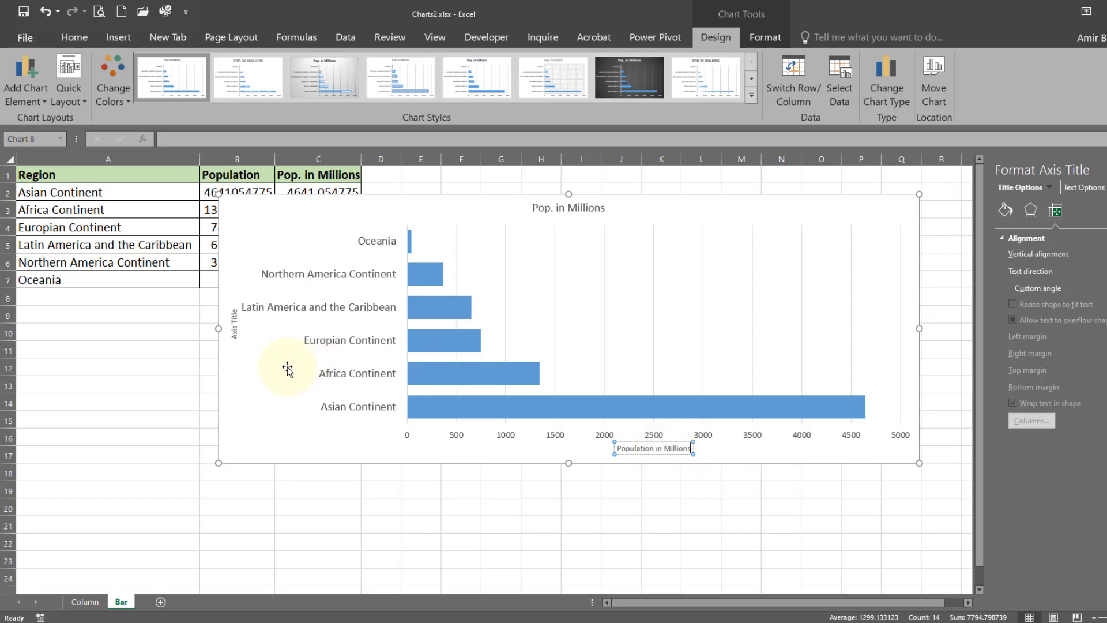
Replace the vertical axis title's placeholder text with "Region".
left_click(235, 328)
double_click(235, 326)
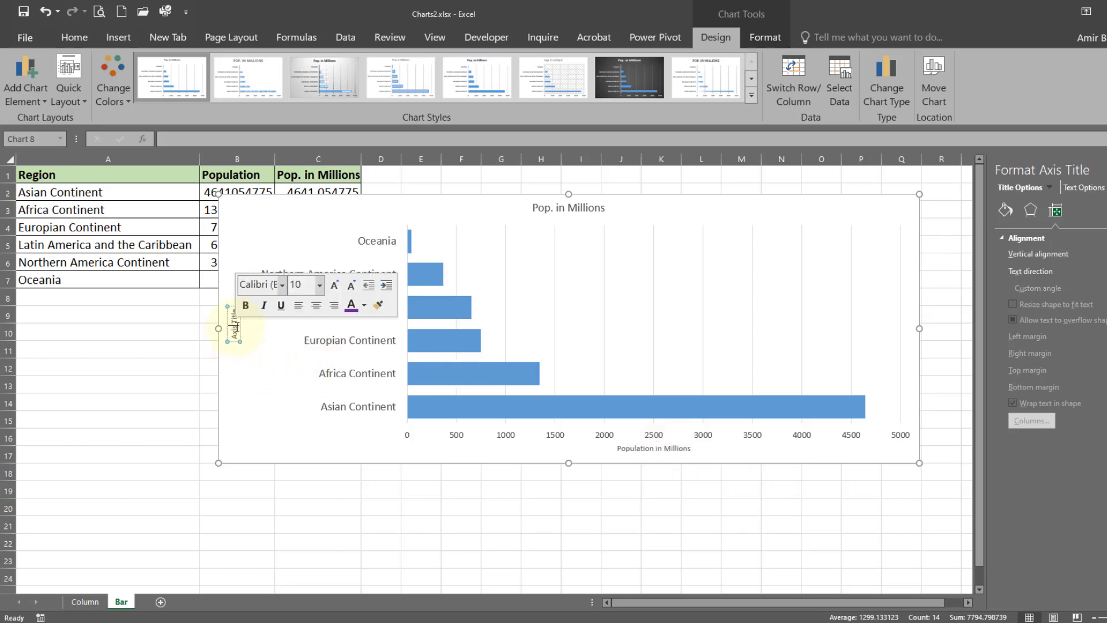
key("ctrl+a")
type("Region")
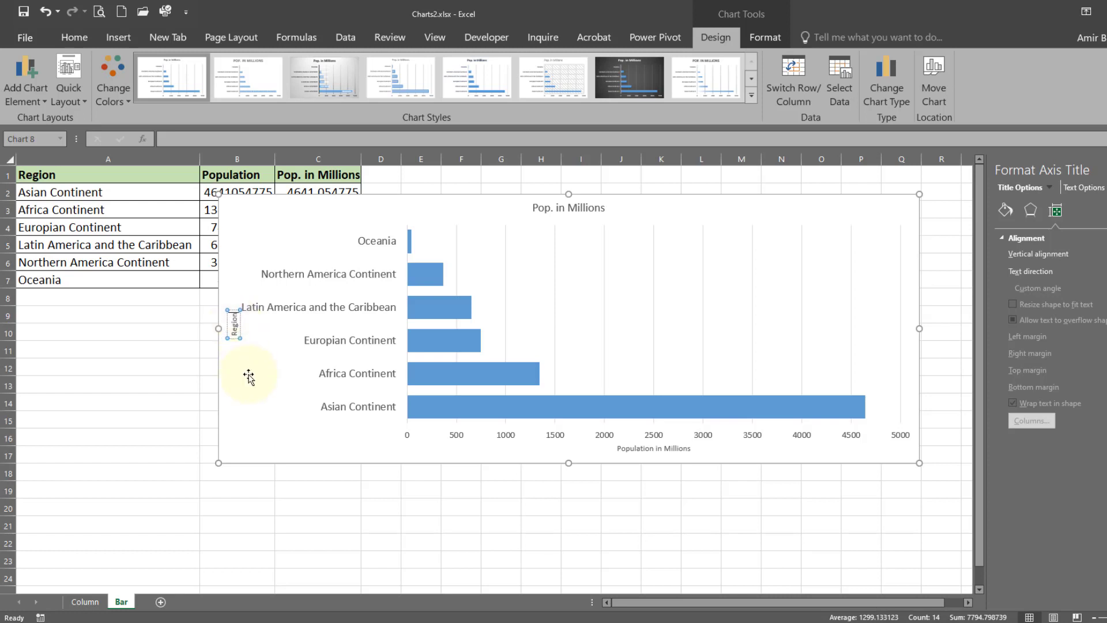
left_click(248, 375)
Increase the font size of the vertical "Region" axis title to 20.
left_click(236, 324)
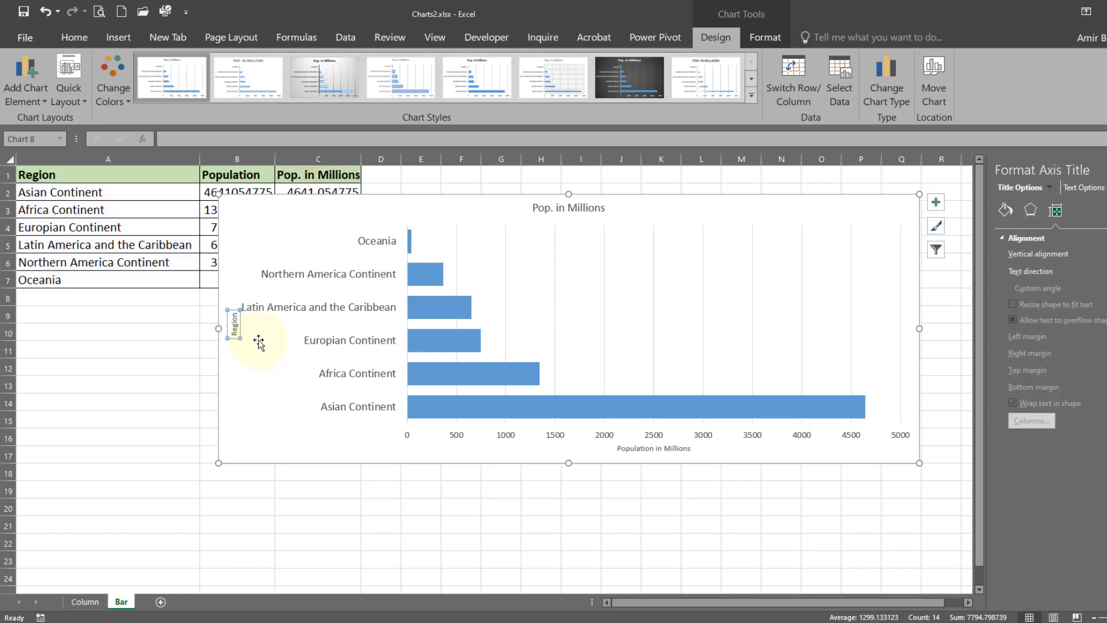
left_click(74, 37)
left_click(255, 67)
left_click(255, 67)
left_click(254, 67)
left_click(254, 67)
left_click(254, 67)
left_click(254, 67)
left_click(254, 67)
left_click(255, 67)
left_click(254, 67)
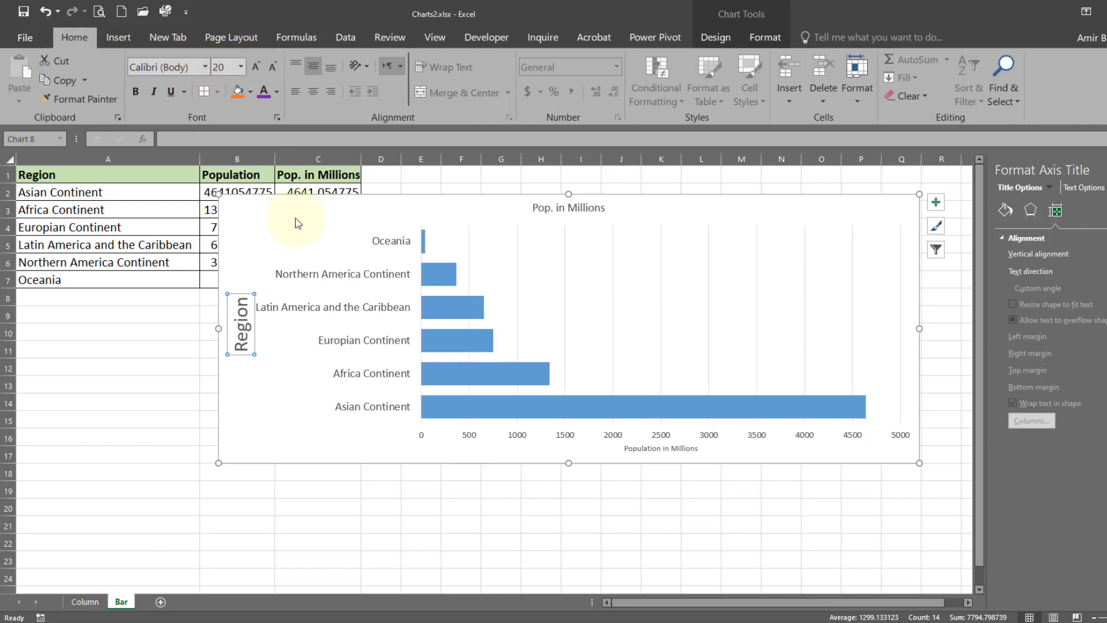
Increase the font size of the "Population in Millions" axis title to 18.
left_click(637, 449)
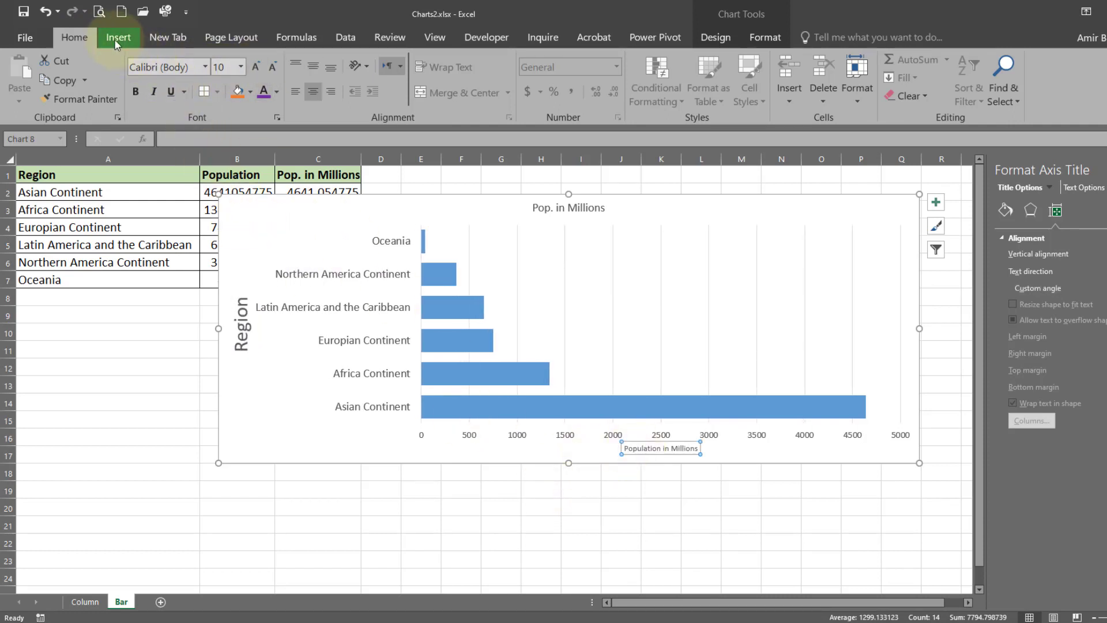
left_click(256, 67)
left_click(256, 68)
left_click(255, 68)
left_click(256, 67)
left_click(256, 67)
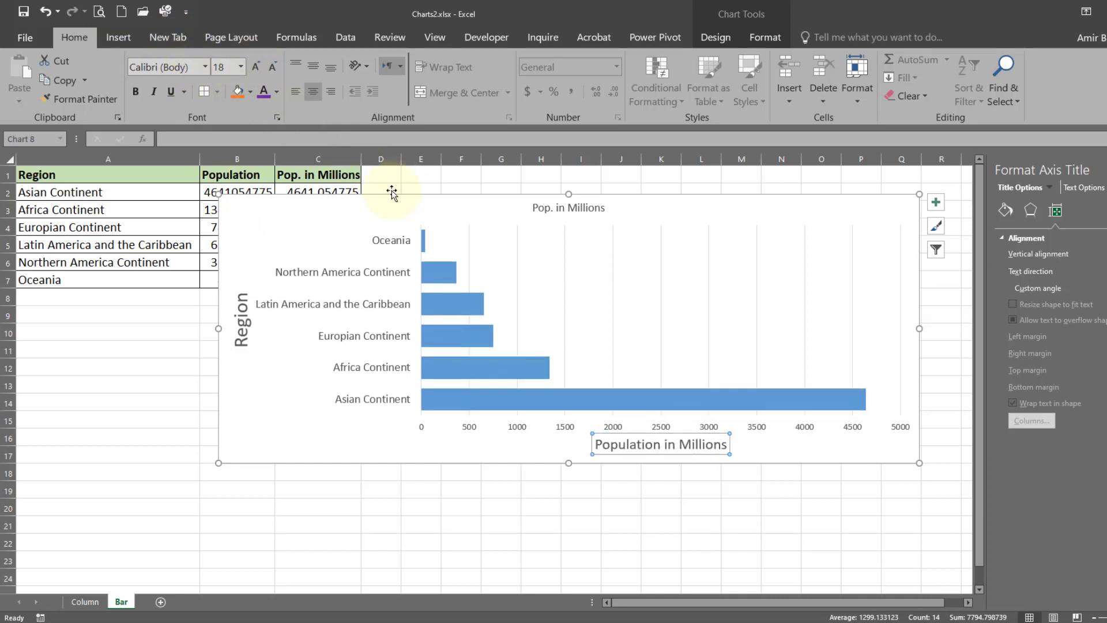
Add data labels to the bar chart at the Outside End position.
left_click(729, 399)
left_click(236, 220)
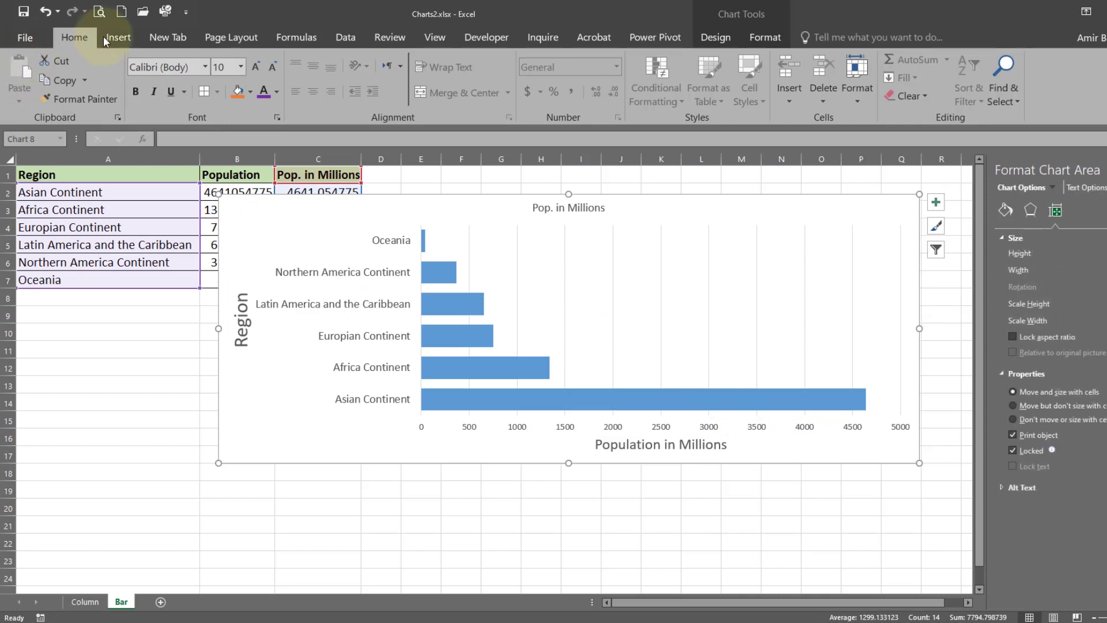
left_click(715, 38)
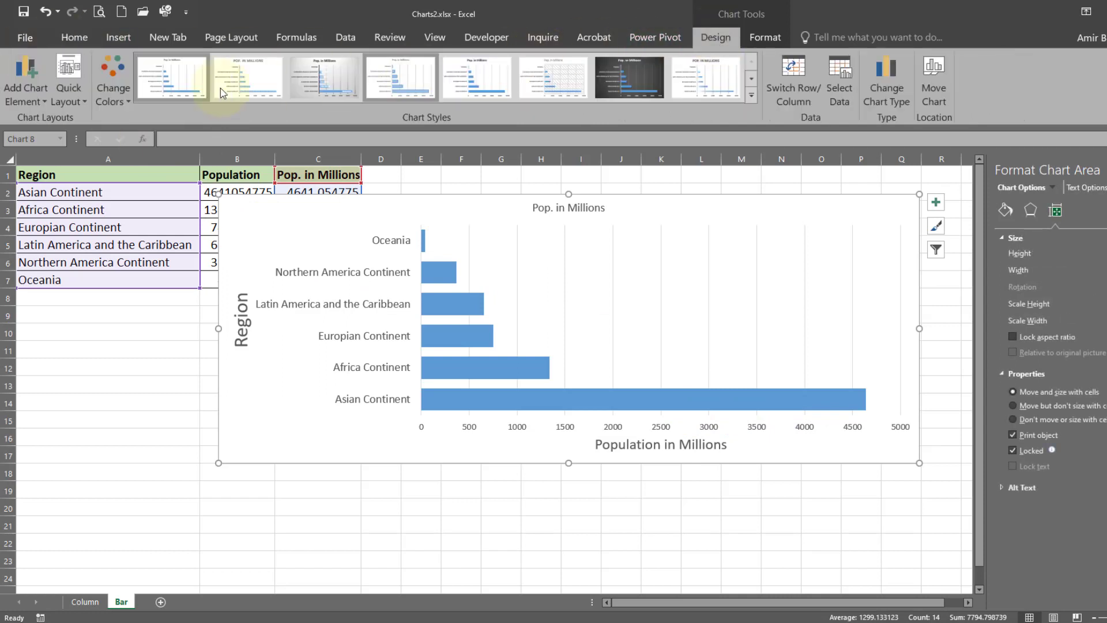
left_click(40, 103)
mouse_move(47, 182)
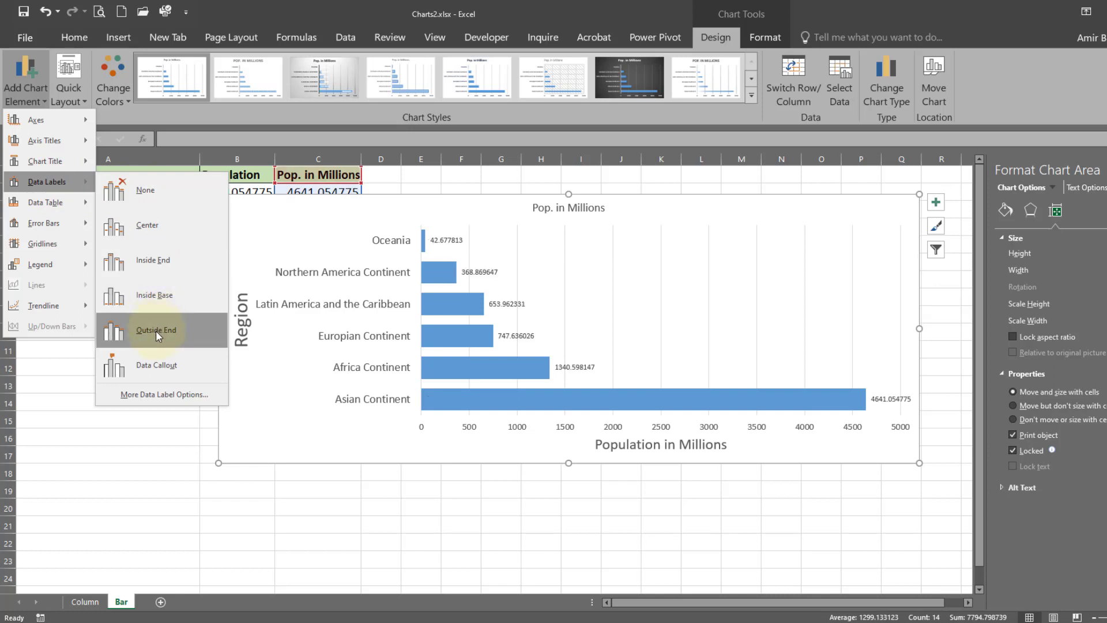
left_click(156, 330)
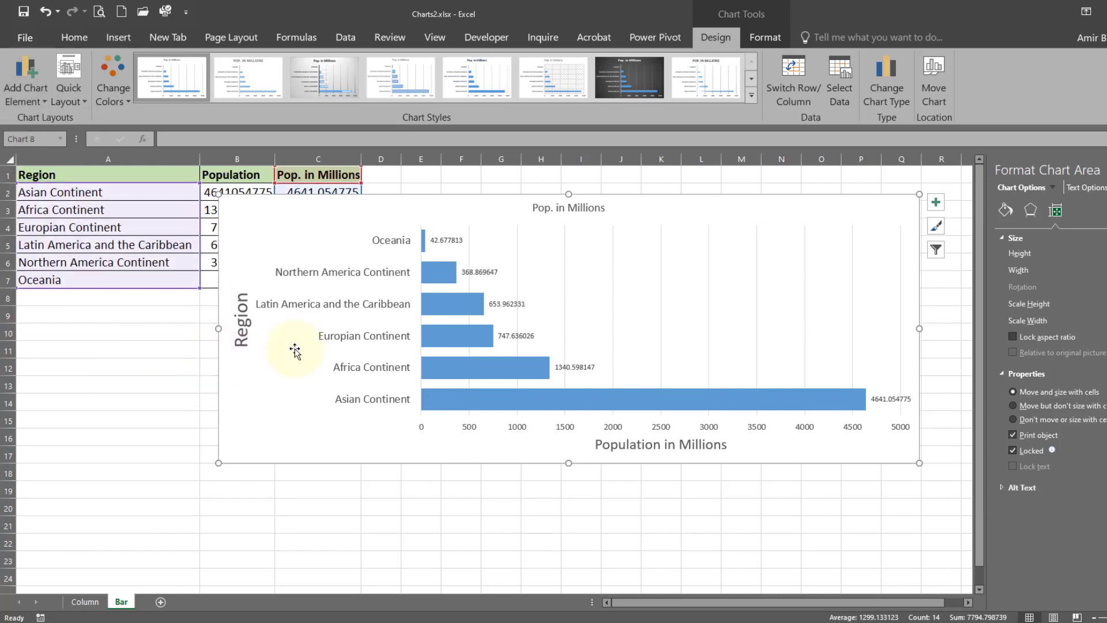
Increase the font size of the bar chart's data labels to 12.
left_click(436, 239)
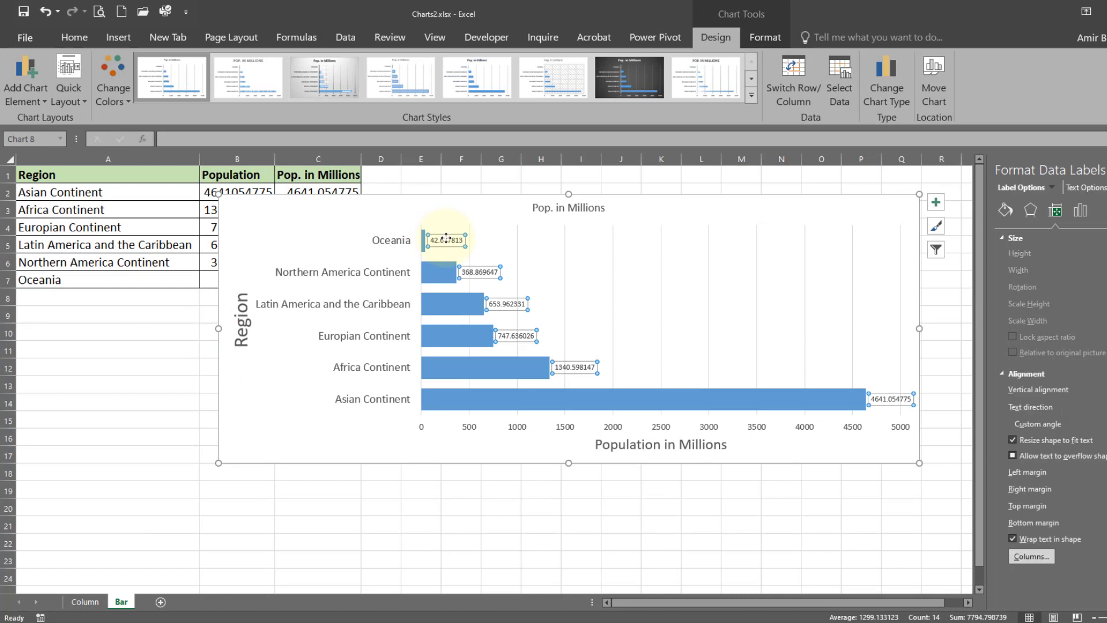
left_click(74, 37)
left_click(256, 68)
left_click(256, 68)
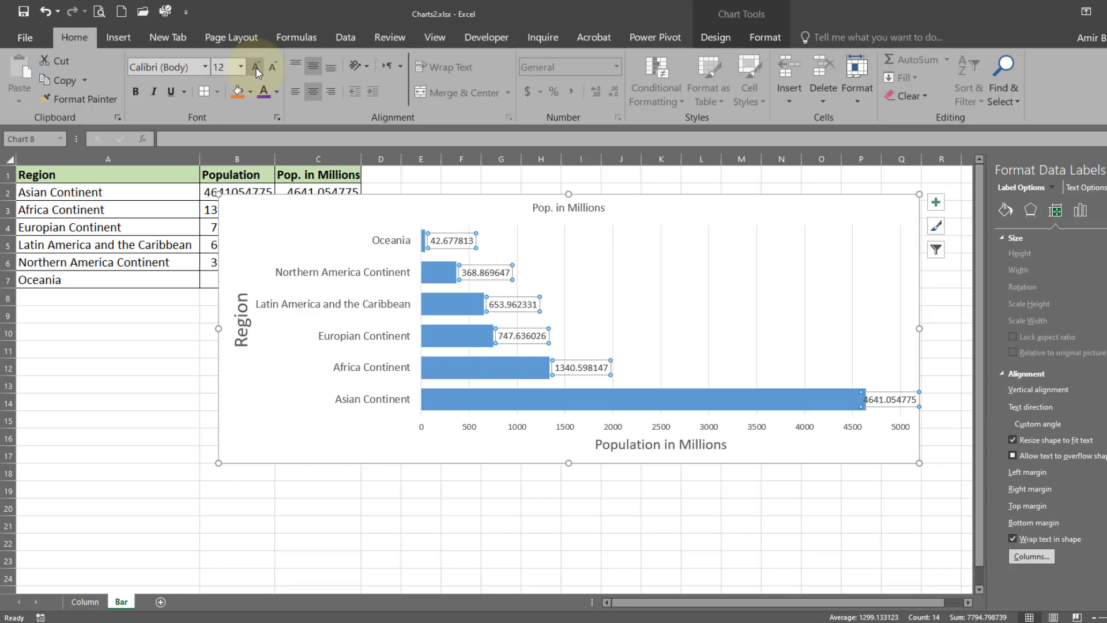
Place the bar chart across about columns A to N and rows 7 to 21, and apply the dark-background chart style.
left_click_drag(336, 221, 134, 292)
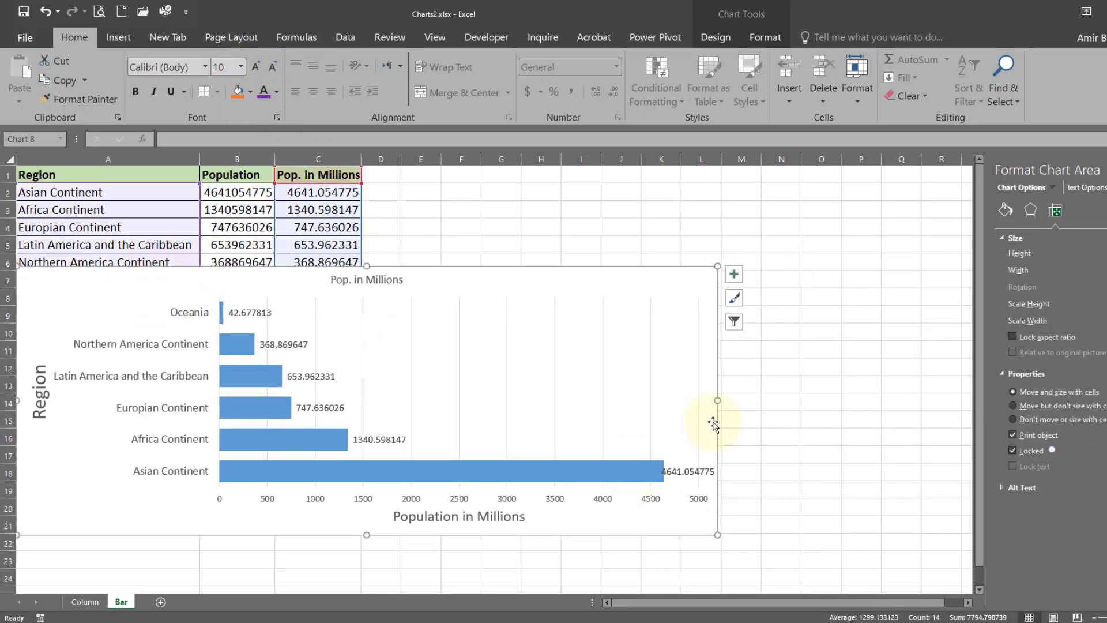
left_click_drag(718, 400, 810, 402)
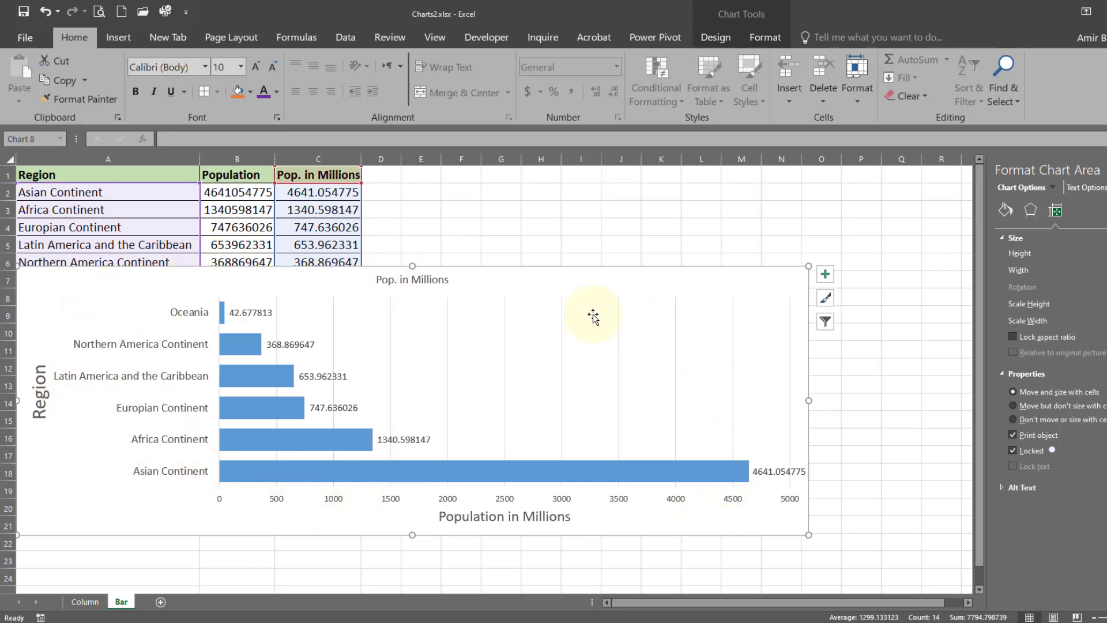
left_click(728, 37)
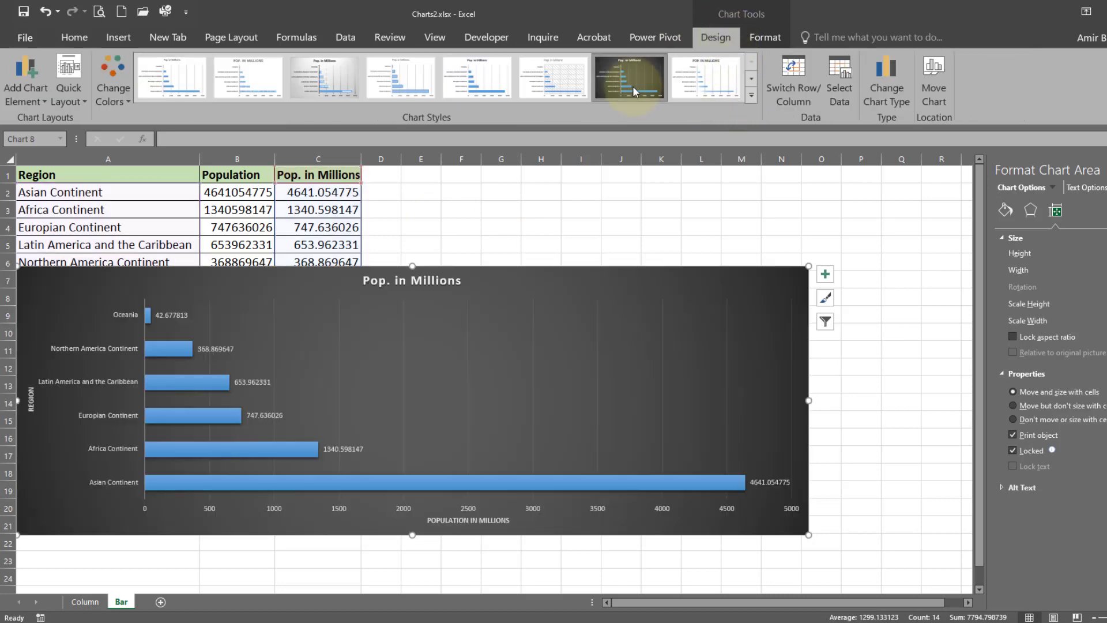
left_click(632, 85)
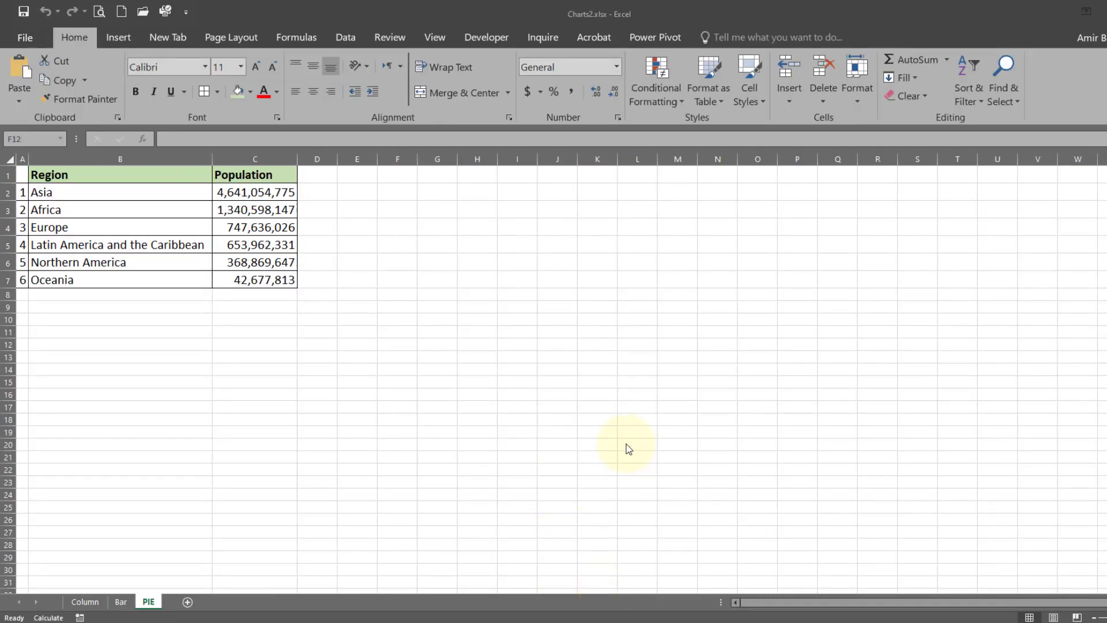
Compare the PIE sheet's Population values with the static Composition branch of chart-chooser-2020.pdf in Foxit PDF Reader.
left_click(119, 346)
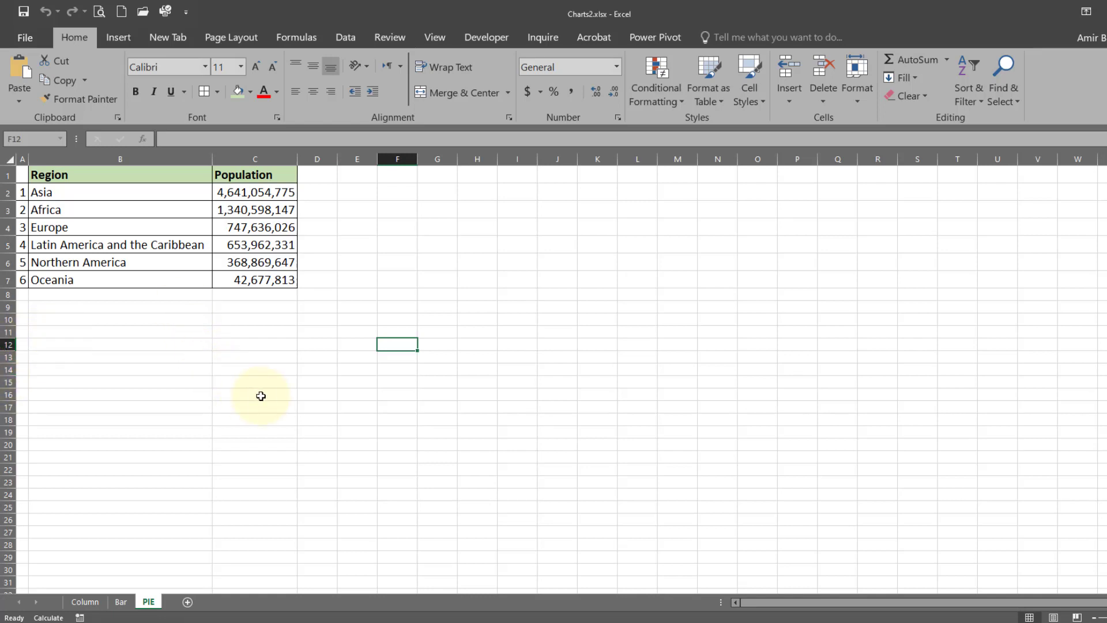
left_click(256, 365)
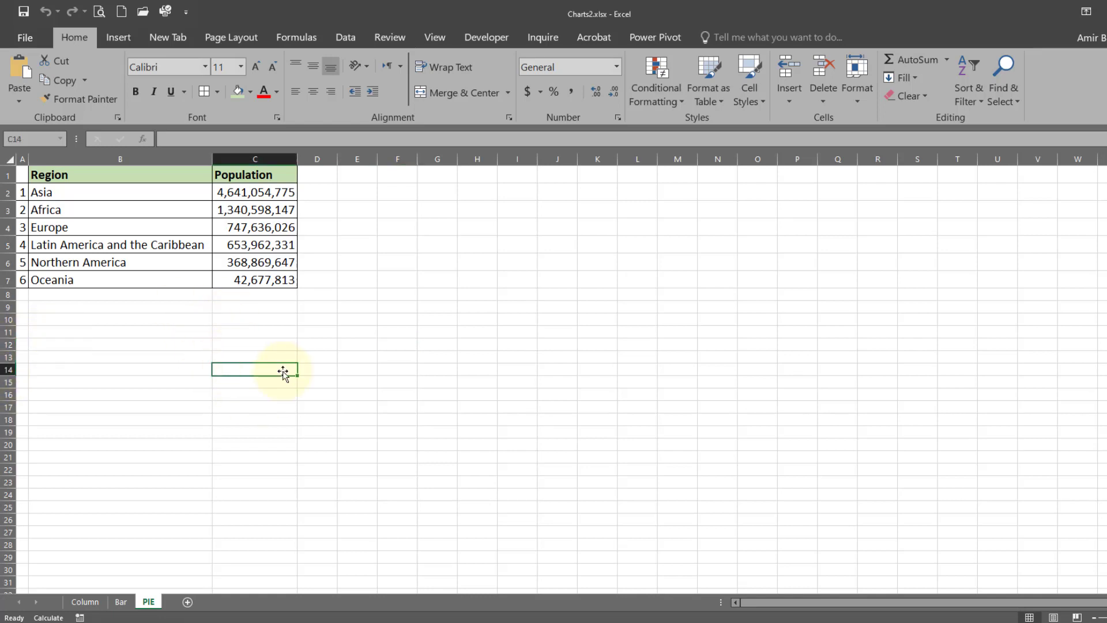
left_click(699, 616)
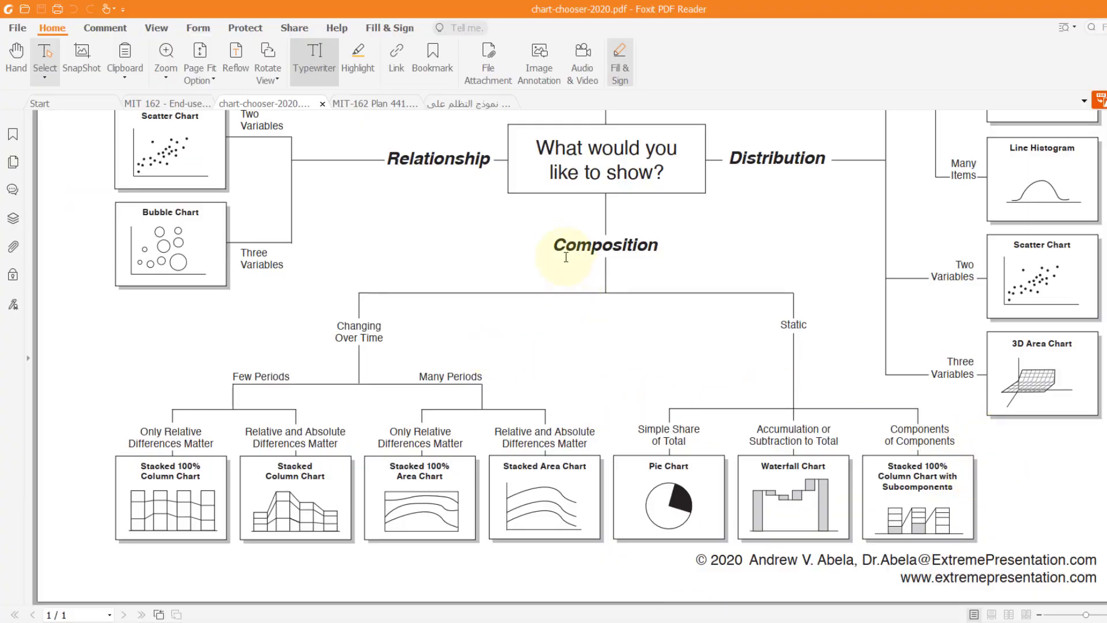
left_click_drag(554, 245, 658, 245)
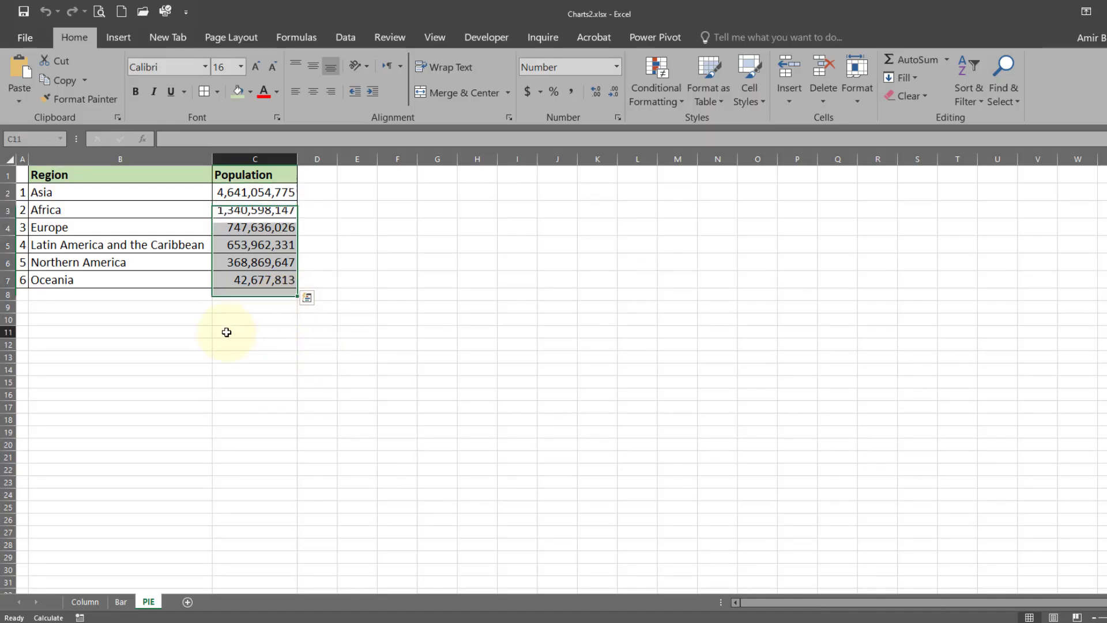
left_click(226, 332)
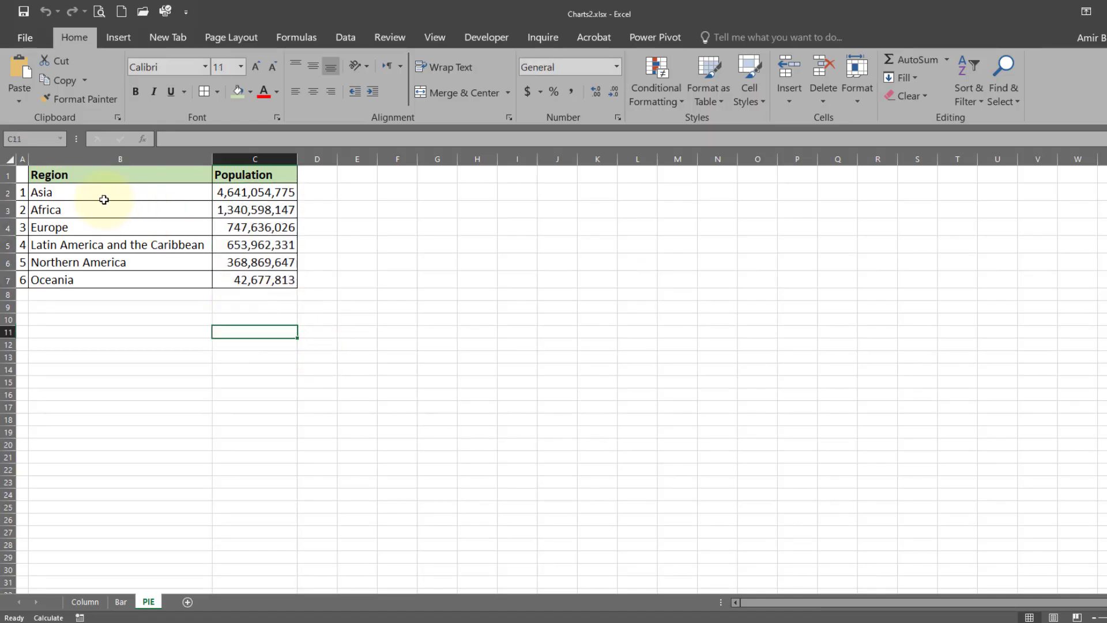
left_click_drag(232, 193, 238, 275)
left_click(251, 356)
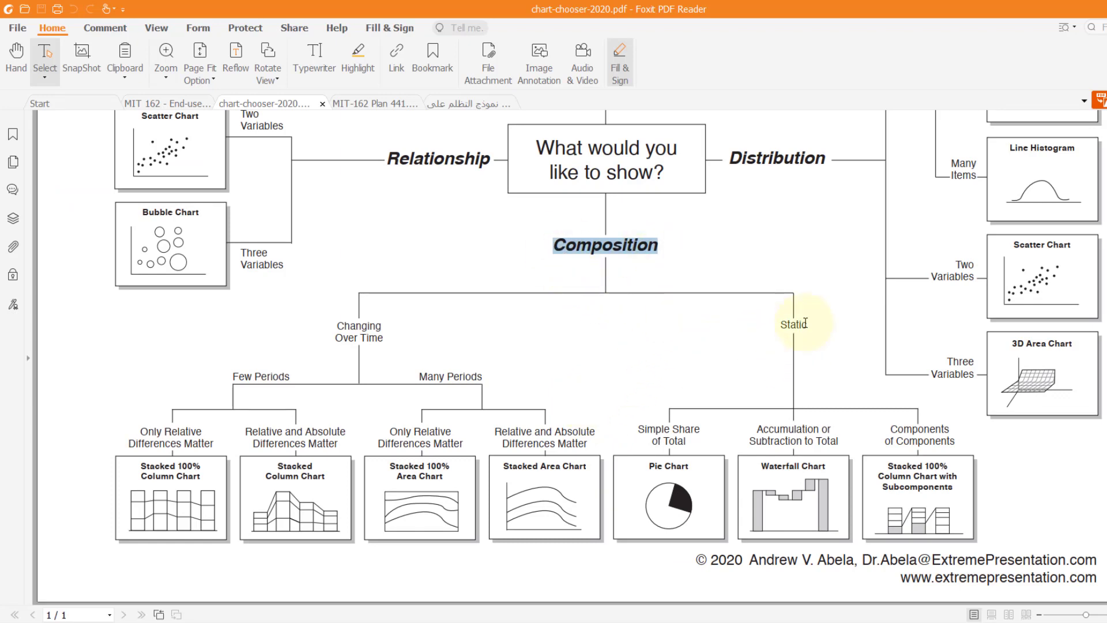
left_click_drag(781, 324, 806, 324)
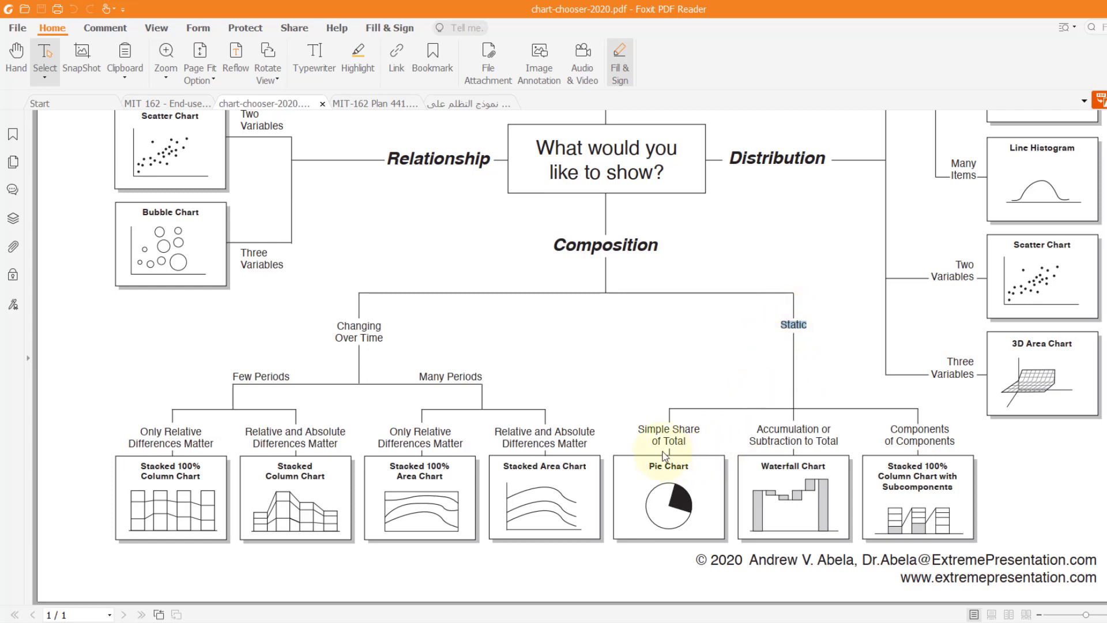
Check the Simple Share of Total branch leading to Pie Chart in chart-chooser-2020.pdf, and return to the PIE sheet in Excel.
left_click_drag(662, 429, 695, 431)
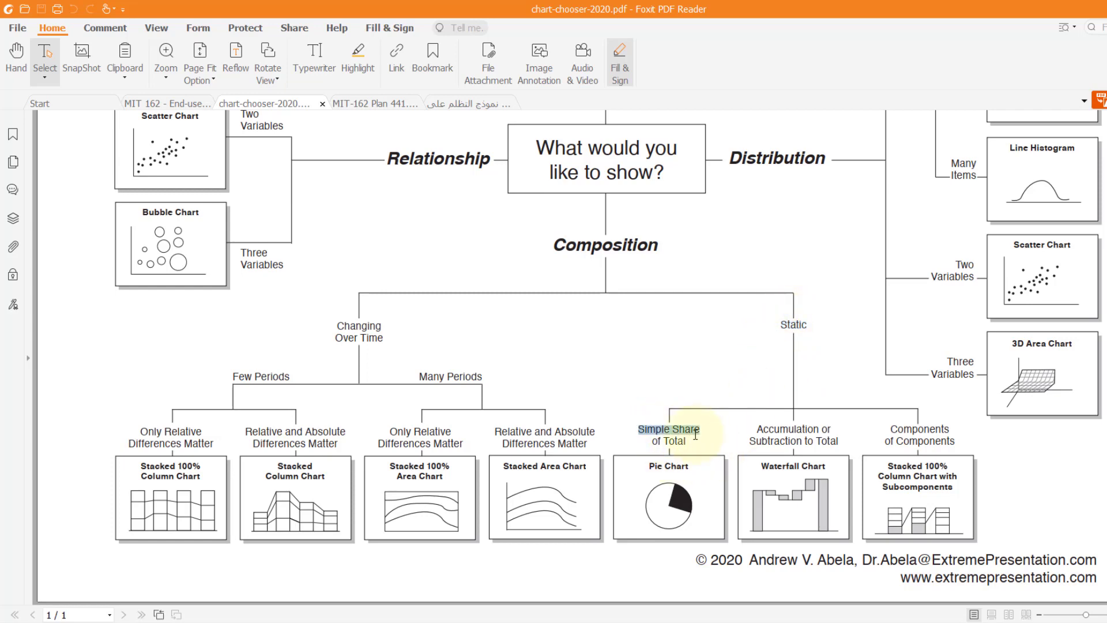
left_click(656, 441)
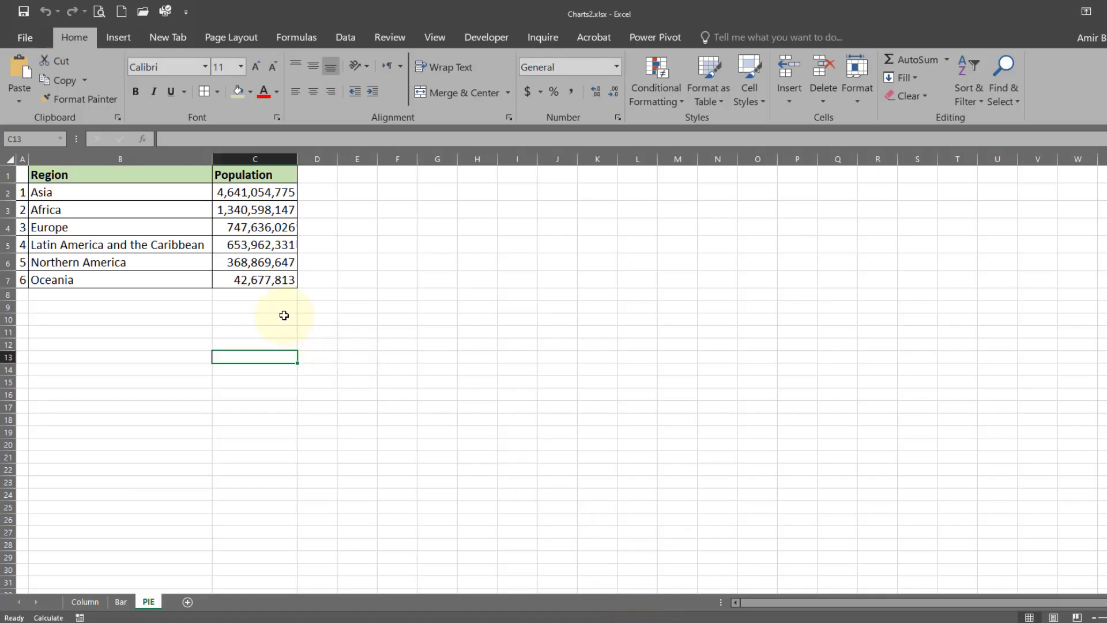
left_click(282, 308)
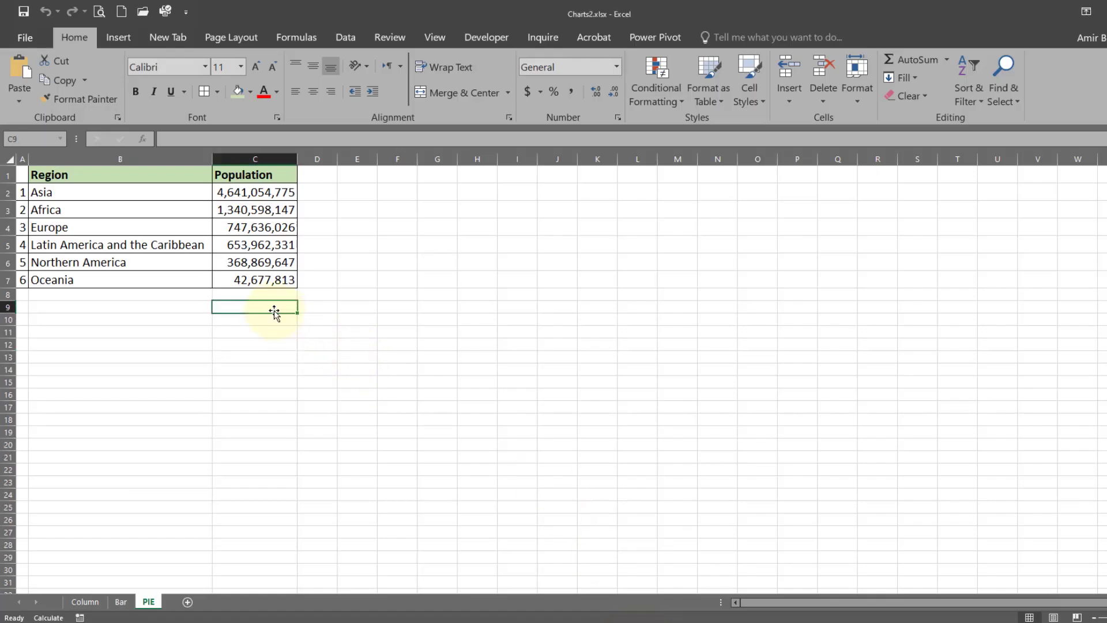
Insert a standard 2-D pie chart from the Region and Population data in B1:C7.
left_click(73, 181)
left_click_drag(75, 183, 254, 280)
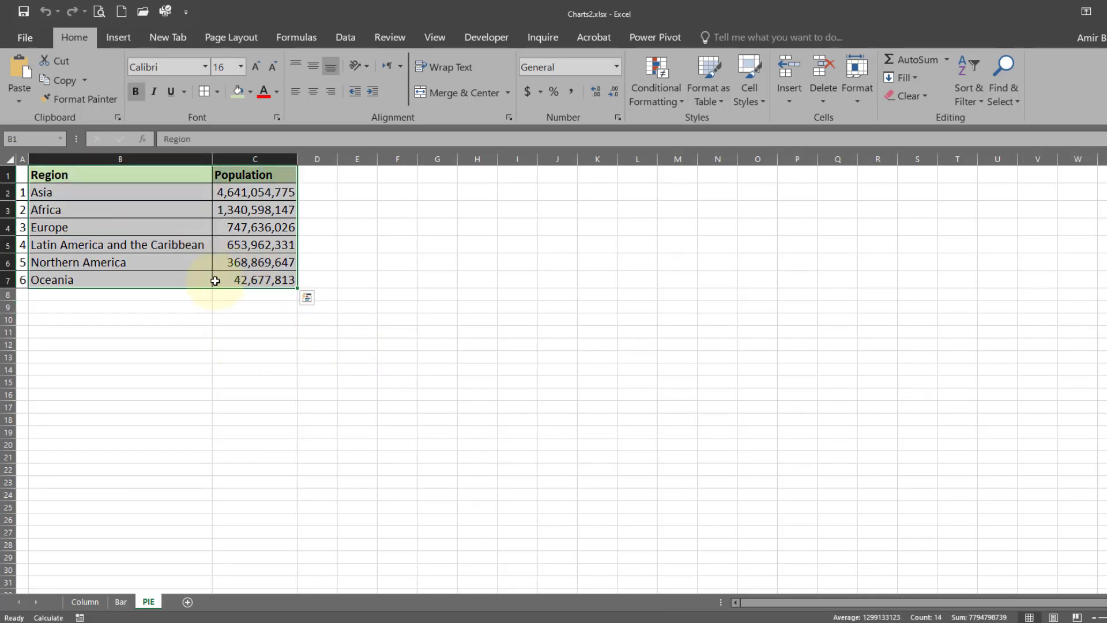
left_click(119, 37)
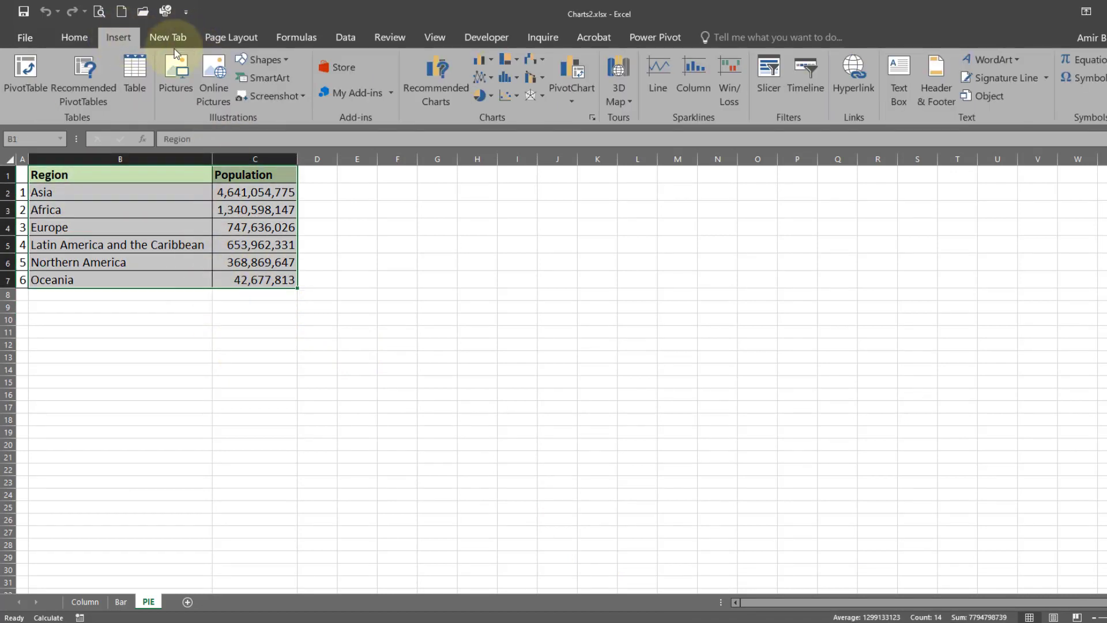
left_click(444, 79)
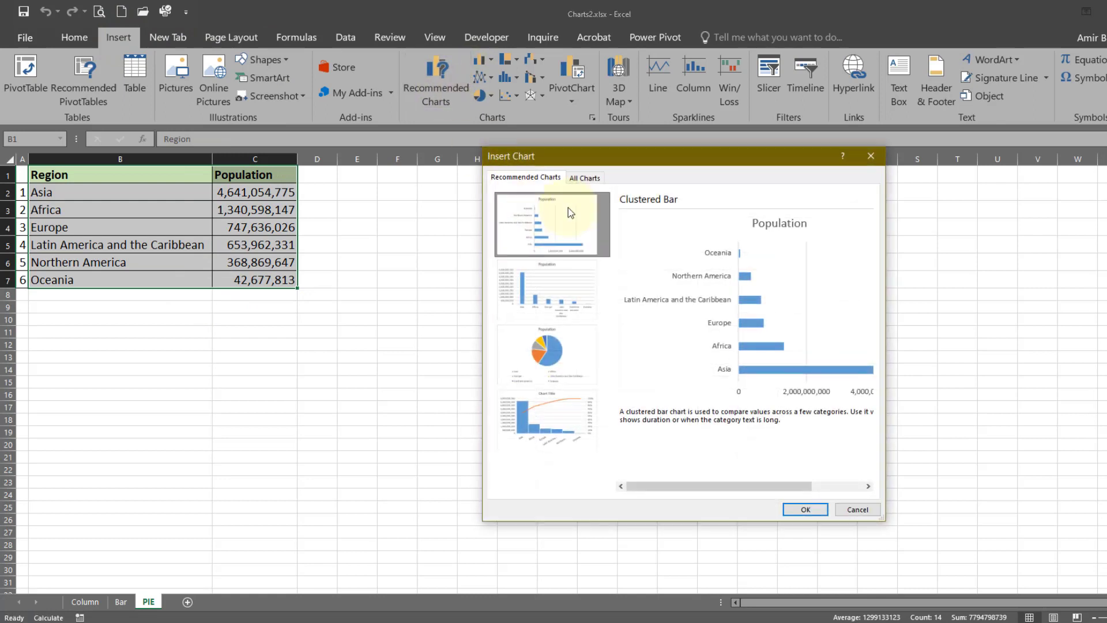
left_click(584, 178)
left_click(513, 262)
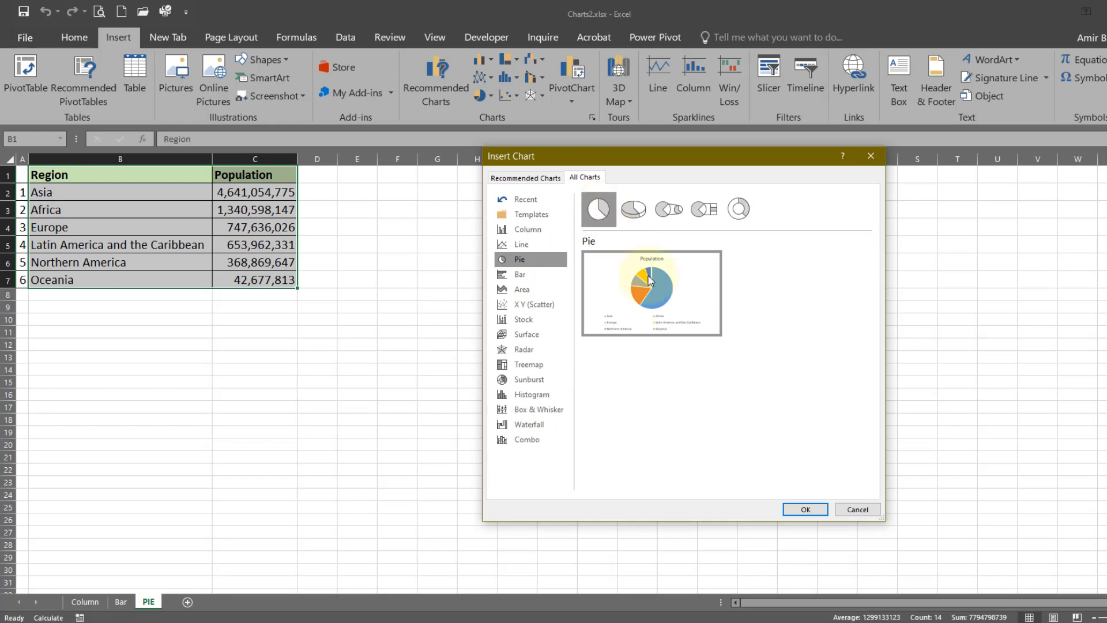
left_click(798, 514)
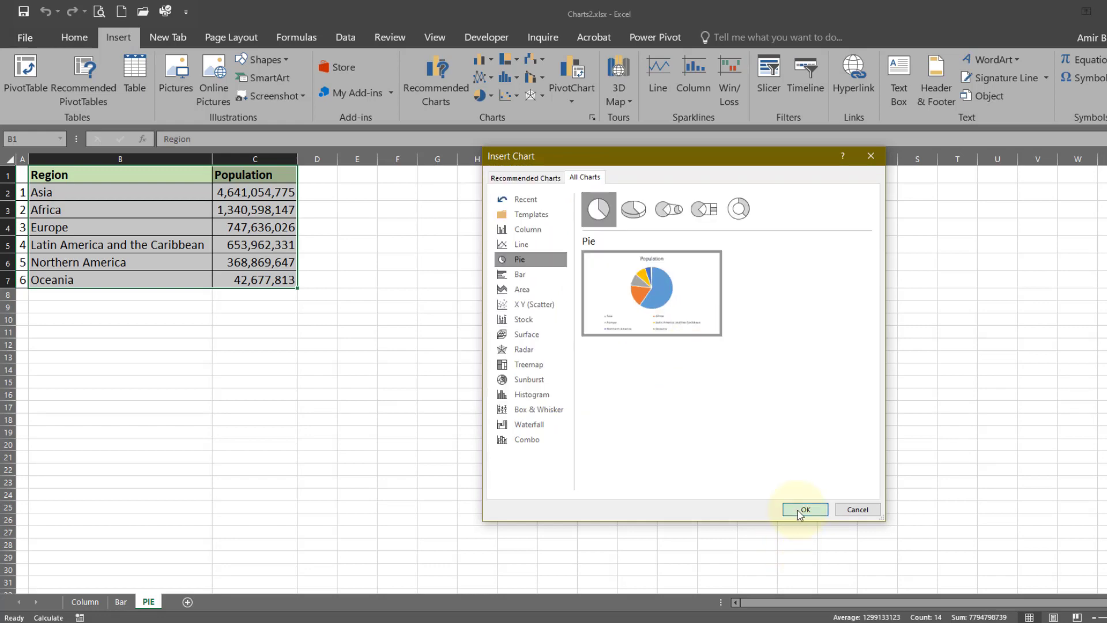
Place the pie chart beside the data table and enlarge it to cover about D2 to P28.
left_click_drag(529, 324, 394, 250)
left_click_drag(625, 398, 708, 473)
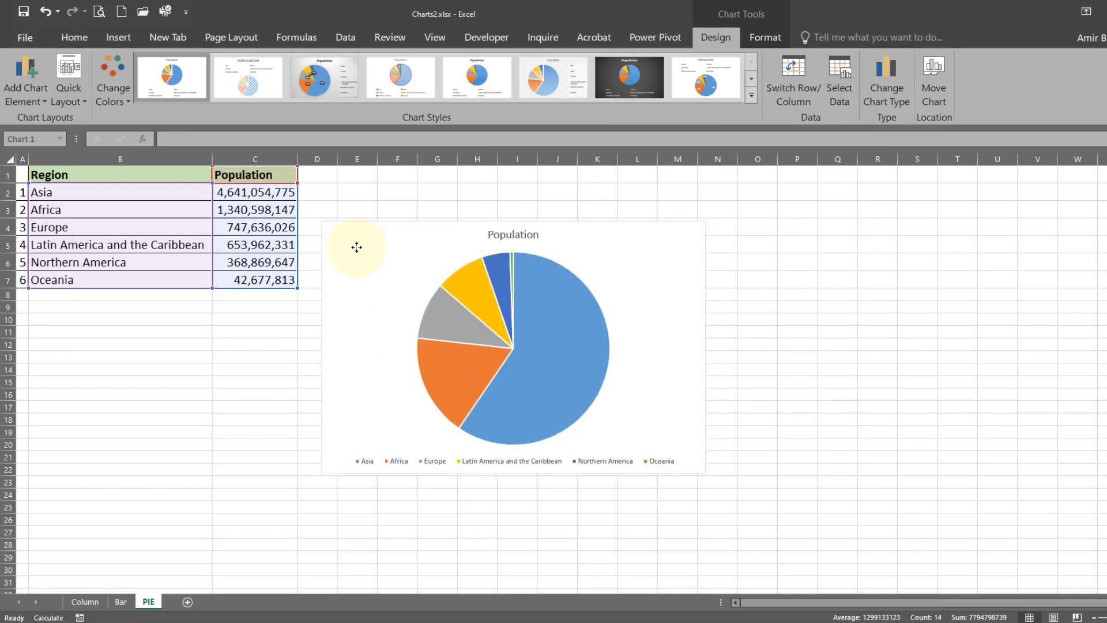
left_click_drag(362, 252, 348, 229)
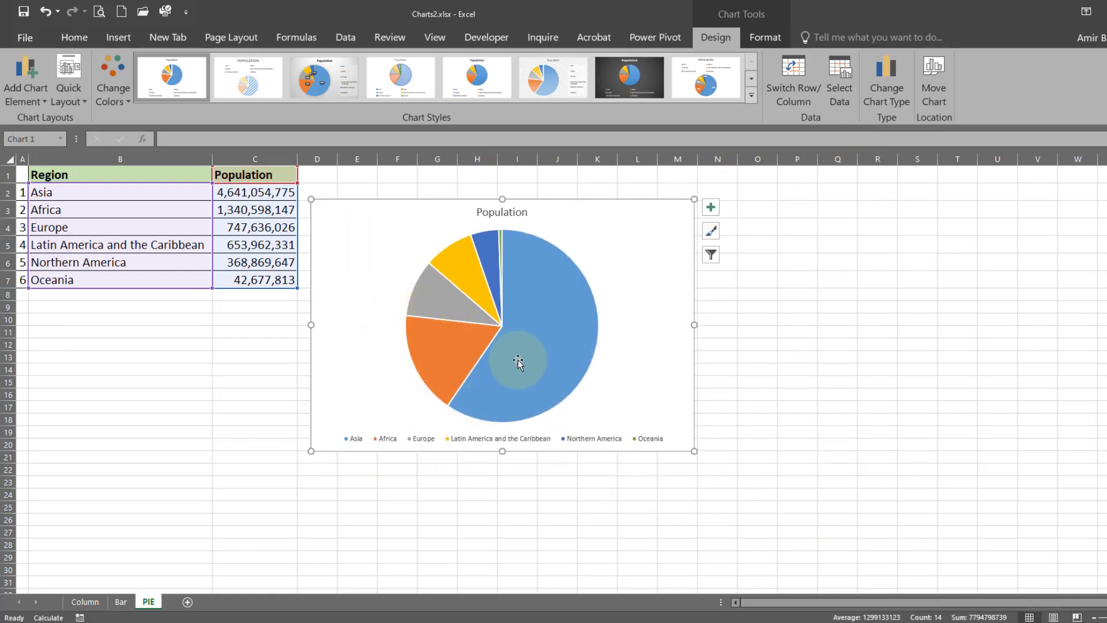
left_click(525, 341)
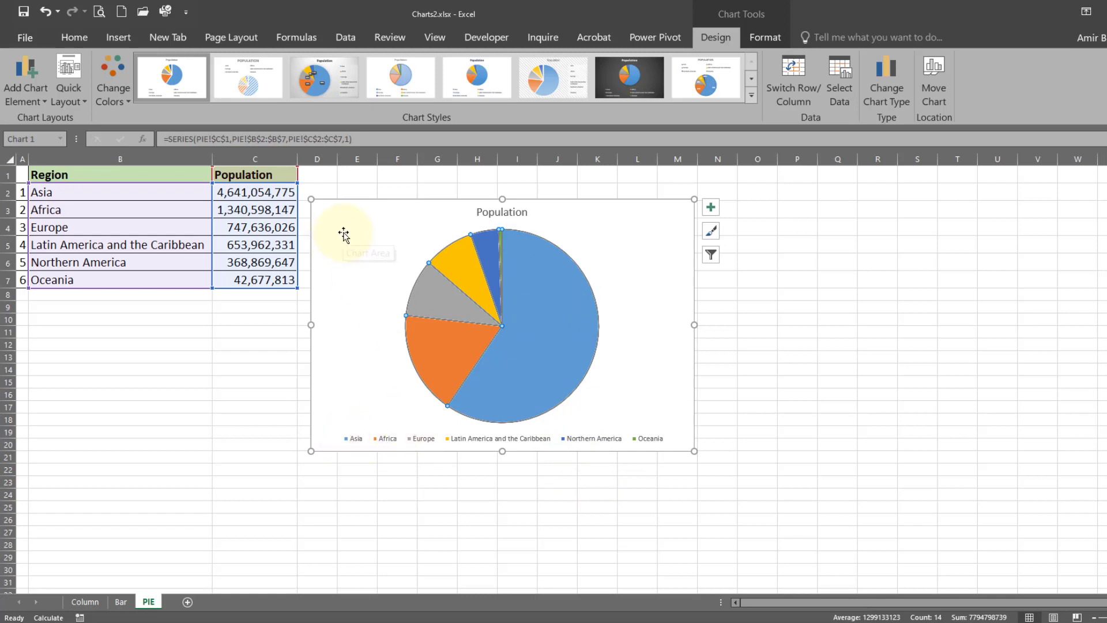
mouse_move(343, 227)
left_mouse_down()
mouse_move(332, 204)
mouse_move(348, 215)
mouse_move(334, 232)
mouse_move(349, 220)
left_mouse_up()
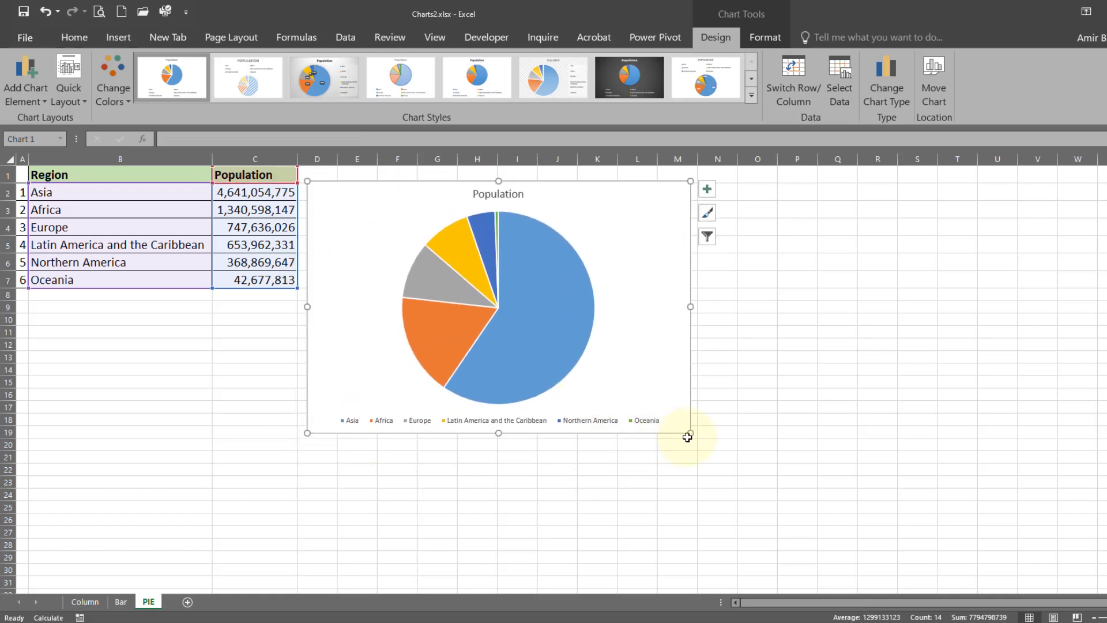
left_click_drag(690, 433, 800, 545)
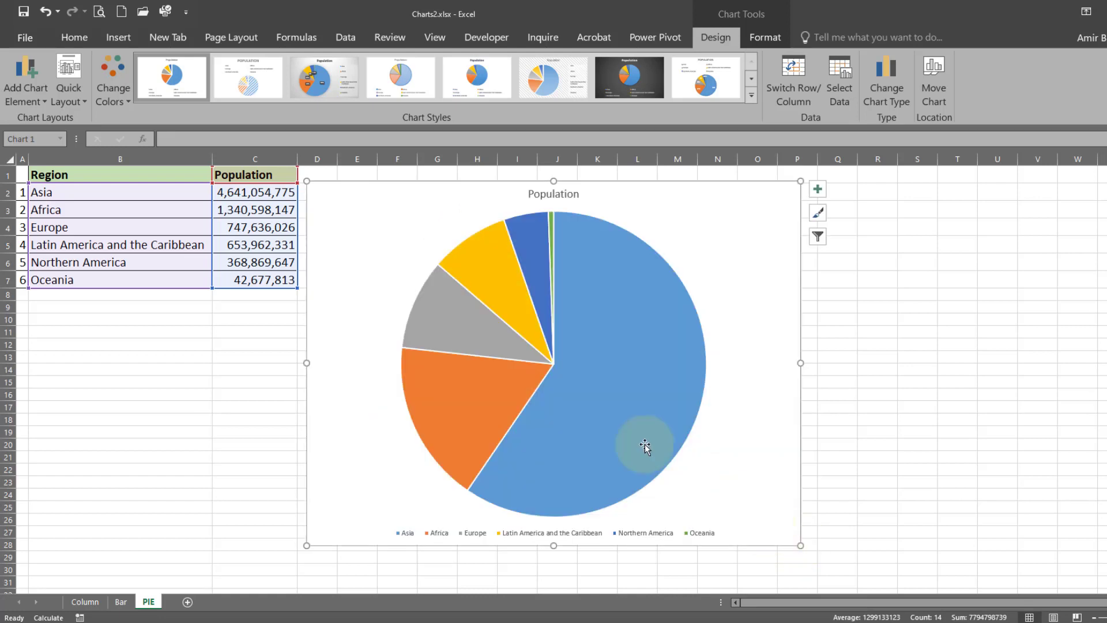
Increase the font size of the pie chart's legend to 12.
left_click(434, 531)
left_click(74, 37)
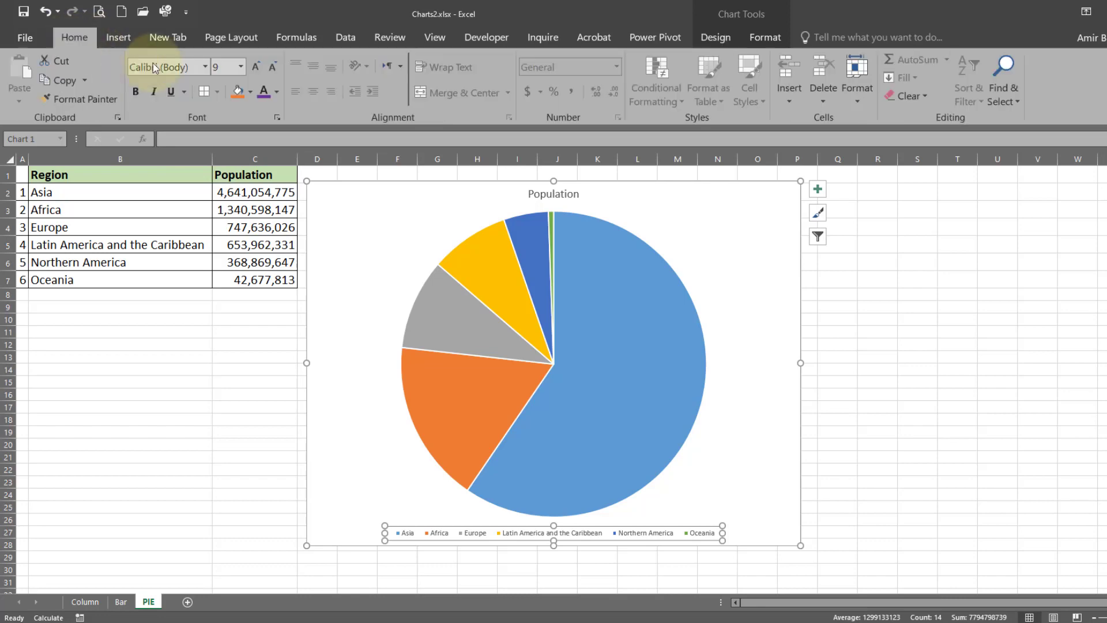
left_click(253, 66)
left_click(252, 66)
left_click(252, 66)
left_click(252, 66)
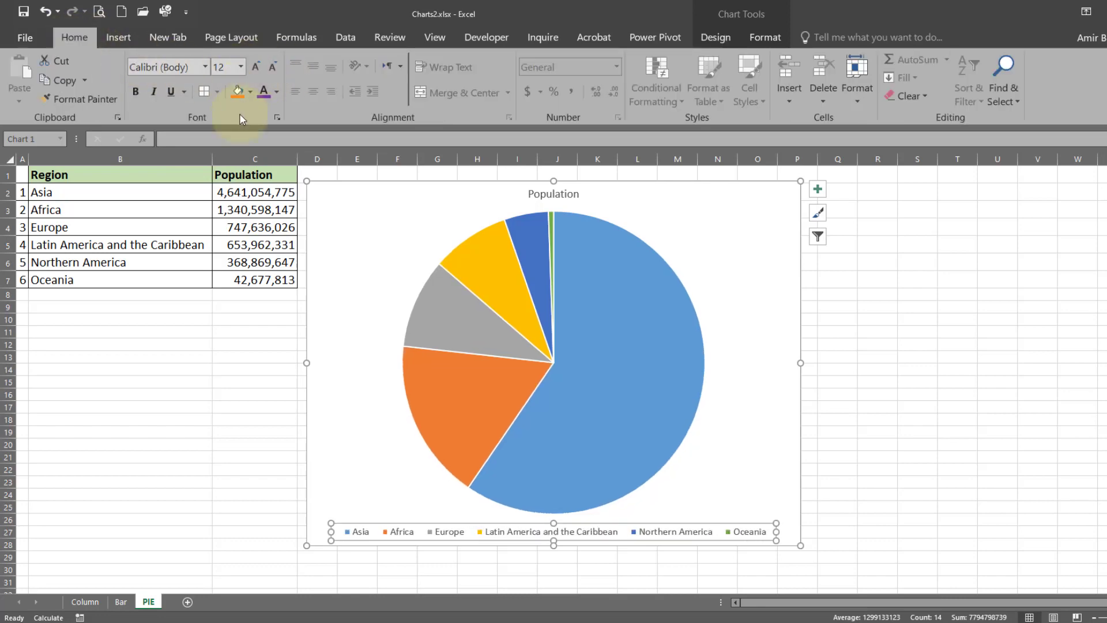
Move the pie chart's legend to the right side of the chart.
left_click(716, 37)
left_click(361, 216)
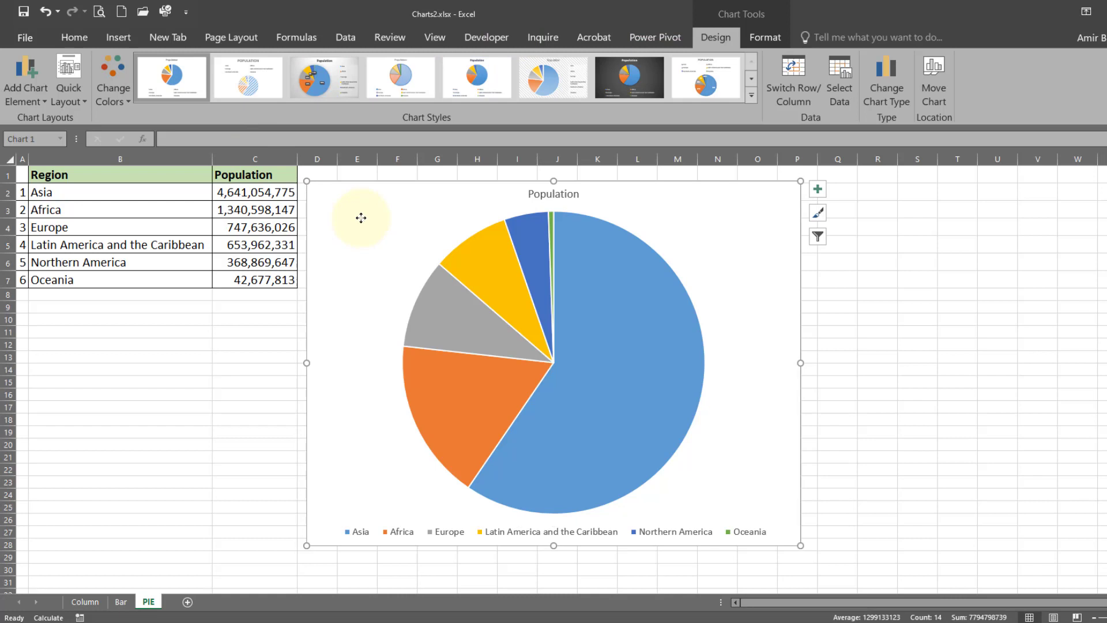
left_click(44, 81)
mouse_move(69, 186)
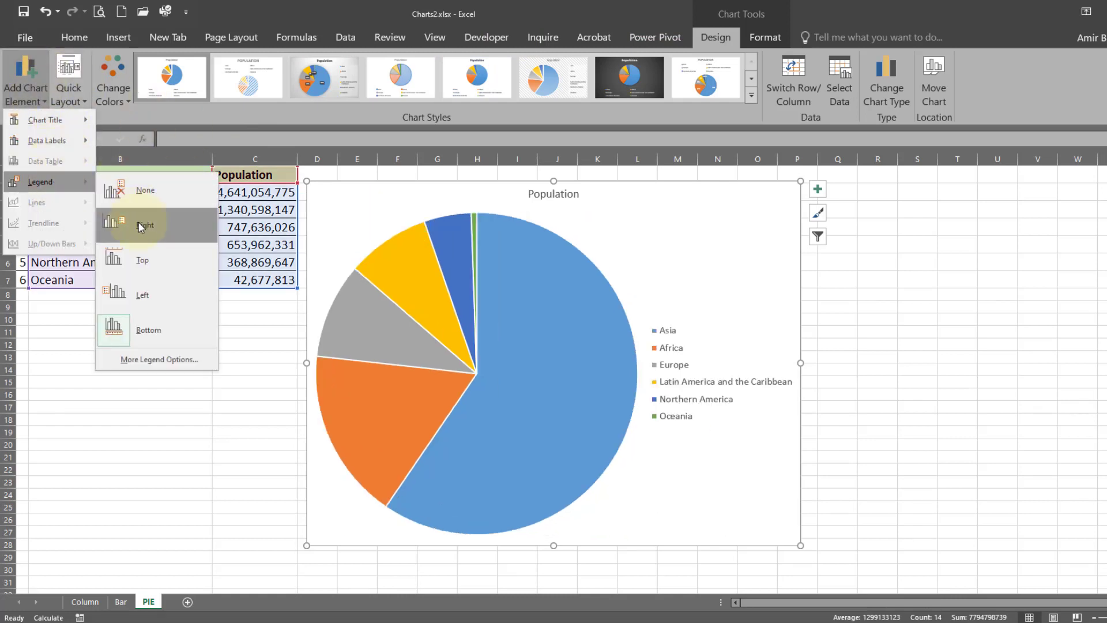
left_click(140, 226)
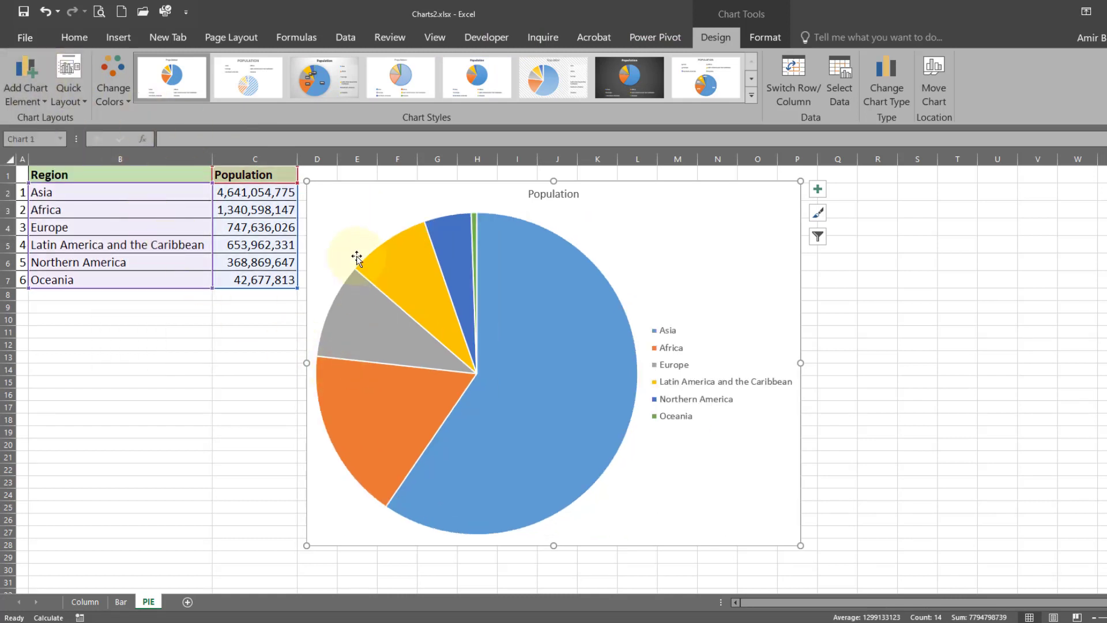
Add data labels to the pie chart as Data Callouts and select them.
left_click(30, 91)
mouse_move(48, 147)
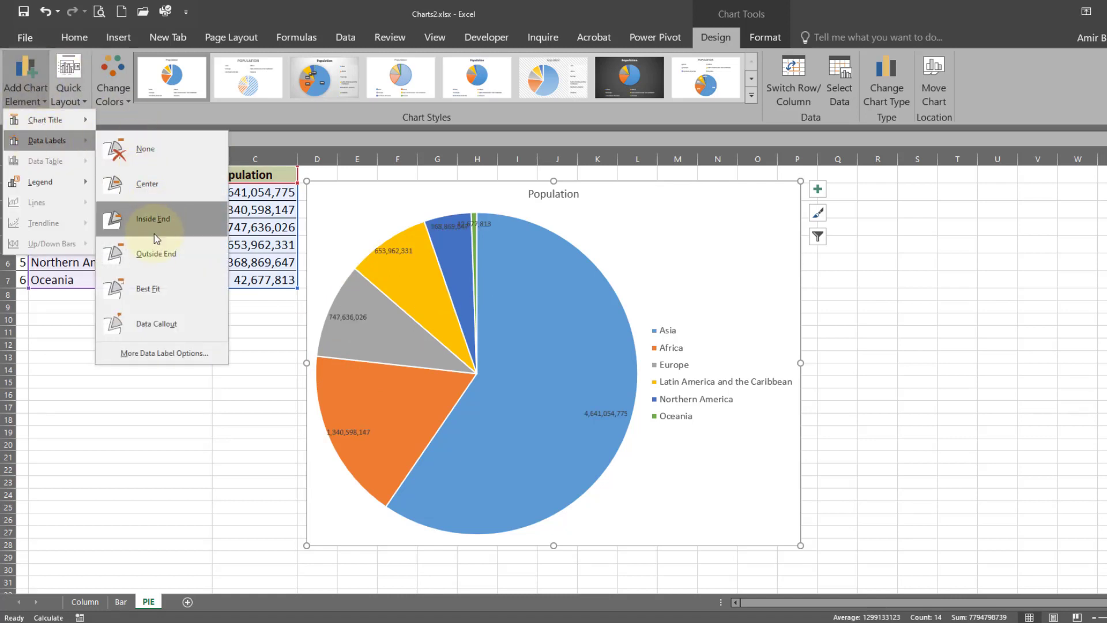
left_click(157, 324)
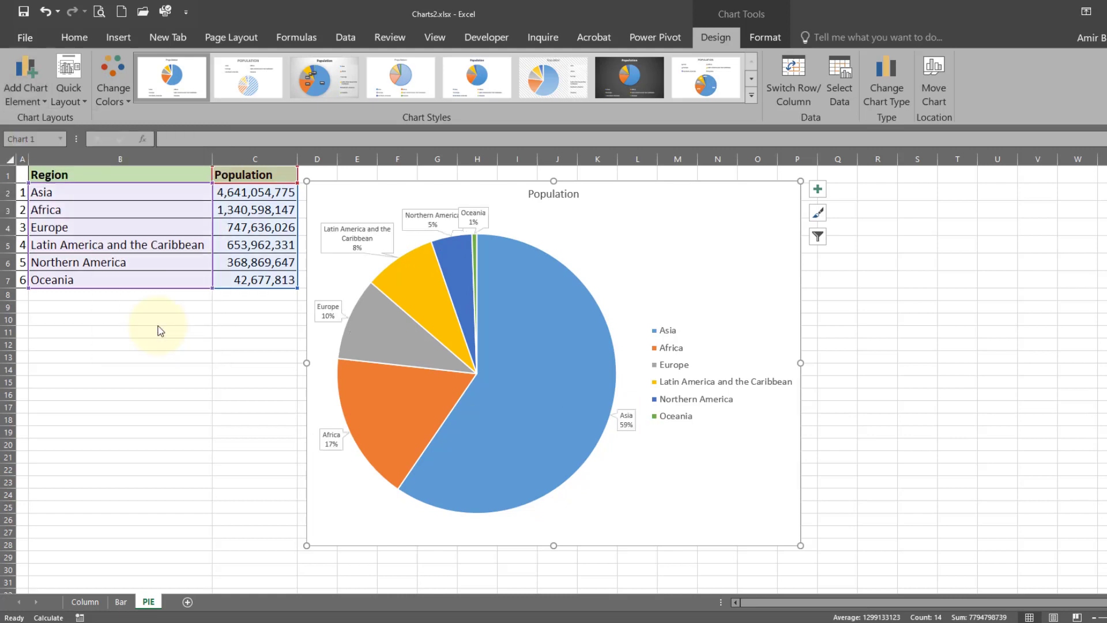
left_click(628, 425)
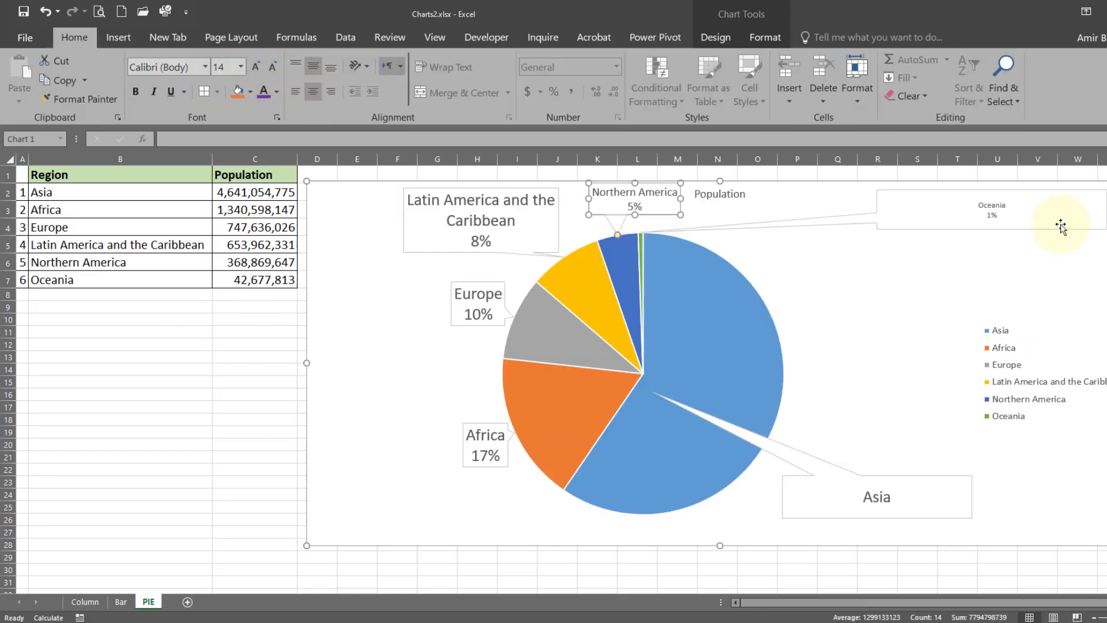
Increase the Oceania callout's font size to 24 and enlarge its box to fit the text.
left_click(1004, 228)
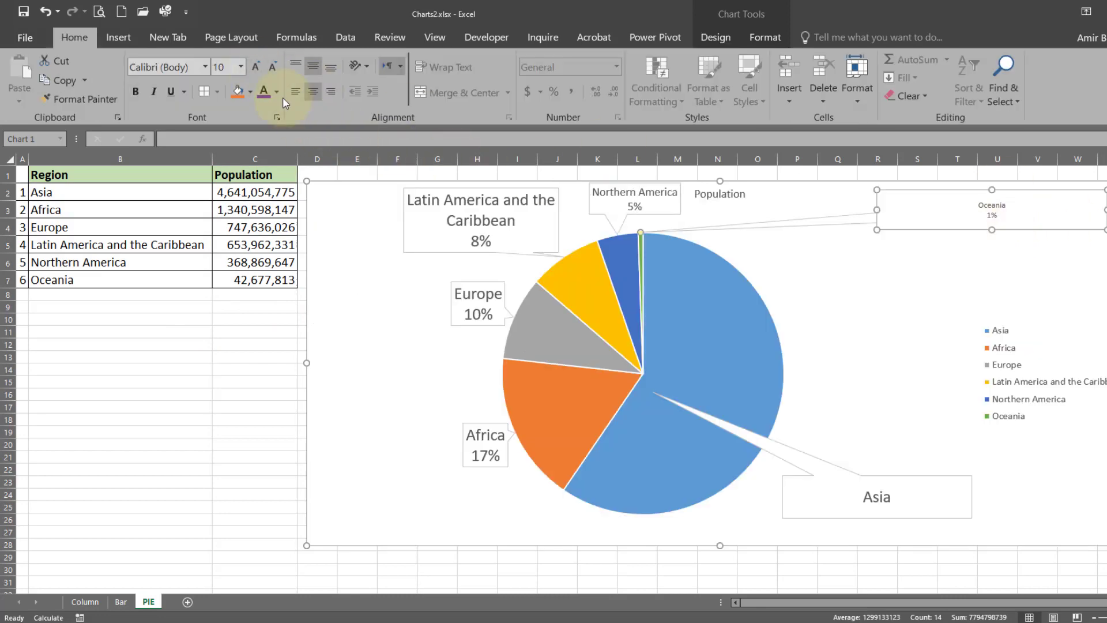
left_click(259, 65)
left_click(258, 65)
left_click(258, 64)
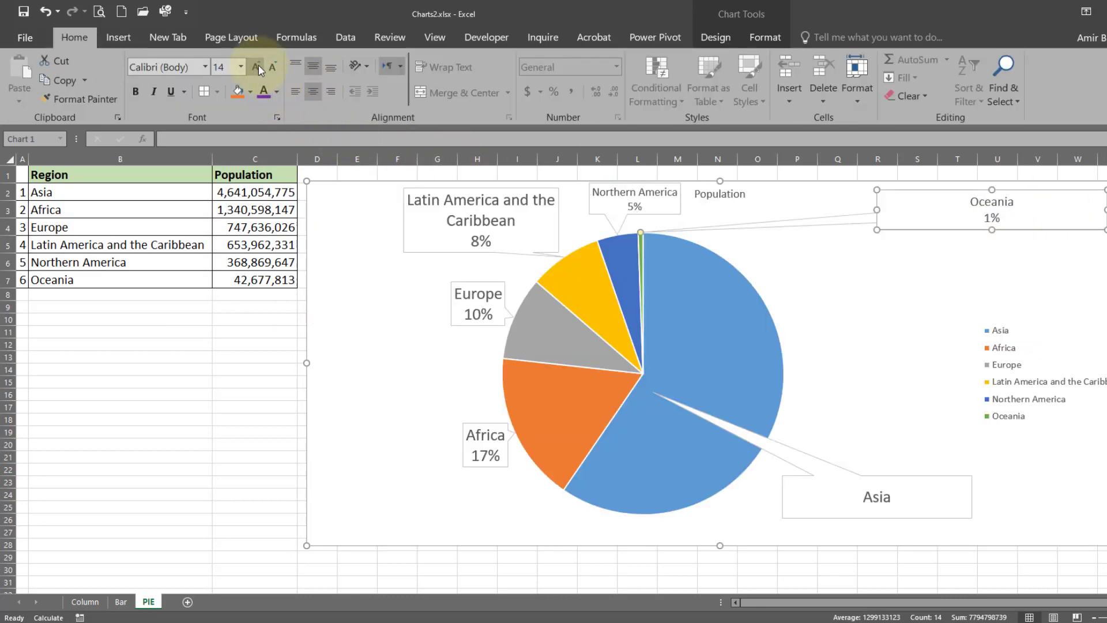
left_click(258, 65)
left_click(258, 65)
left_click(259, 65)
left_click(259, 64)
left_click(259, 65)
left_click_drag(999, 235, 998, 296)
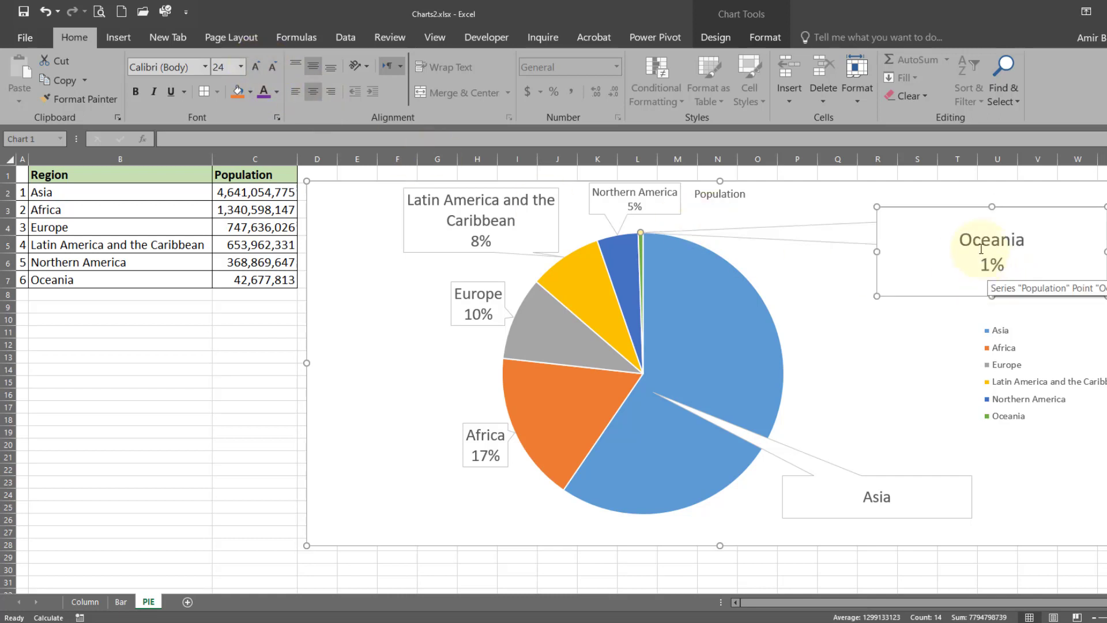
left_click(873, 349)
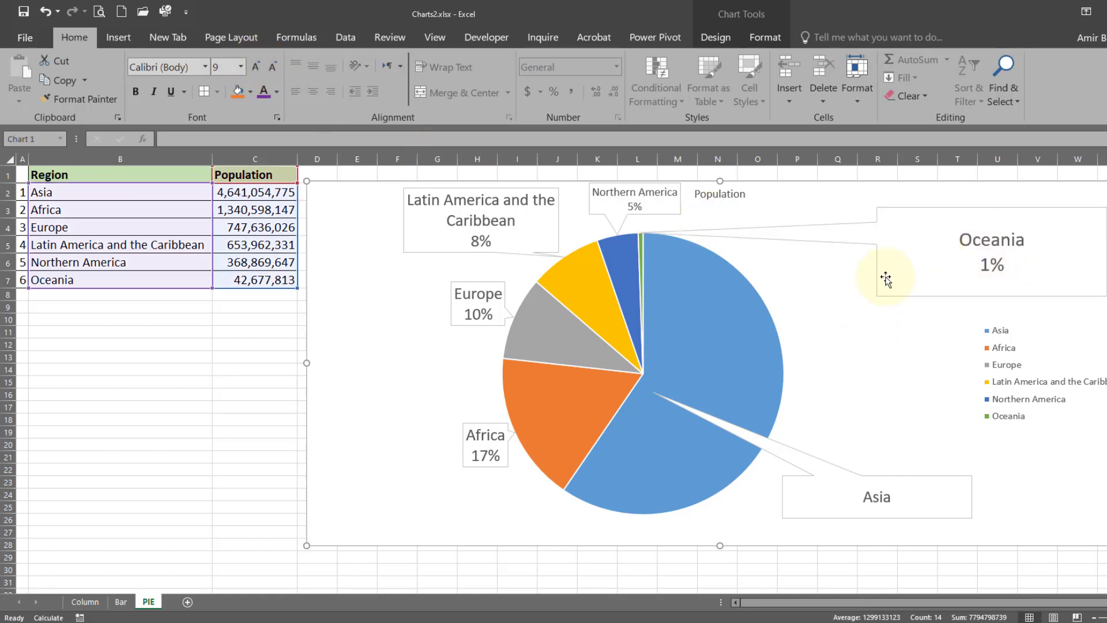
Make the Asia callout box taller so that it fits both the region name and the percentage.
left_click(745, 362)
left_click(827, 368)
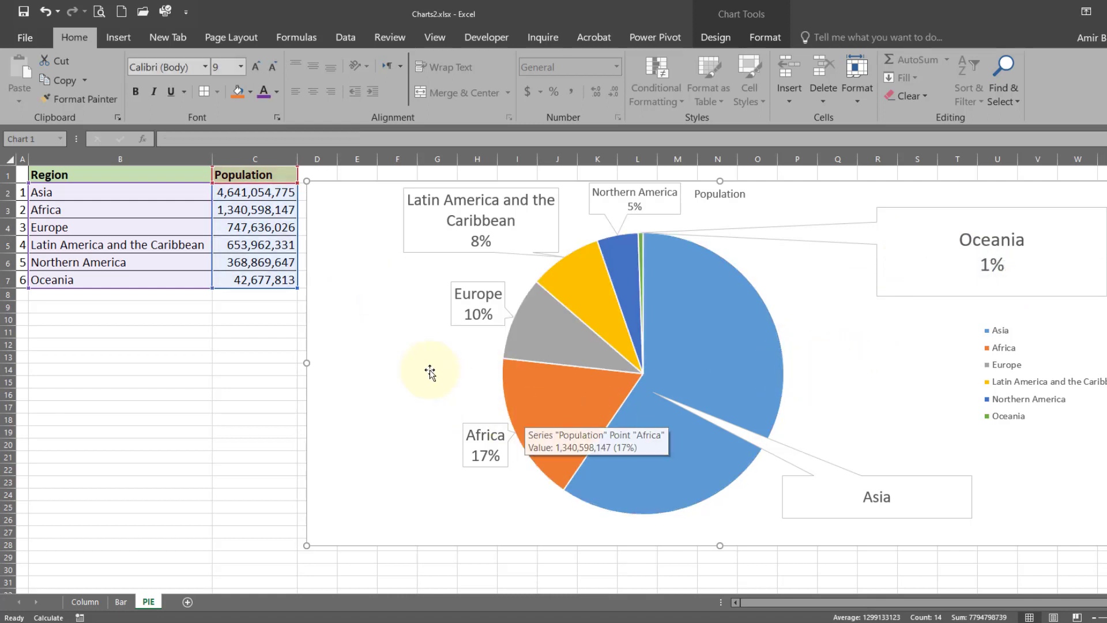
left_click(877, 484)
left_click_drag(897, 489, 877, 383)
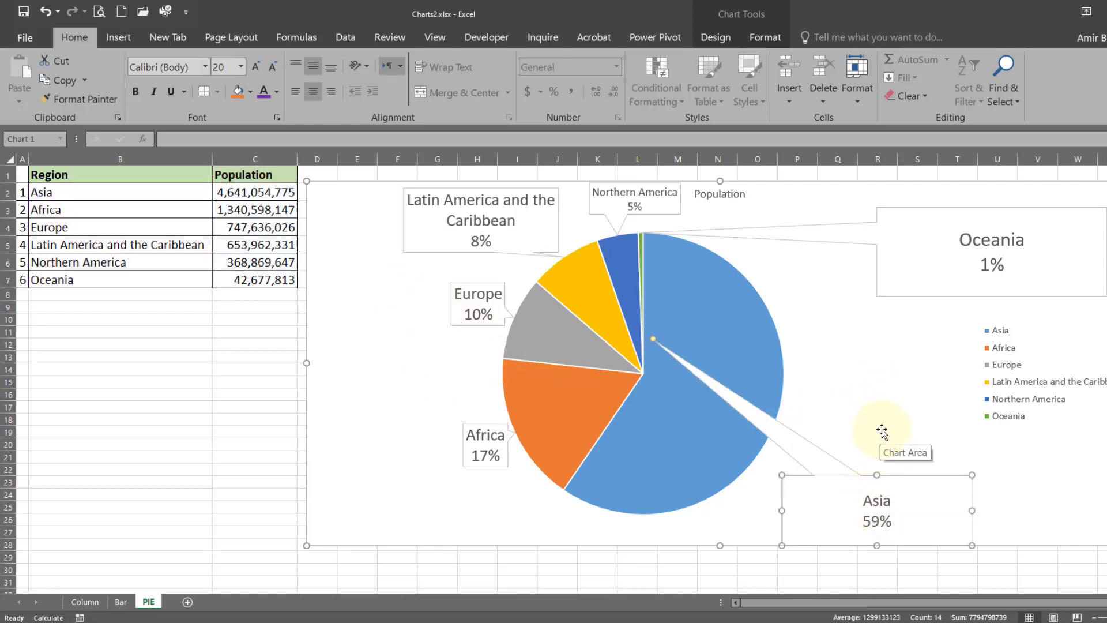
left_click(840, 373)
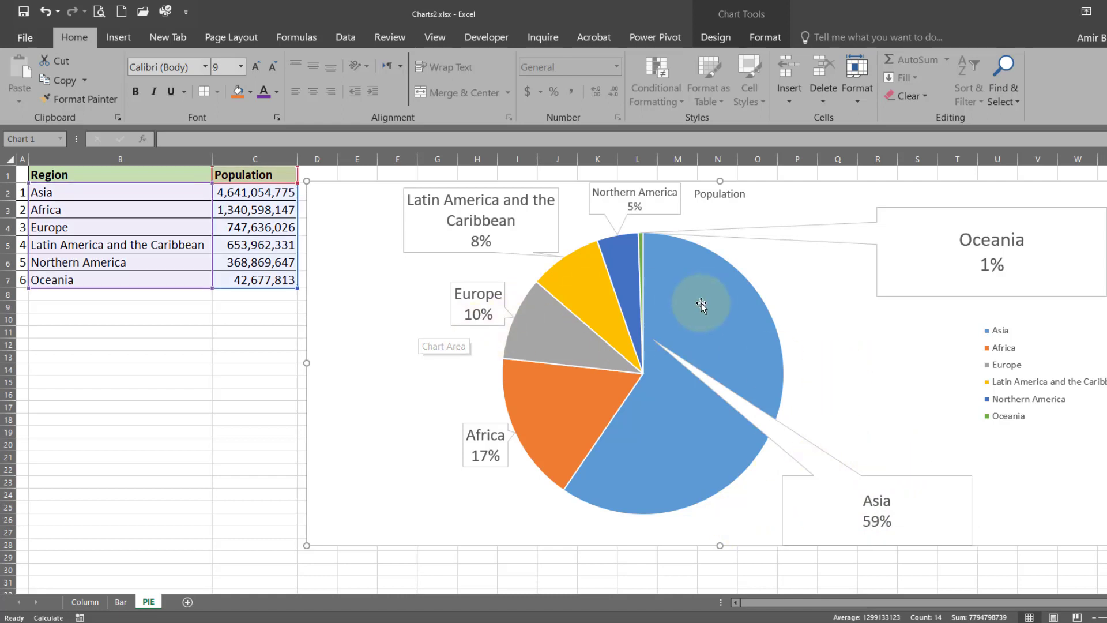
Increase the font size of the pie chart's legend to 18.
left_click(1000, 340)
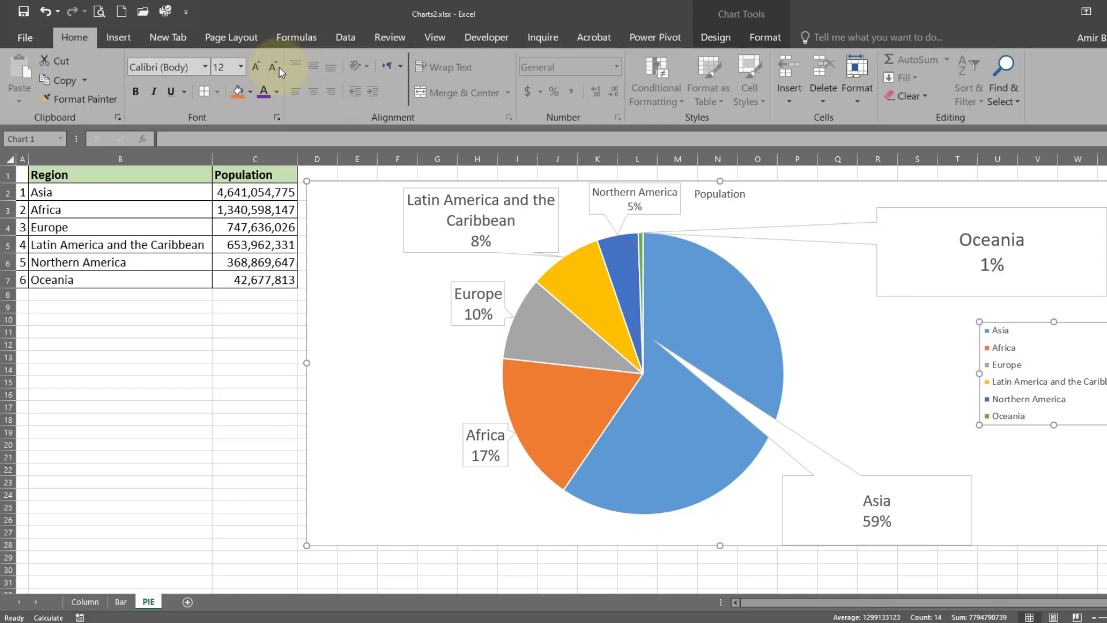
left_click(262, 66)
left_click(262, 65)
left_click(262, 66)
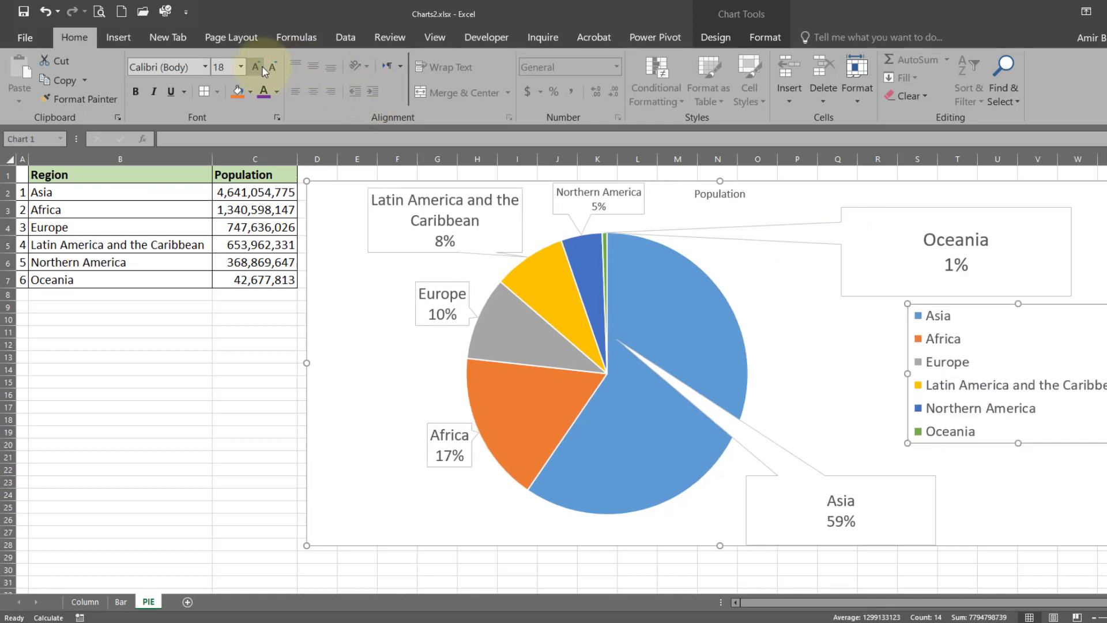
left_click(778, 319)
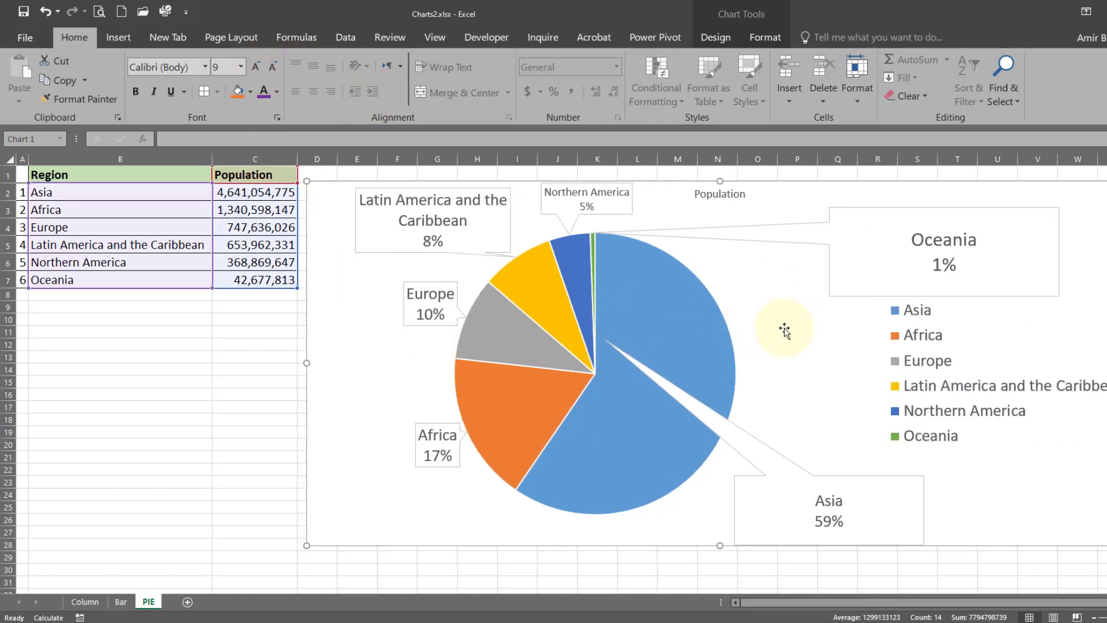
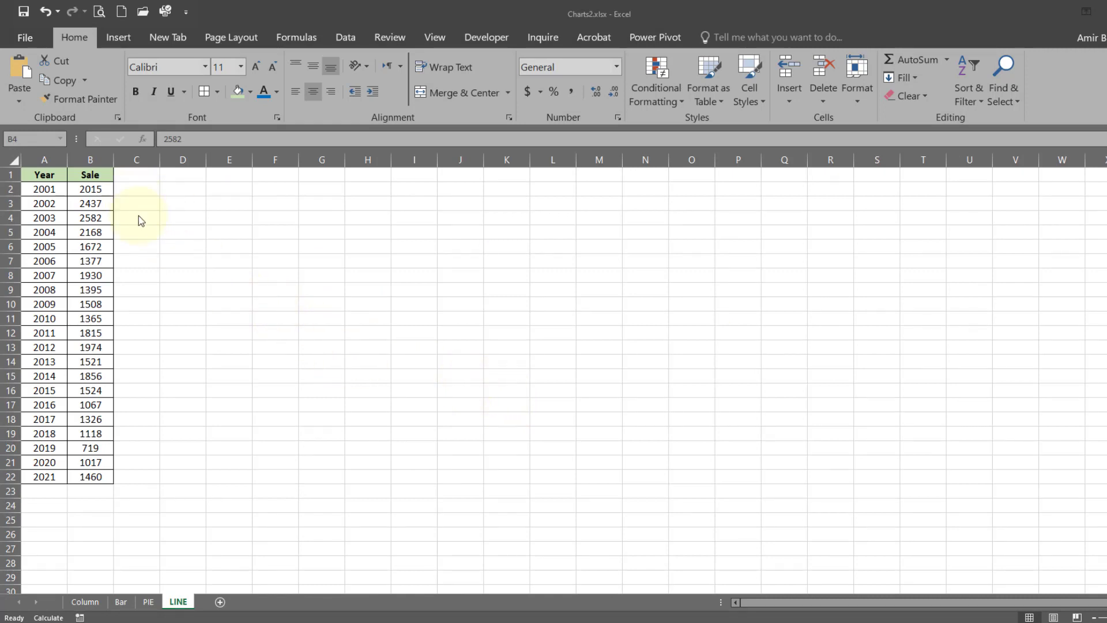
Insert a Line with Markers chart from the Year and Sale table A1:B22, using the version that plots only the Sale series.
left_click_drag(44, 175, 82, 294)
left_click(82, 294)
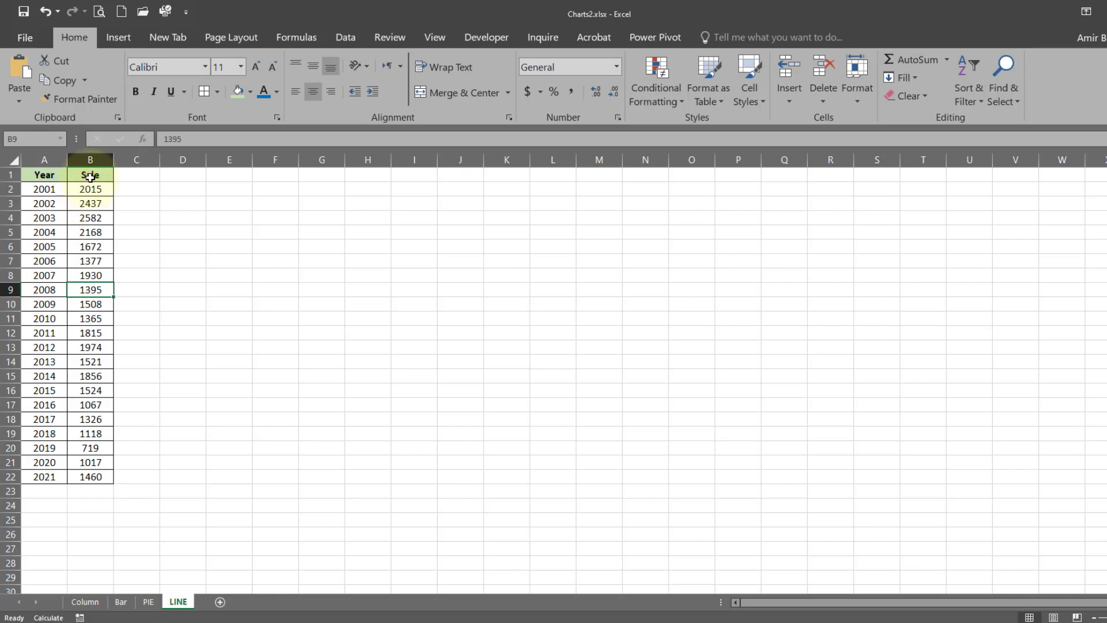
left_click_drag(32, 175, 81, 472)
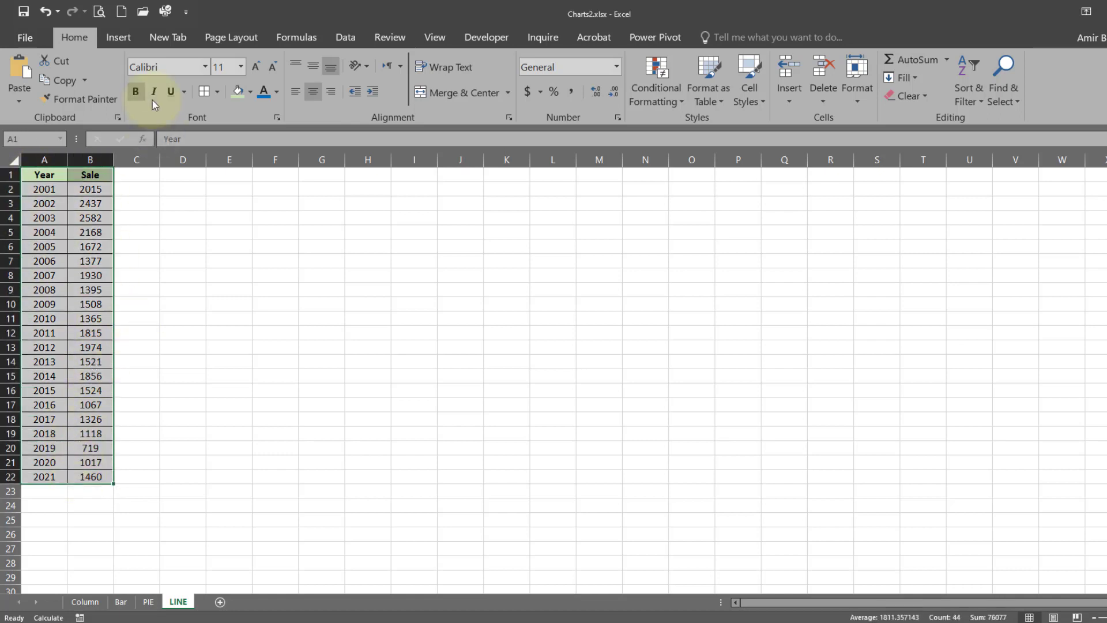
left_click(119, 39)
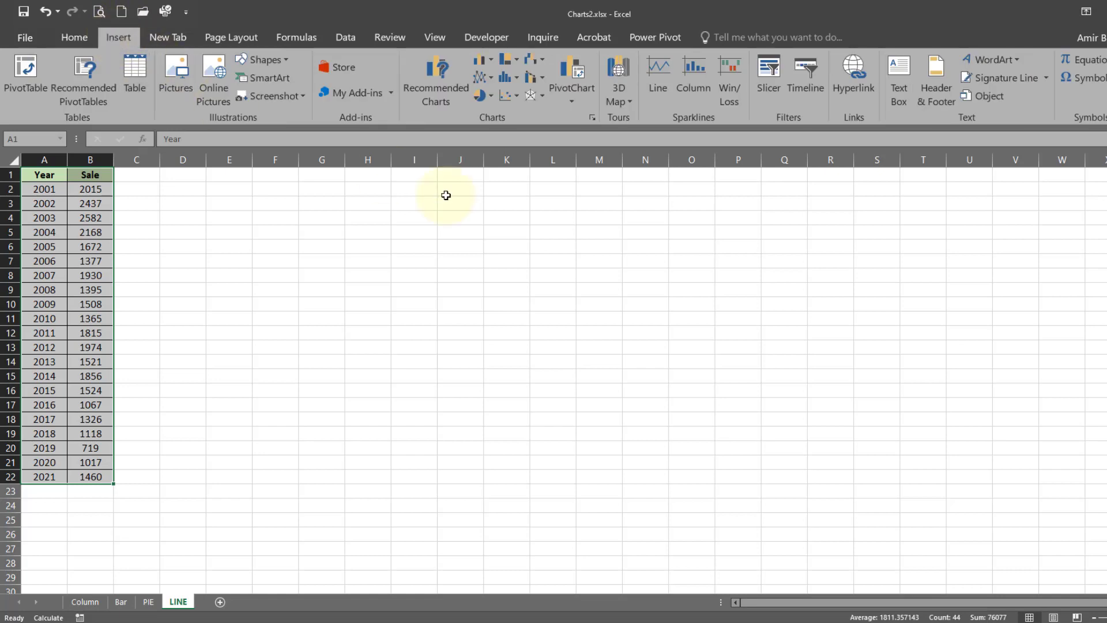
left_click(441, 88)
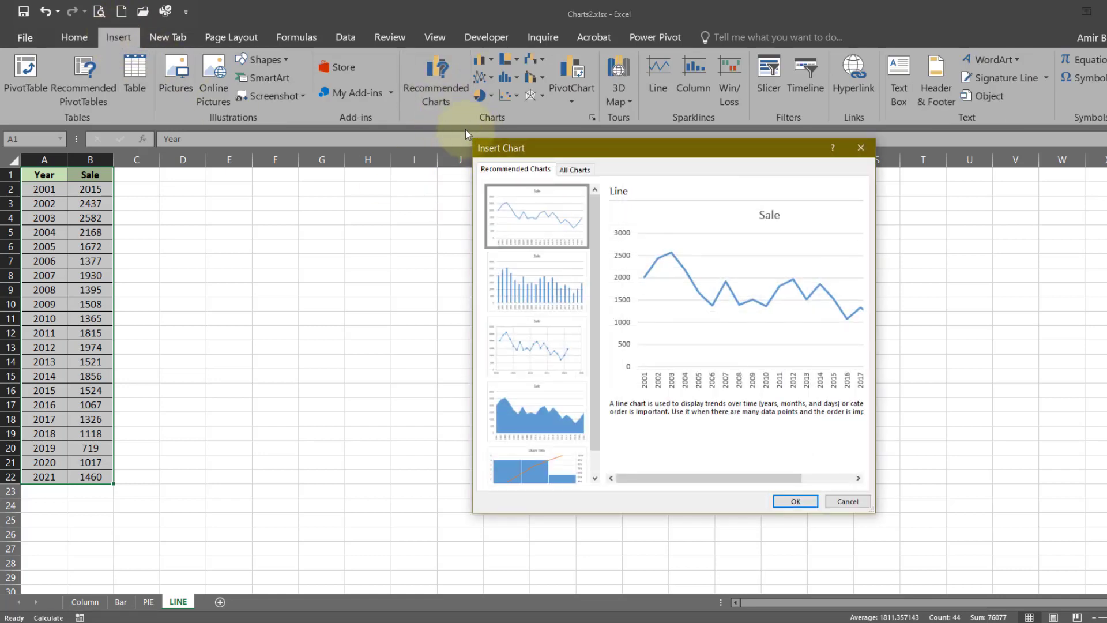
left_click(576, 169)
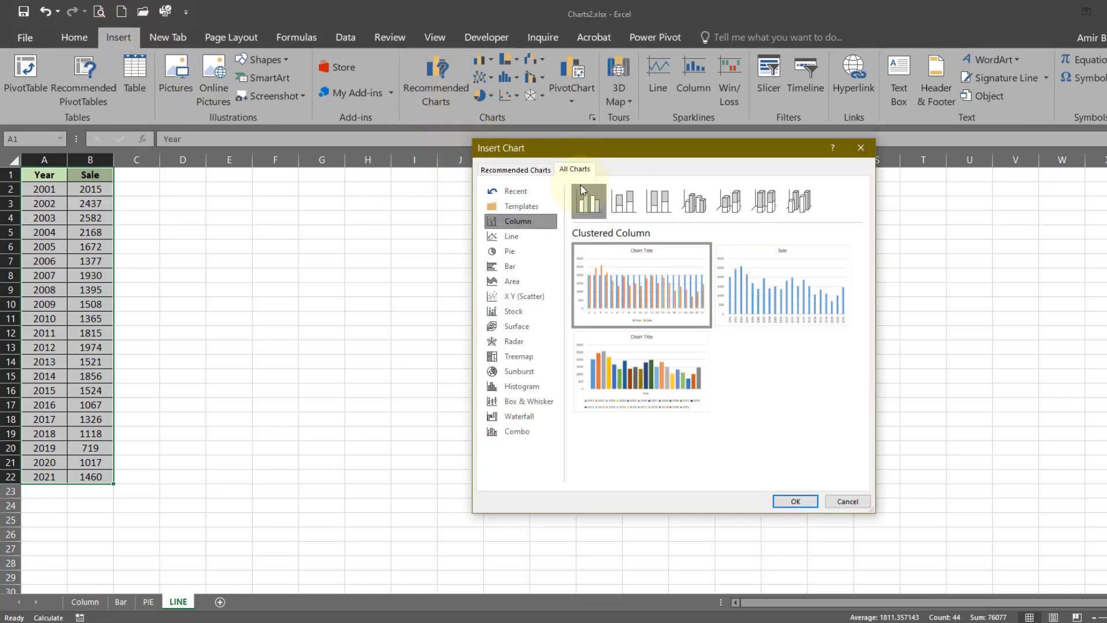
left_click(515, 237)
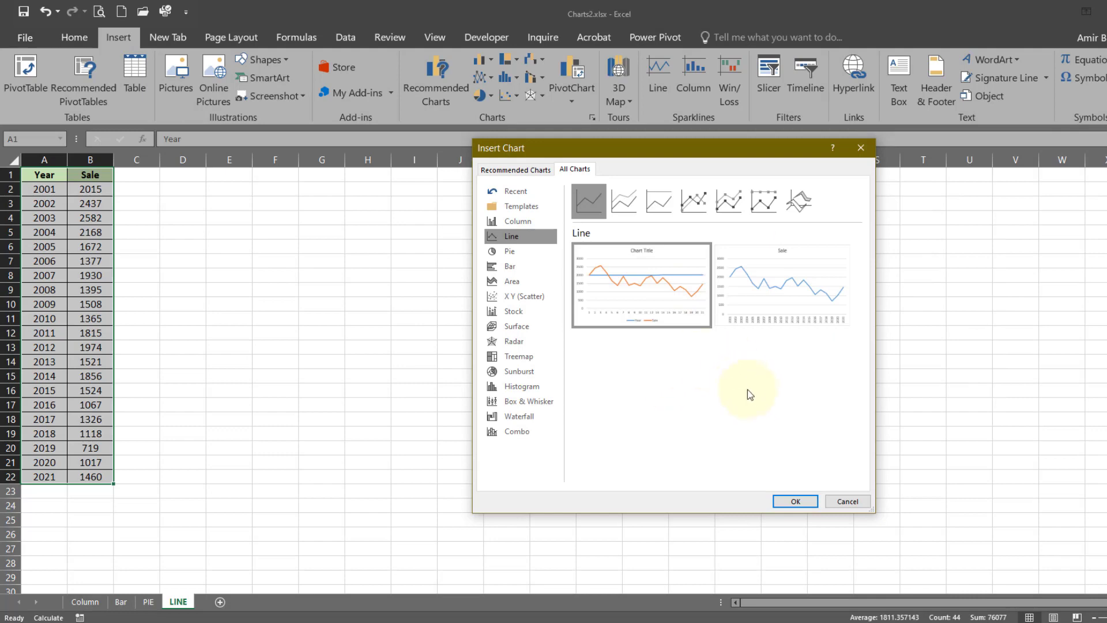
left_click(691, 198)
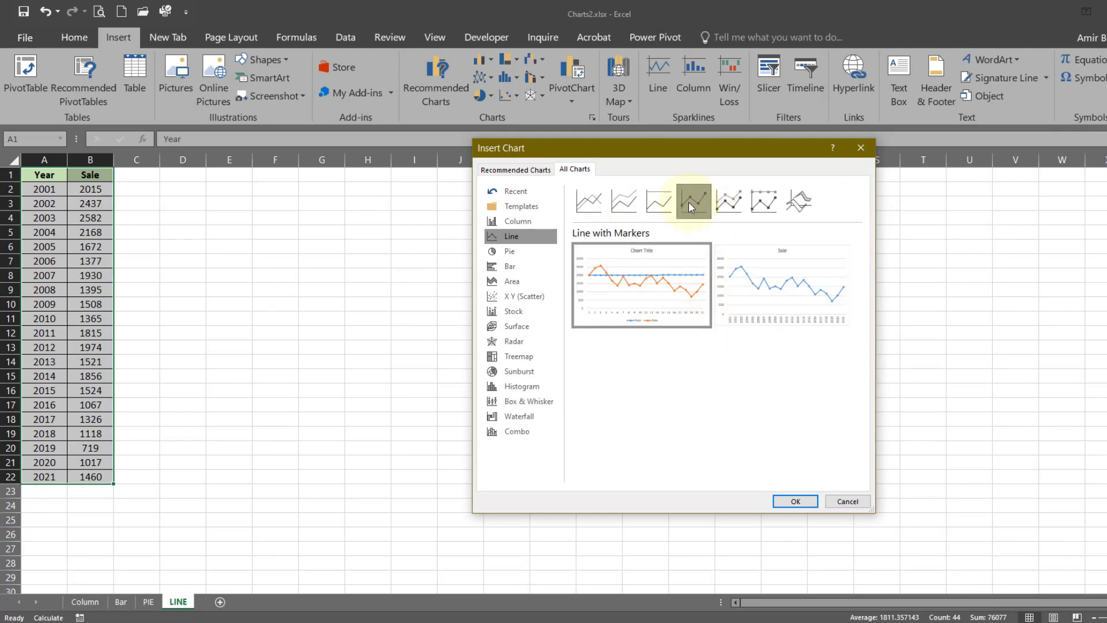
mouse_move(777, 301)
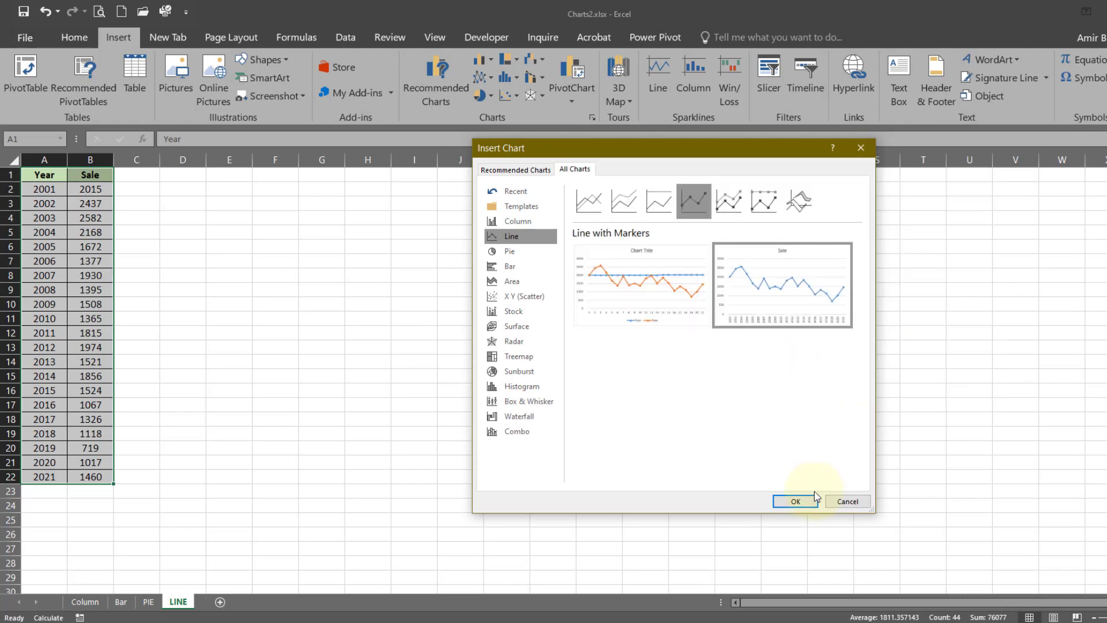
left_click(796, 502)
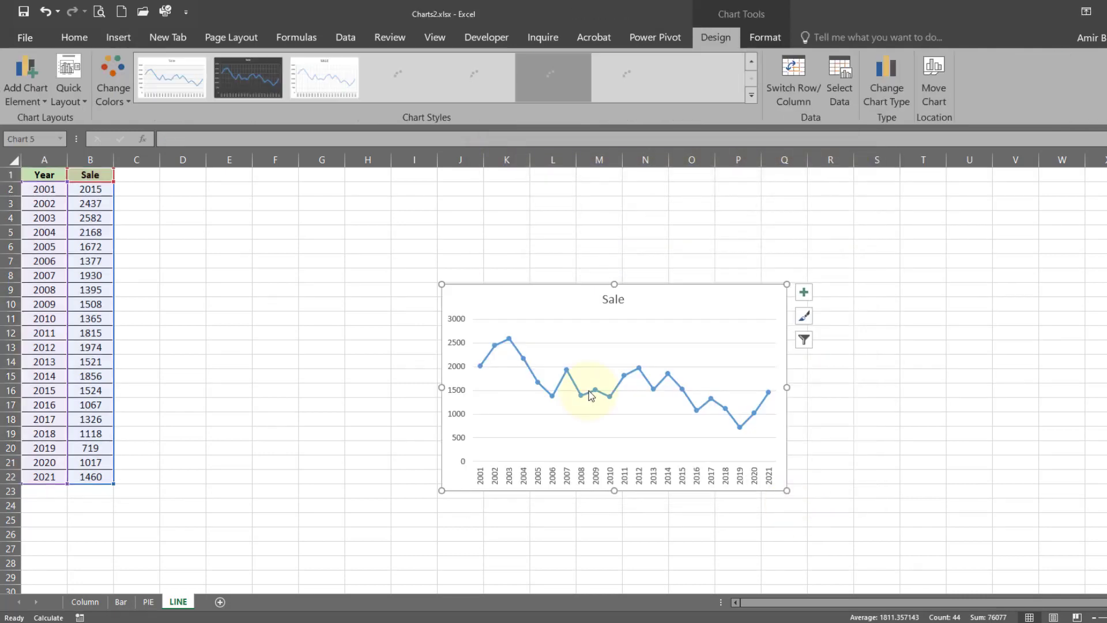
Move the line chart beside the data table and enlarge it to span about columns C to R and rows 1 to 23.
left_click_drag(493, 304, 198, 202)
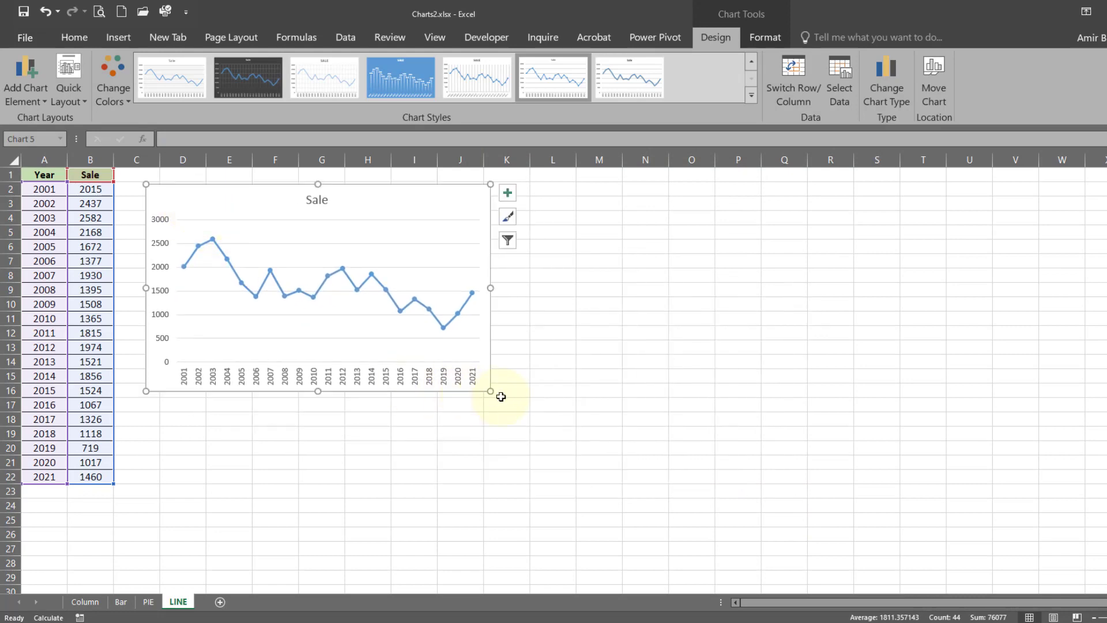
left_click_drag(490, 390, 875, 504)
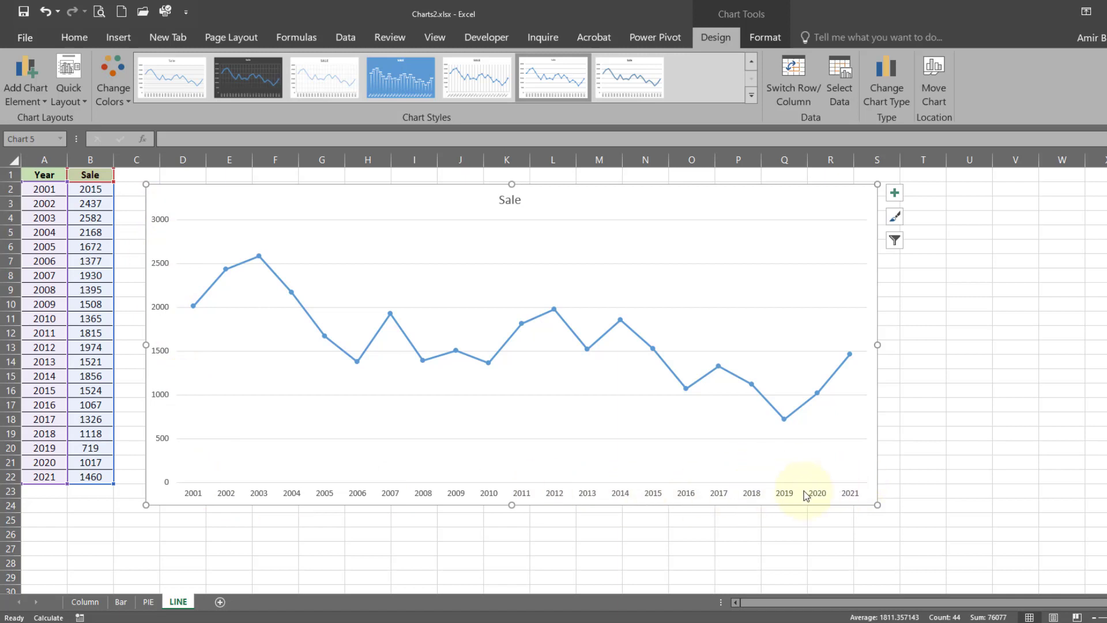
left_click_drag(766, 460, 745, 449)
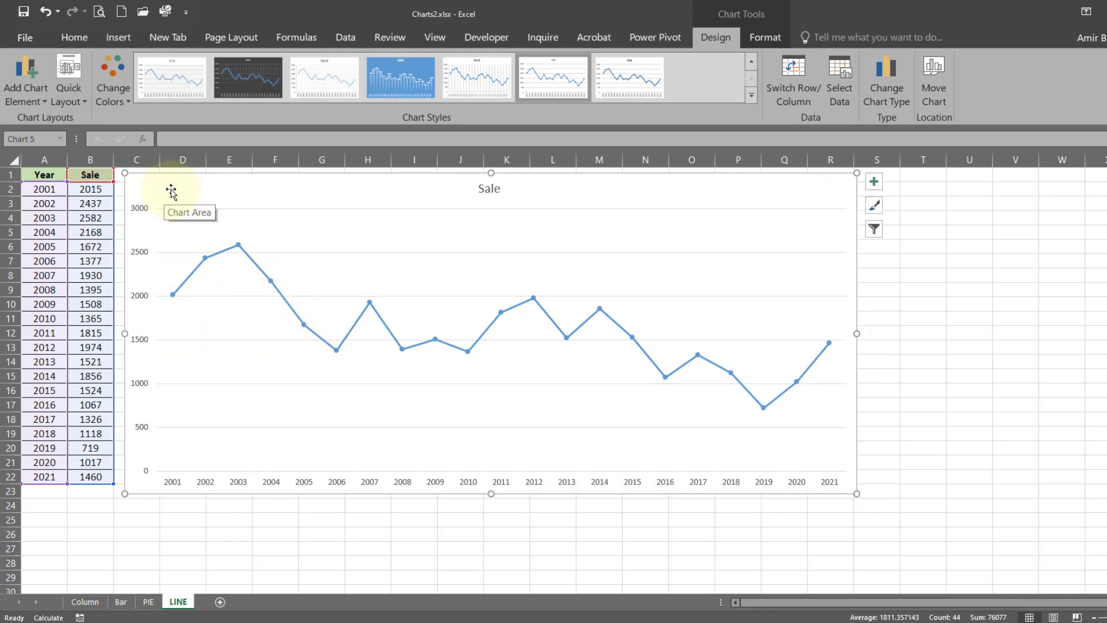
Add primary vertical and primary horizontal axis titles to the line chart.
left_click(27, 103)
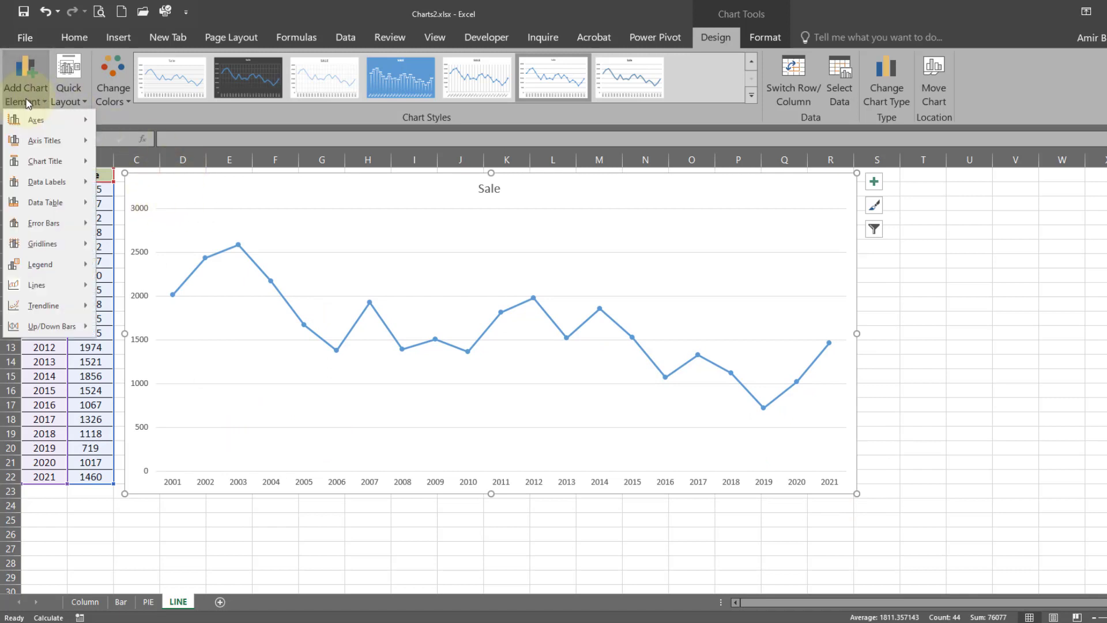
mouse_move(44, 140)
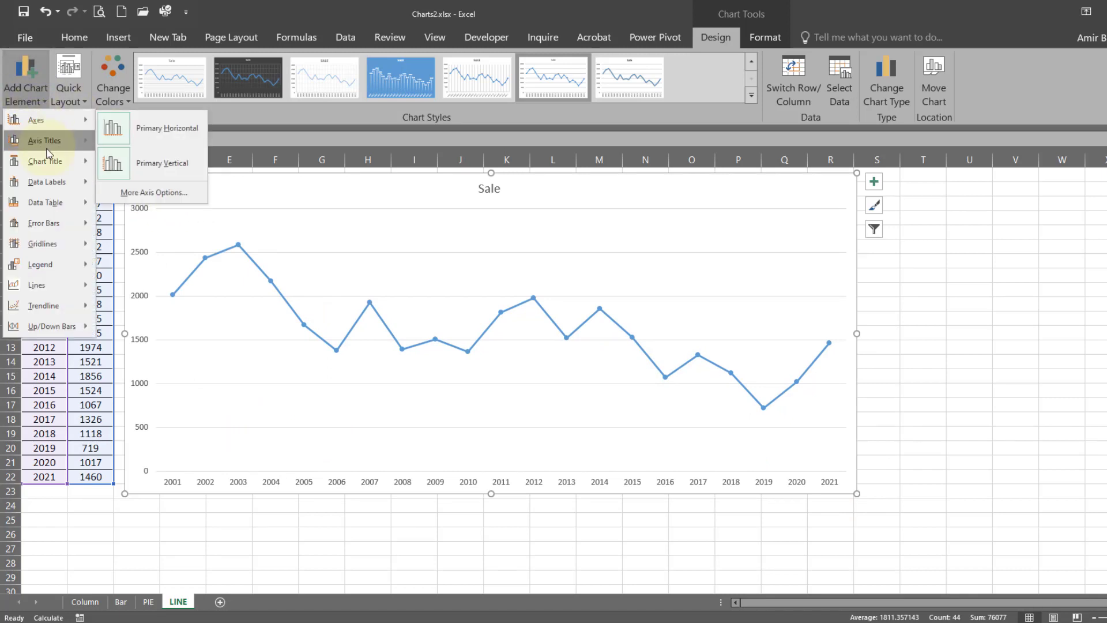
left_click(143, 185)
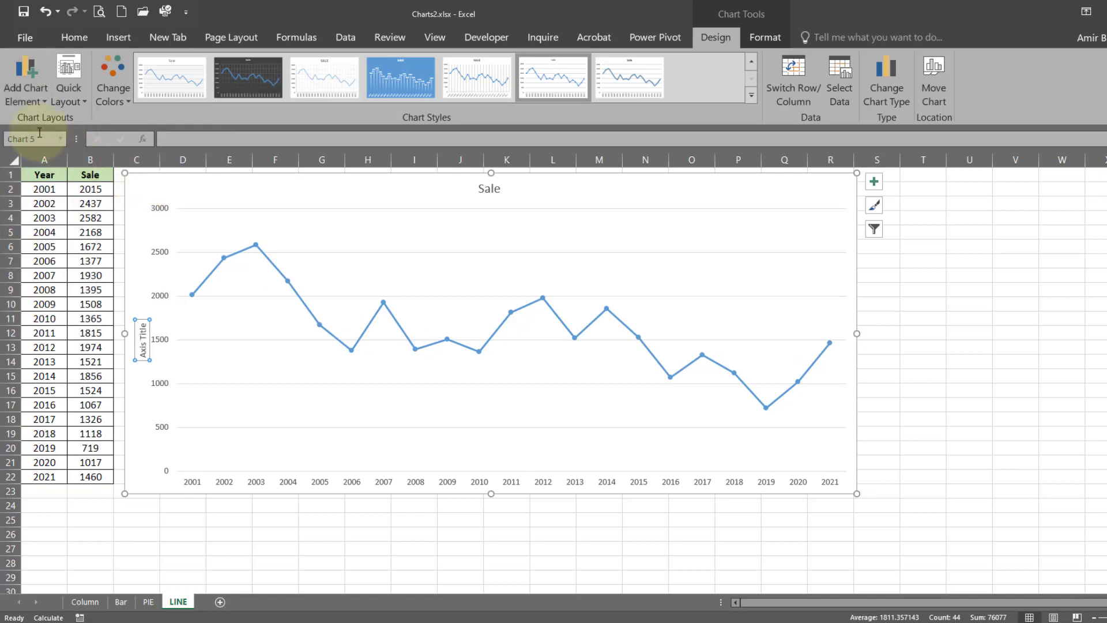
left_click(26, 87)
mouse_move(45, 140)
left_click(132, 146)
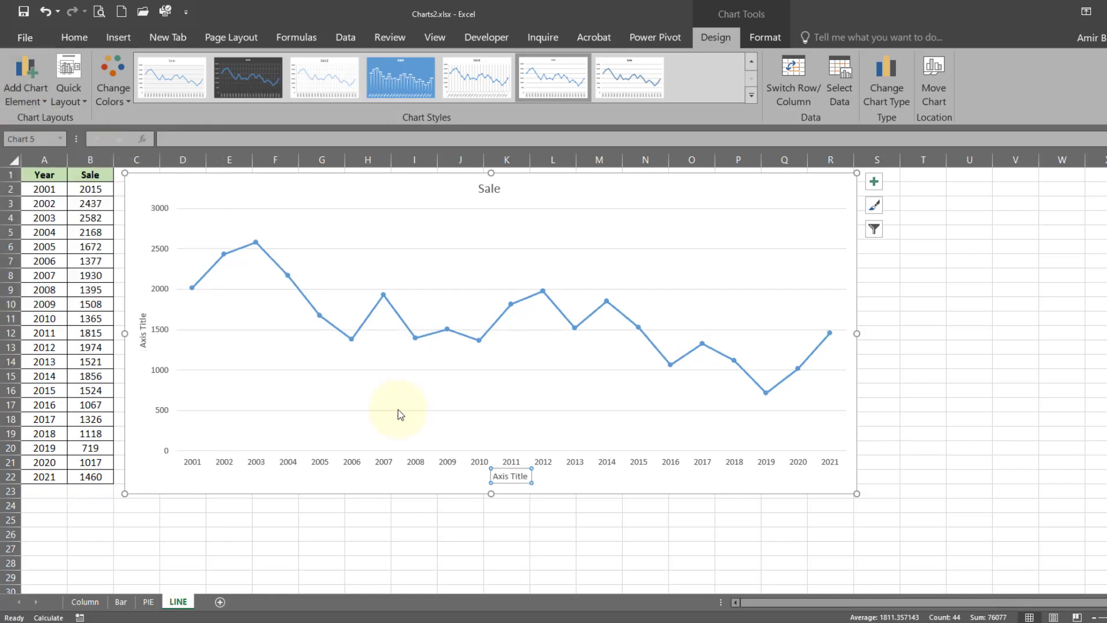
Change the horizontal axis title to Year and the vertical axis title to Sale.
double_click(502, 476)
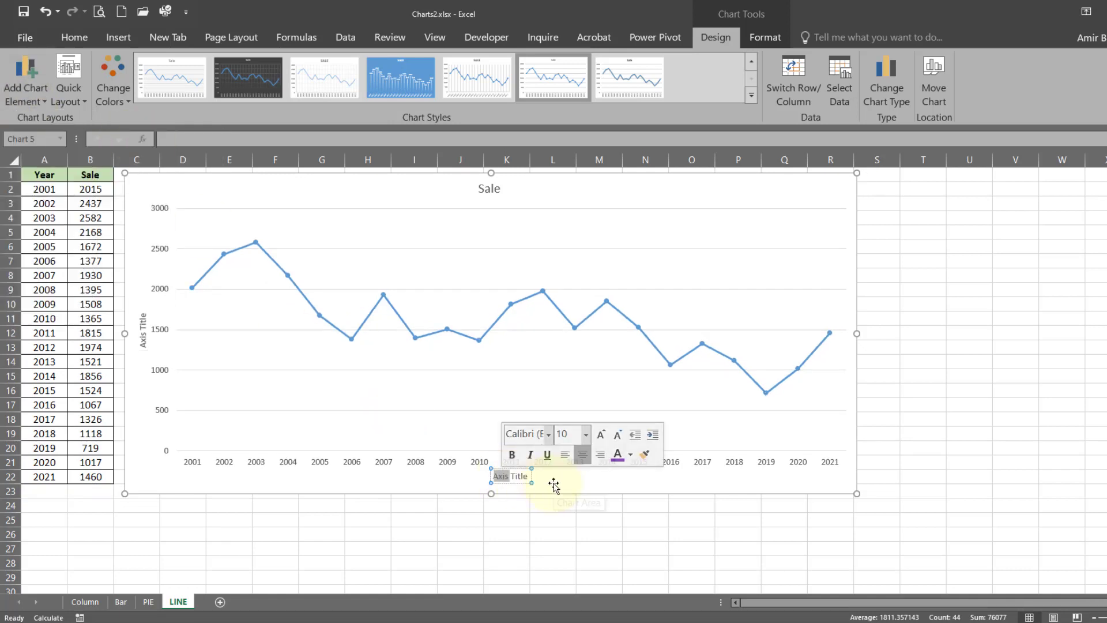
key("ctrl+a")
type("Year")
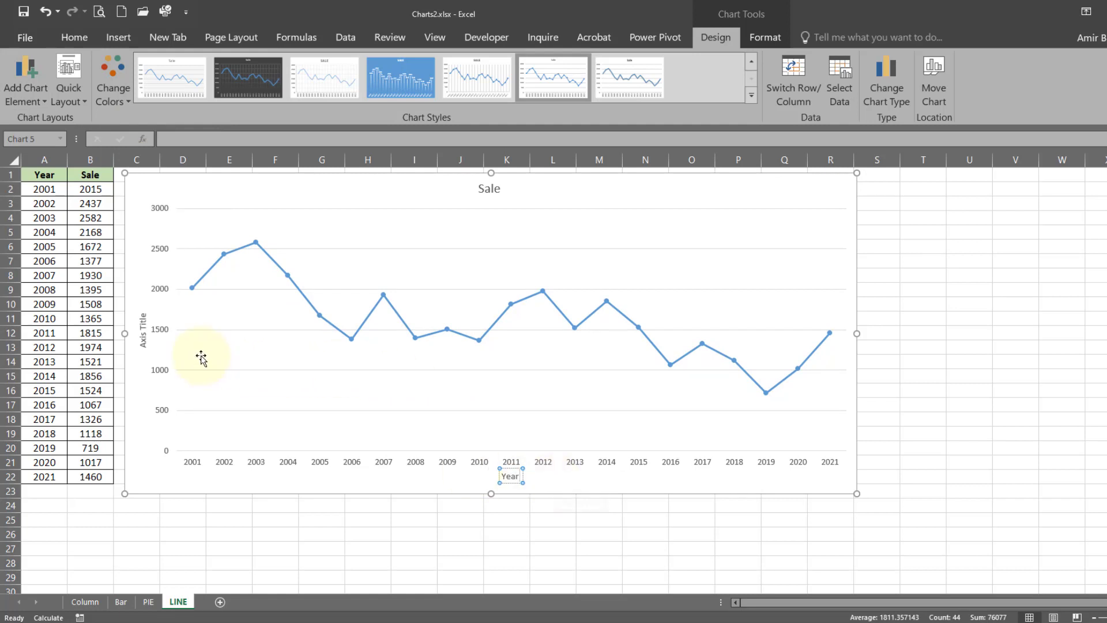
left_click(143, 333)
double_click(144, 334)
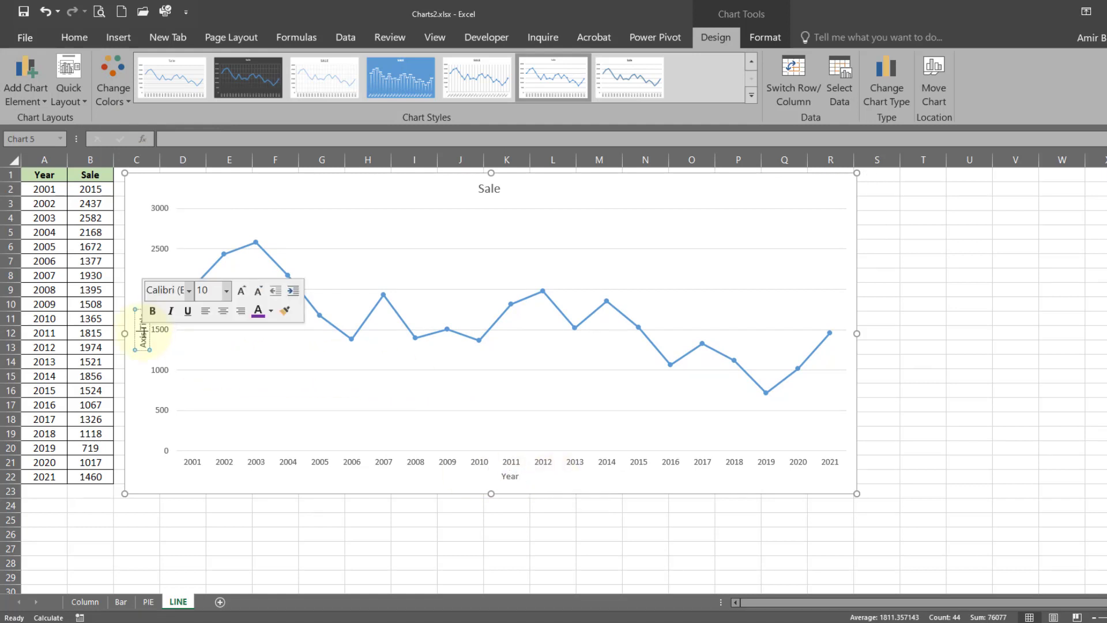
key("ctrl+a")
type("Sale")
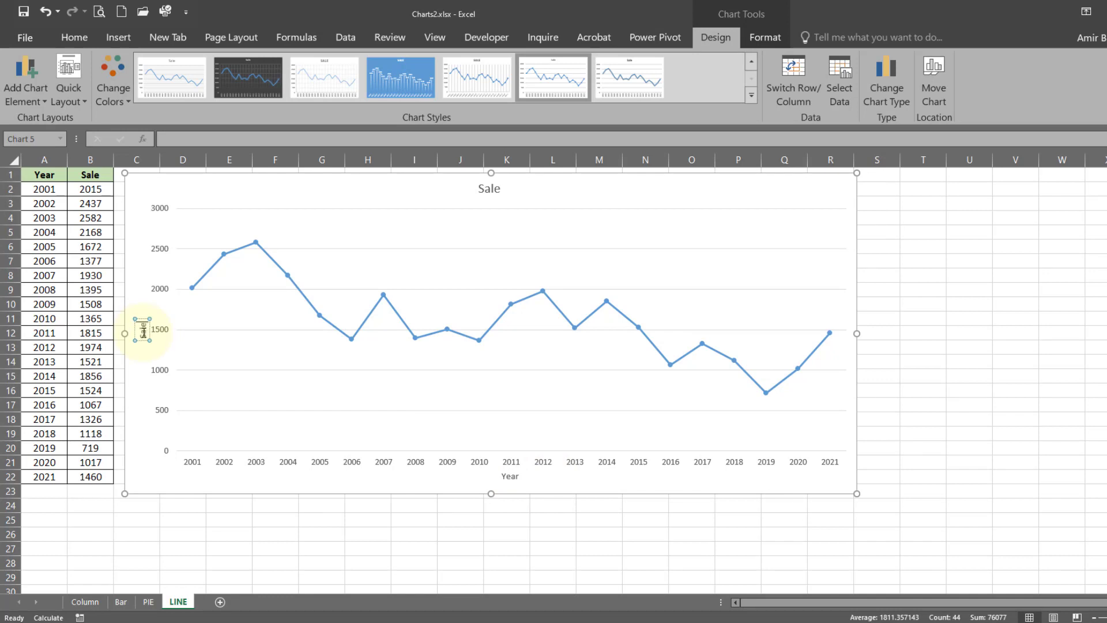
left_click(137, 396)
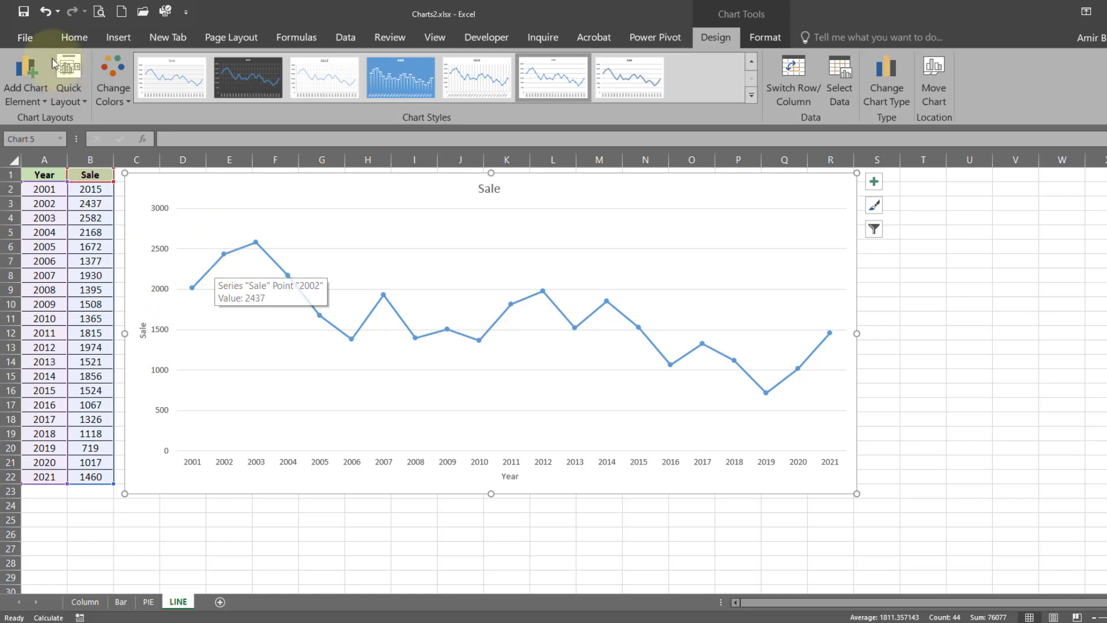
Add data labels above the points of the line chart.
left_click(17, 94)
mouse_move(47, 181)
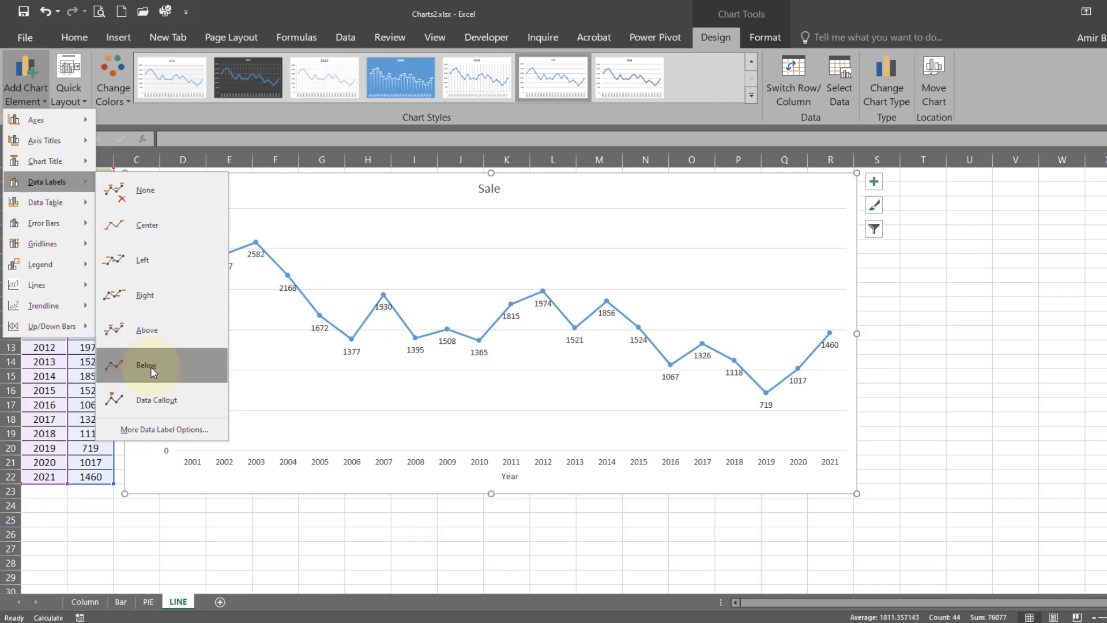
left_click(148, 331)
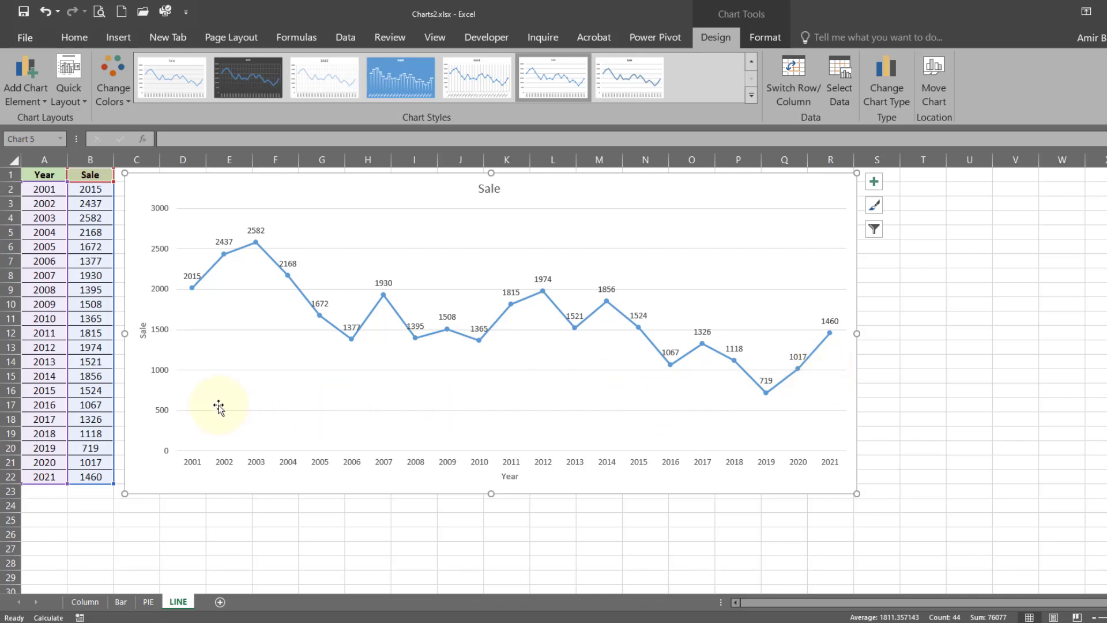
Increase the font size of the vertical axis title Sale to 24.
left_click(143, 332)
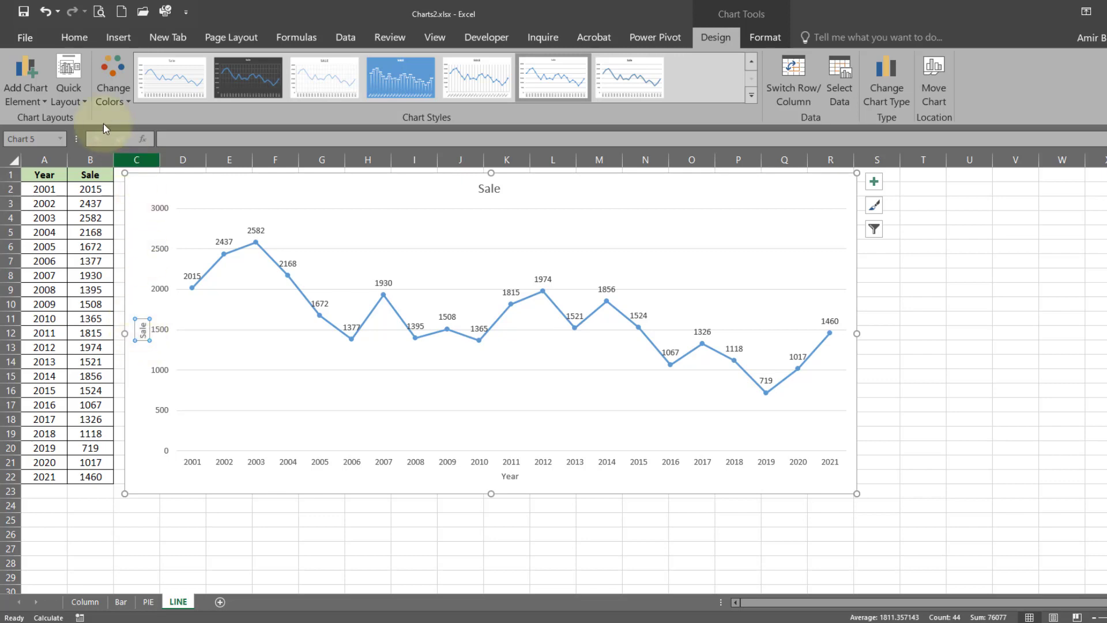
left_click(75, 37)
left_click(255, 67)
left_click(255, 67)
left_click(255, 67)
left_click(255, 67)
left_click(255, 67)
left_click(256, 67)
left_click(256, 67)
left_click(255, 67)
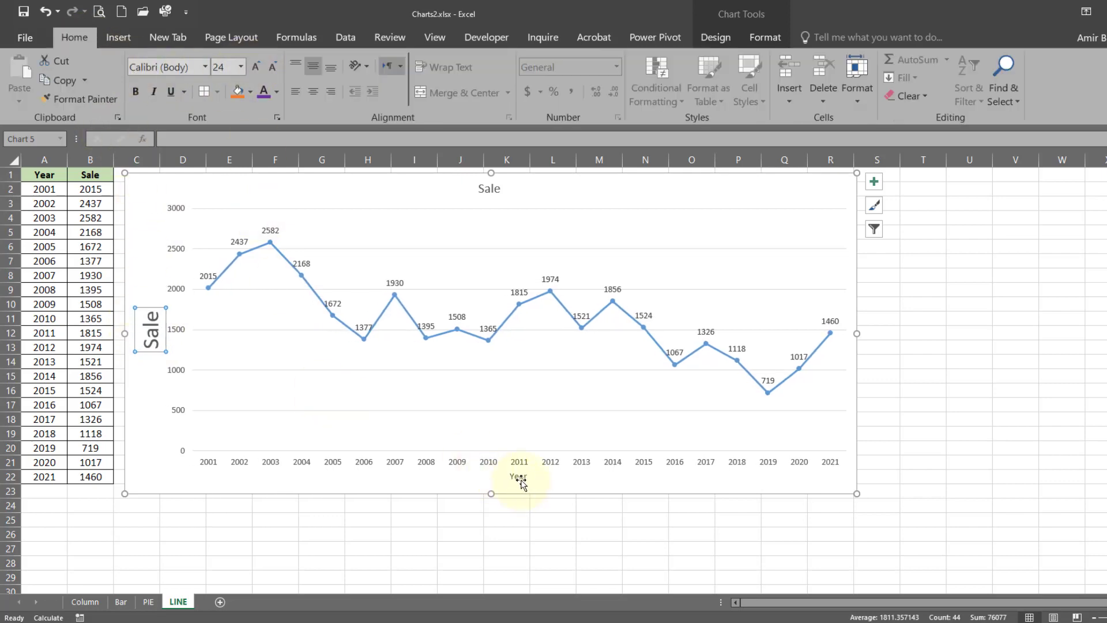
Increase the font size of the horizontal axis title Year to 20.
left_click(521, 482)
left_click(256, 66)
left_click(255, 67)
left_click(256, 67)
left_click(256, 67)
left_click(256, 67)
left_click(255, 67)
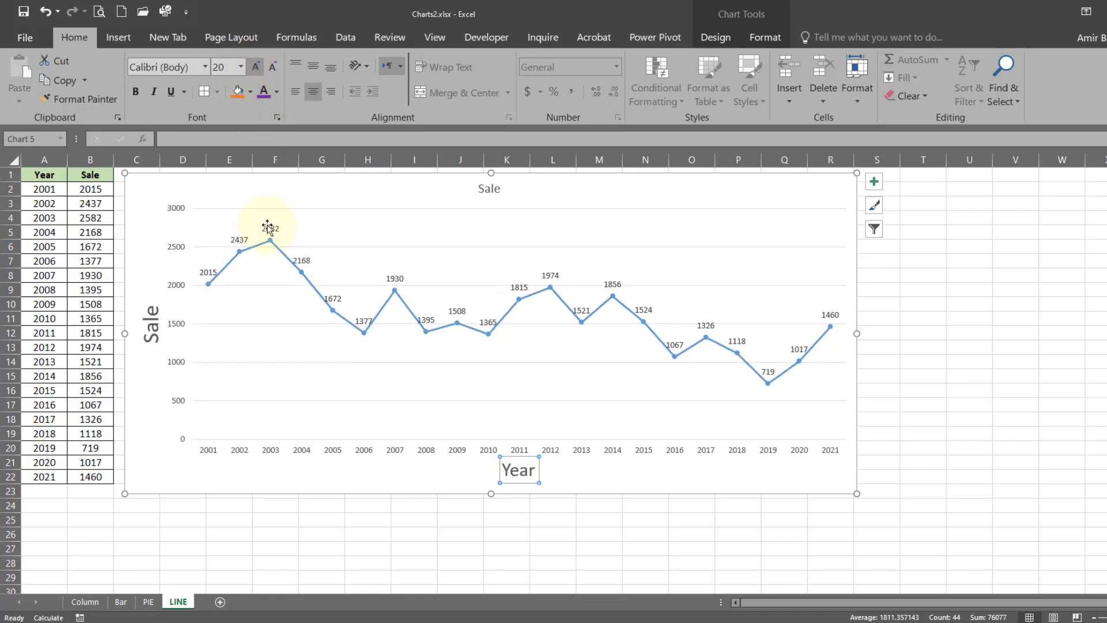
Make the year labels on the horizontal axis and the value labels on the vertical axis bold.
left_click(272, 456)
left_click(137, 92)
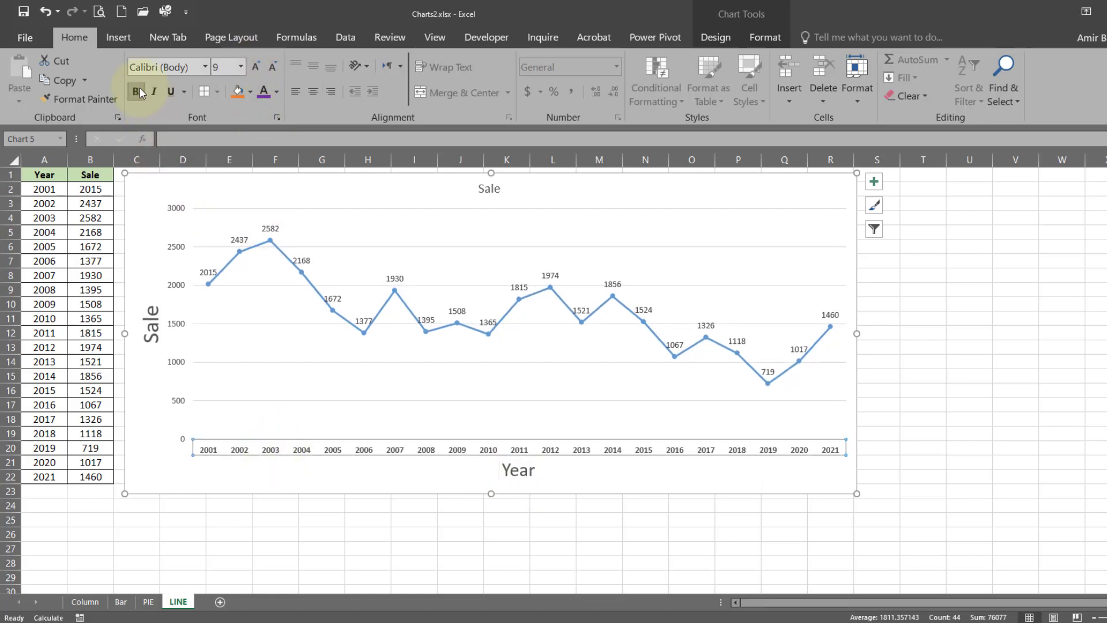
left_click(174, 270)
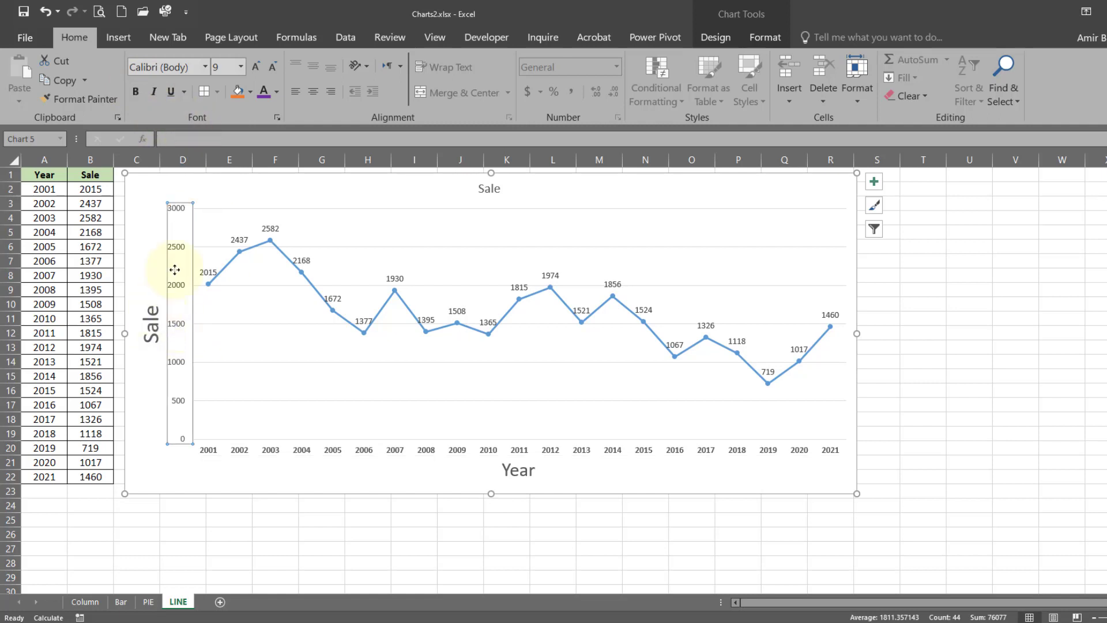
left_click(136, 92)
left_click(241, 250)
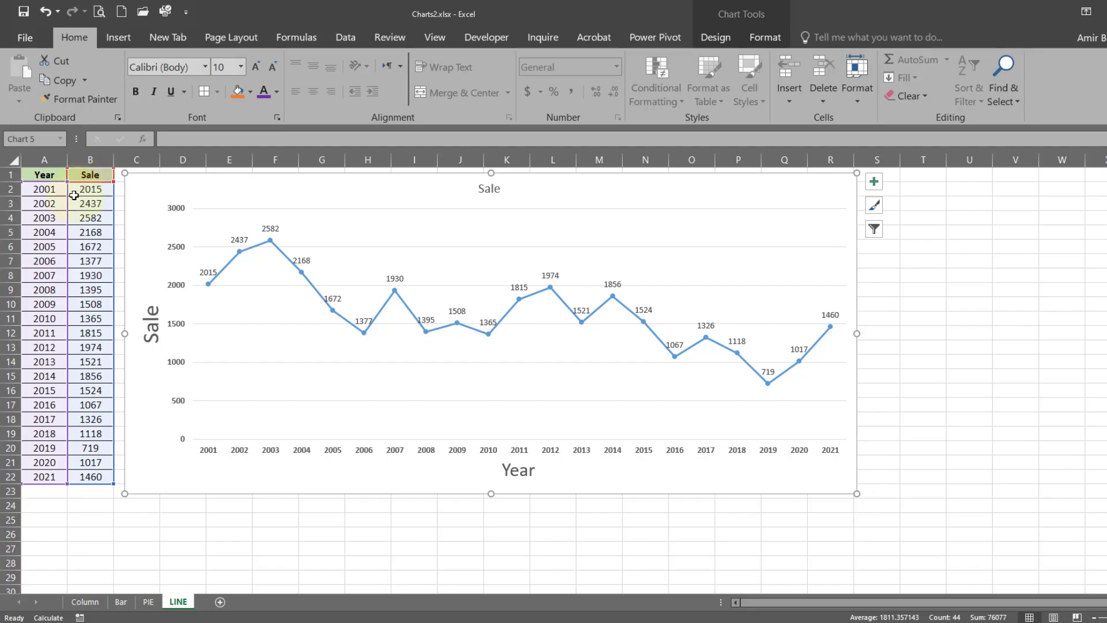
Switch to the chart-chooser PDF in Foxit PDF Reader and examine the Changing Over Time branch under Comparison.
left_click(715, 622)
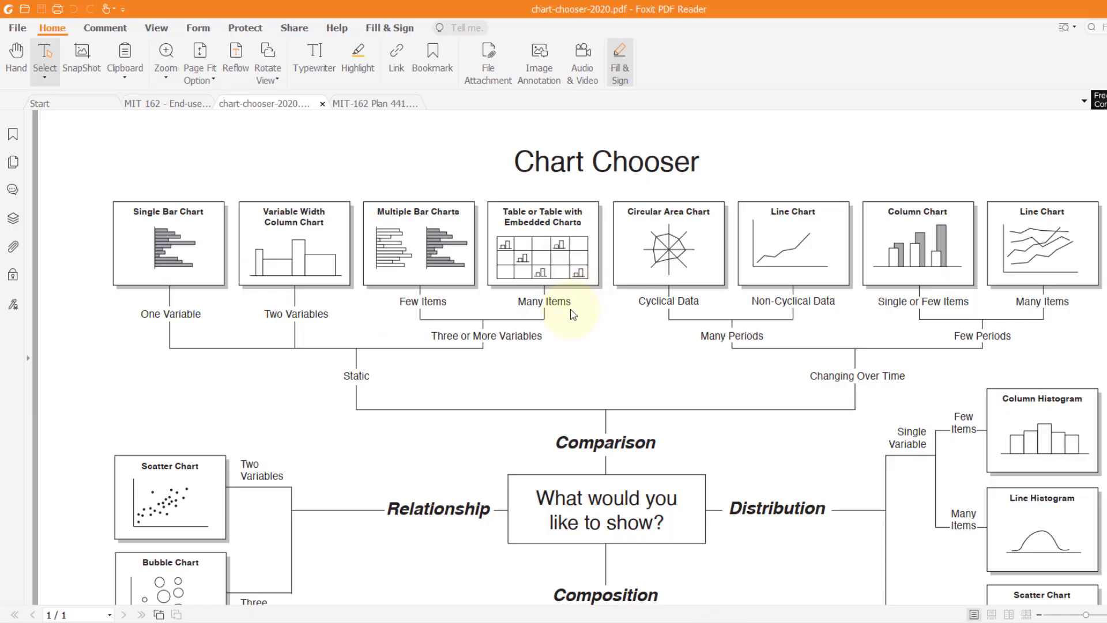
scroll(597, 331, "down", 1)
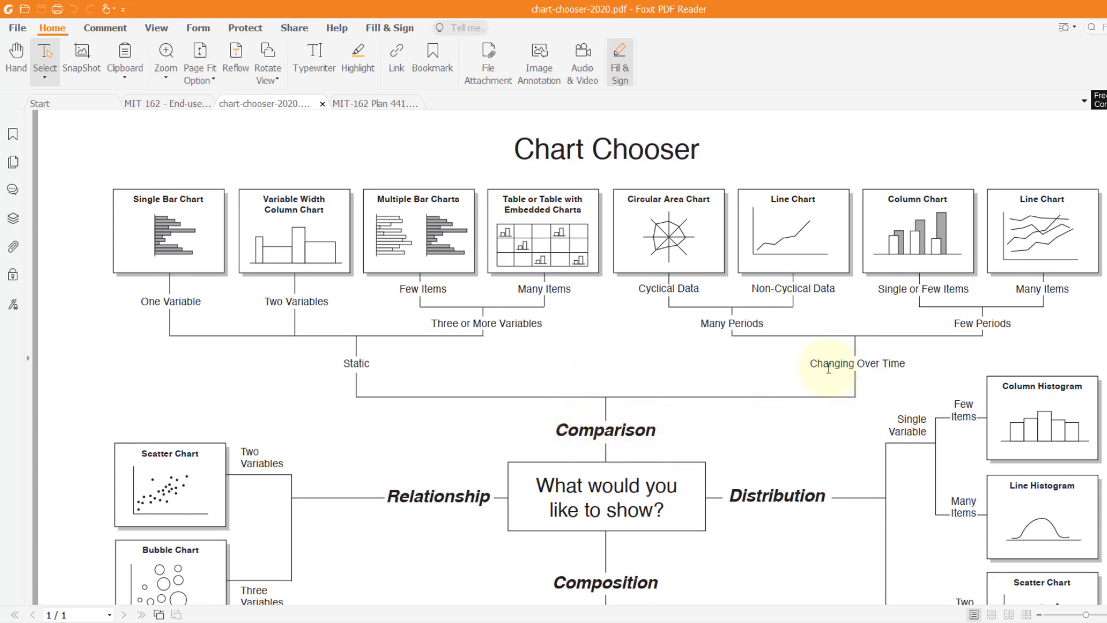
left_click_drag(813, 365, 910, 364)
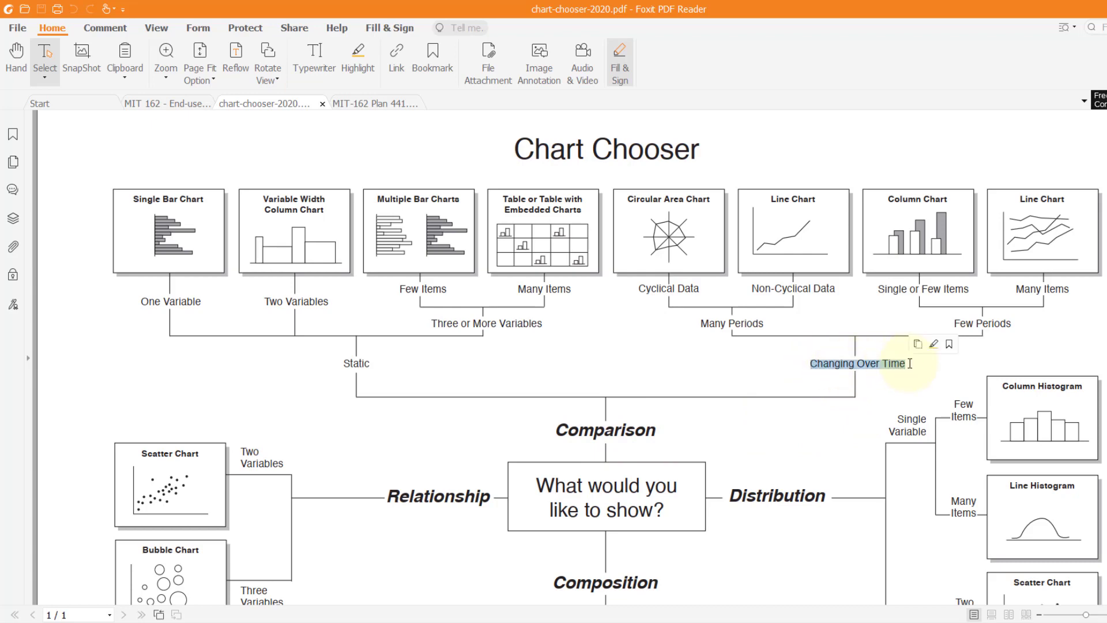
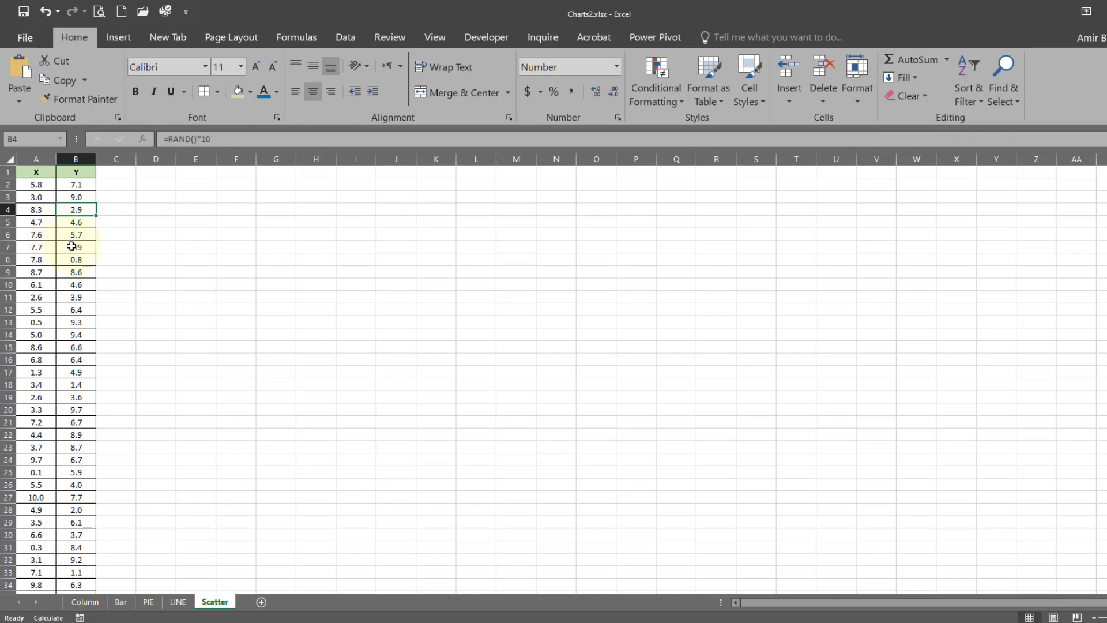
Save the workbook from the Scatter sheet so that its random X and Y values recalculate.
left_click(72, 246)
left_click(75, 271)
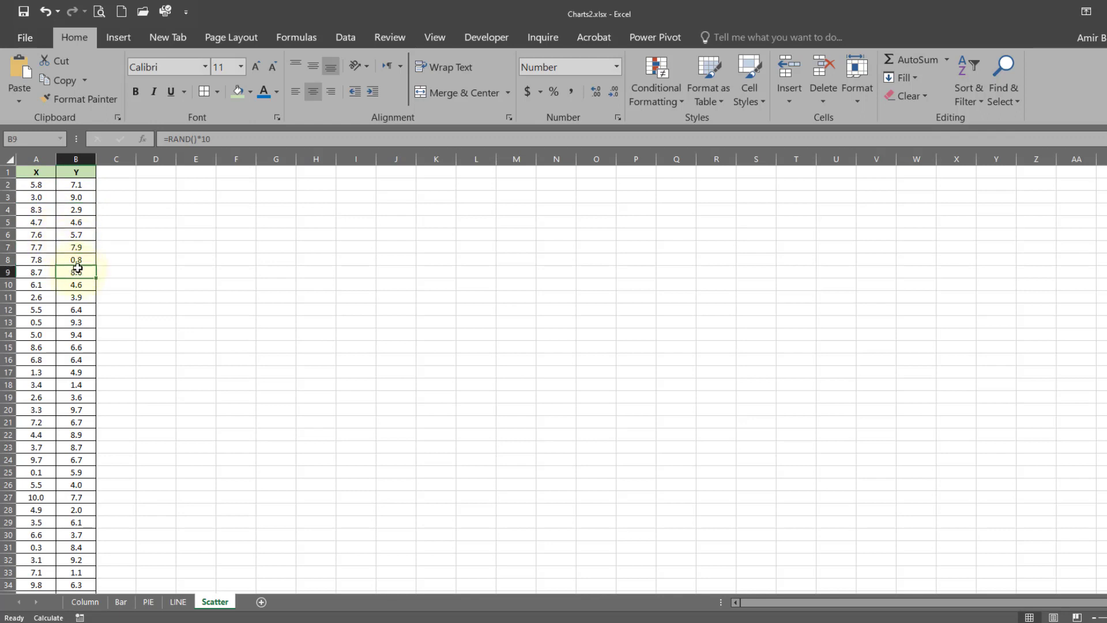
left_click(23, 12)
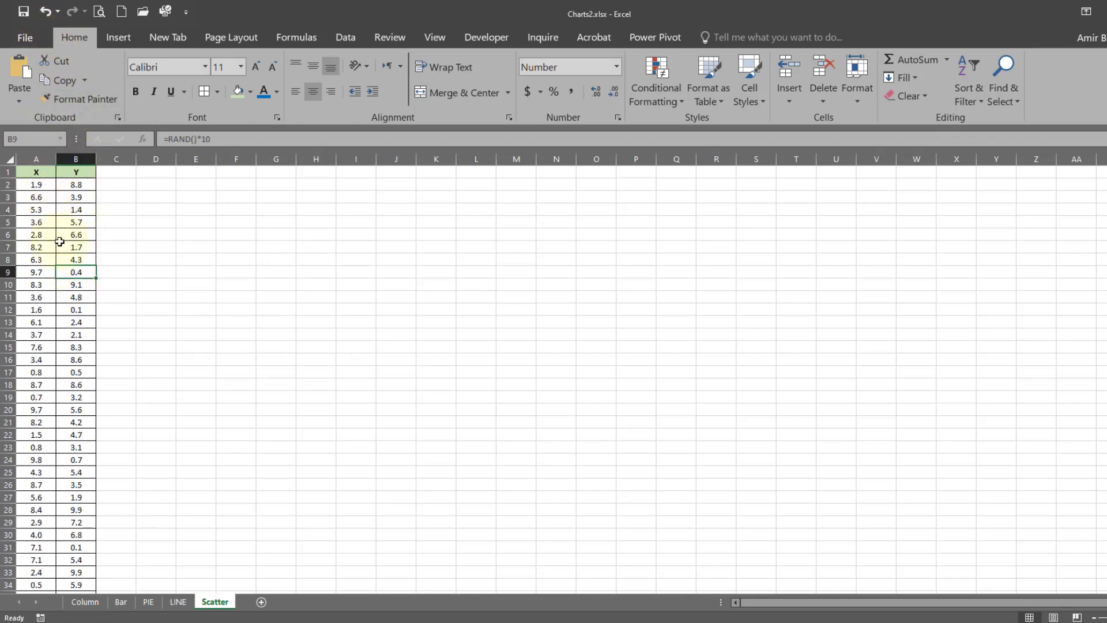
Insert an X Y scatter chart from A1:B101, using the single-series version that plots Y against X.
left_click_drag(32, 173, 84, 172)
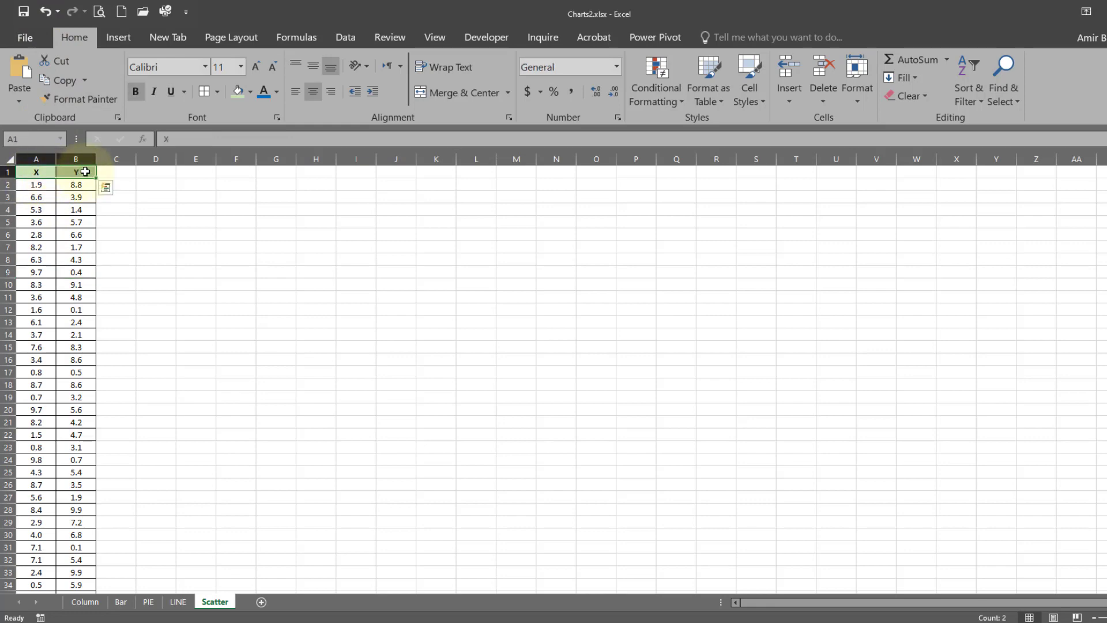
key("ctrl+shift+Down")
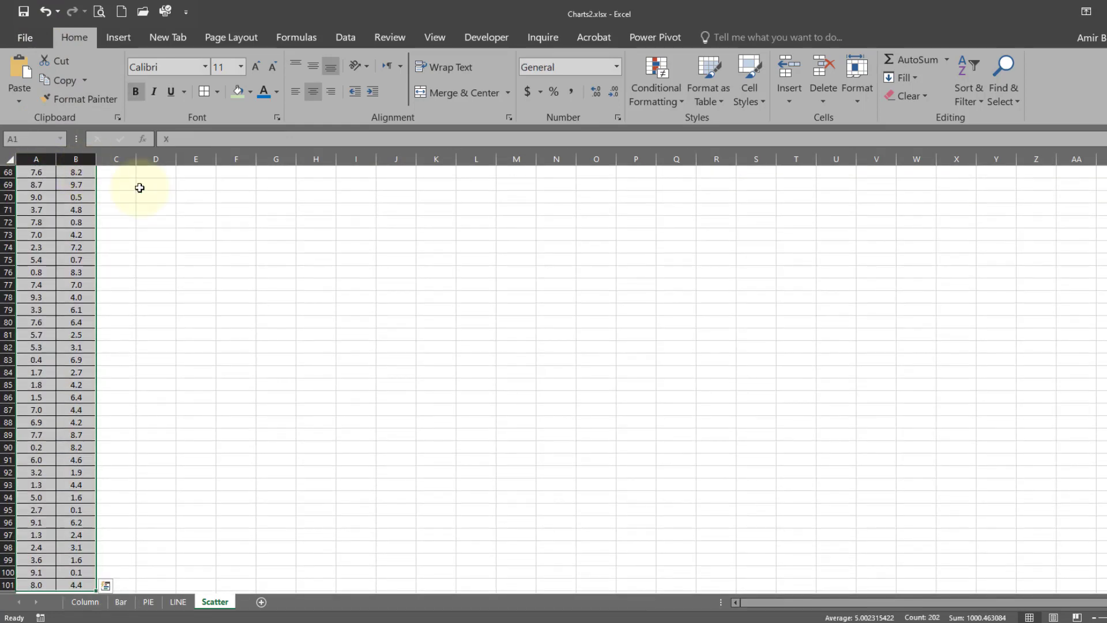
scroll(370, 257, "up", 15)
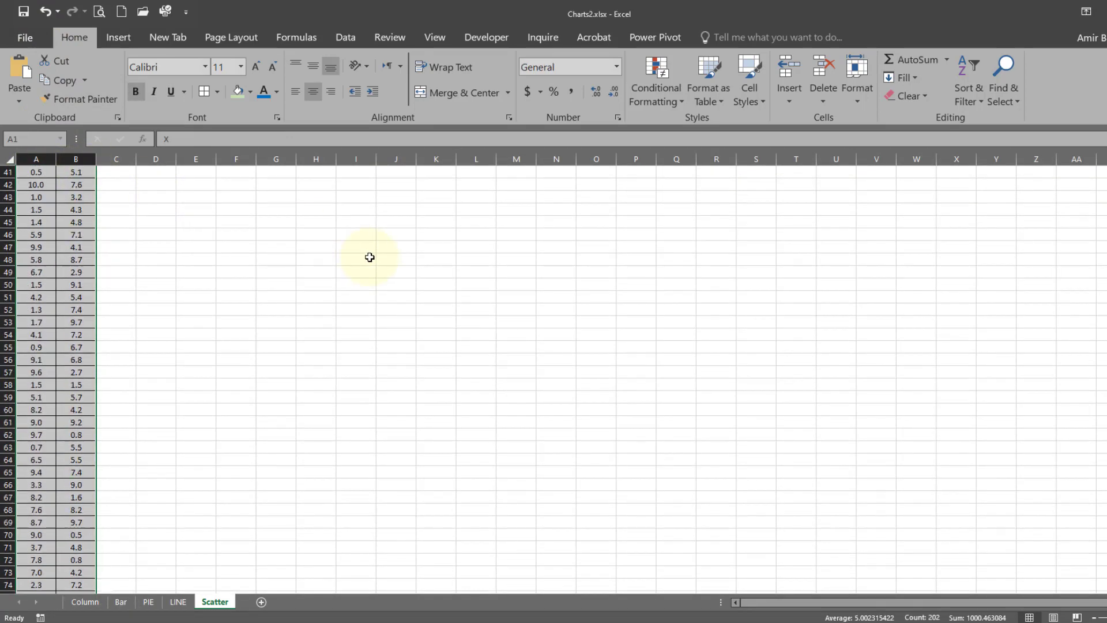
scroll(369, 258, "up", 7)
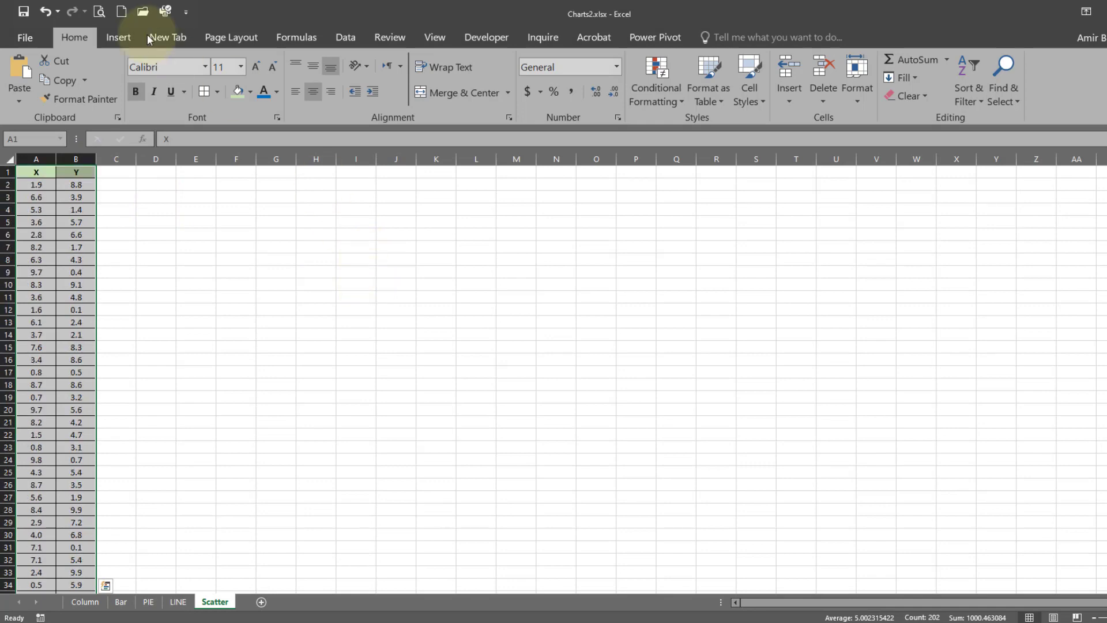
left_click(128, 38)
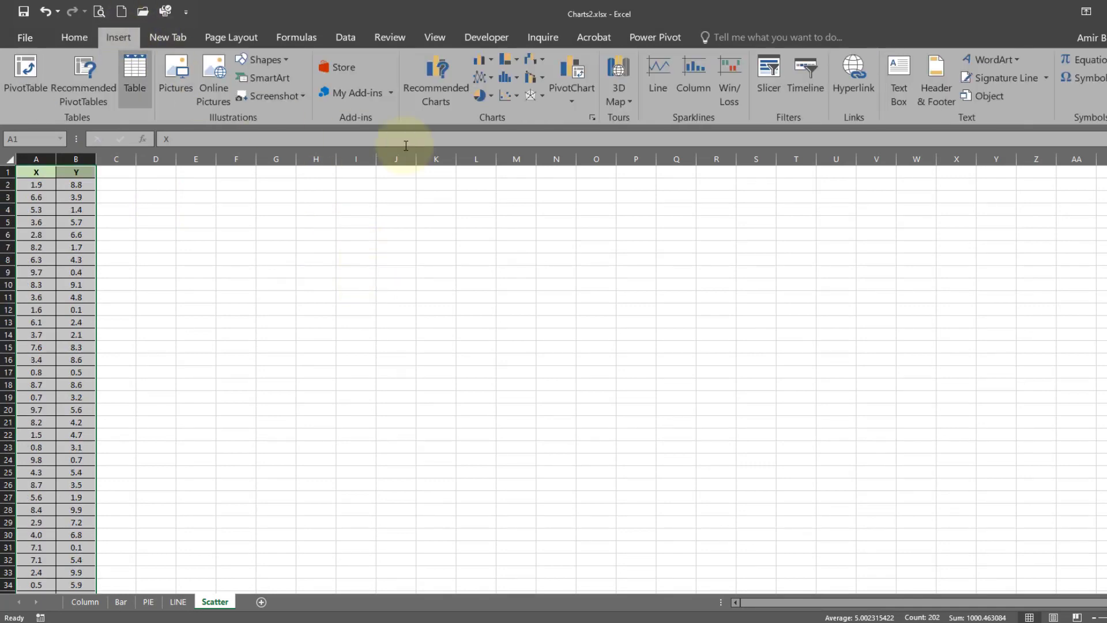
left_click(434, 85)
left_click(574, 169)
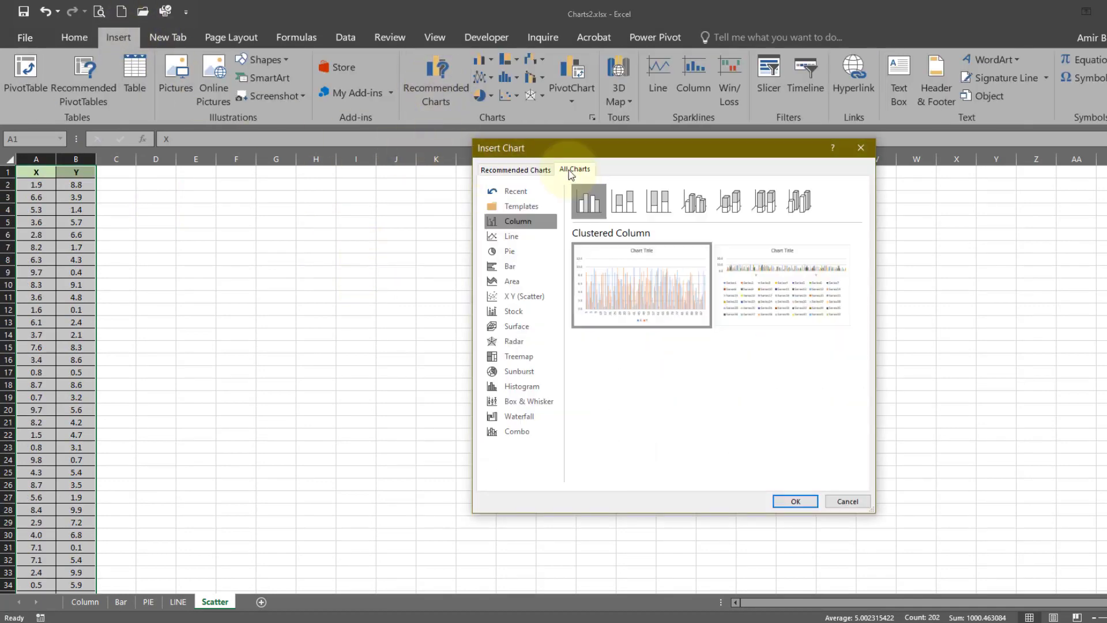
left_click(519, 297)
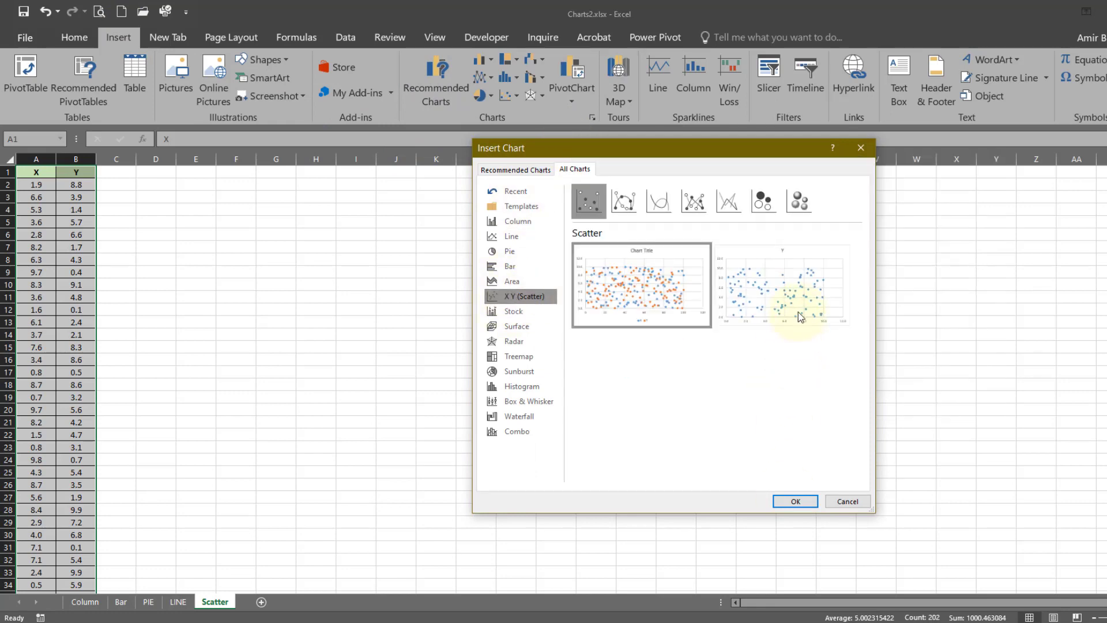
mouse_move(793, 289)
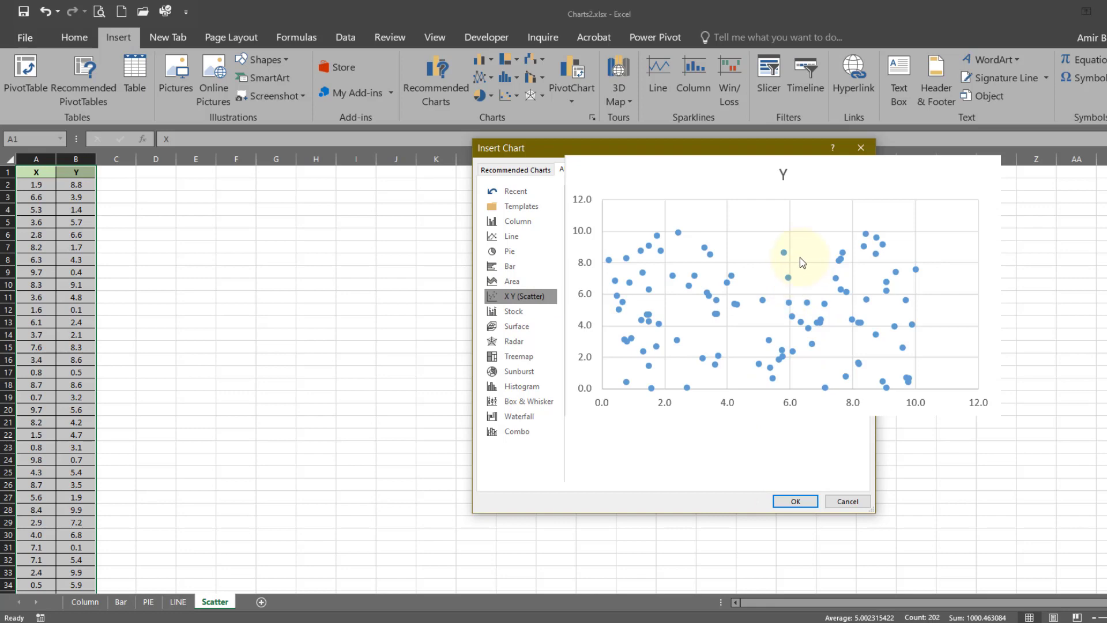
left_click(796, 501)
Place the scatter chart beside the data and enlarge it to about 10.9 by 5.5 inches.
left_click_drag(538, 319, 214, 207)
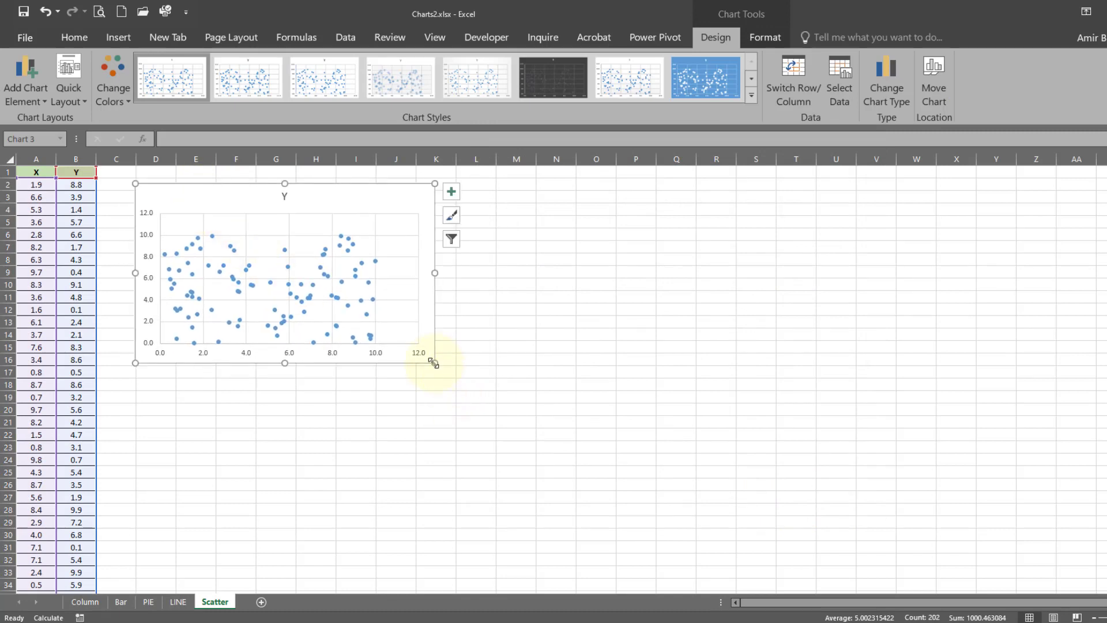
left_click_drag(434, 363, 790, 511)
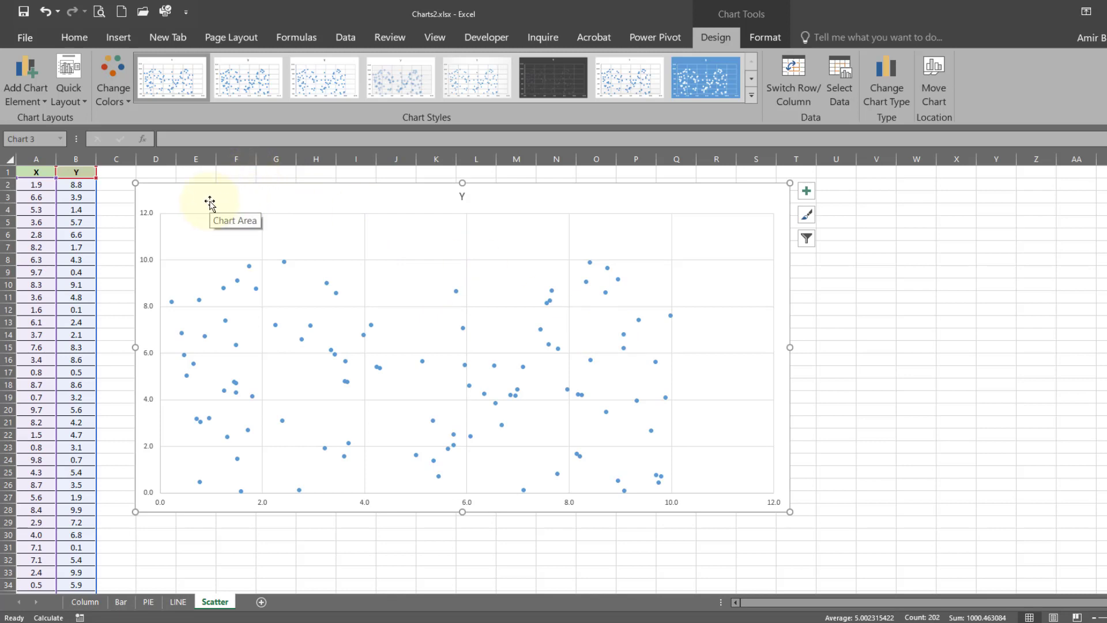
mouse_move(222, 197)
left_mouse_down()
mouse_move(260, 202)
mouse_move(226, 197)
left_mouse_up()
Add primary horizontal and primary vertical axis titles to the scatter chart.
left_click(36, 93)
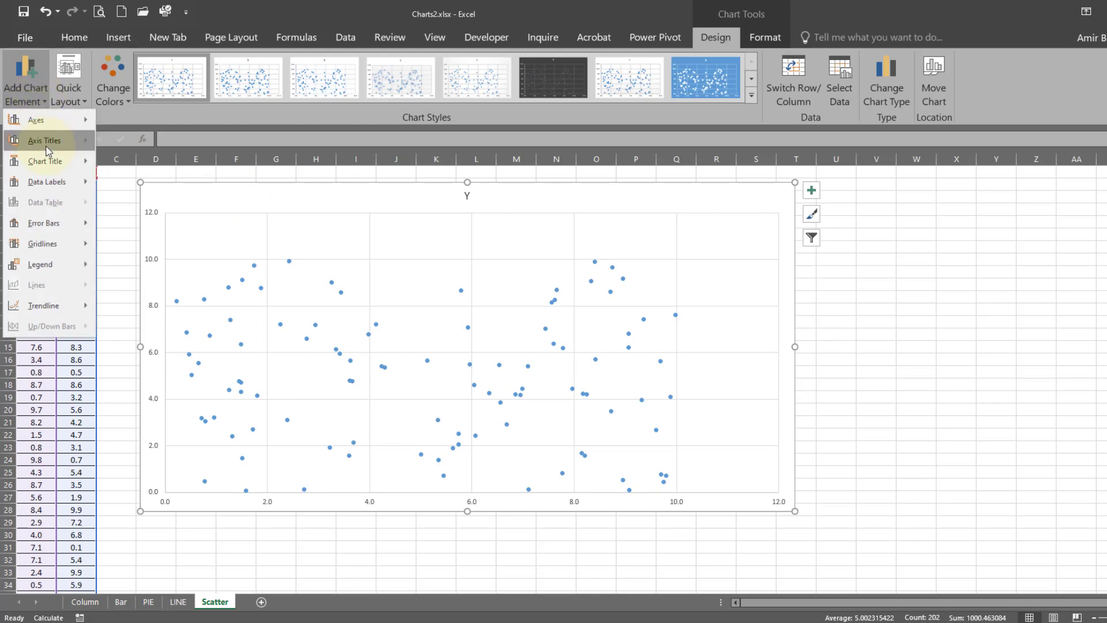
mouse_move(46, 140)
left_click(146, 144)
left_click(45, 101)
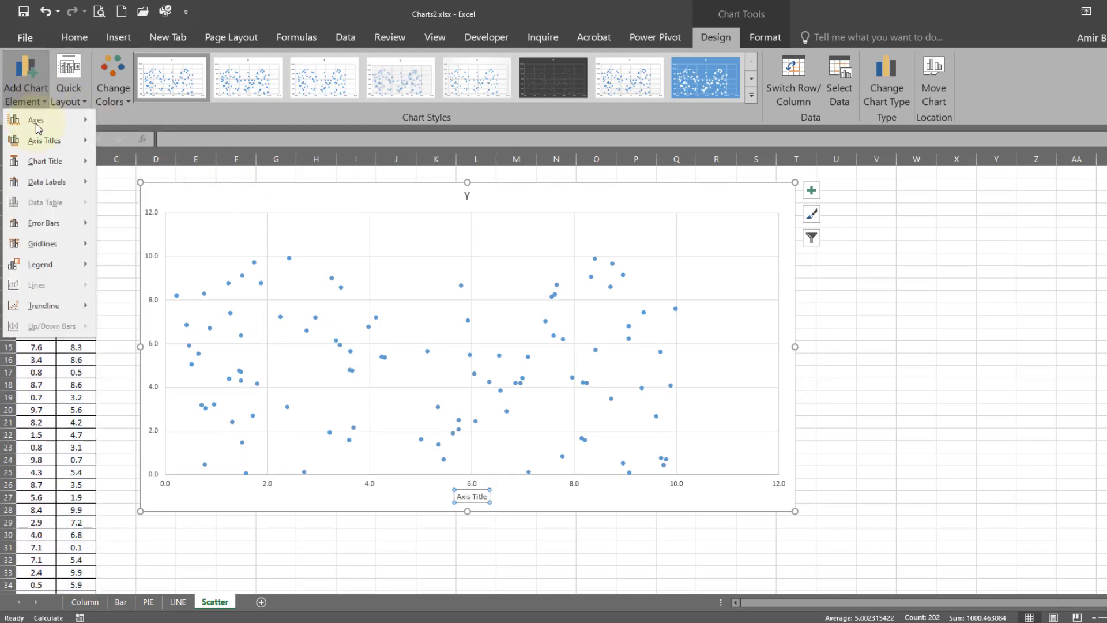
left_click(125, 179)
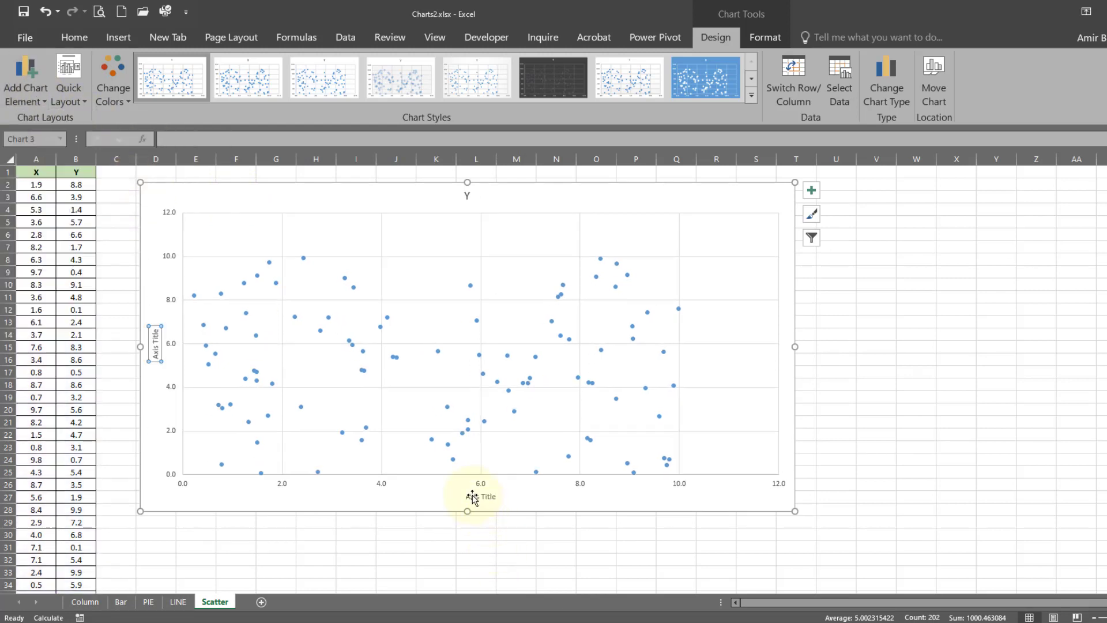
Change the horizontal axis title to X and the vertical axis title to Y.
double_click(499, 500)
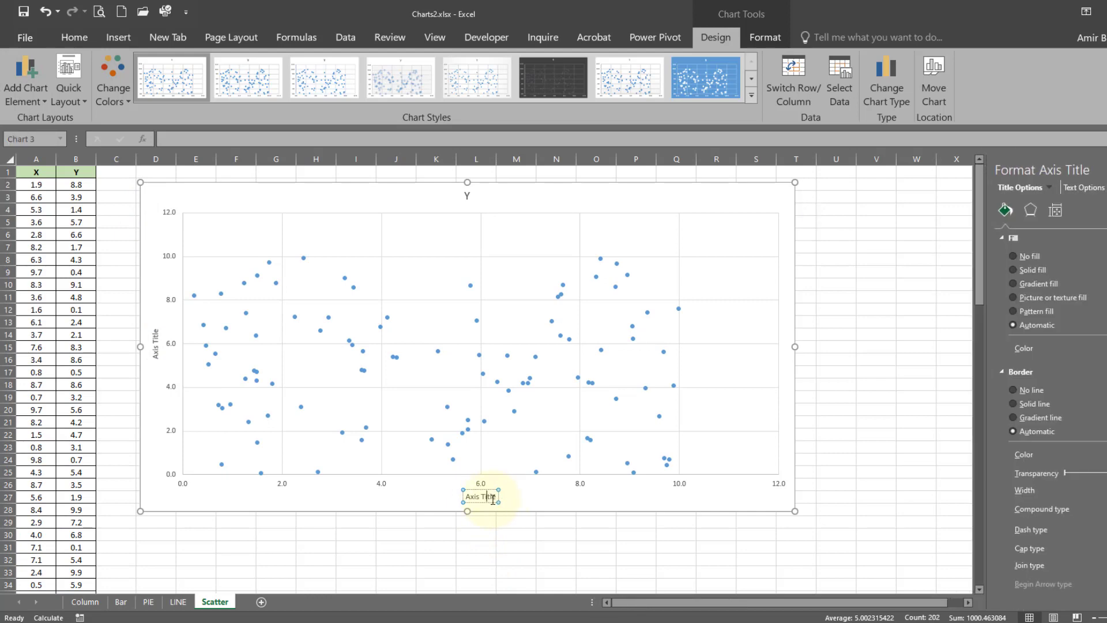
triple_click(493, 498)
type("X")
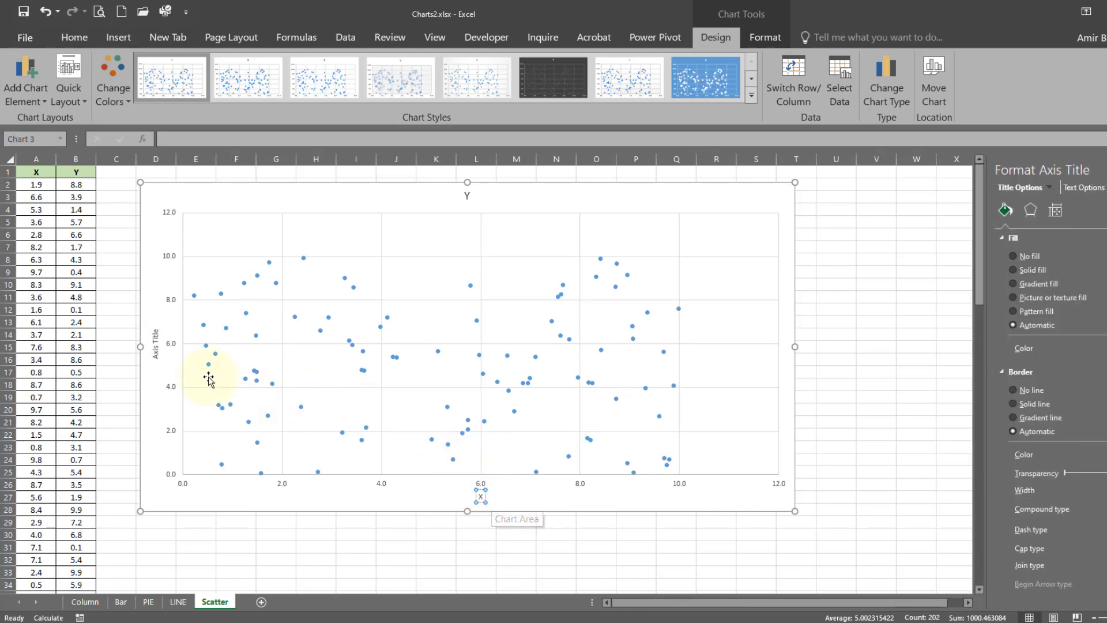
left_click(157, 349)
double_click(157, 348)
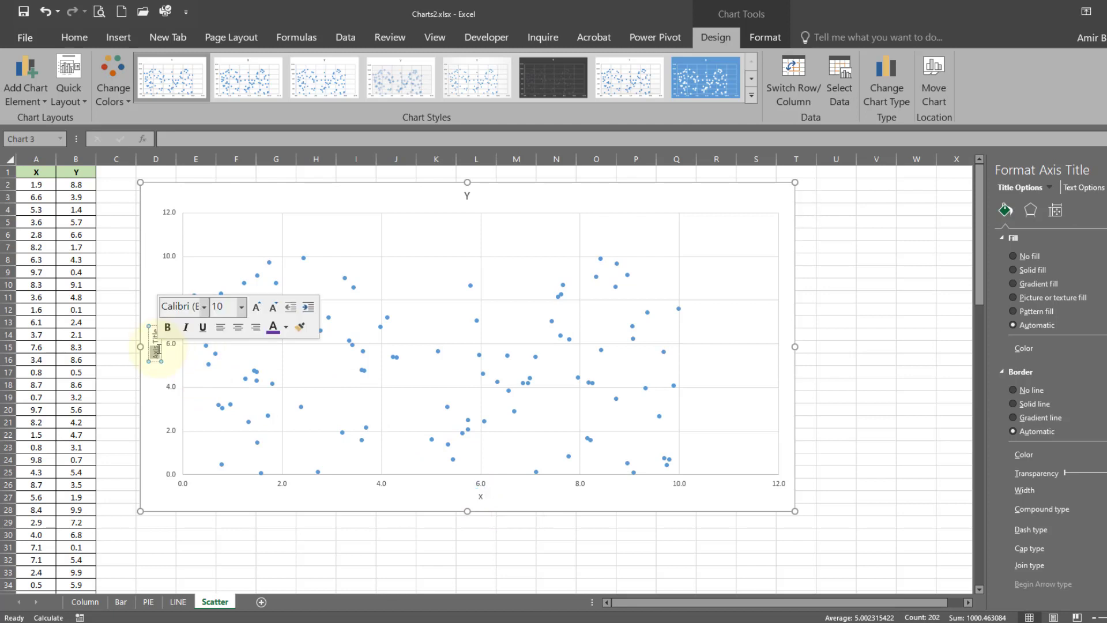
type("Y")
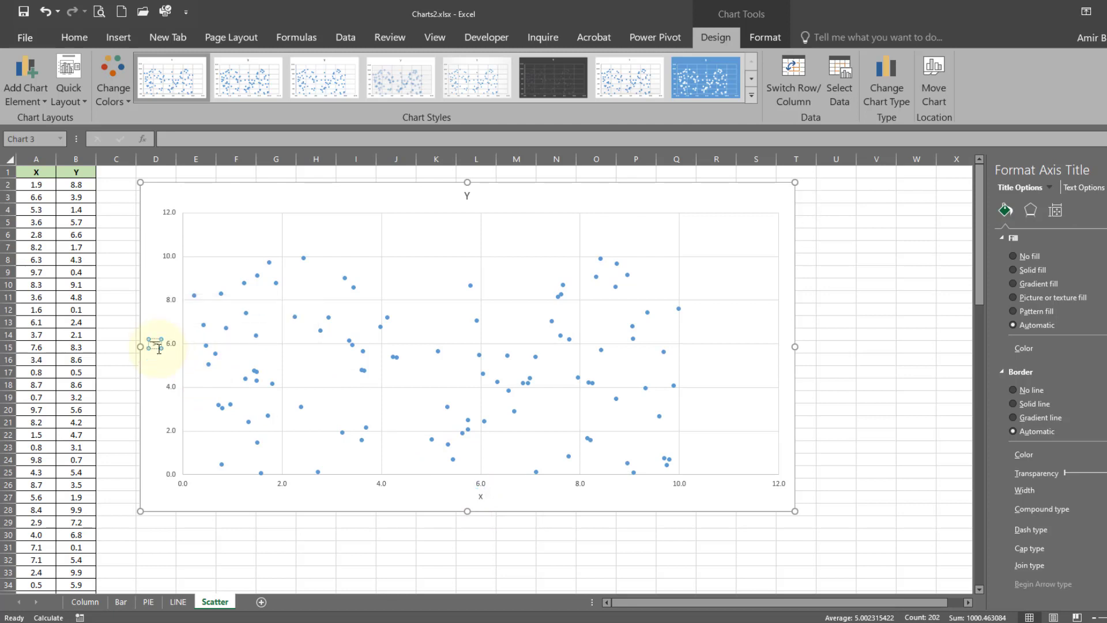
left_click(156, 346)
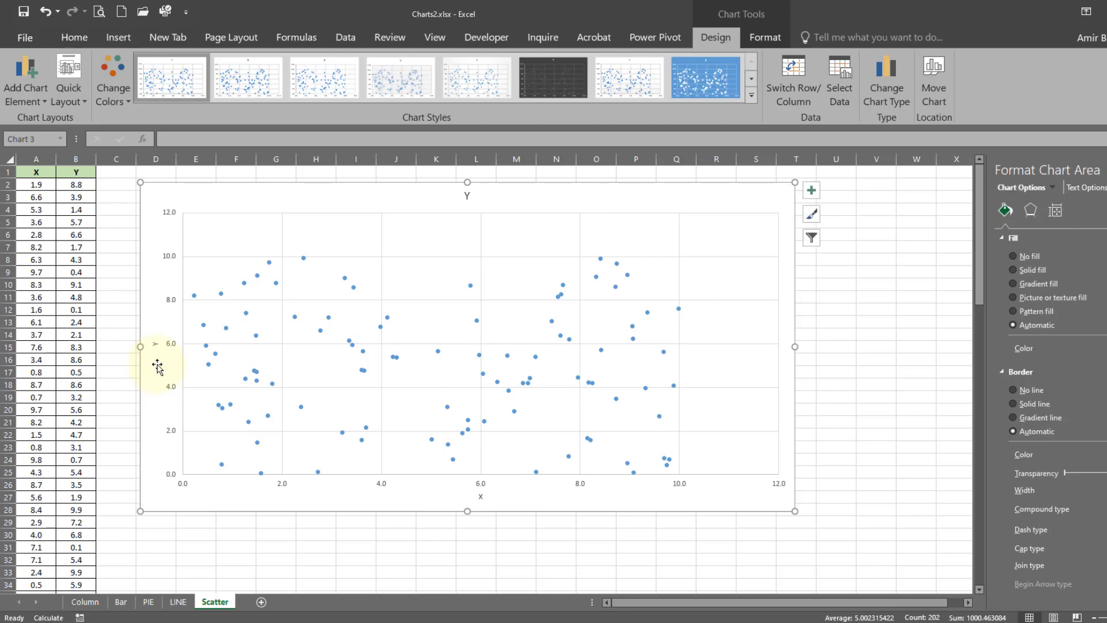
Increase the font size of the vertical axis title Y to 24.
left_click(156, 345)
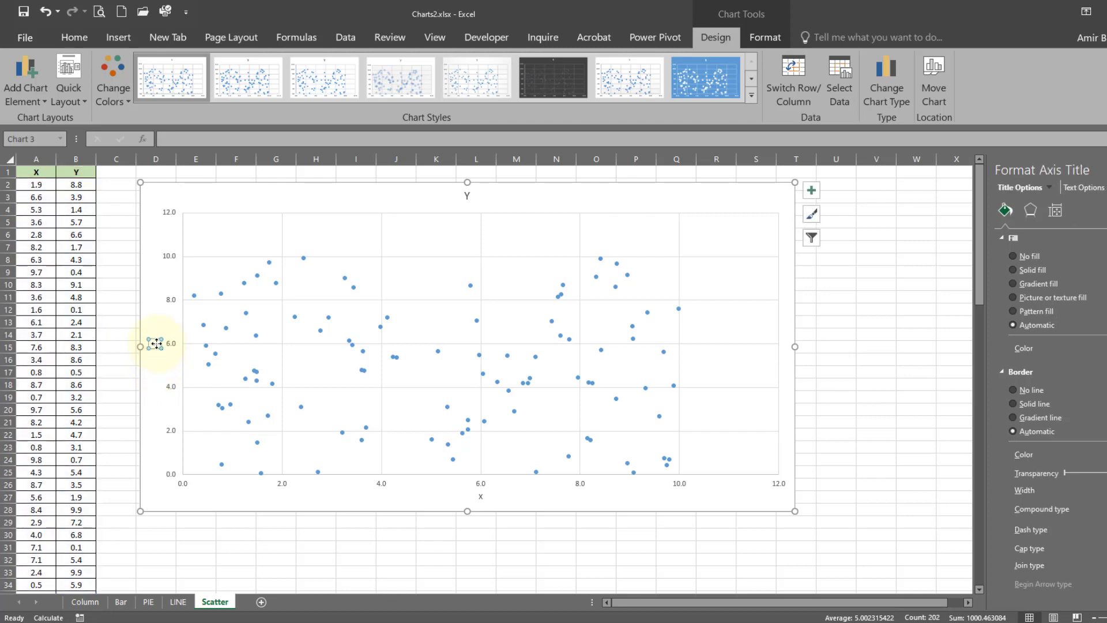
left_click(479, 494)
left_click(480, 496)
left_click(157, 344)
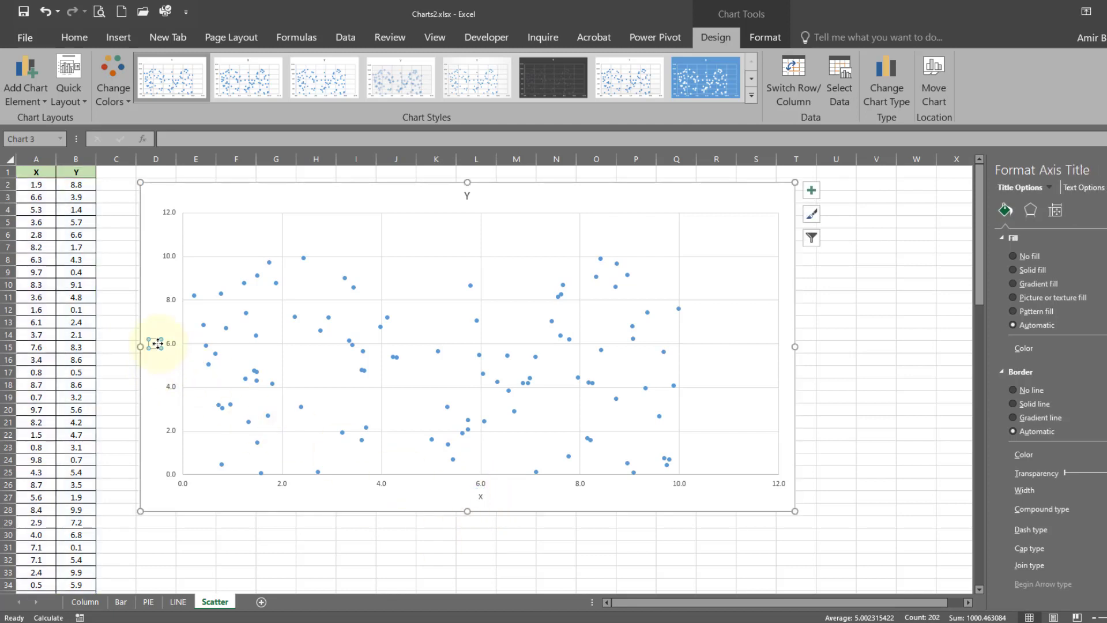
left_click(75, 37)
left_click(255, 67)
left_click(254, 67)
left_click(255, 67)
left_click(254, 67)
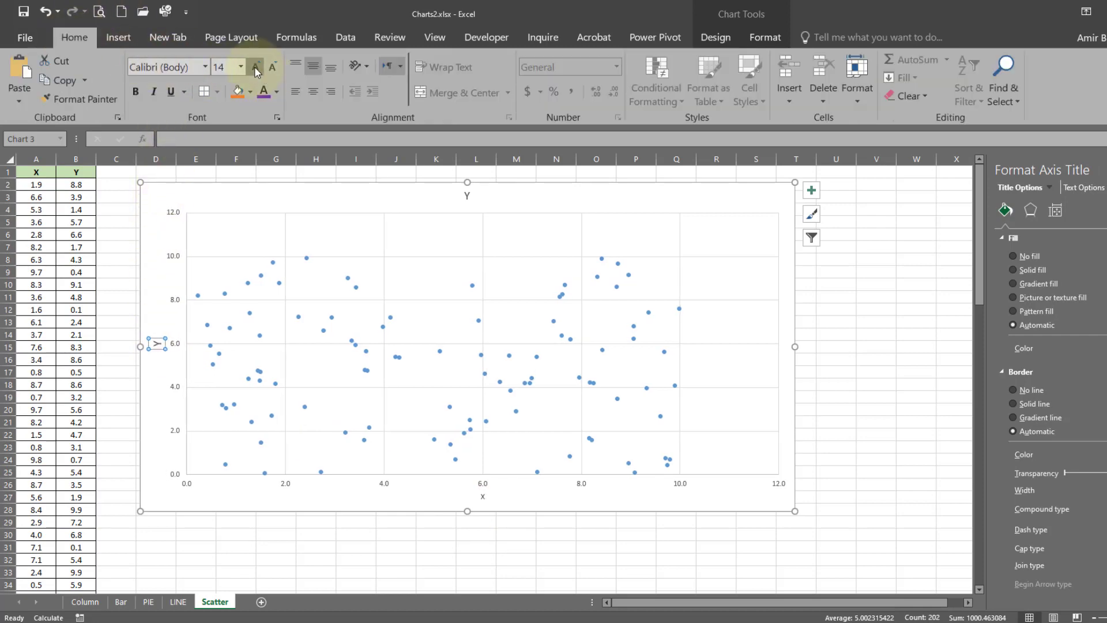
left_click(254, 66)
left_click(255, 67)
left_click(255, 67)
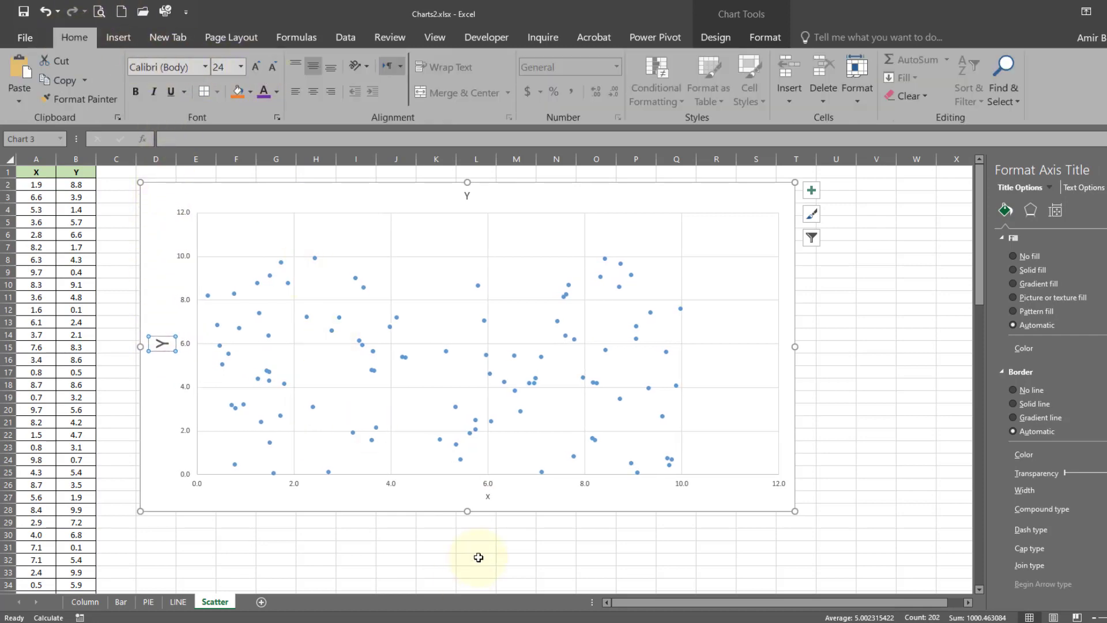
Increase the font size of the horizontal axis title X to 20 and close the formatting pane.
left_click(488, 498)
left_click(256, 67)
left_click(256, 68)
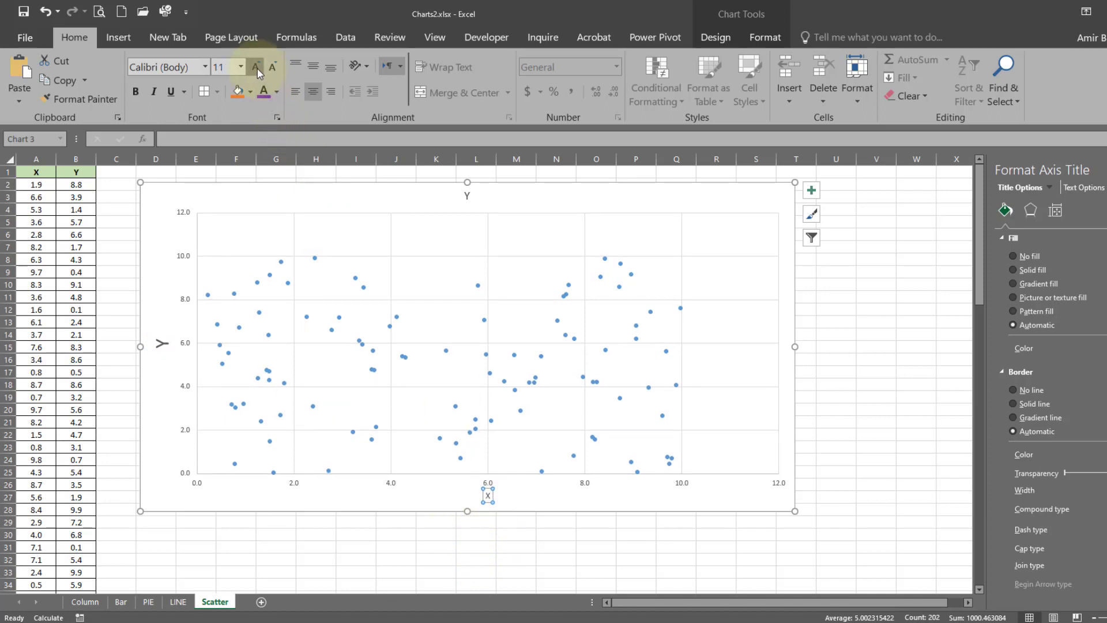
left_click(255, 68)
left_click(255, 68)
left_click(256, 68)
left_click(255, 67)
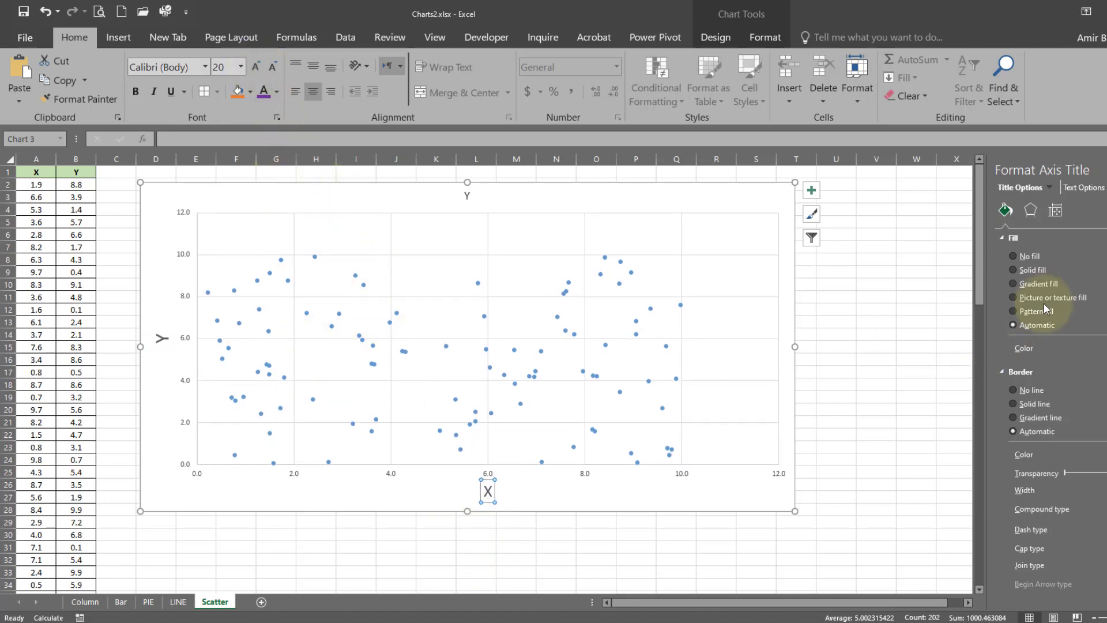
left_click(1100, 170)
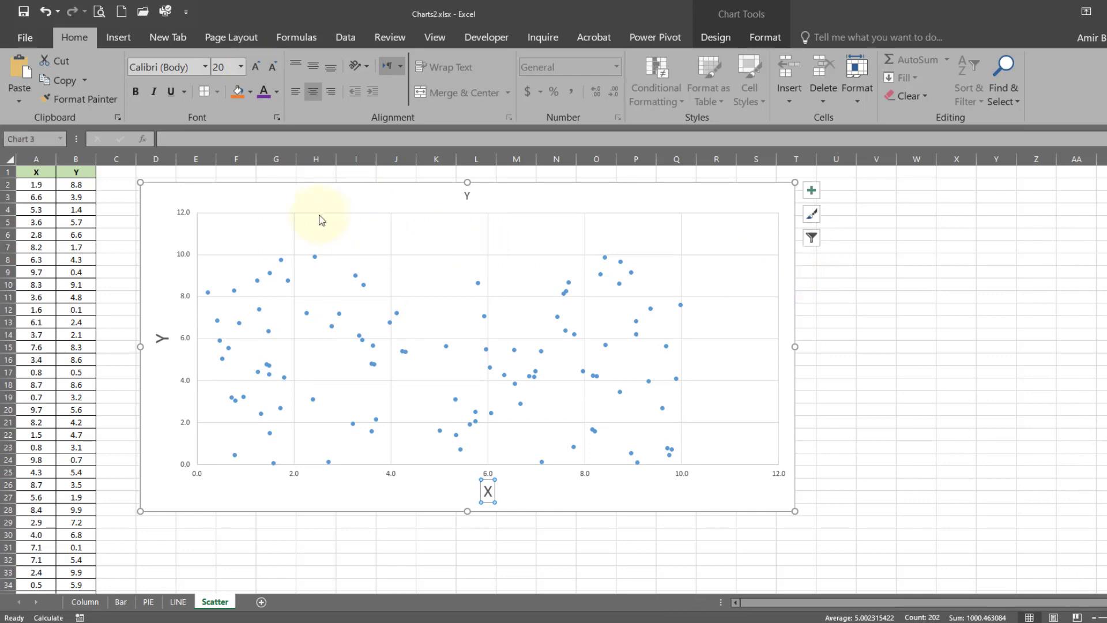
Change the scatter chart's title to X / Y Plot.
left_click(299, 200)
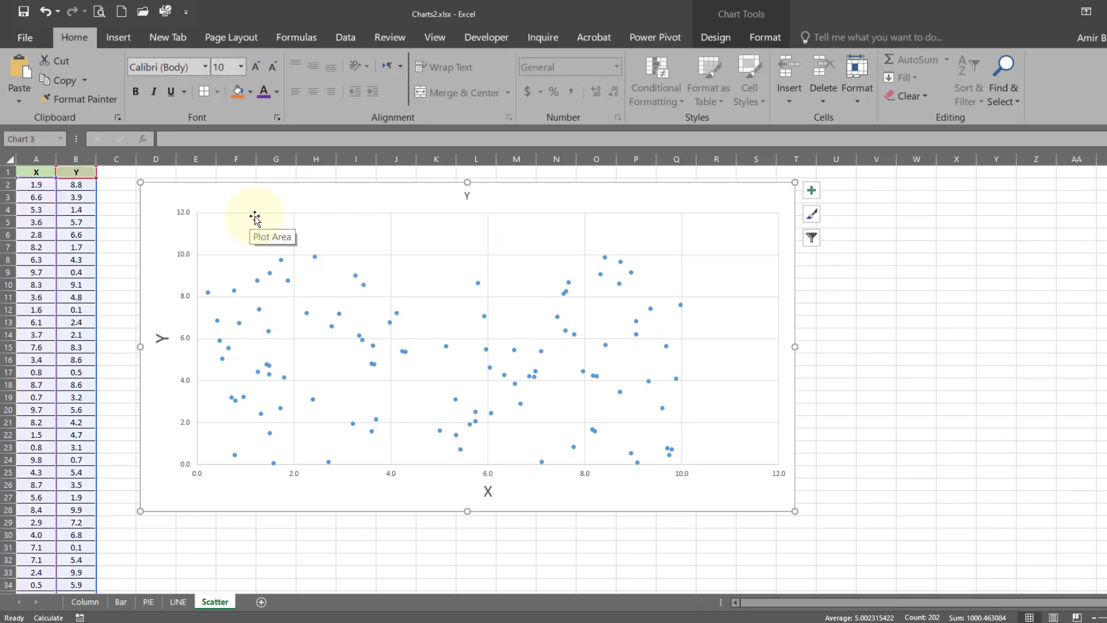
left_click(714, 38)
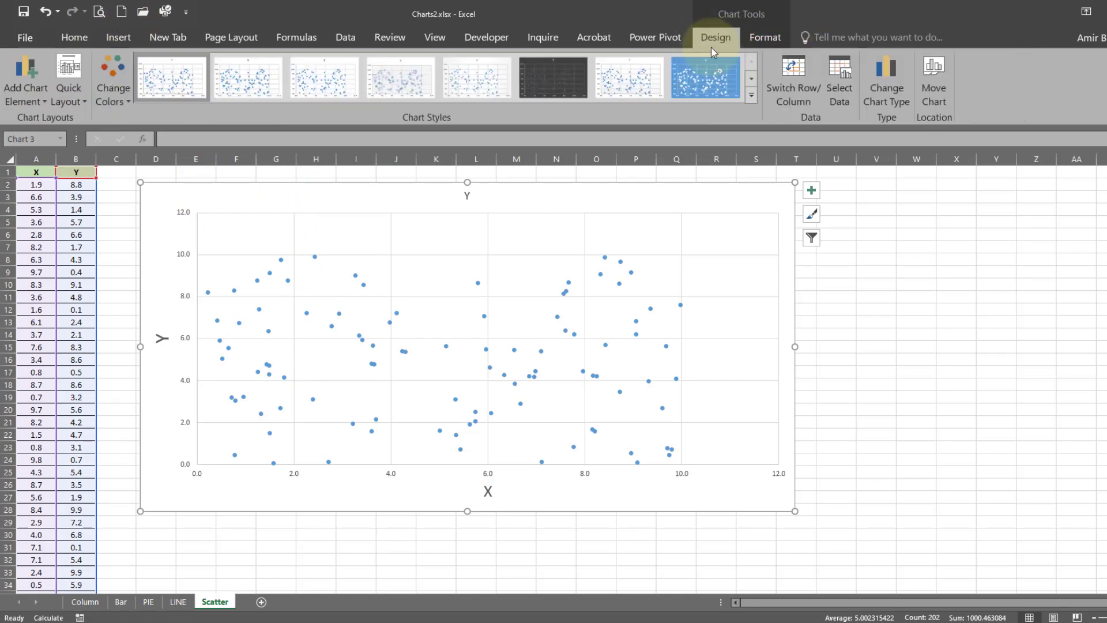
left_click(30, 102)
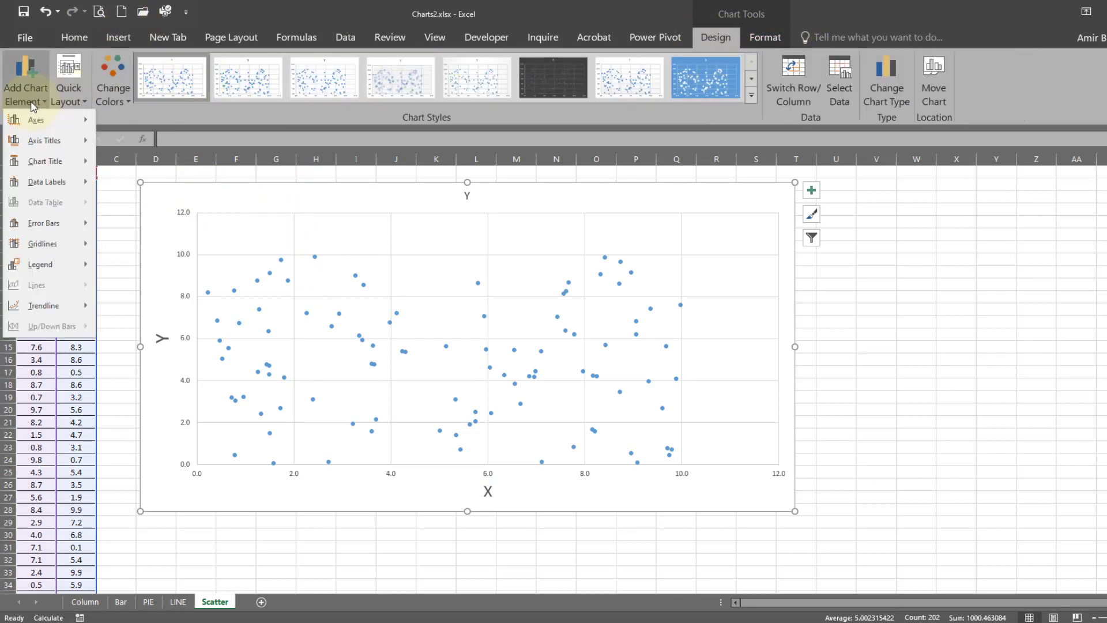
left_click(464, 197)
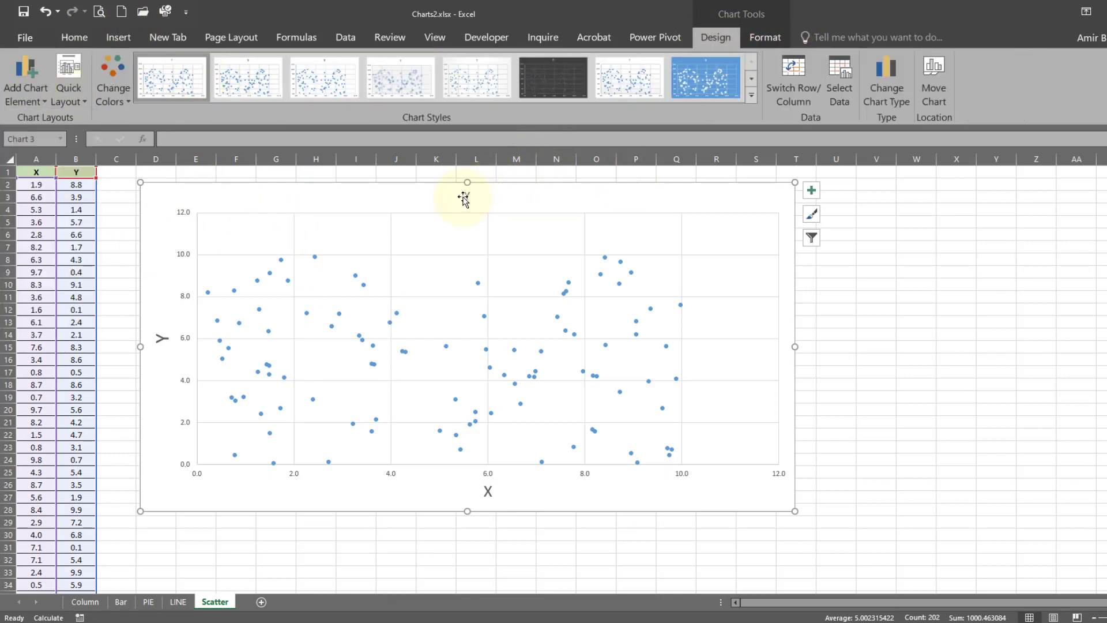
double_click(466, 198)
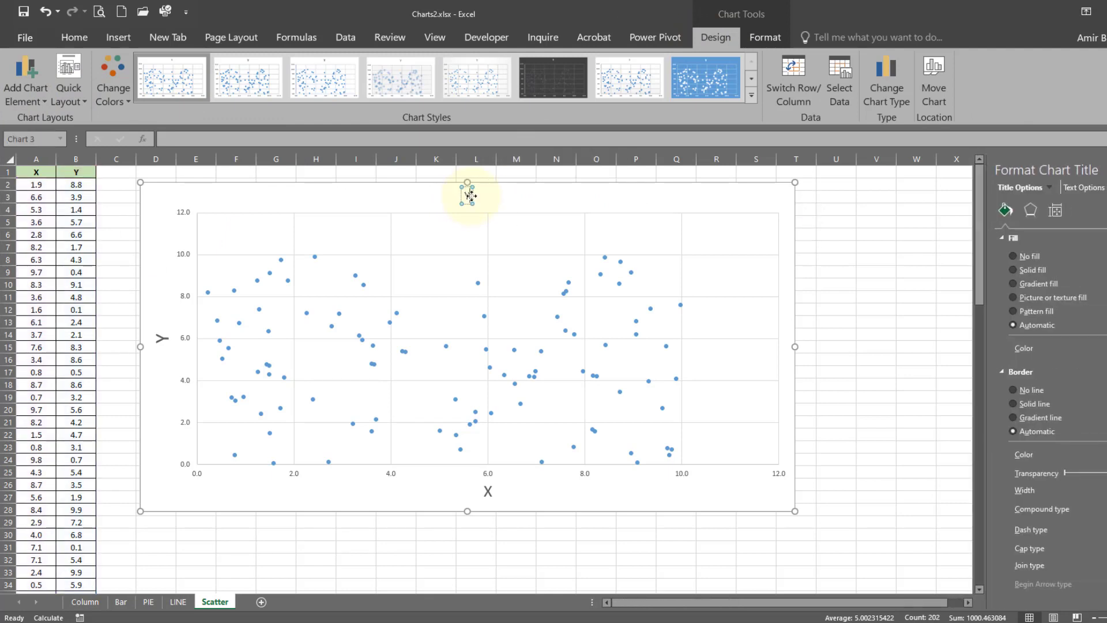
type("X /")
key("End")
type("Plot")
left_click(539, 207)
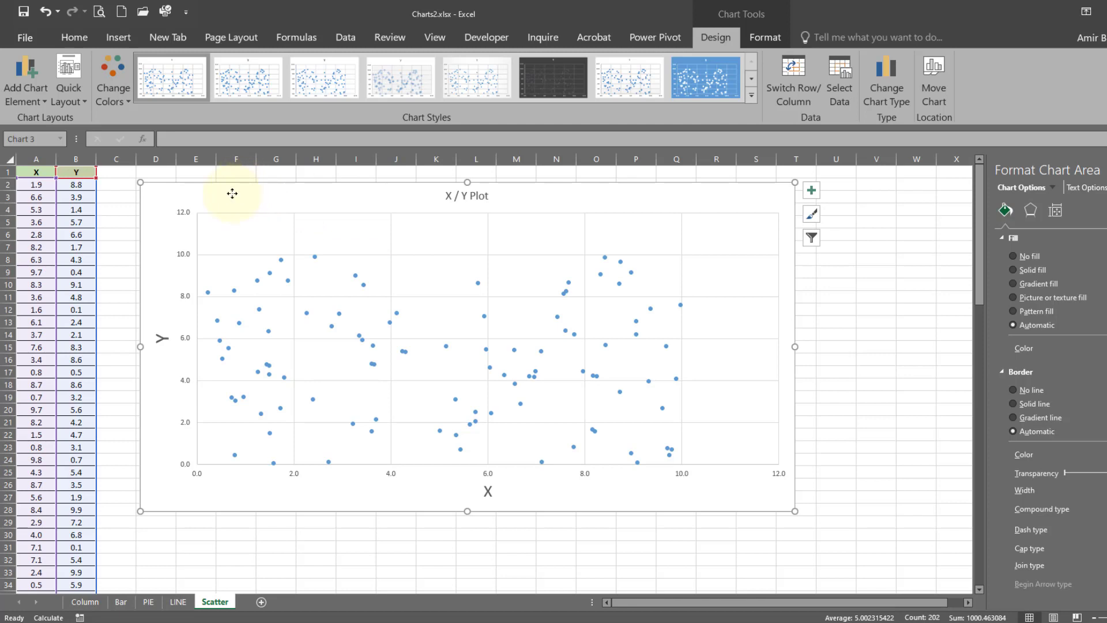
Apply the chart style with a solid blue background and hollow white markers, and recolor it with the monochromatic orange palette.
left_click(751, 95)
left_click(704, 78)
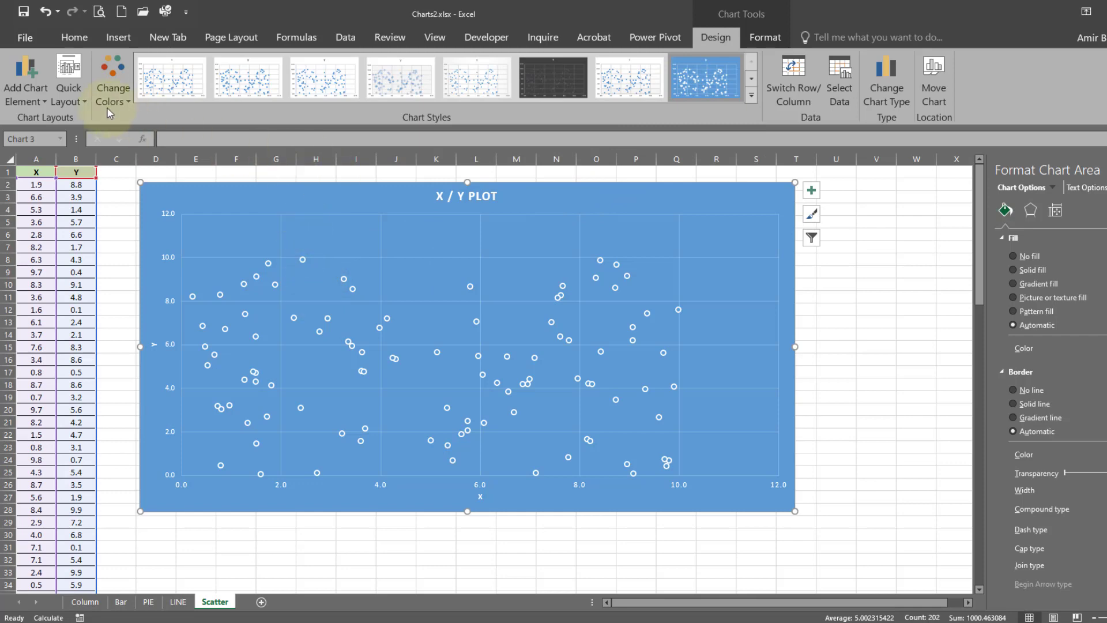
left_click(113, 91)
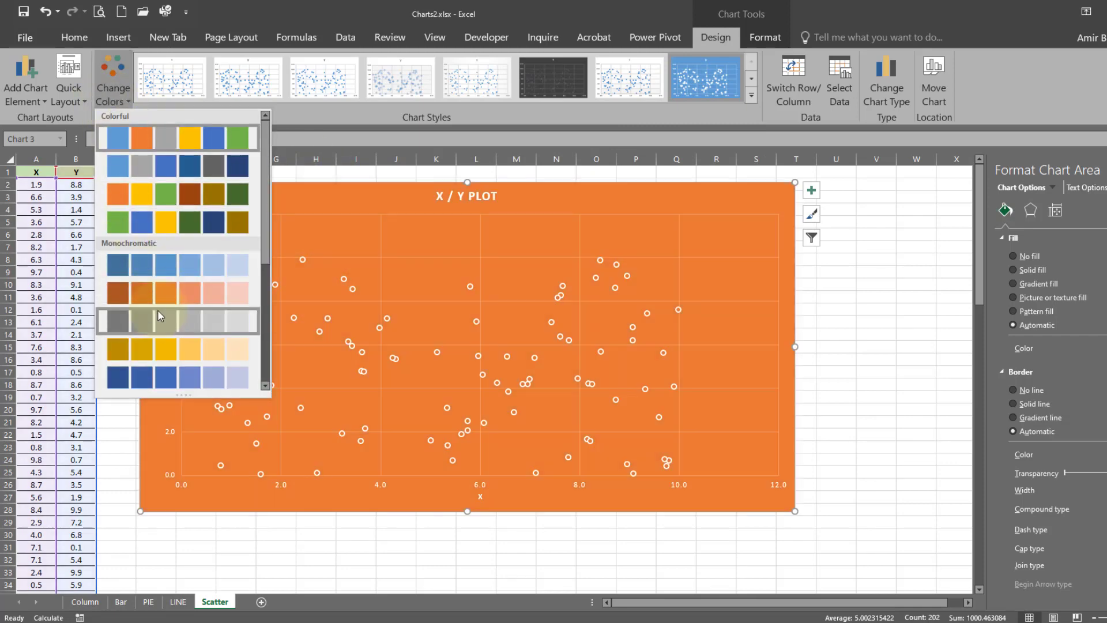
left_click(158, 289)
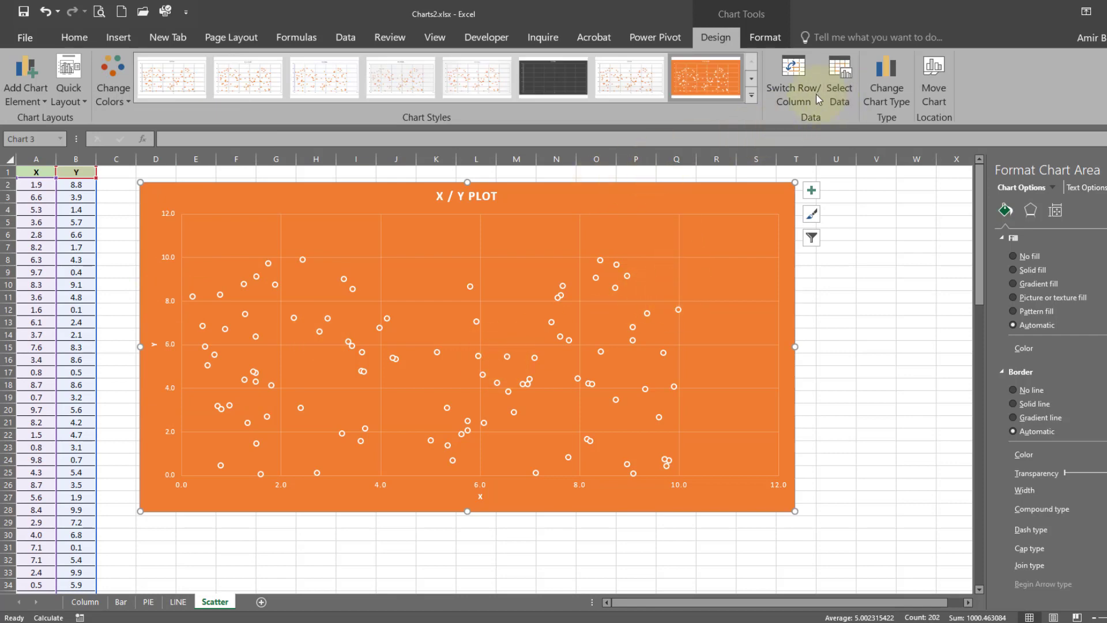
left_click(765, 37)
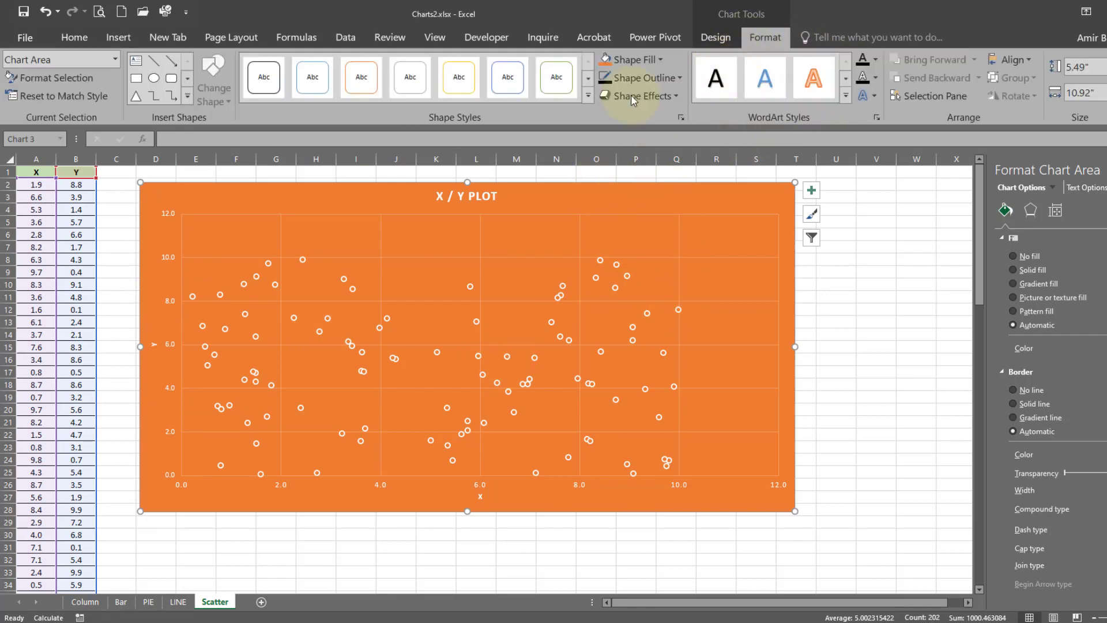
Apply the blue gradient theme style from the shape styles to the scatter chart's chart area.
left_click(587, 96)
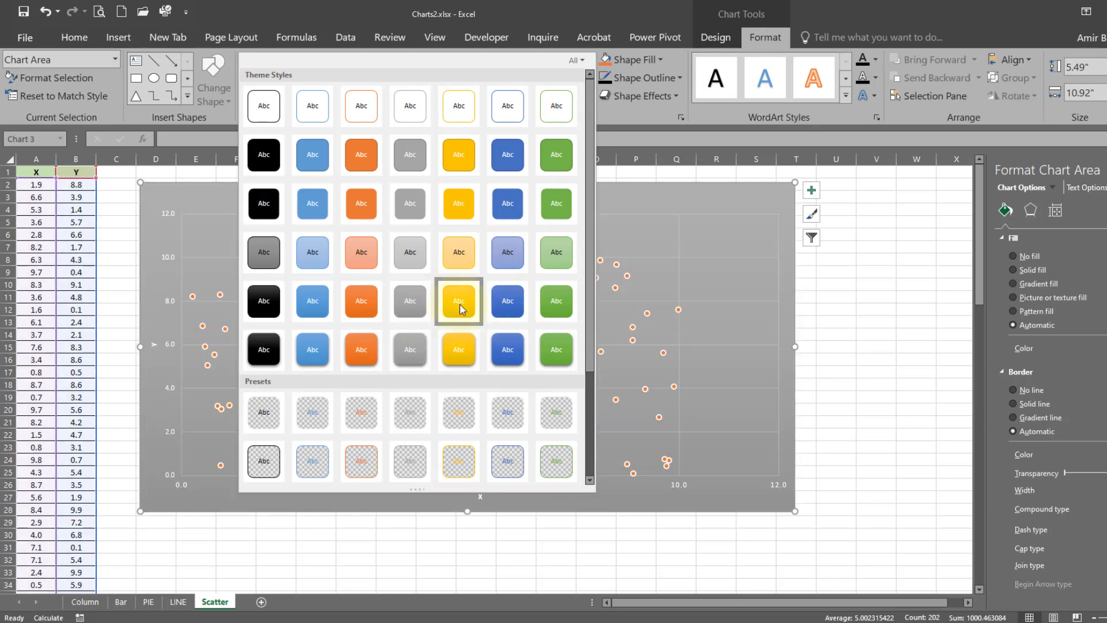
left_click(493, 308)
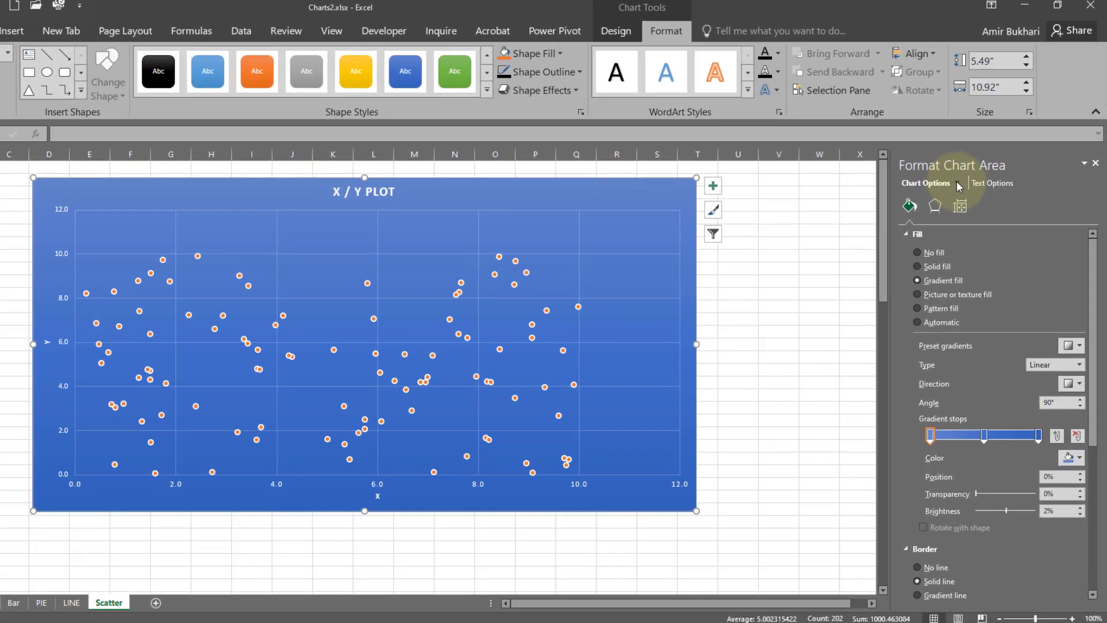
Make the horizontal axis major gridlines solid lines, trying light orange and red before choosing light gold.
left_click(1050, 187)
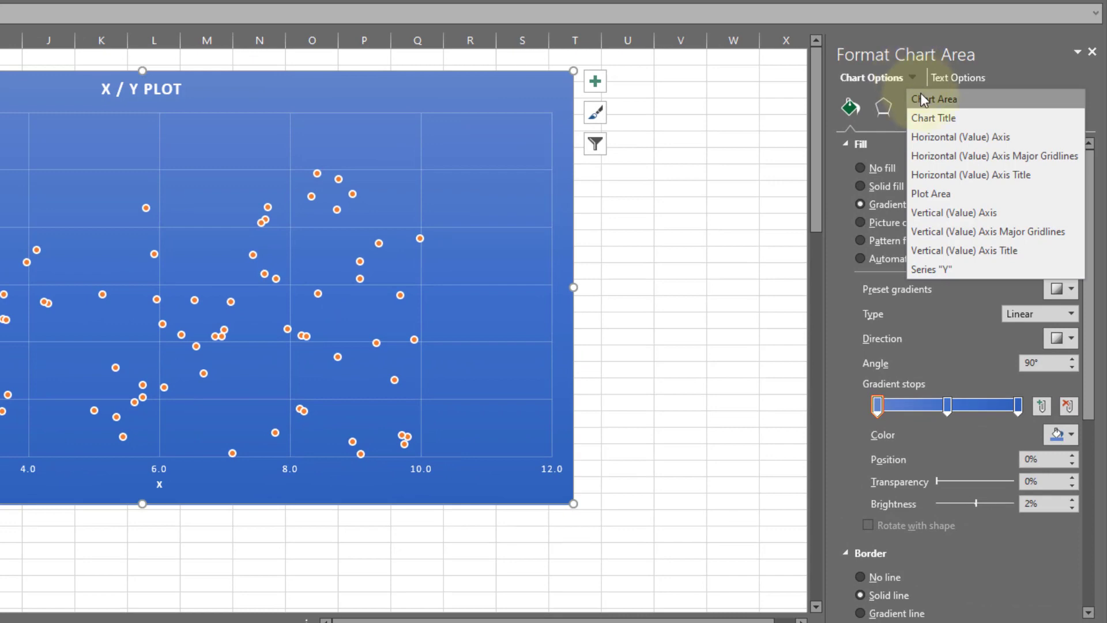
left_click(940, 157)
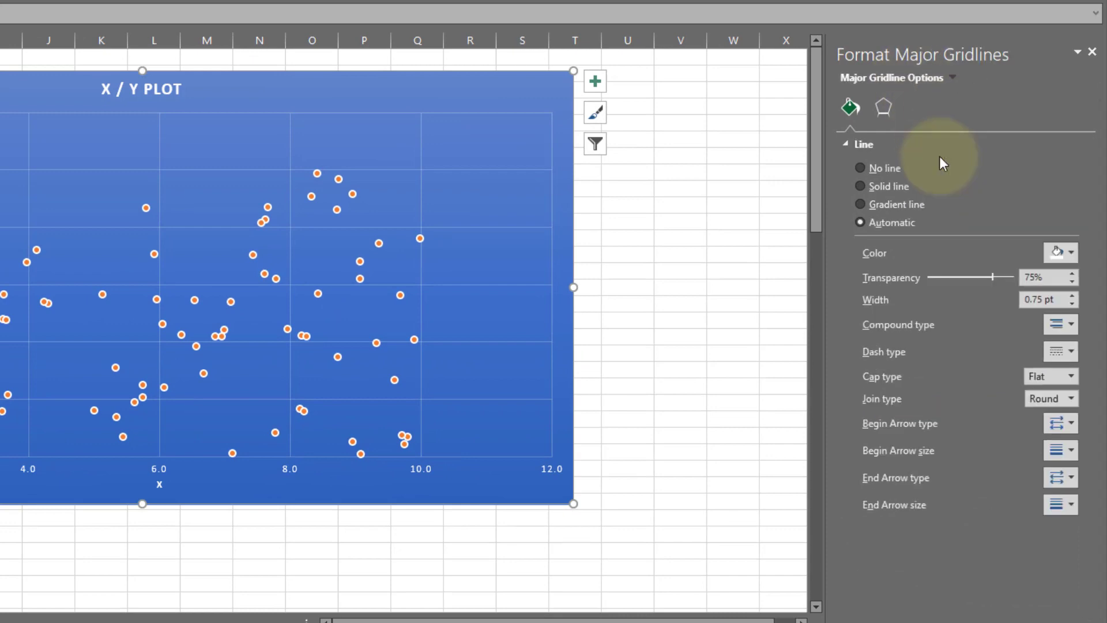
left_click(860, 186)
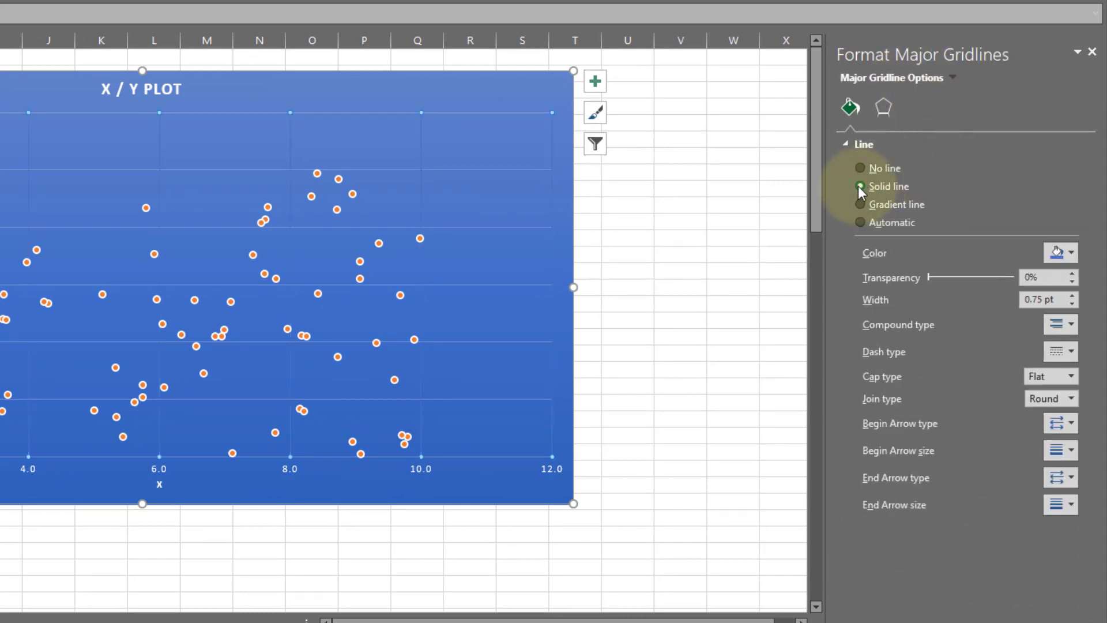
left_click(1070, 256)
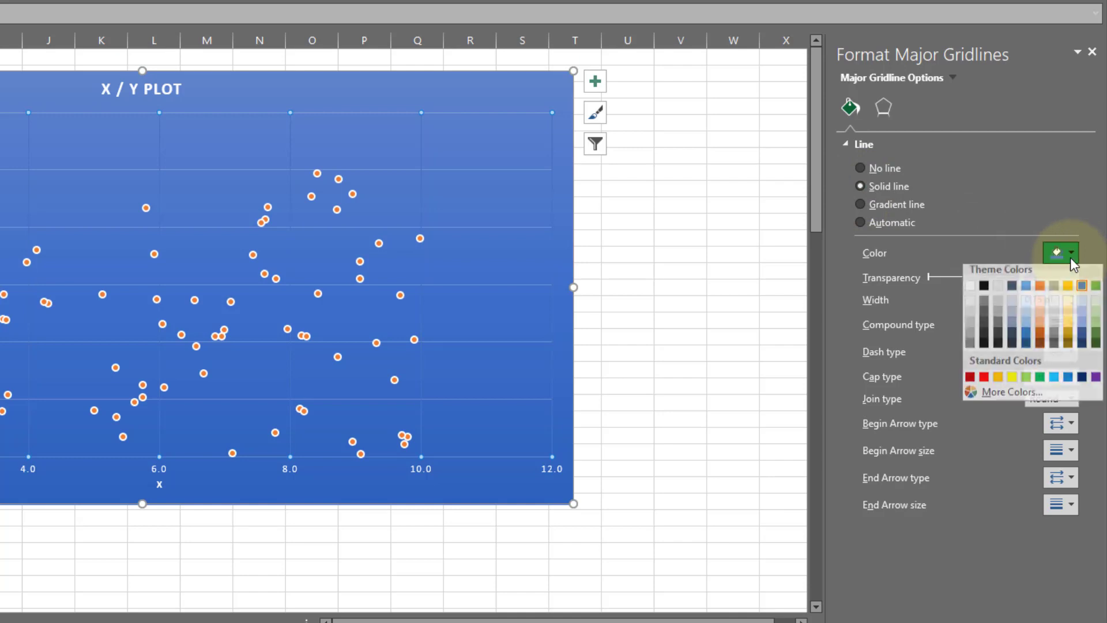
left_click(1040, 315)
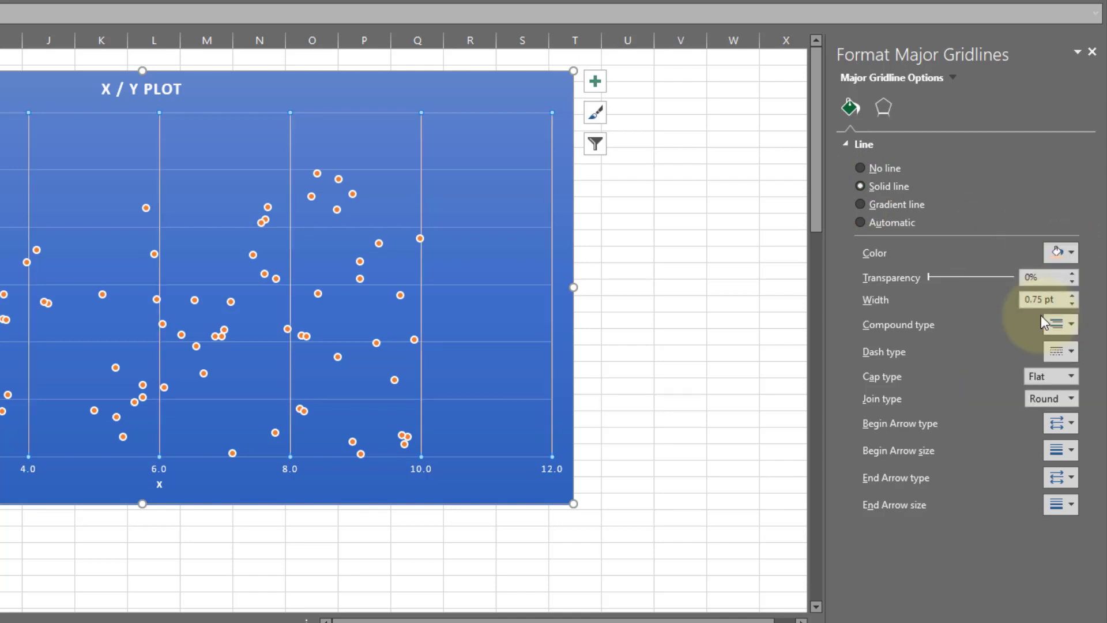
left_click(1071, 254)
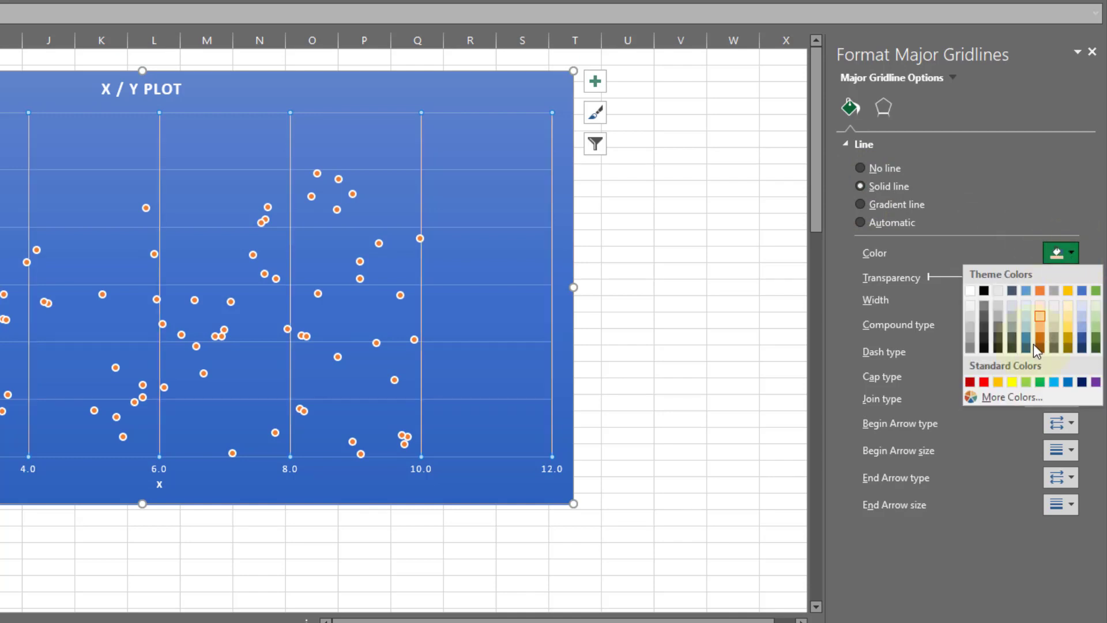
left_click(984, 383)
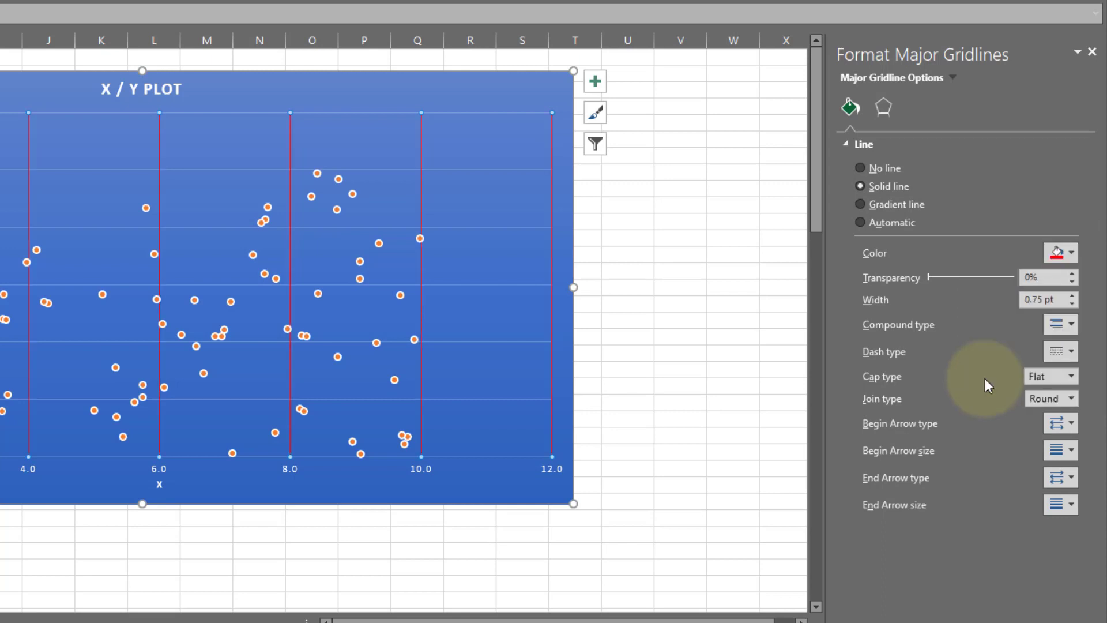
left_click(1071, 254)
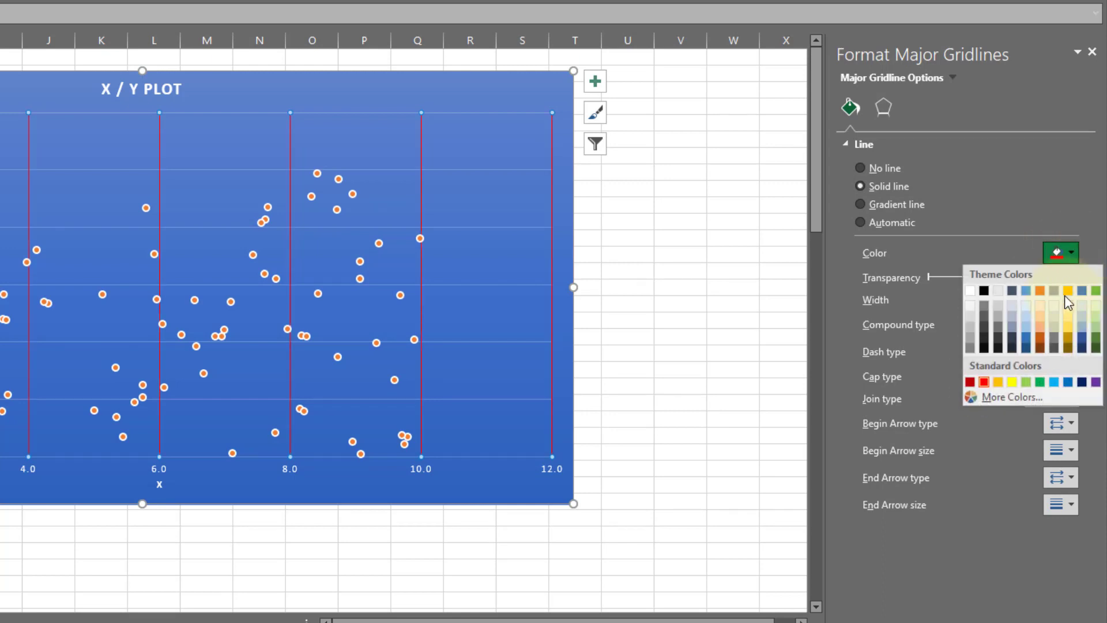
left_click(1072, 319)
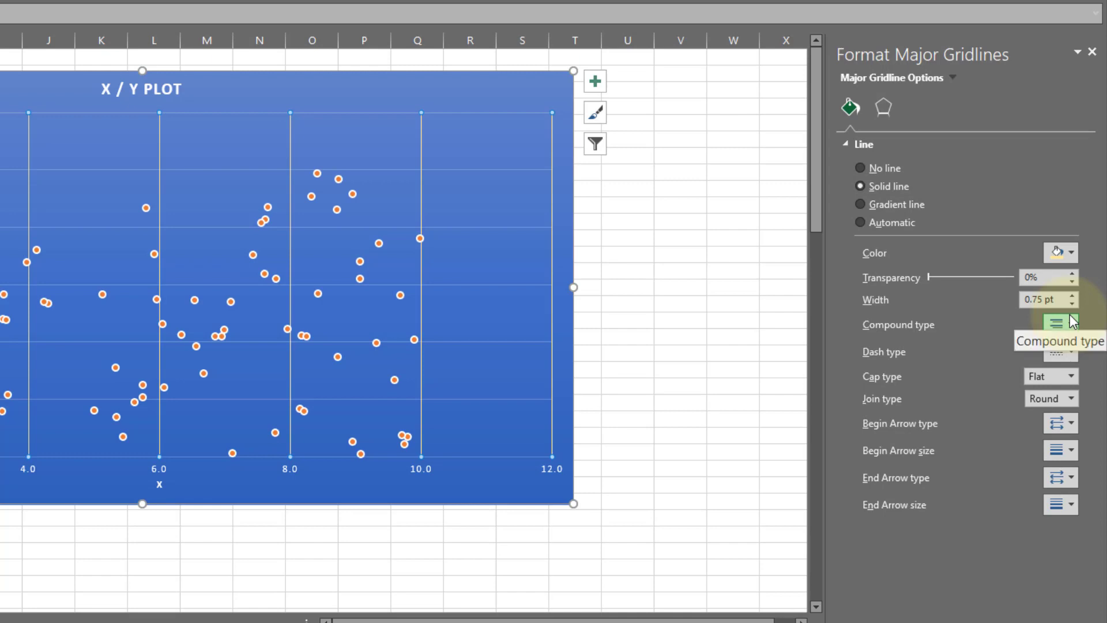
Make the vertical axis major gridlines solid lines in the same light gold, and select the chart area.
left_click(954, 78)
left_click(967, 231)
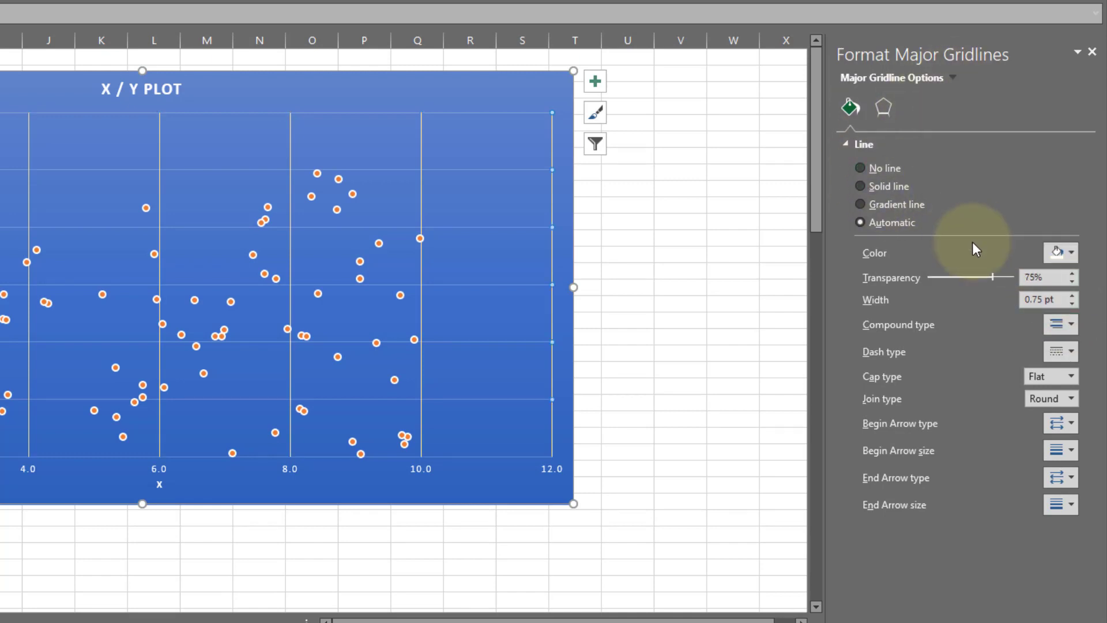
left_click(873, 186)
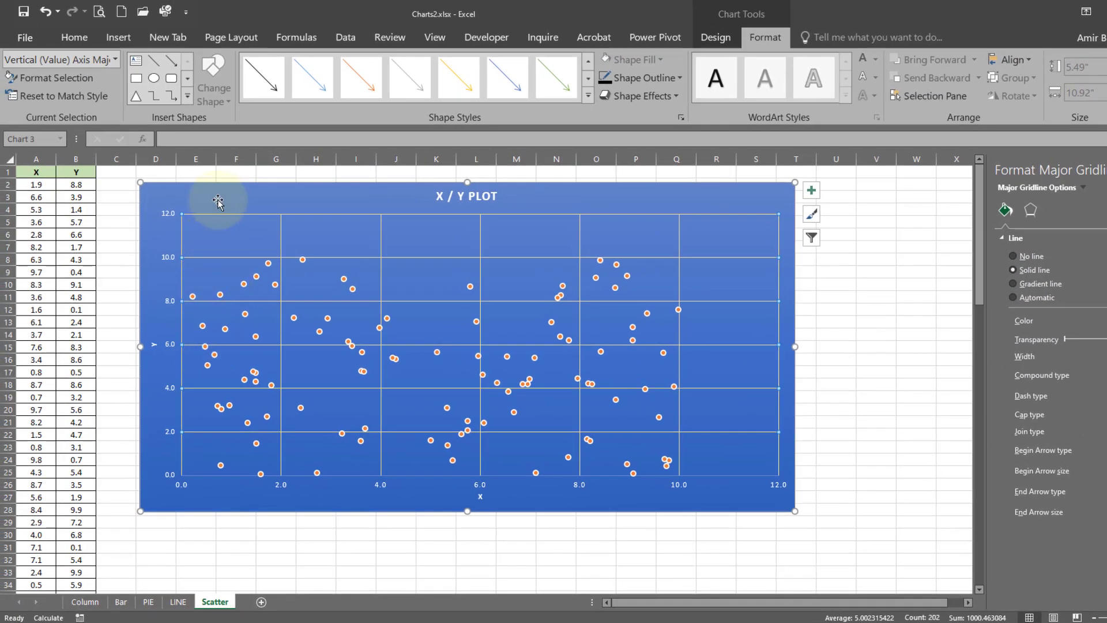
left_click(217, 200)
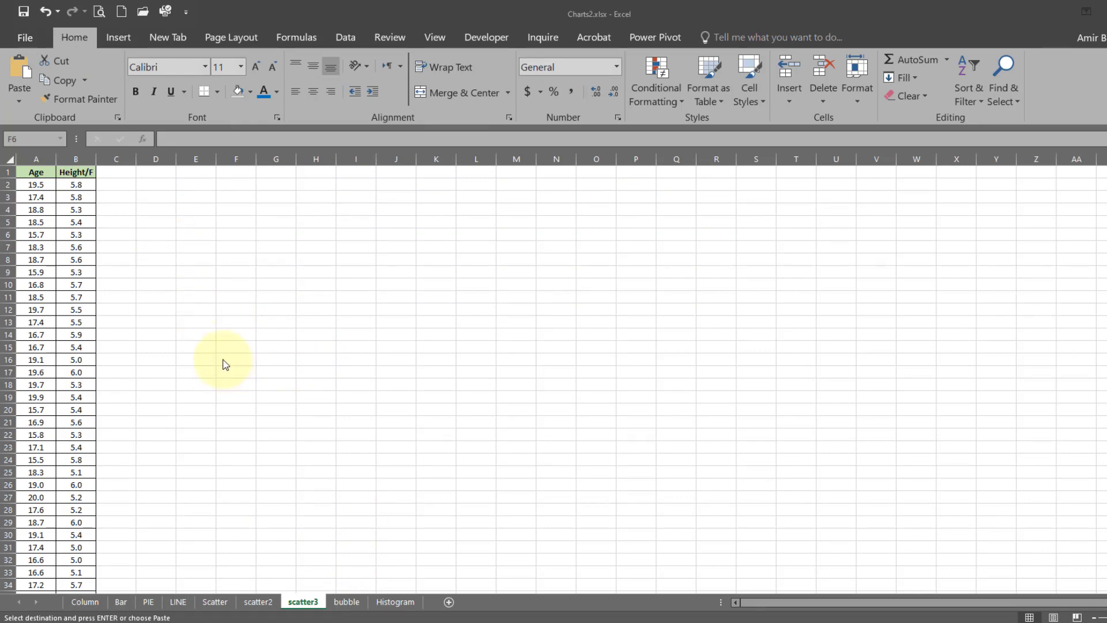
Insert an X Y (Scatter) chart from the Age and Height/F data in A1:B101 on scatter3, using the single-series Height/F layout.
left_click(44, 173)
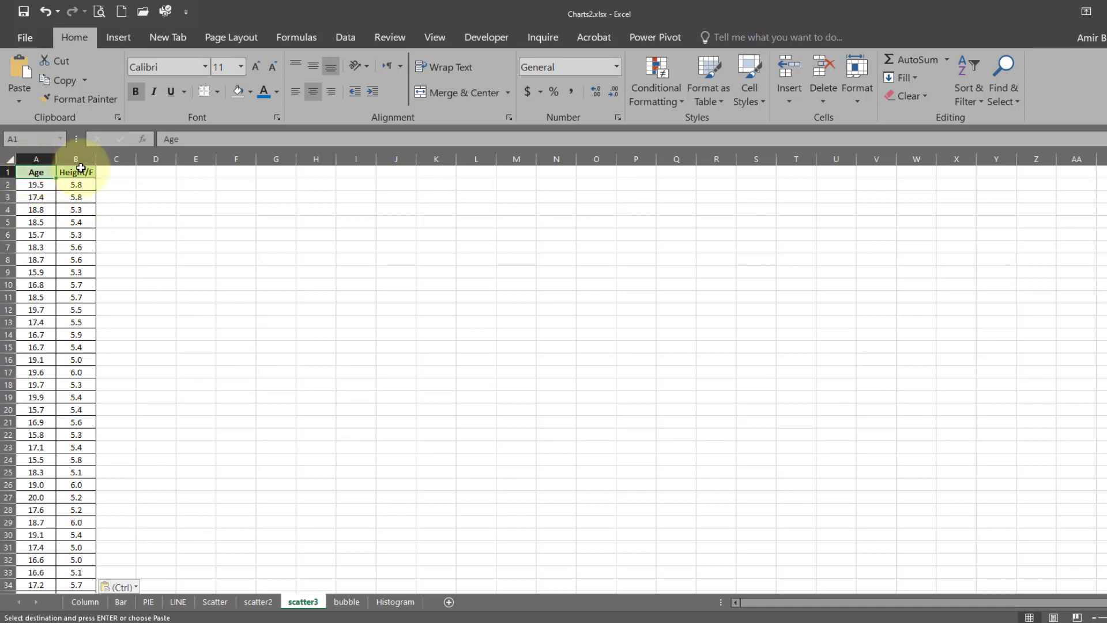
left_click_drag(35, 171, 75, 175)
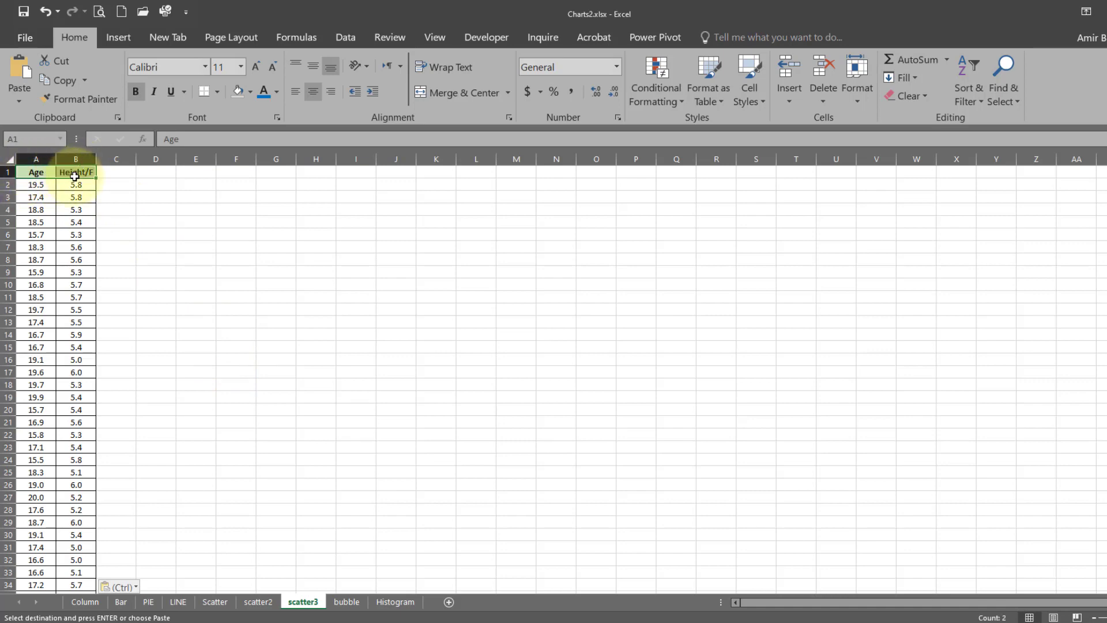
key("ctrl+shift+Down")
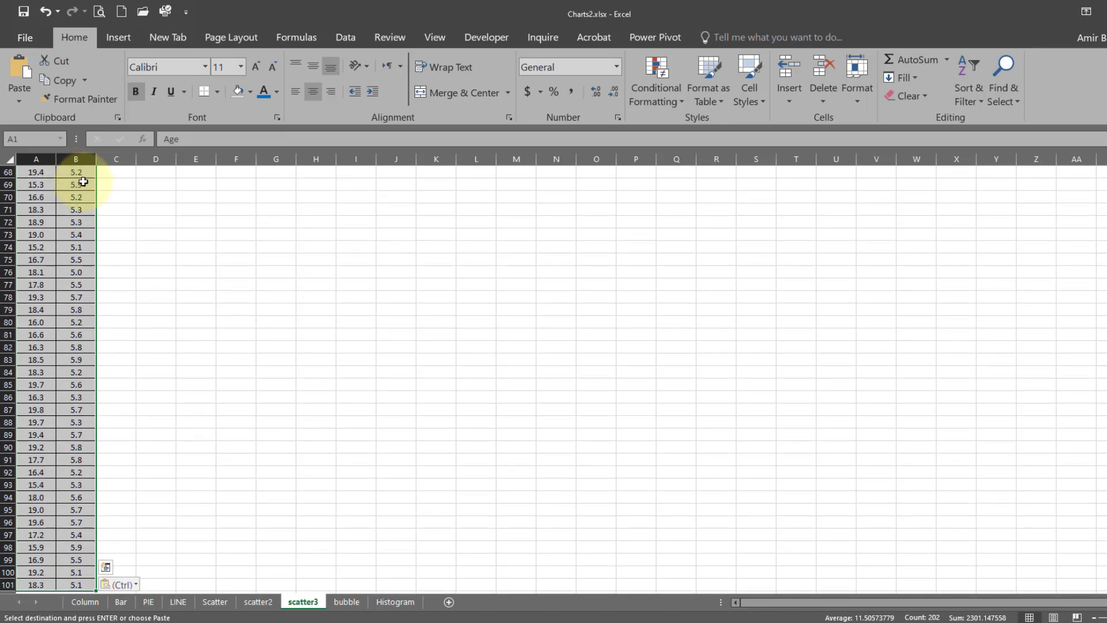
left_click(120, 37)
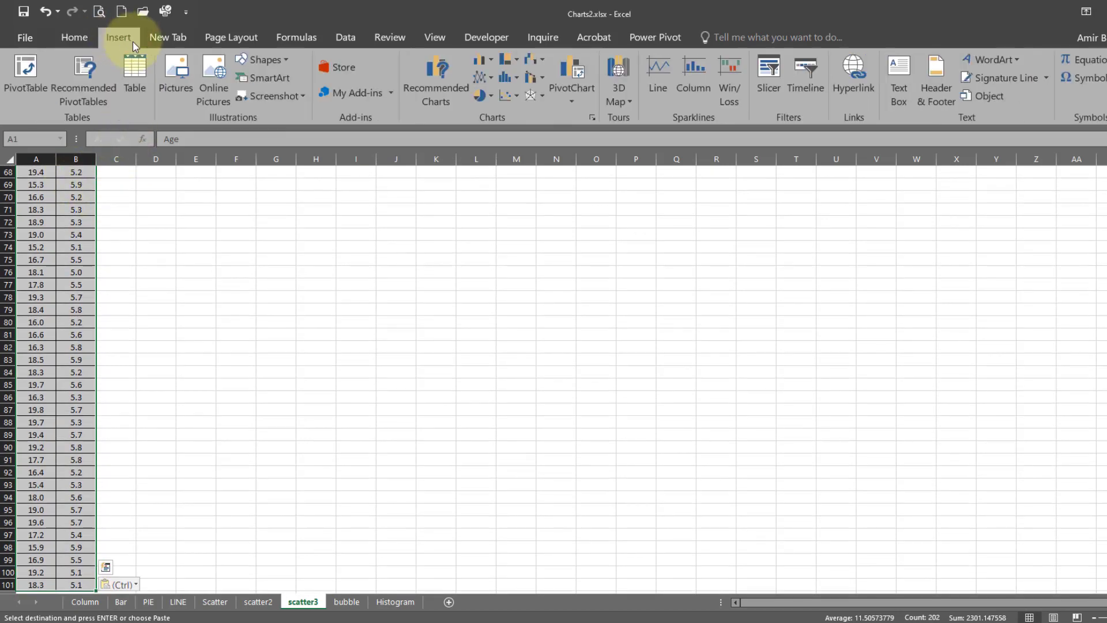
left_click(440, 82)
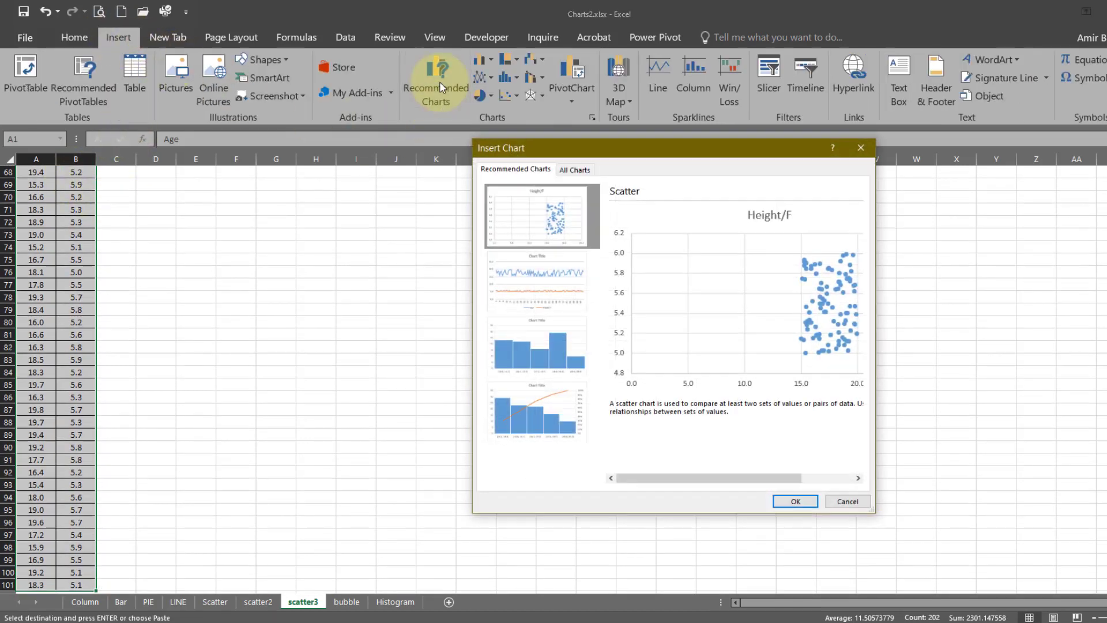
left_click(573, 169)
left_click(518, 296)
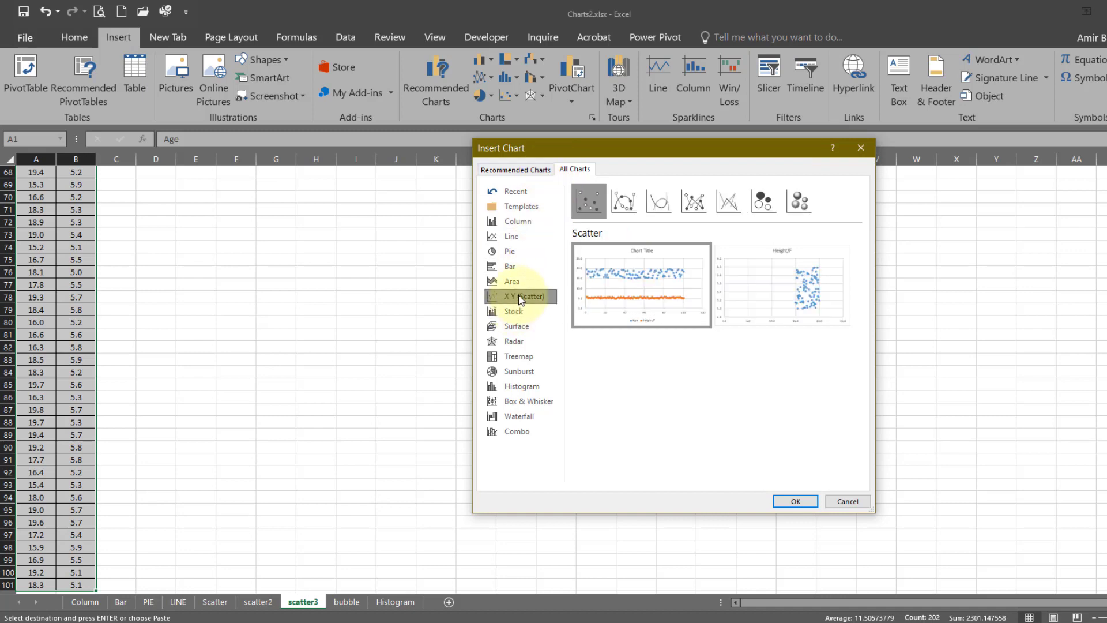
mouse_move(666, 309)
left_click(844, 289)
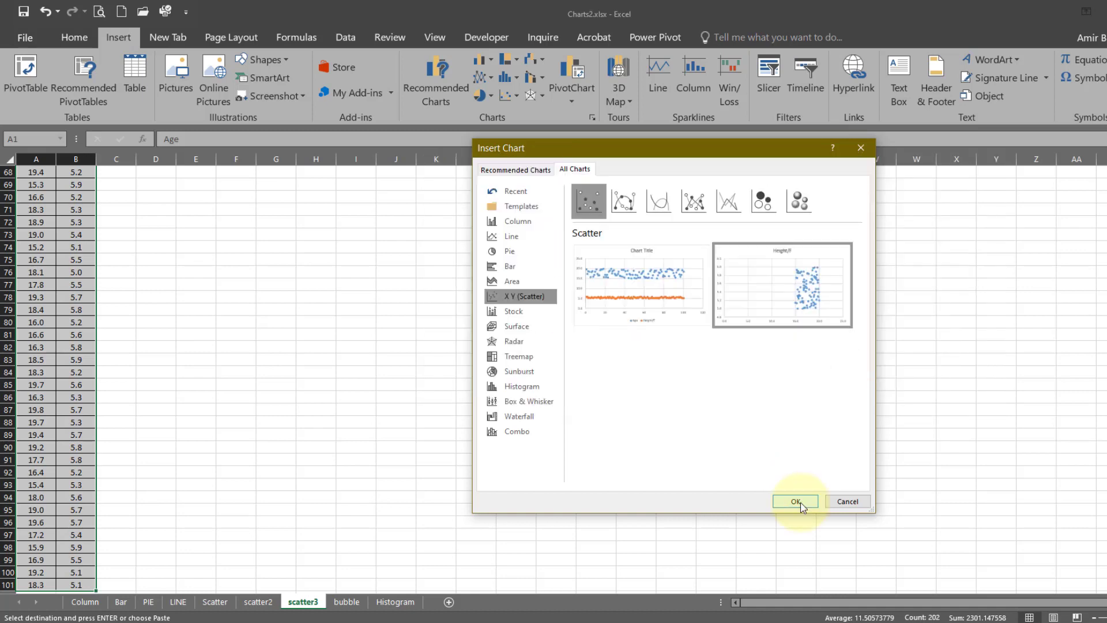
Insert the scatter chart that plots Height/F against Age and position it beside the data columns.
left_click(796, 501)
left_click_drag(569, 310, 234, 192)
scroll(254, 219, "up", 1)
Cut the scatter chart and paste it near the first rows of the scatter3 sheet, next to the data.
right_click(186, 214)
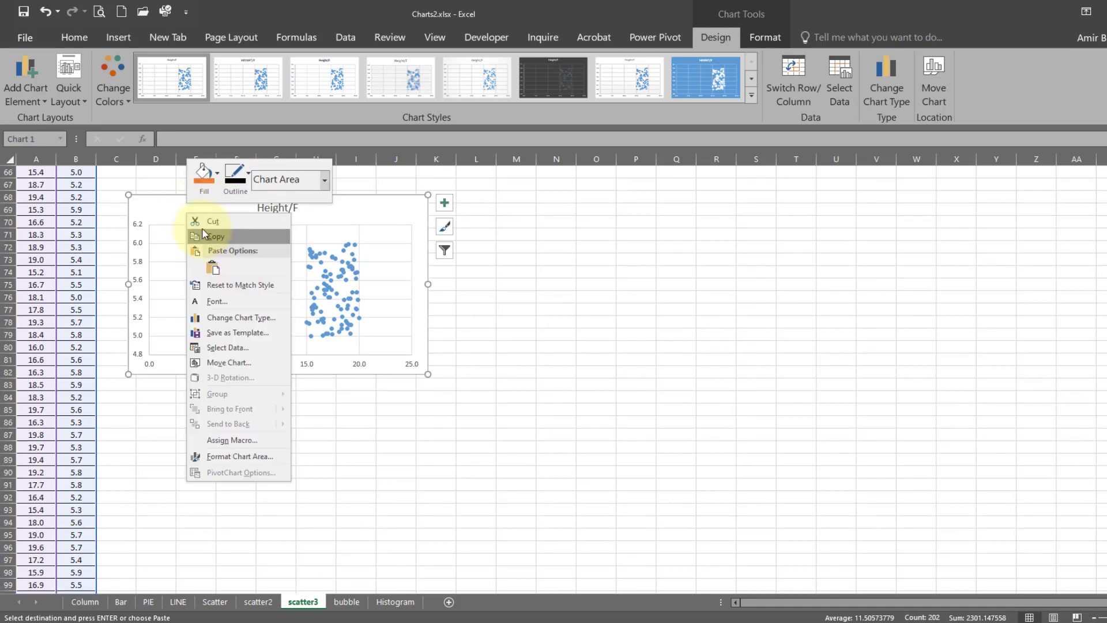
left_click(203, 221)
scroll(212, 248, "up", 15)
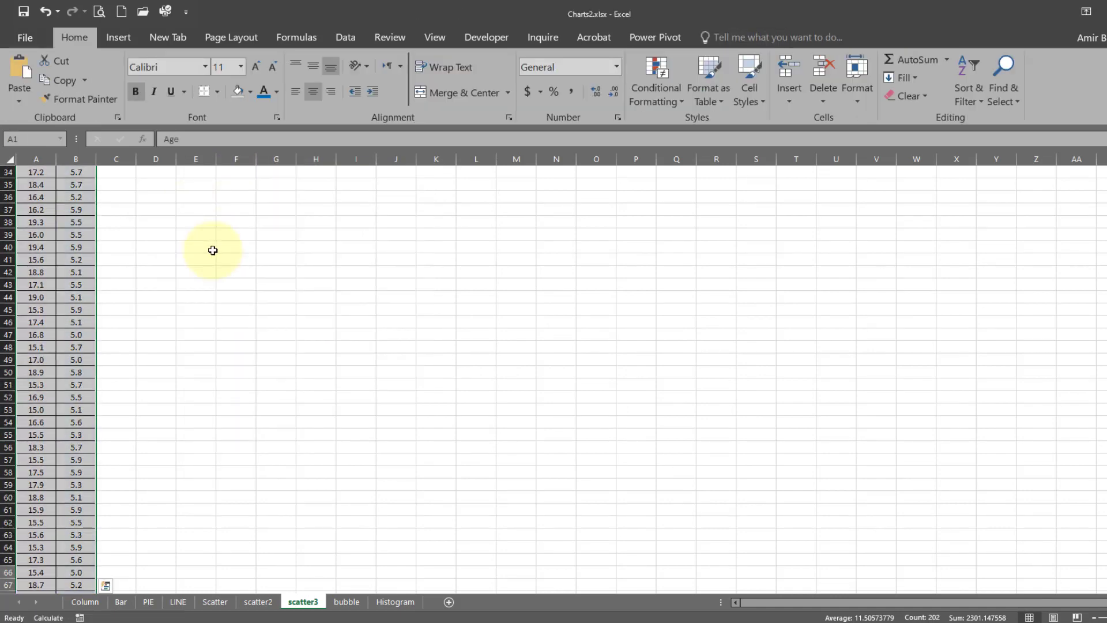
scroll(213, 251, "up", 7)
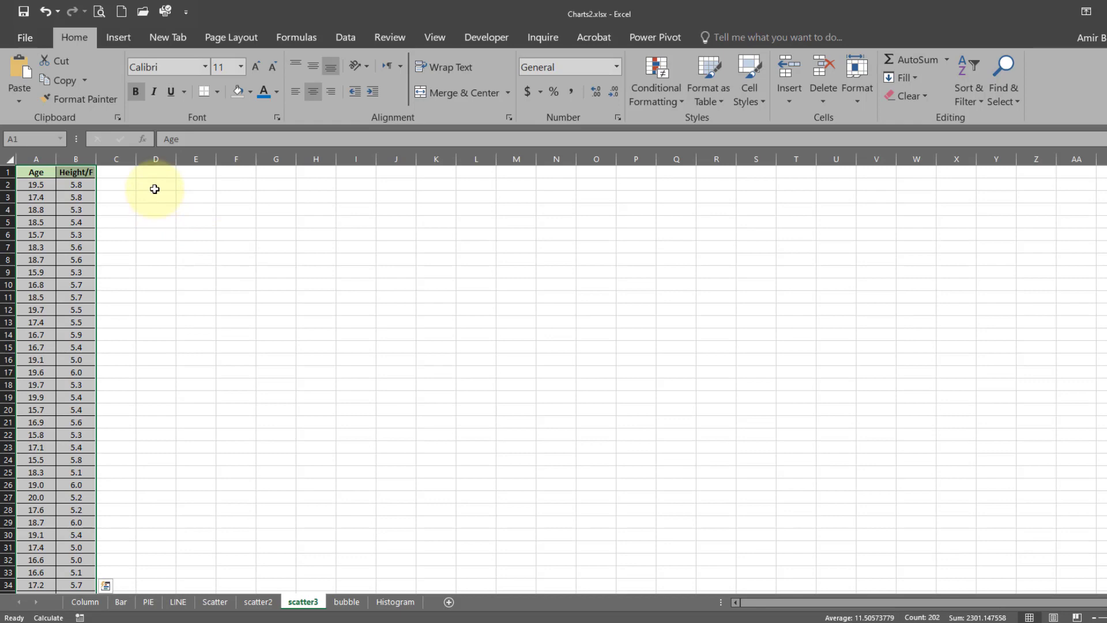
right_click(154, 189)
left_click(184, 246)
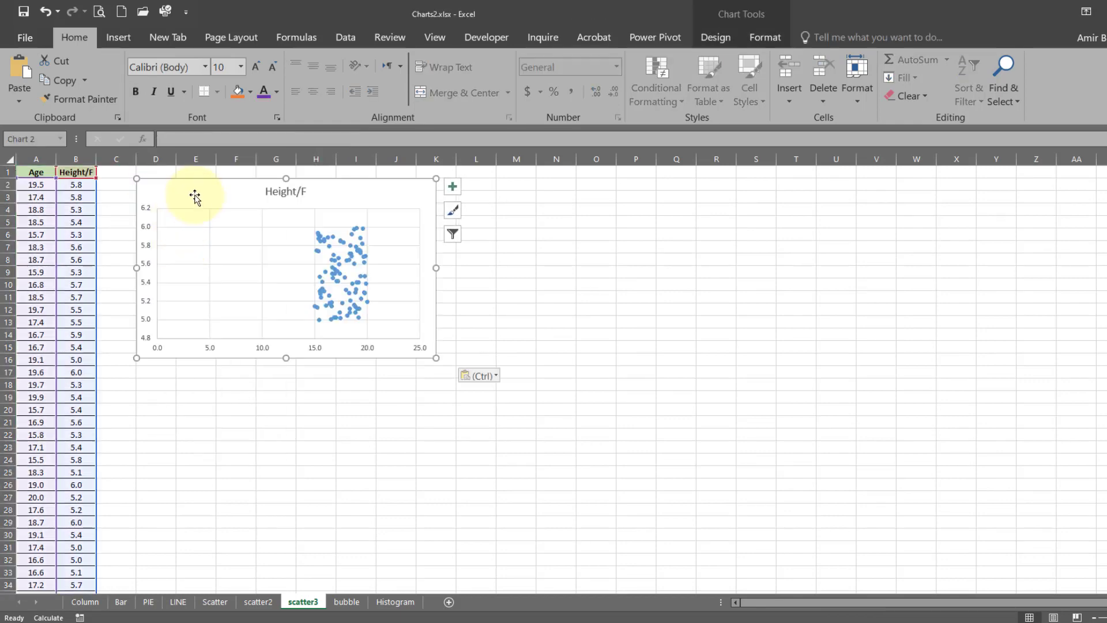
Enlarge the scatter chart to span roughly columns C to R and align it beside the data.
left_click_drag(195, 197, 176, 199)
left_click_drag(417, 361, 745, 478)
left_click_drag(314, 197, 304, 189)
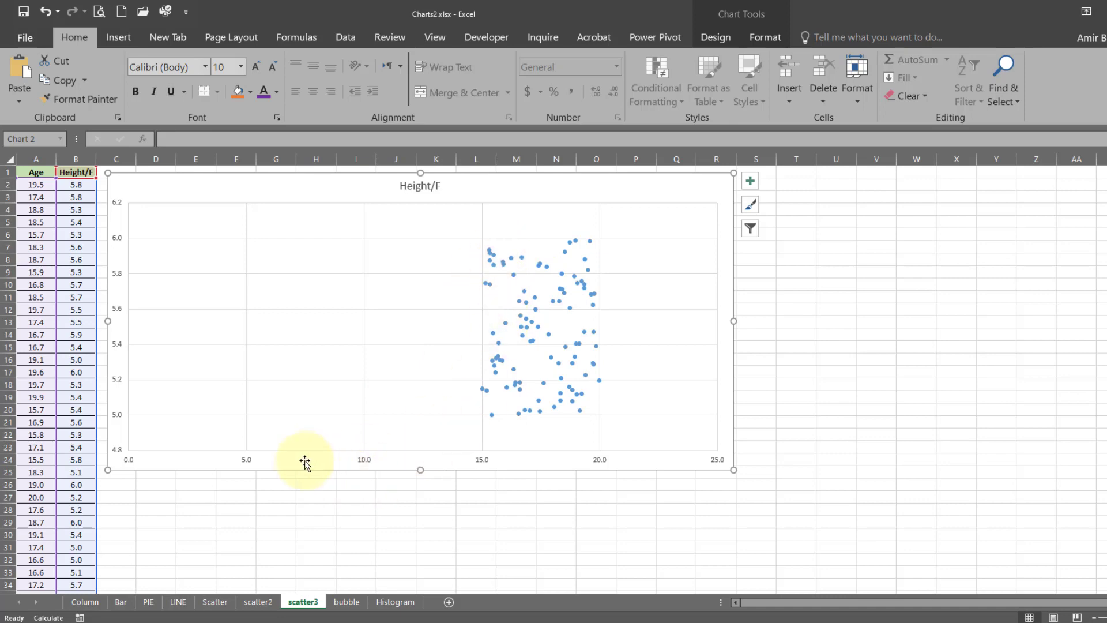
Set the horizontal axis bounds of the scatter chart to a minimum of 14.5 and a maximum of 20.5.
left_click(242, 460)
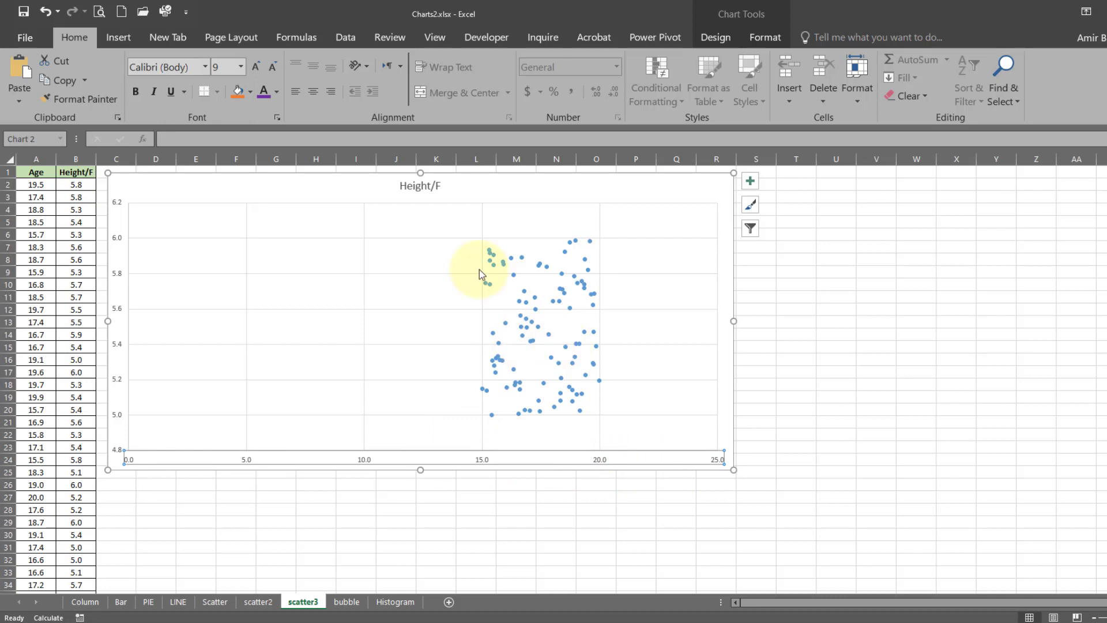
left_click_drag(244, 190, 242, 189)
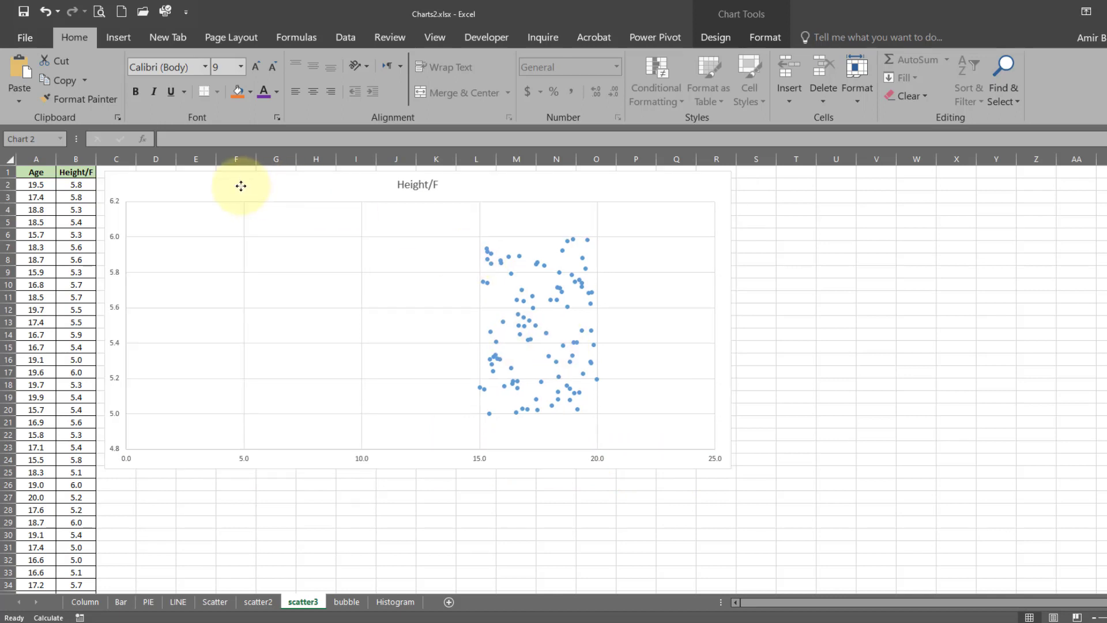
left_click(242, 463)
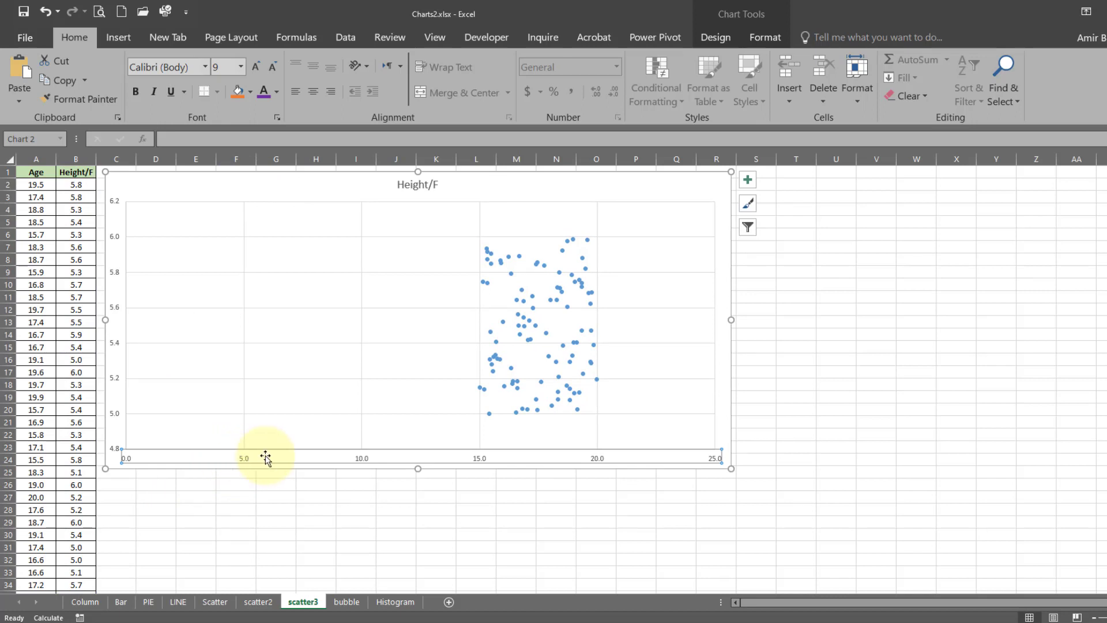
right_click(244, 459)
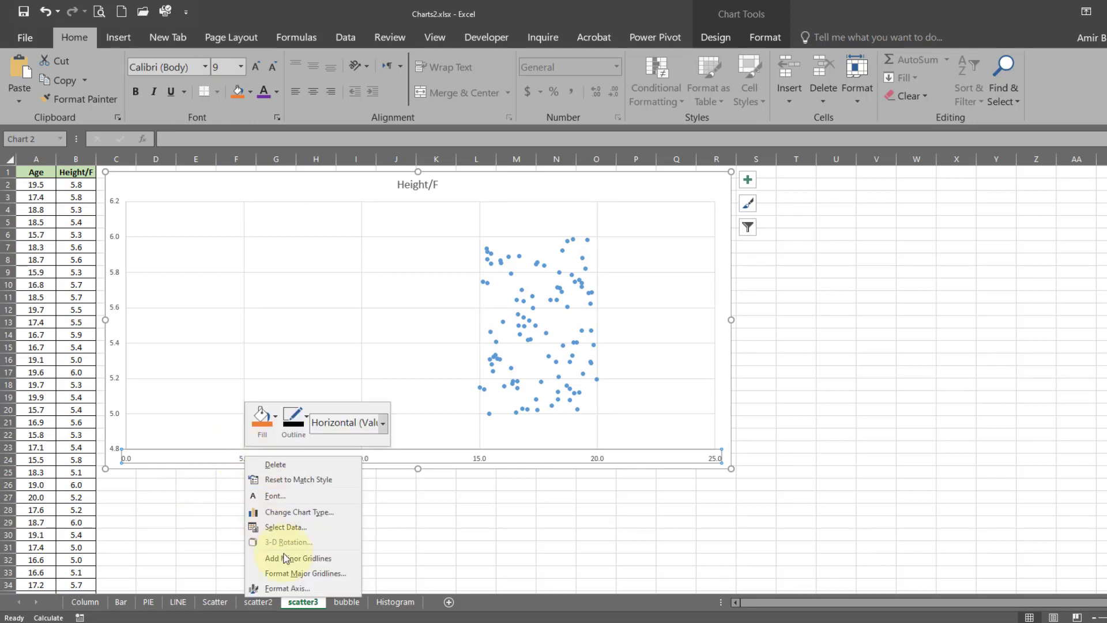
left_click(272, 587)
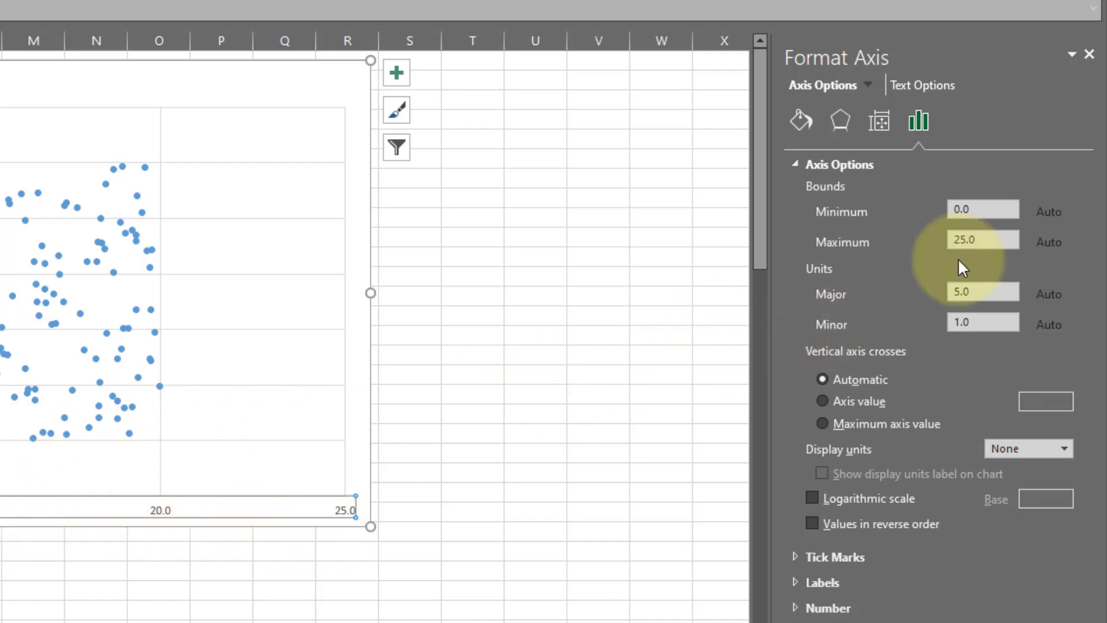
left_click(974, 209)
type("14.5")
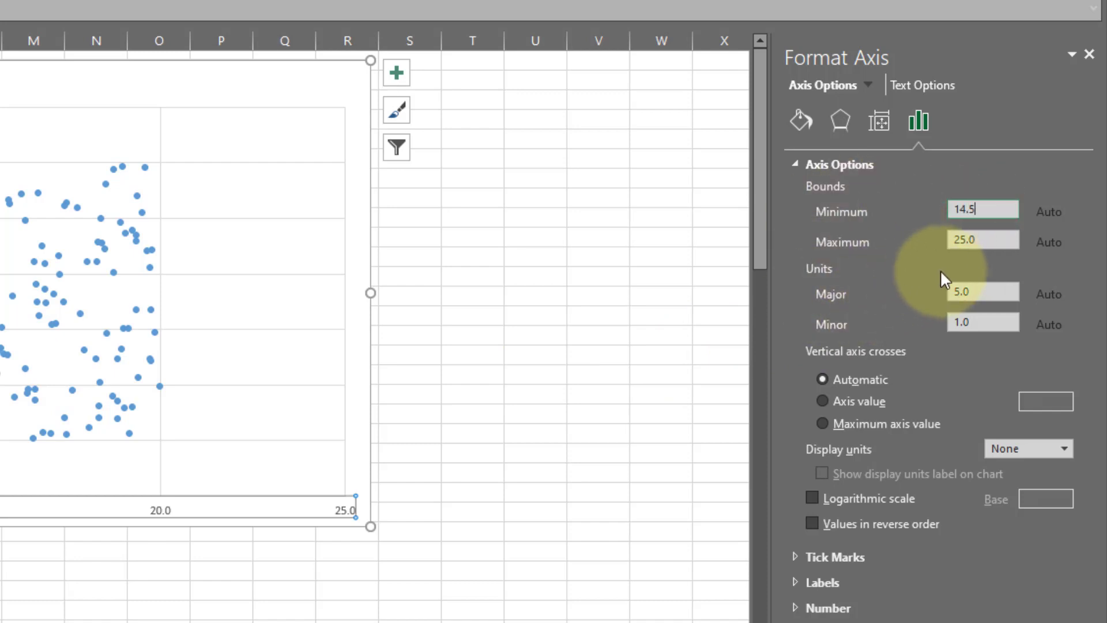
left_click(983, 239)
type("20.5")
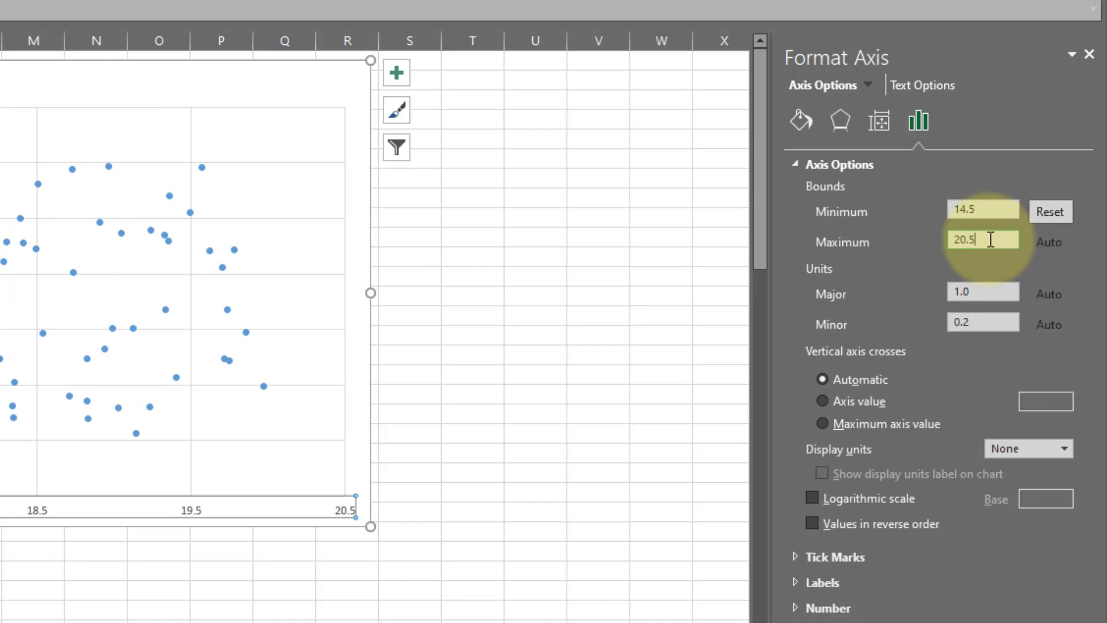
left_click_drag(991, 240, 924, 239)
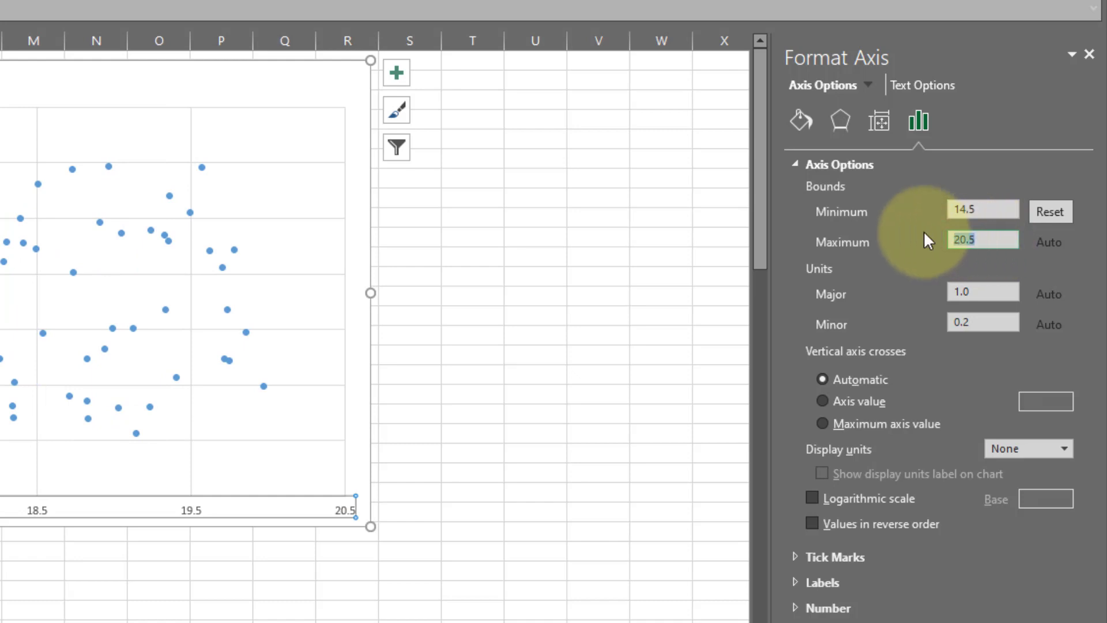
left_click(964, 239)
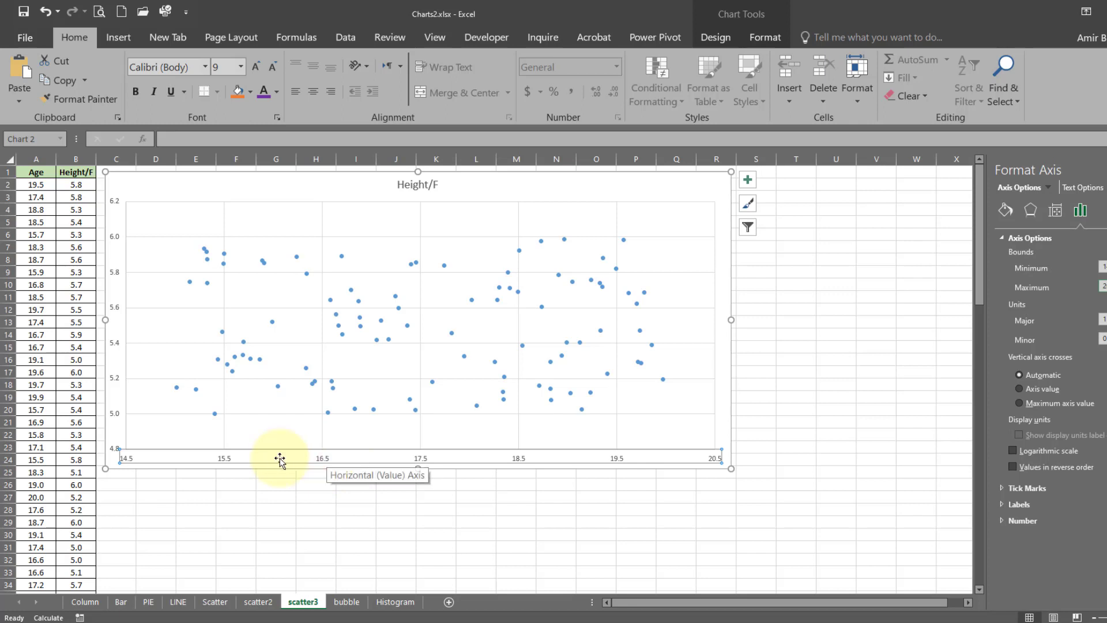
Set the vertical axis bounds to a minimum of 4.9 and a maximum of 6.1.
left_click(118, 345)
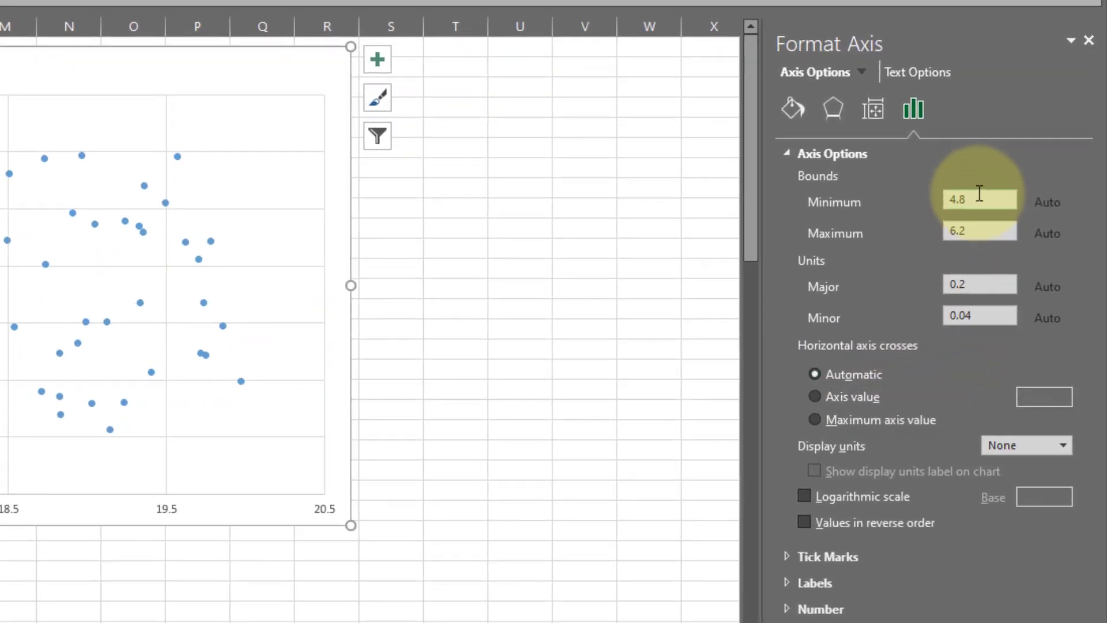
double_click(980, 205)
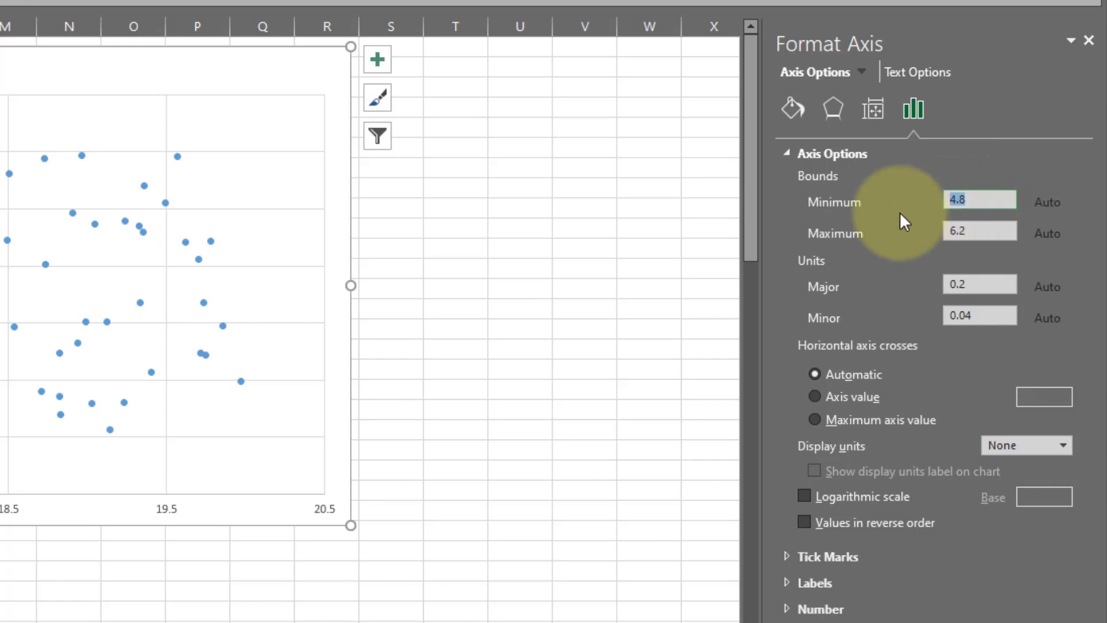
type("4.69")
key("BackSpace")
key("BackSpace")
type("9")
left_click(975, 231)
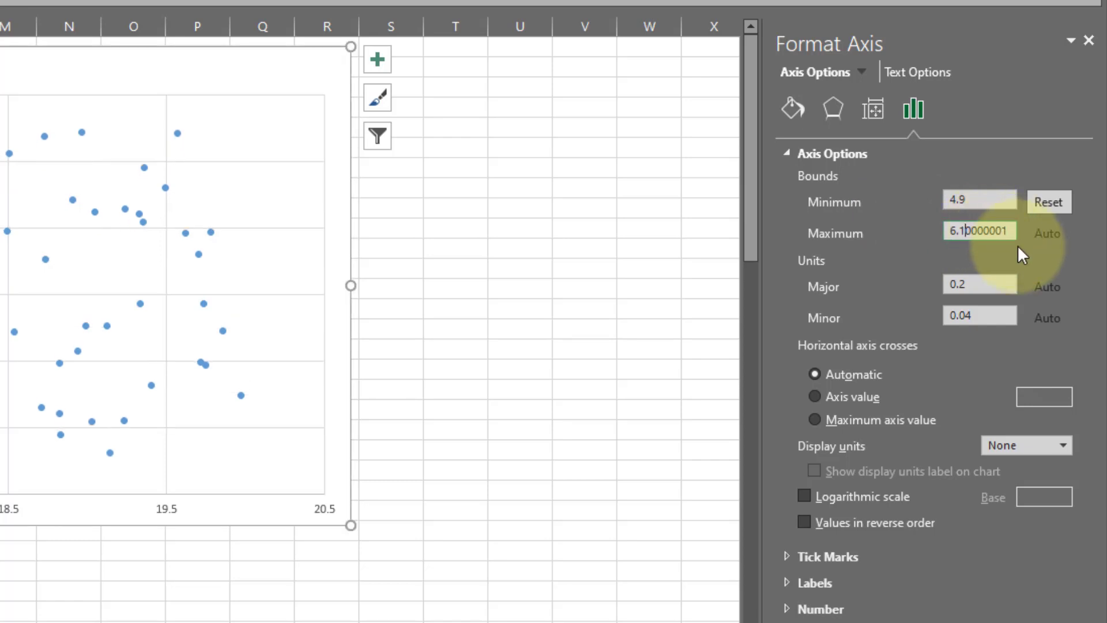
key("shift+End")
key("Delete")
left_click(995, 202)
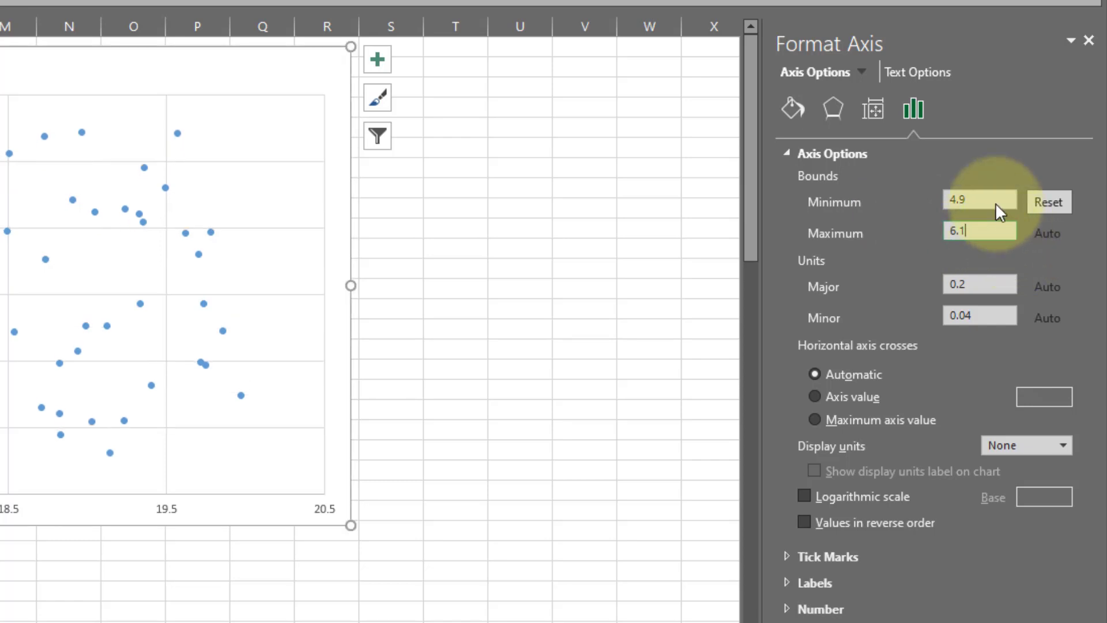
left_click(990, 228)
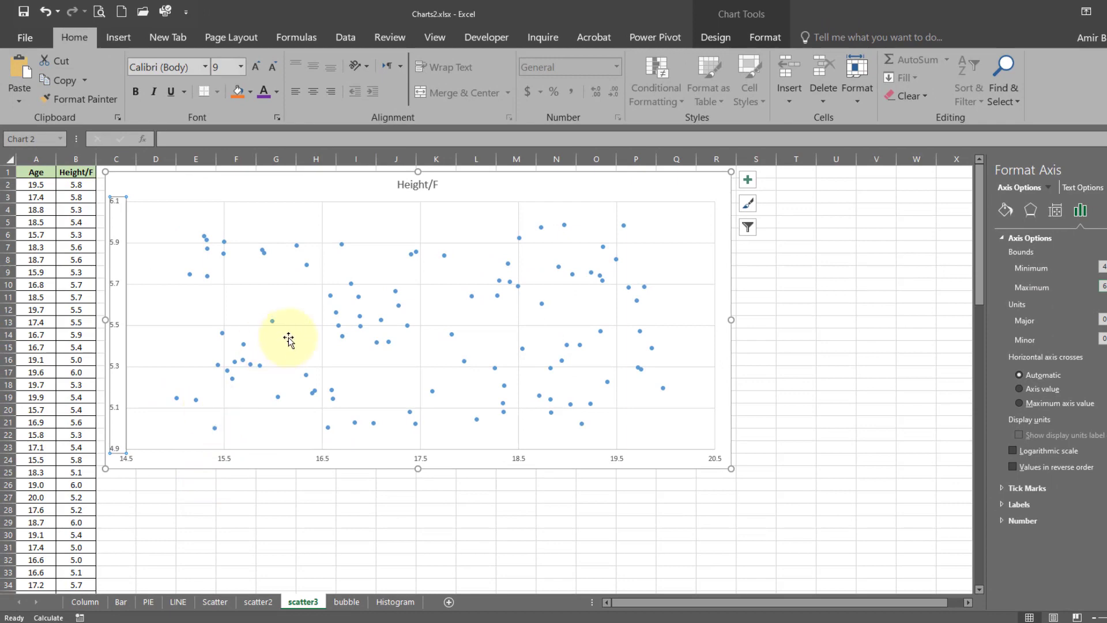
Try a major unit of 0.5 on the horizontal axis and settle on 0.2.
left_click(224, 461)
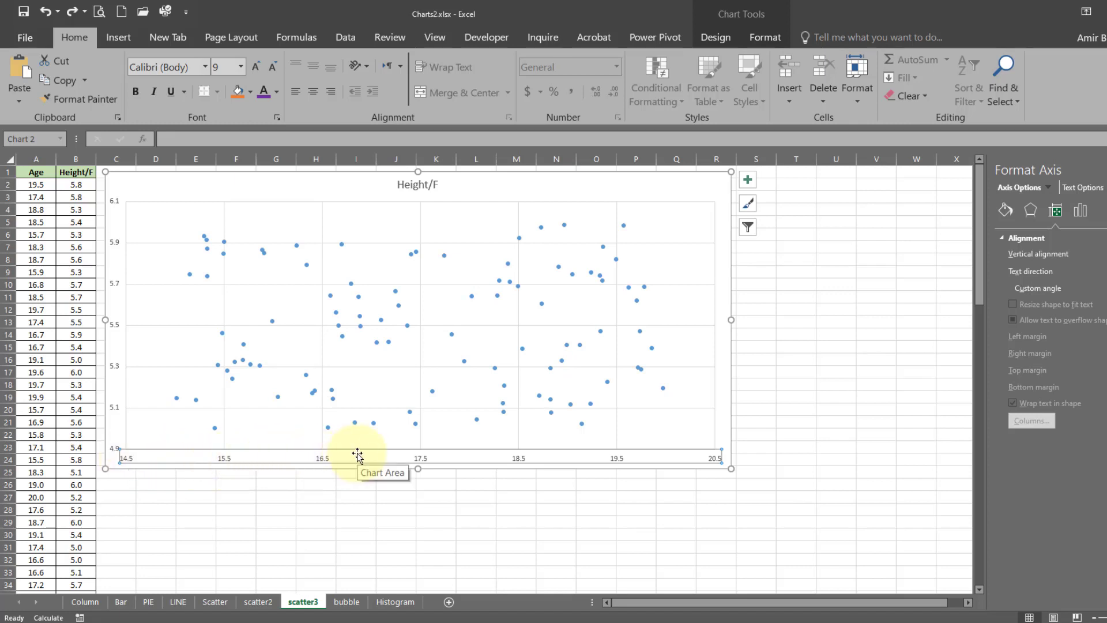
right_click(269, 459)
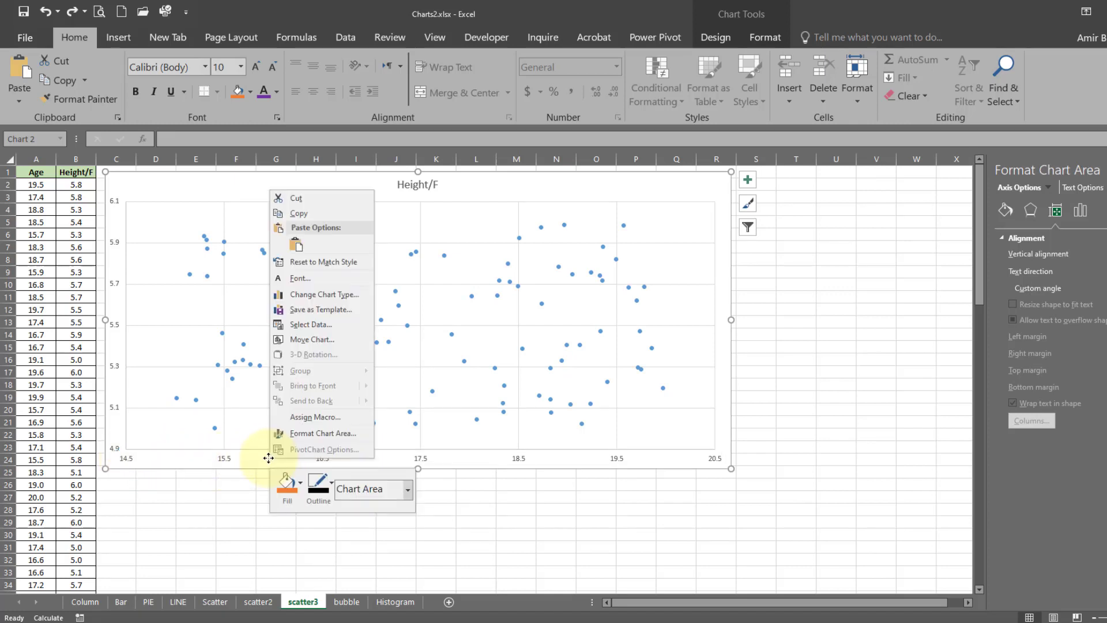
key("Escape")
left_click(226, 464)
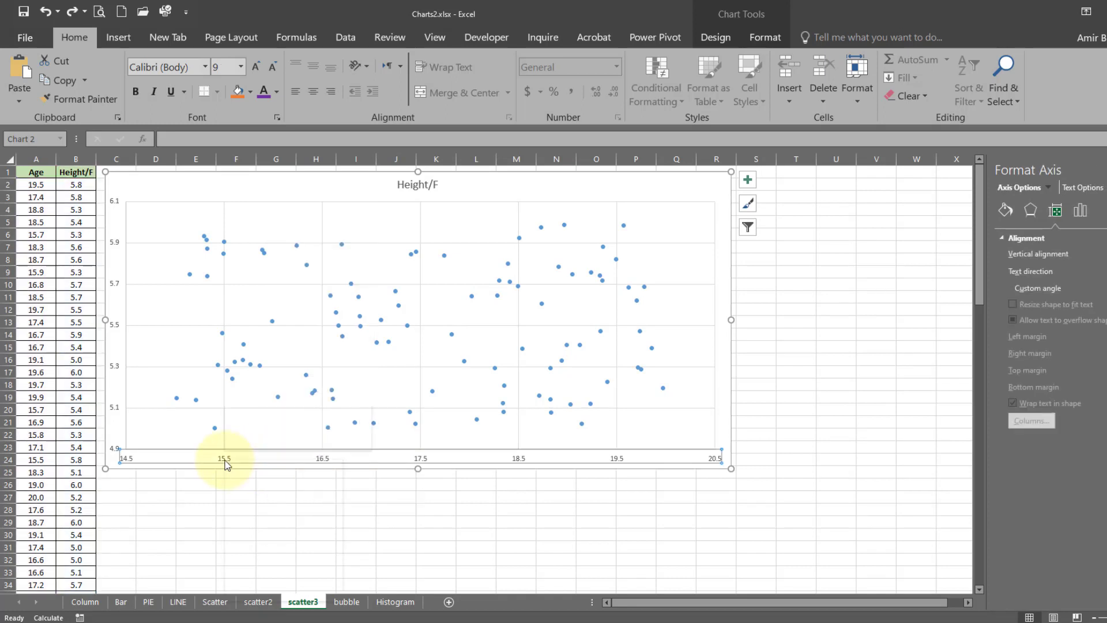
right_click(226, 464)
left_click(277, 577)
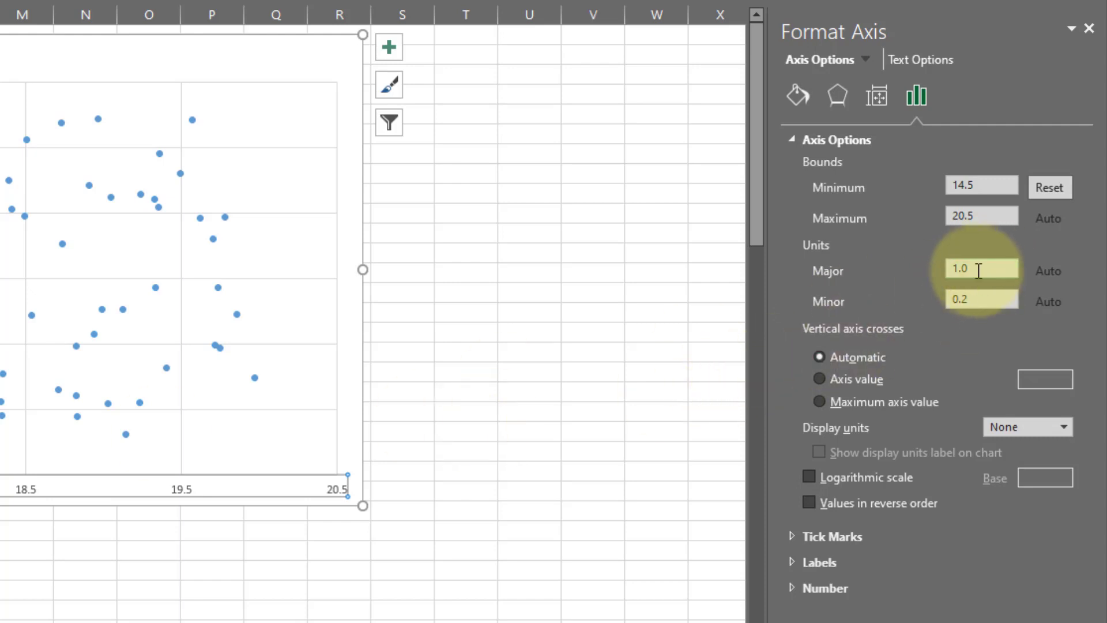
left_click_drag(979, 271, 844, 271)
type(".5")
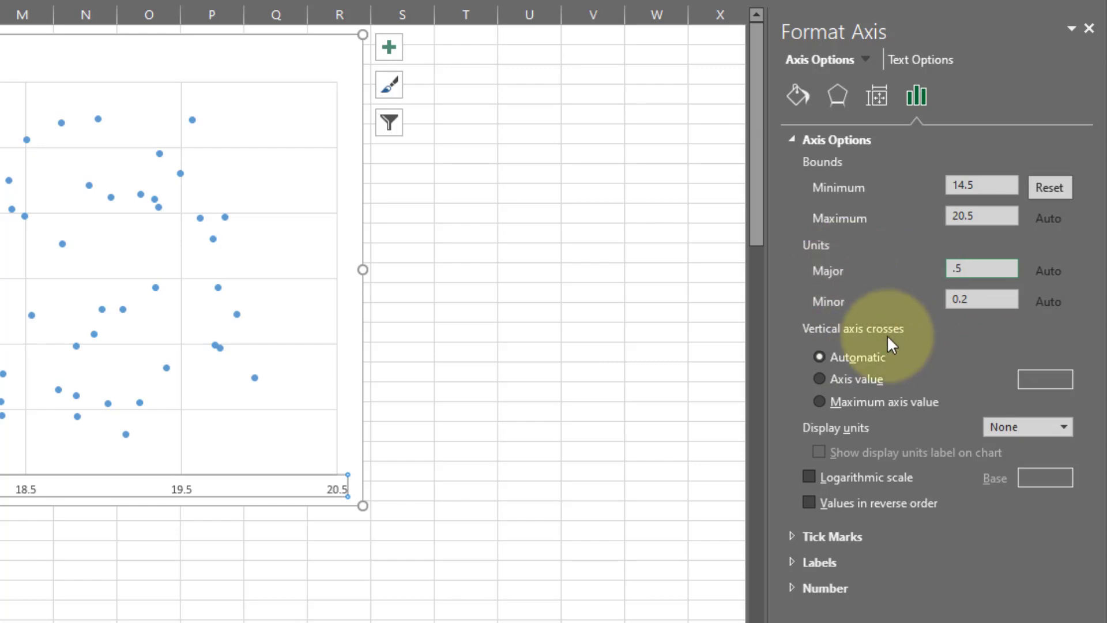
left_click(973, 304)
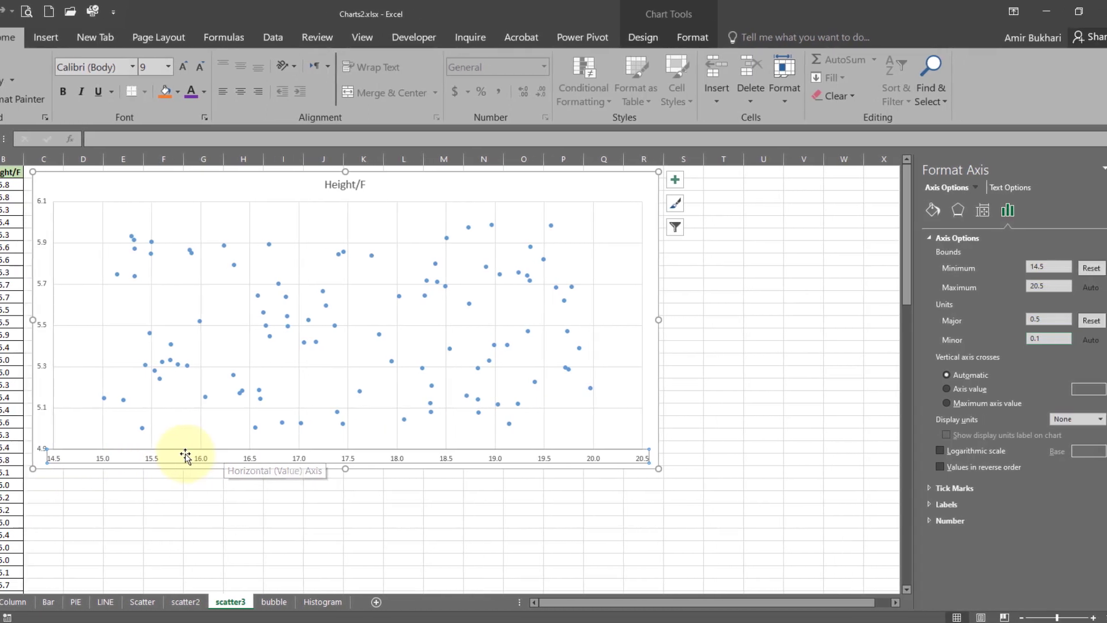
left_click_drag(1038, 319, 988, 321)
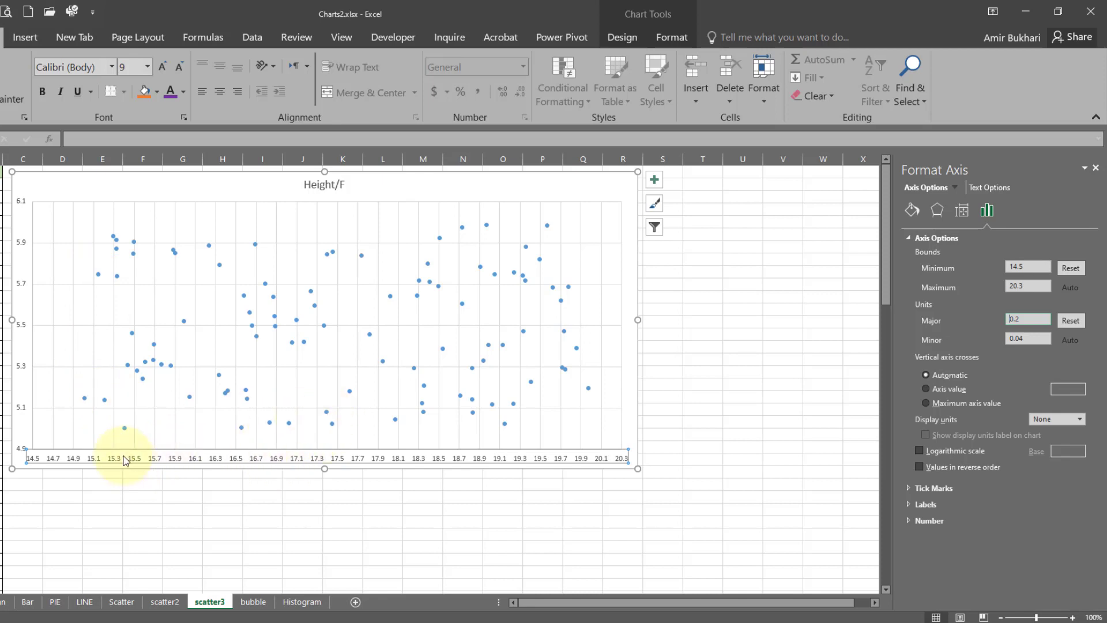
Set the vertical axis's major unit to 0.1.
left_click(24, 369)
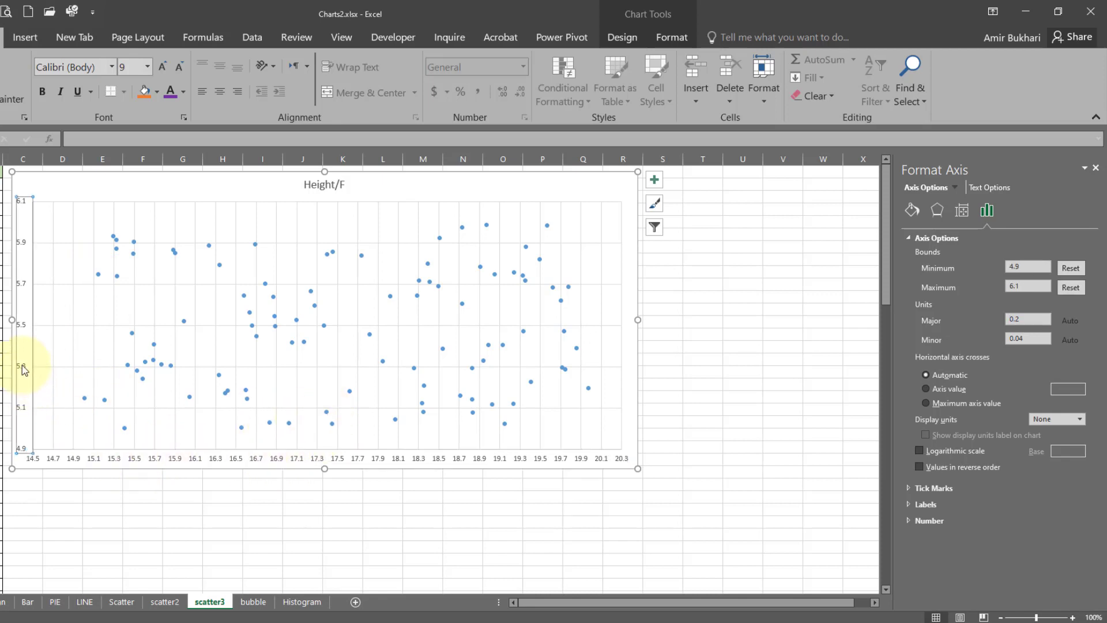
right_click(22, 365)
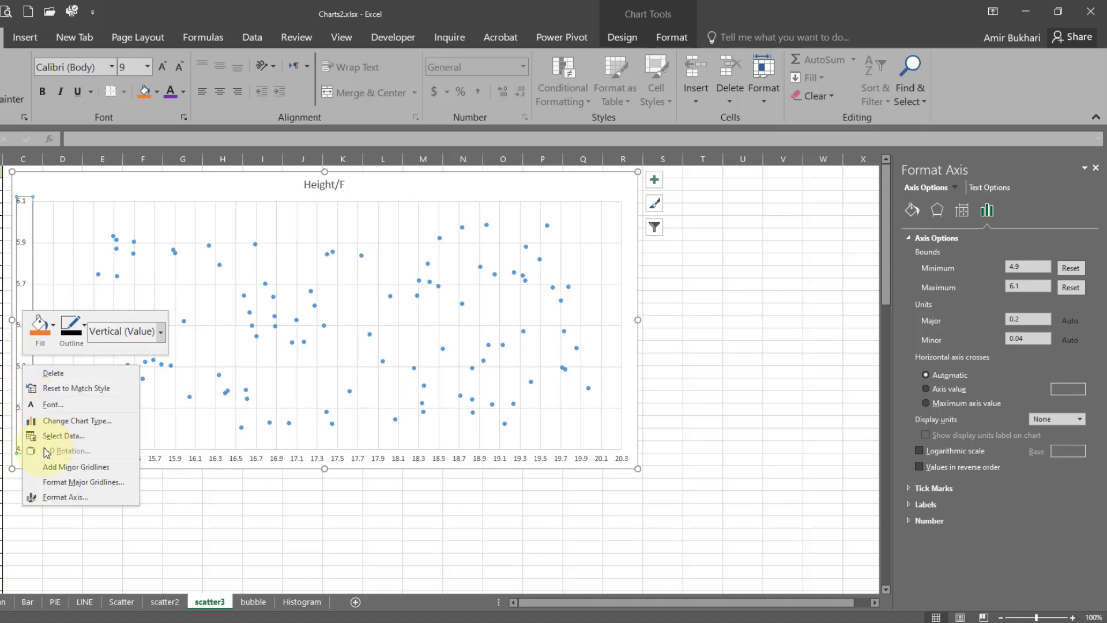
left_click(65, 500)
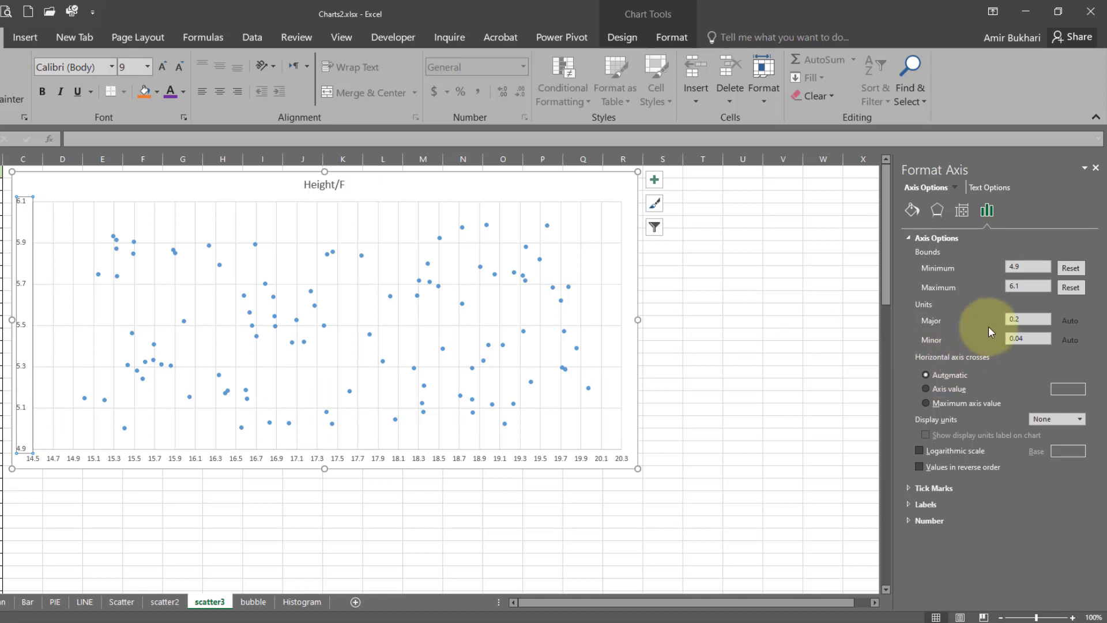
double_click(1017, 322)
type(".1")
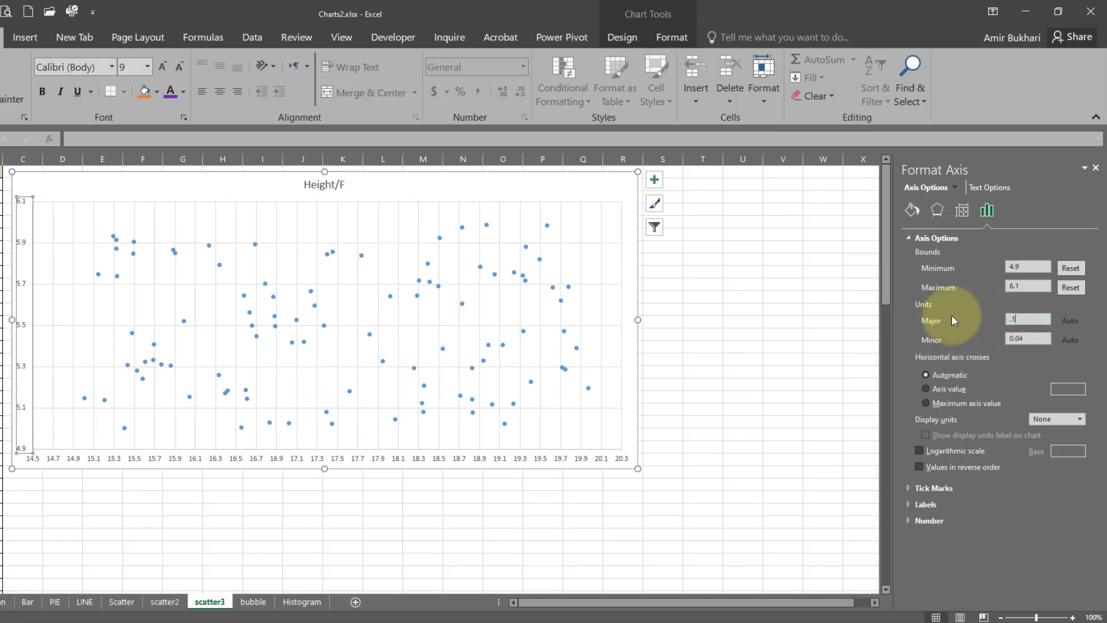
double_click(1028, 338)
type("0.02")
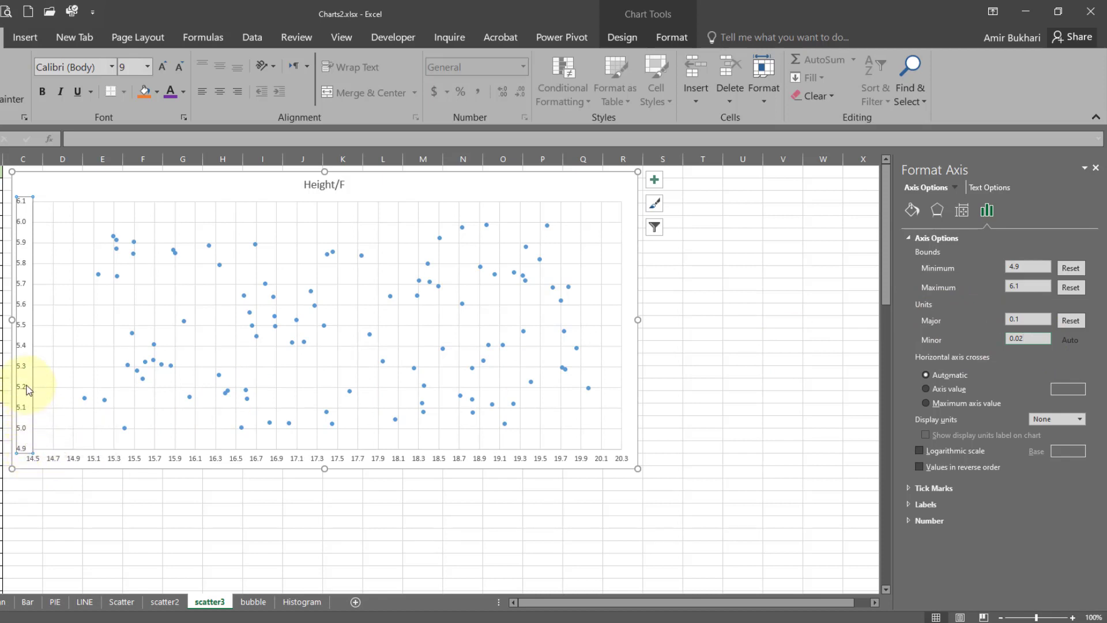
Remove the primary major horizontal and primary major vertical gridlines from the Height/F scatter chart.
left_click(193, 430)
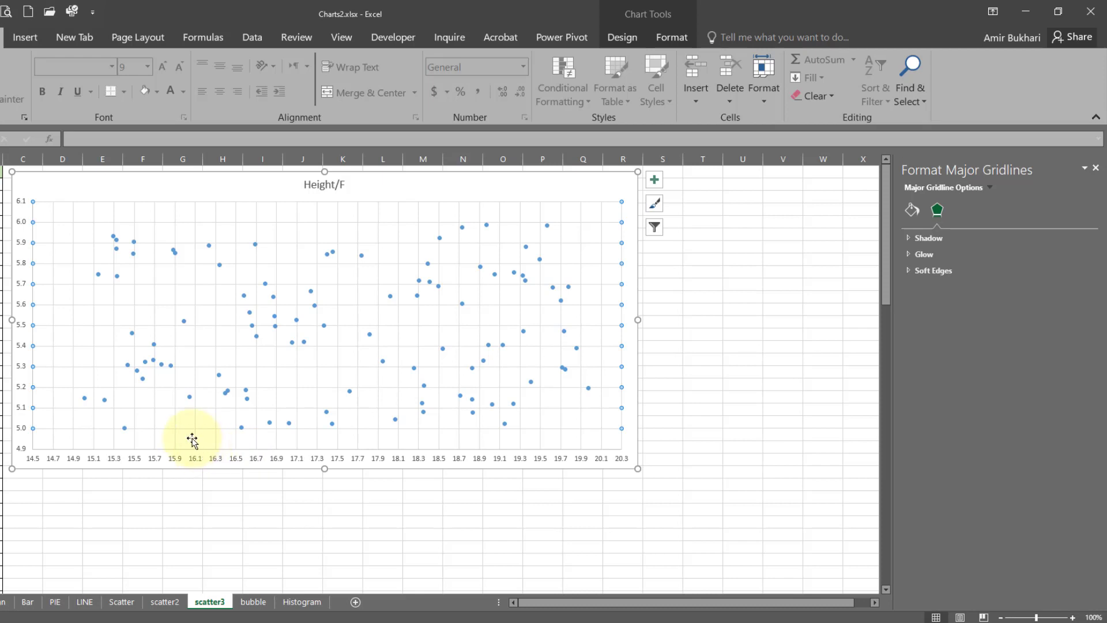
left_click(93, 184)
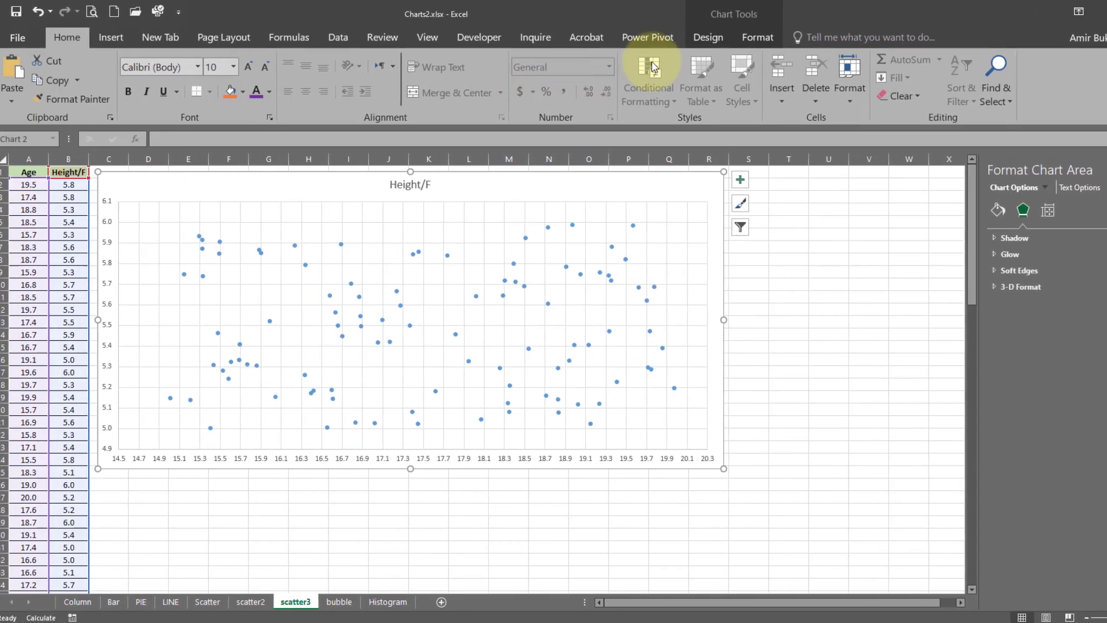
left_click(704, 39)
left_click(37, 96)
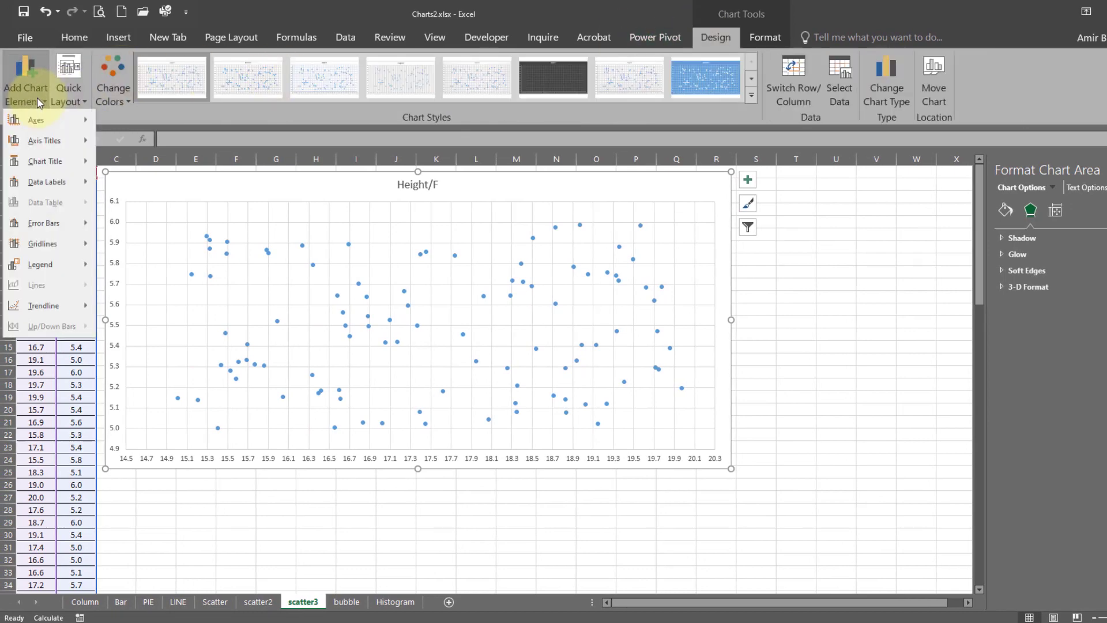
mouse_move(58, 244)
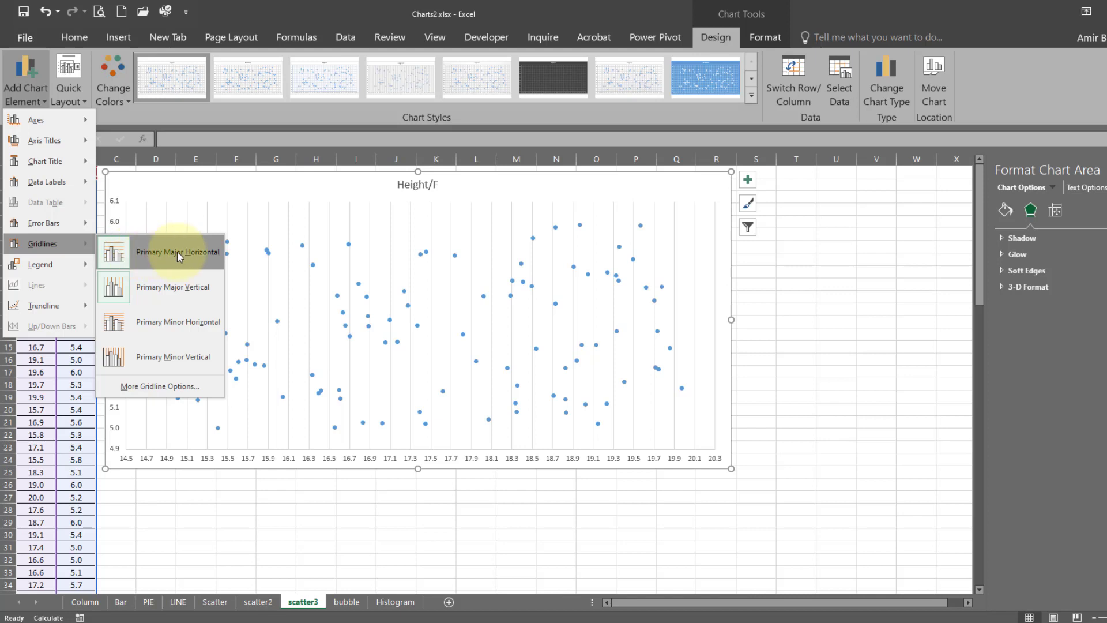
left_click(137, 269)
left_click(36, 93)
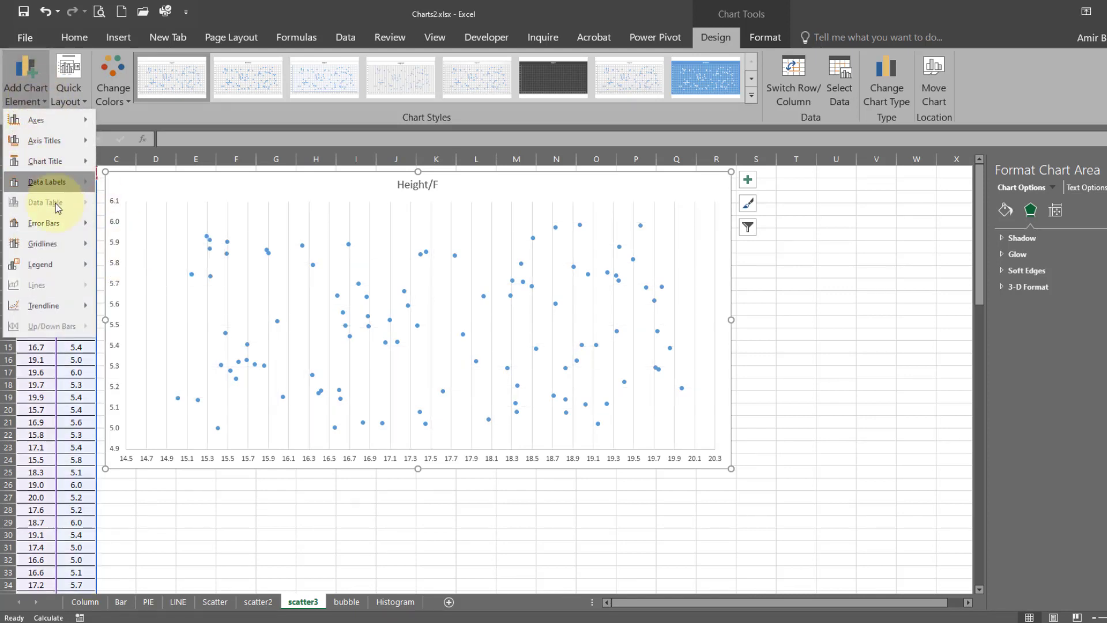
left_click(123, 286)
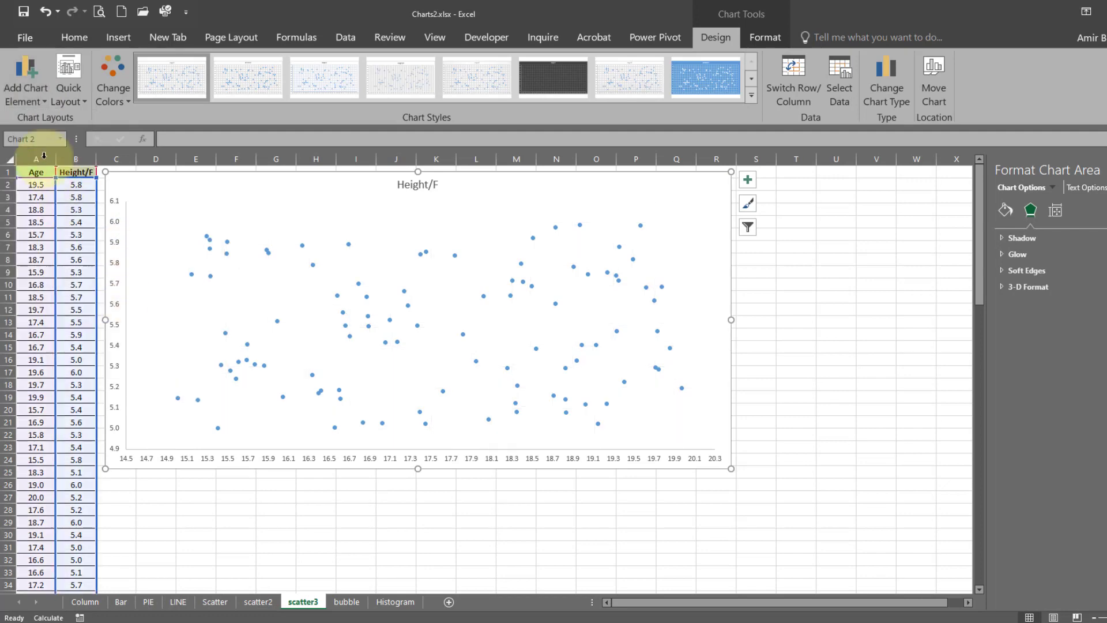
Add primary minor horizontal and primary minor vertical gridlines to the scatter chart.
left_click(30, 98)
mouse_move(57, 247)
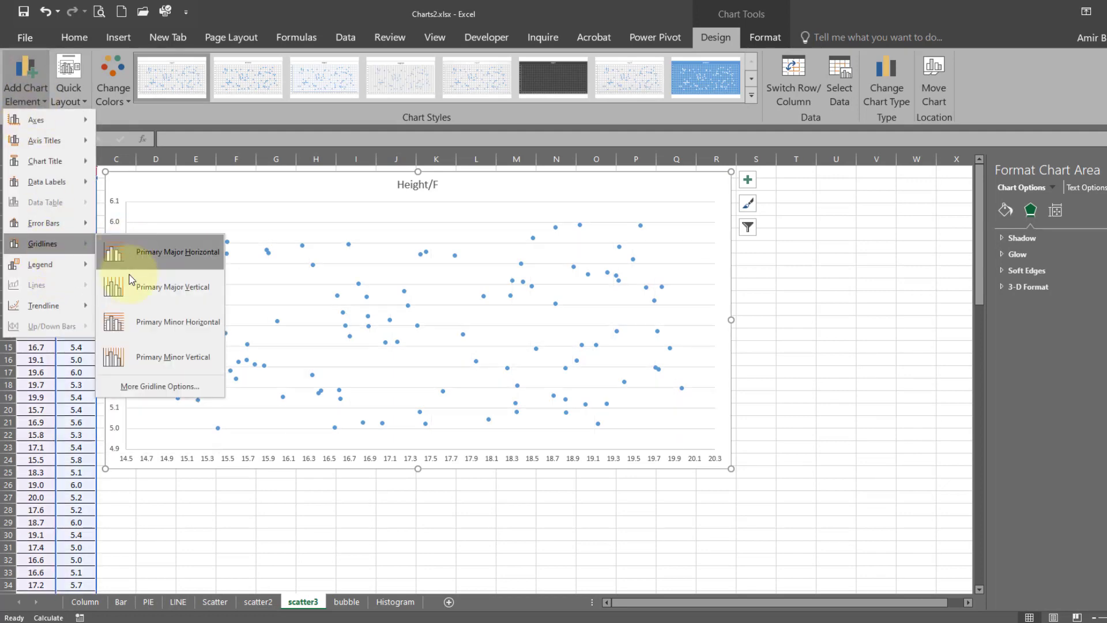
left_click(141, 323)
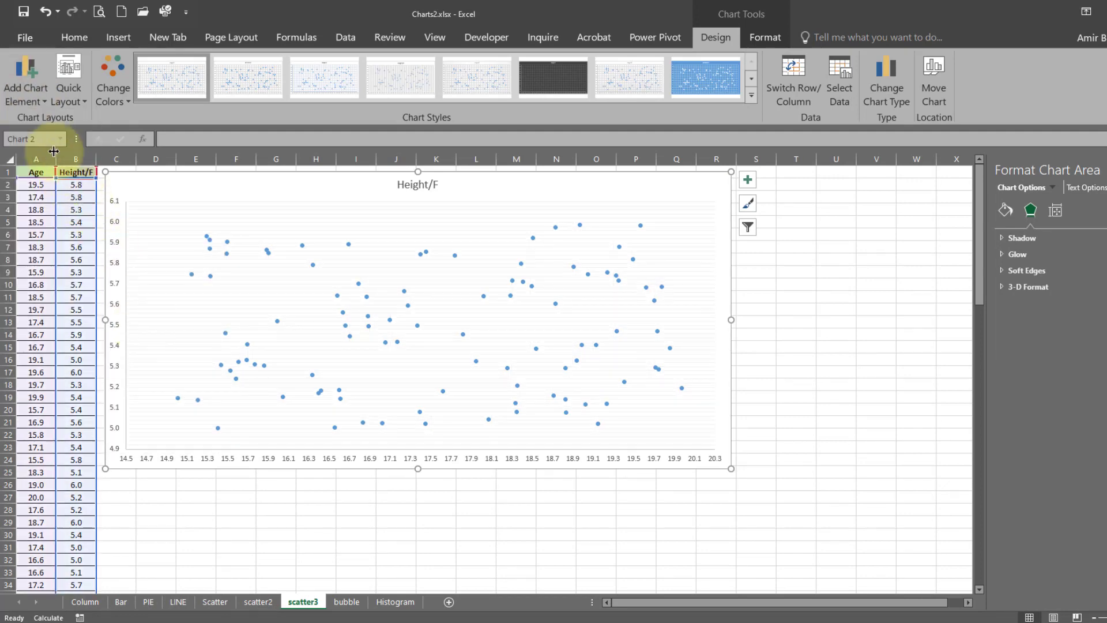
left_click(26, 95)
mouse_move(58, 246)
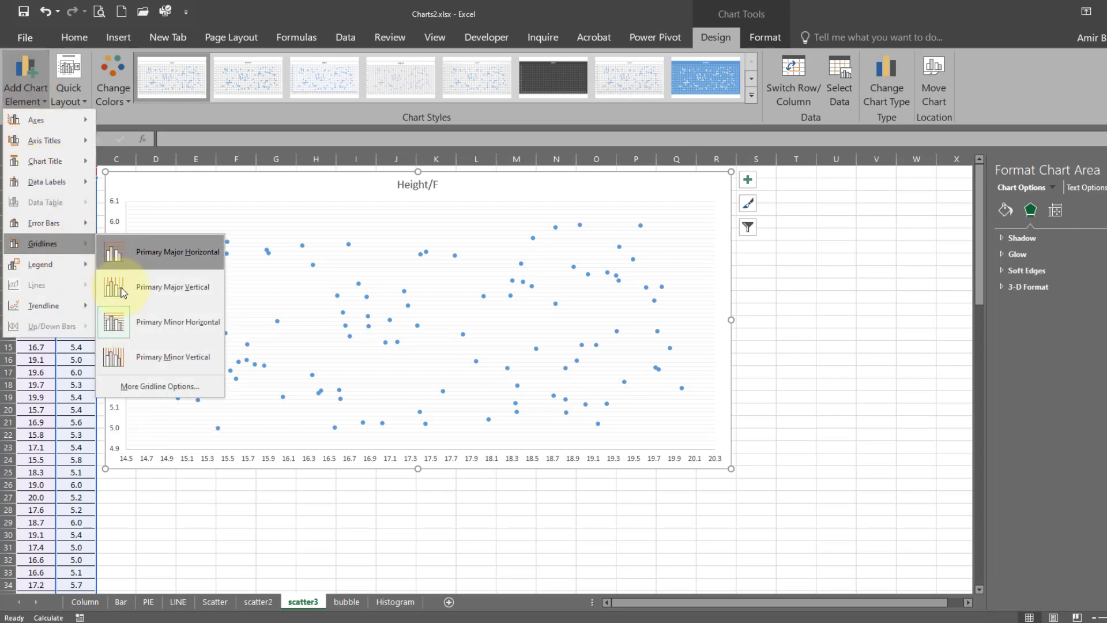
left_click(140, 357)
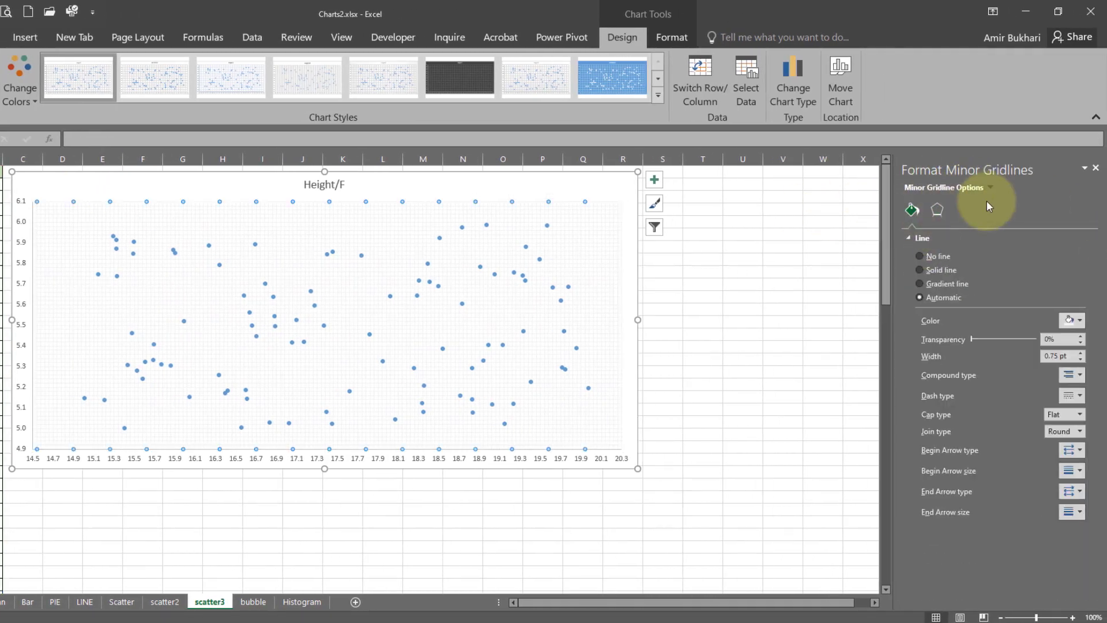
Format the horizontal axis minor gridlines as solid lines, trying black and settling on a gray shade.
left_click(988, 186)
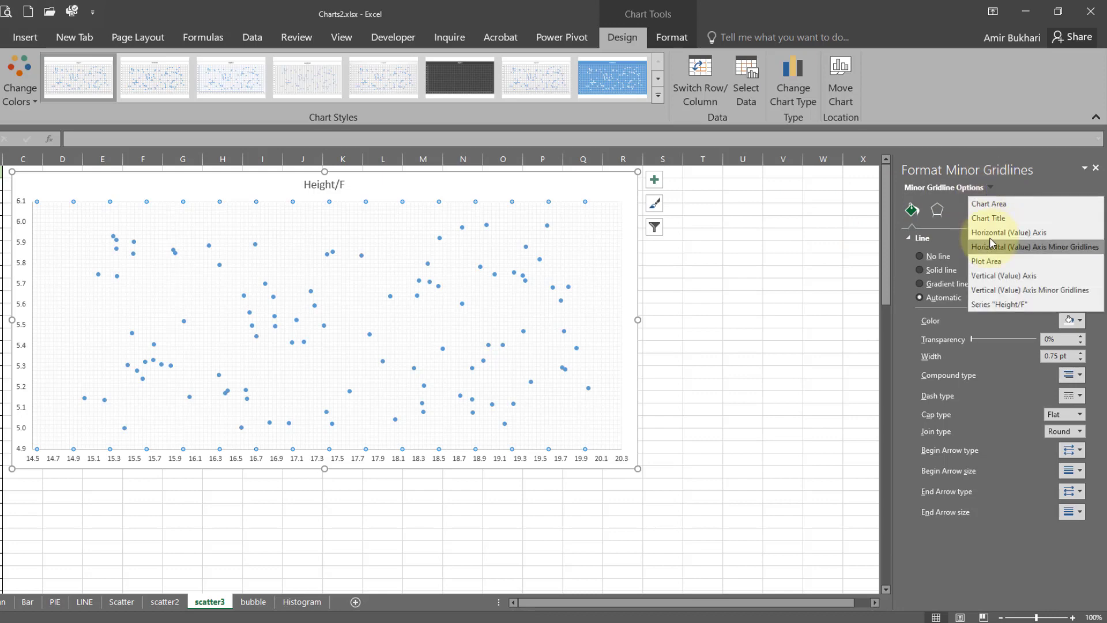
left_click(1074, 246)
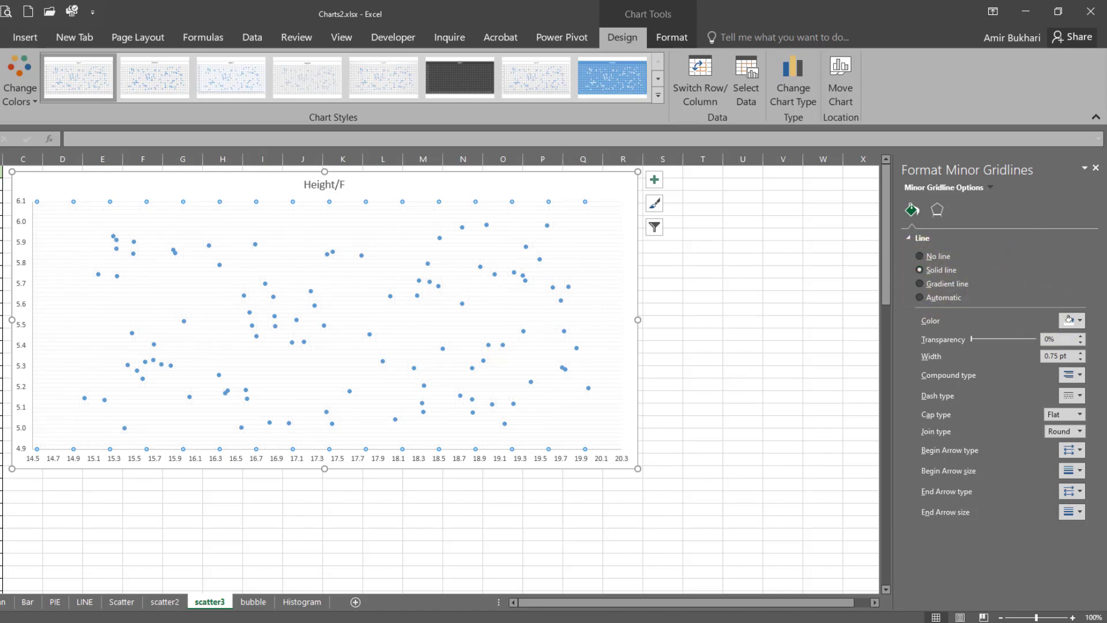
left_click(1082, 325)
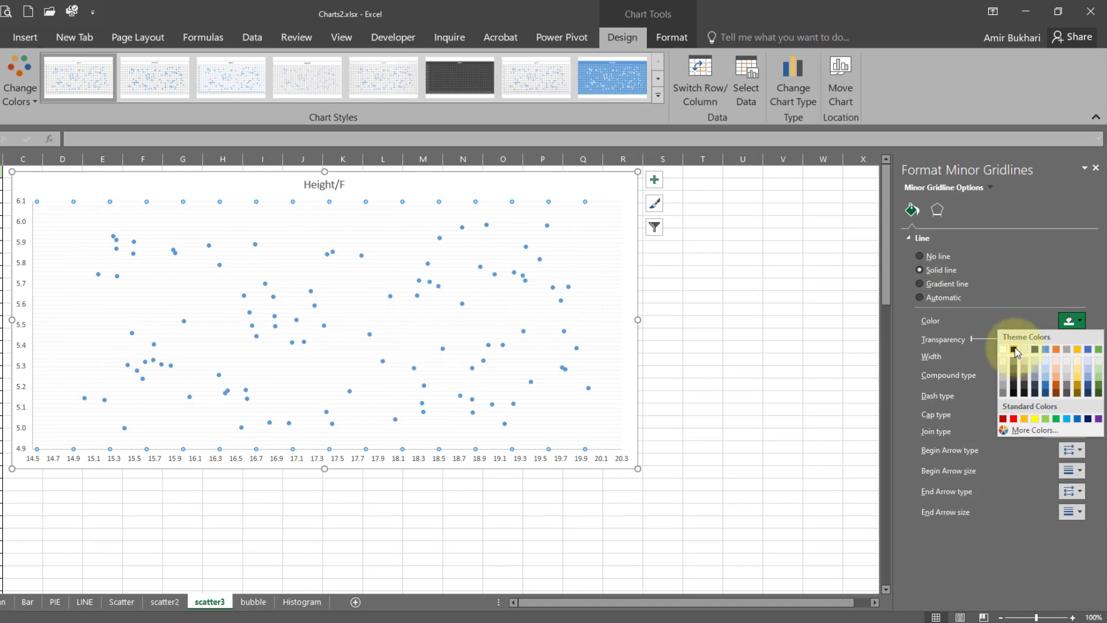
left_click(1015, 347)
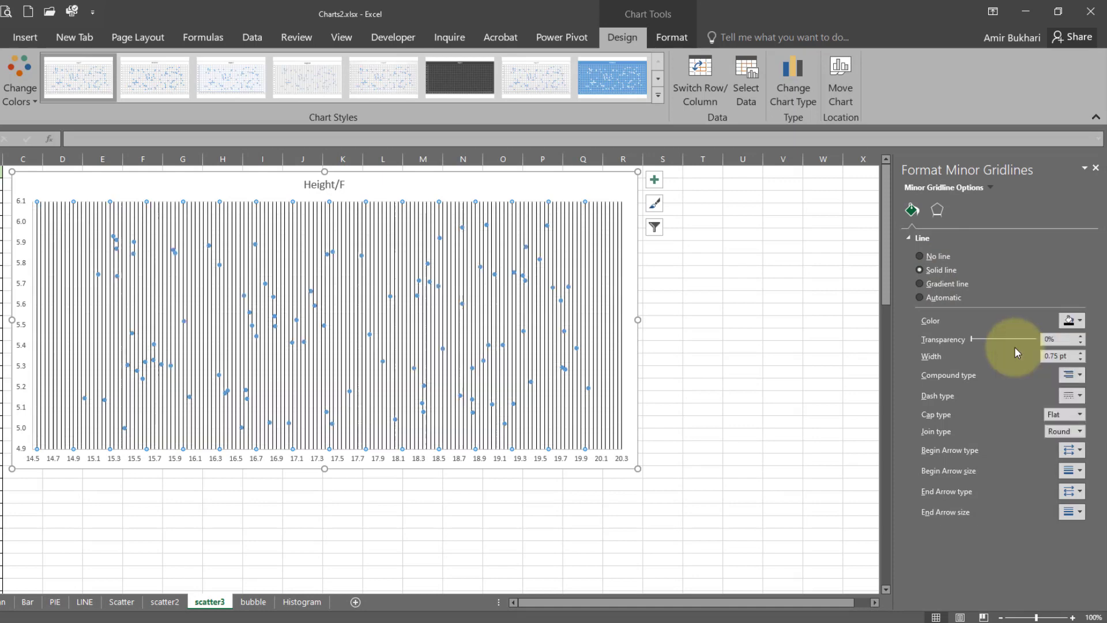
left_click(1071, 321)
left_click(1025, 379)
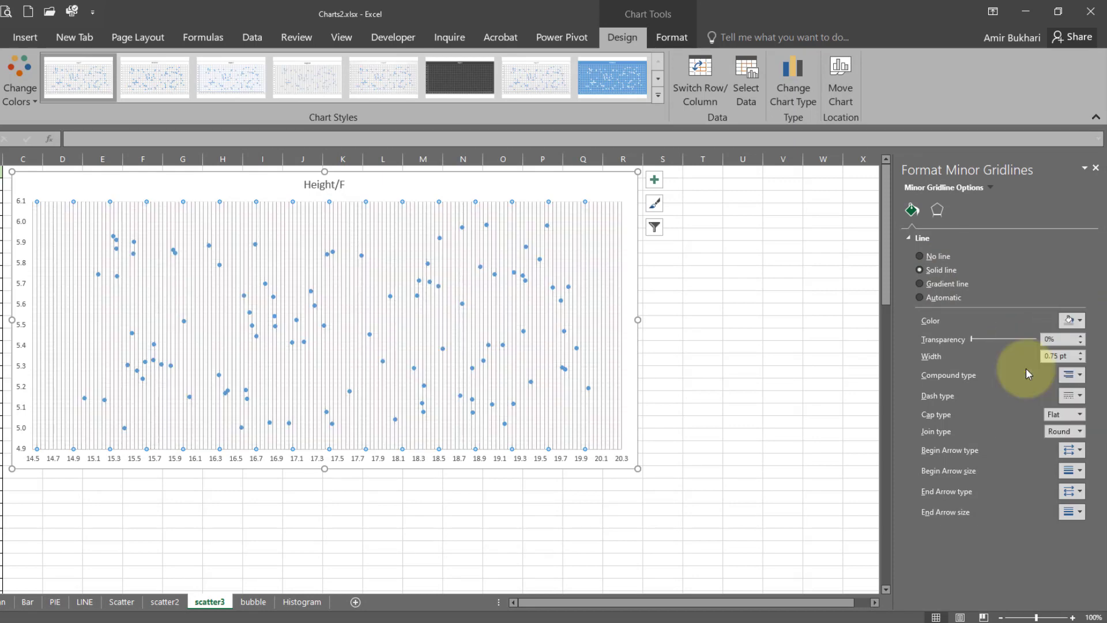
Format the vertical axis minor gridlines as solid lines in the same gray shade.
left_click(988, 188)
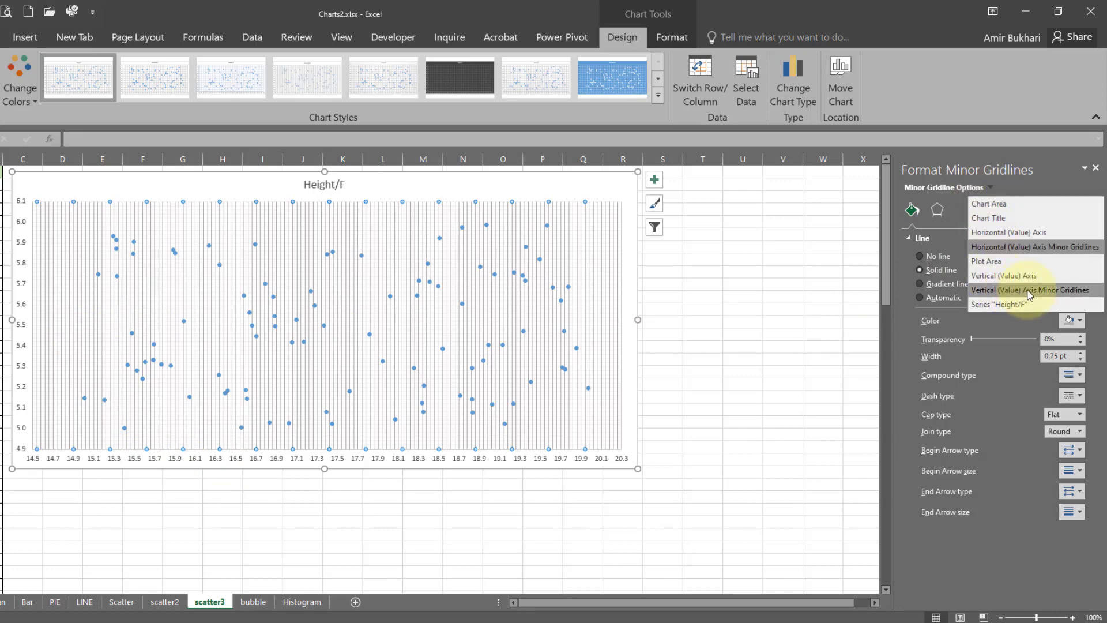
left_click(1001, 291)
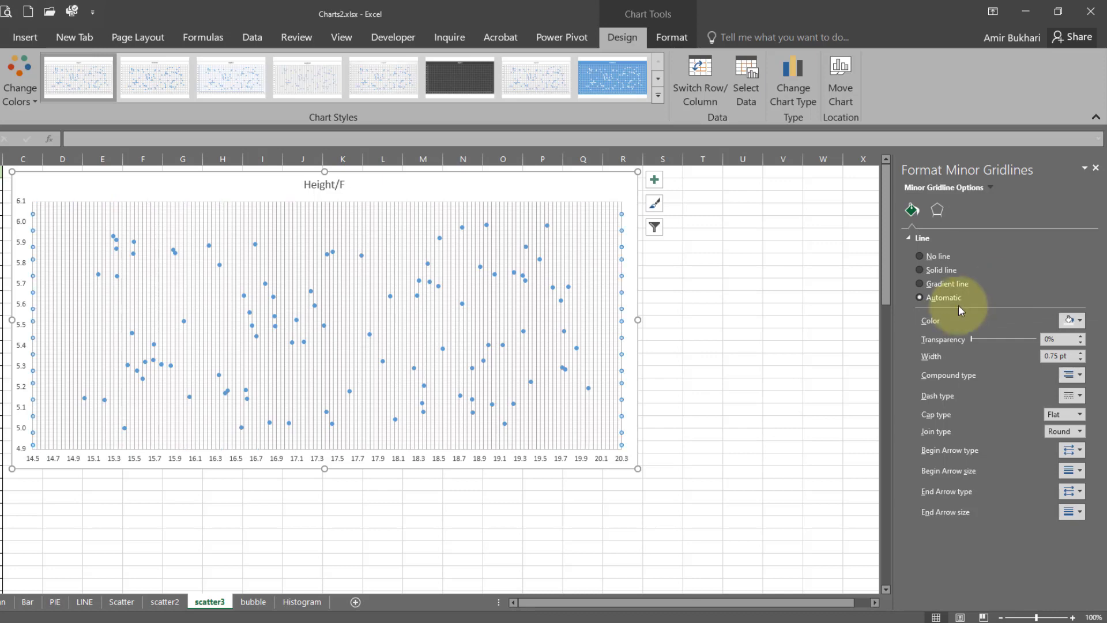
left_click(932, 271)
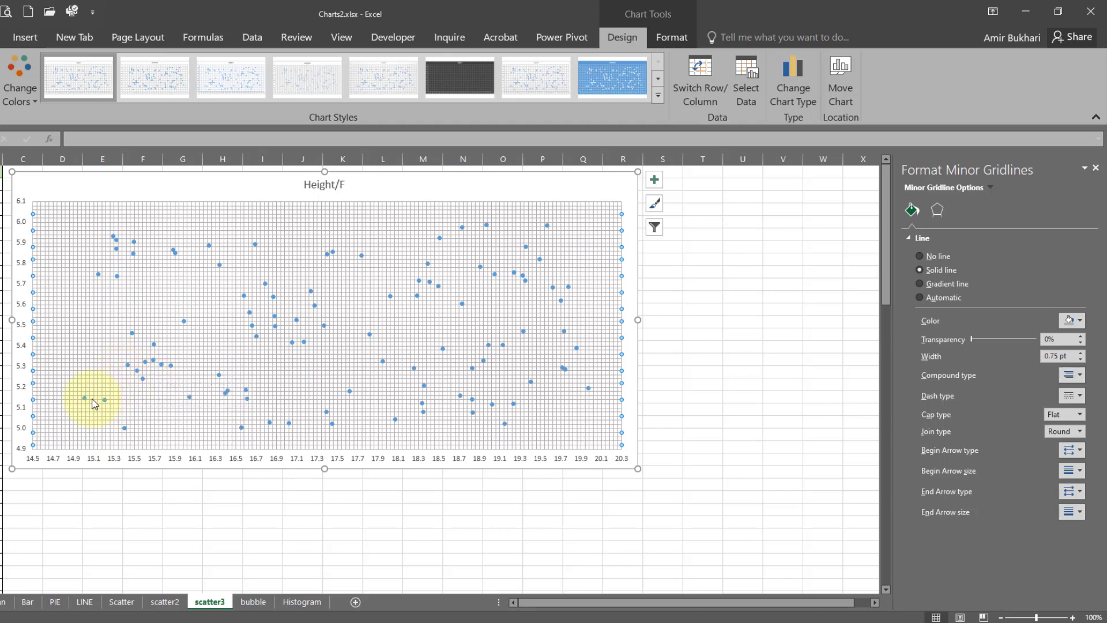
key("Escape")
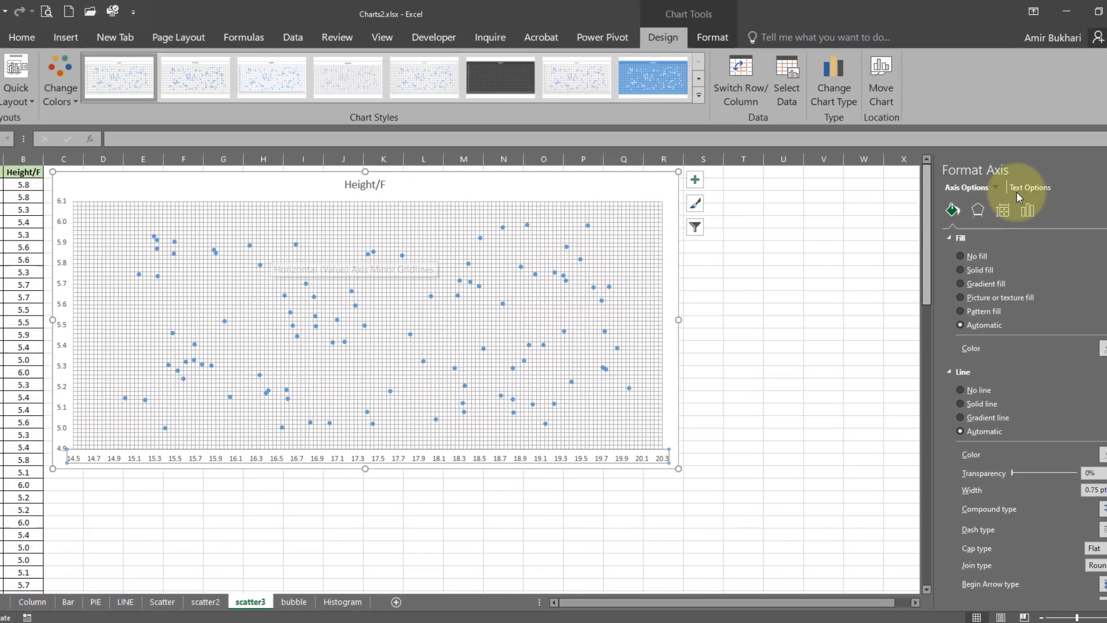
Add primary horizontal and primary vertical axis titles to the scatter chart.
left_click(30, 94)
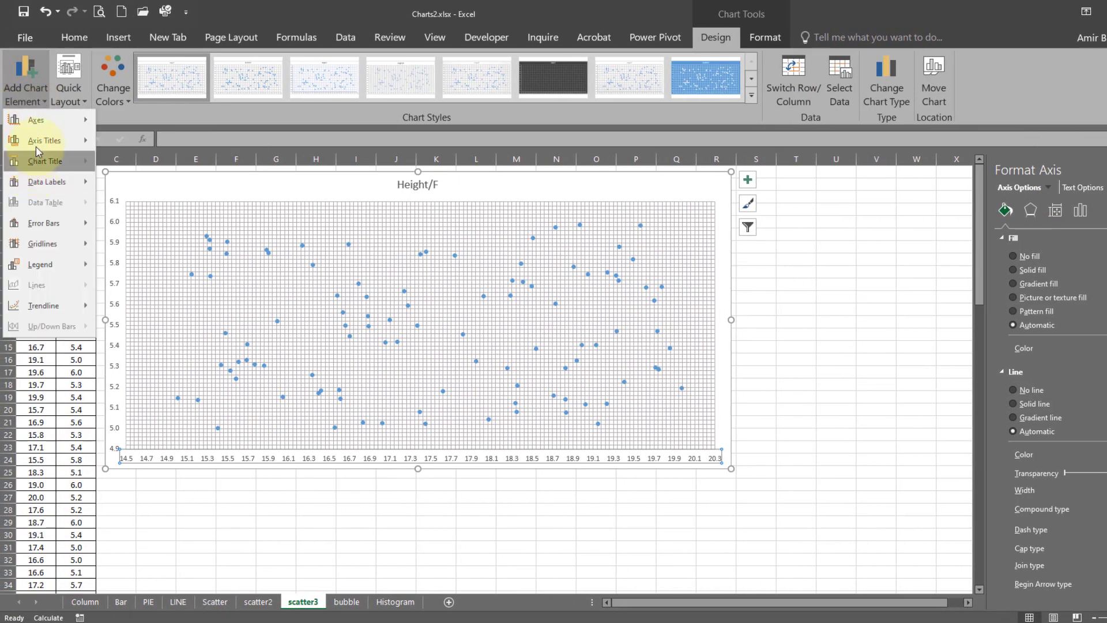
mouse_move(41, 148)
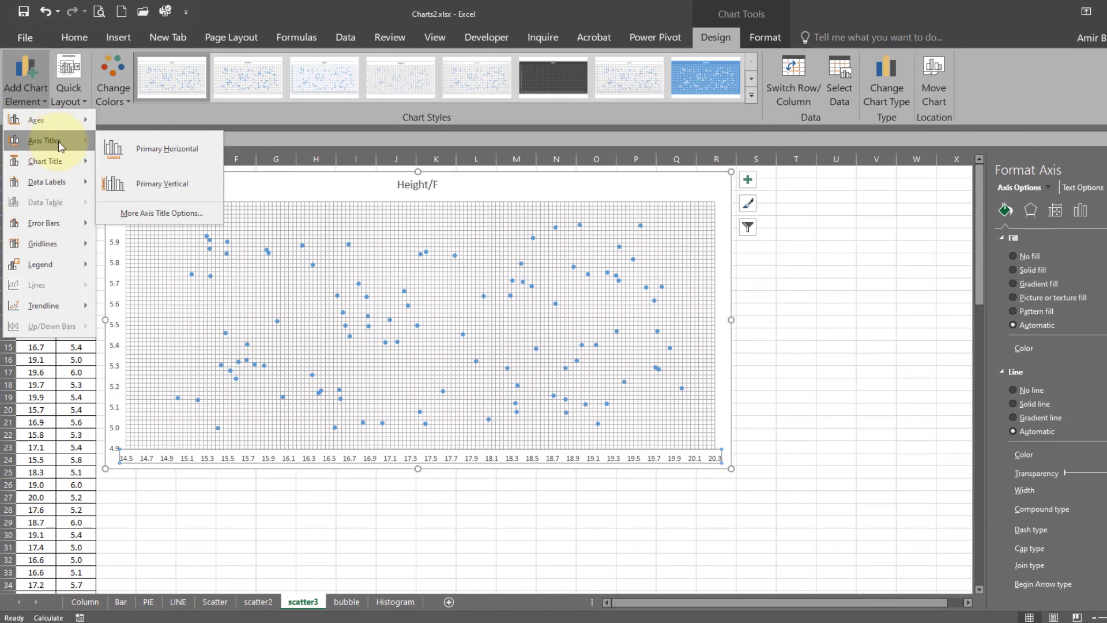
left_click(159, 144)
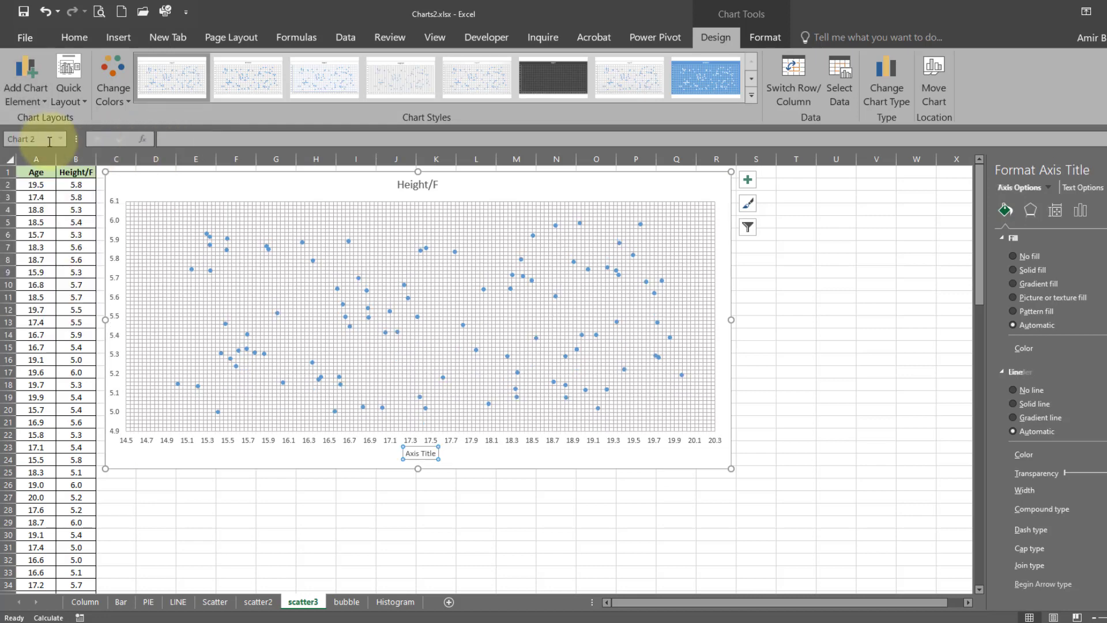
left_click(30, 93)
mouse_move(43, 142)
left_click(145, 194)
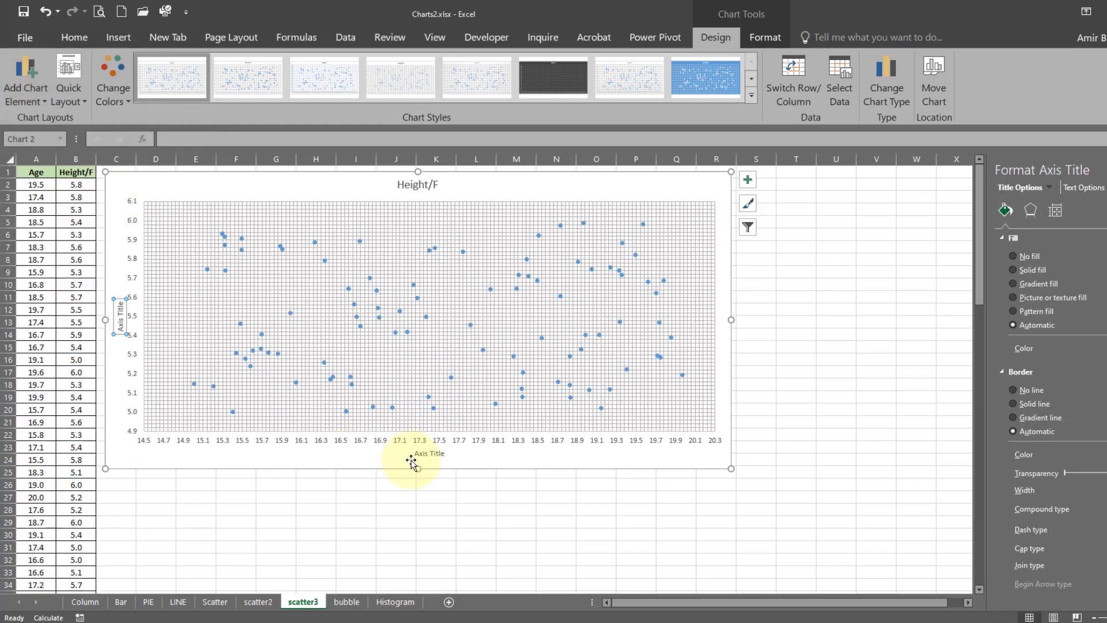
Rename the horizontal axis title to "Age" and the vertical axis title to "Height".
left_click(431, 455)
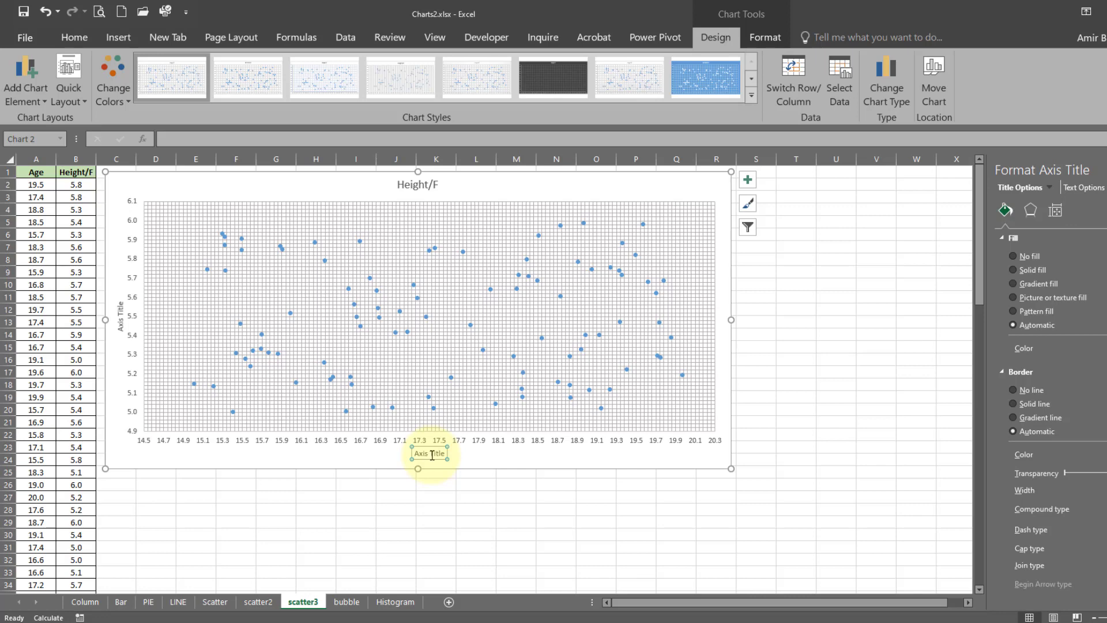
triple_click(432, 455)
type("Age")
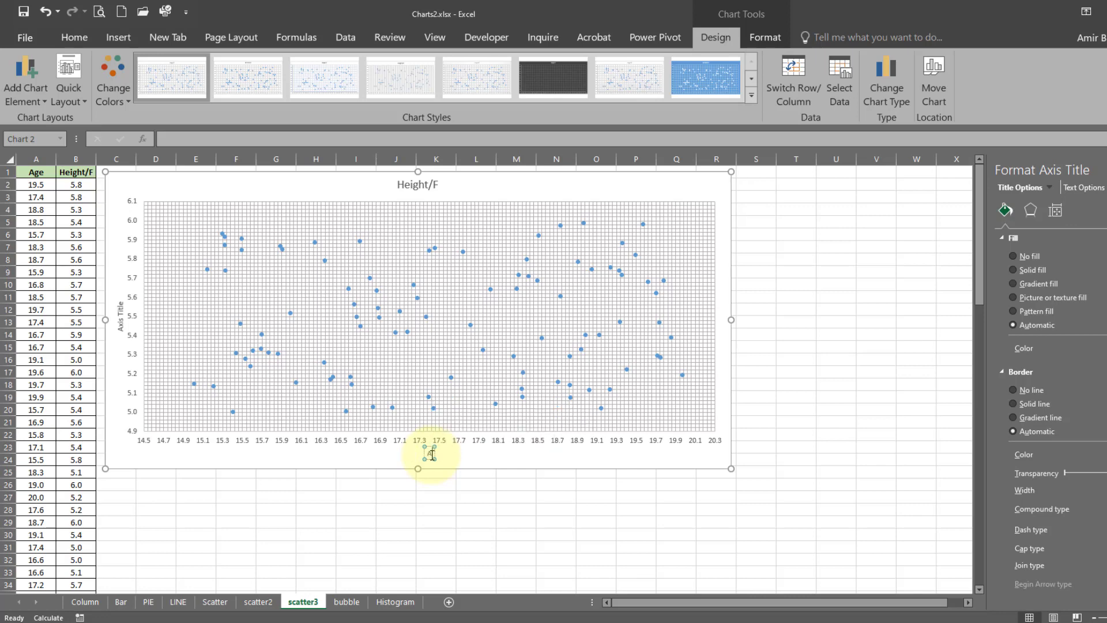
left_click(125, 320)
triple_click(125, 322)
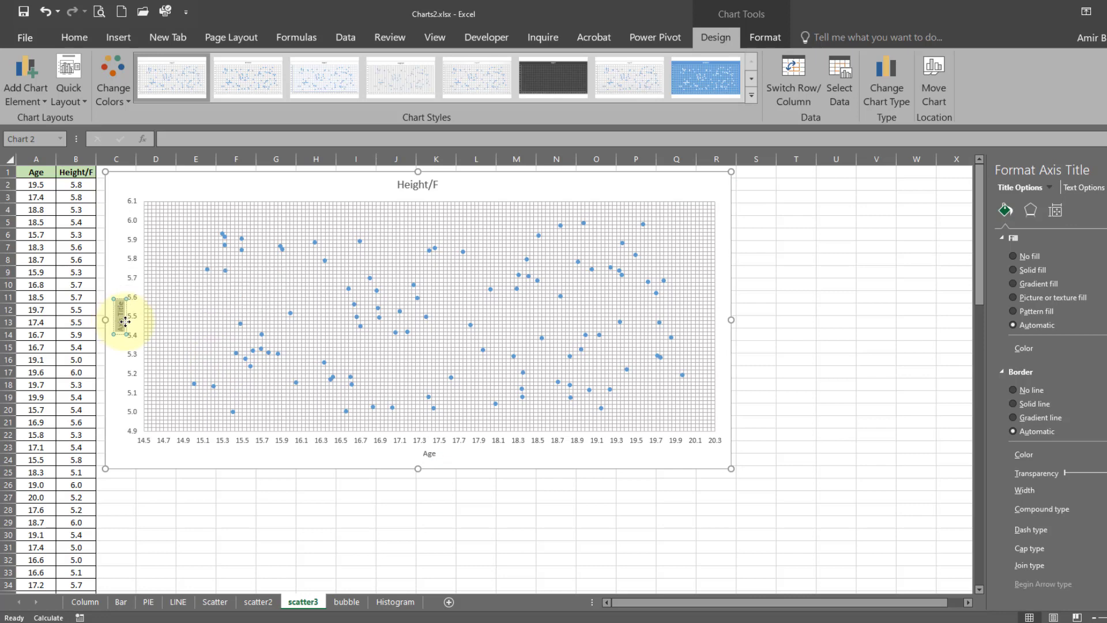
type("Height")
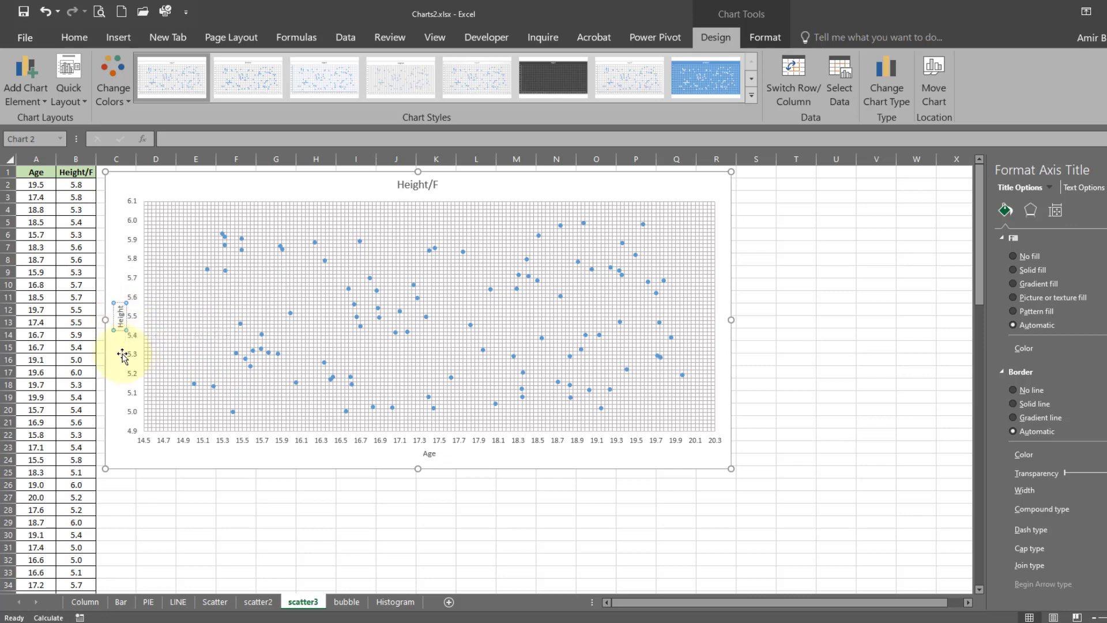
left_click(121, 354)
Enlarge the font of the vertical axis title Height by several sizes.
left_click(117, 321)
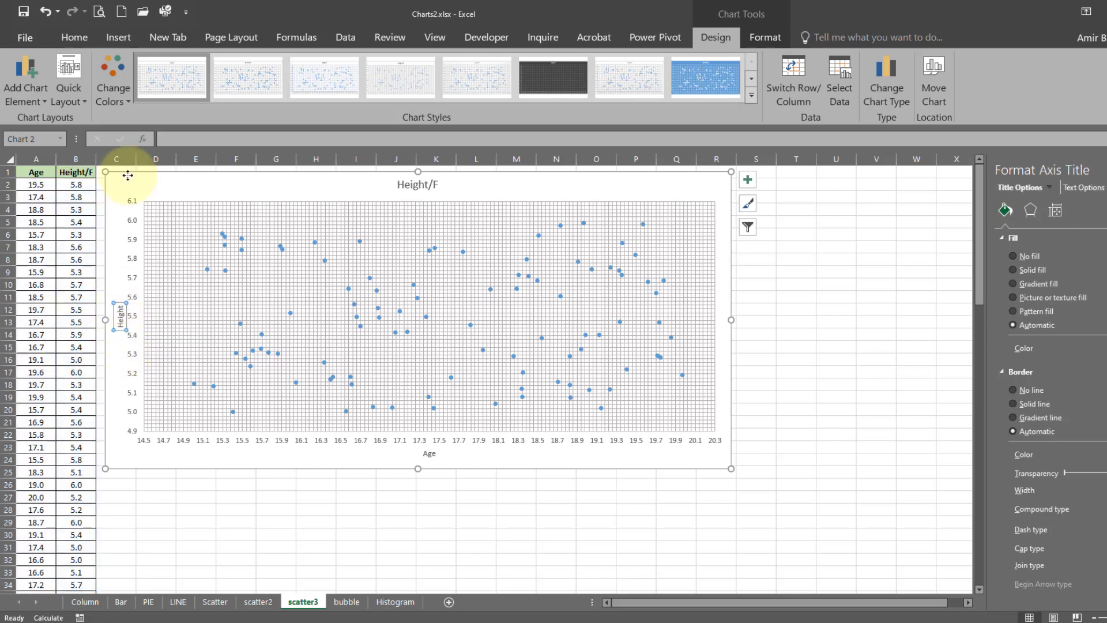
left_click(75, 37)
left_click(256, 67)
left_click(256, 67)
left_click(256, 67)
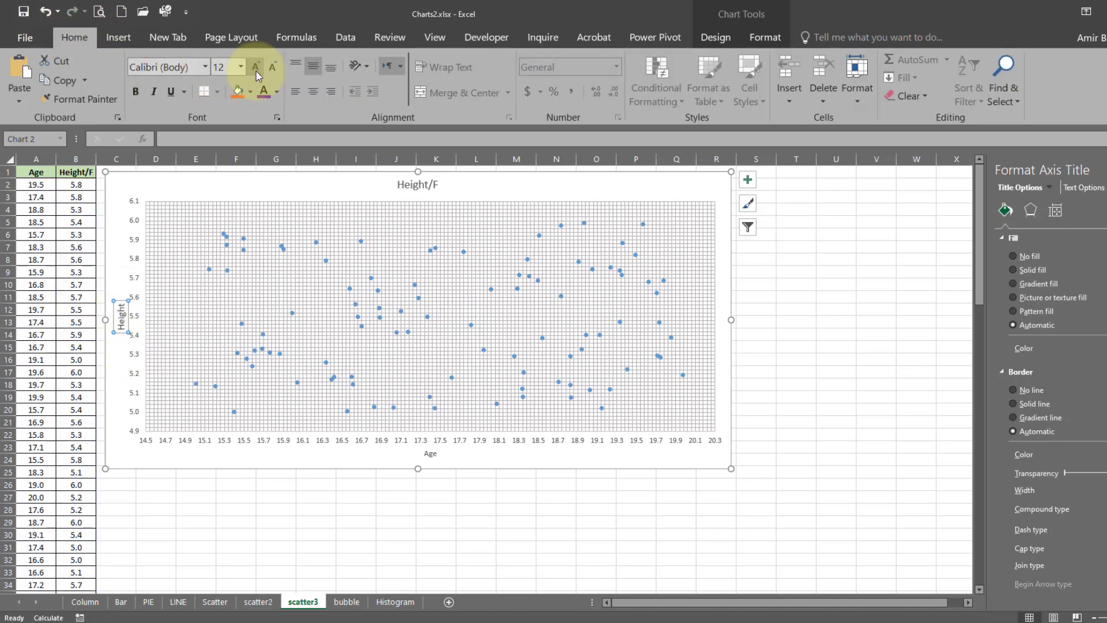
left_click(256, 66)
Enlarge the horizontal axis title Age to font size 18 and deselect the chart.
left_click(431, 456)
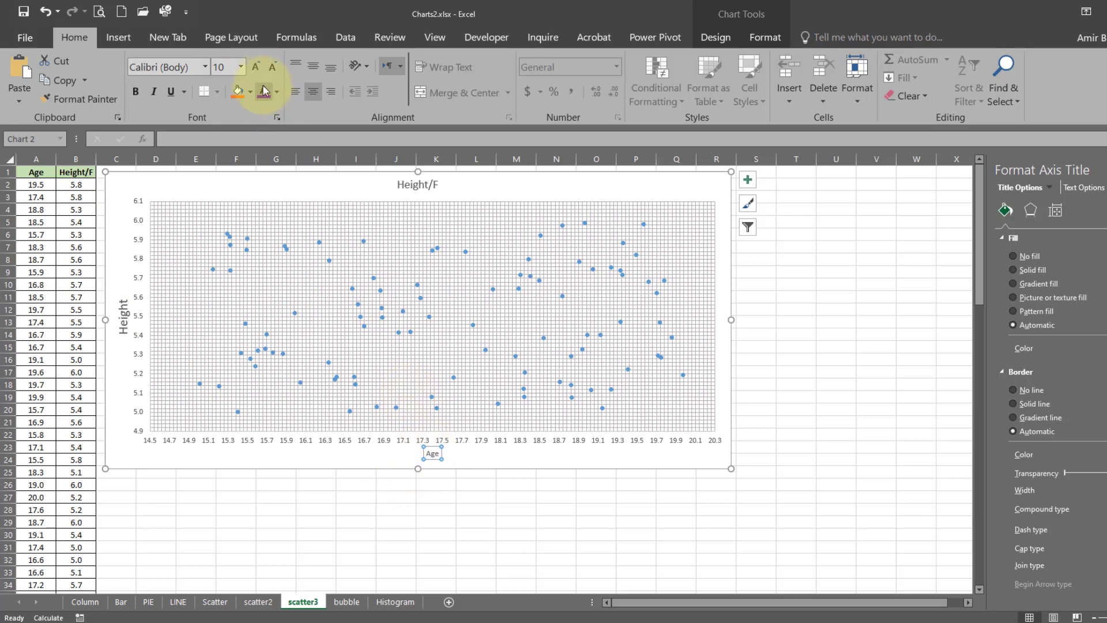
left_click(256, 67)
left_click(255, 67)
left_click(255, 67)
left_click(255, 67)
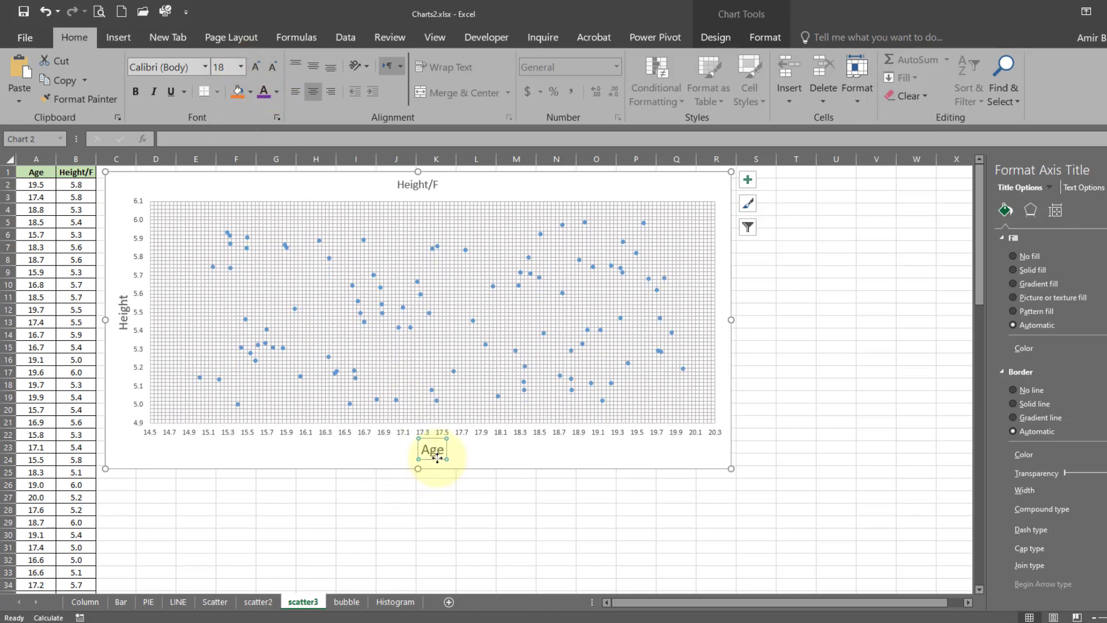
left_click(477, 521)
left_click(798, 334)
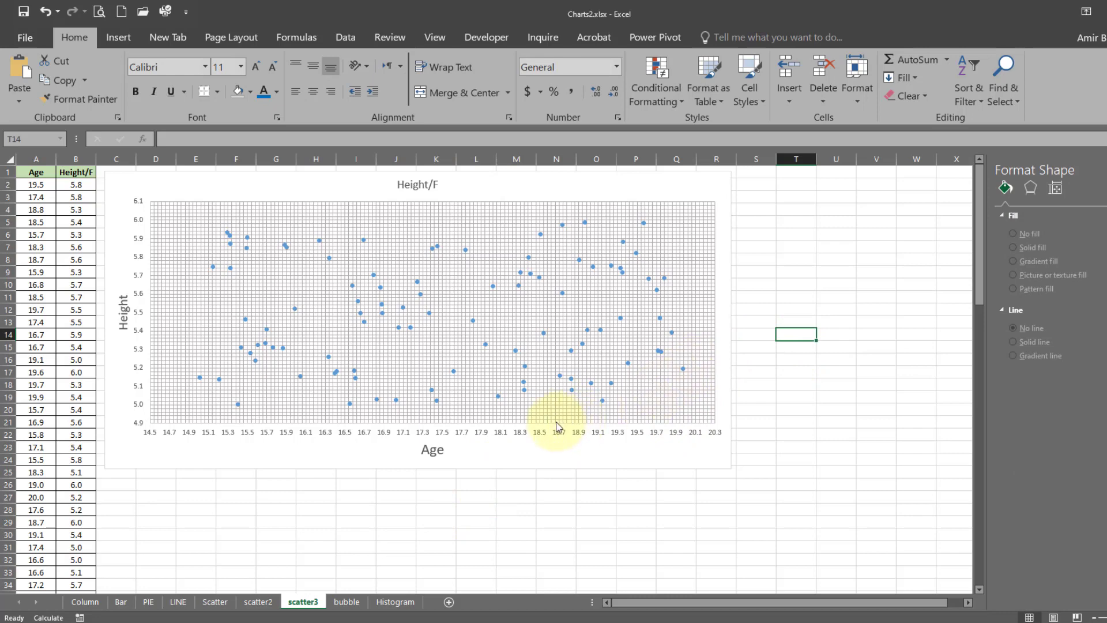
In the scatter2 chart, inspect the coordinates of the topmost data point between ages 18.2 and 18.4 and select its series.
left_click(231, 180)
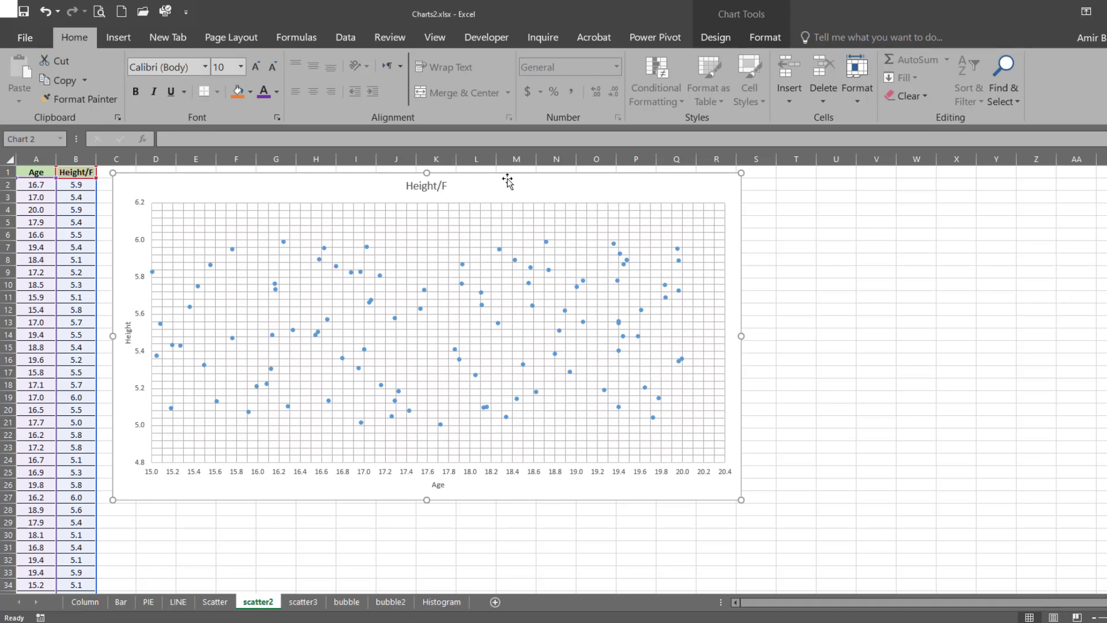
left_click(498, 254)
mouse_move(500, 256)
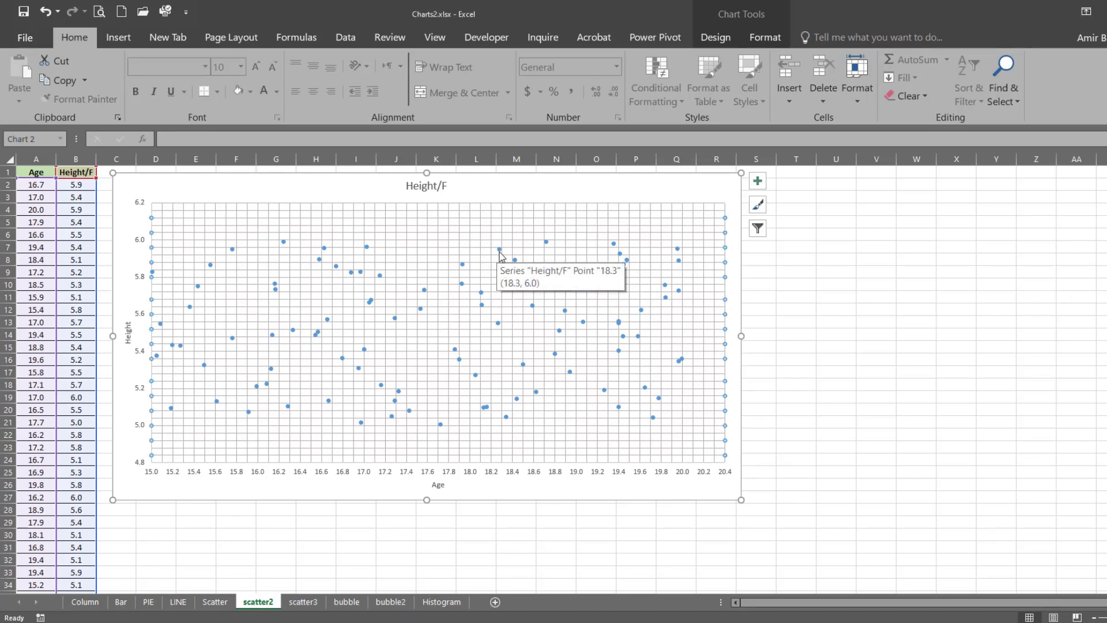
left_click(500, 252)
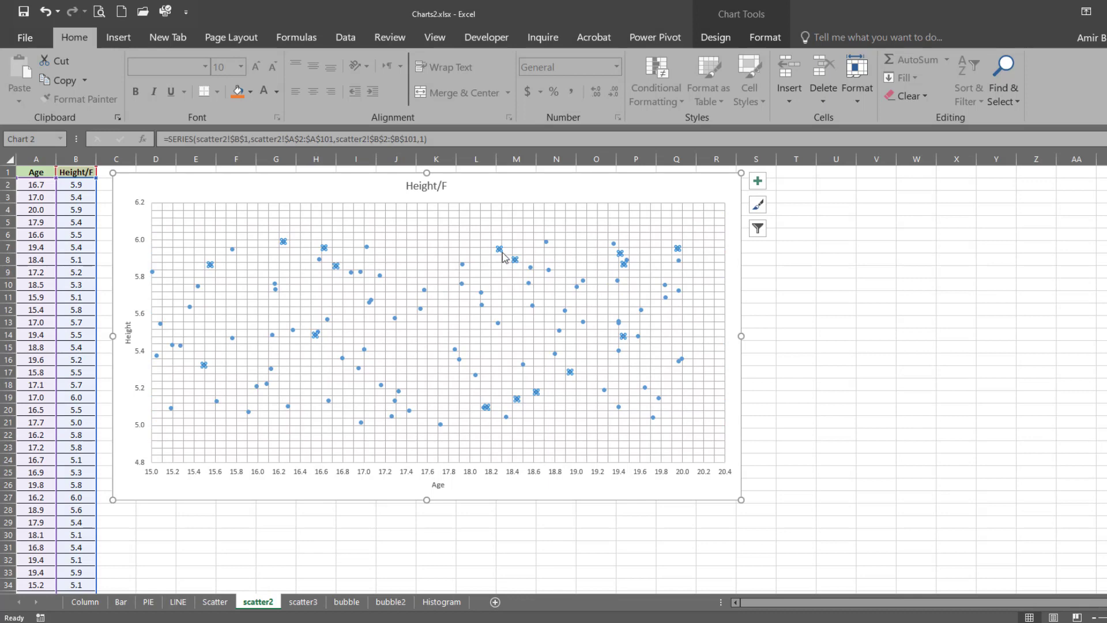
Open the marker formatting of the selected Height/F series and switch its marker options to Built-in.
right_click(499, 249)
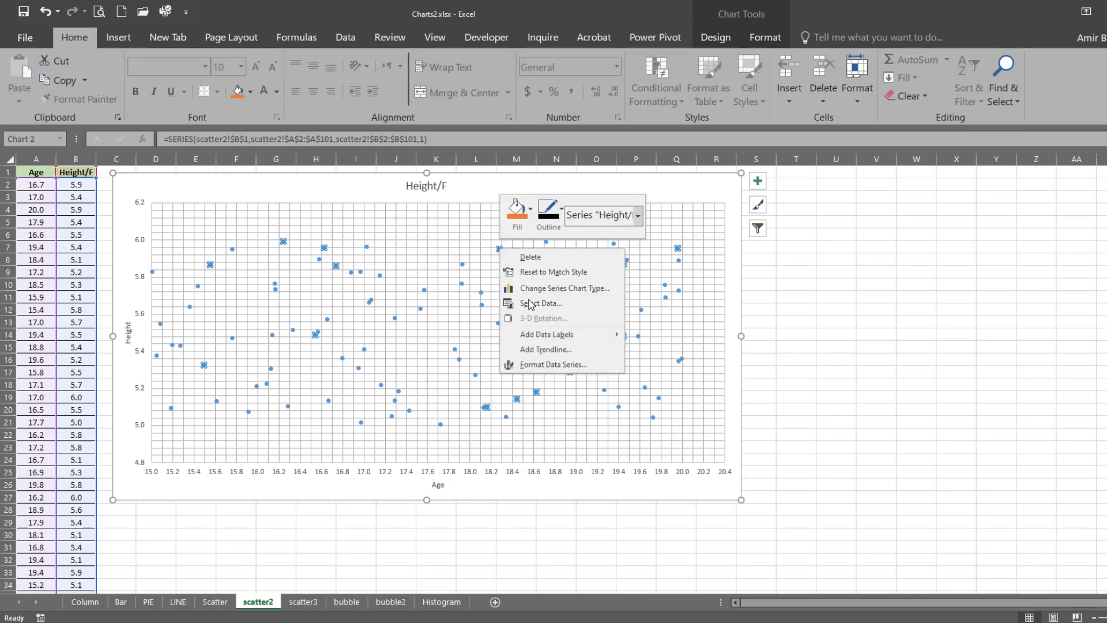
left_click(531, 365)
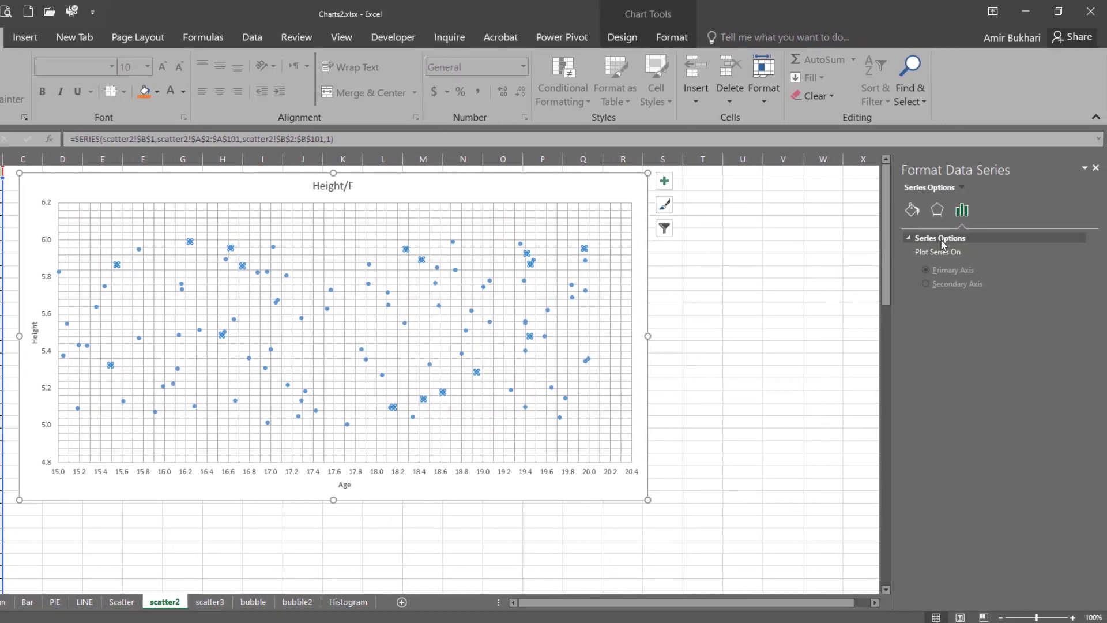
left_click(919, 206)
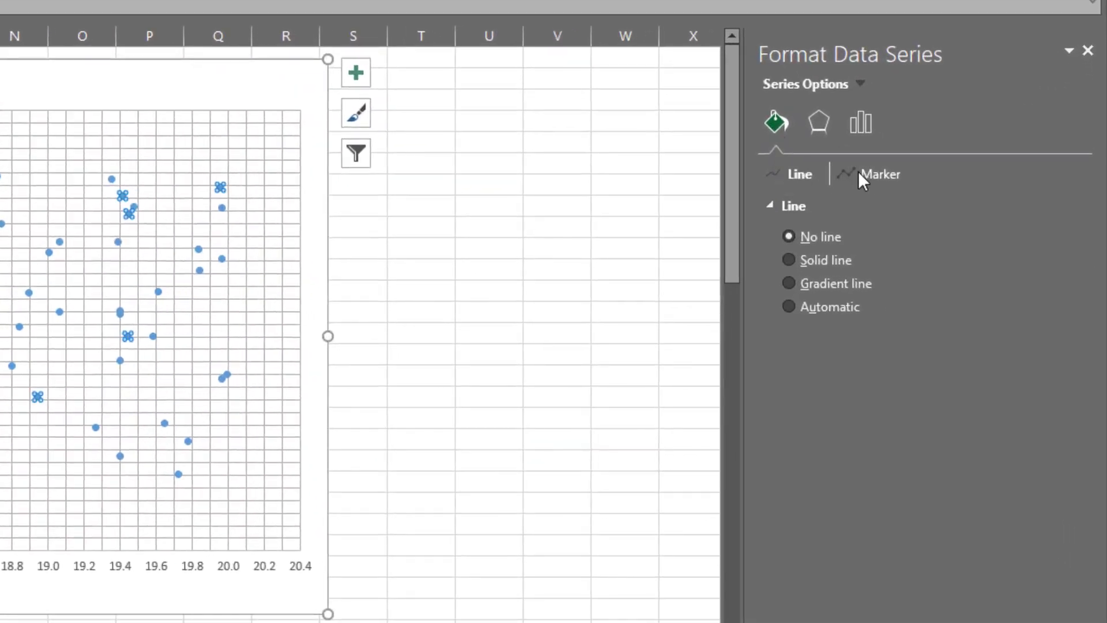
left_click(876, 176)
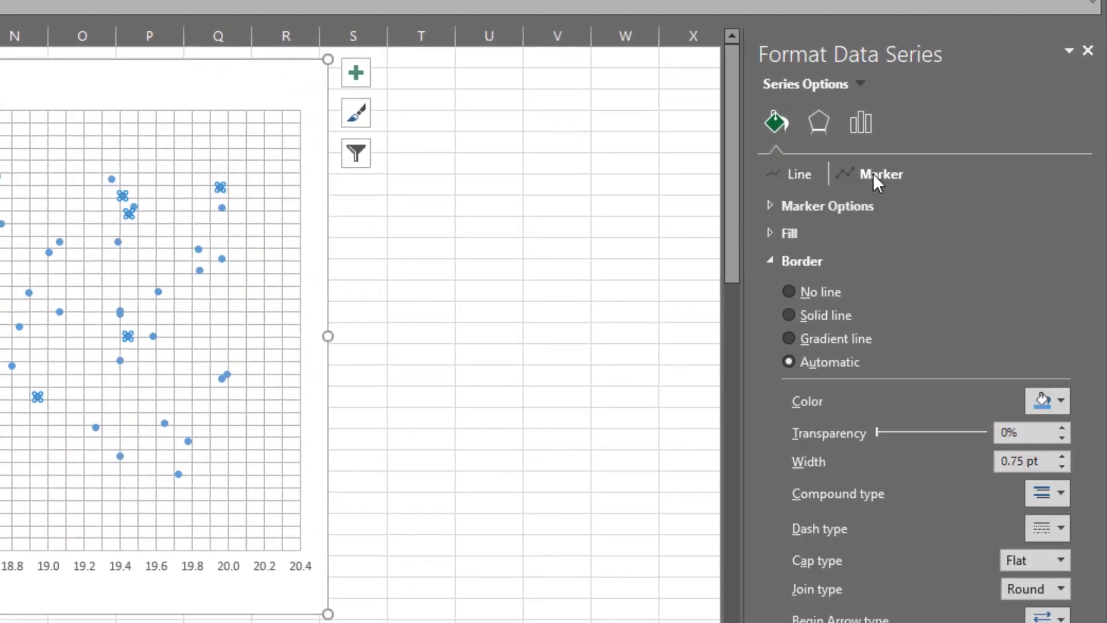
left_click(767, 206)
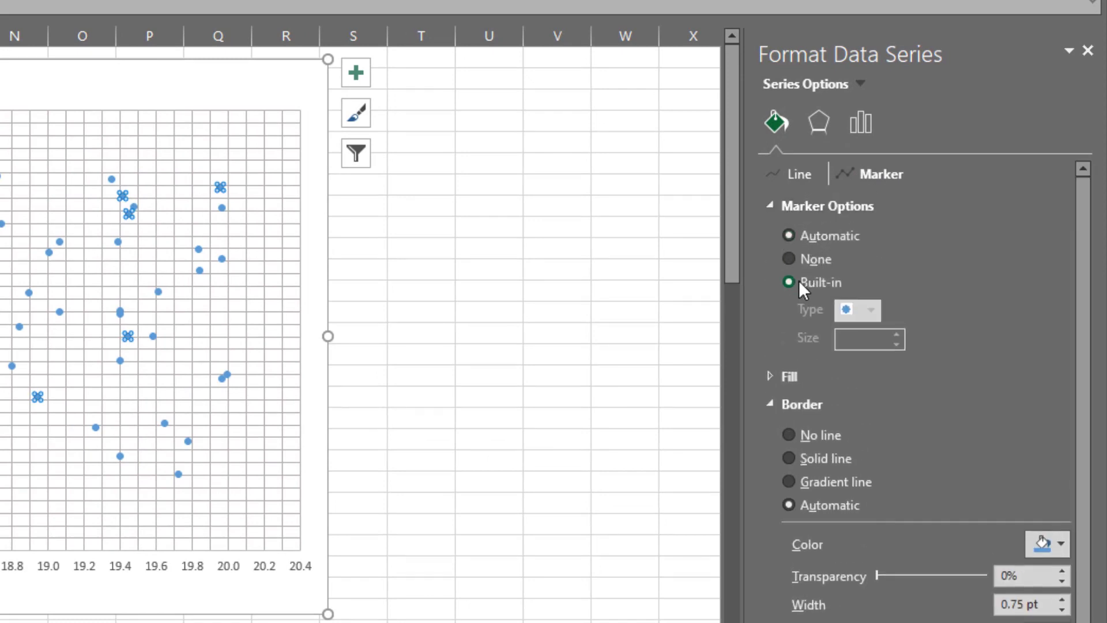
left_click(799, 281)
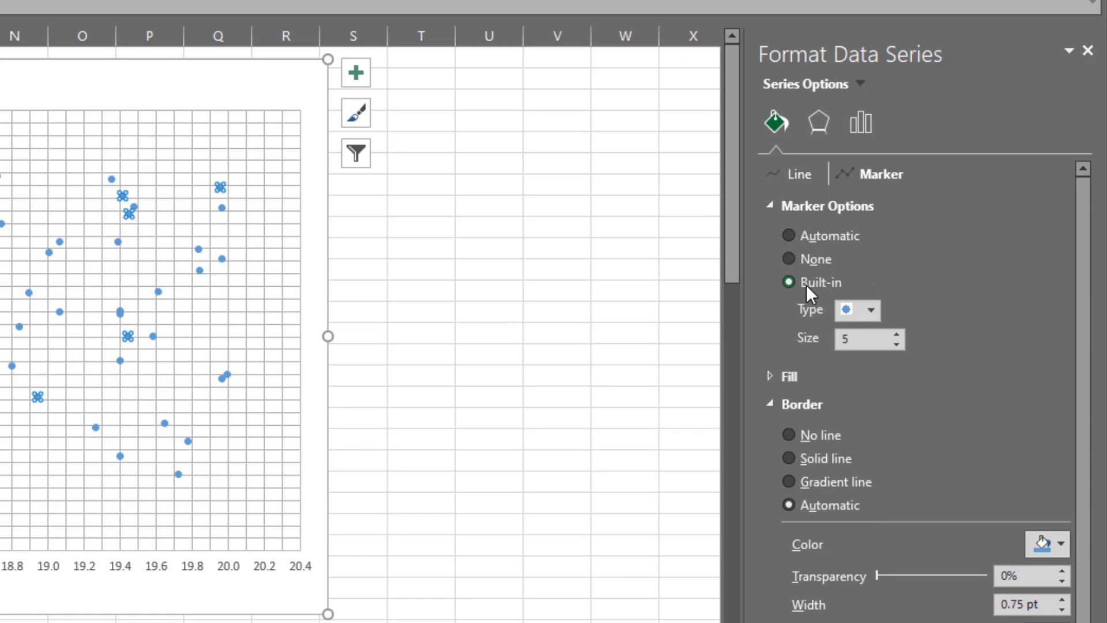
Try the square marker type on the series and return it to the circle type.
left_click(868, 314)
left_click(849, 335)
left_click(874, 313)
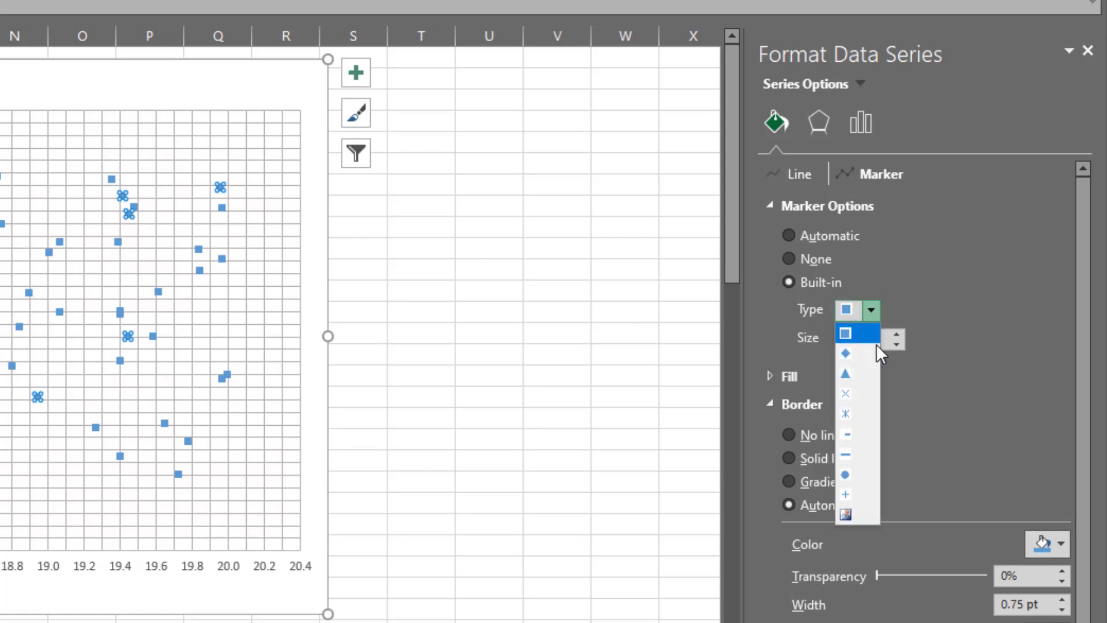
left_click(848, 474)
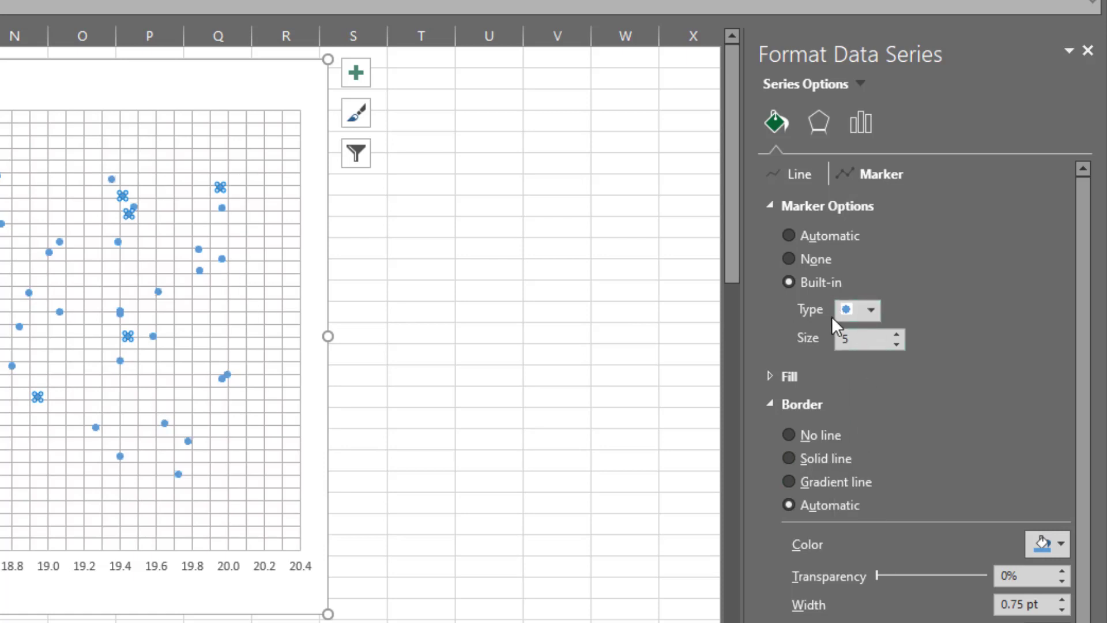
Increase the size of the series' built-in circle markers to 16.
left_click(896, 334)
left_click(896, 334)
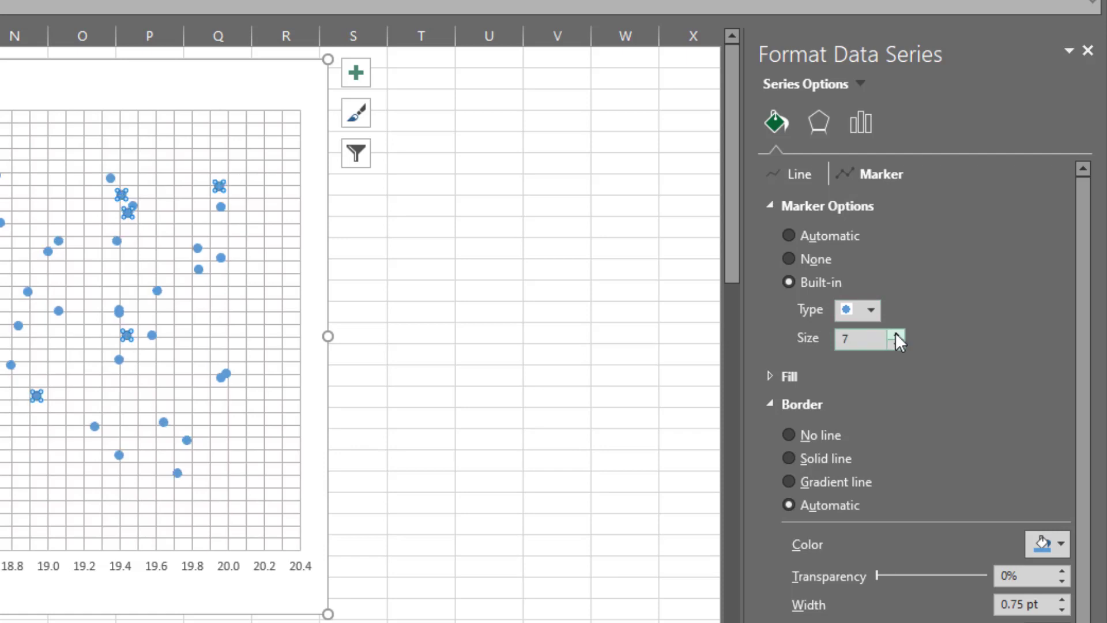
left_click(896, 335)
left_click(896, 334)
left_click(897, 334)
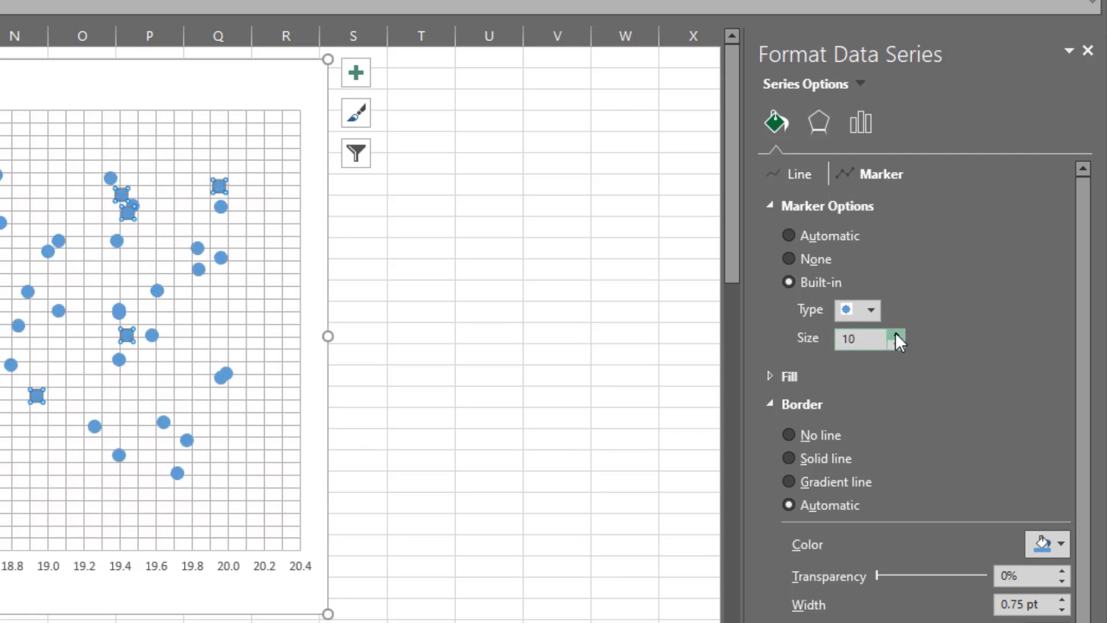
left_click(897, 334)
left_click(896, 335)
left_click(897, 334)
left_click(896, 334)
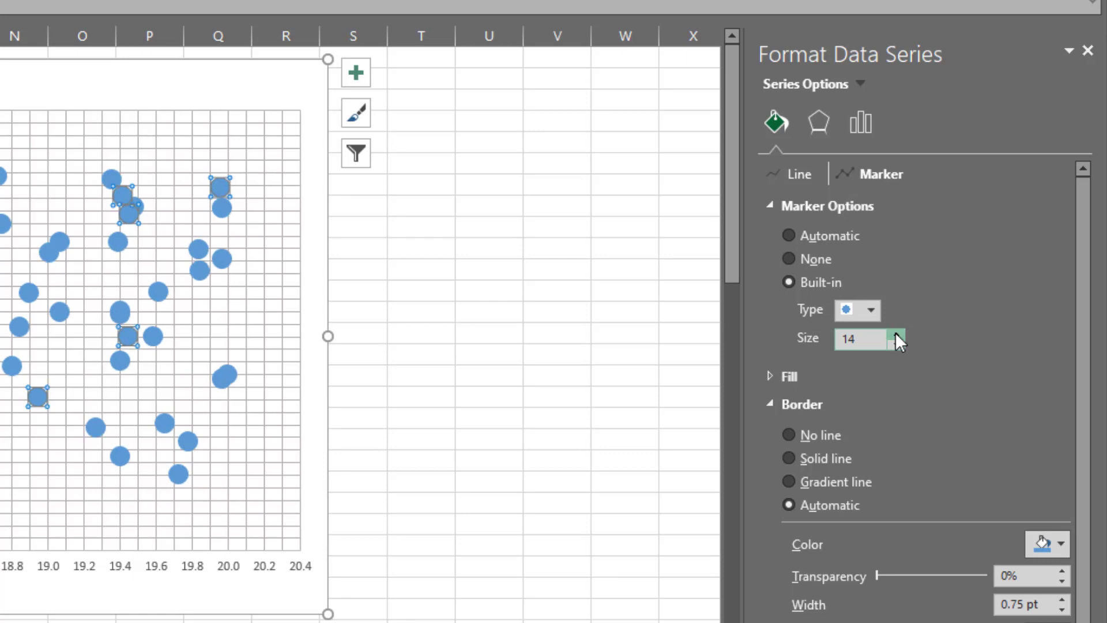
left_click(896, 334)
left_click(897, 335)
Try a solid fill and a gradient fill on the Height/F series markers.
left_click(26, 125)
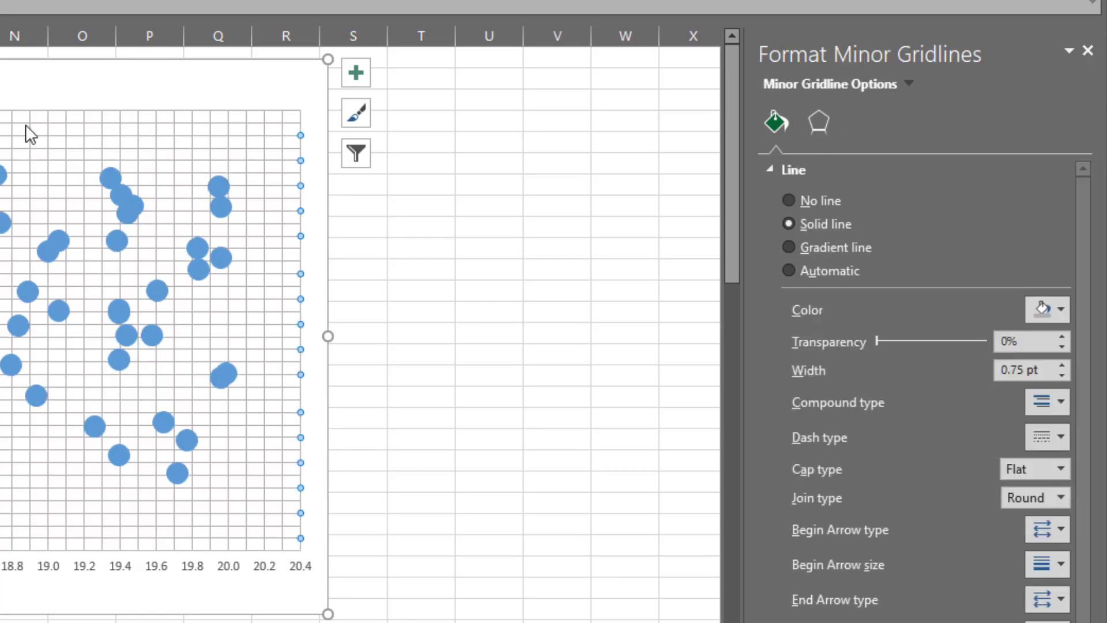
left_click(2, 180)
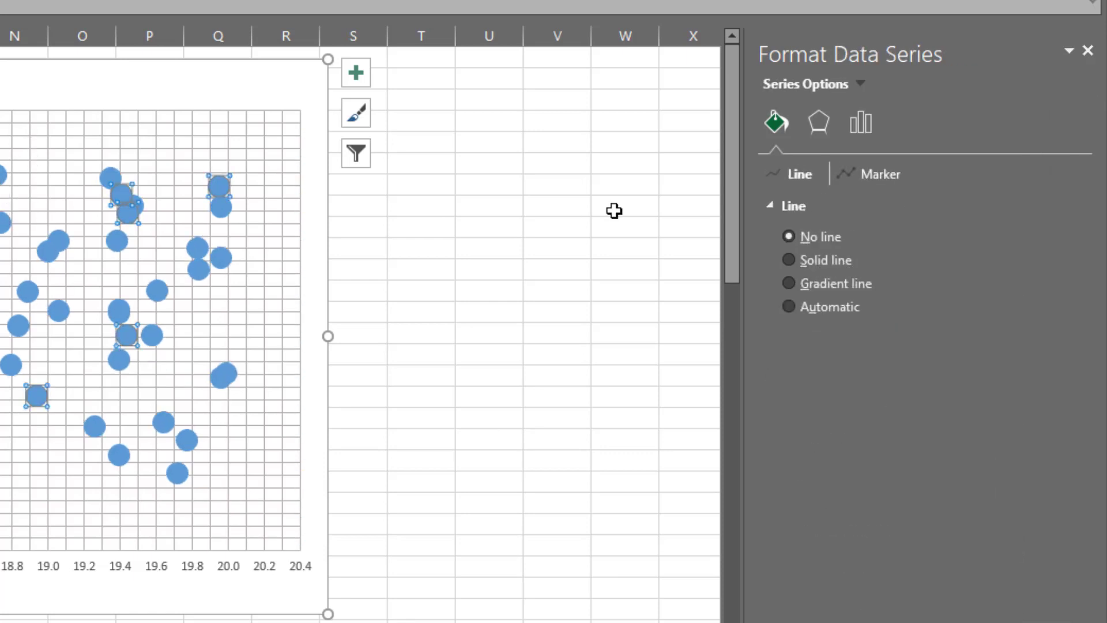
left_click(869, 174)
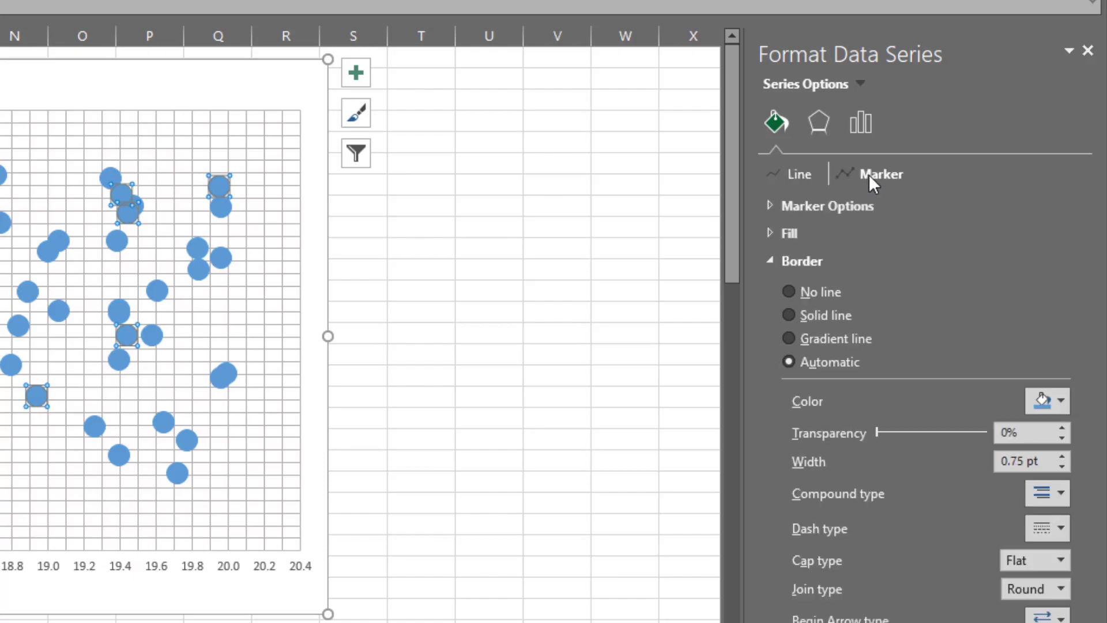
left_click(773, 234)
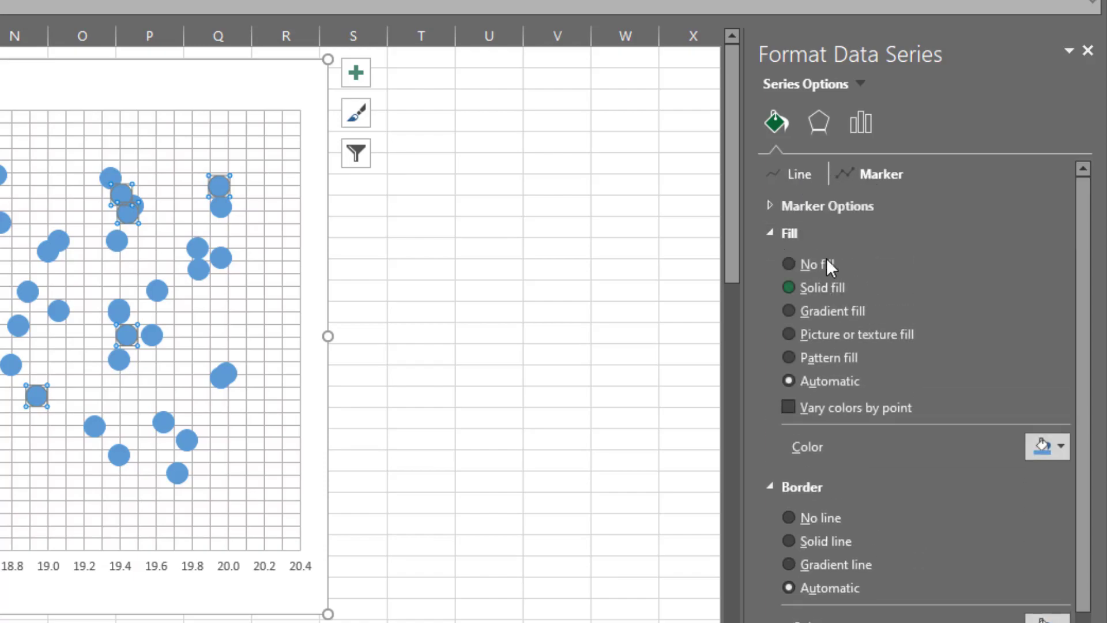
left_click(800, 287)
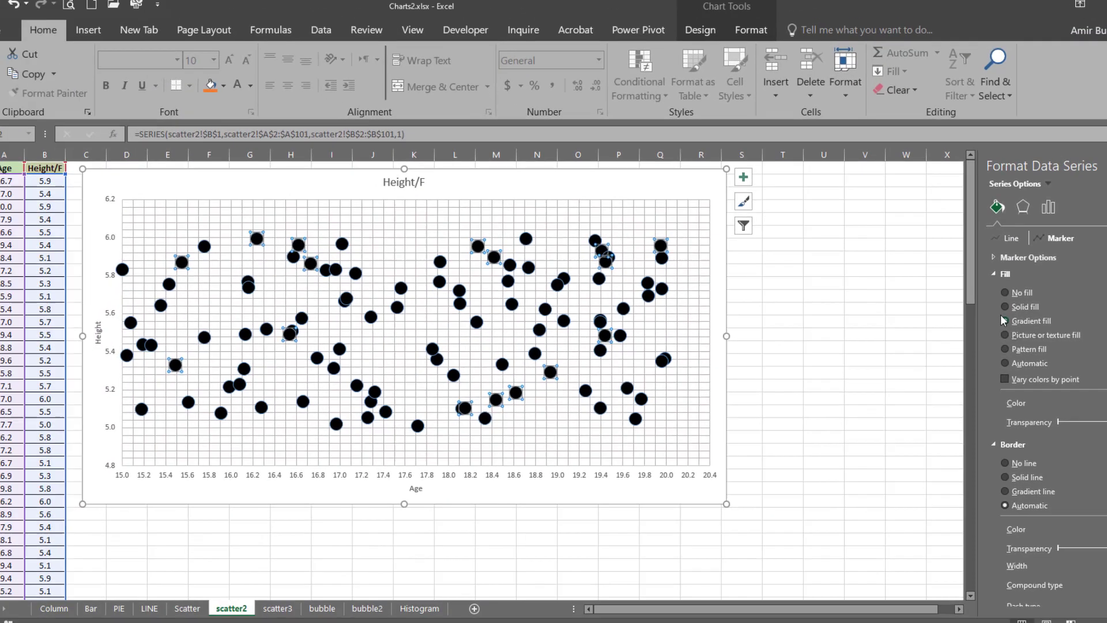
left_click(801, 311)
left_click(1013, 308)
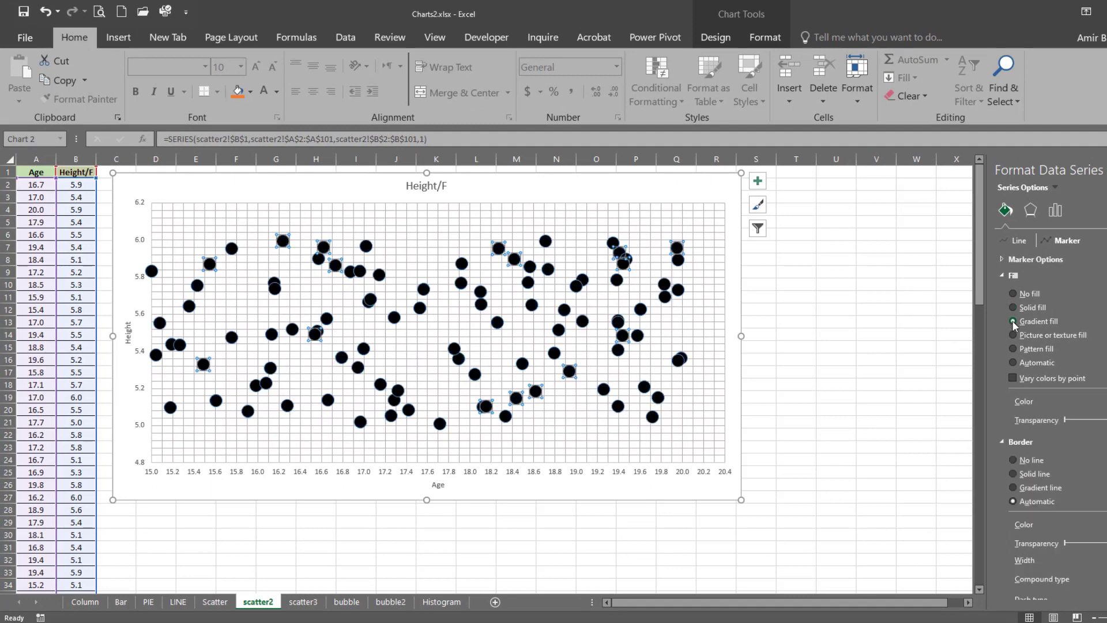
left_click(1014, 322)
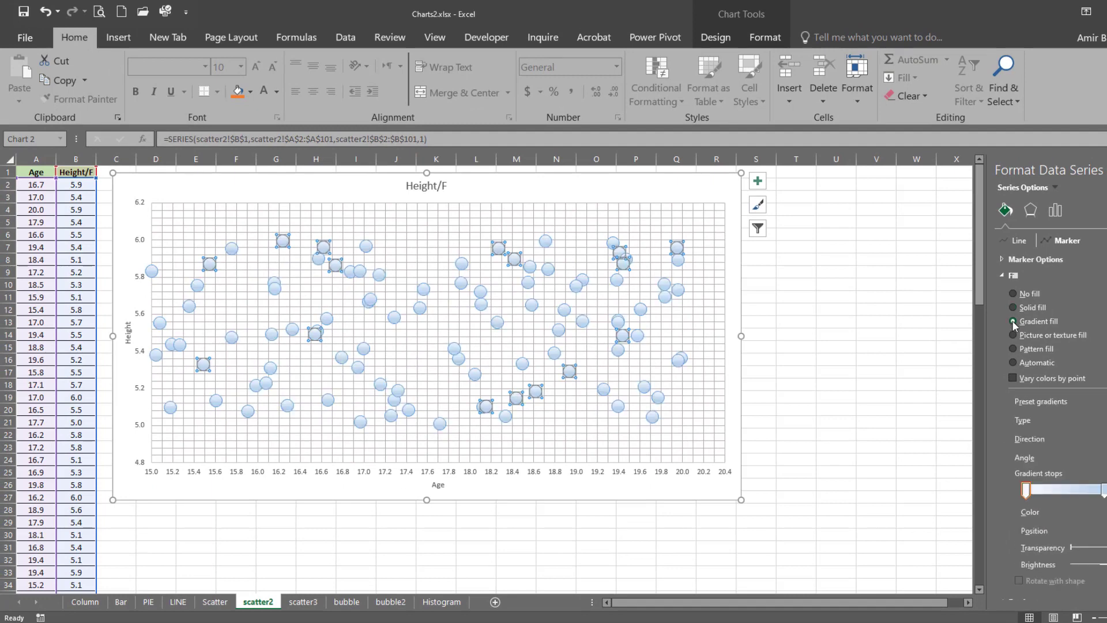
Set the marker fill to Automatic, turn on Vary colors by point, and deselect the series.
left_click(1013, 363)
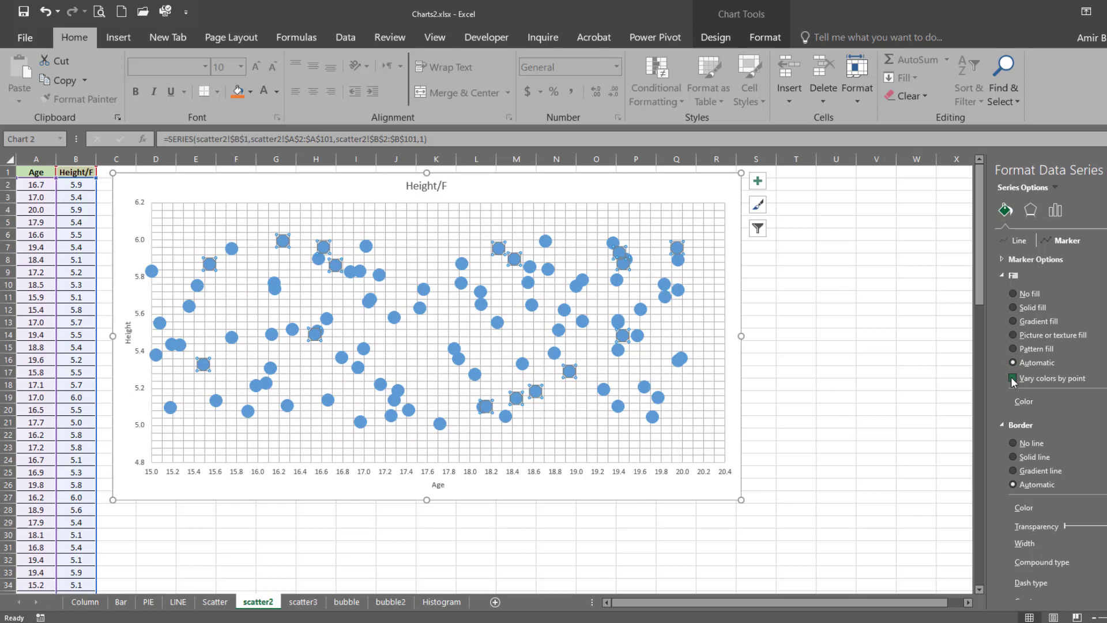
left_click(1013, 379)
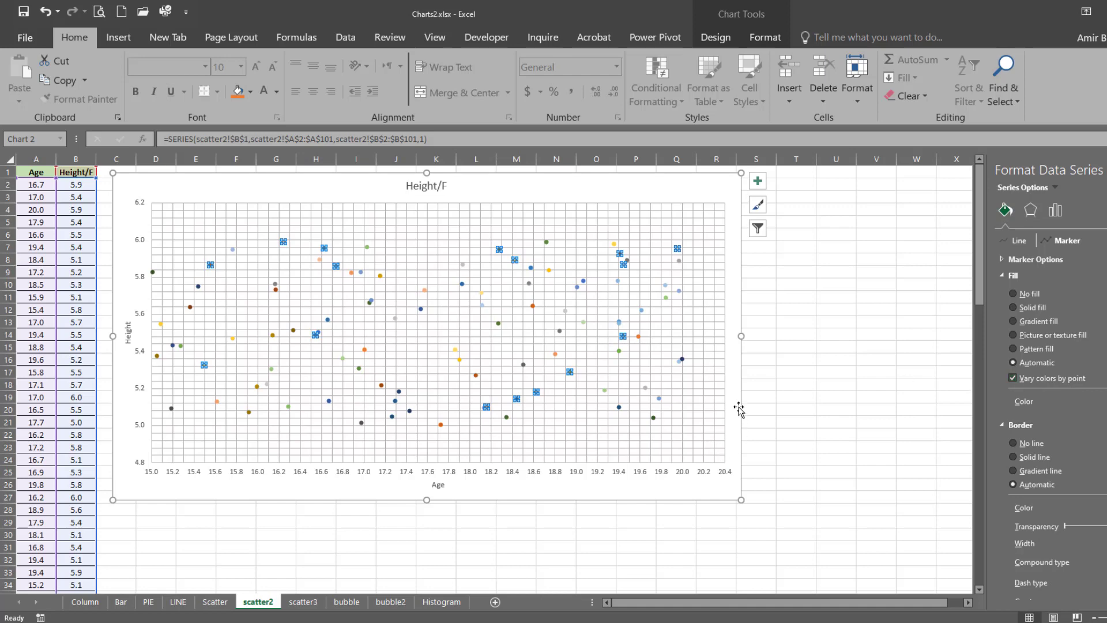
left_click(734, 410)
Reselect the Height/F series and set its markers to Built-in circles at size 16.
left_click(502, 255)
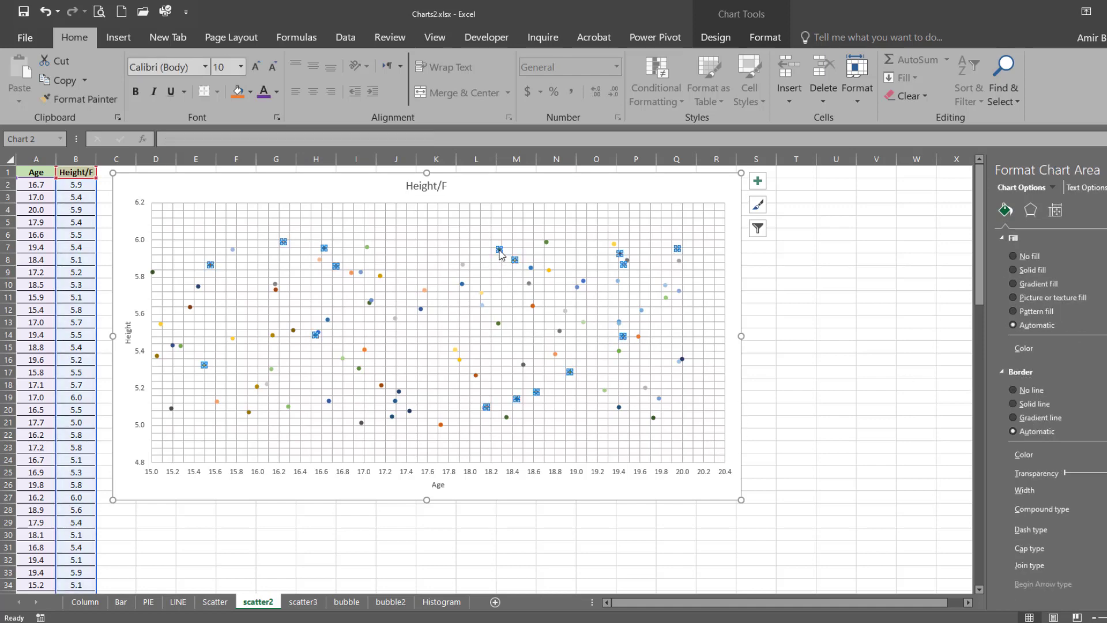
left_click(1057, 242)
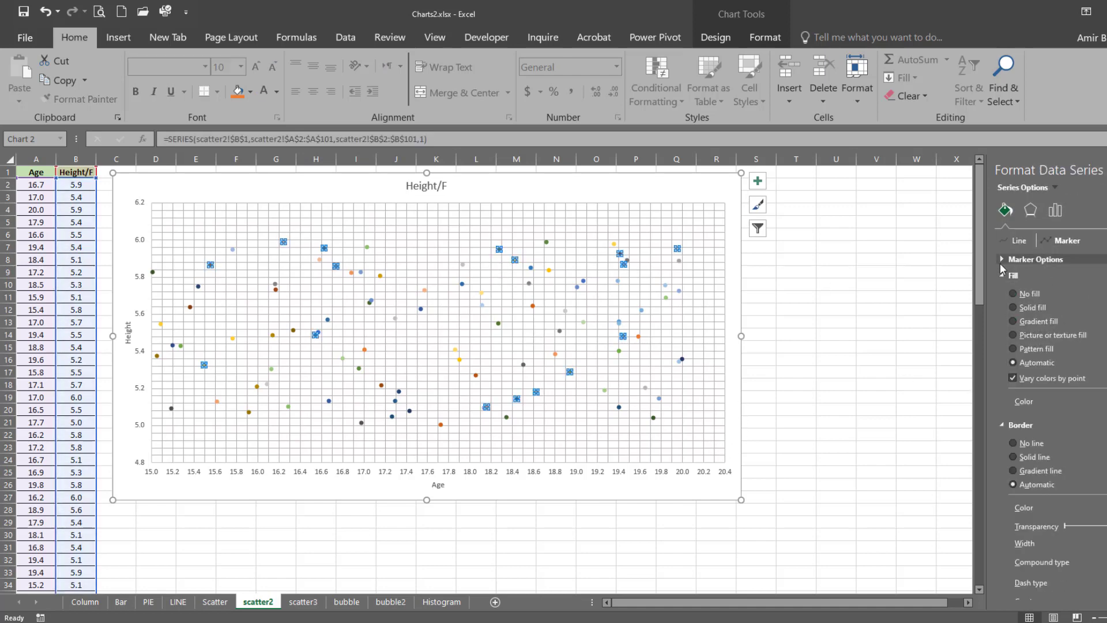
left_click(1033, 259)
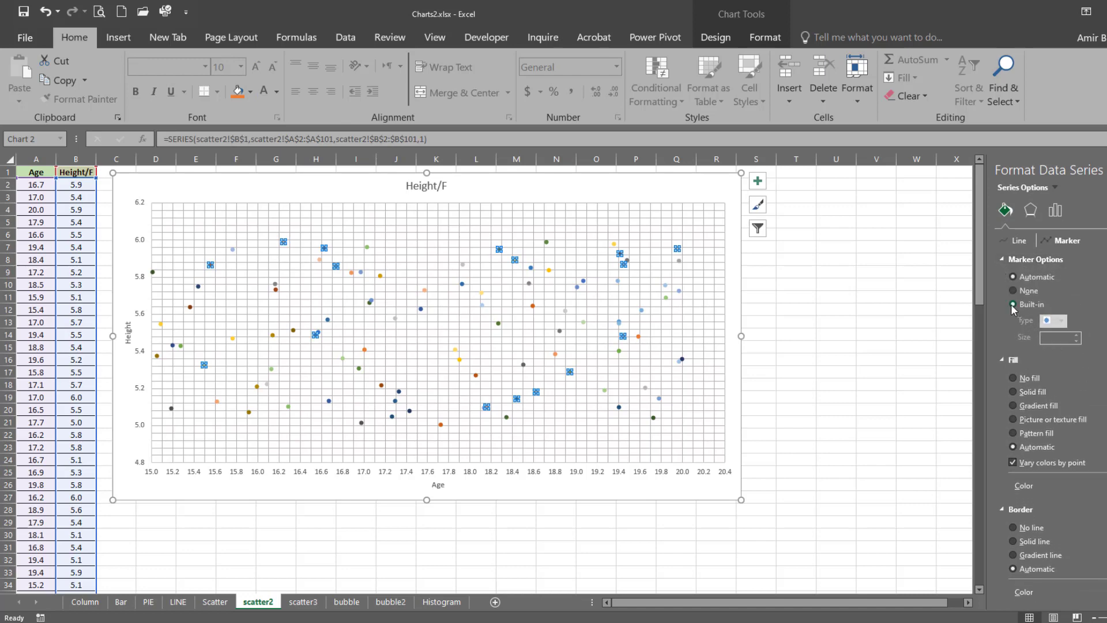
left_click(1014, 305)
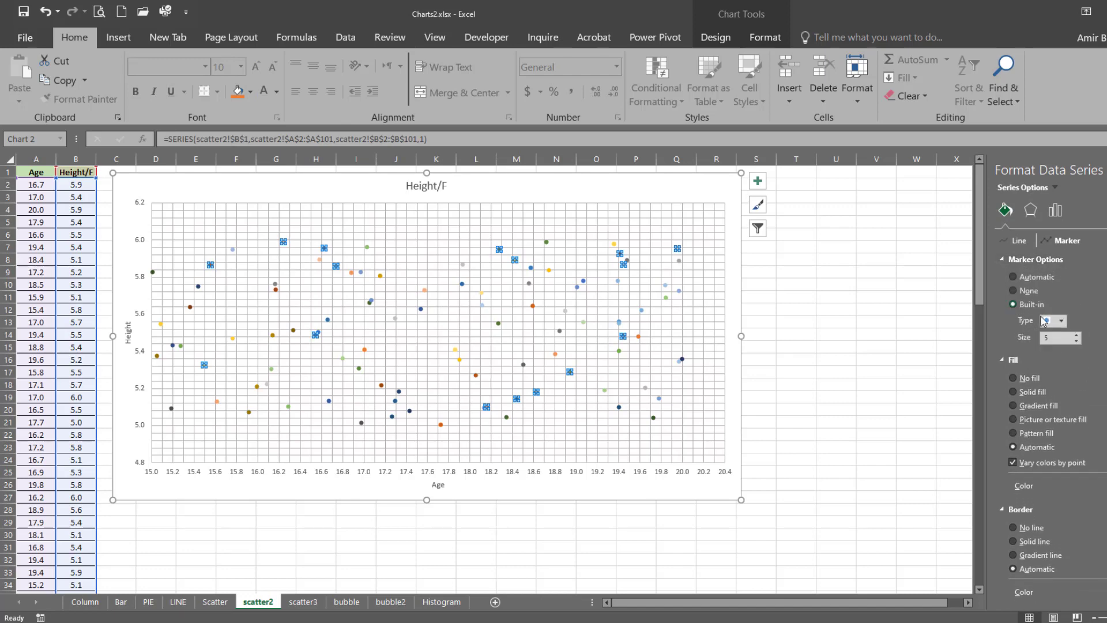
double_click(1077, 336)
triple_click(1077, 336)
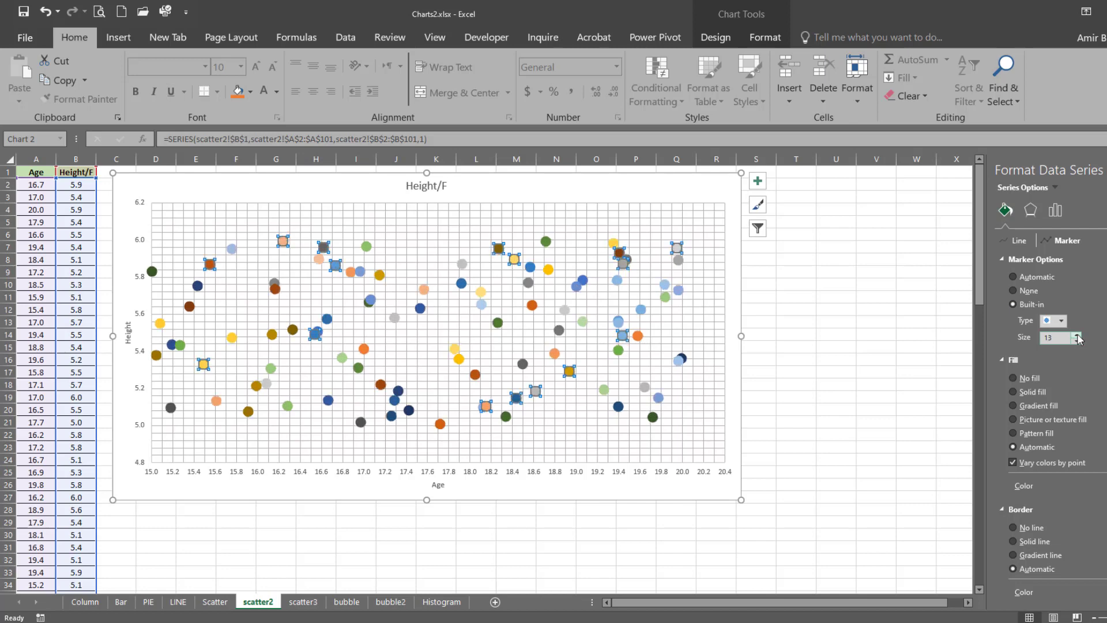
triple_click(1077, 336)
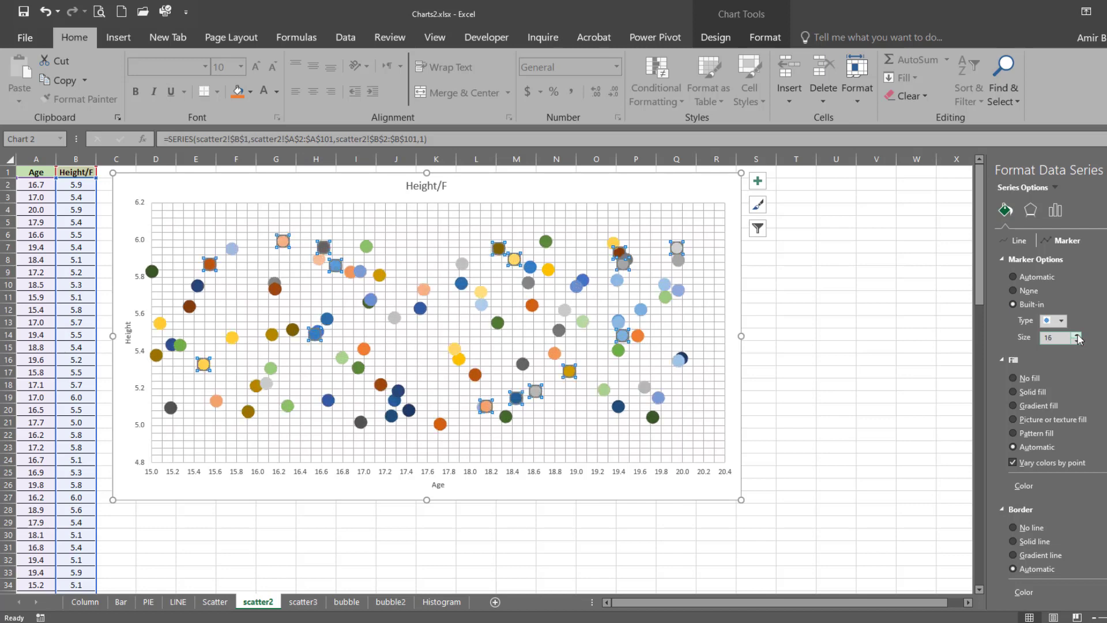
Examine the series' fill and border options and the enlarged multicolored data points in the scatter chart.
left_click(546, 438)
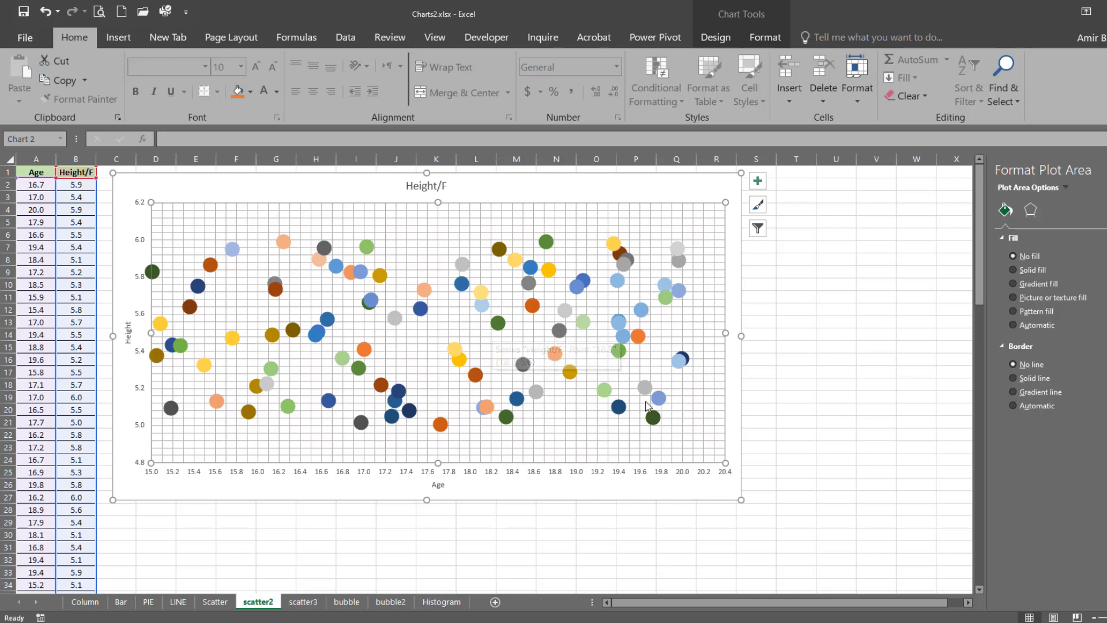
left_click(604, 390)
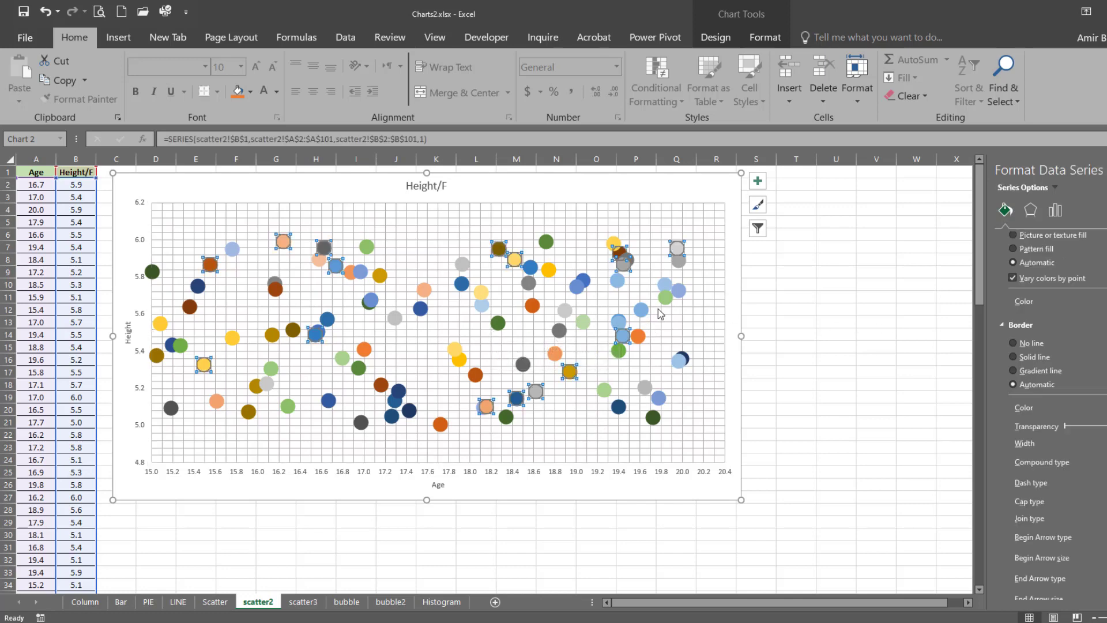
scroll(1064, 339, "up", 3)
scroll(1053, 392, "down", 4)
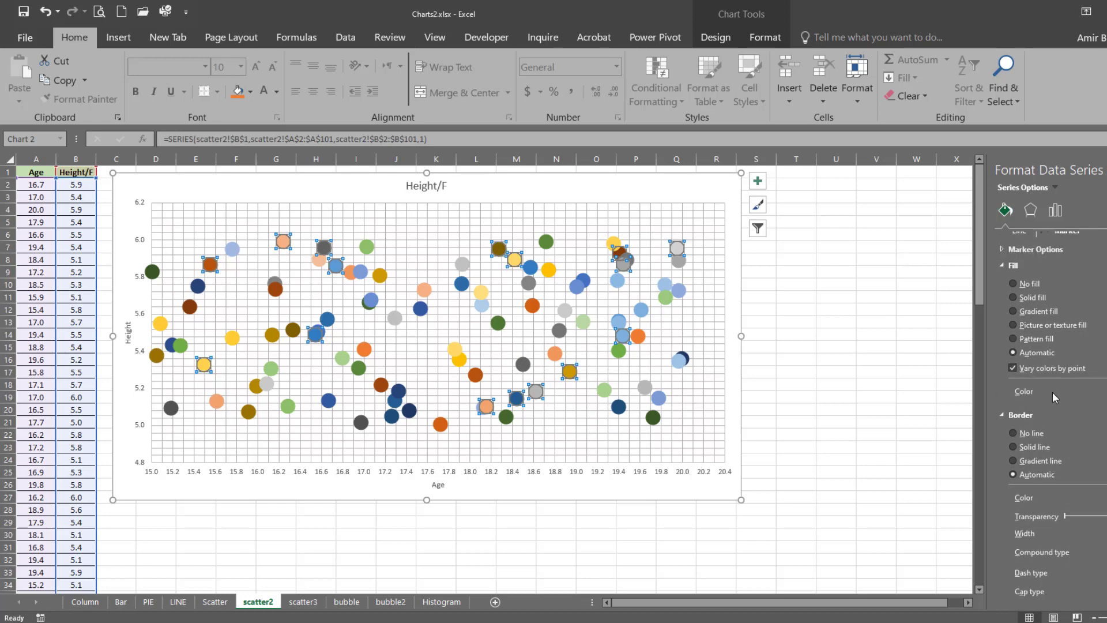
scroll(1053, 392, "up", 5)
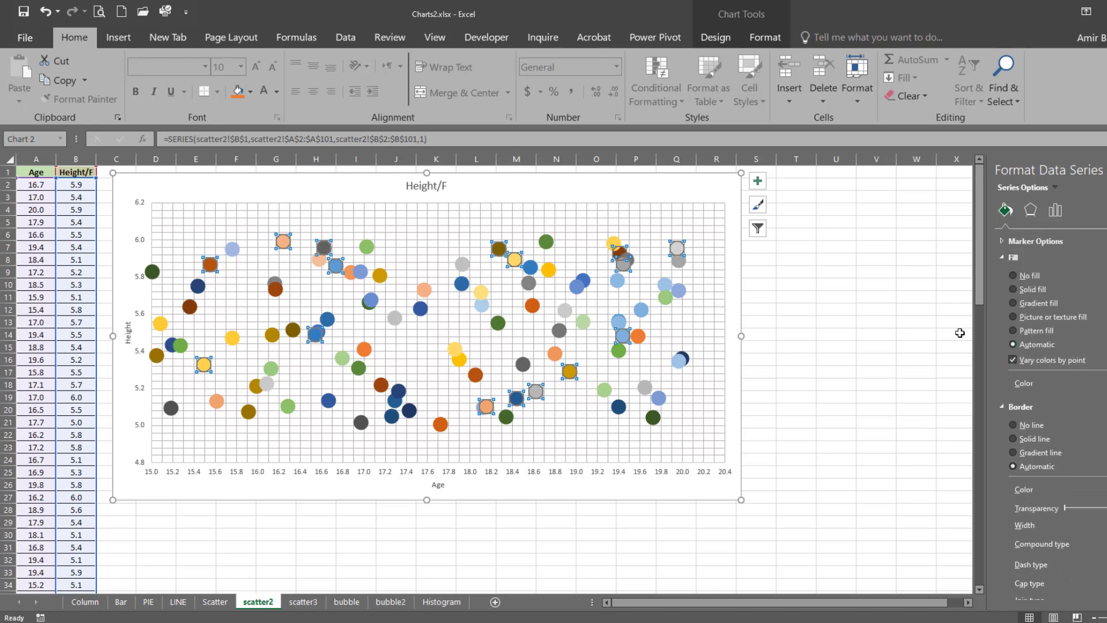
left_click(398, 285)
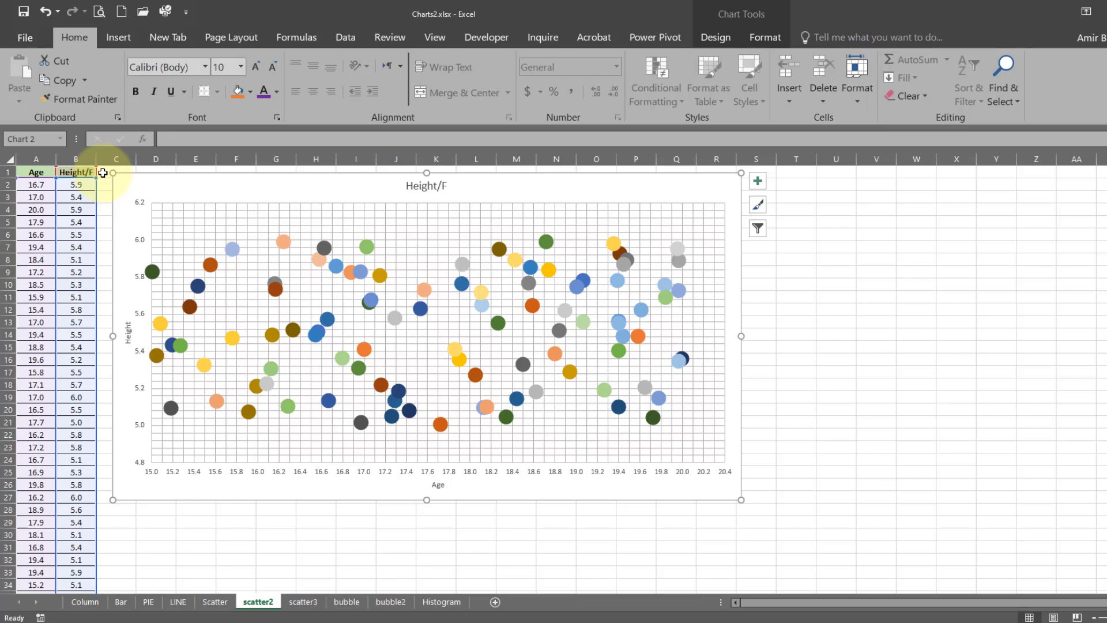
left_click(152, 273)
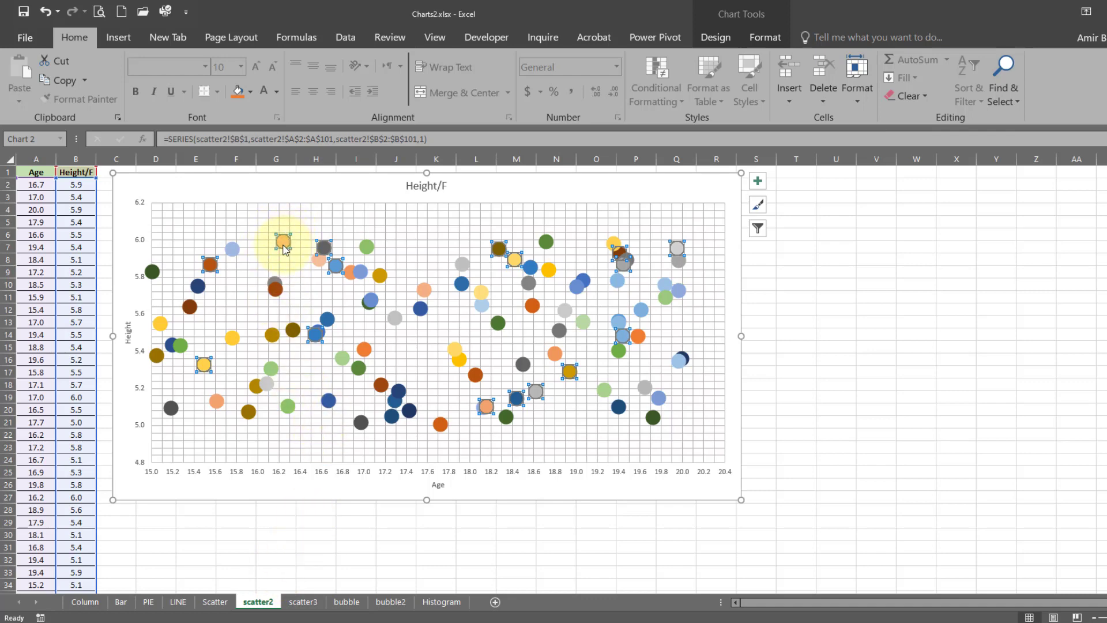
mouse_move(282, 244)
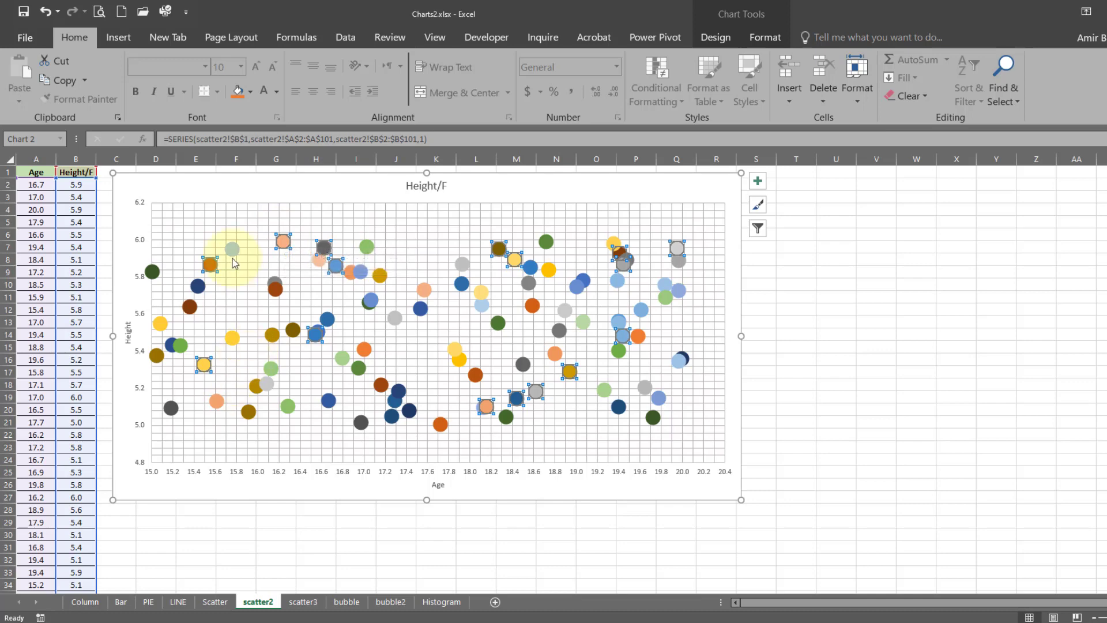
Insert a Bubble chart of the Age, Height/F and Weight data on the bubble2 sheet, using the single-series Height/F version.
left_click(390, 602)
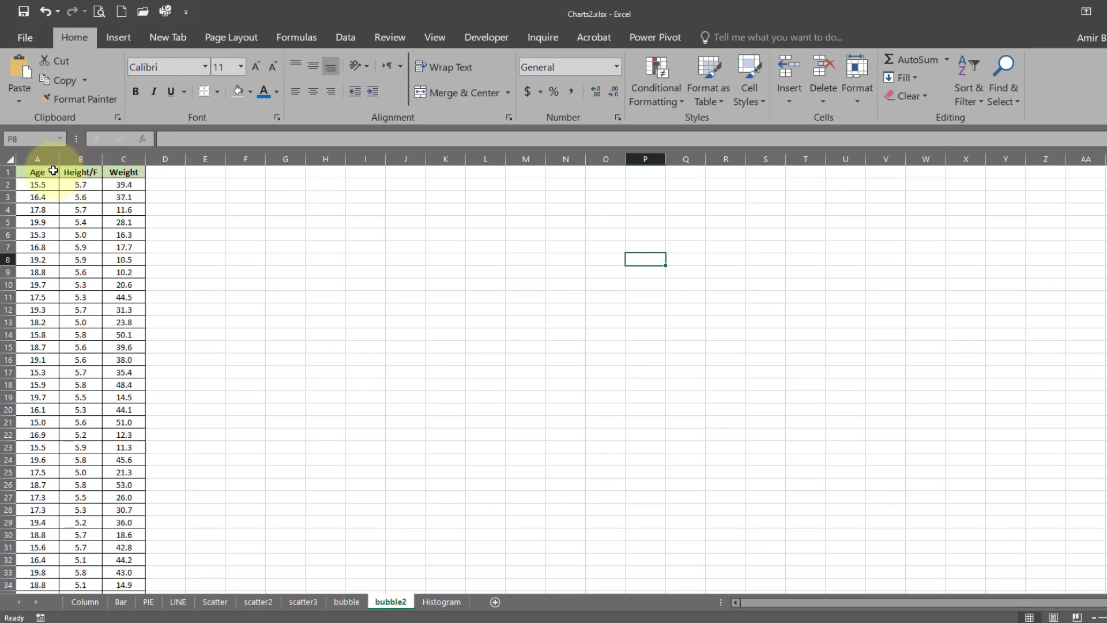
left_click_drag(39, 172, 131, 167)
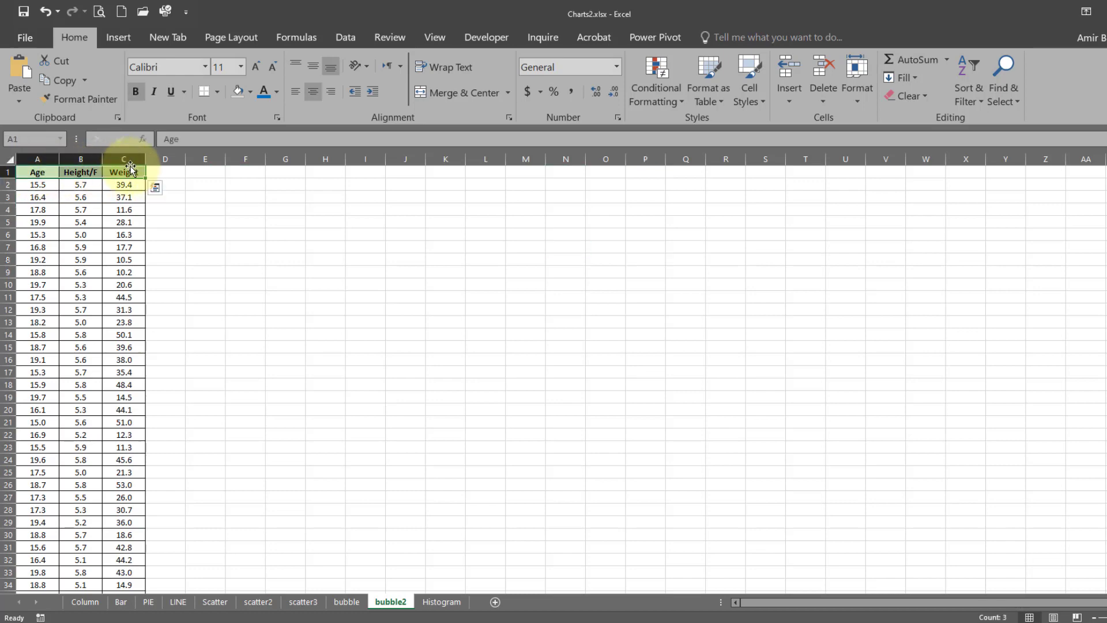
key("ctrl+shift+Down")
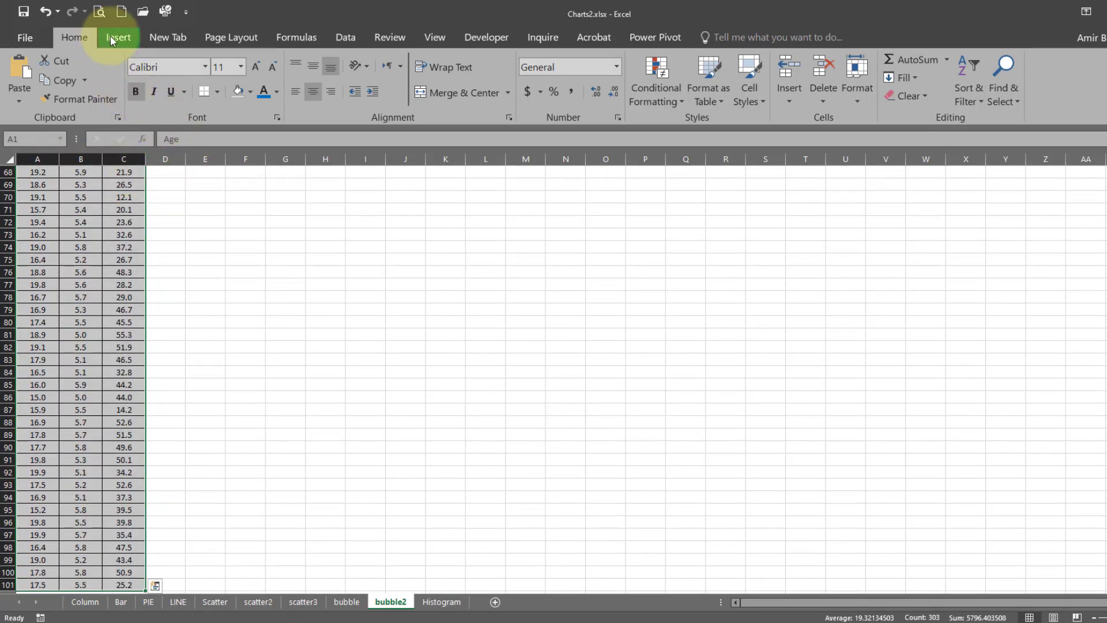
left_click(117, 38)
left_click(432, 82)
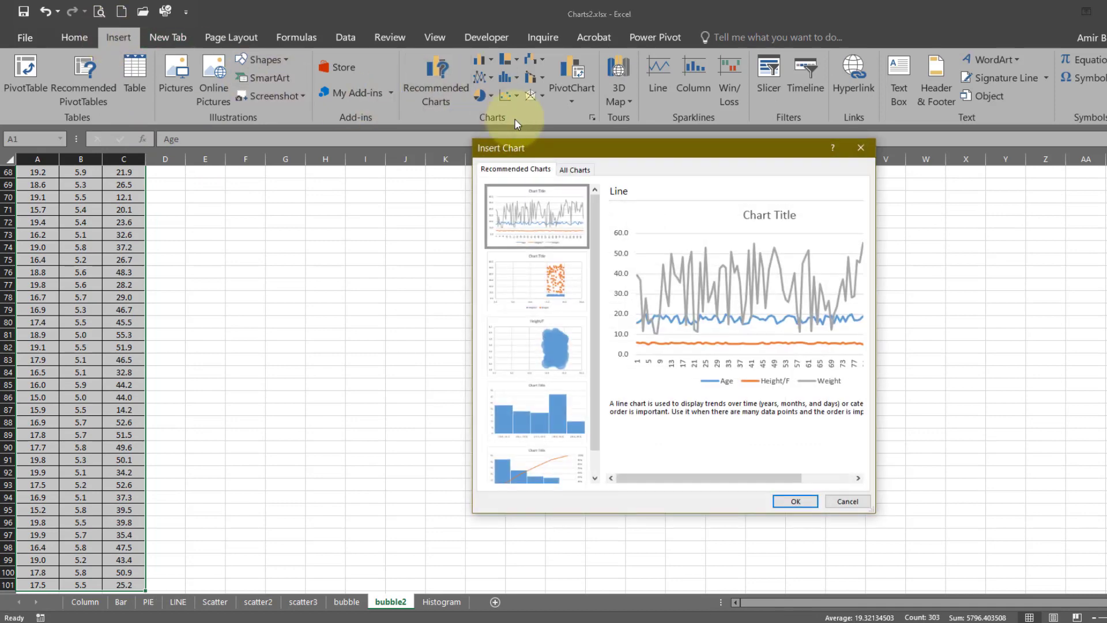
left_click(575, 169)
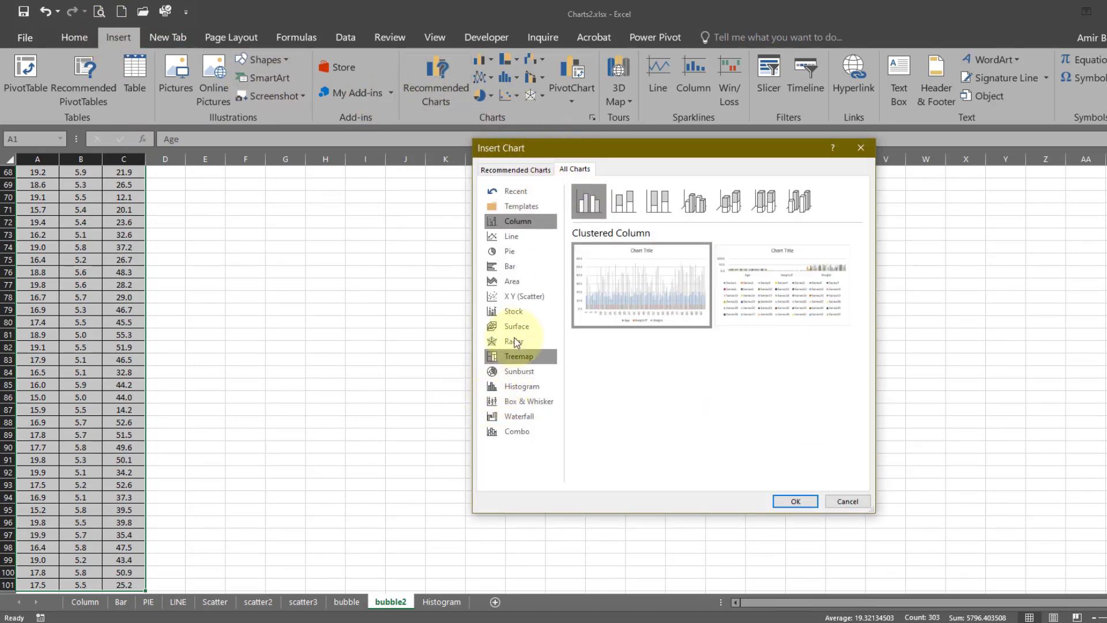
left_click(522, 296)
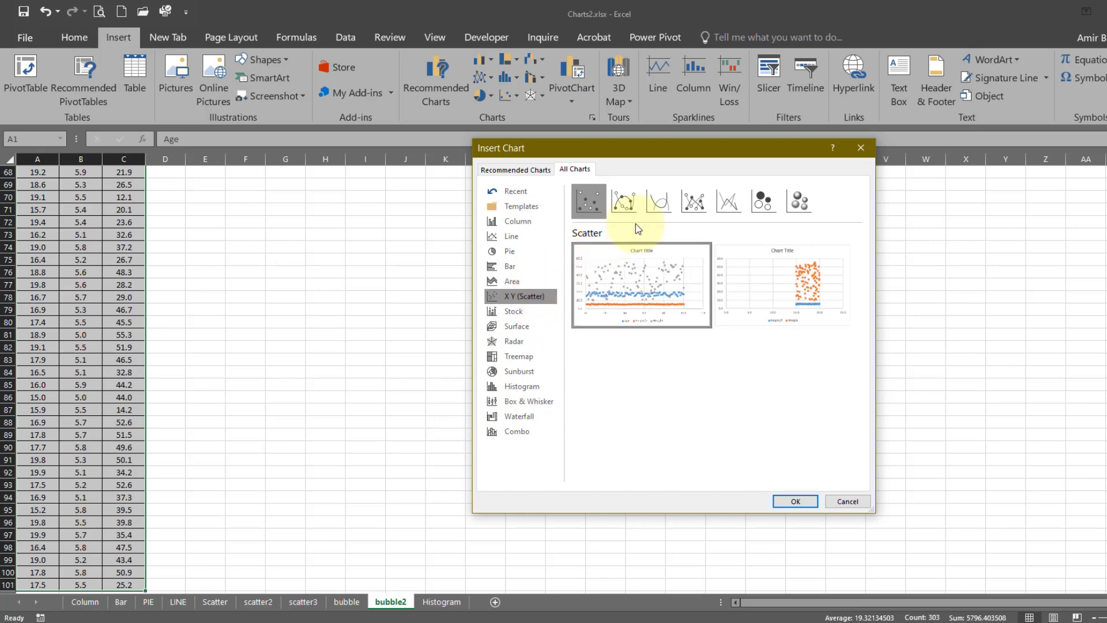
left_click(764, 202)
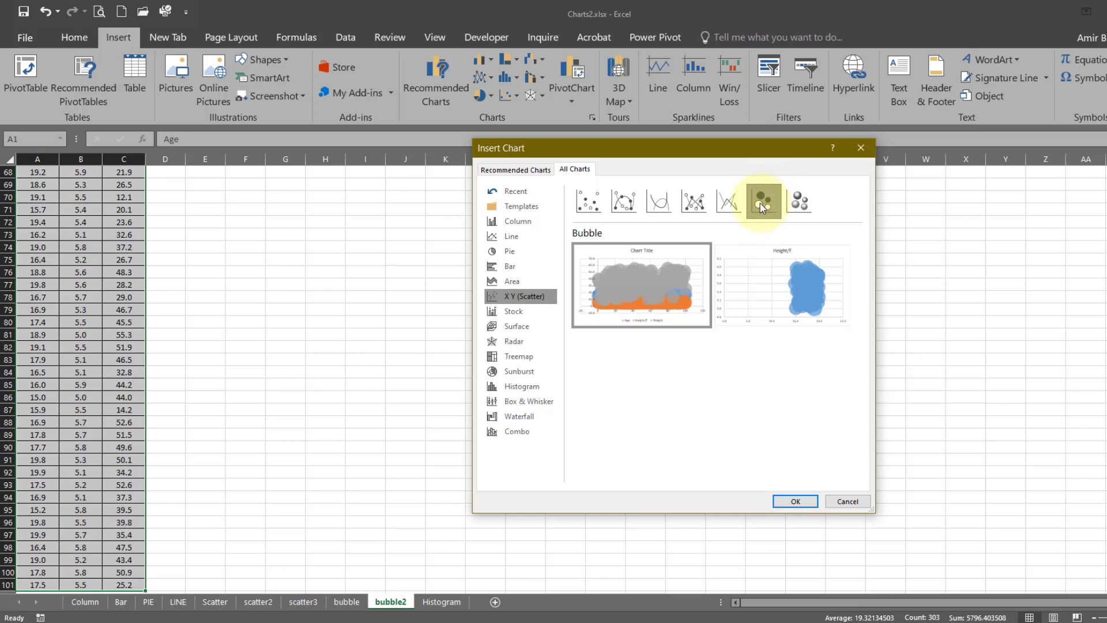
mouse_move(805, 288)
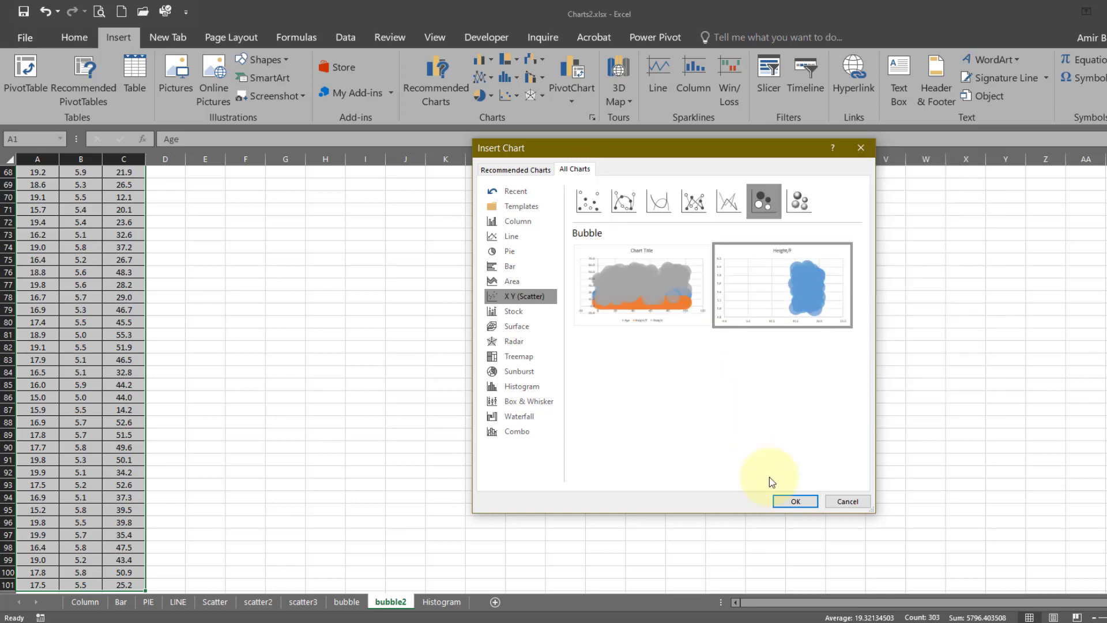
left_click(791, 502)
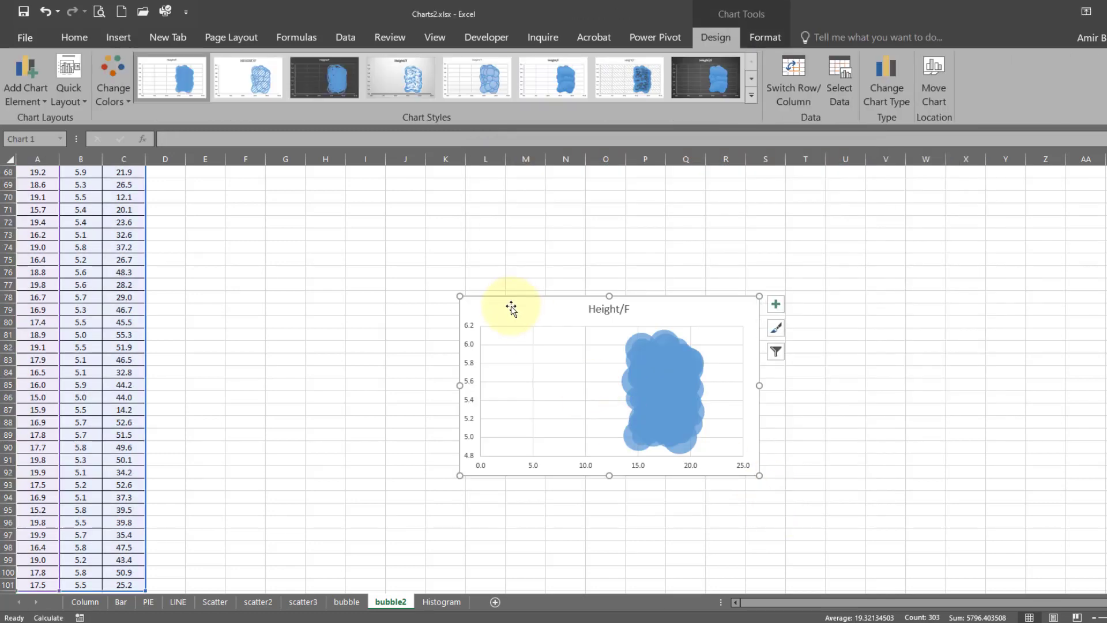
Move the bubble chart to the top of the sheet beside the data and enlarge it to about columns D to S, rows 2 to 28.
left_click_drag(510, 307, 229, 210)
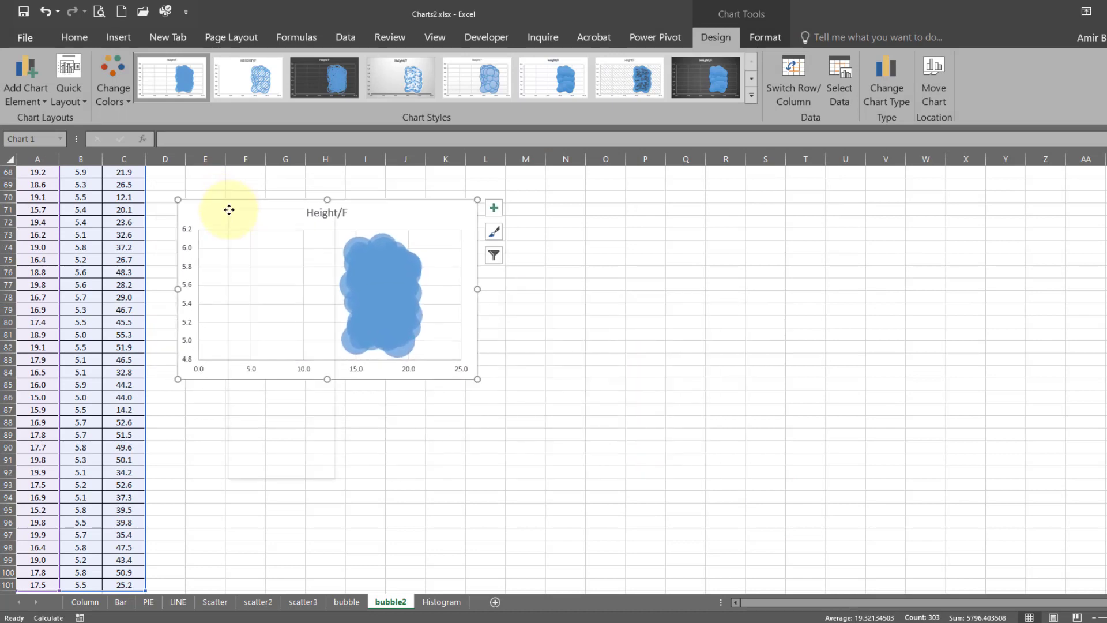
right_click(227, 207)
left_click(263, 218)
scroll(263, 218, "up", 16)
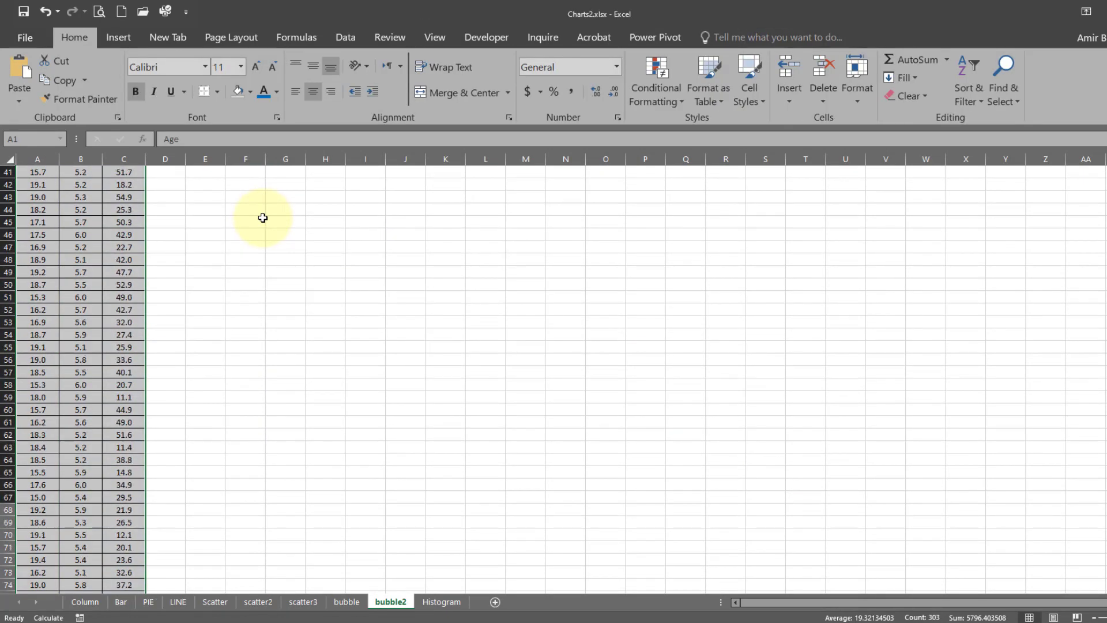
scroll(263, 218, "up", 1)
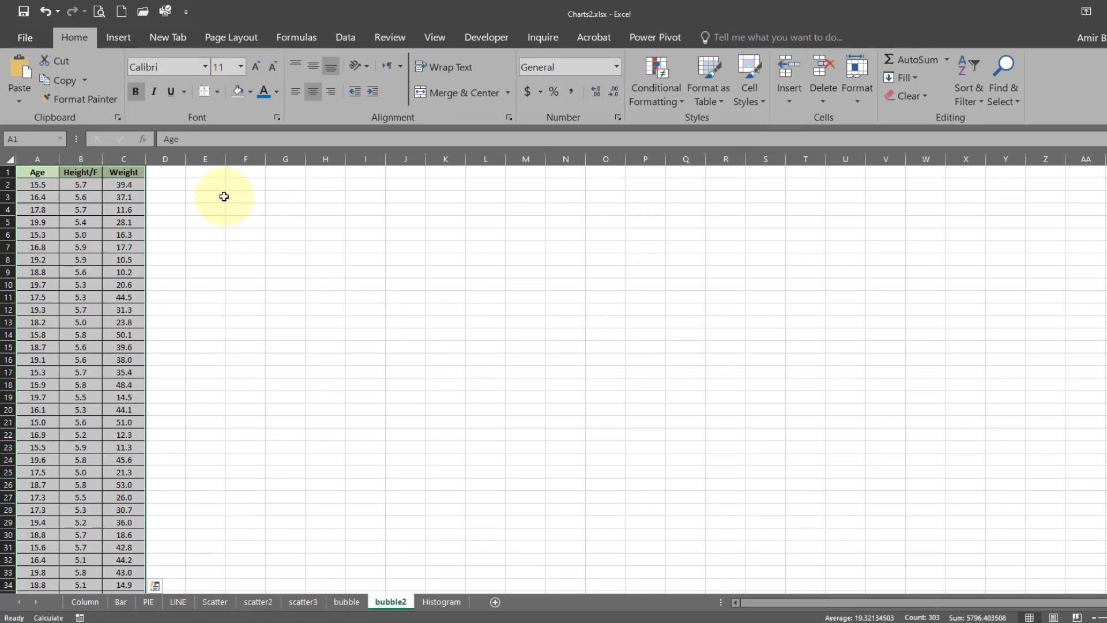
right_click(206, 185)
left_click(233, 243)
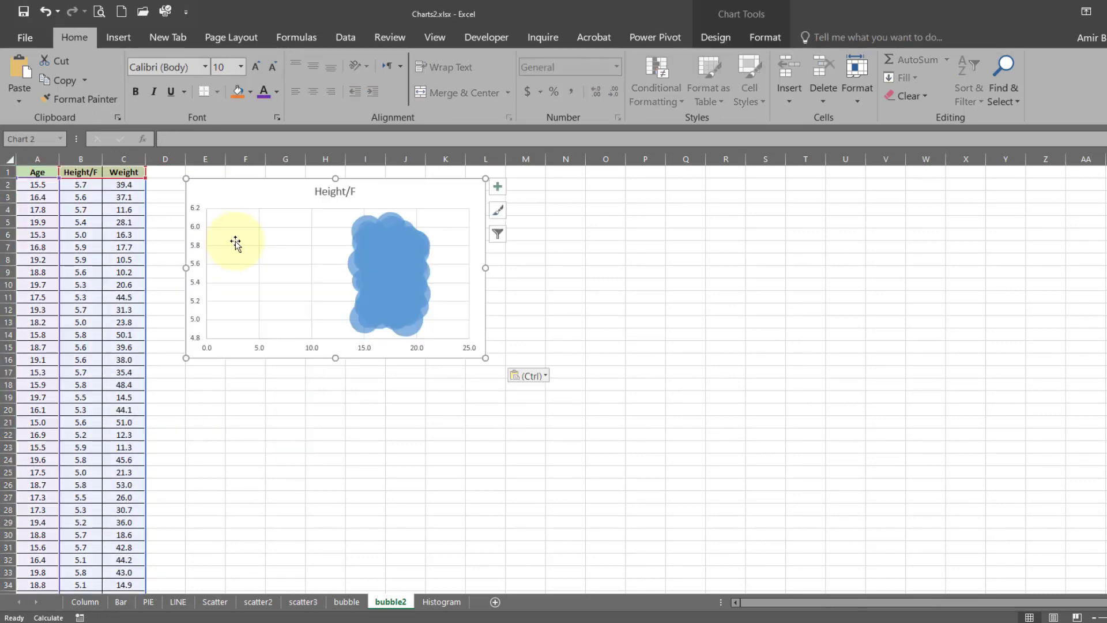
mouse_move(277, 192)
left_mouse_down()
mouse_move(277, 206)
mouse_move(255, 195)
left_mouse_up()
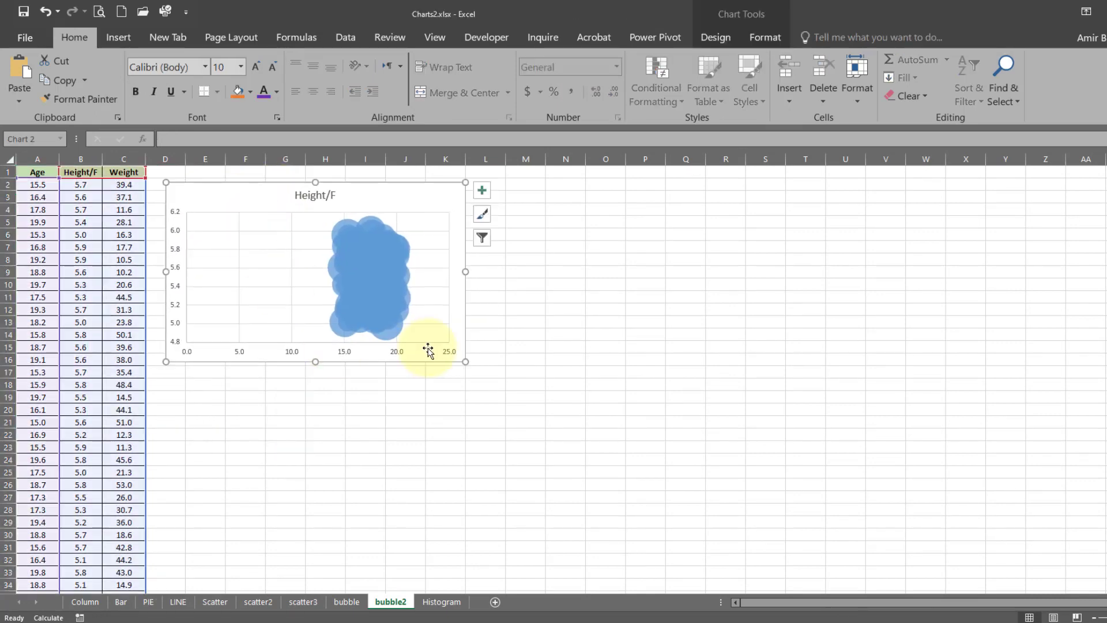
left_click_drag(465, 362, 794, 512)
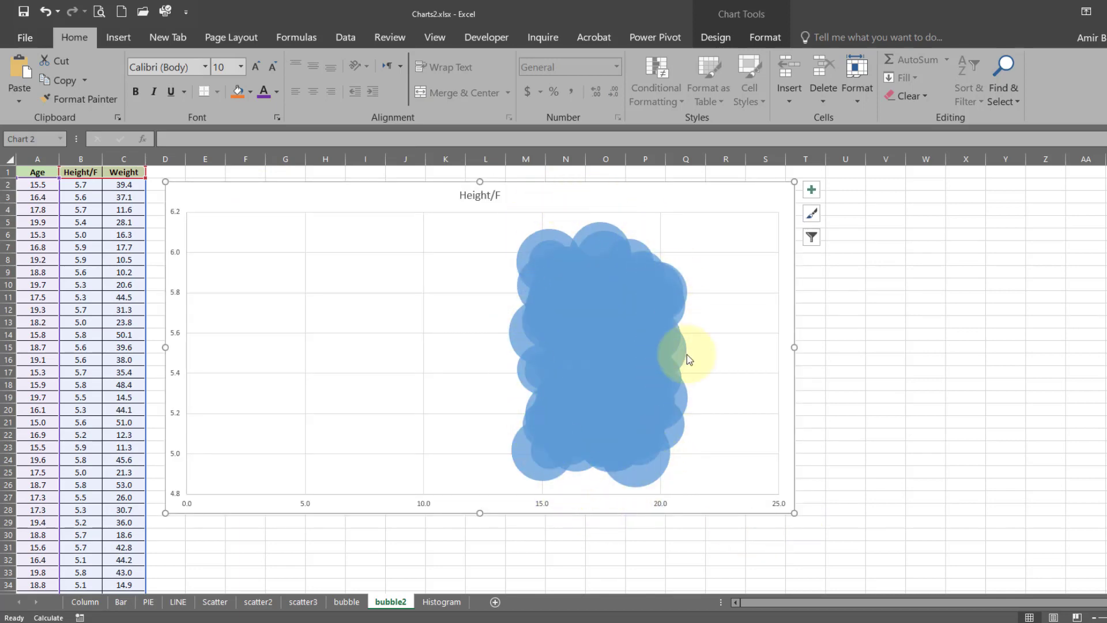
Set the bubble chart's horizontal axis bounds to a minimum of 14.5 and a maximum of 20.5.
left_click(305, 506)
right_click(306, 505)
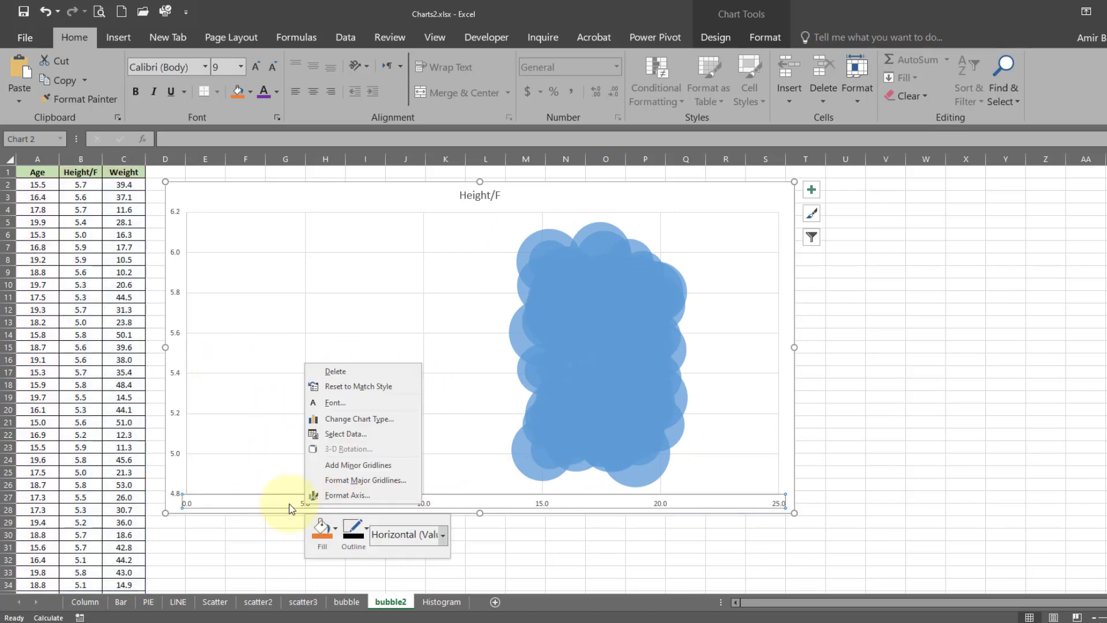
left_click(326, 494)
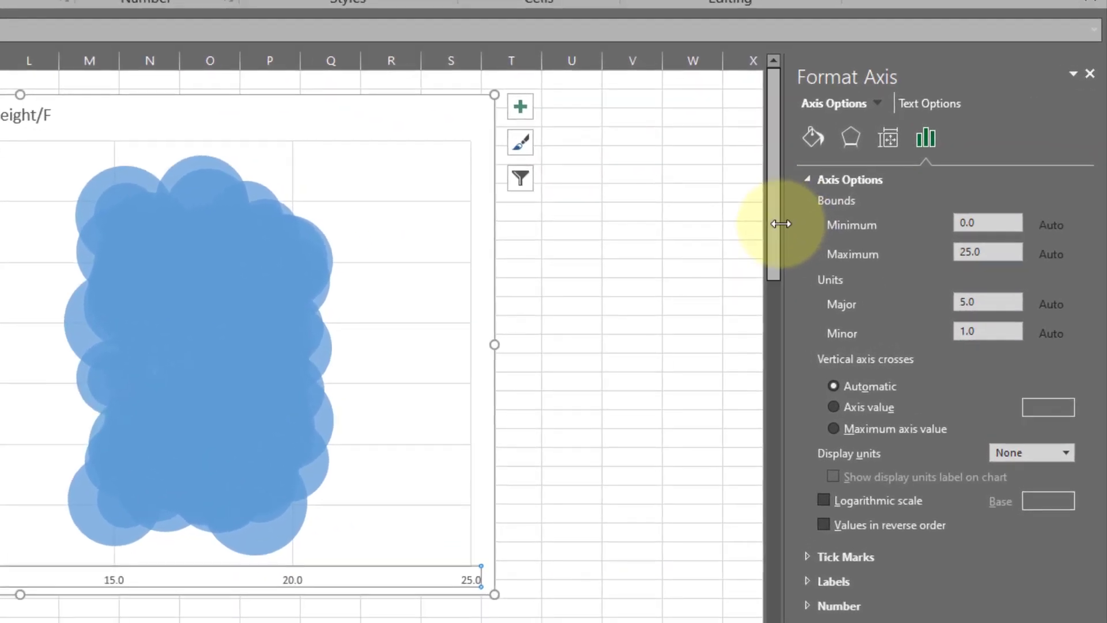
double_click(988, 224)
type("14")
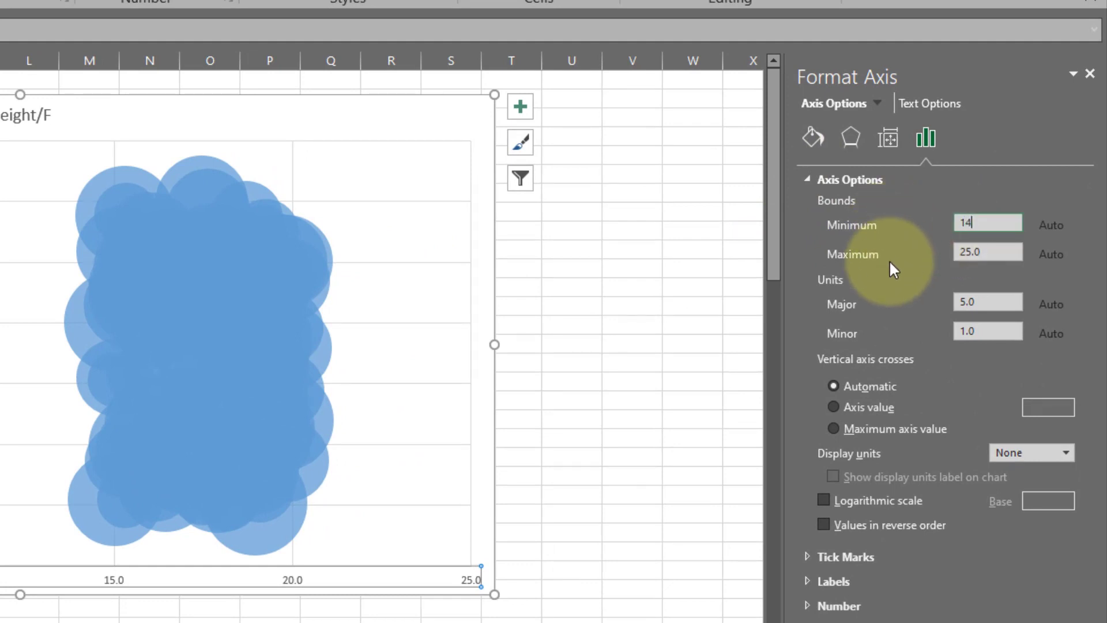
type(".5")
key("Return")
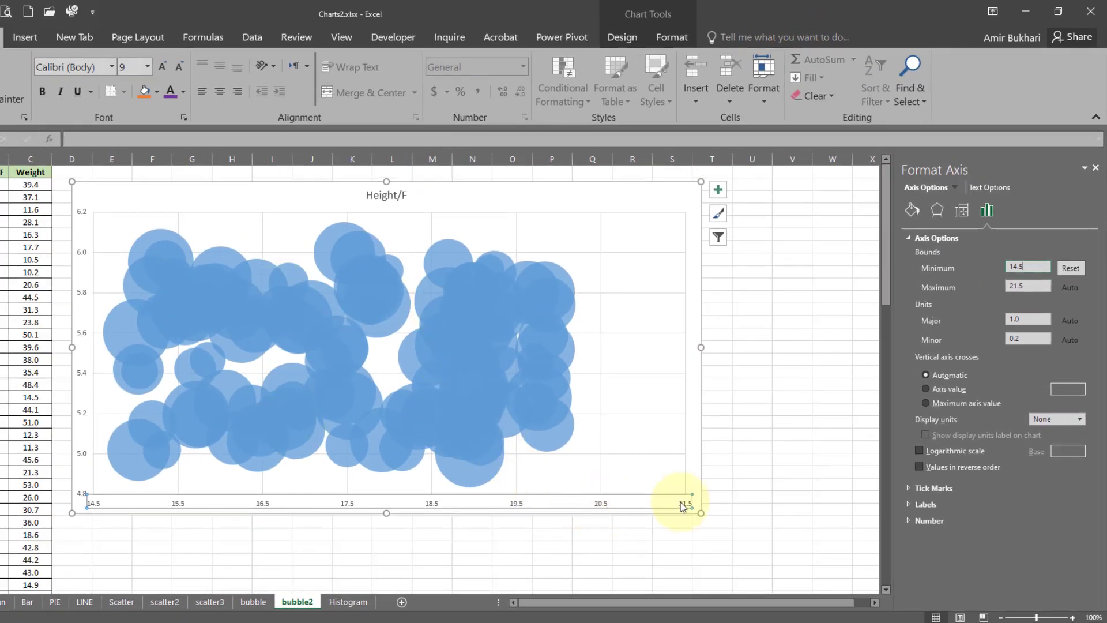
left_click(1030, 285)
left_click_drag(1031, 286, 957, 287)
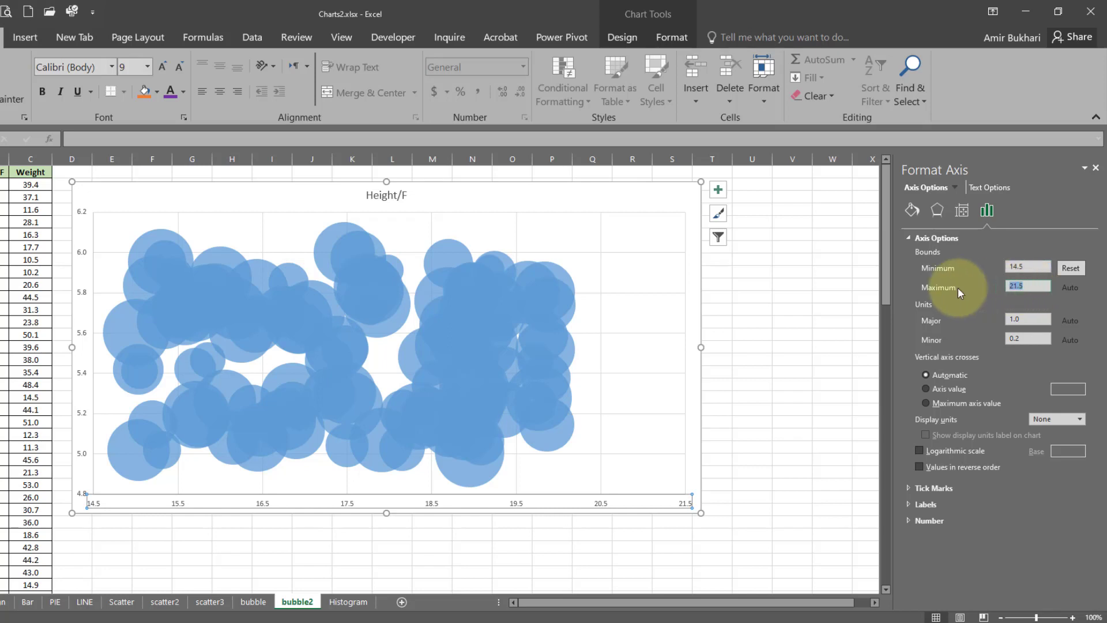
type("20.5")
key("Return")
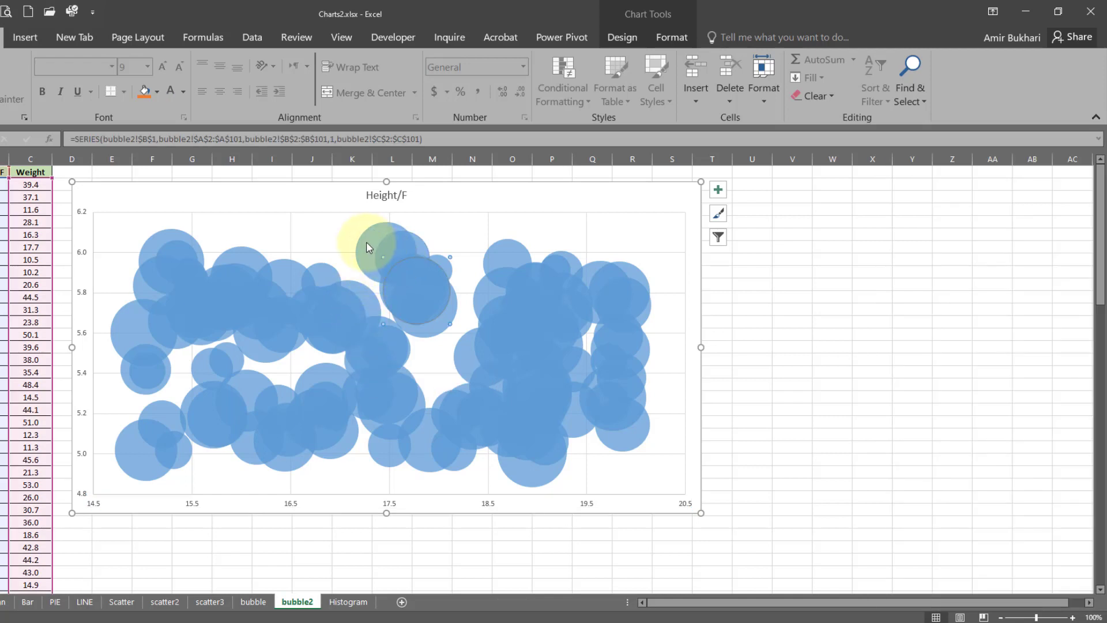
Scale the bubble size of the Height/F series to 50 and select the chart area.
left_click(367, 242)
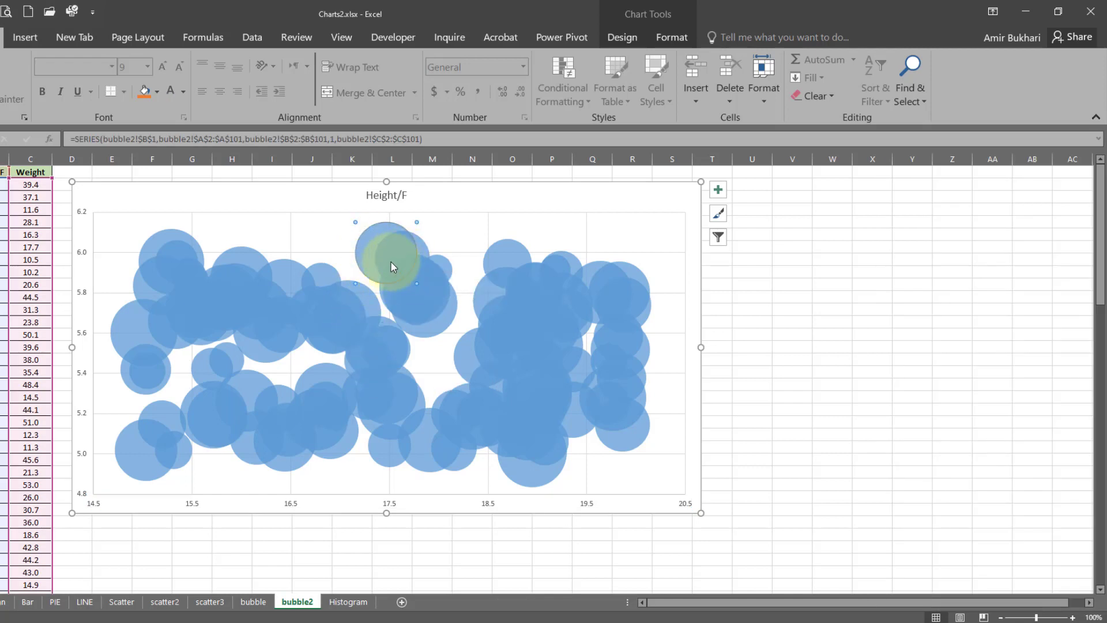
left_click(342, 317)
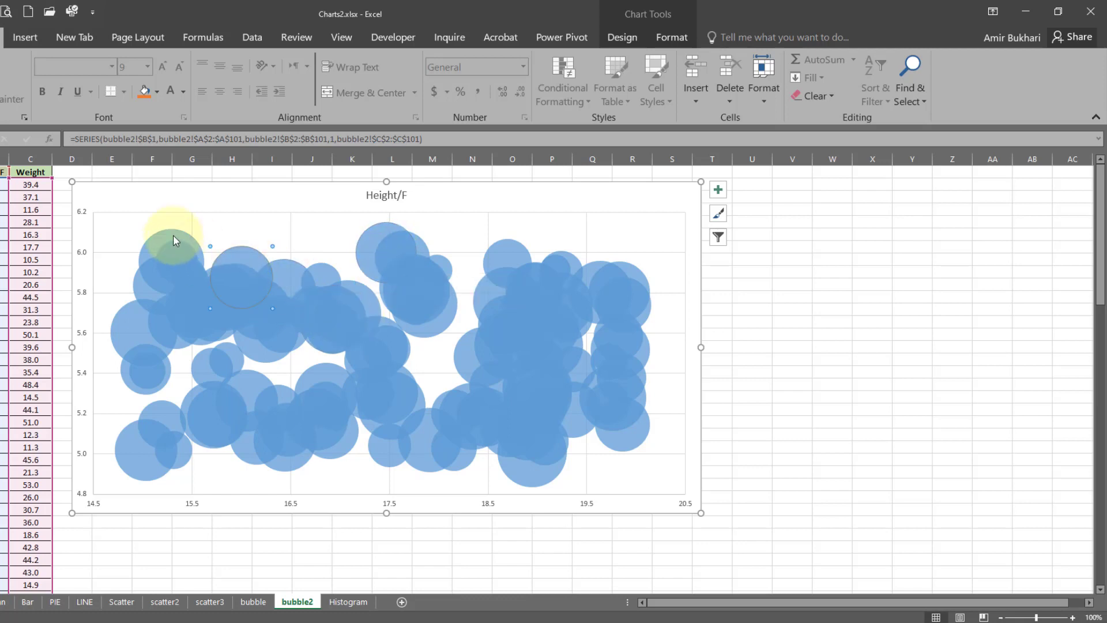
left_click(173, 237)
right_click(161, 254)
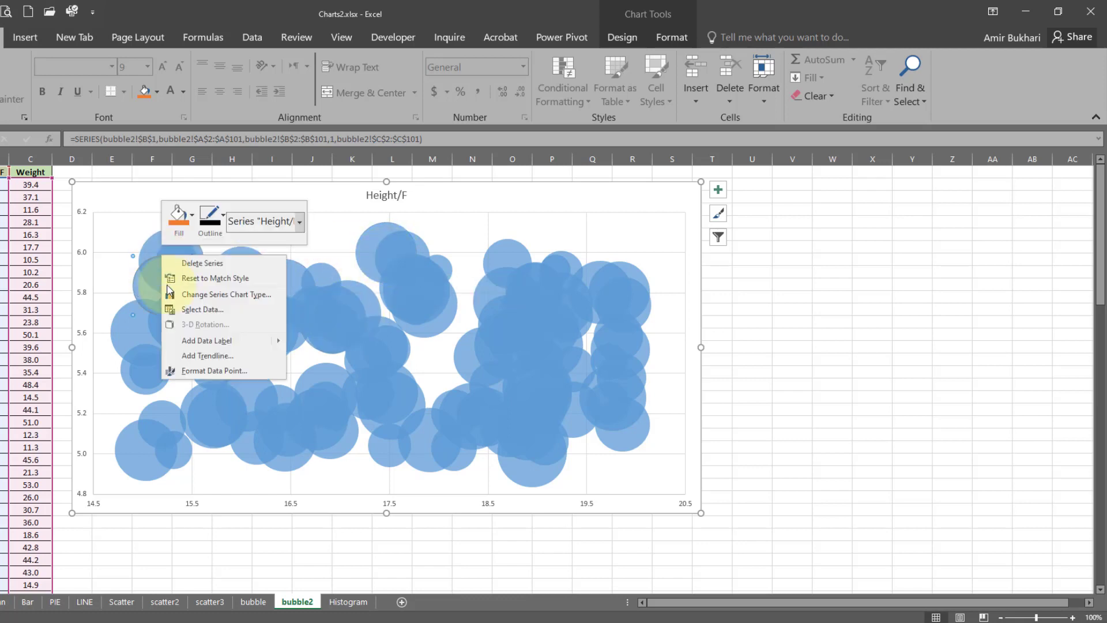
left_click(186, 372)
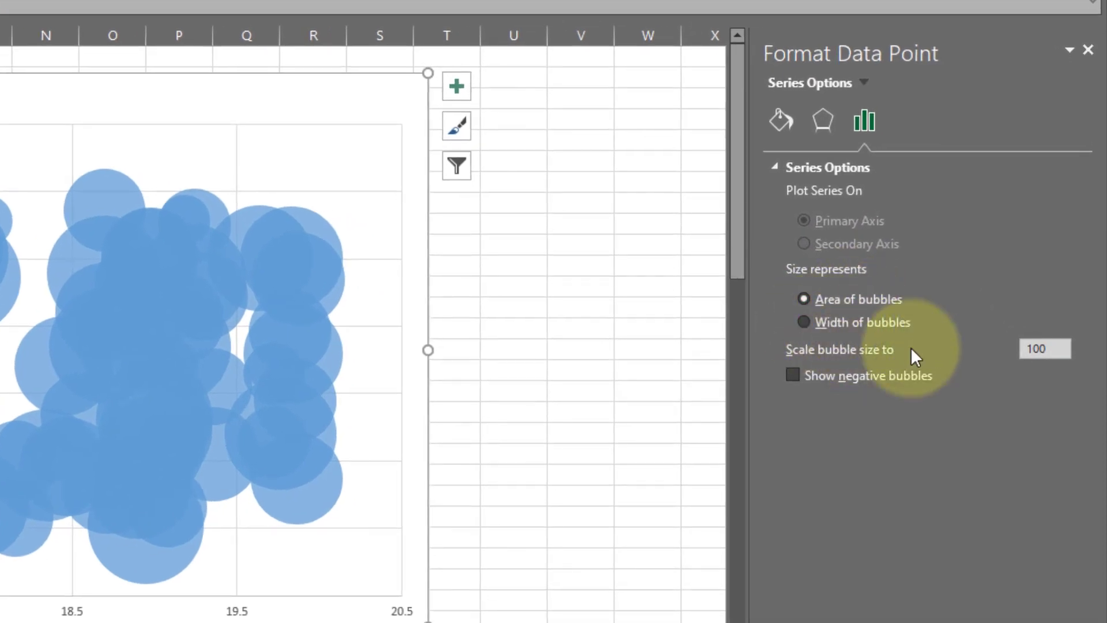
left_click(1059, 351)
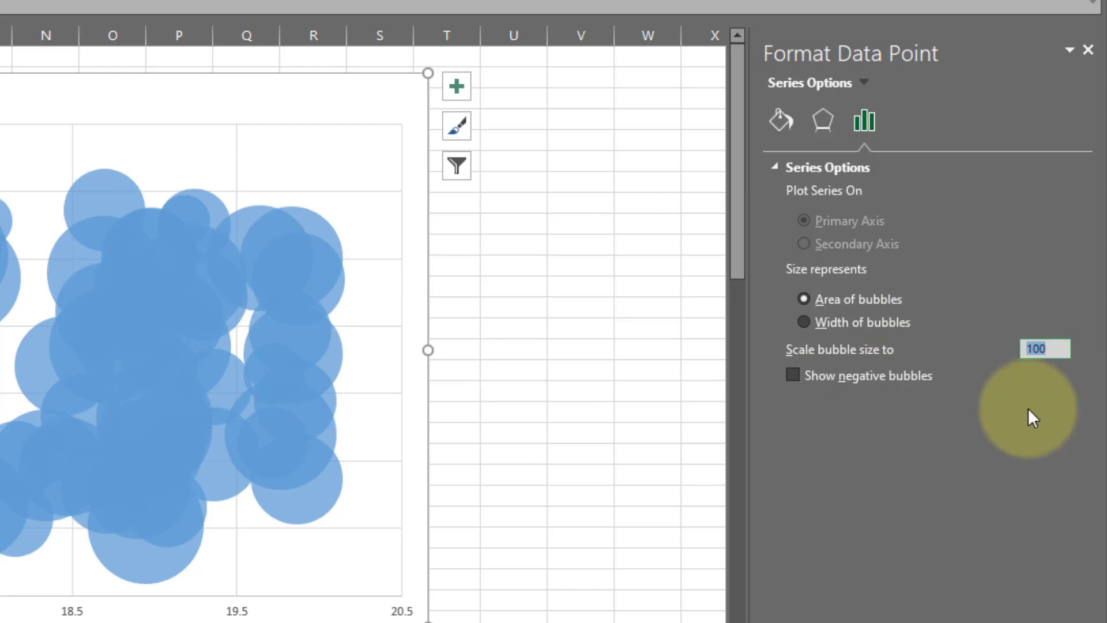
type("50")
key("Return")
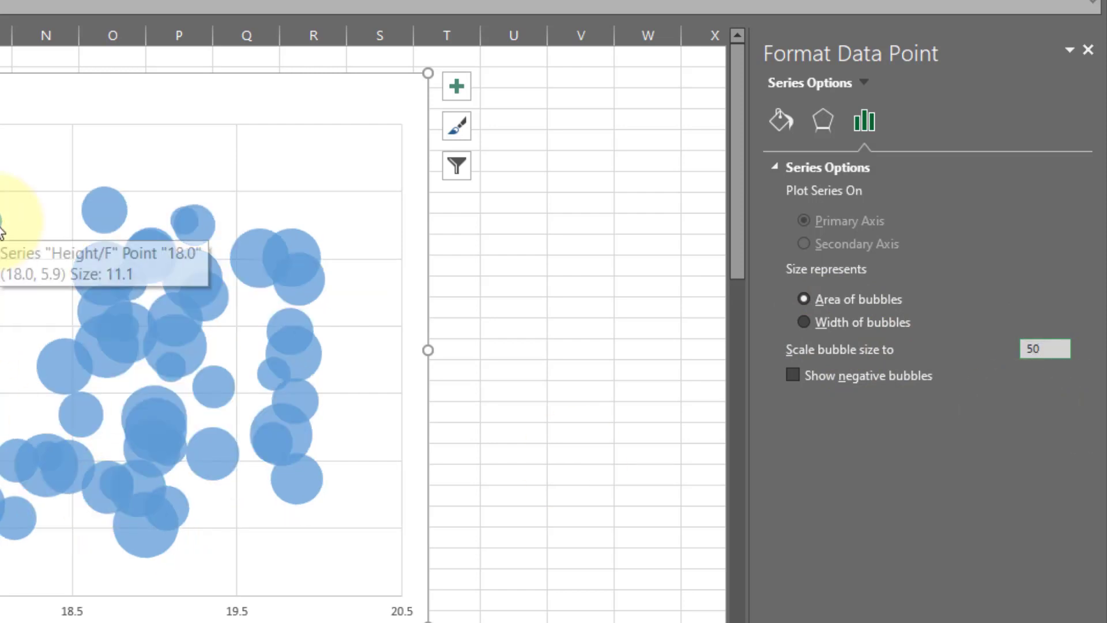
left_click(291, 220)
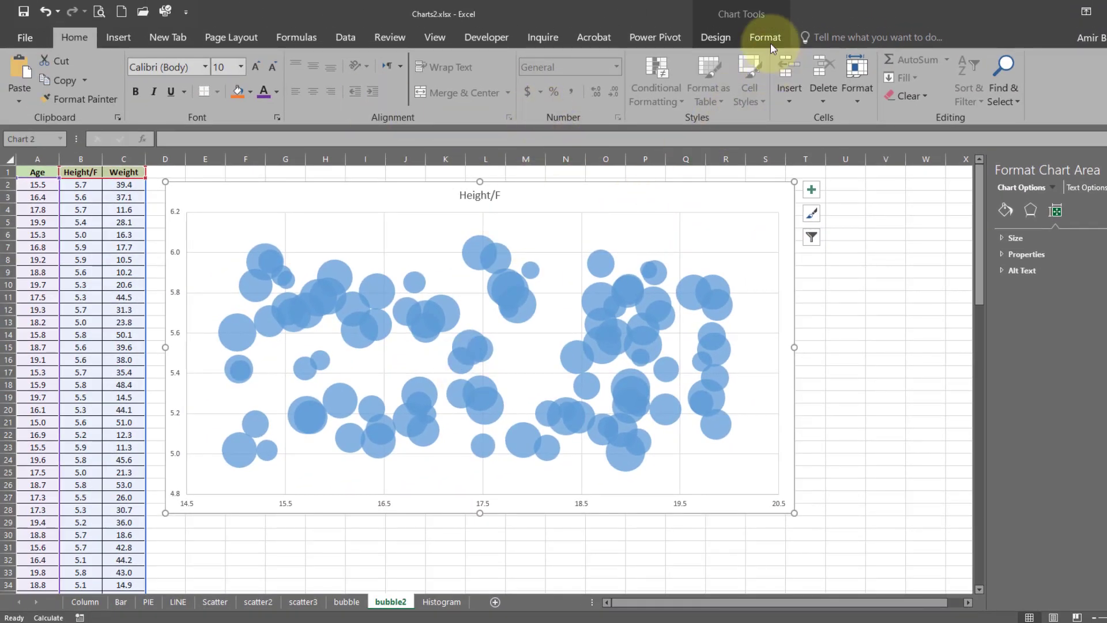
Add a horizontal axis title to the bubble chart and remove it again.
left_click(729, 33)
left_click(30, 89)
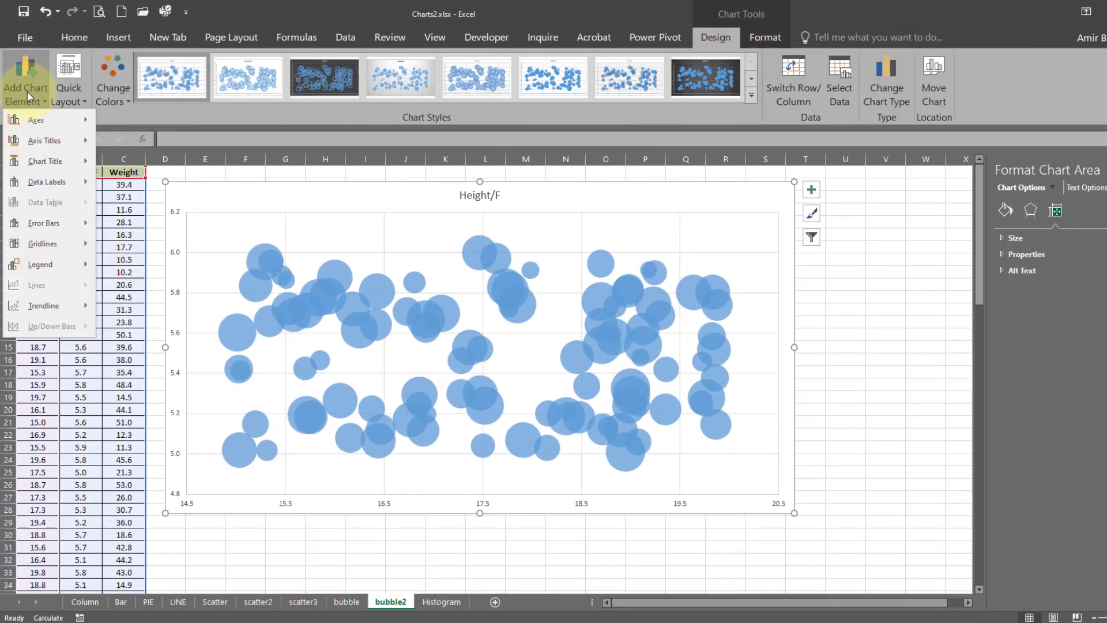
mouse_move(42, 143)
left_click(132, 145)
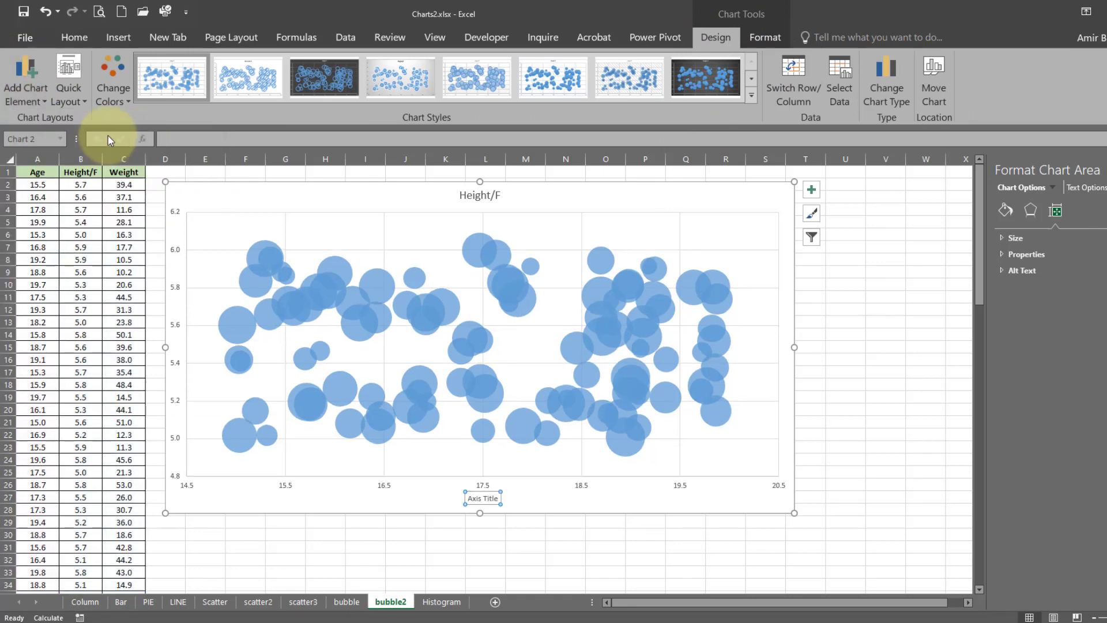
left_click(26, 86)
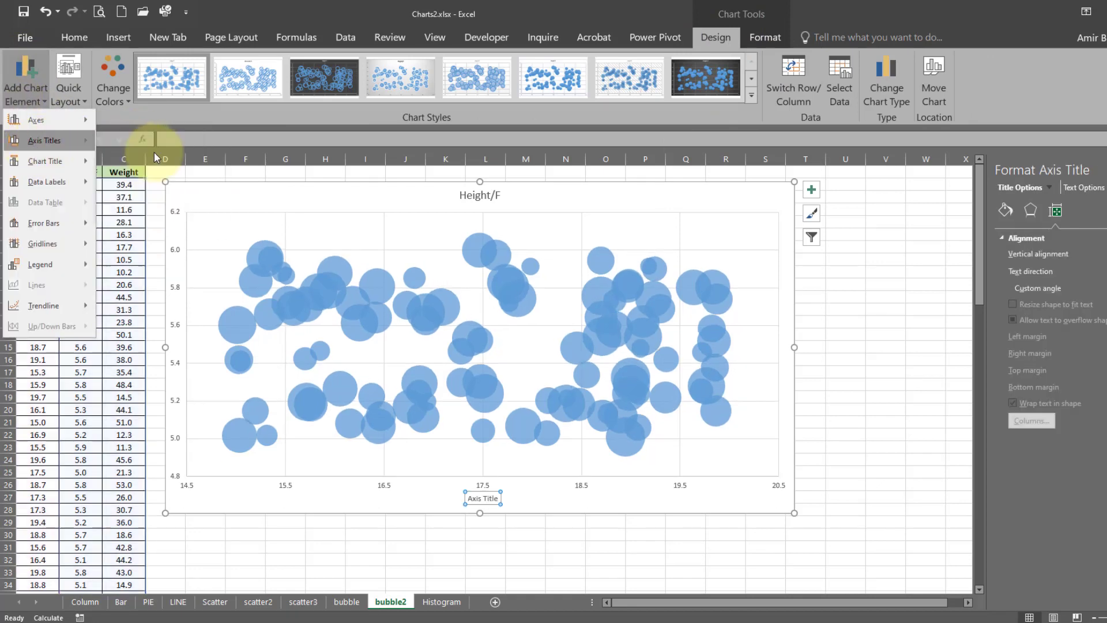
left_click(154, 152)
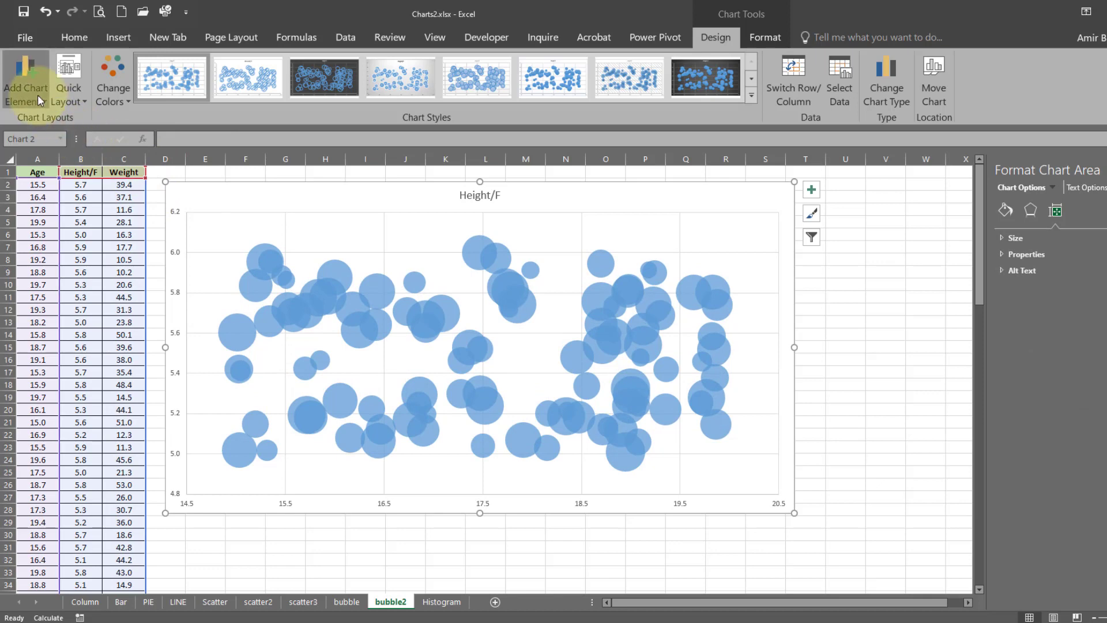
Add a primary vertical and a primary horizontal axis title to the bubble chart.
left_click(37, 95)
mouse_move(43, 140)
left_click(134, 181)
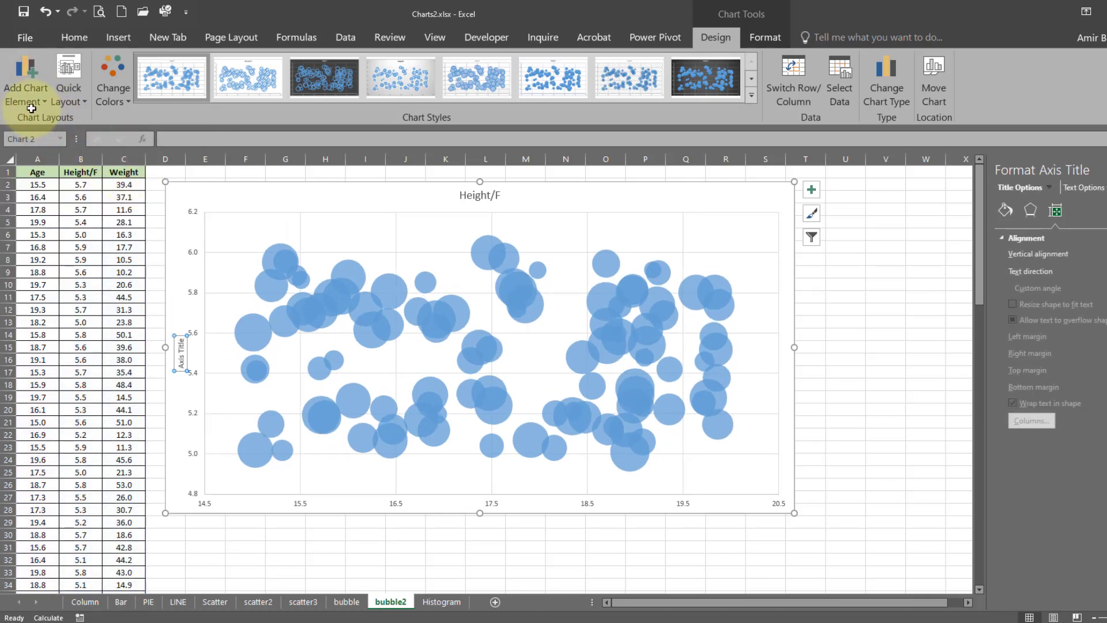
left_click(26, 90)
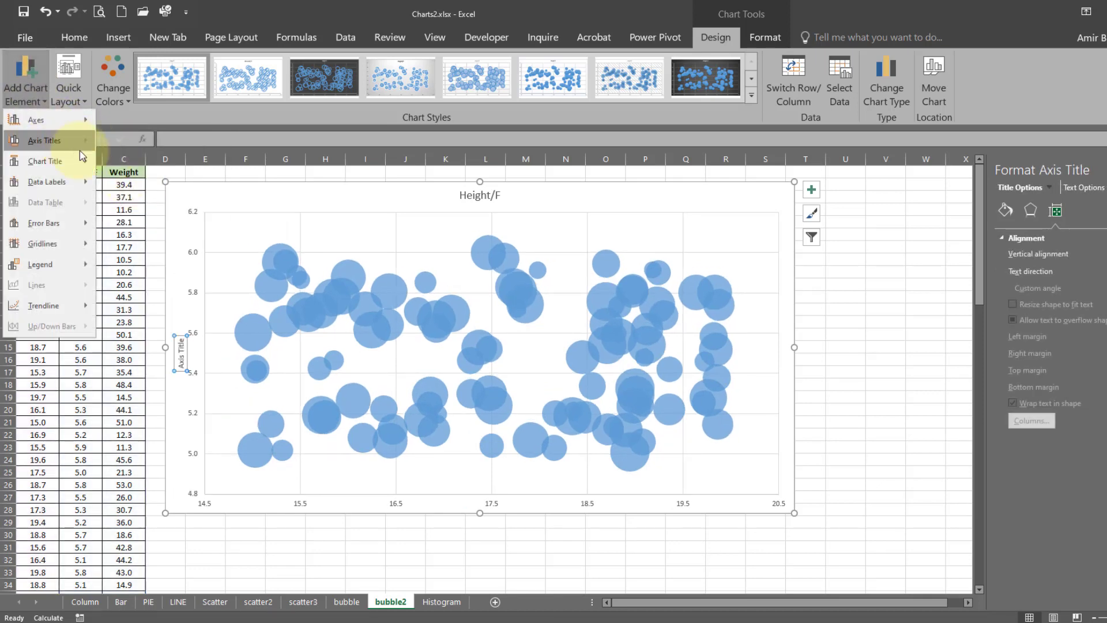
left_click(126, 148)
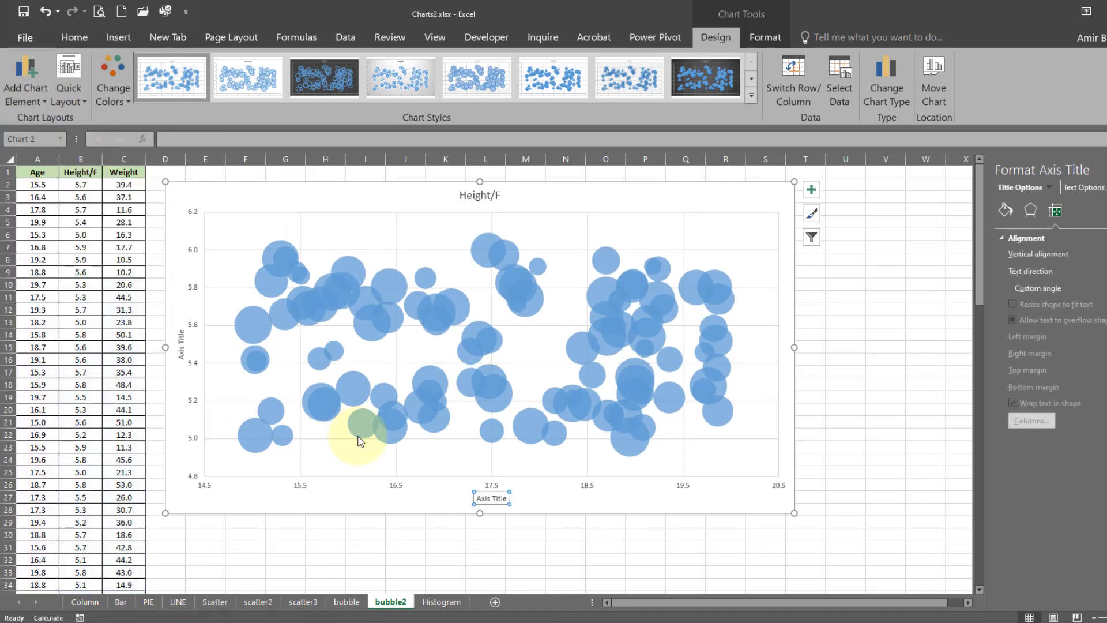
Rename the bubble chart's horizontal axis title to Age and its vertical axis title to Height.
triple_click(486, 498)
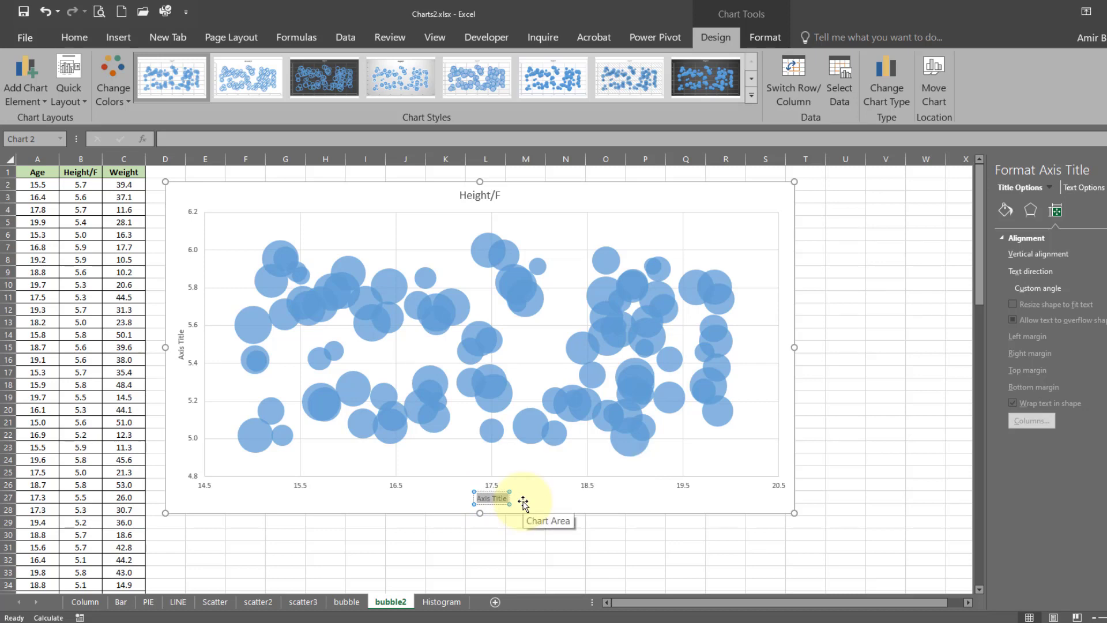
type("Age")
left_click(182, 350)
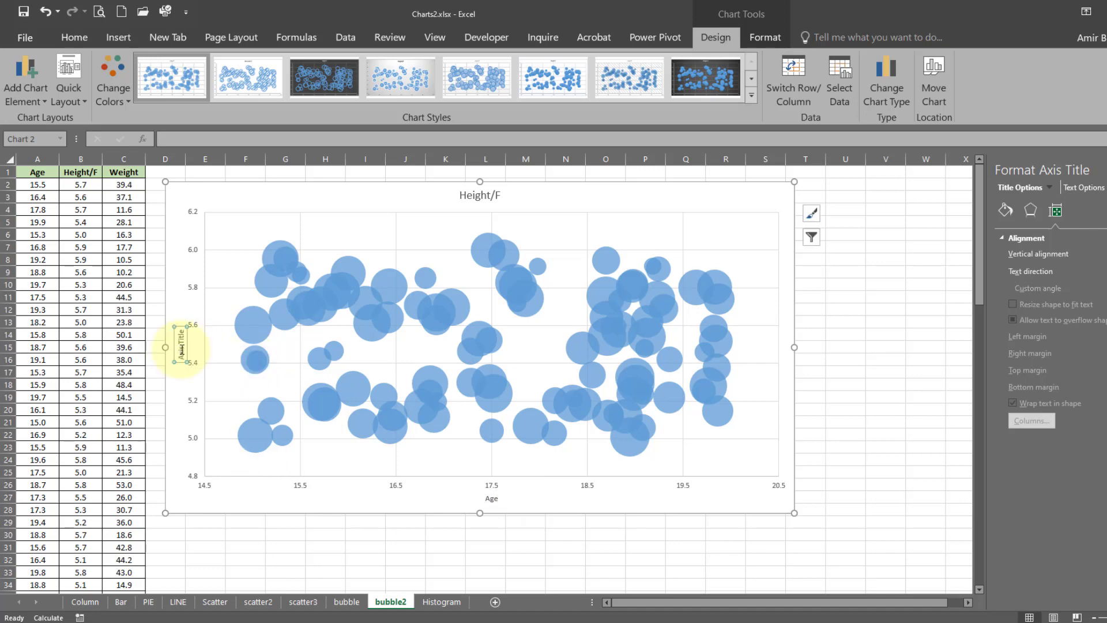
double_click(182, 350)
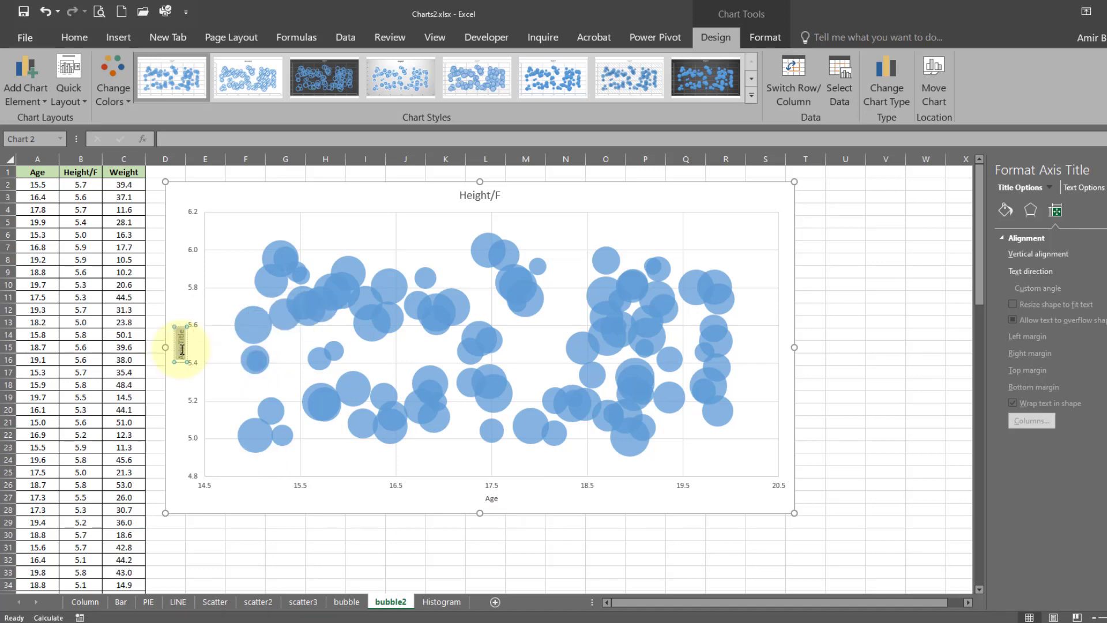
key("BackSpace")
left_click(183, 296)
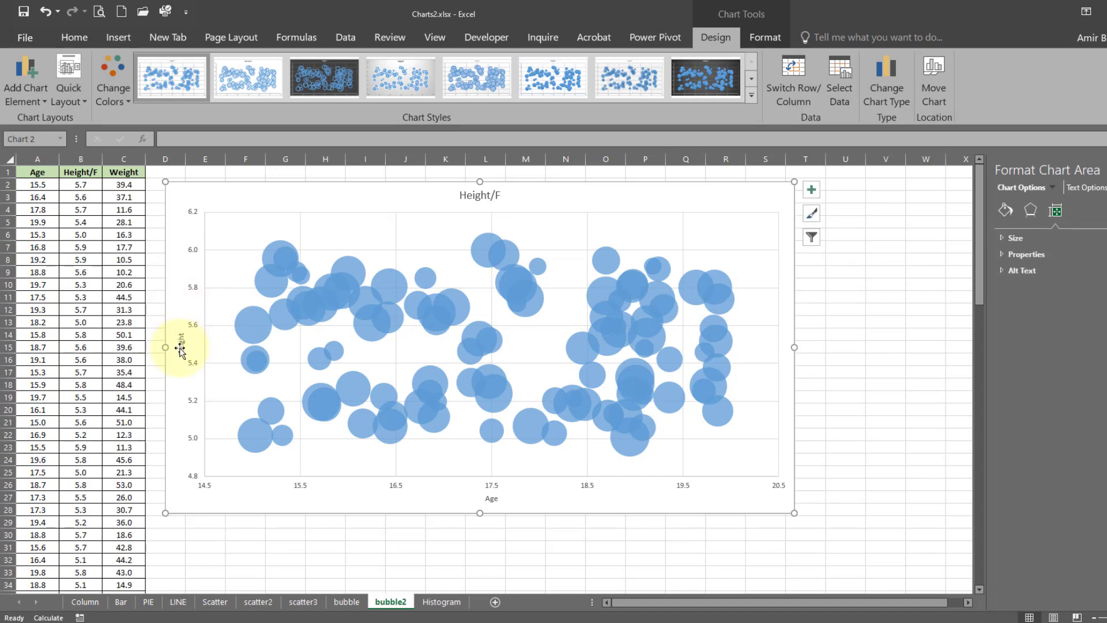
Increase the font size of the Height axis title to 18.
left_click(182, 348)
left_click(79, 45)
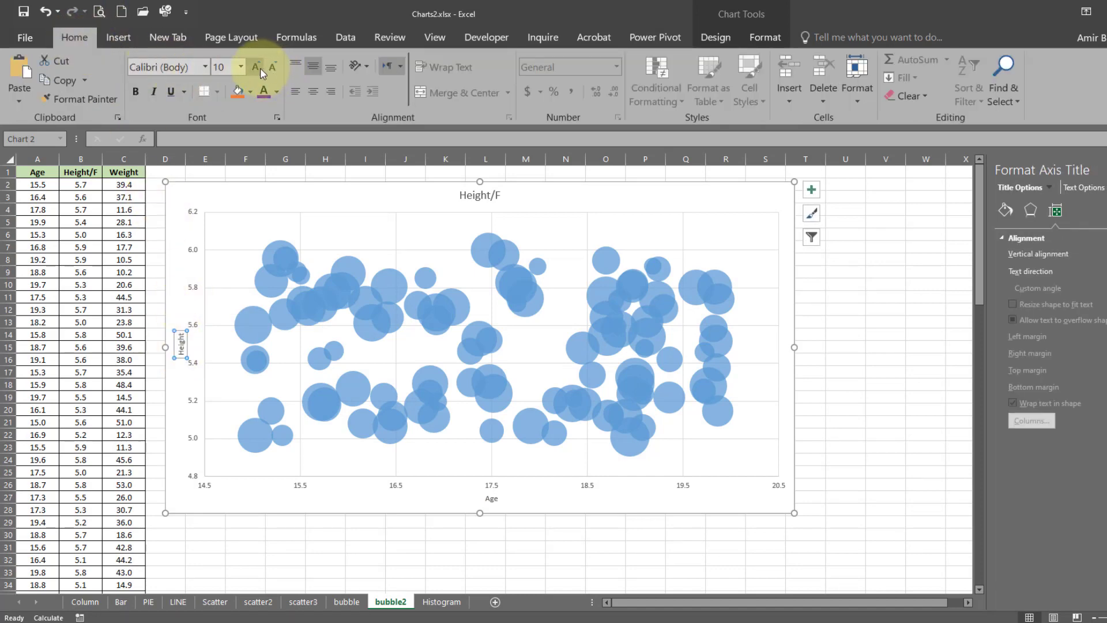
left_click(259, 68)
left_click(259, 68)
left_click(259, 68)
left_click(259, 68)
left_click(259, 68)
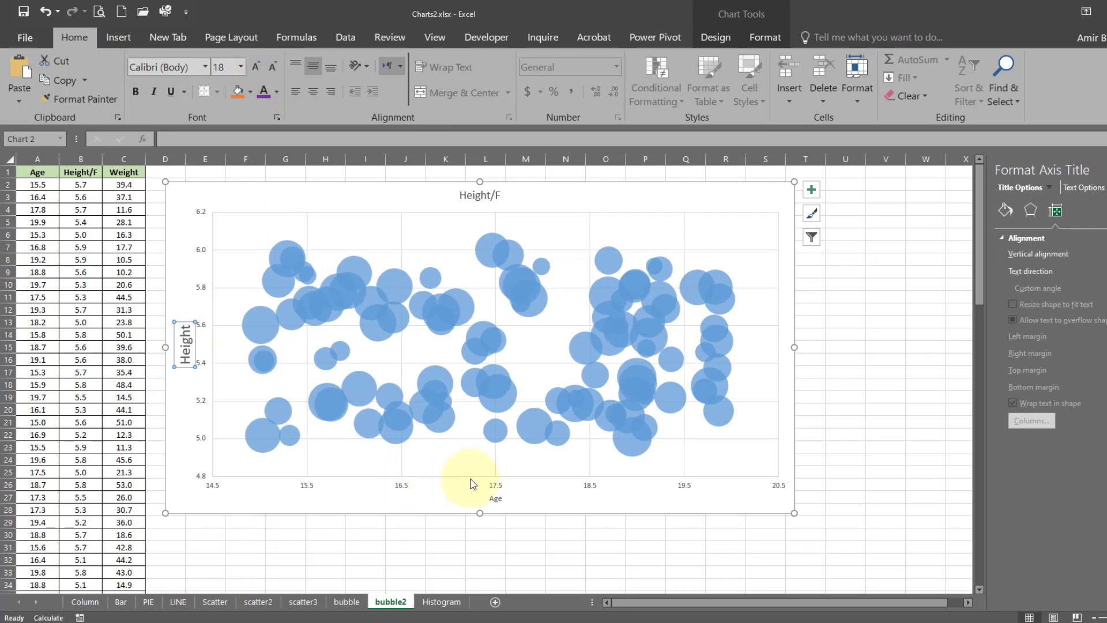
Increase the font size of the Age axis title to 16.
left_click(496, 501)
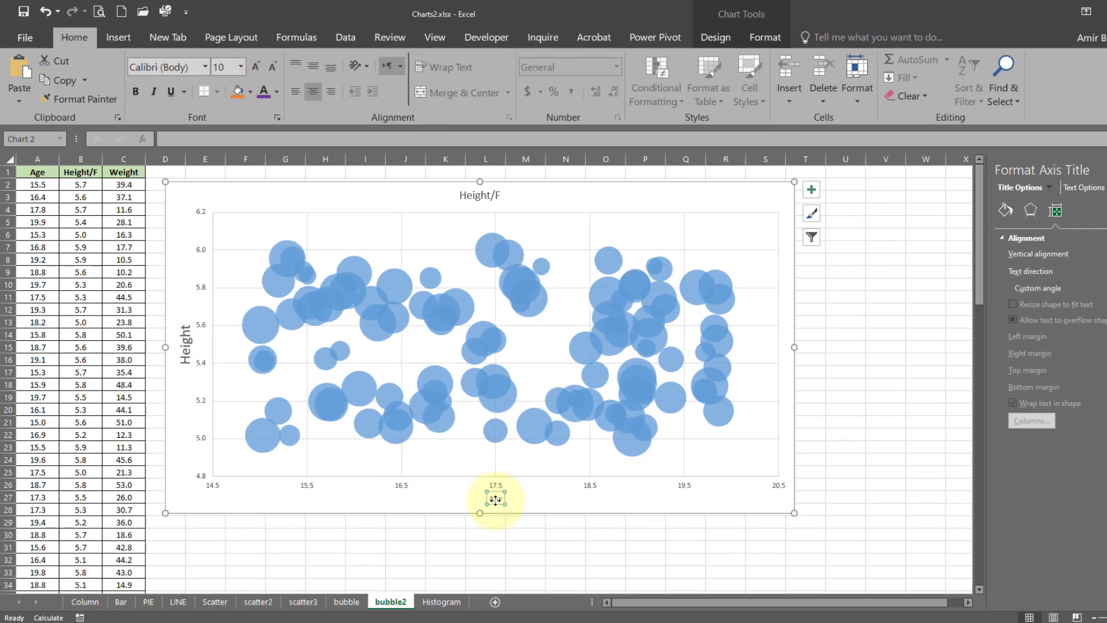
left_click(258, 67)
left_click(258, 67)
left_click(258, 68)
left_click(258, 68)
left_click(300, 259)
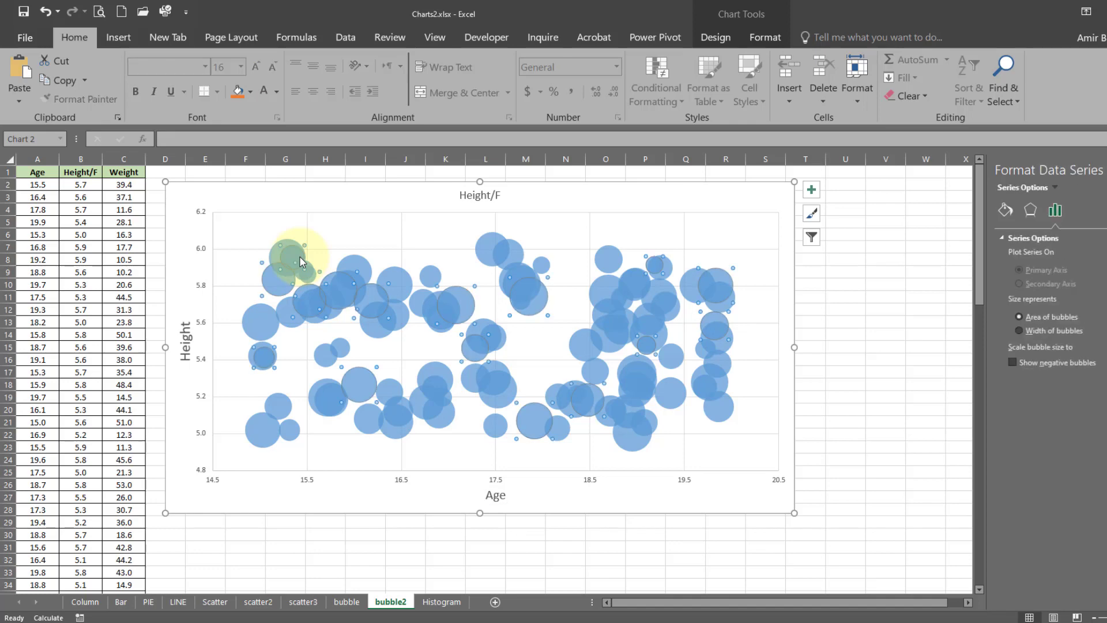
left_click(270, 285)
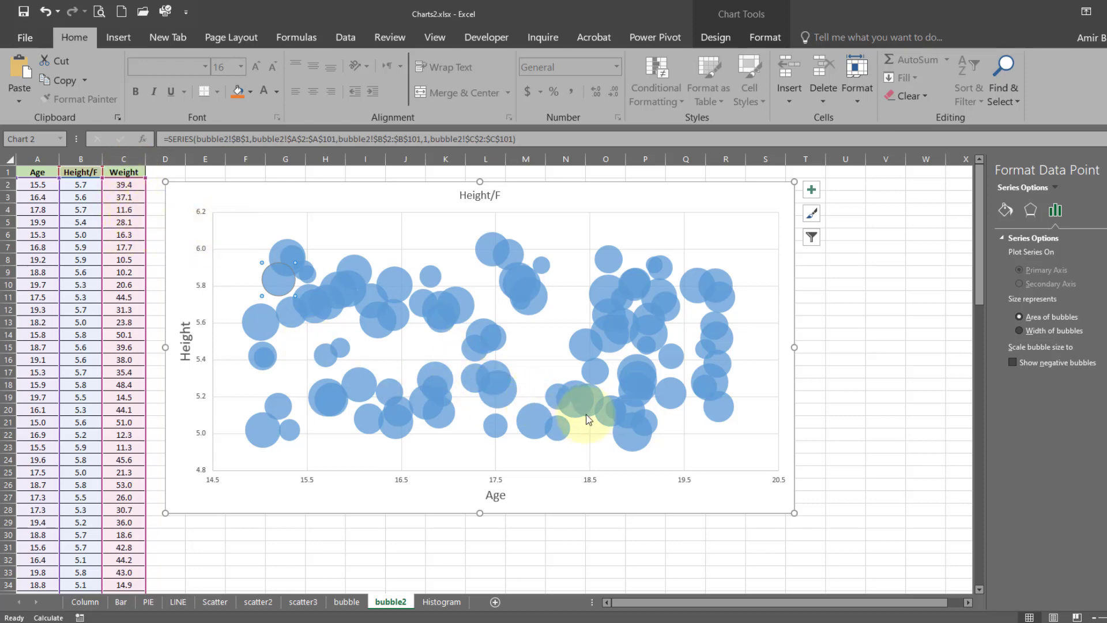
left_click(518, 430)
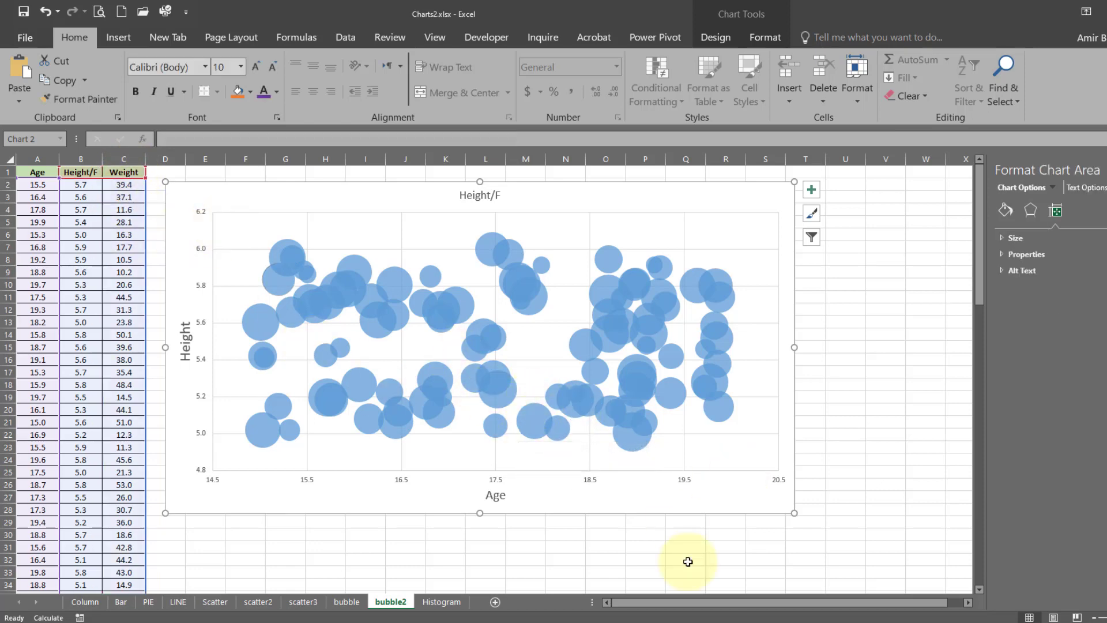
Make the size of the Height/F series represent the width of bubbles and open the series' fill settings.
left_click(487, 250)
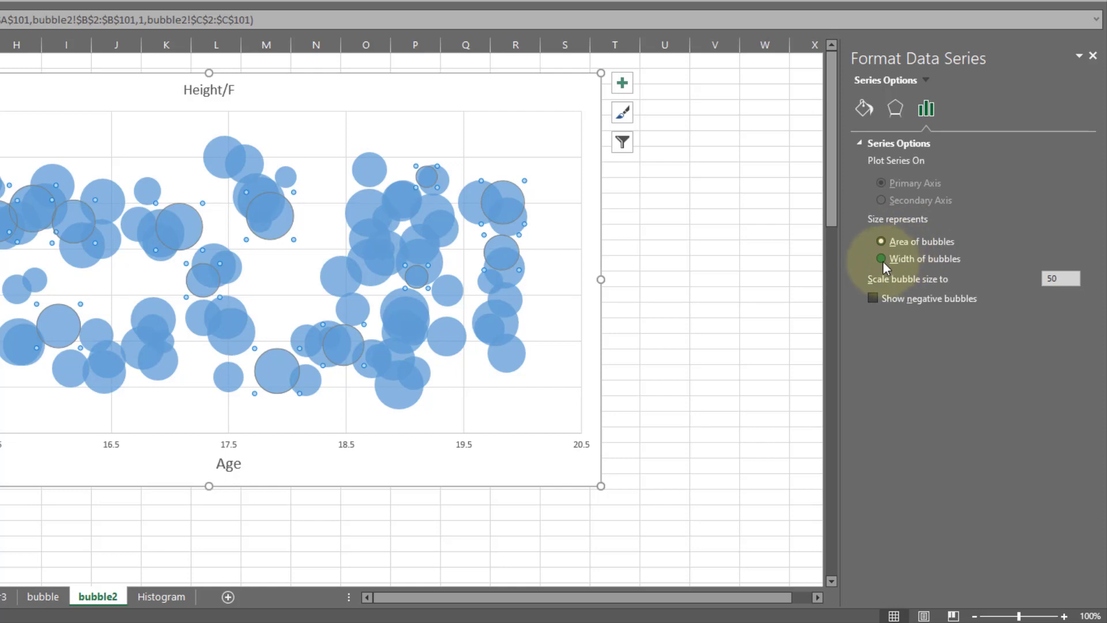
left_click(882, 260)
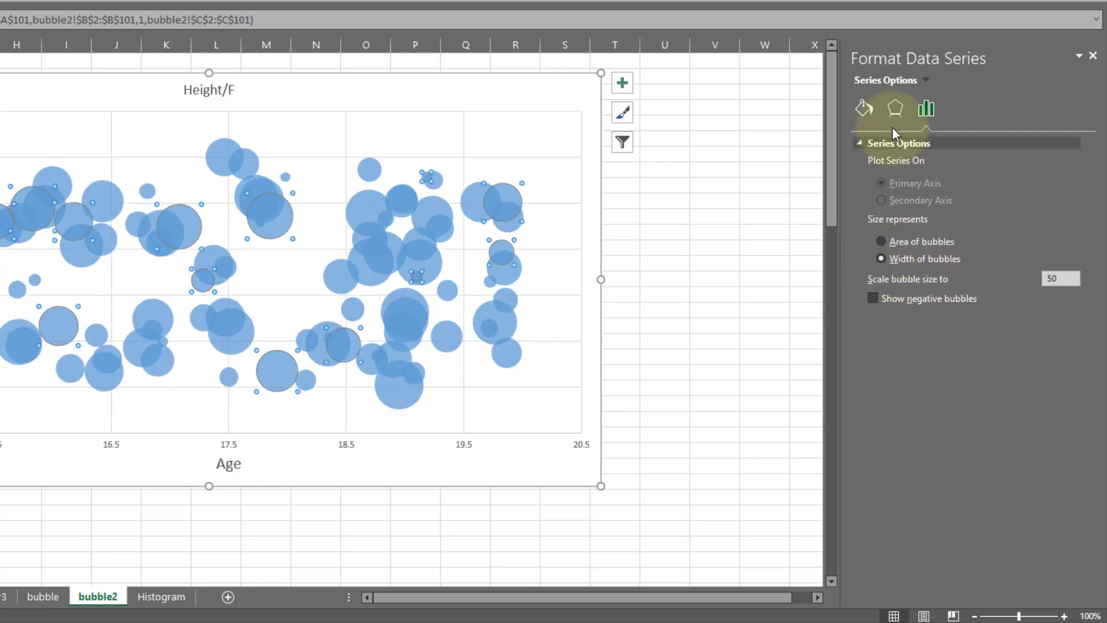
left_click(894, 109)
left_click(869, 112)
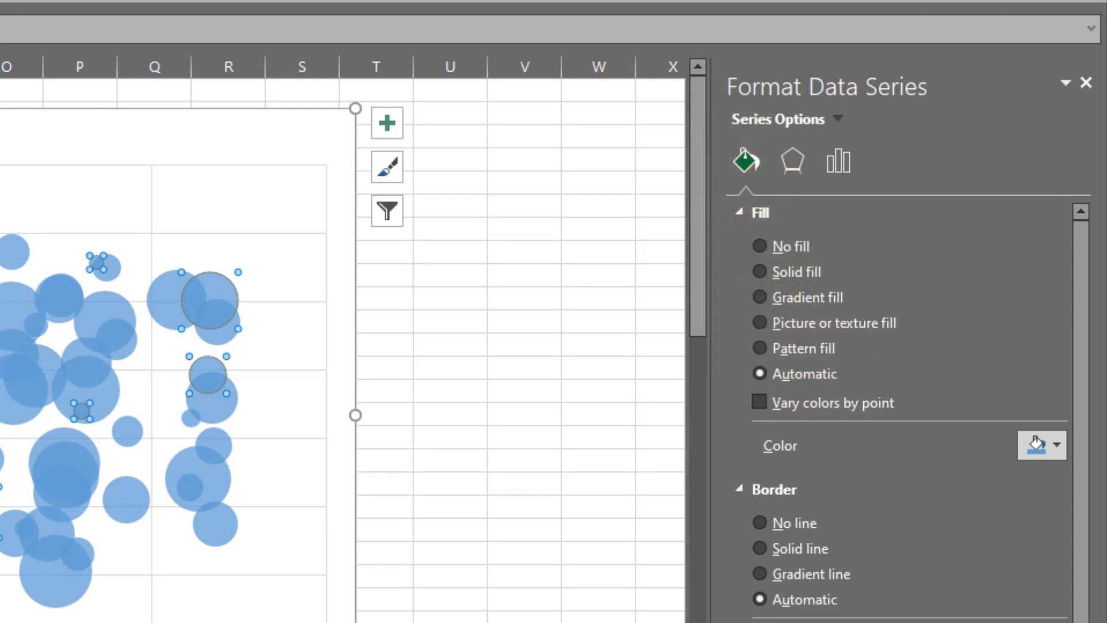
Try a solid light orange fill and a gradient fill on the bubbles.
left_click(757, 272)
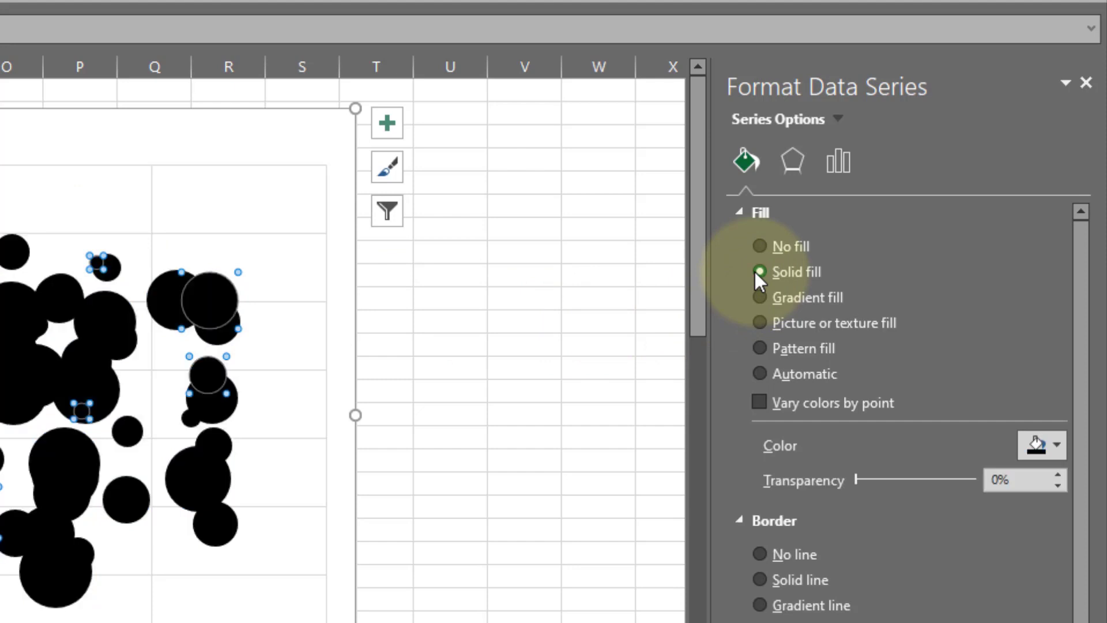
left_click(1057, 442)
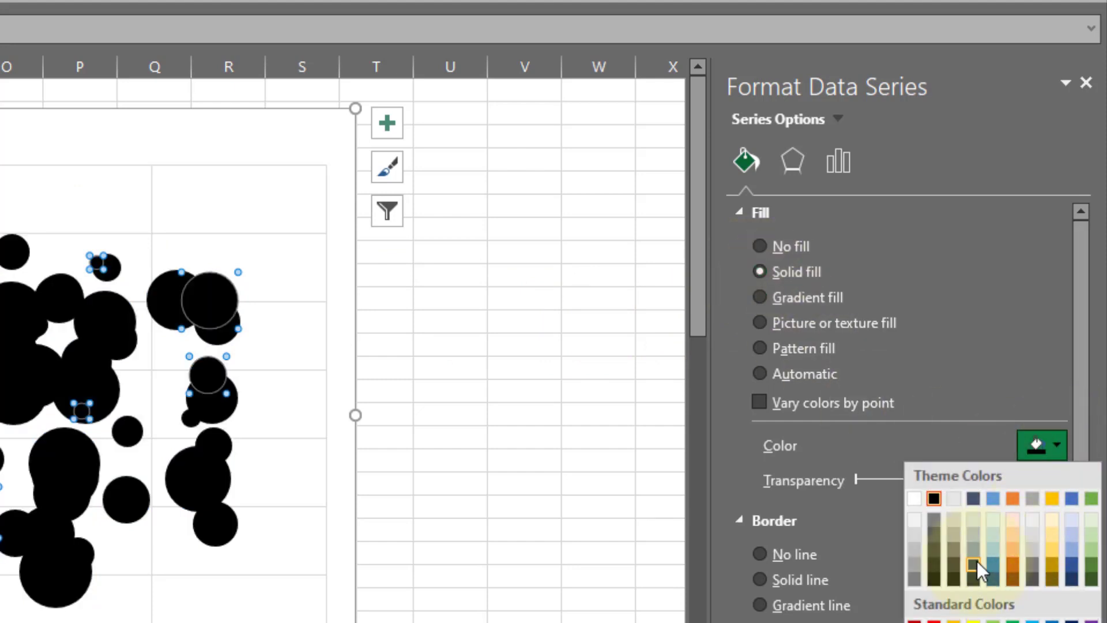
left_click(1017, 547)
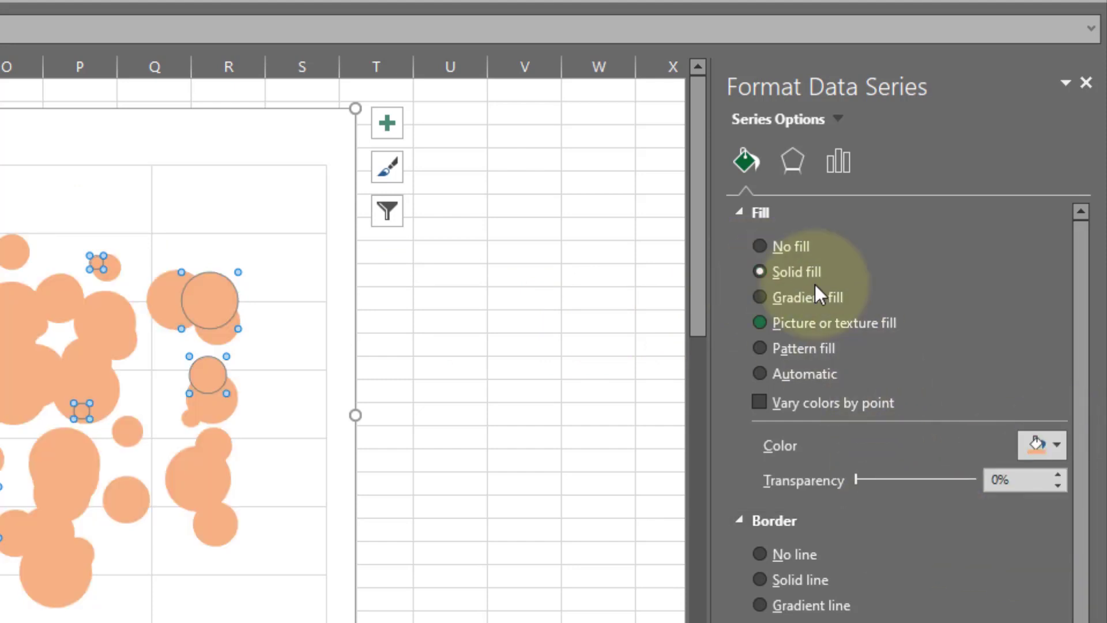
left_click(776, 299)
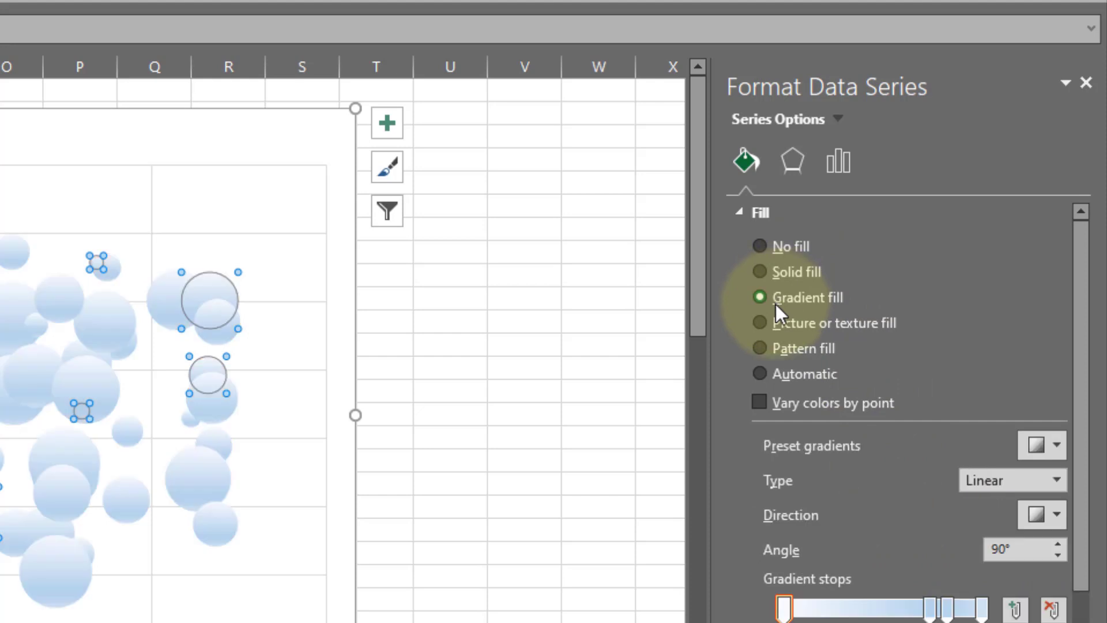
Use the automatic fill with colors varied by point for the bubbles, and select the chart area.
left_click(759, 403)
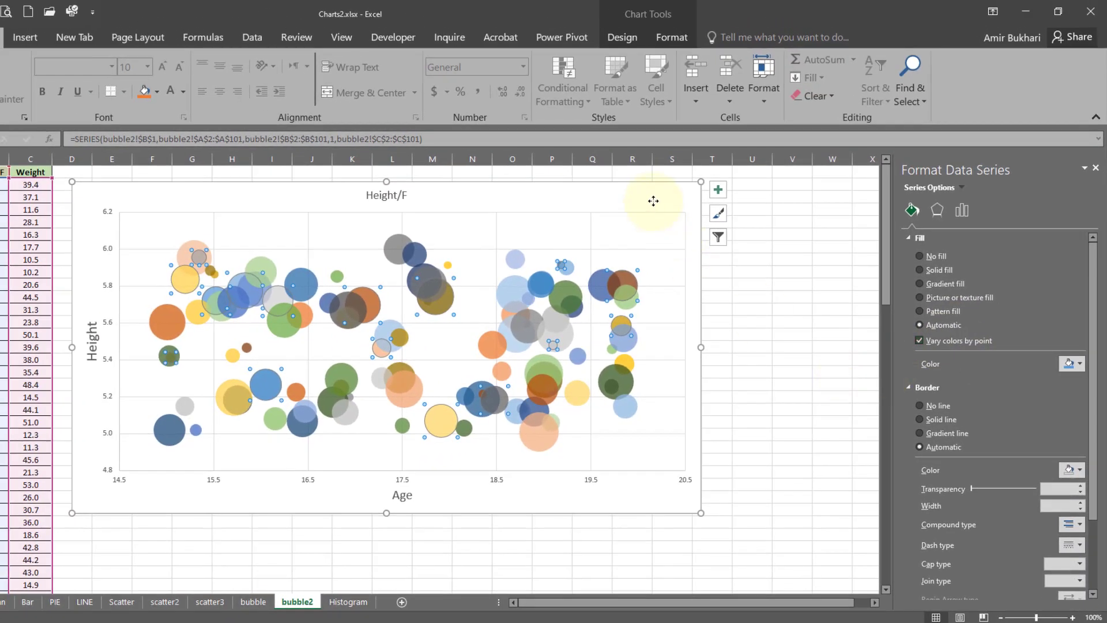
left_click(654, 201)
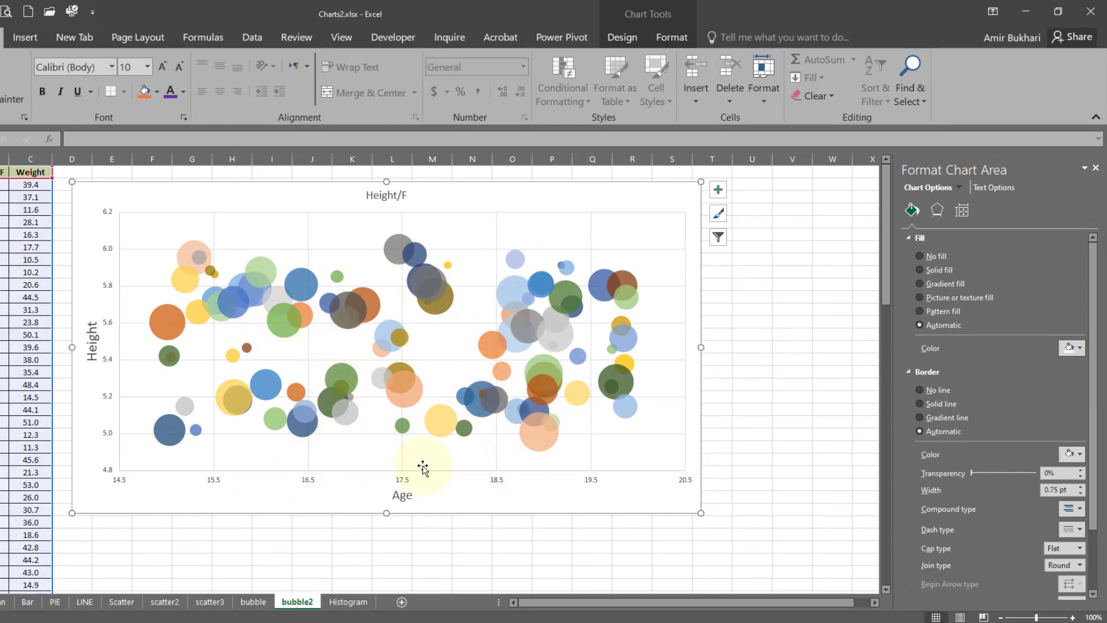
Set the major unit of the bubble chart's horizontal axis to 0.5.
left_click(213, 483)
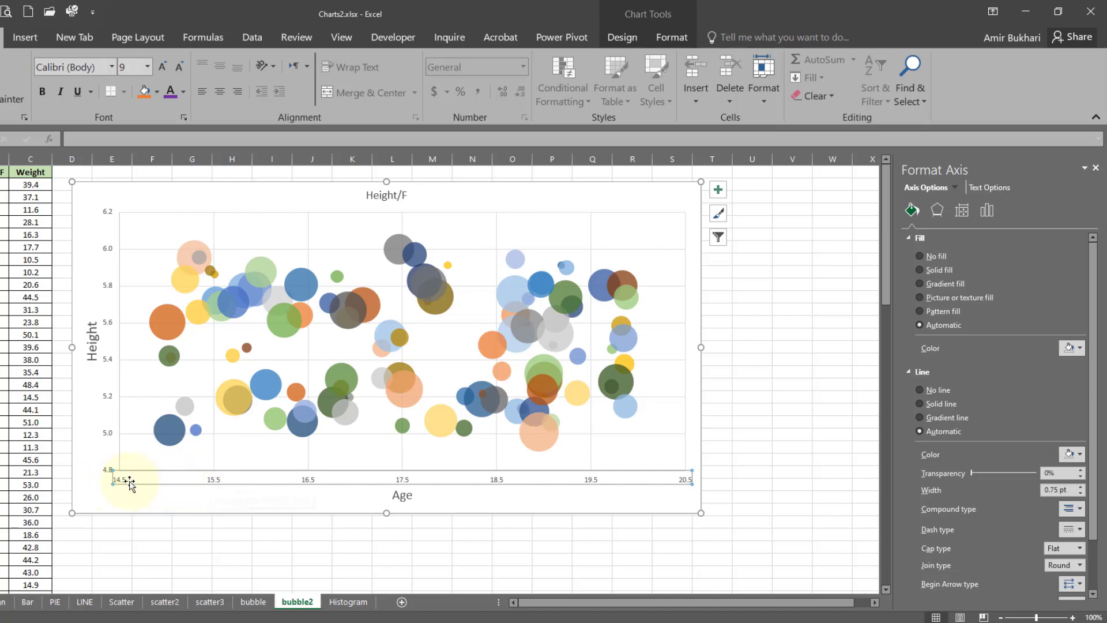
right_click(179, 484)
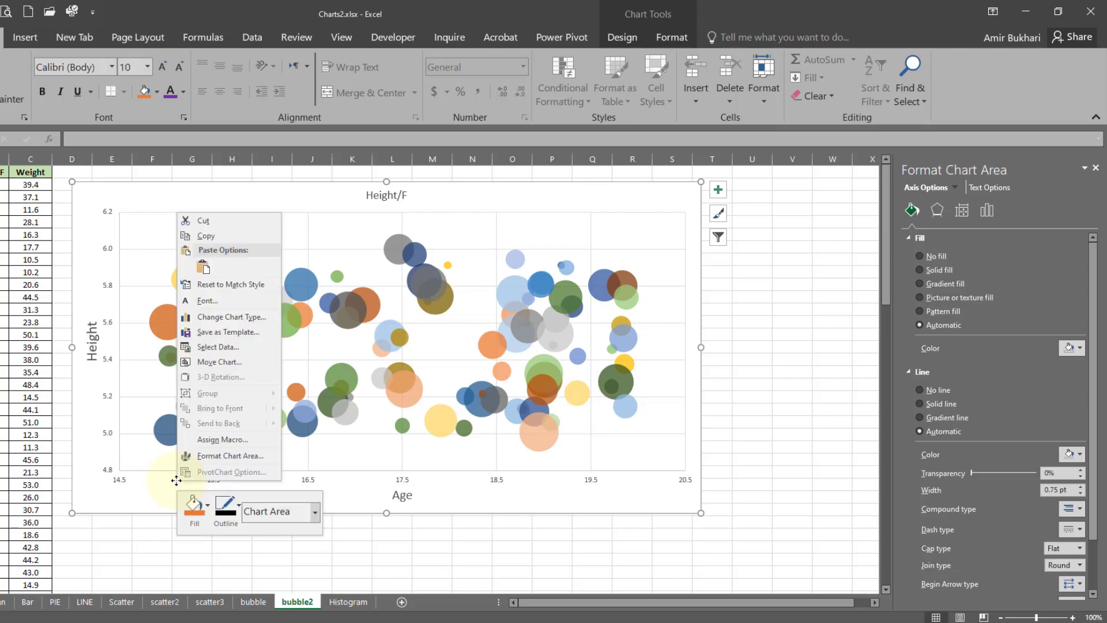
left_click(136, 483)
left_click(119, 485)
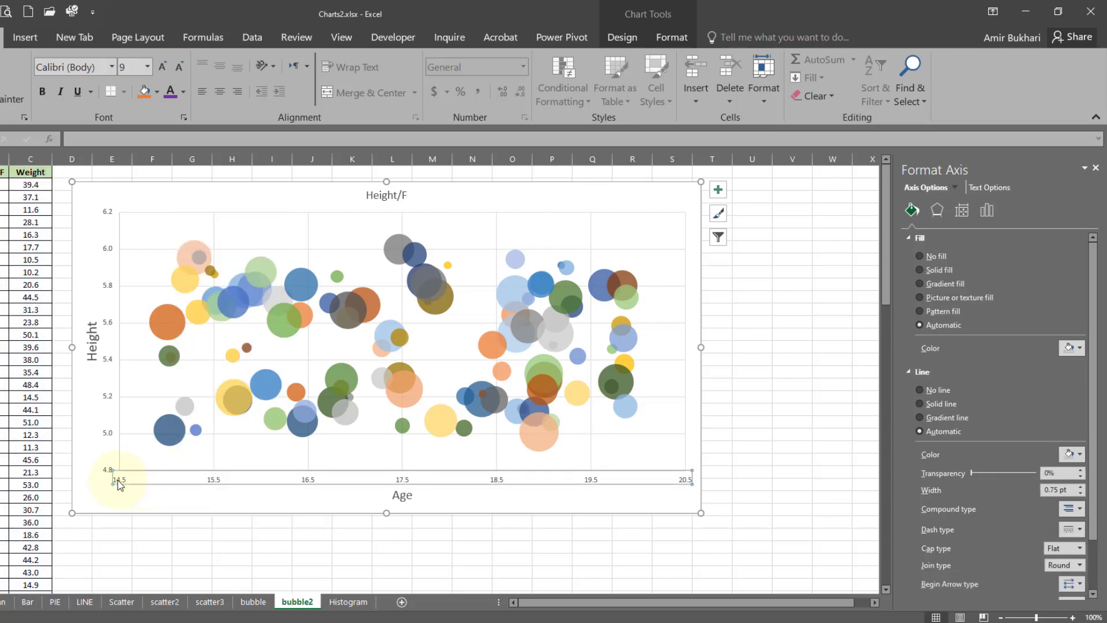
right_click(119, 483)
left_click(155, 612)
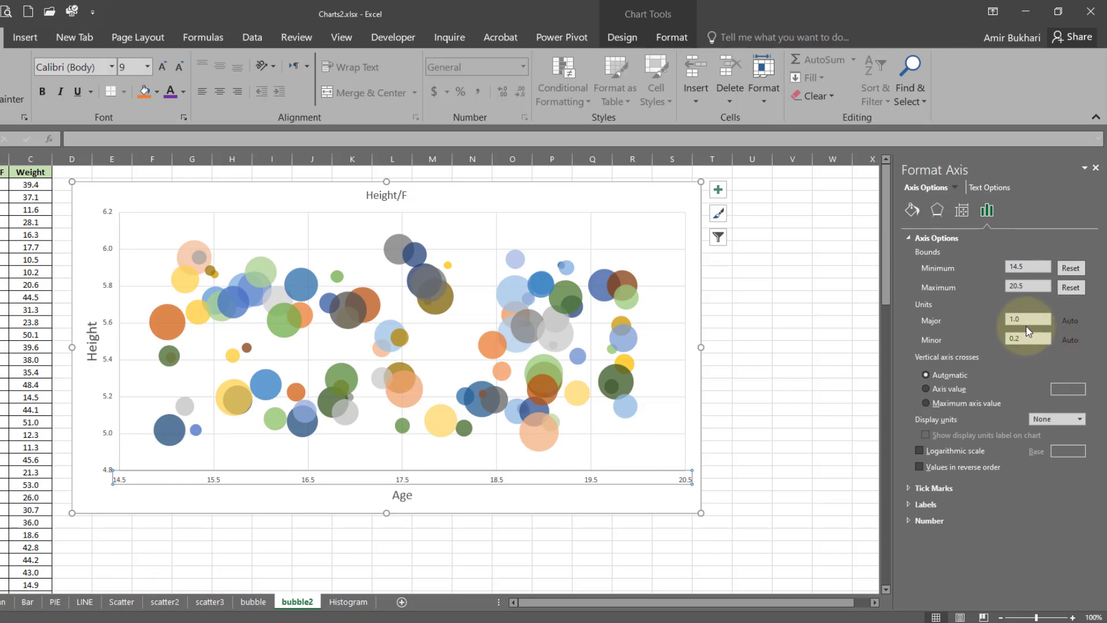
left_click_drag(1041, 318, 951, 321)
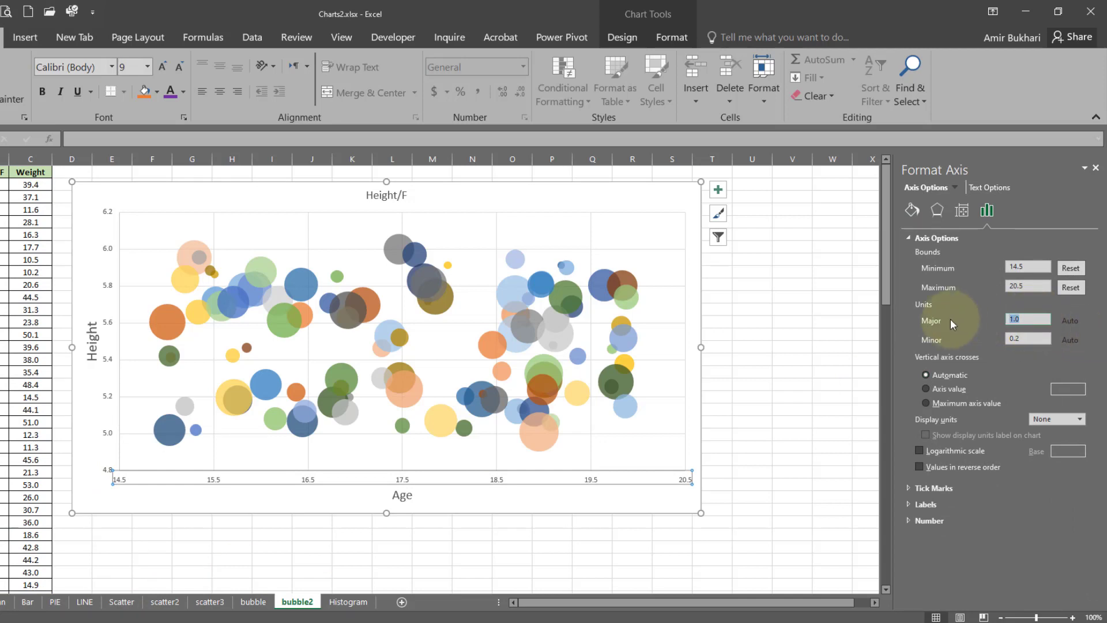
type("0.5")
key("Return")
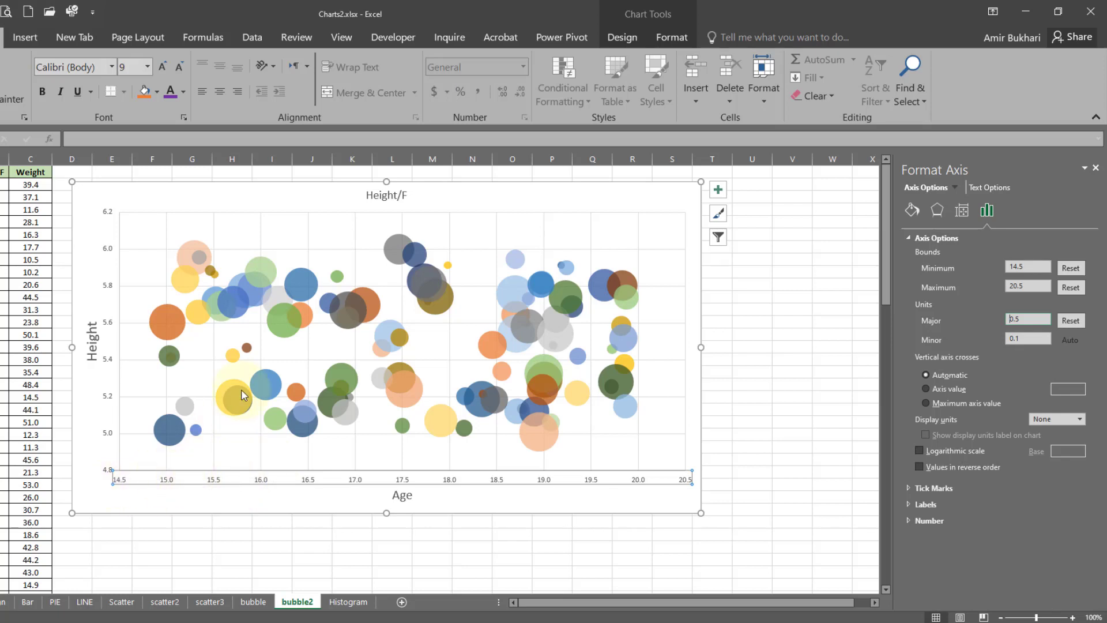
double_click(261, 272)
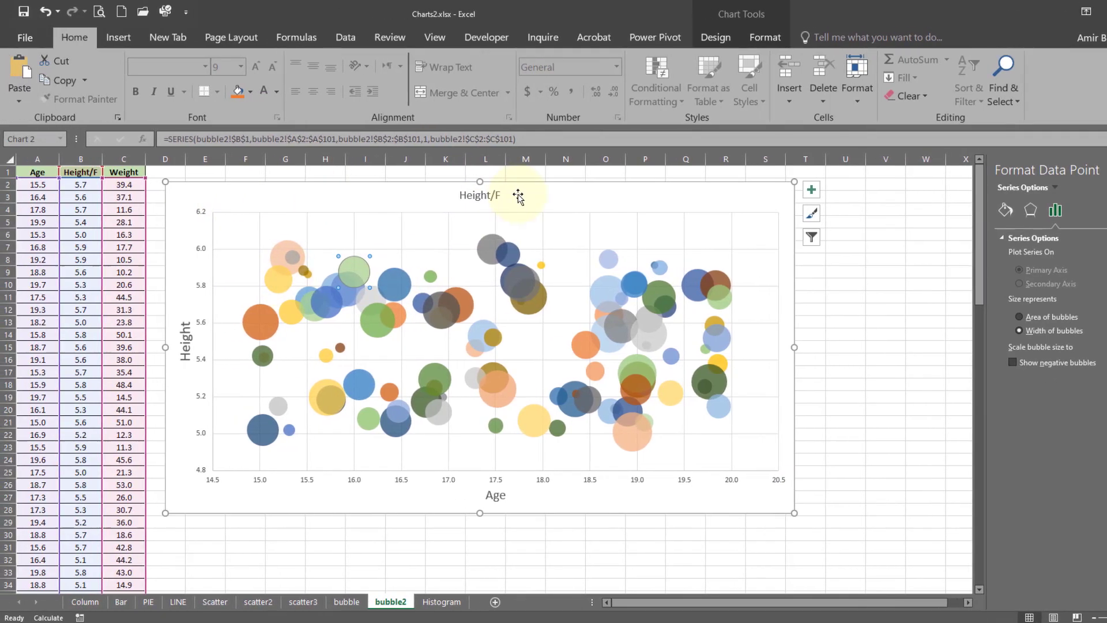
left_click(715, 38)
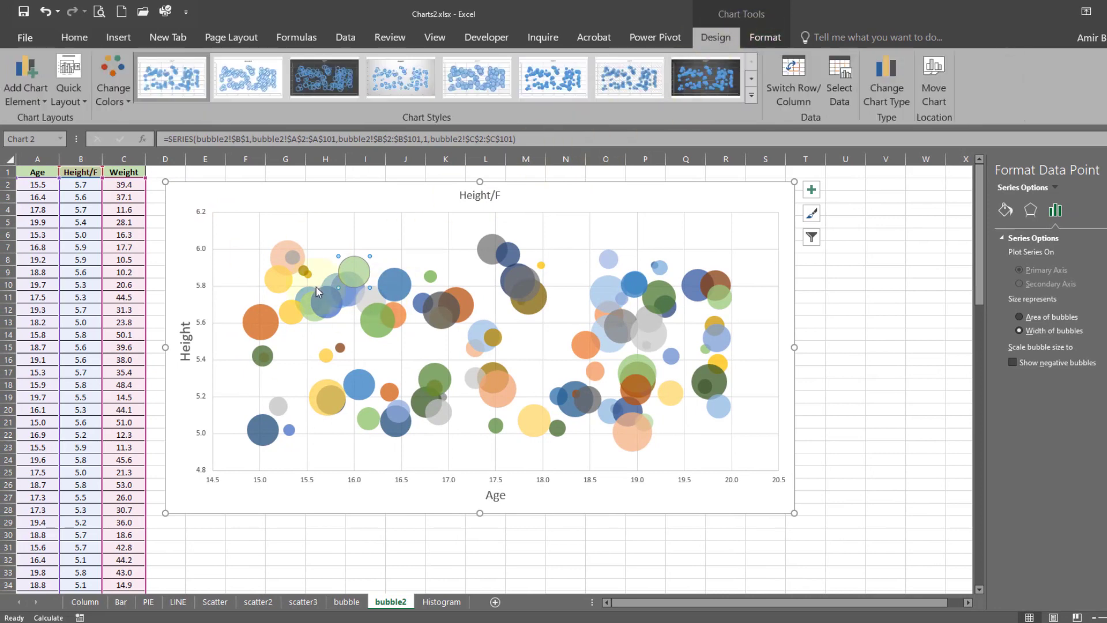
left_click(27, 93)
mouse_move(46, 182)
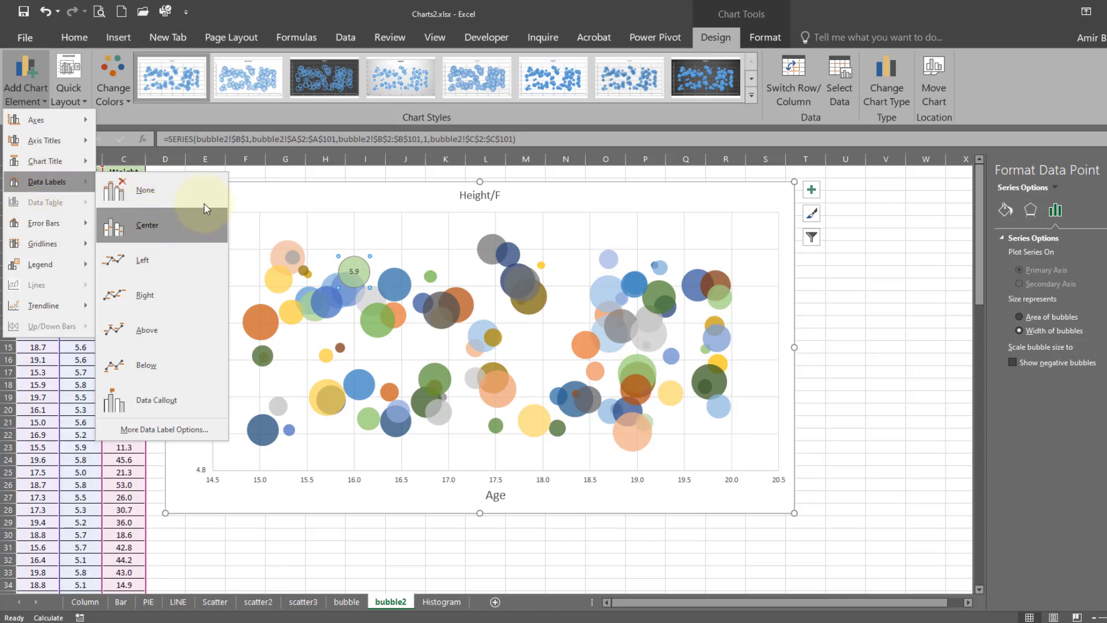
left_click(272, 185)
left_click(268, 192)
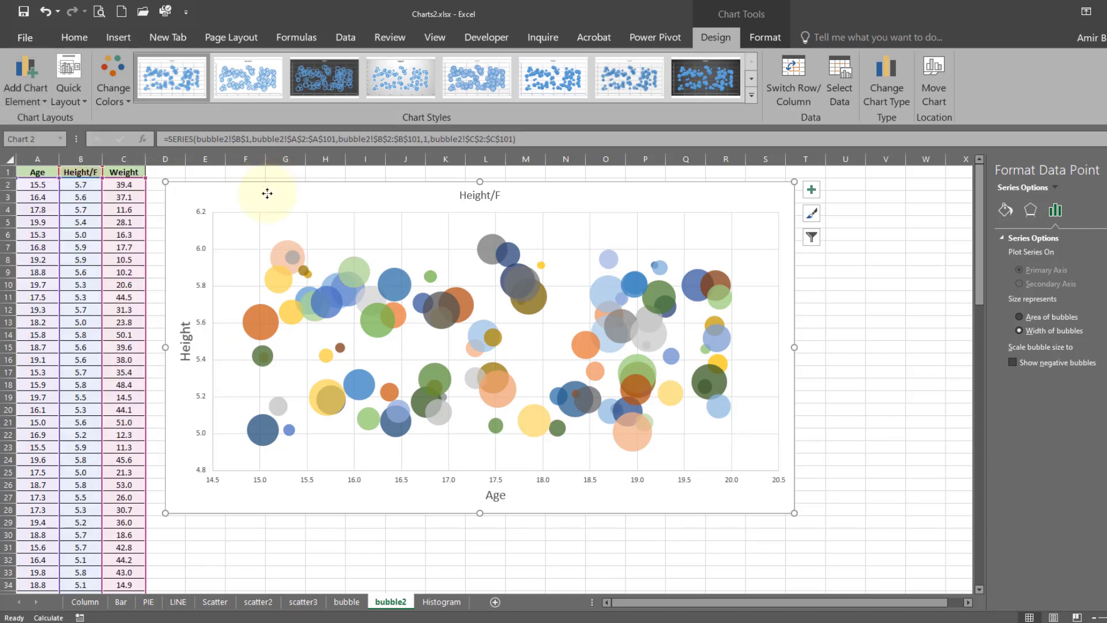
Add centered data labels to all bubbles of the chart.
left_click(35, 89)
mouse_move(46, 182)
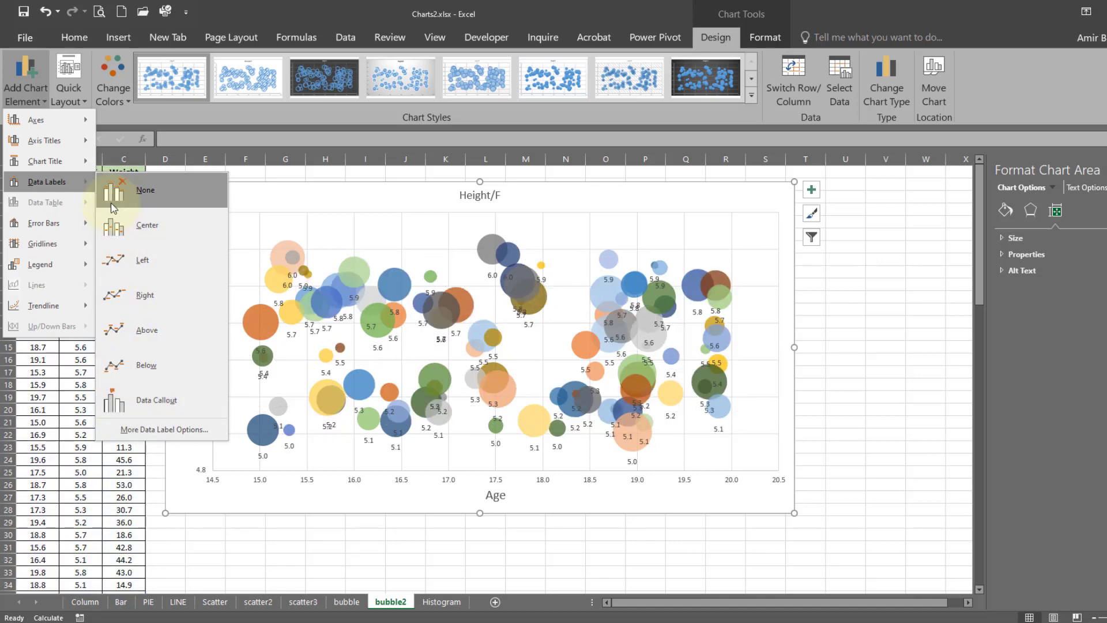
key("Escape")
key("Escape")
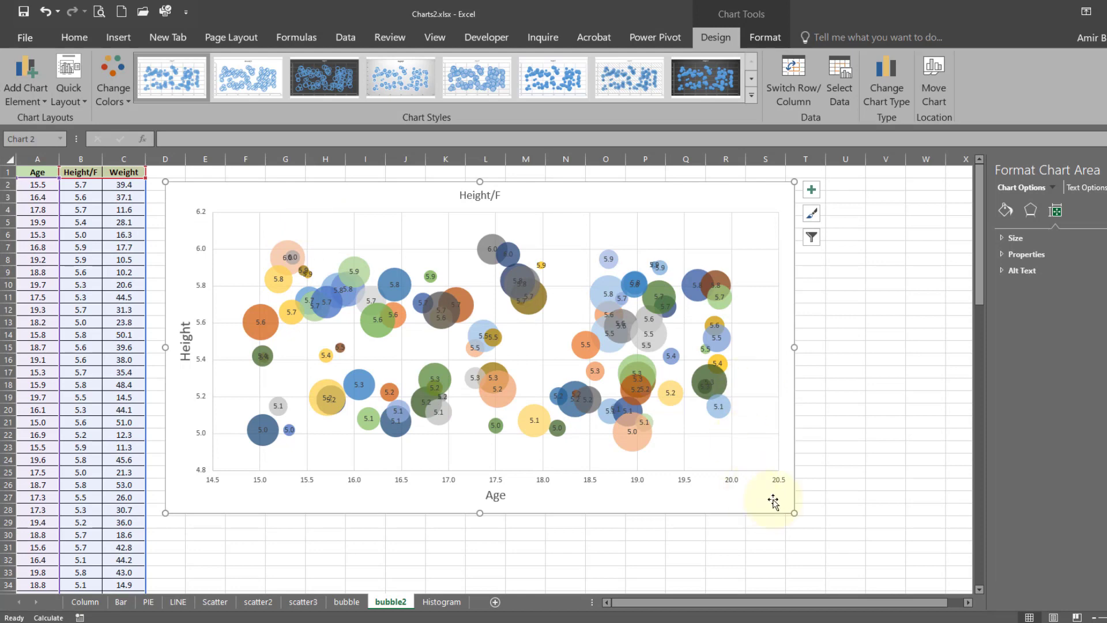
Enlarge the bubble chart to reach about column V and row 31, and apply the fifth chart style.
left_click_drag(795, 513, 901, 553)
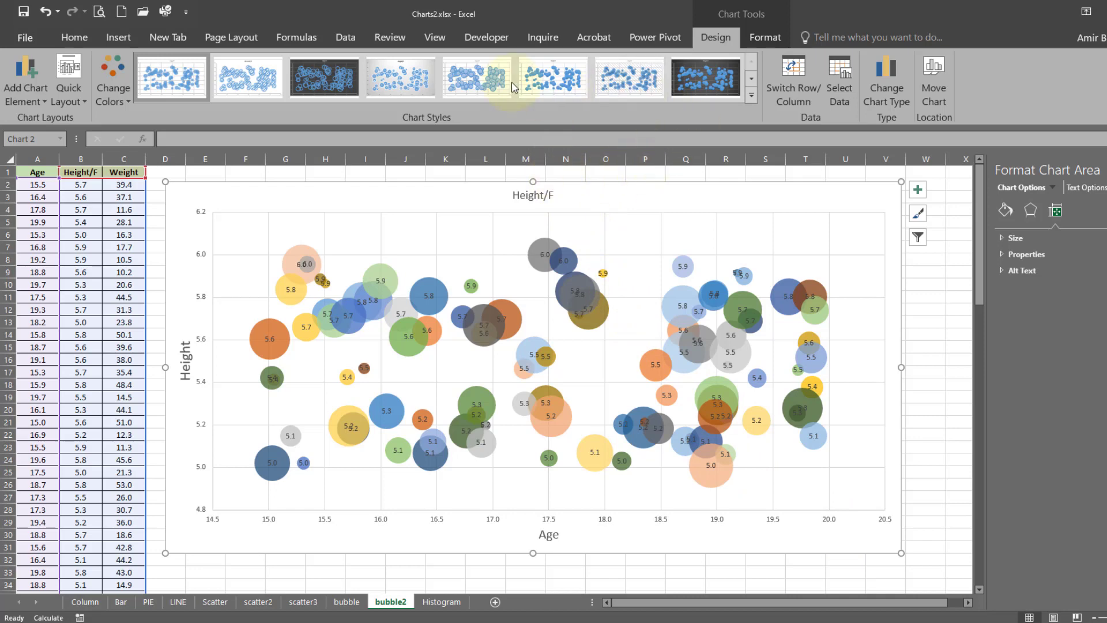
left_click(474, 83)
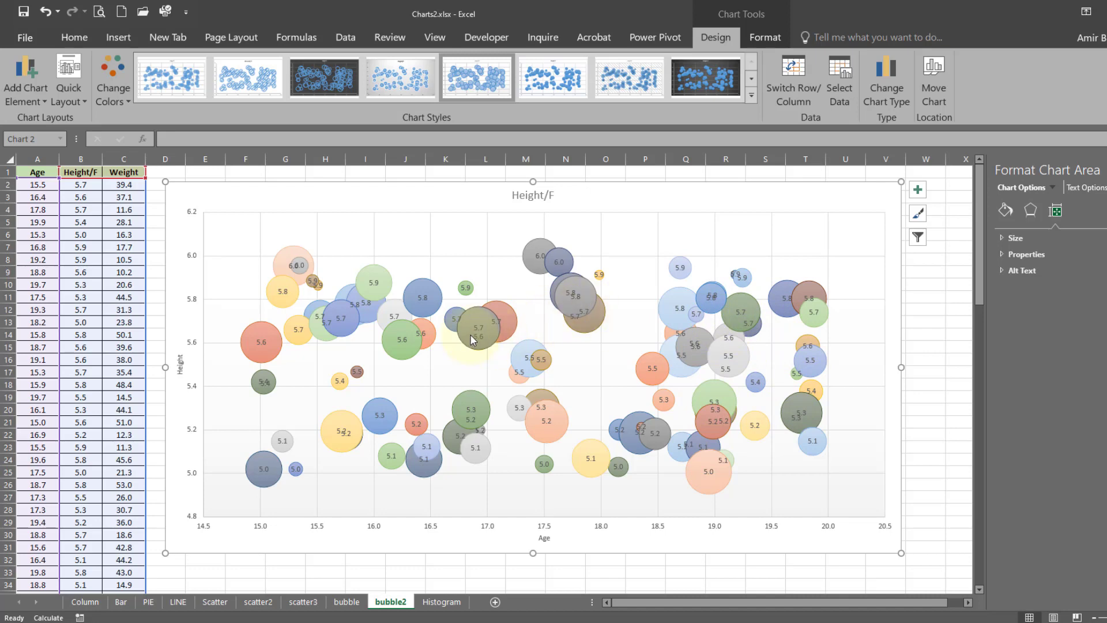
Format the bubble chart's data labels as bold purple text at font size 7.
left_click(283, 292)
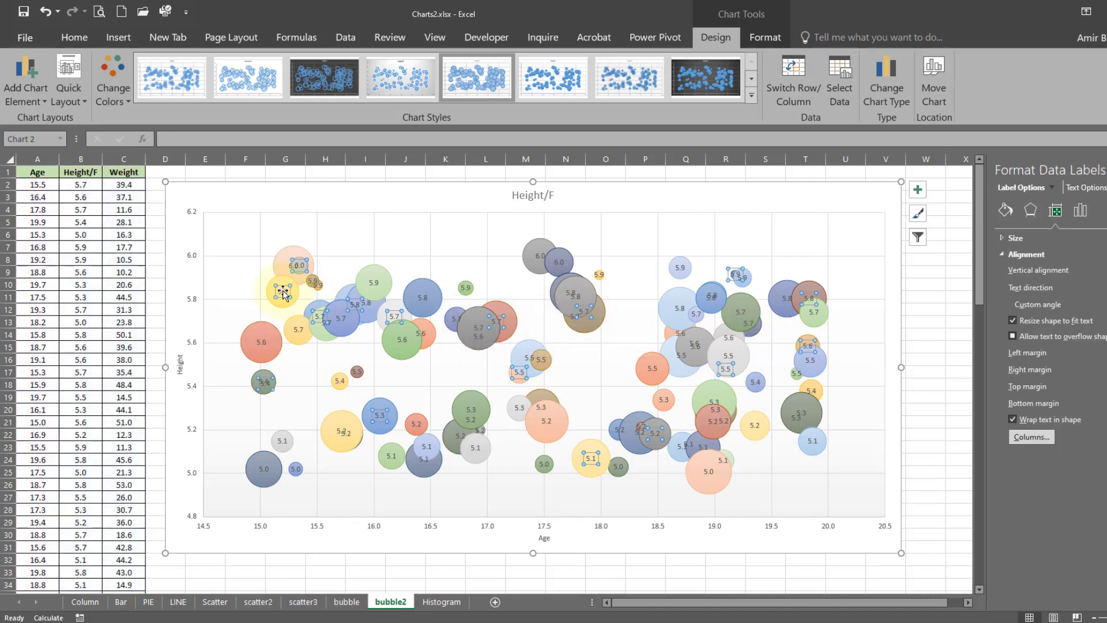
left_click(74, 37)
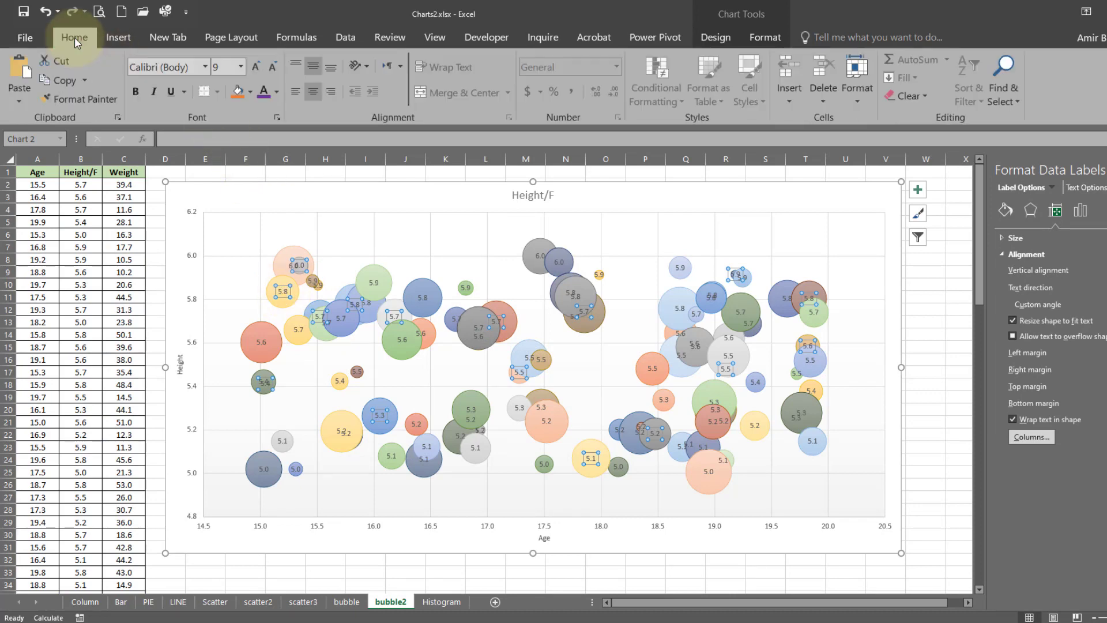
left_click(273, 67)
left_click(273, 67)
left_click(139, 94)
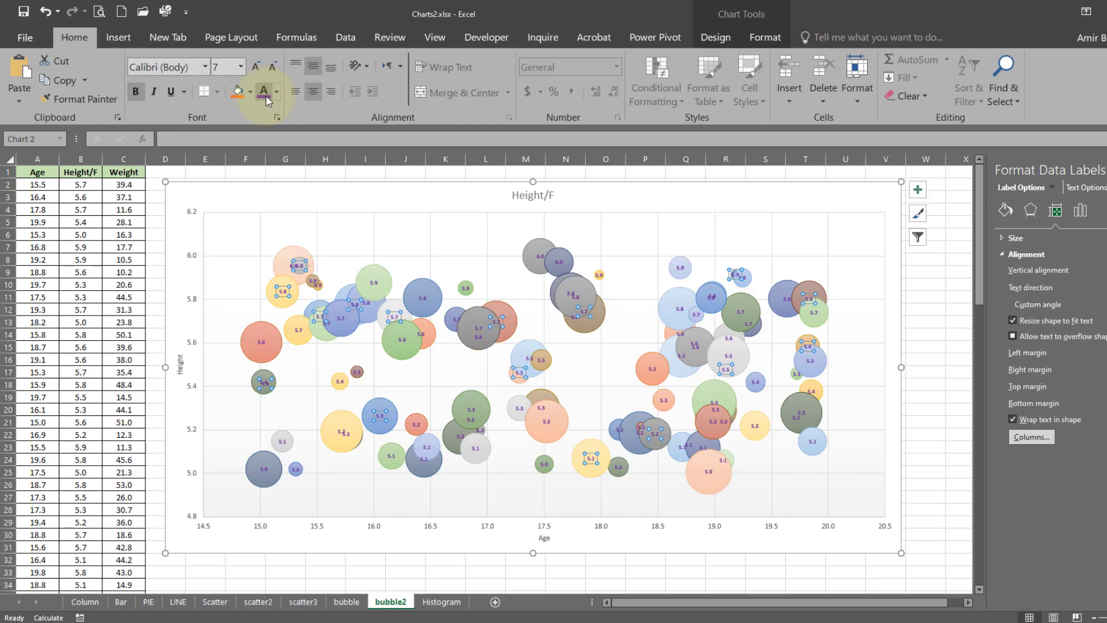
left_click(542, 339)
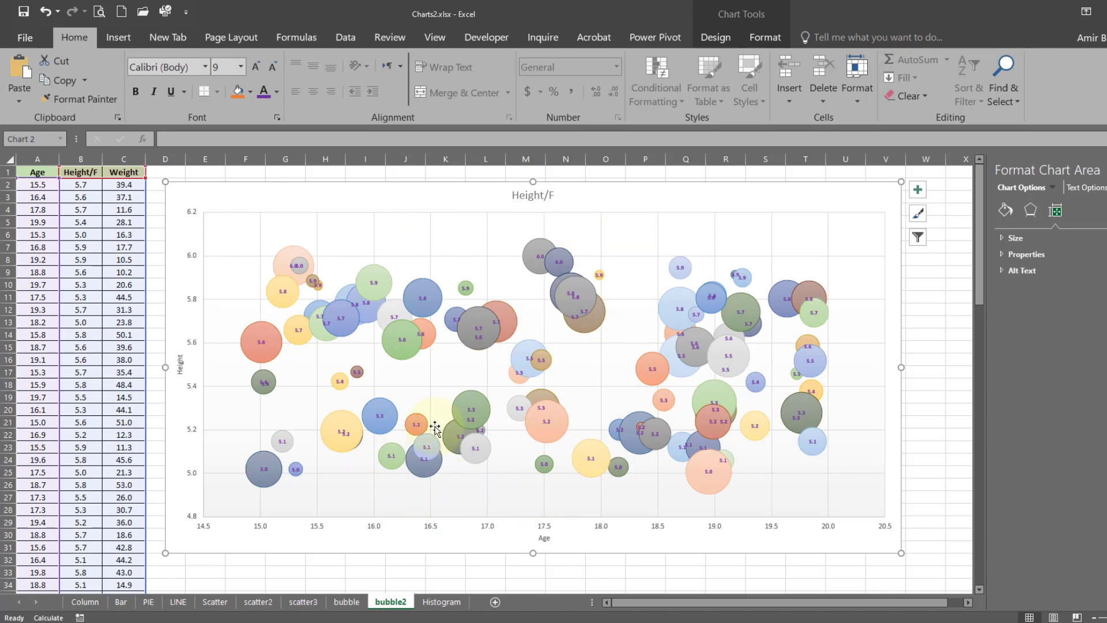
Switch to the Histogram sheet and review the Marks/30 values down to the last student row.
key("ctrl+Page_Down")
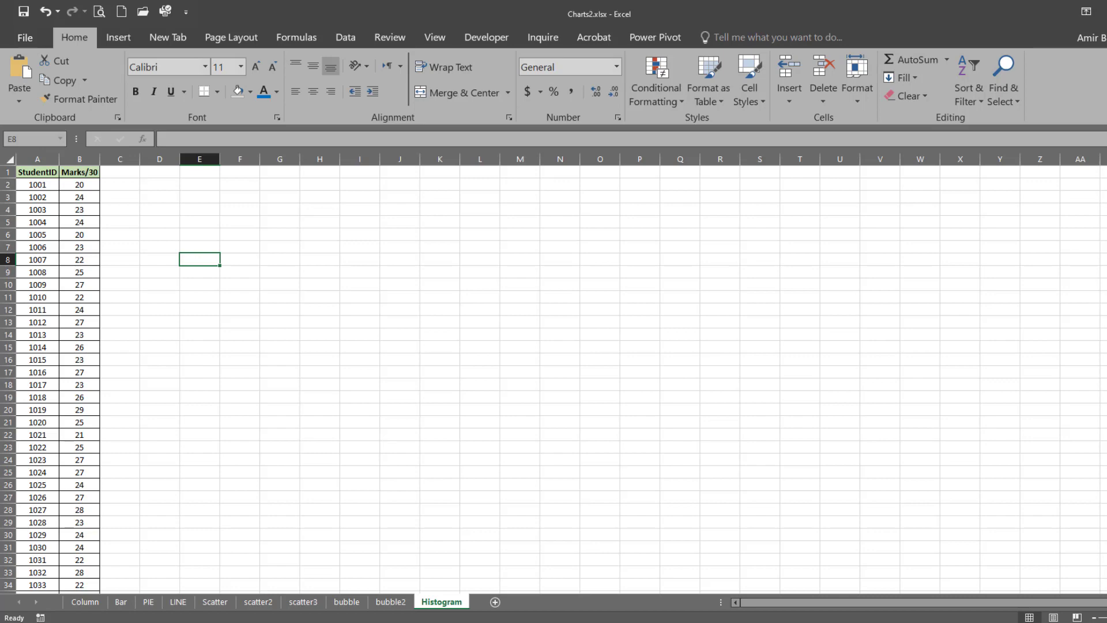
left_click(122, 276)
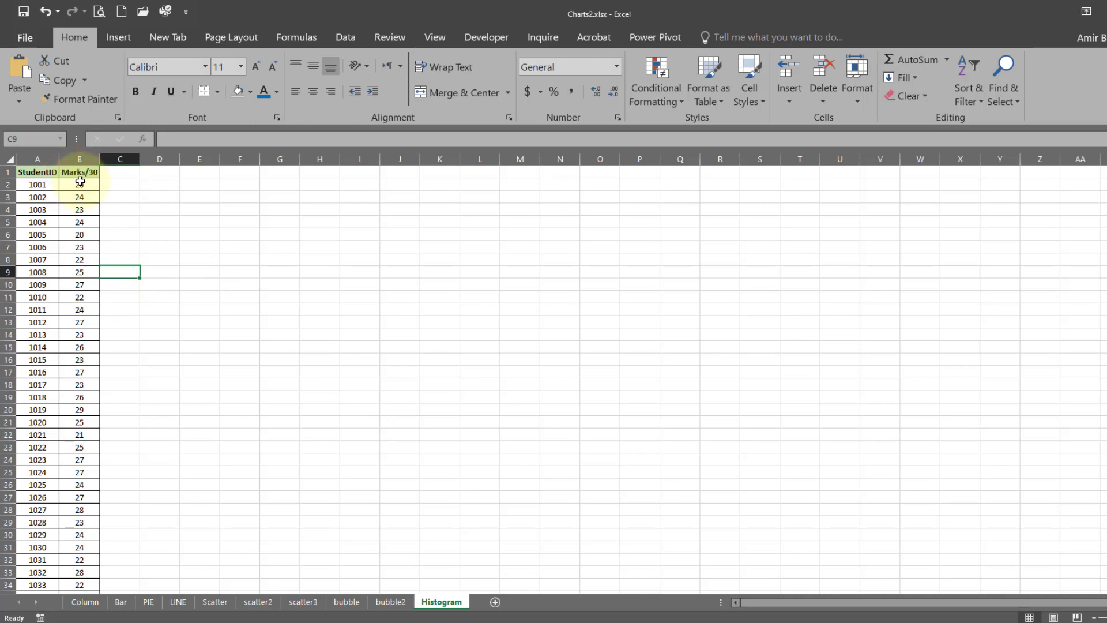
left_click(80, 172)
left_click(80, 183)
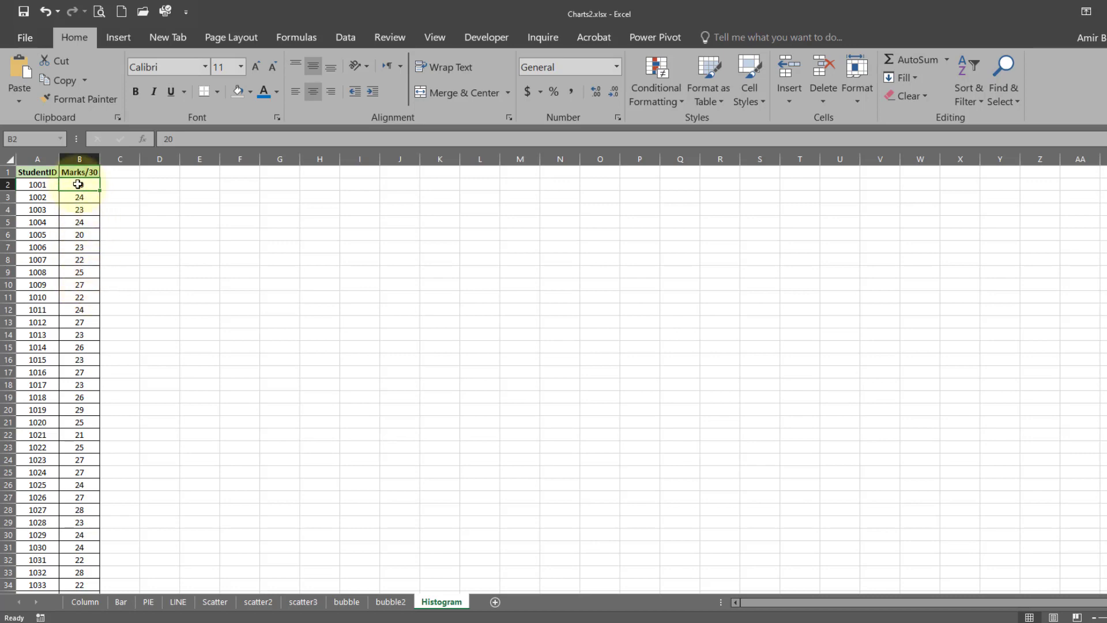
scroll(75, 370, "down", 7)
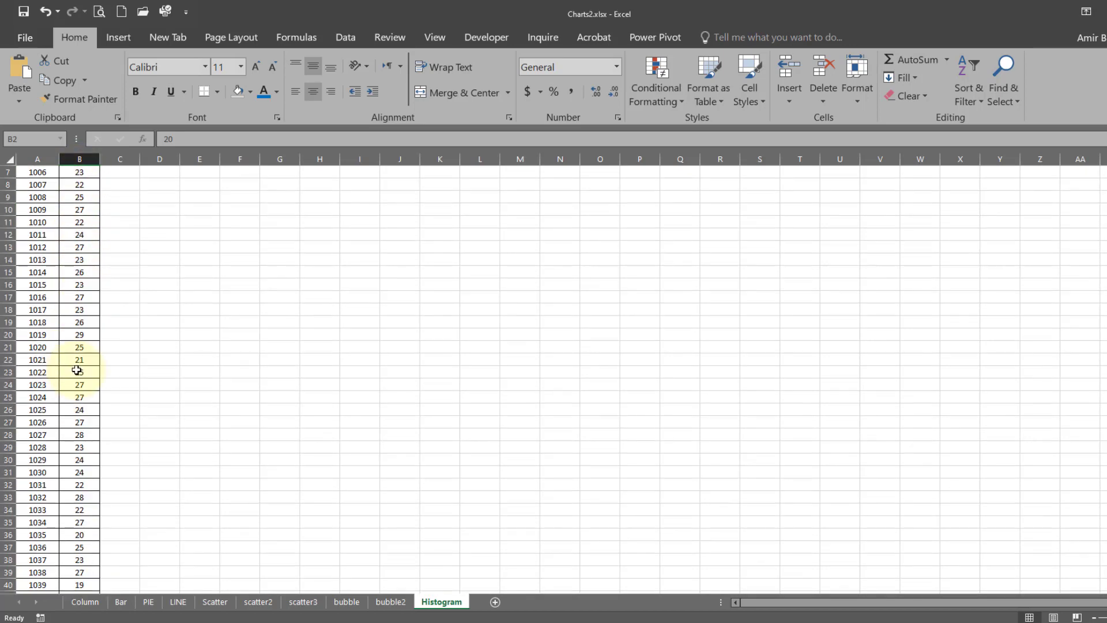
scroll(101, 415, "down", 20)
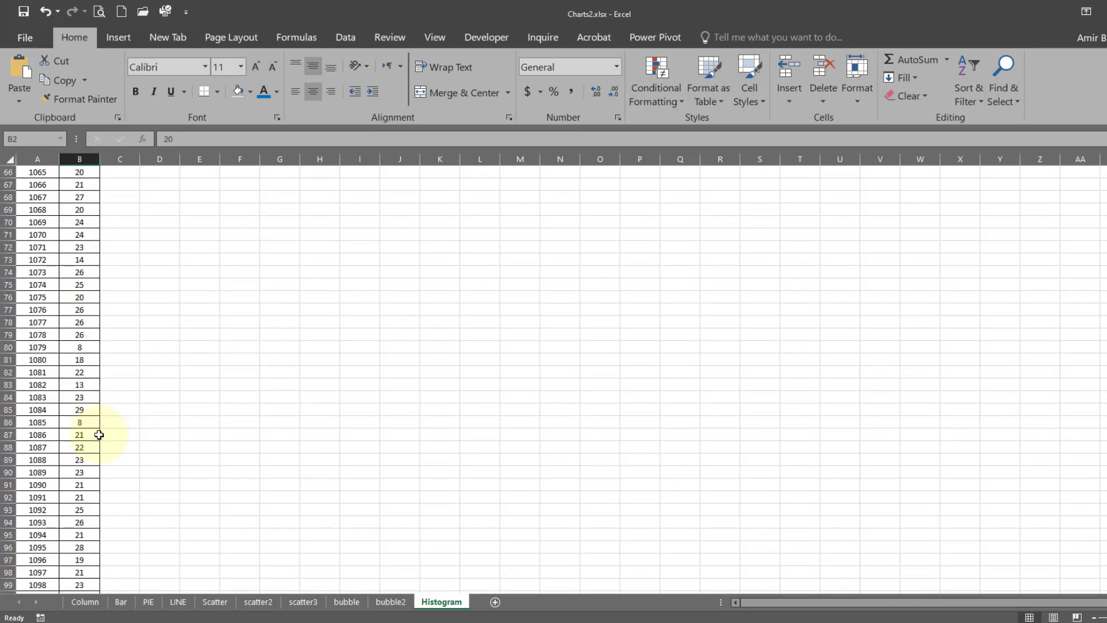
scroll(92, 437, "down", 3)
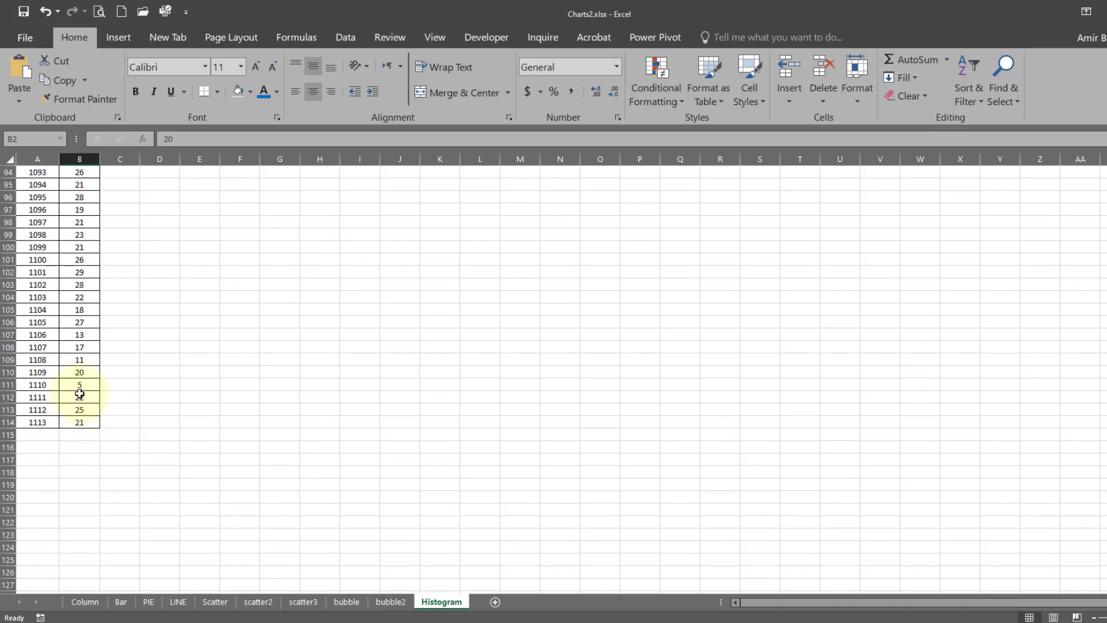
scroll(79, 409, "up", 10)
scroll(80, 397, "up", 17)
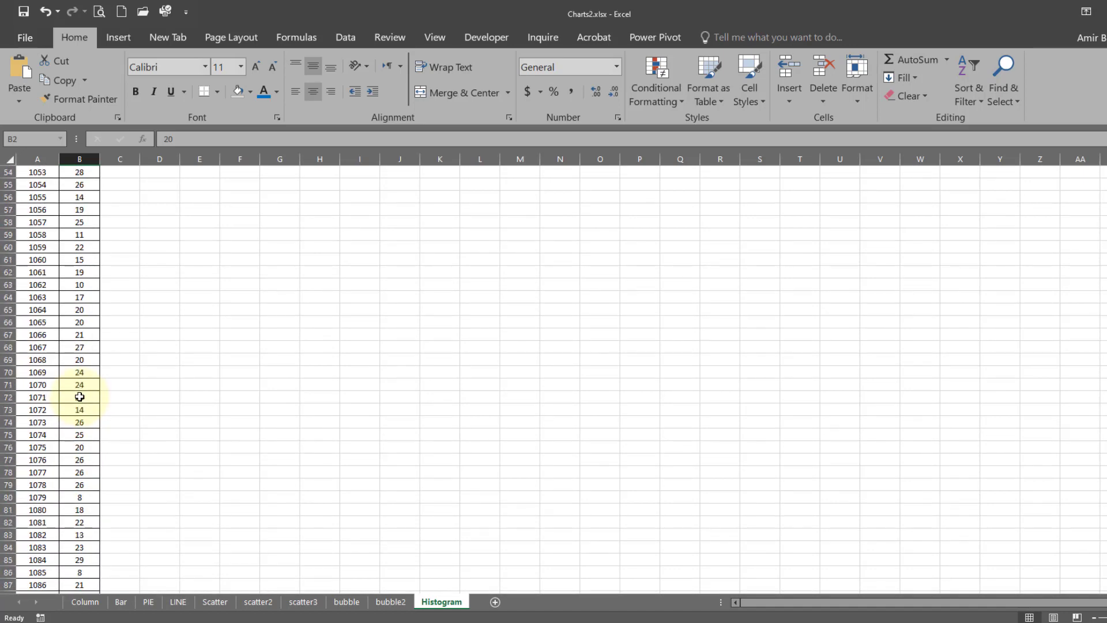
scroll(80, 397, "up", 4)
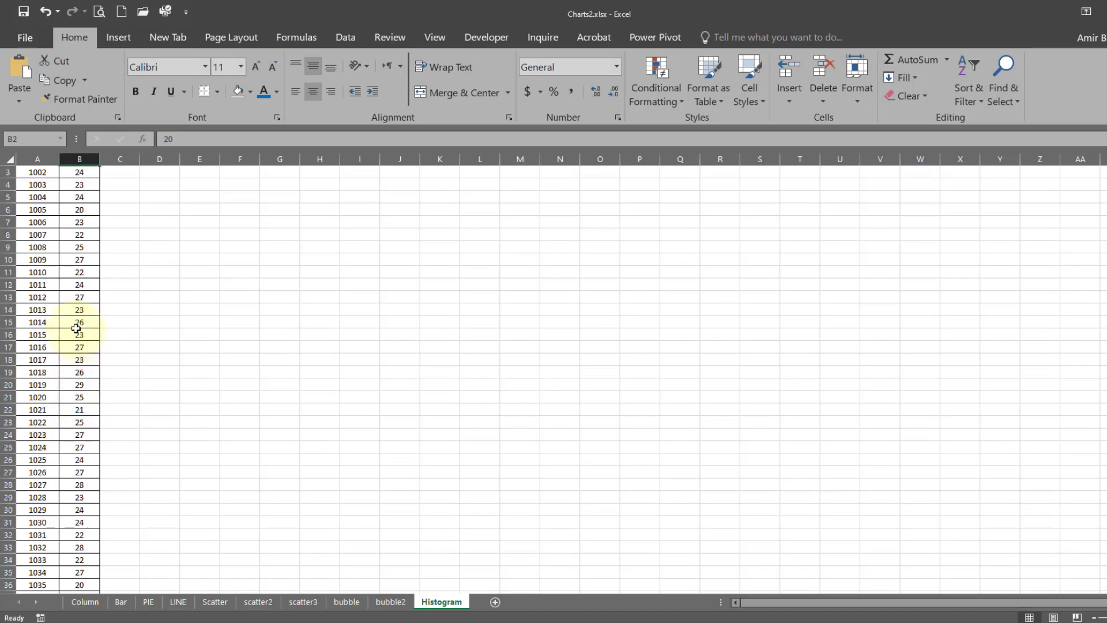
Insert a histogram chart from the whole Marks/30 column, including its header.
left_click(32, 171)
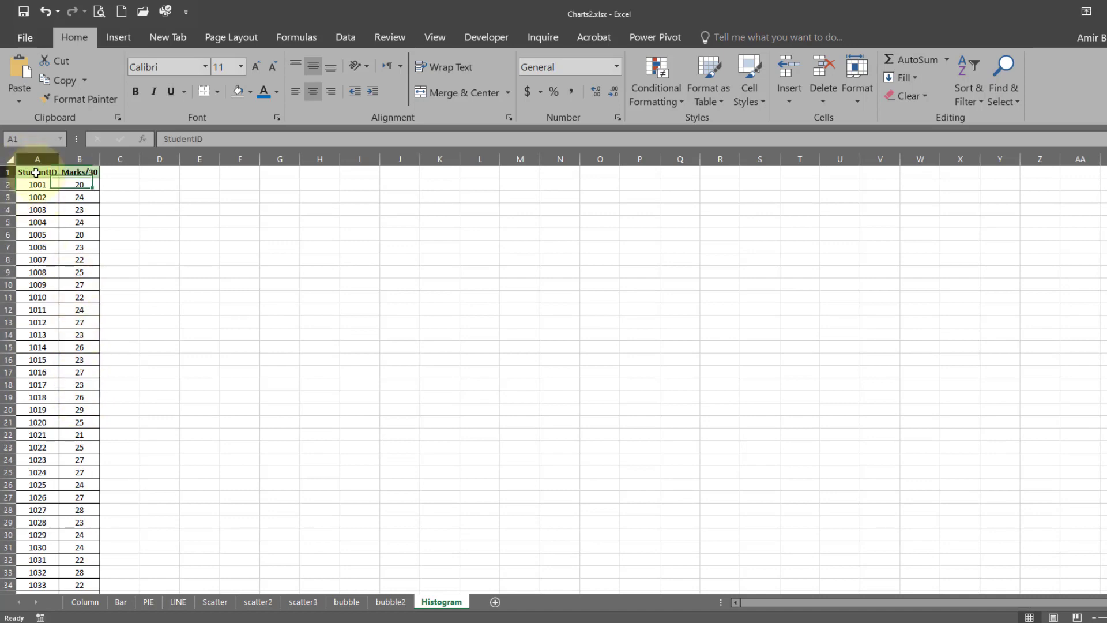
key("Right")
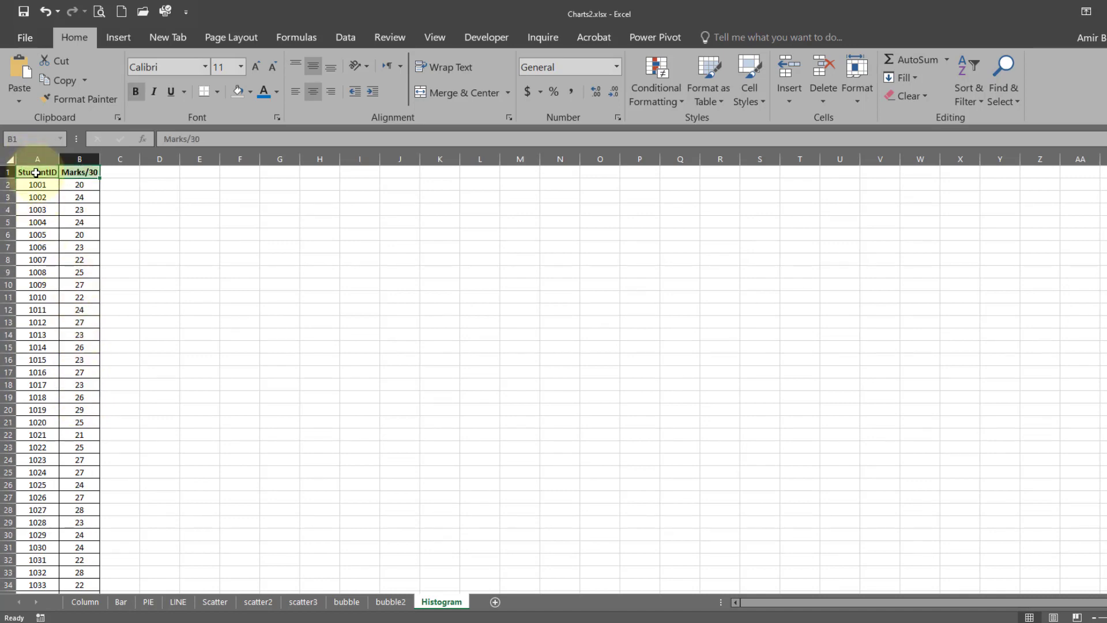
key("ctrl+shift+Down")
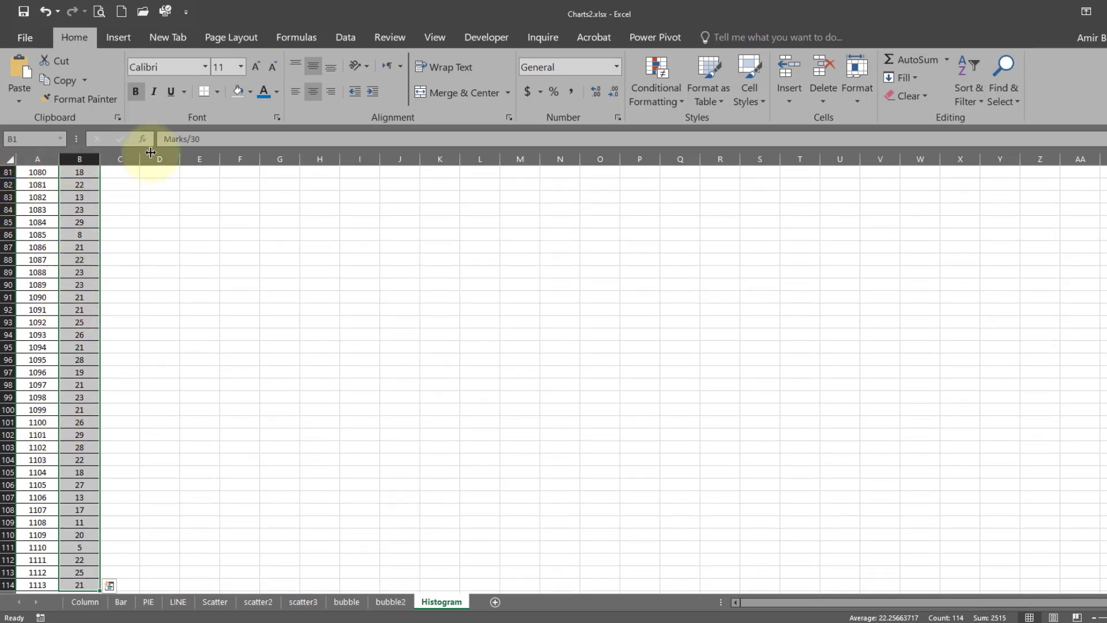
left_click(120, 36)
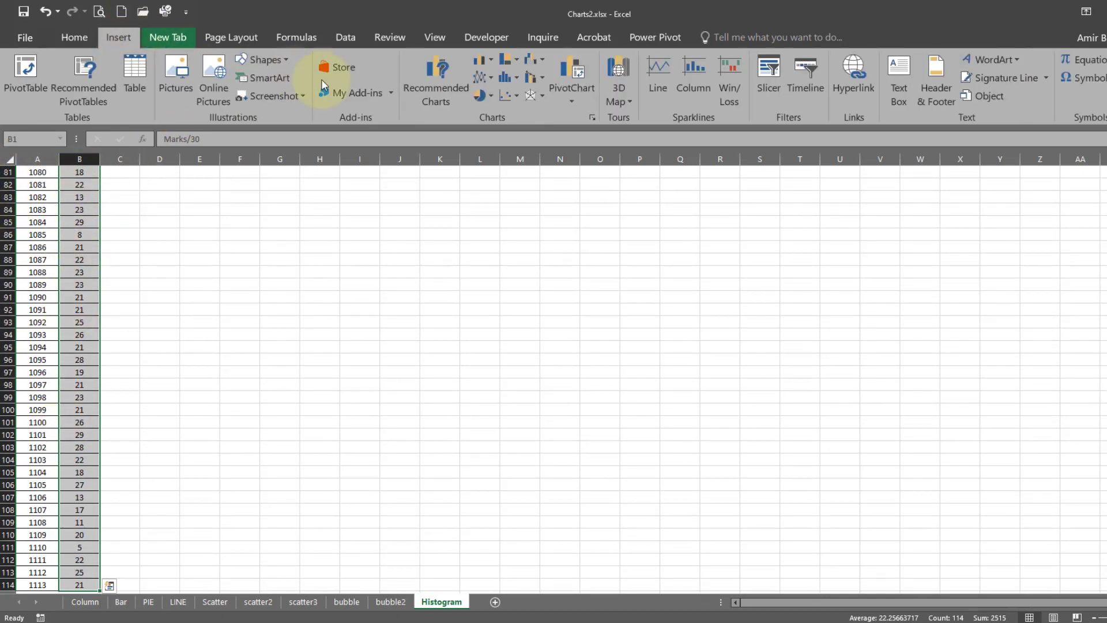
left_click(444, 85)
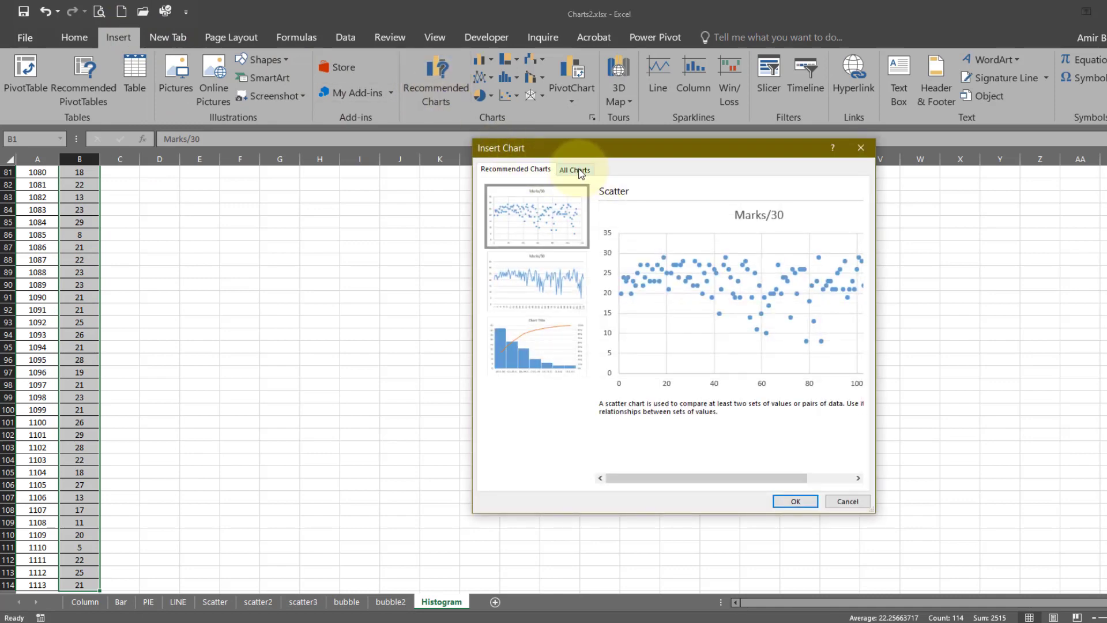
left_click(575, 169)
left_click(513, 388)
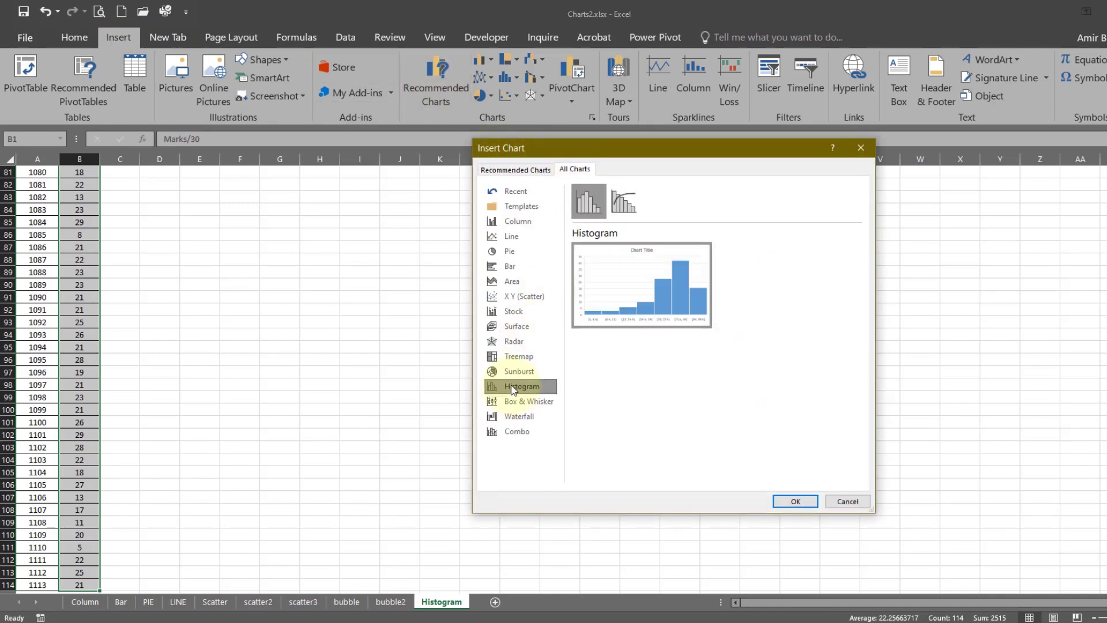
mouse_move(665, 297)
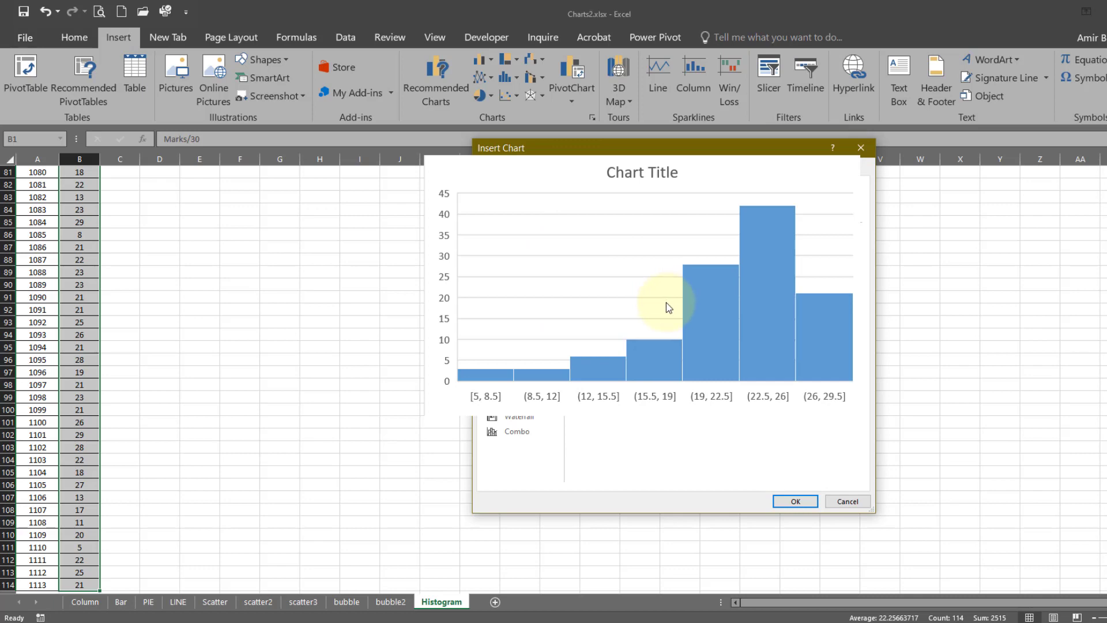
left_click(785, 501)
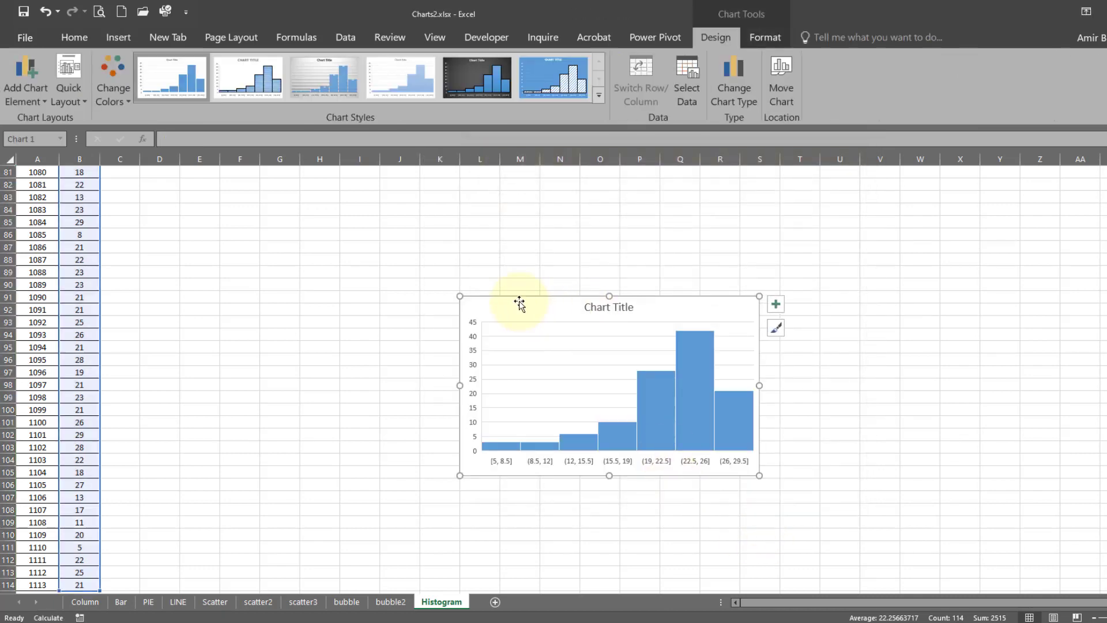
Move the histogram beside the top of the data at cell D2, and enlarge it to reach about column P and row 23.
right_click(519, 311)
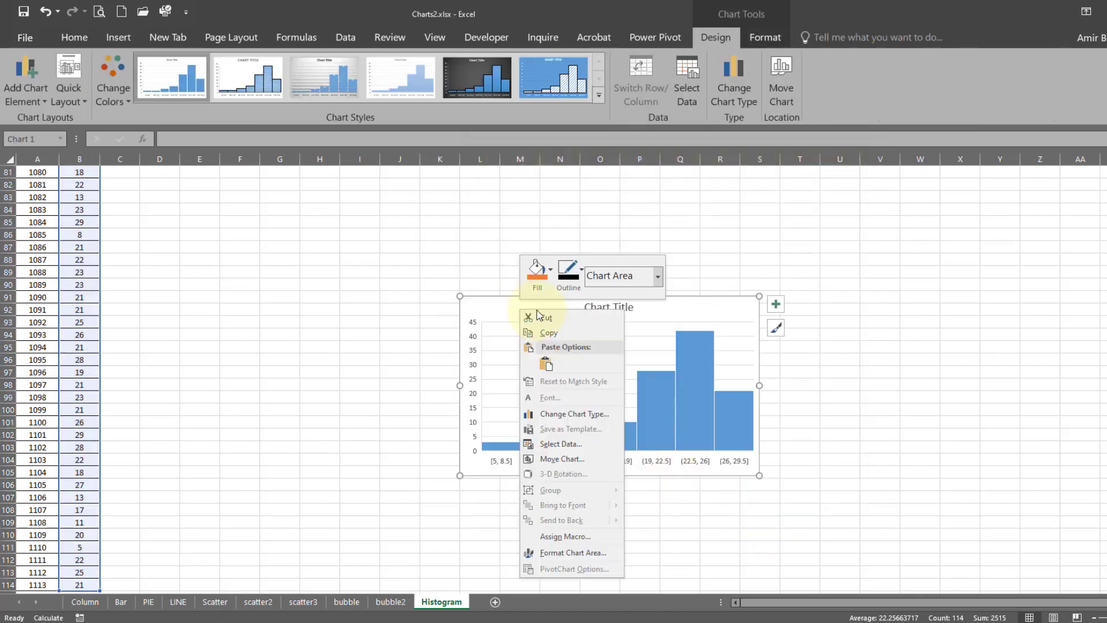
left_click(546, 318)
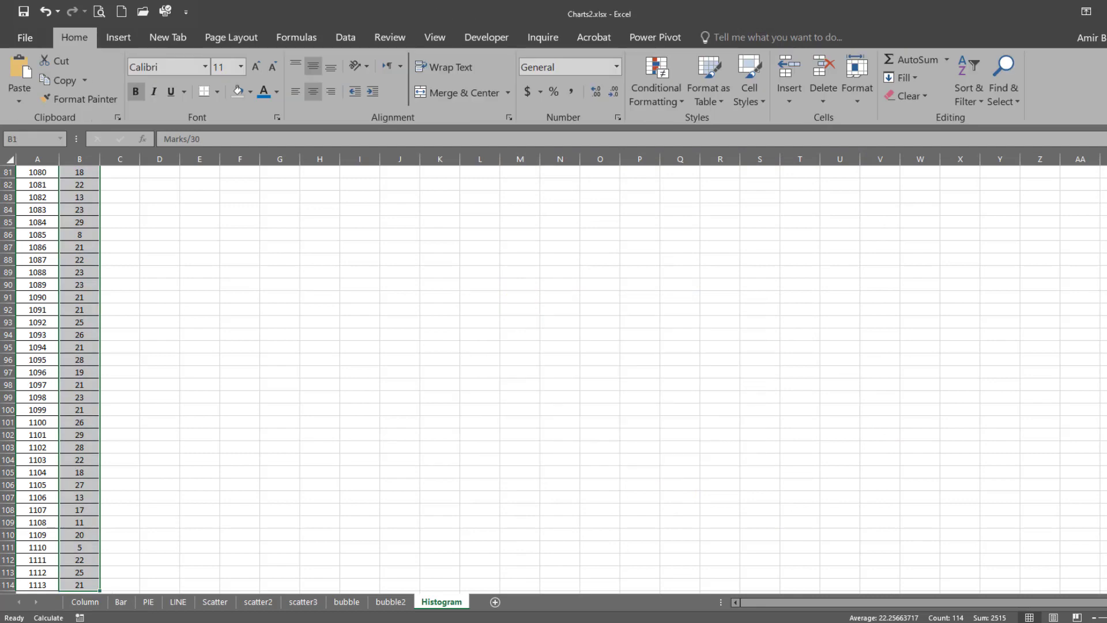
scroll(184, 207, "up", 20)
left_click(160, 209)
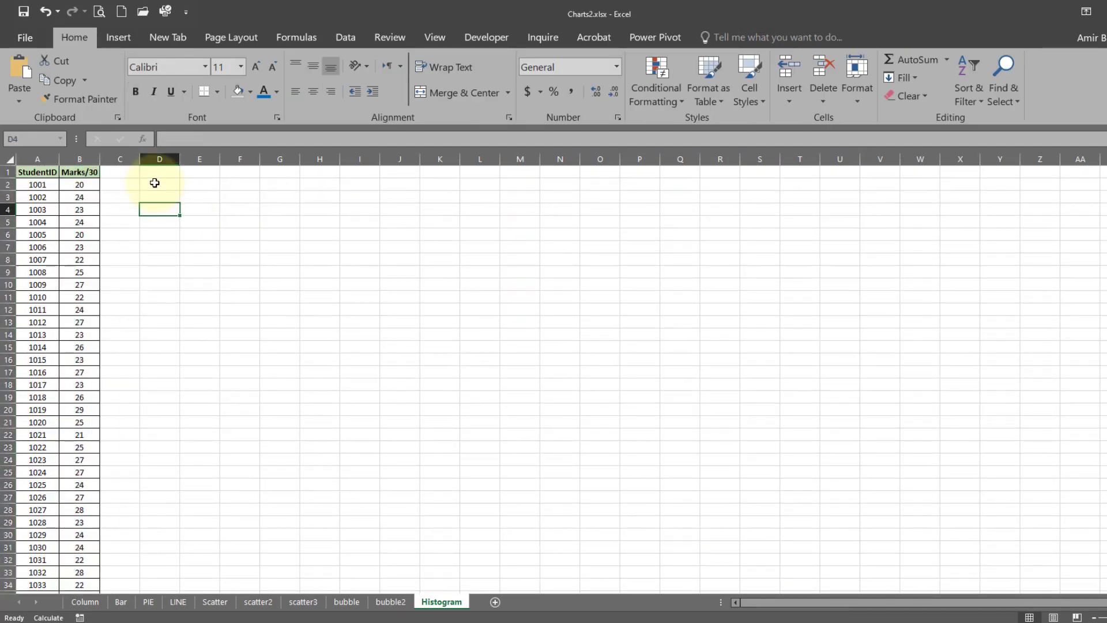
left_click(157, 182)
right_click(157, 183)
left_click(182, 239)
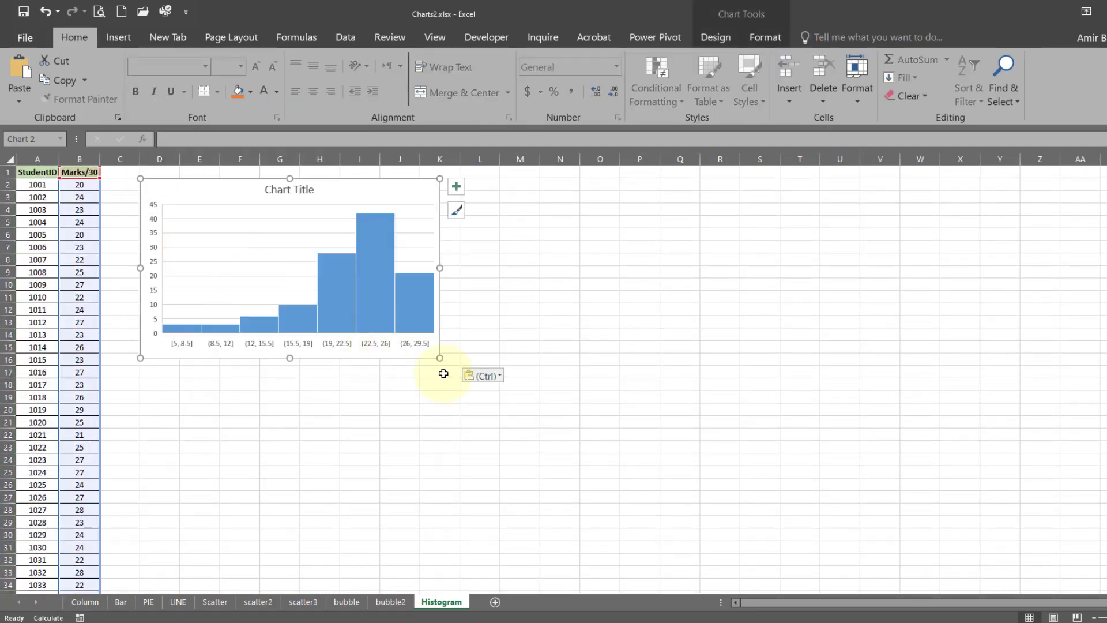
left_click_drag(439, 358, 674, 454)
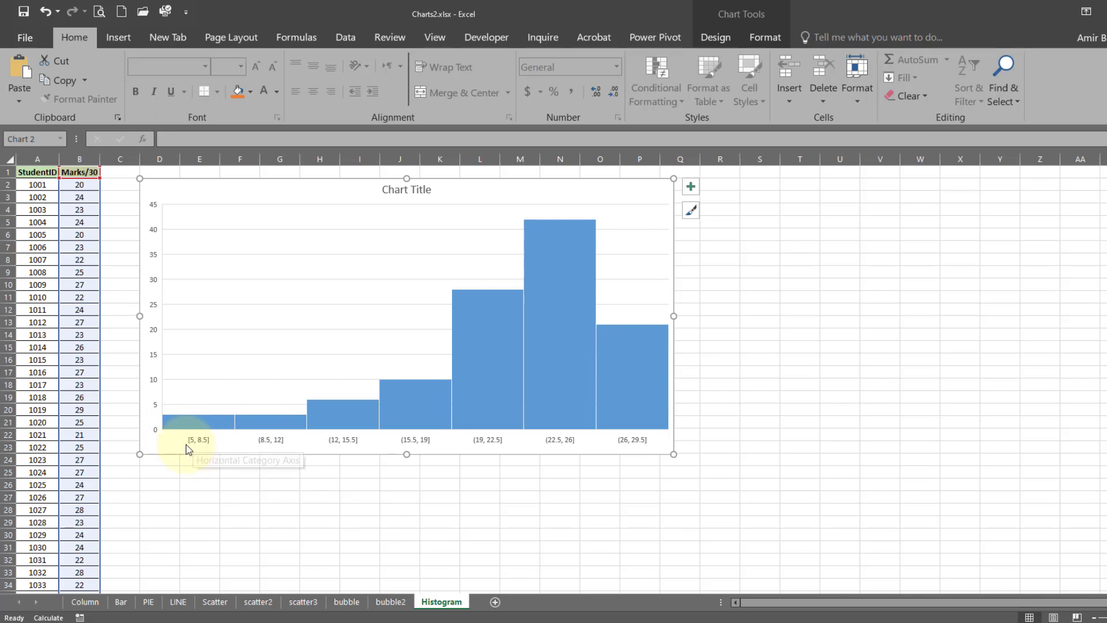
Set the bin width of the histogram's horizontal axis to 5.
mouse_move(190, 428)
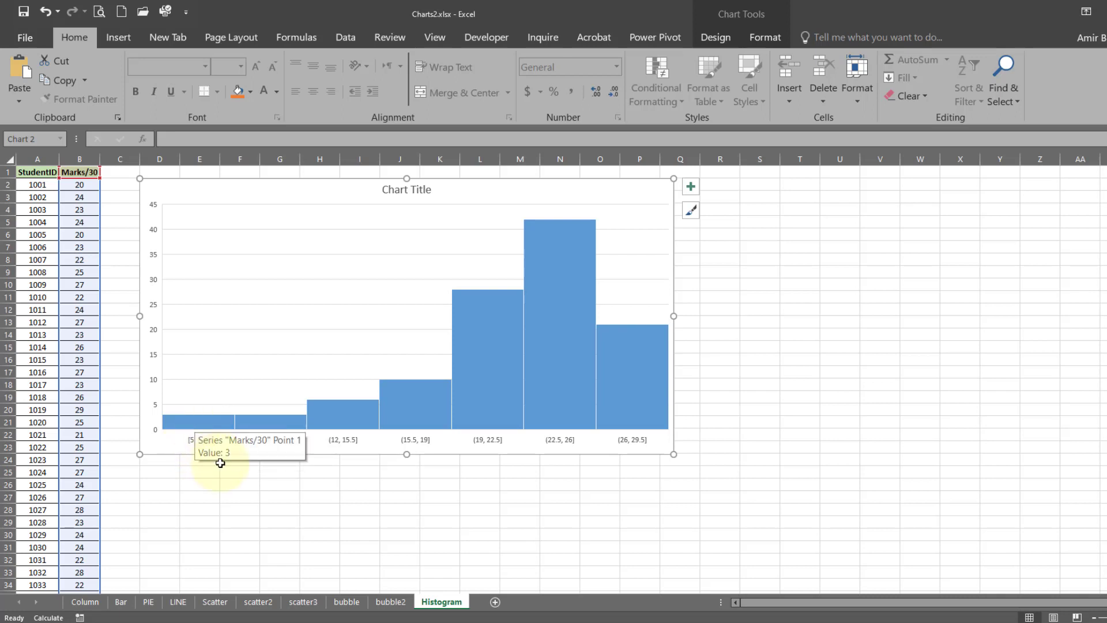
mouse_move(341, 416)
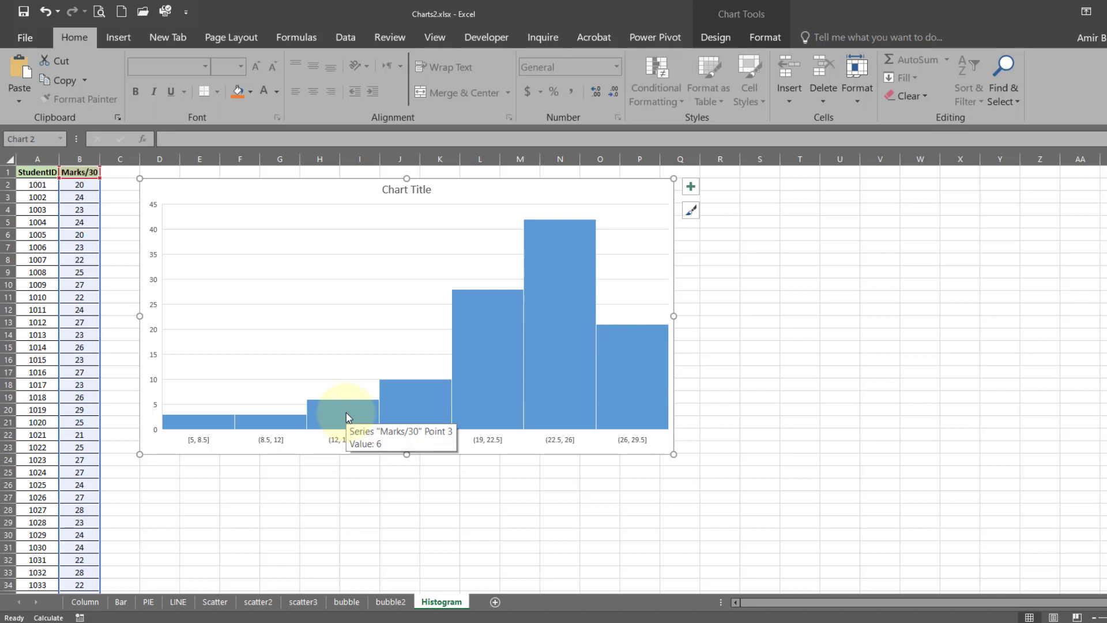
mouse_move(412, 398)
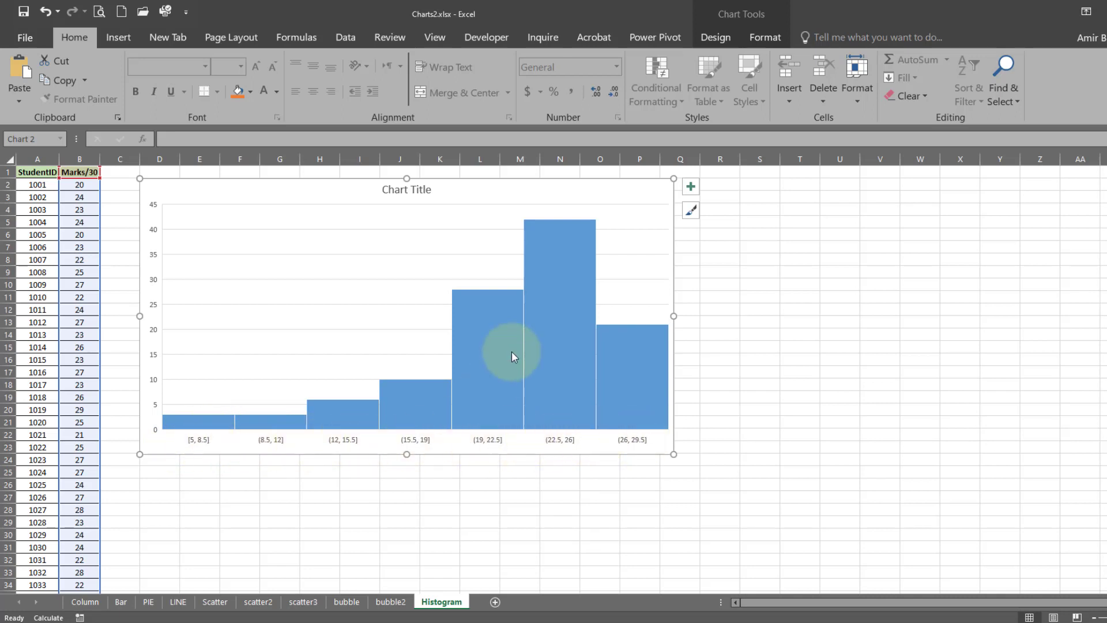
left_click(199, 441)
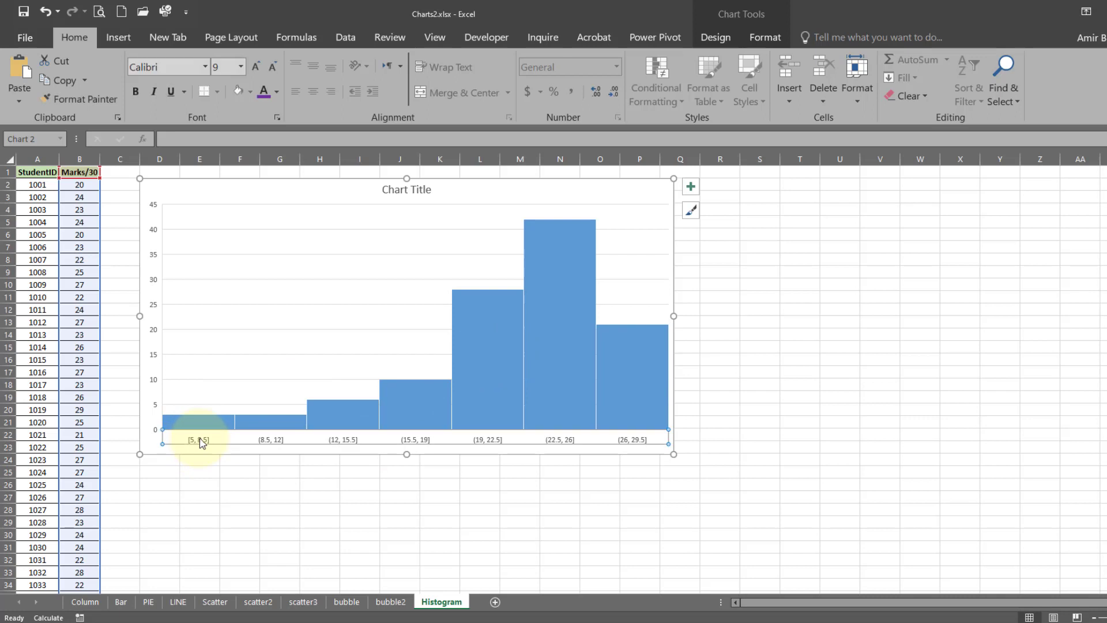
right_click(196, 441)
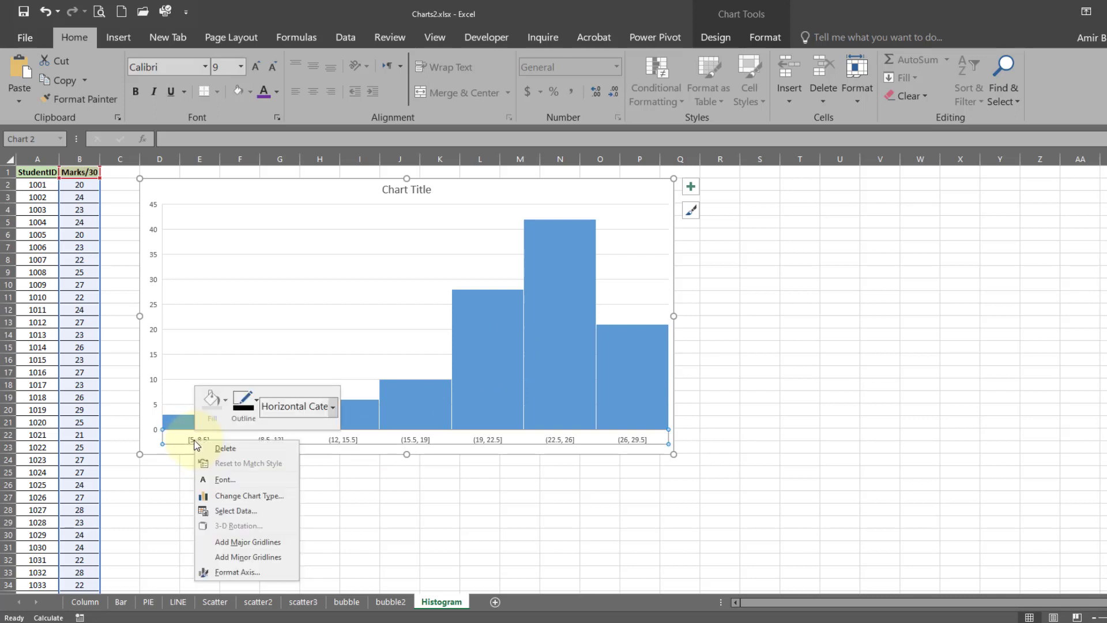
left_click(233, 572)
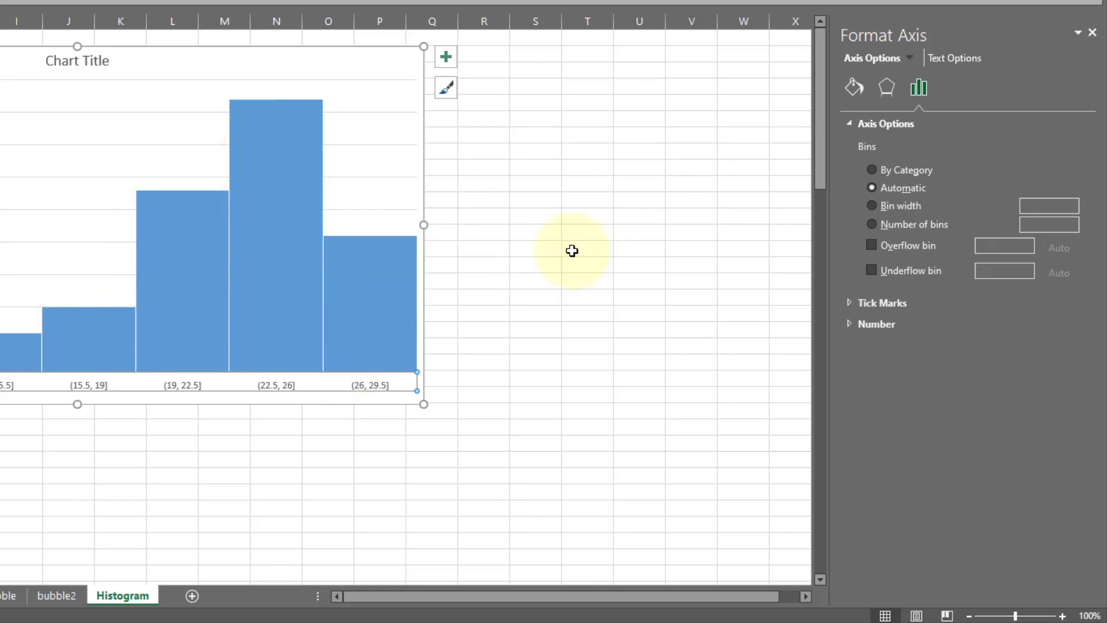
left_click(870, 205)
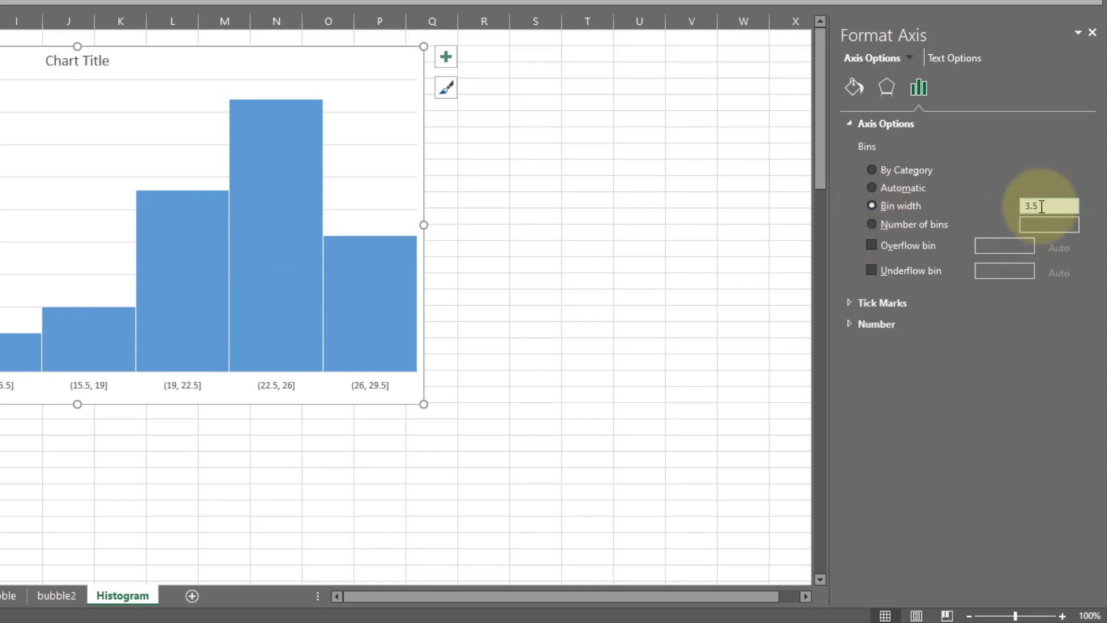
left_click_drag(1058, 205, 974, 223)
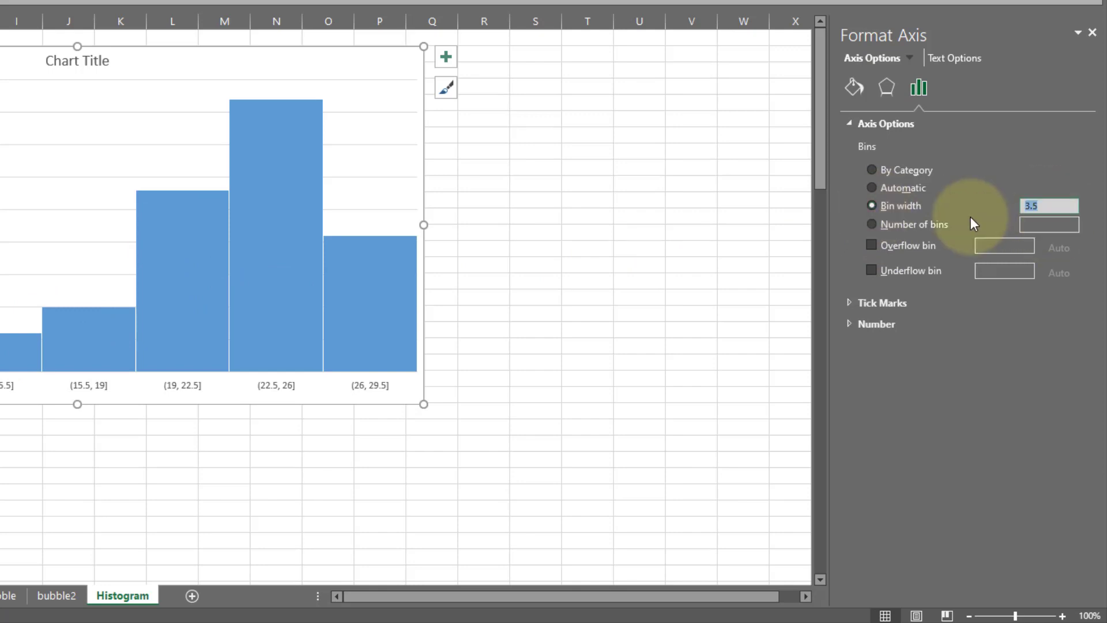
type("5")
key("Return")
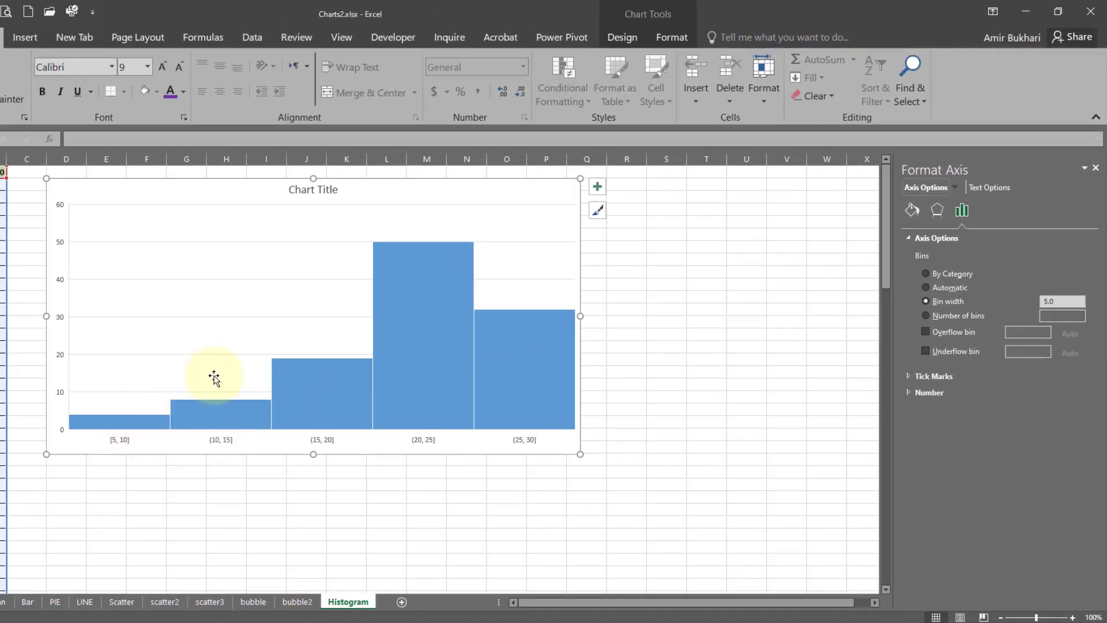
mouse_move(546, 376)
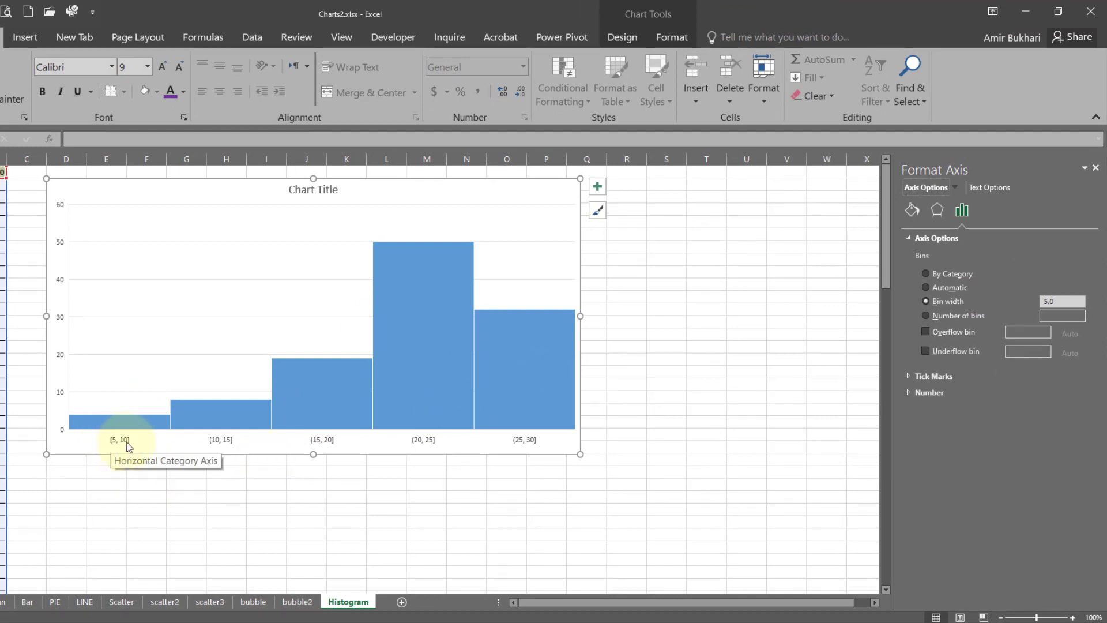
Set the number of bins on the histogram's horizontal axis to 6.
mouse_move(128, 425)
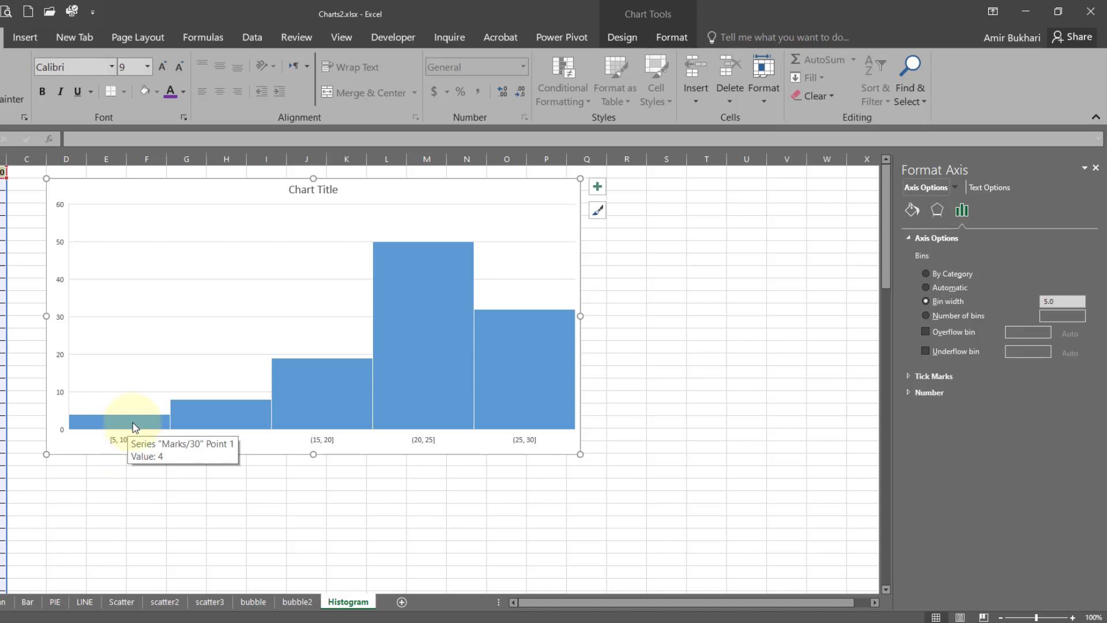
mouse_move(213, 407)
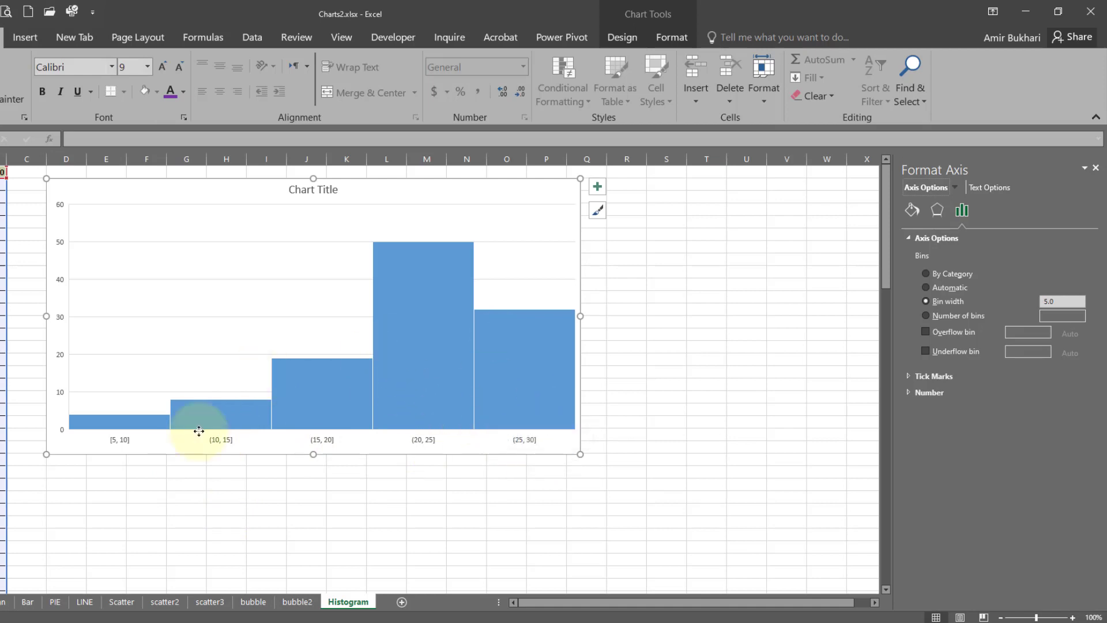
left_click(937, 315)
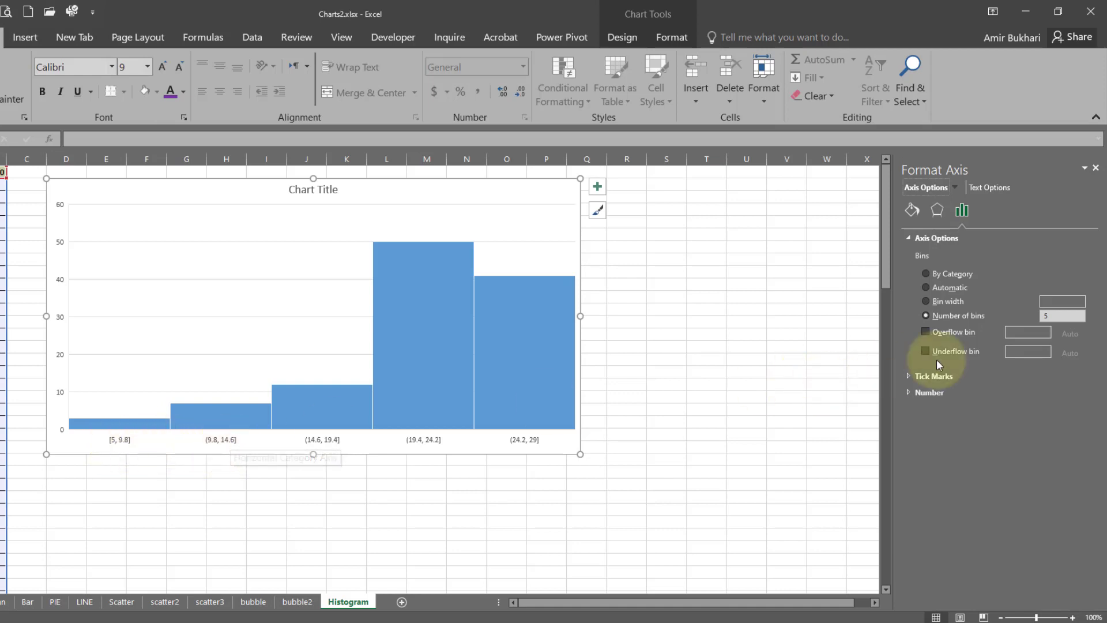
double_click(1062, 315)
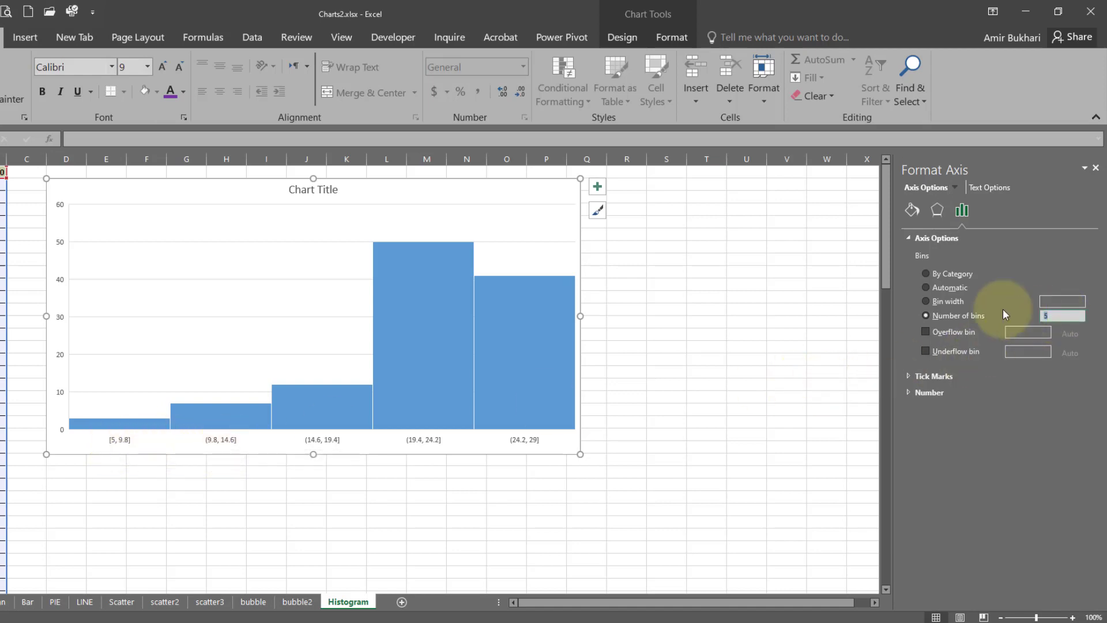
type("6")
key("Return")
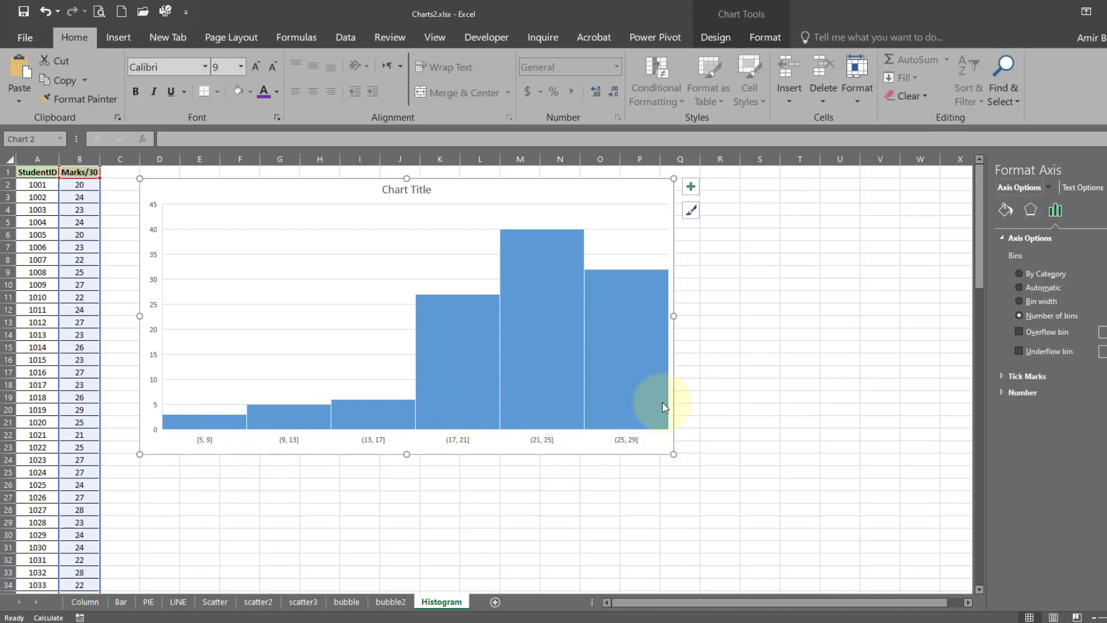
Review the Marks/30 values down to the last rows and compare them with the histogram's bin ranges.
left_click(638, 364)
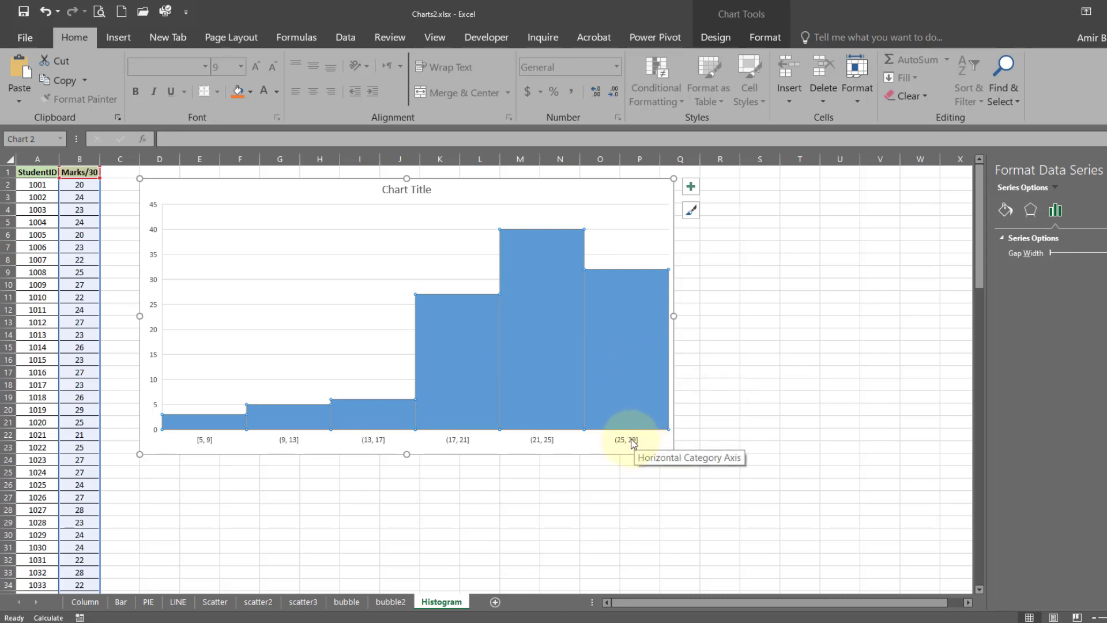
left_click(79, 254)
scroll(76, 403, "down", 7)
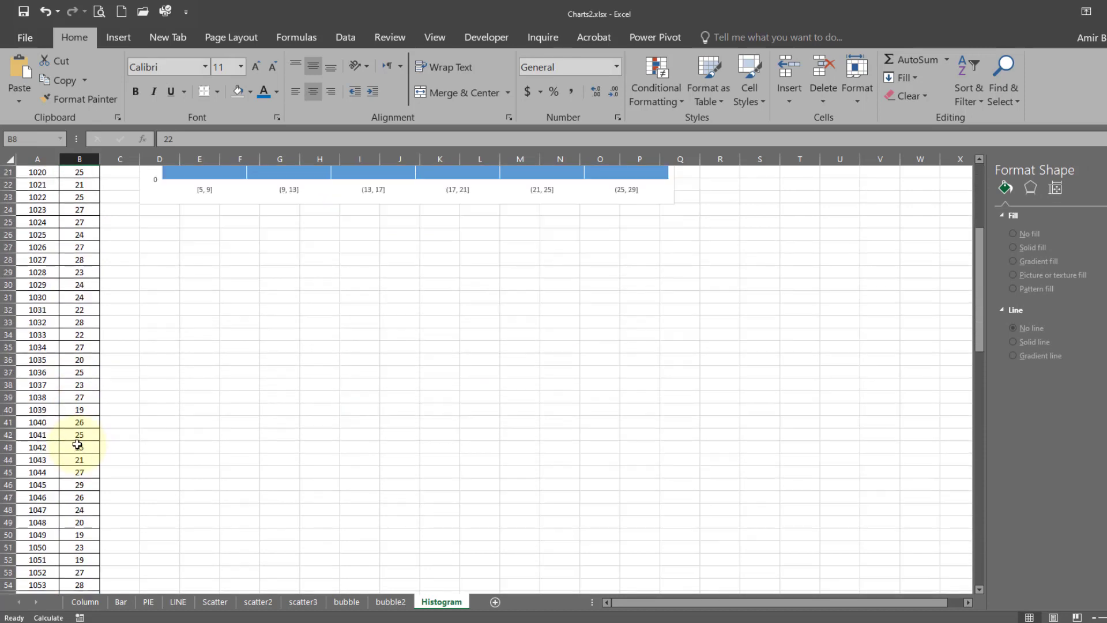
scroll(77, 444, "down", 14)
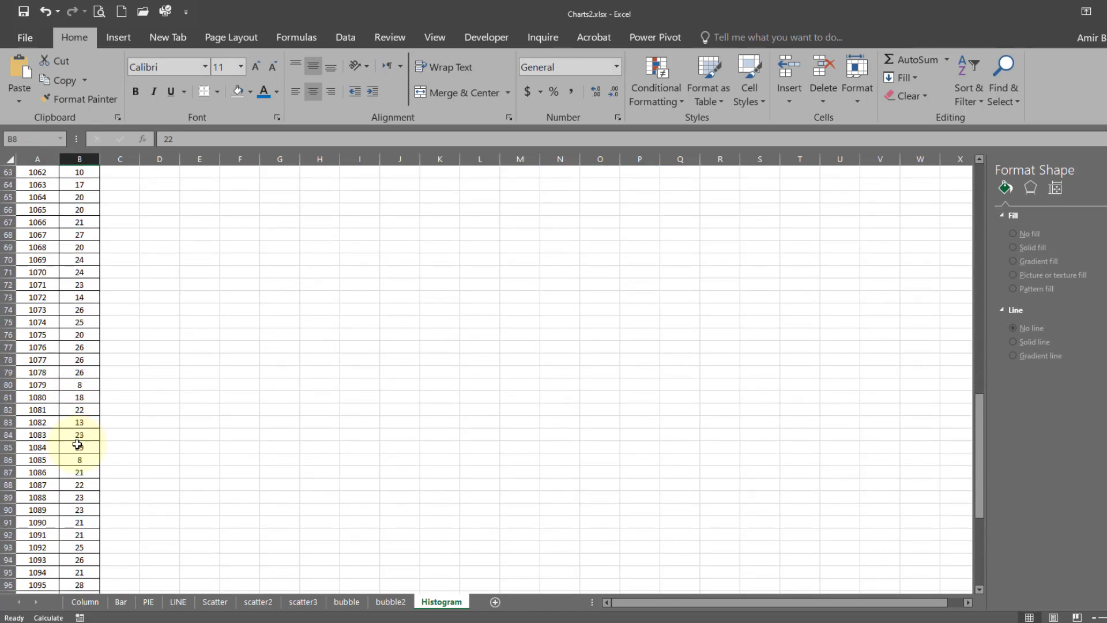
scroll(77, 444, "down", 8)
scroll(76, 444, "up", 11)
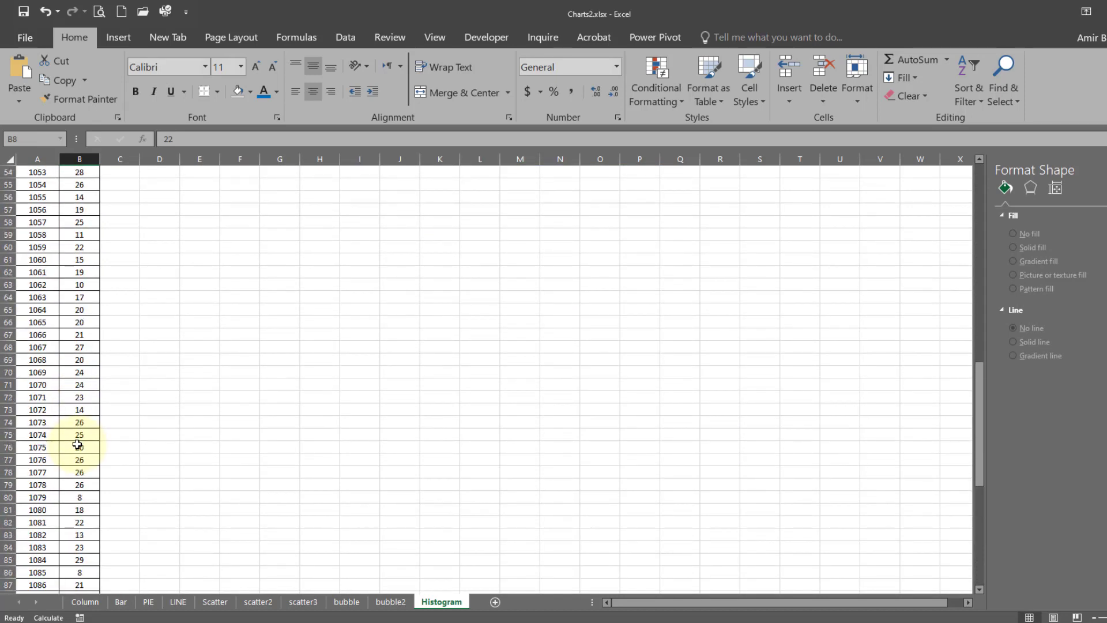
scroll(77, 445, "up", 18)
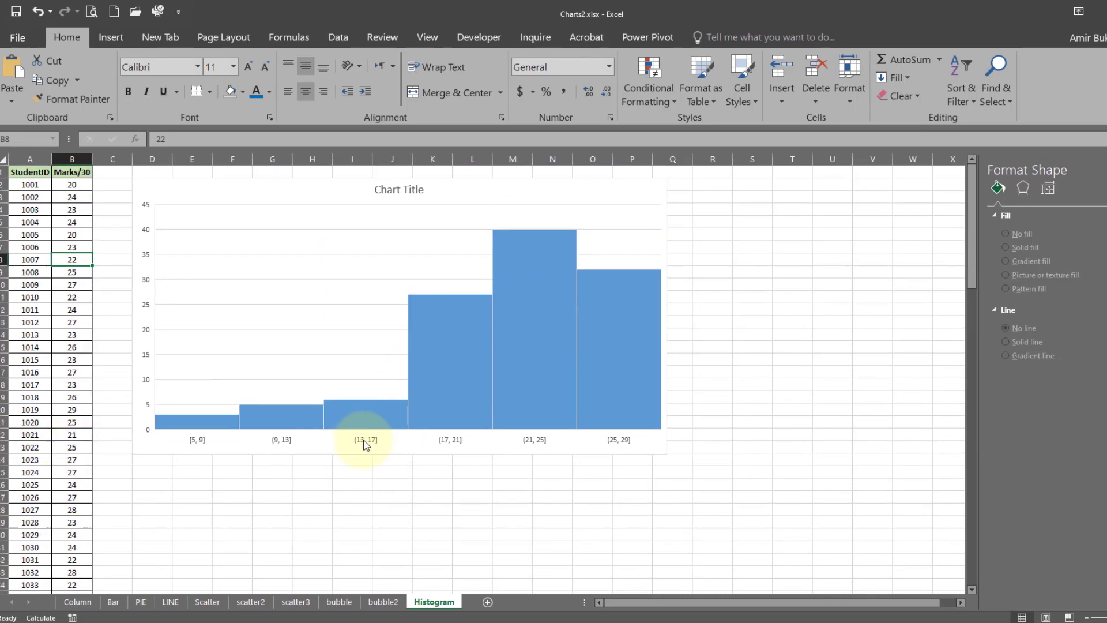
Switch the histogram's horizontal axis back to grouping by bin width, and set the width to 5.
left_click(372, 442)
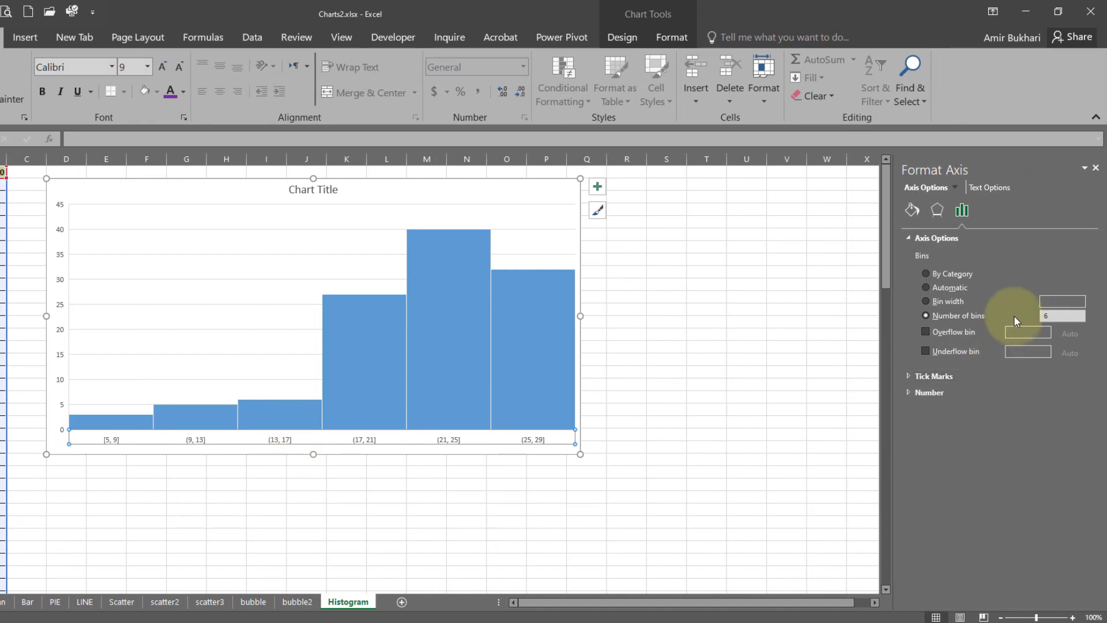
left_click(926, 301)
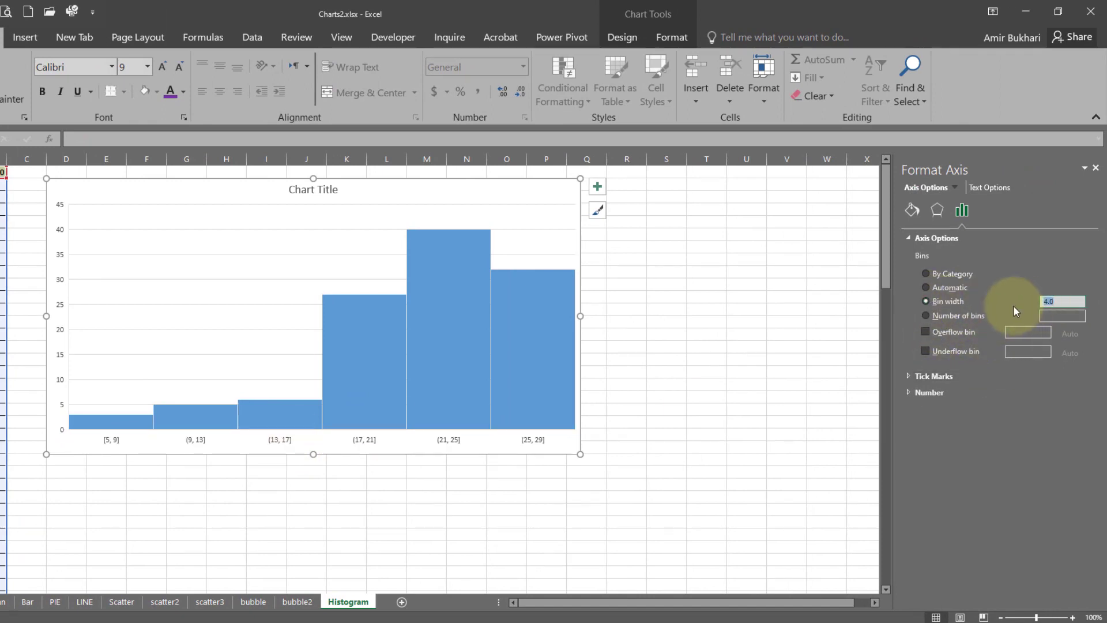
type("5")
key("Return")
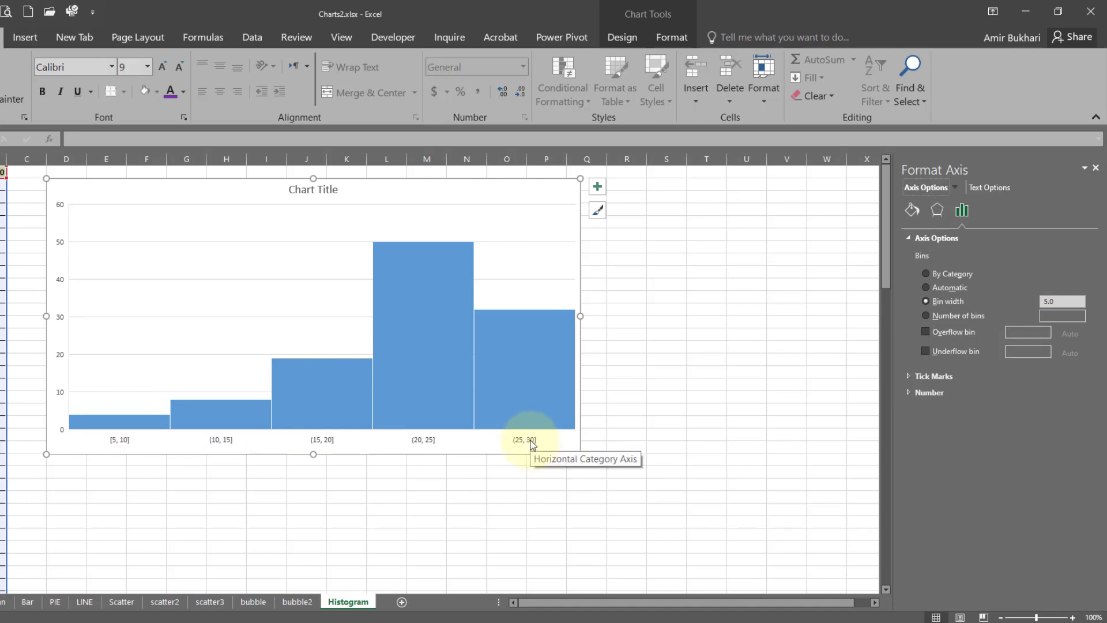
Switch the histogram's horizontal axis to a fixed number of 5 bins.
left_click(94, 433)
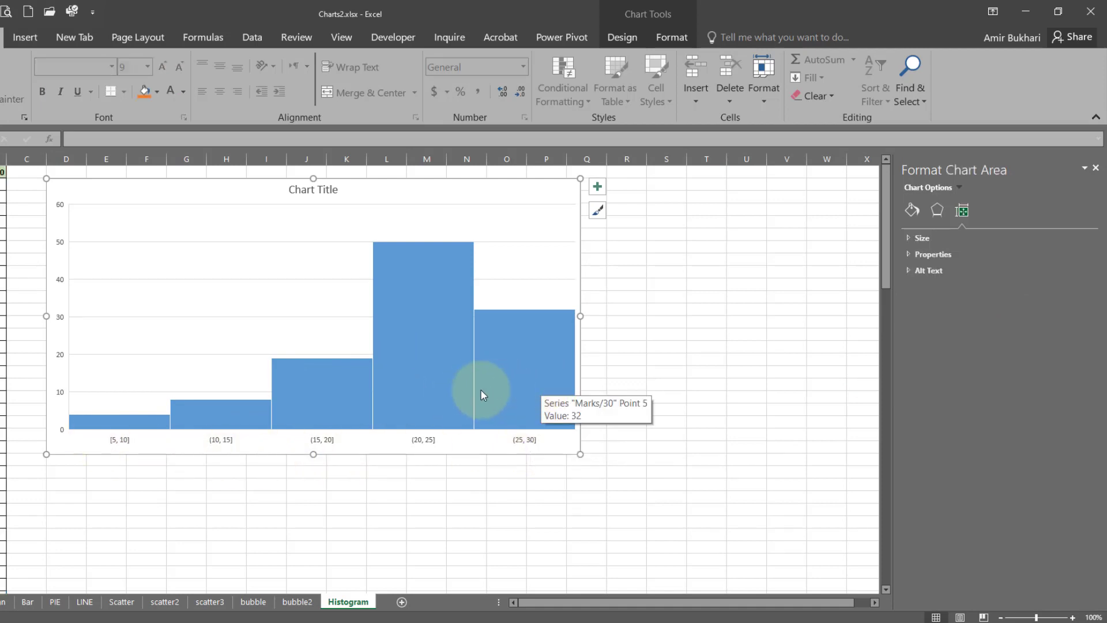
key("ctrl+z")
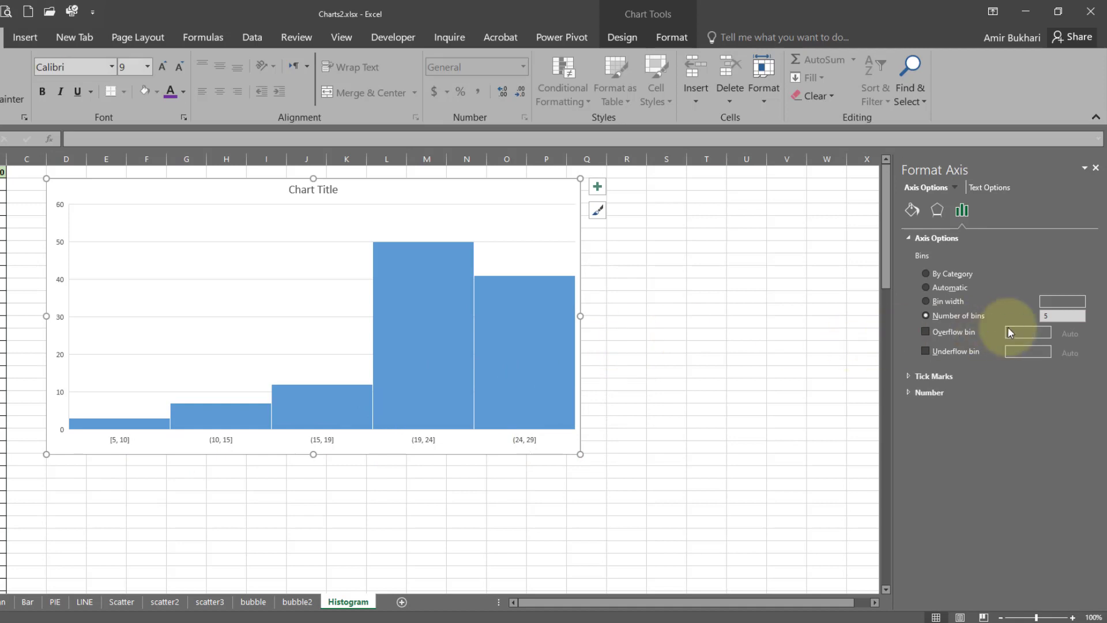
double_click(1059, 313)
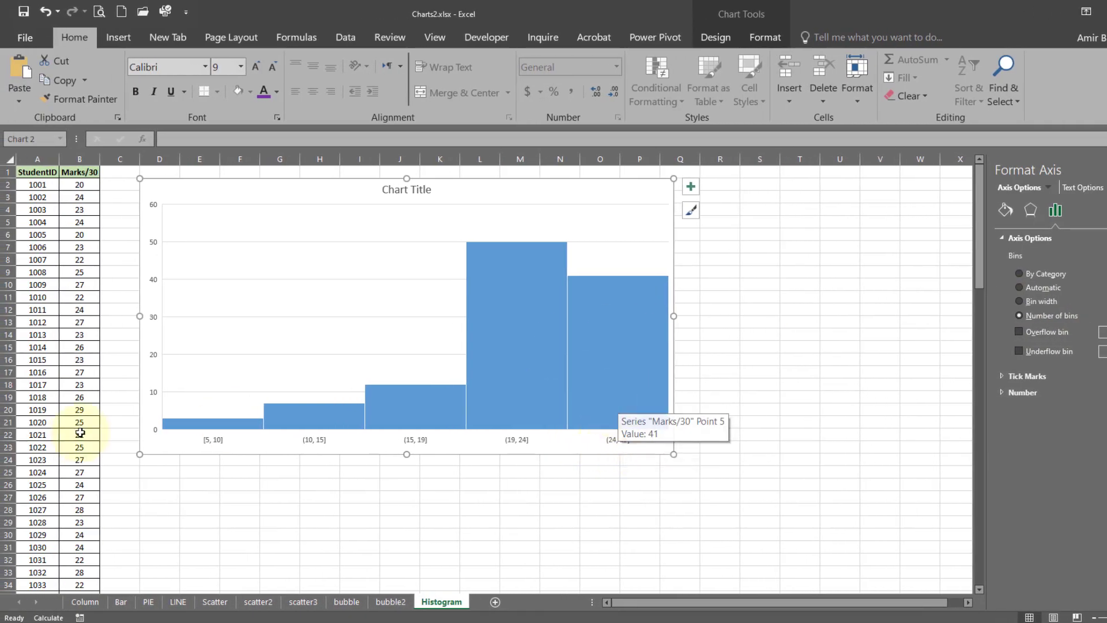
Change the marks in cells B24 and B47 to 30.
left_click(80, 461)
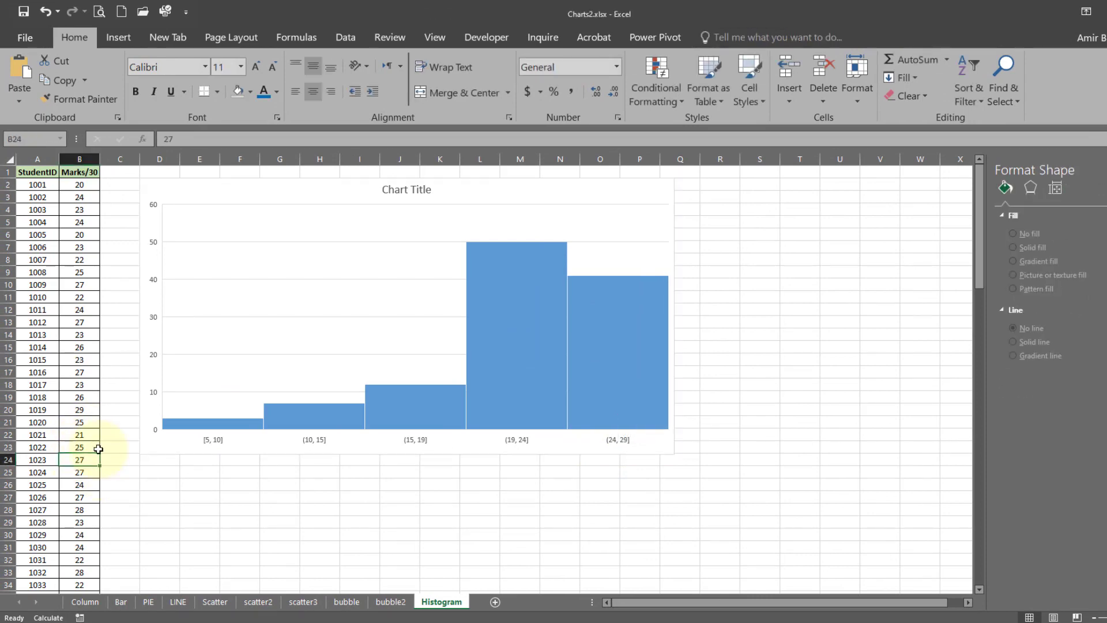
type("30")
left_click(75, 486)
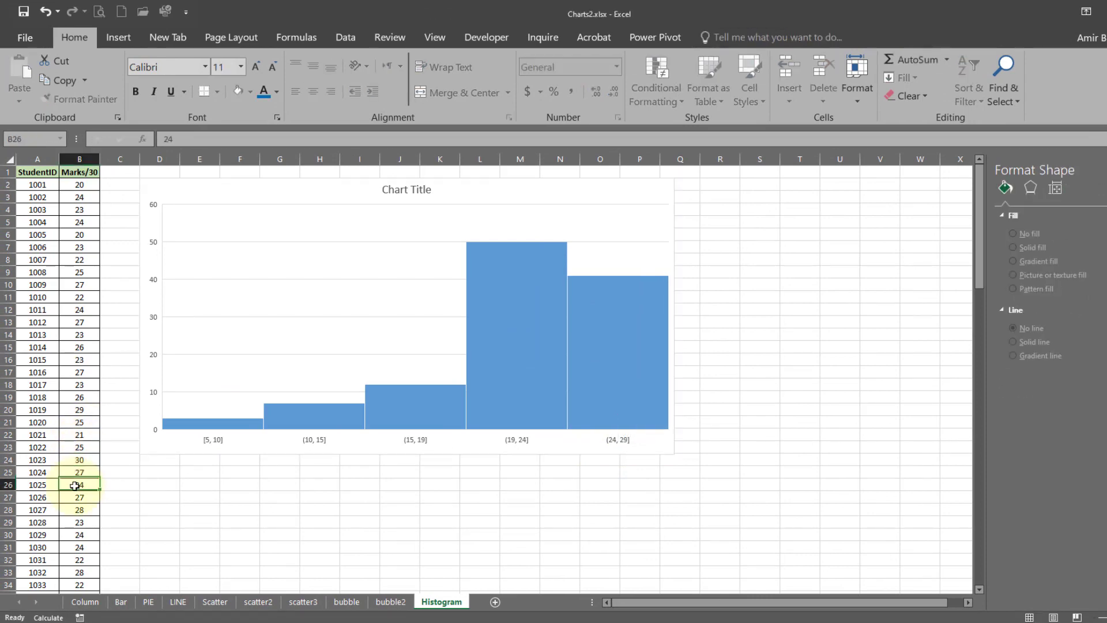
scroll(84, 522, "down", 5)
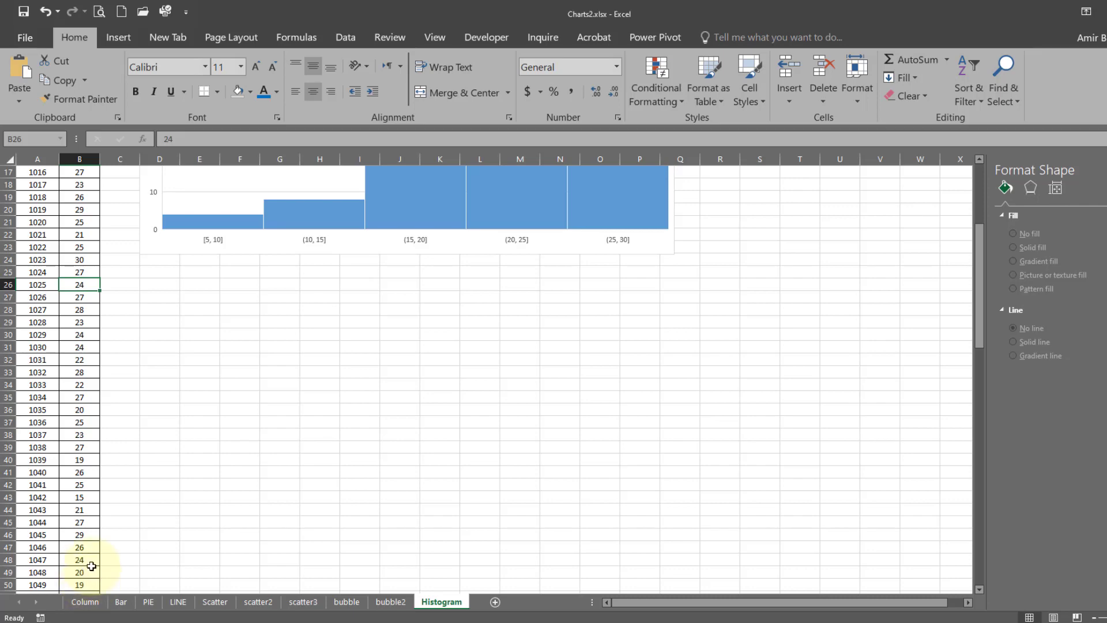
left_click(89, 548)
type("30")
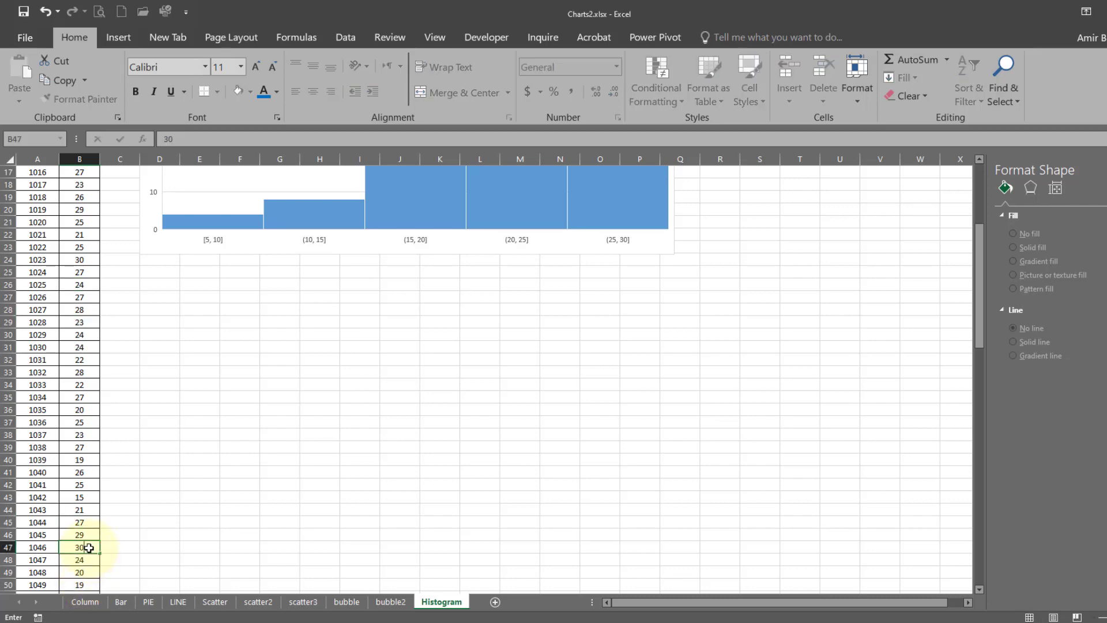
key("Return")
scroll(513, 453, "up", 5)
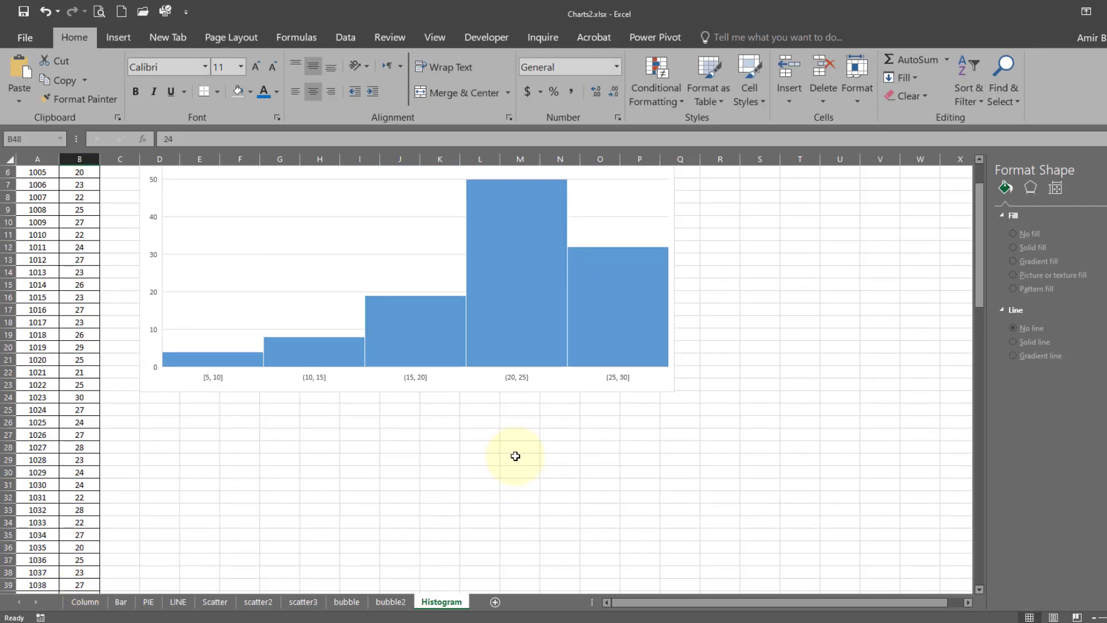
Group the histogram's horizontal axis by a bin width of 5 instead of a number of bins.
left_click(250, 439)
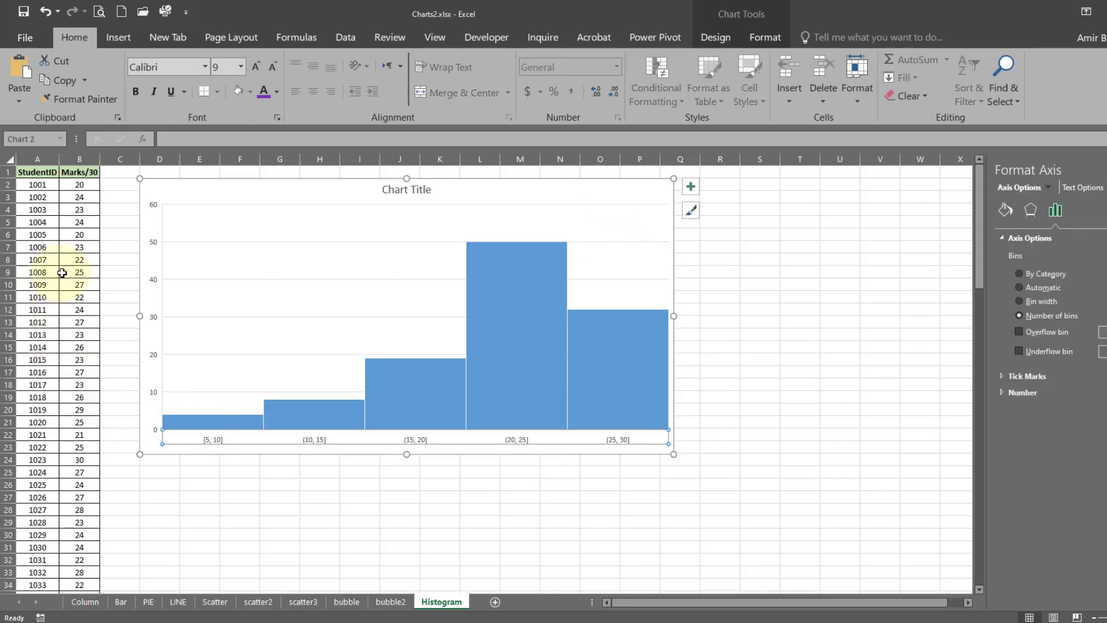
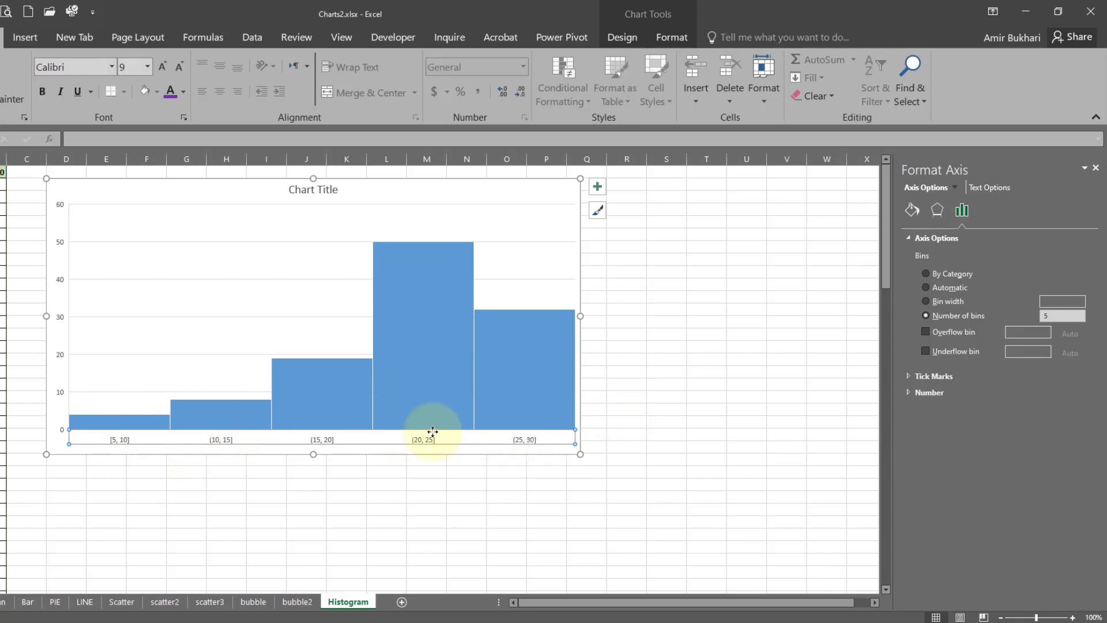
left_click(955, 301)
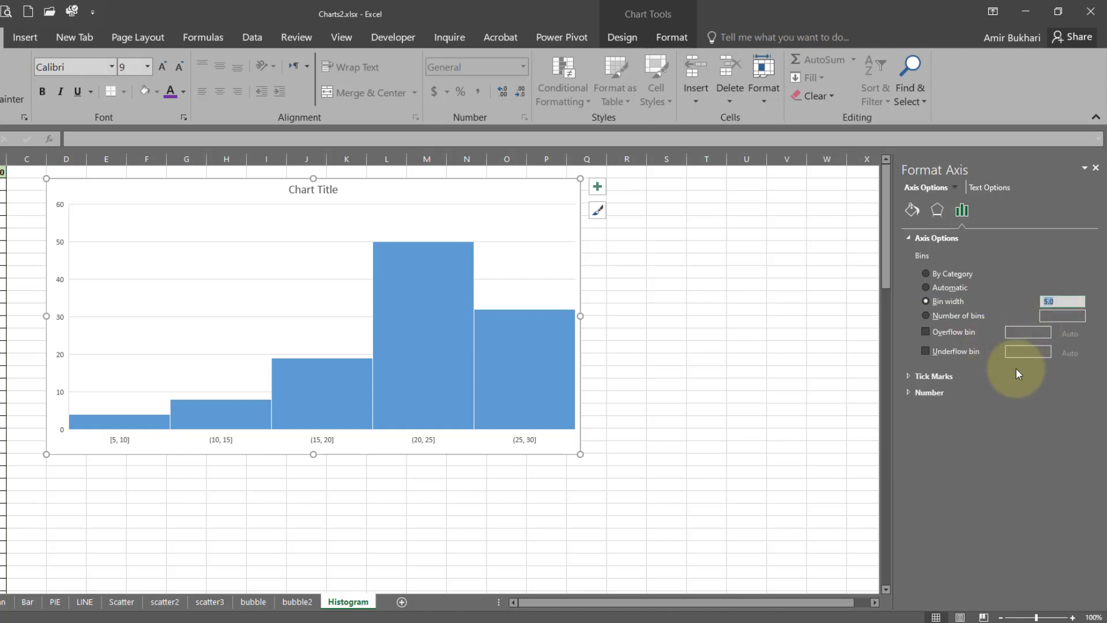
left_click(1007, 392)
left_click(448, 400)
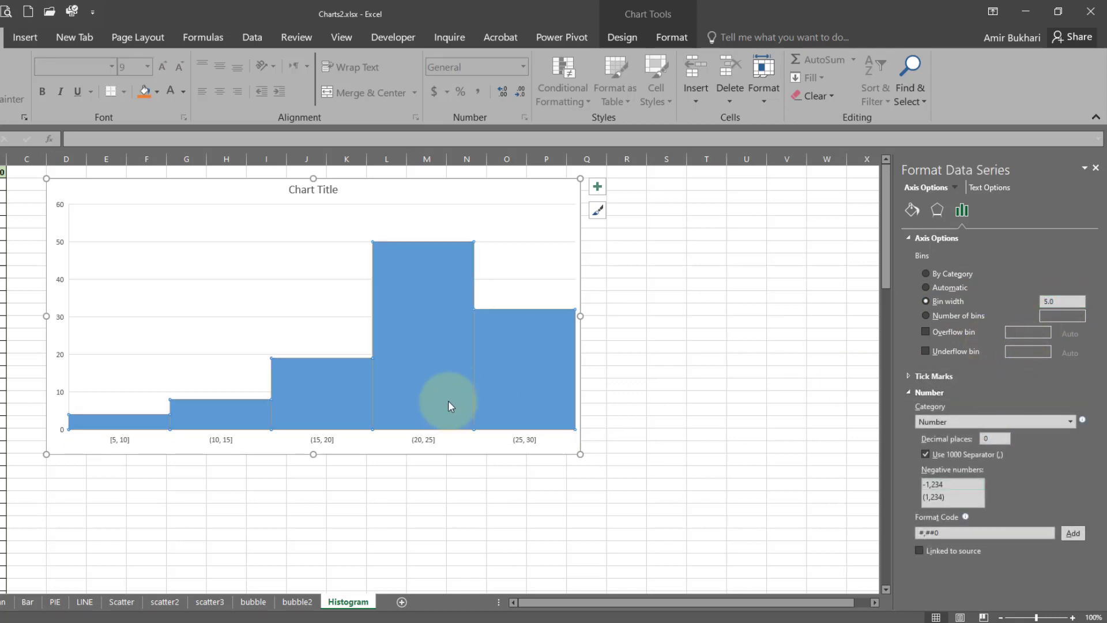
Set the number format category of the histogram's horizontal axis to General.
left_click(416, 440)
right_click(416, 441)
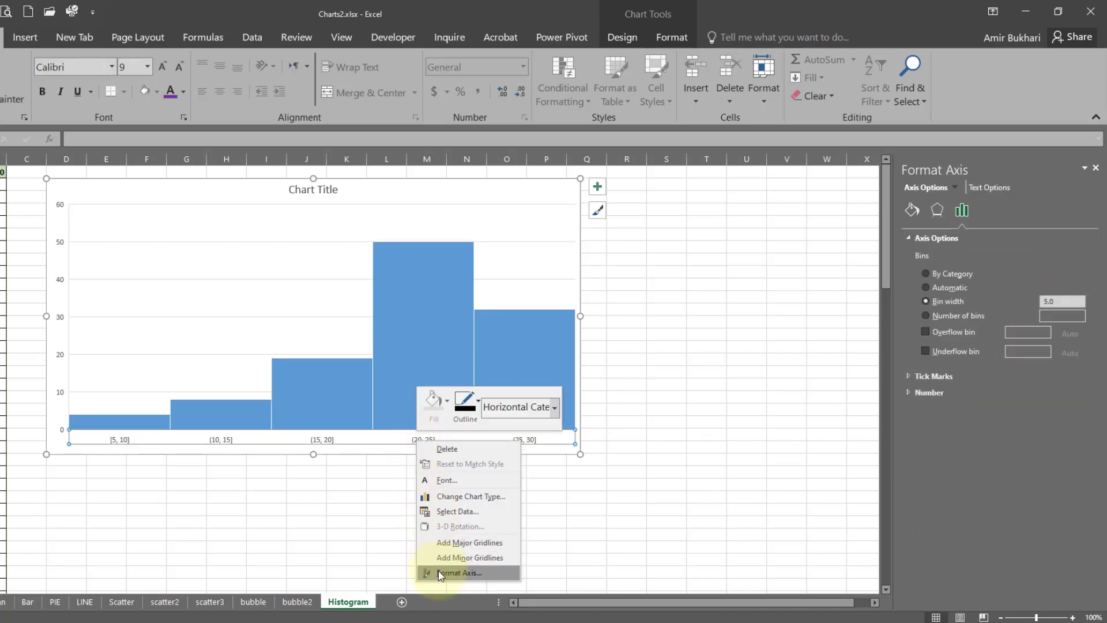
left_click(462, 573)
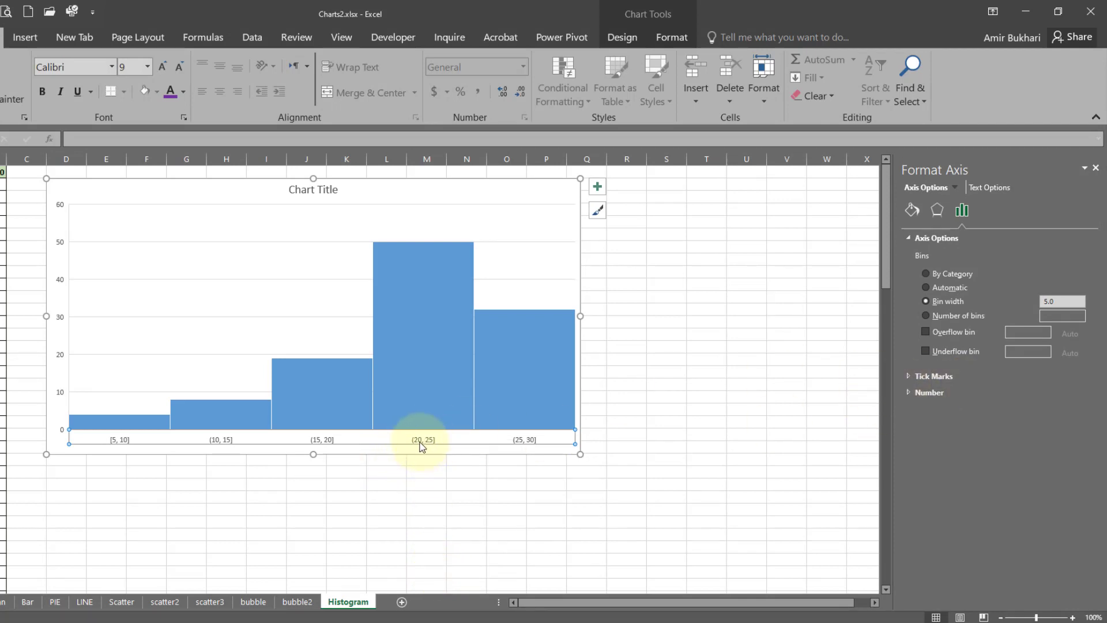
left_click(910, 392)
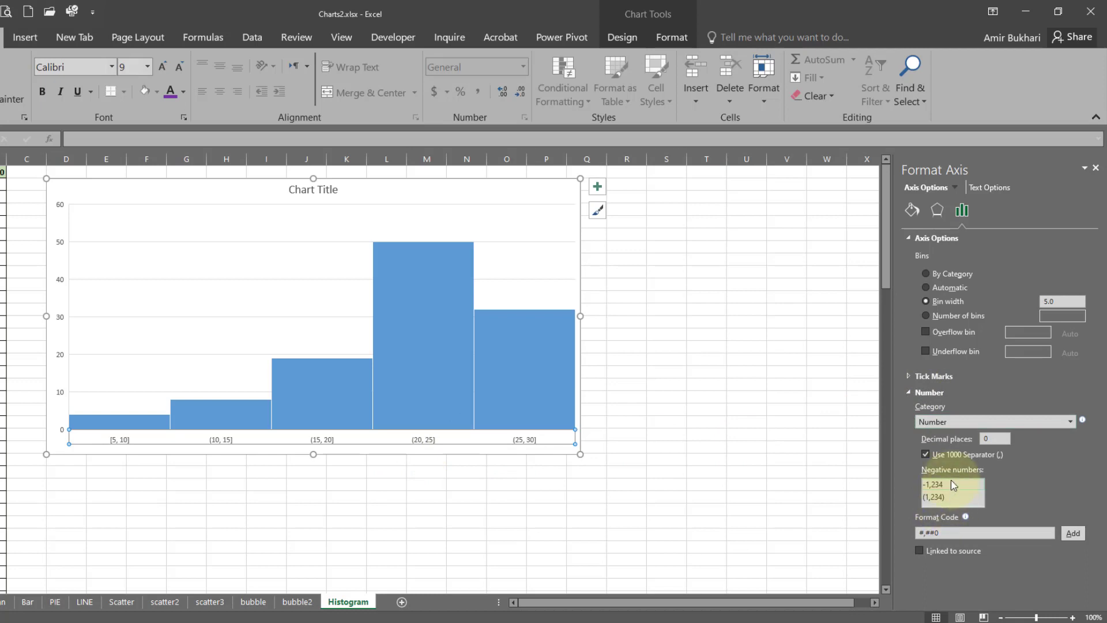
left_click(1071, 421)
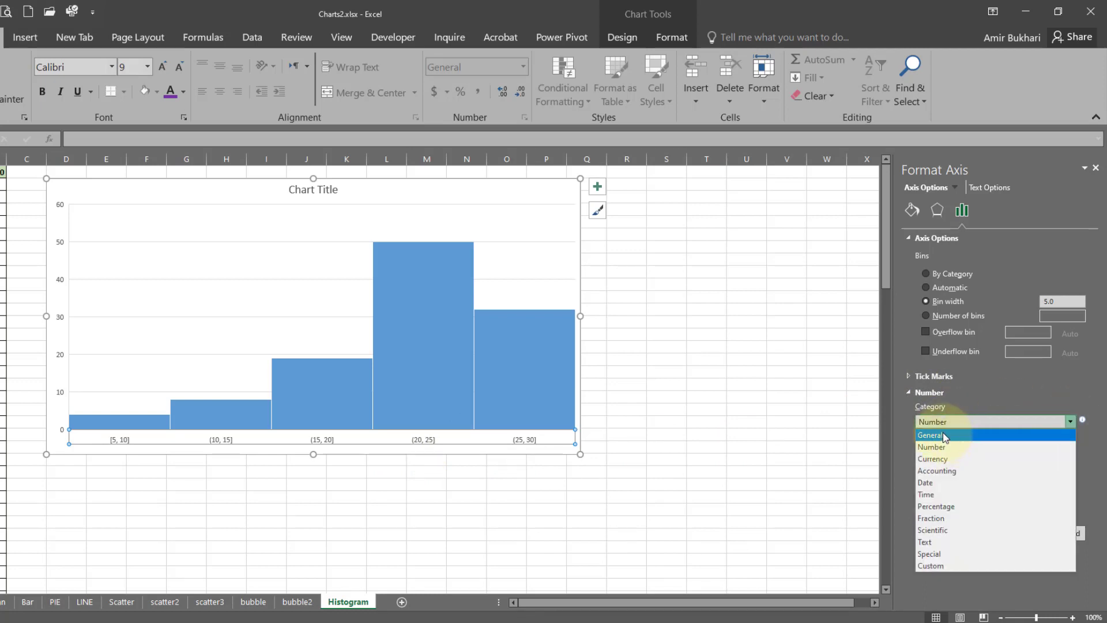
left_click(944, 436)
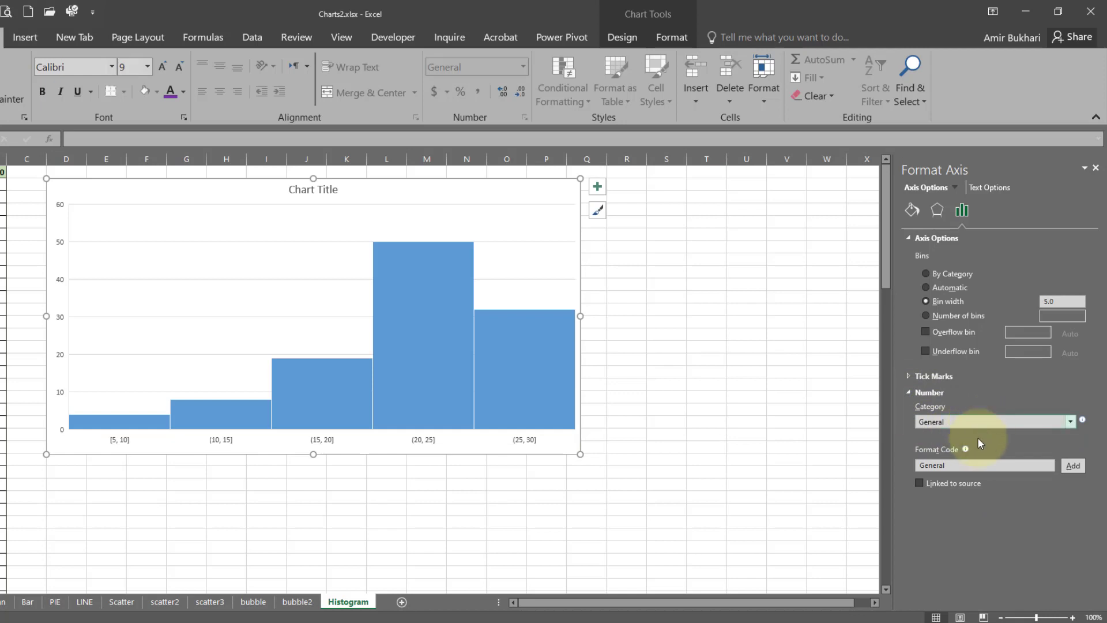
left_click(960, 376)
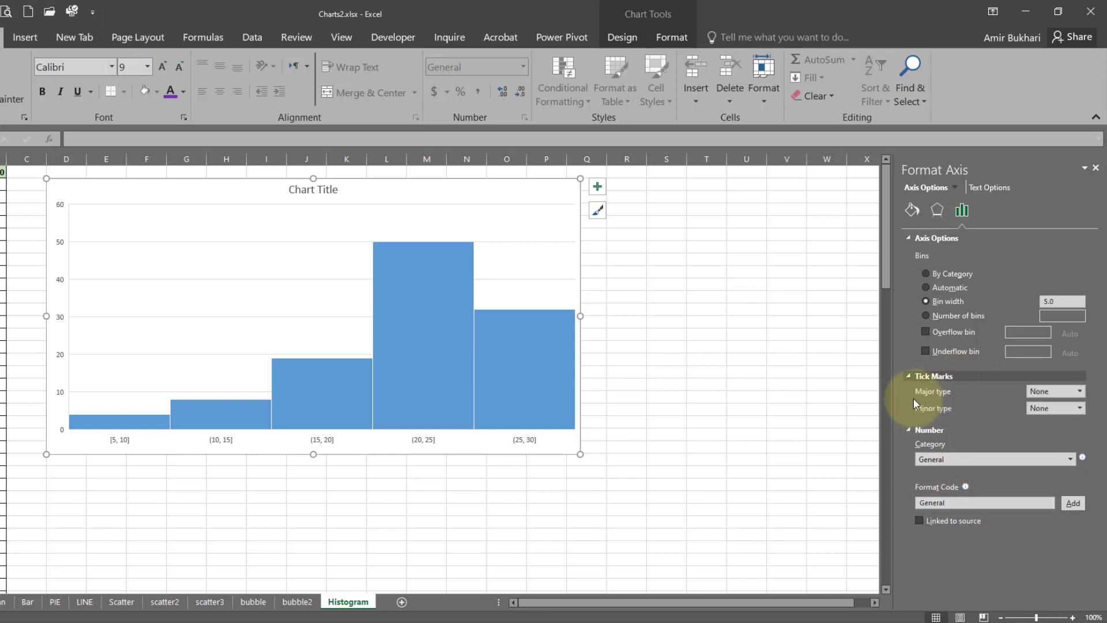
Reselect the histogram's horizontal axis and reopen its formatting options.
left_click(630, 428)
left_click(523, 440)
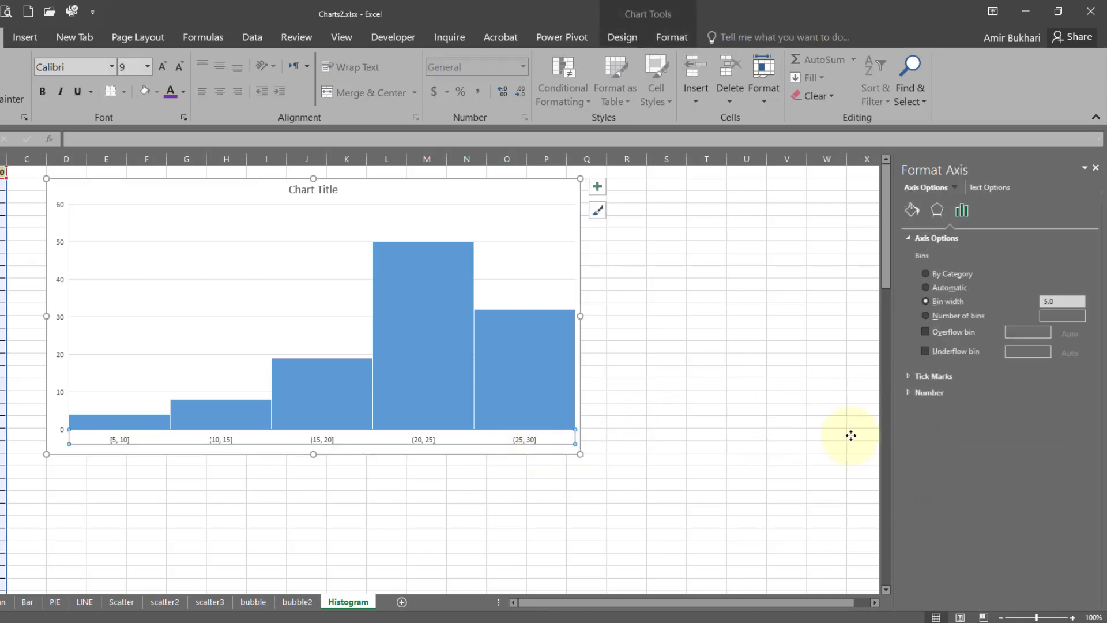
right_click(495, 442)
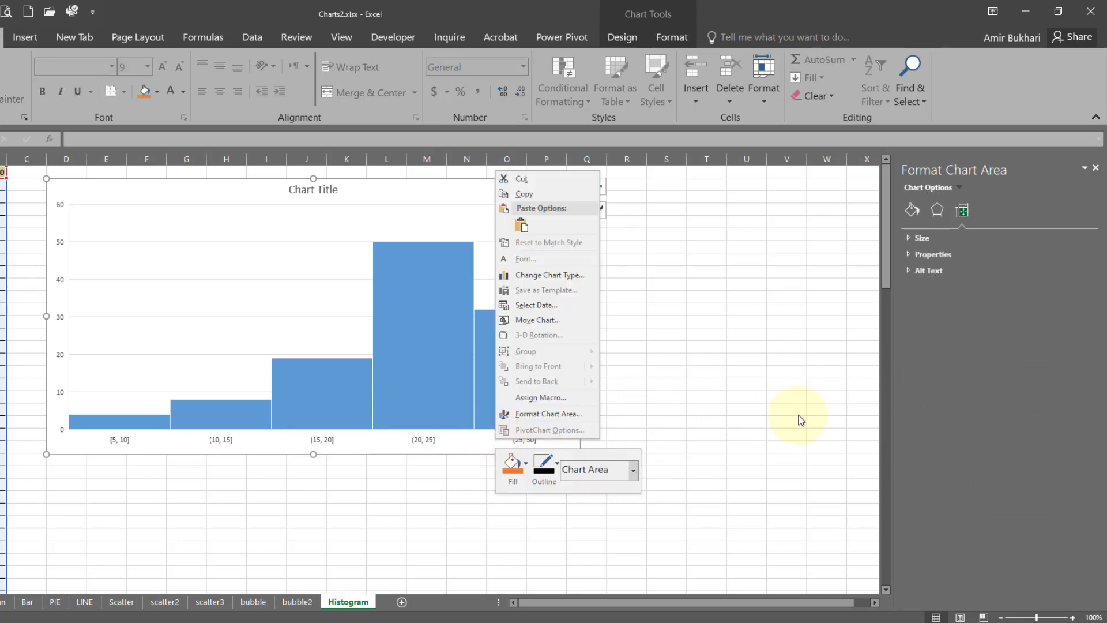
left_click(433, 438)
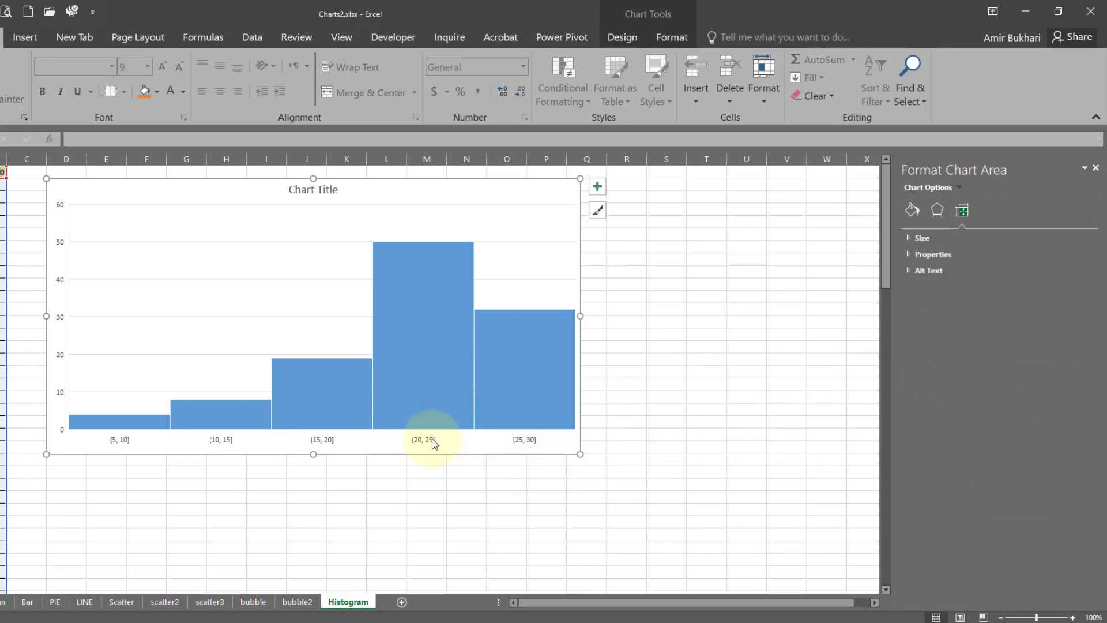
left_click(434, 441)
right_click(421, 438)
left_click(444, 573)
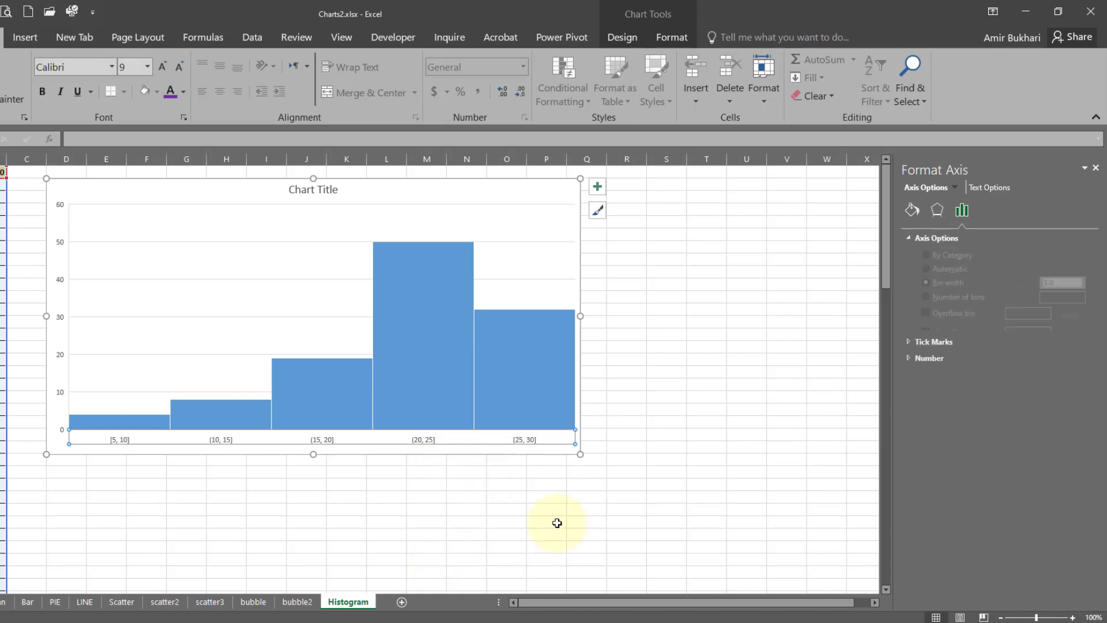
Try the Number format category on the labels of the histogram's horizontal axis.
left_click(912, 375)
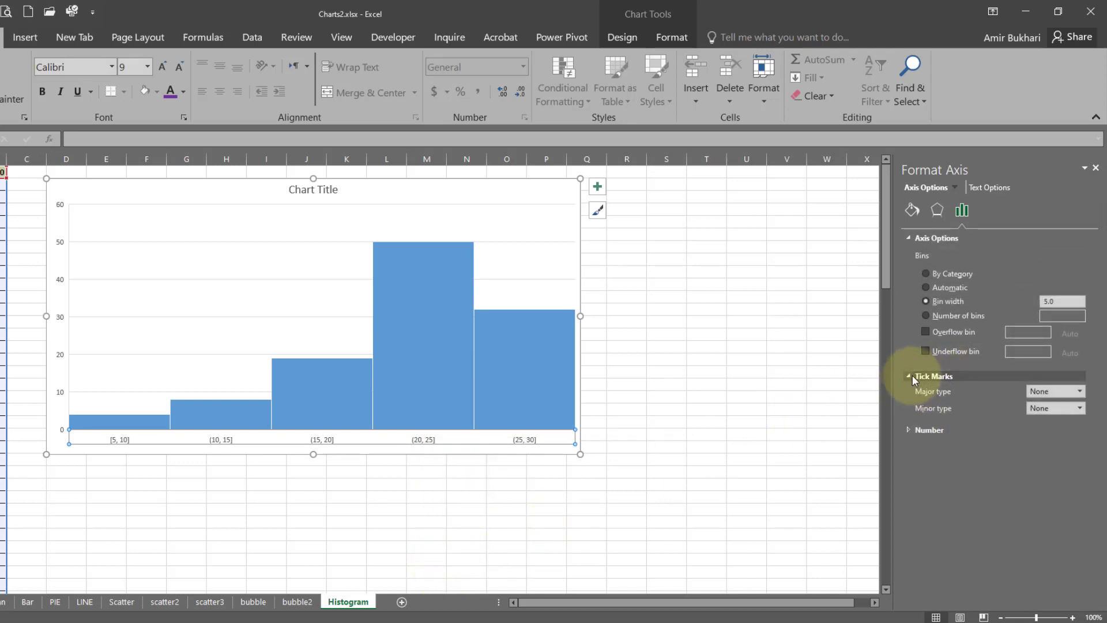
left_click(909, 429)
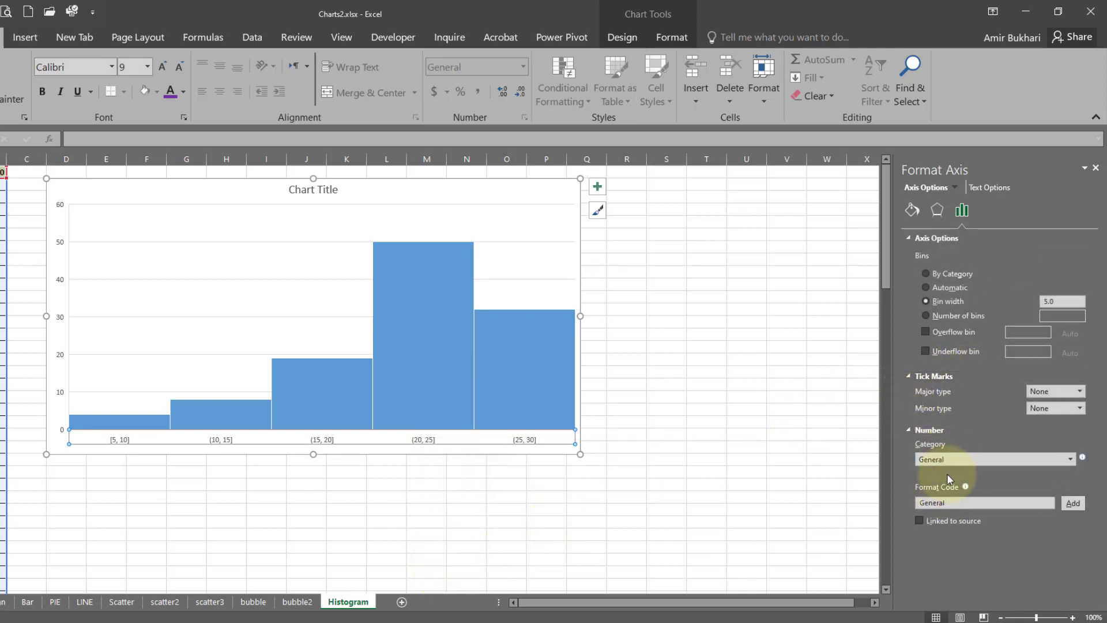
left_click(1071, 458)
left_click(936, 483)
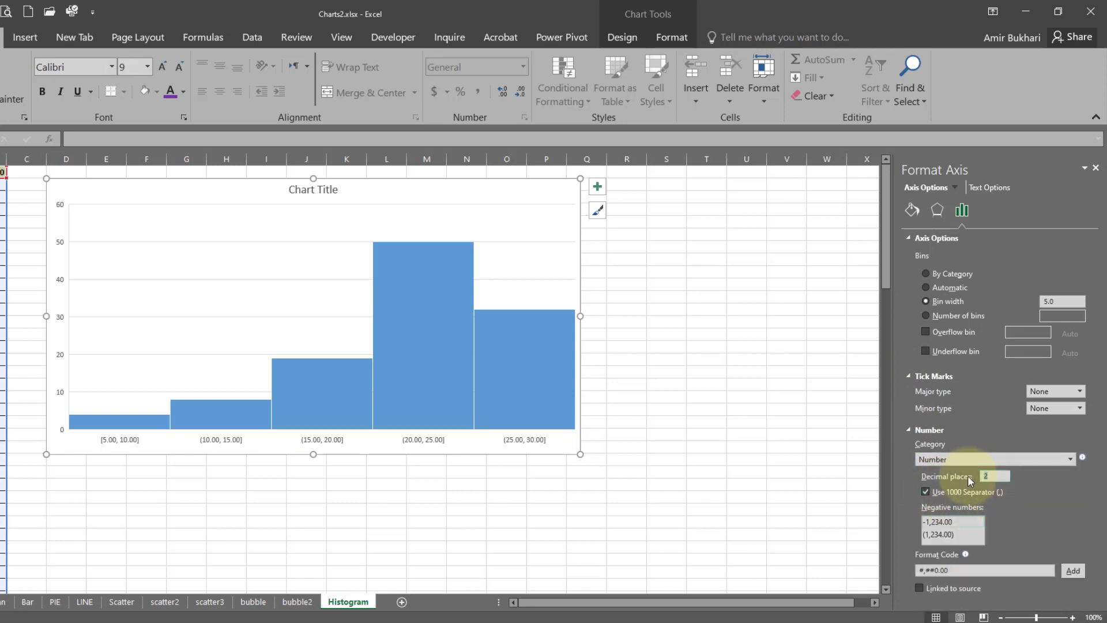
left_click(985, 429)
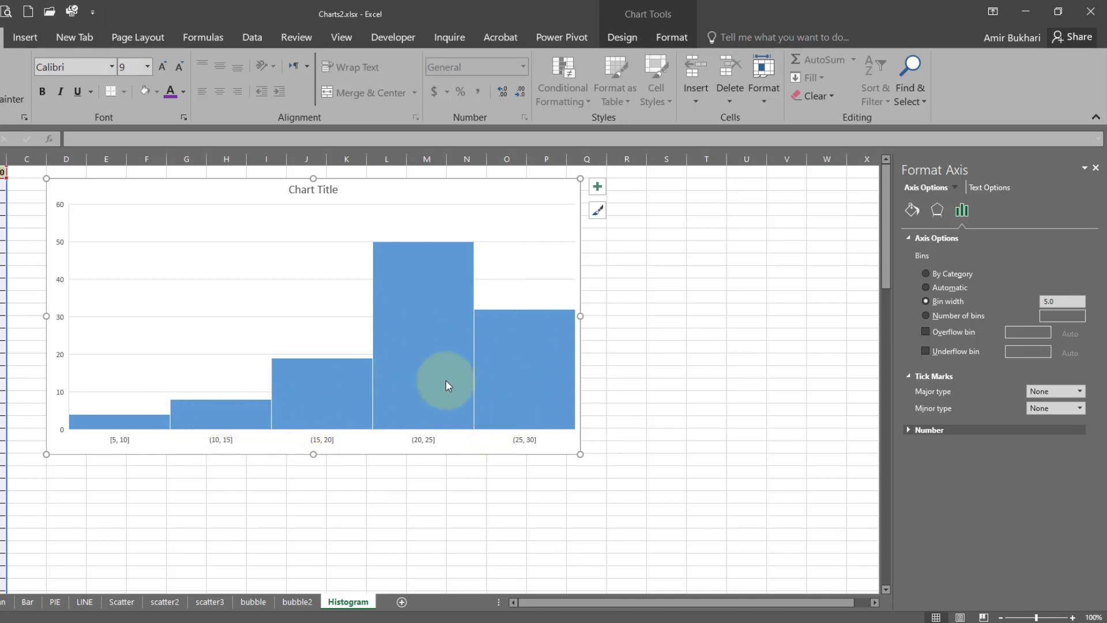
Set the gap width of the histogram's data series to 26%.
right_click(428, 353)
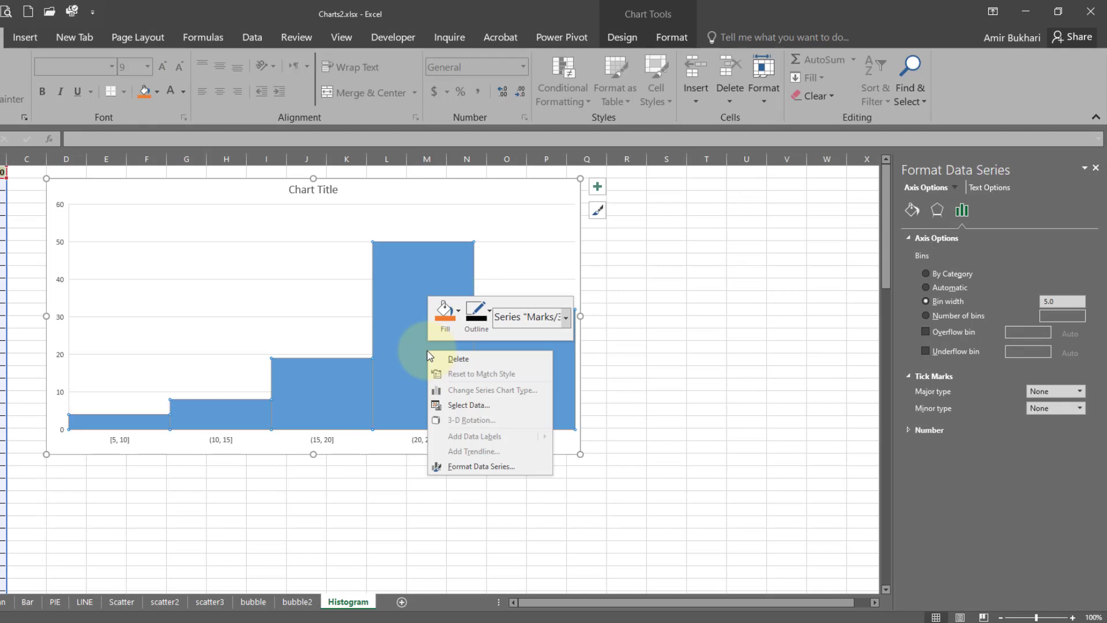
left_click(466, 467)
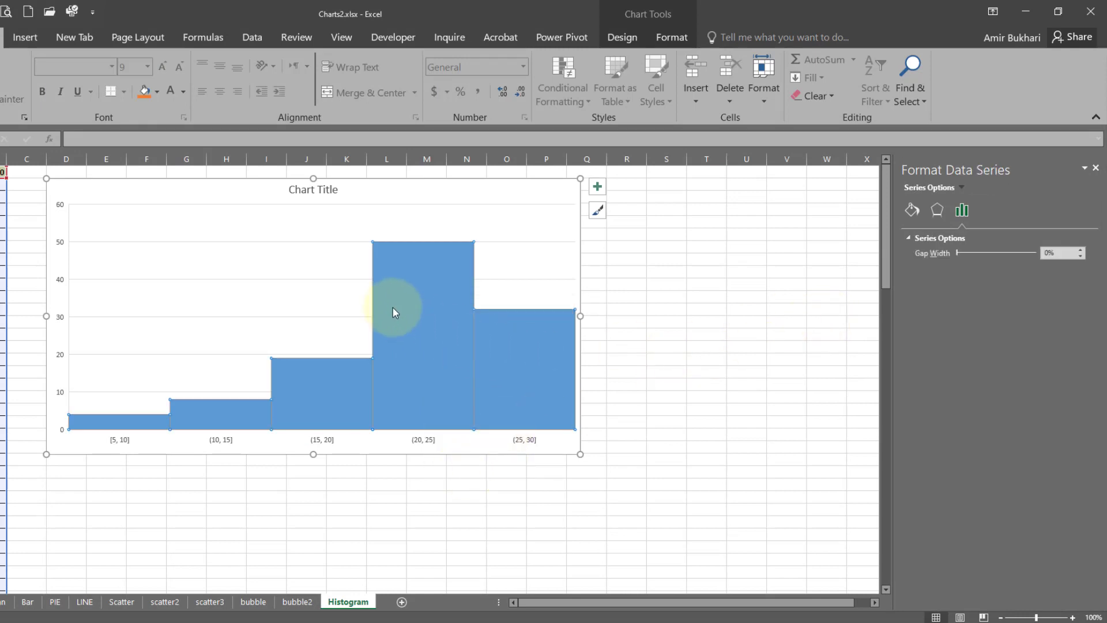
right_click(402, 285)
left_click(446, 401)
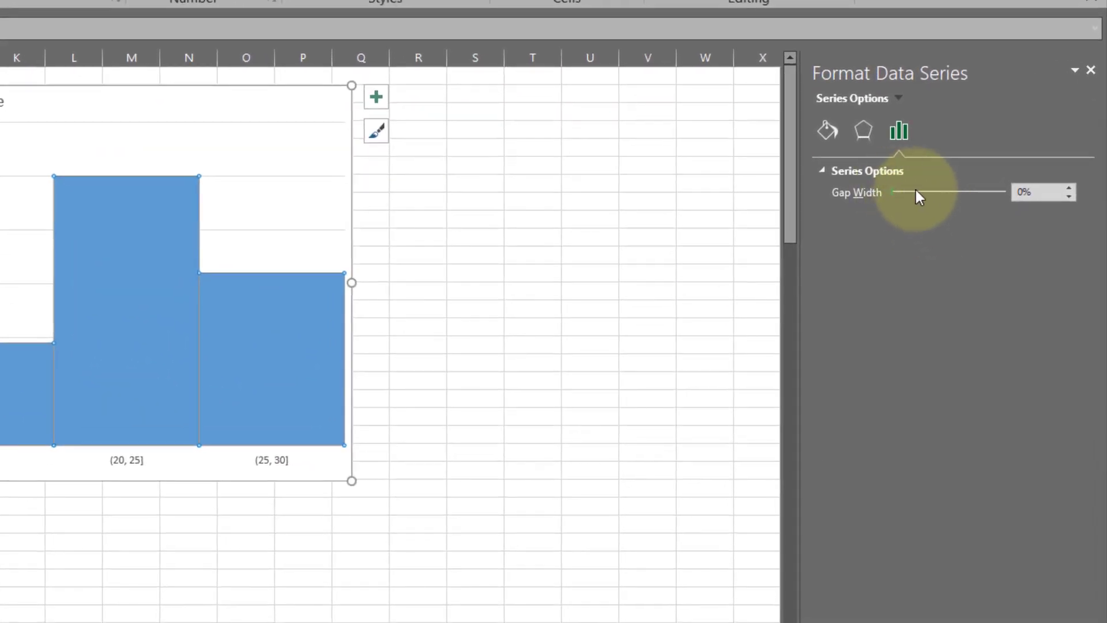
left_click(1070, 189)
left_click(1070, 189)
left_click(1070, 188)
left_click(1069, 189)
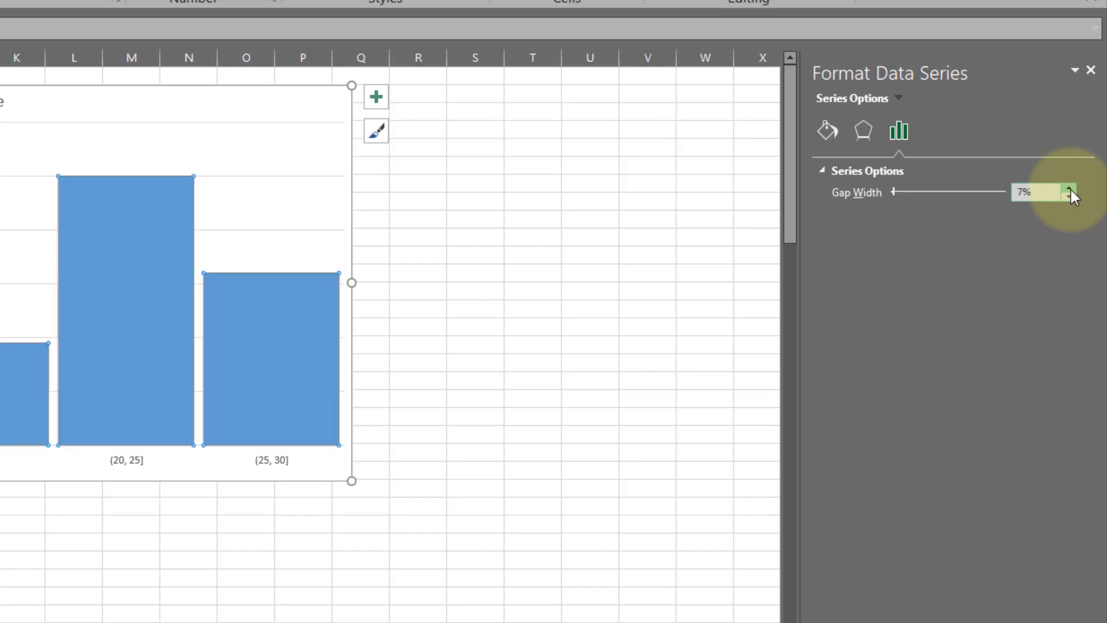
left_click(1070, 188)
left_click(1070, 189)
left_click(1070, 189)
left_click(1070, 189)
left_click(1070, 188)
left_click(1070, 188)
left_click(1070, 189)
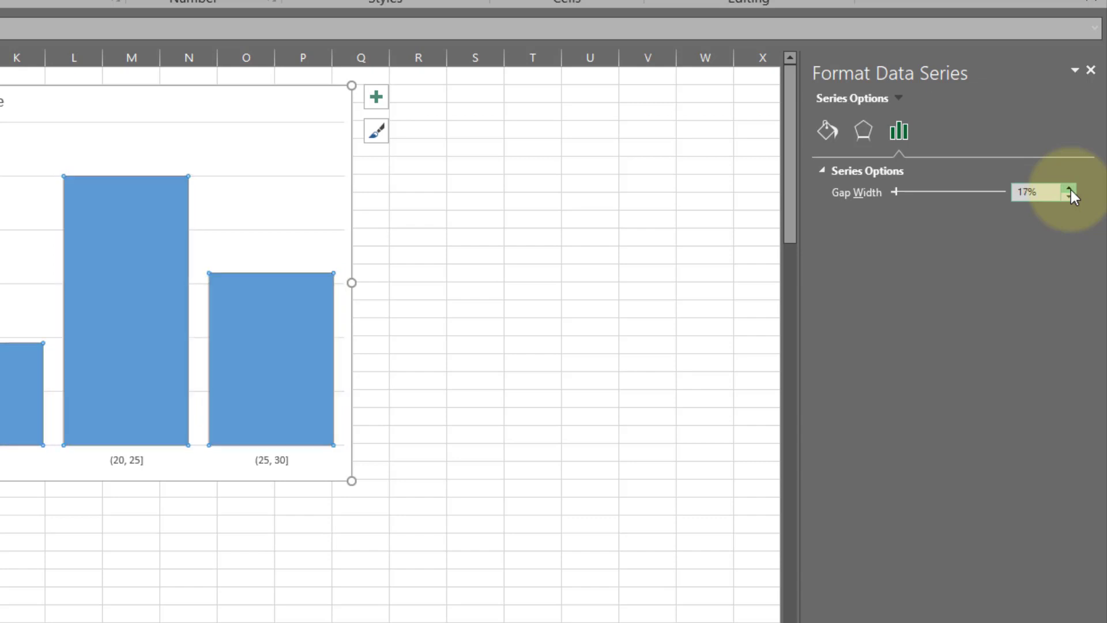
left_click(1070, 188)
left_click(1069, 189)
left_click(1070, 188)
left_click(1069, 189)
left_click(1070, 189)
left_click(1069, 189)
left_click(1070, 188)
left_click(1070, 189)
left_click(1070, 189)
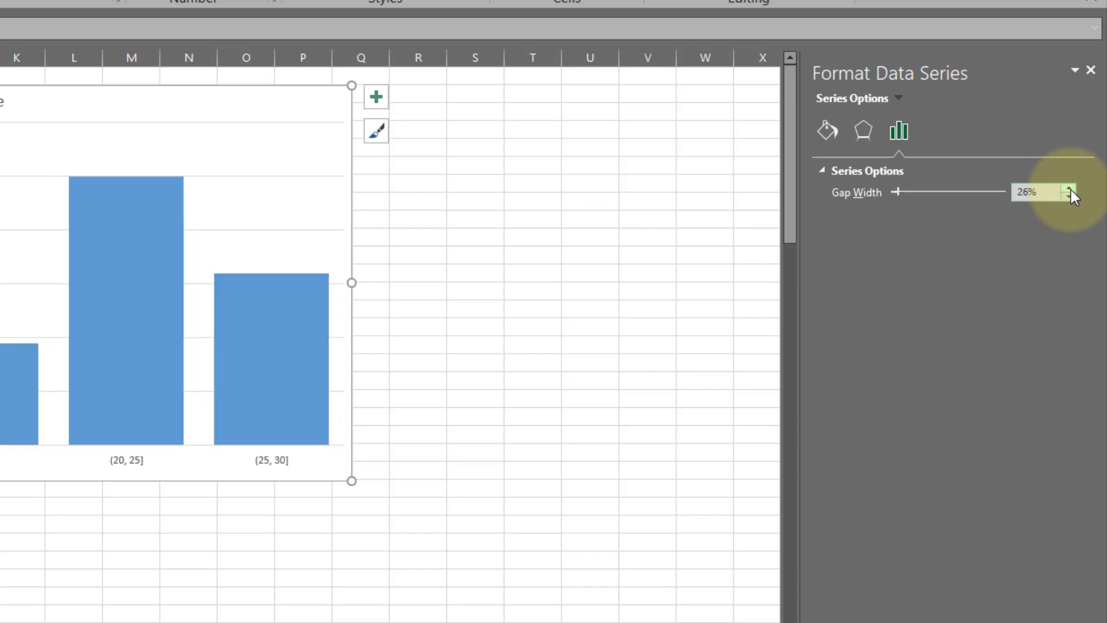
Add primary vertical and primary horizontal axis titles to the histogram.
left_click(254, 129)
left_click(250, 105)
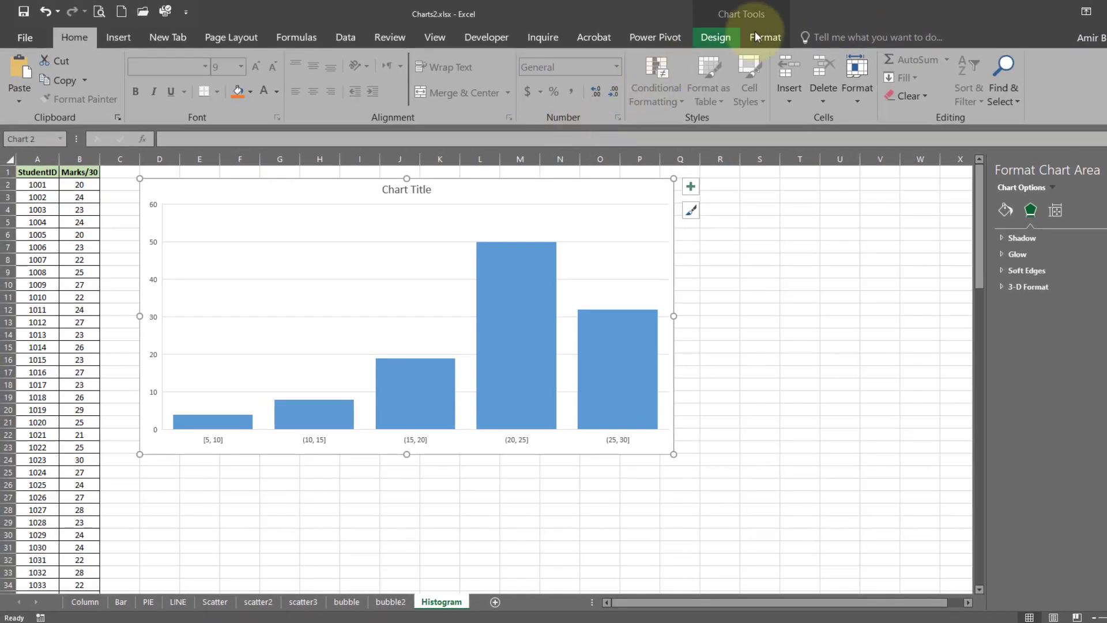
left_click(712, 35)
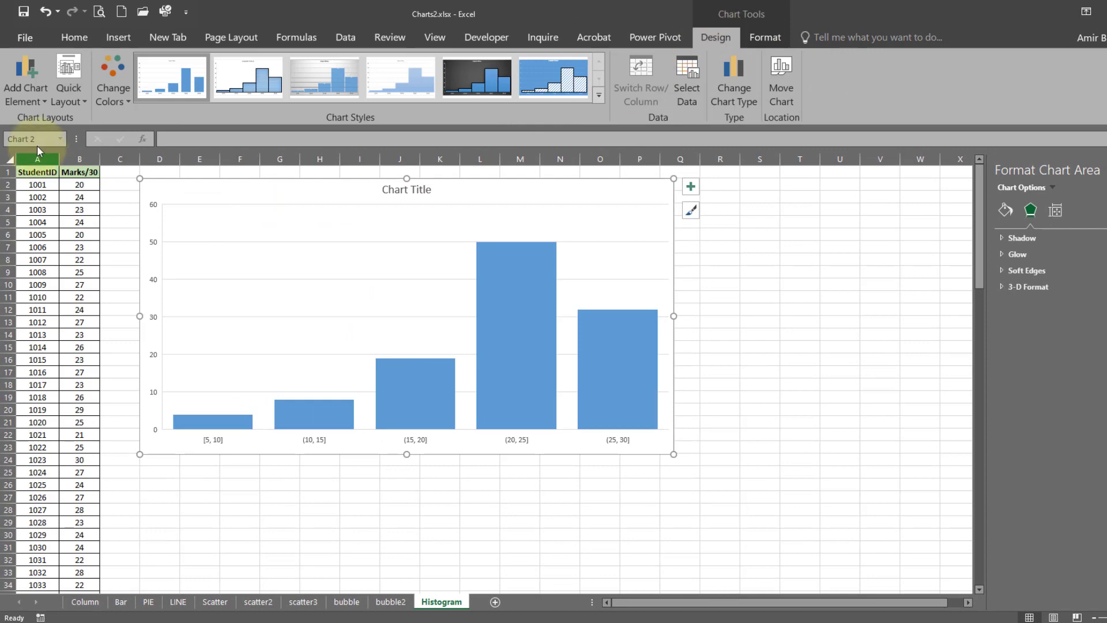
left_click(30, 92)
mouse_move(45, 140)
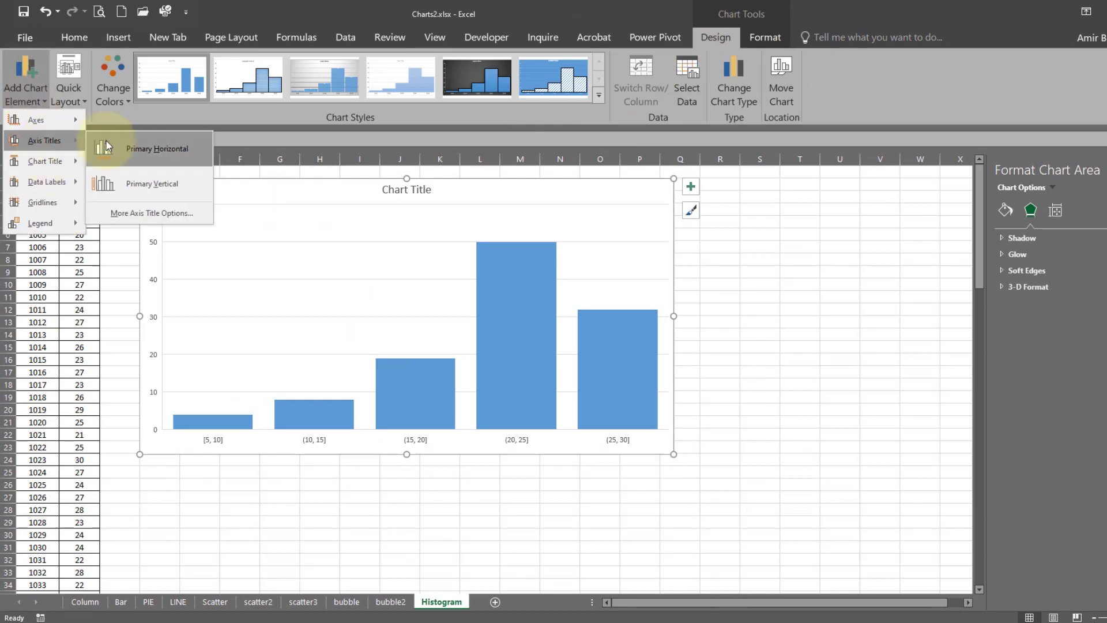
left_click(125, 182)
left_click(24, 95)
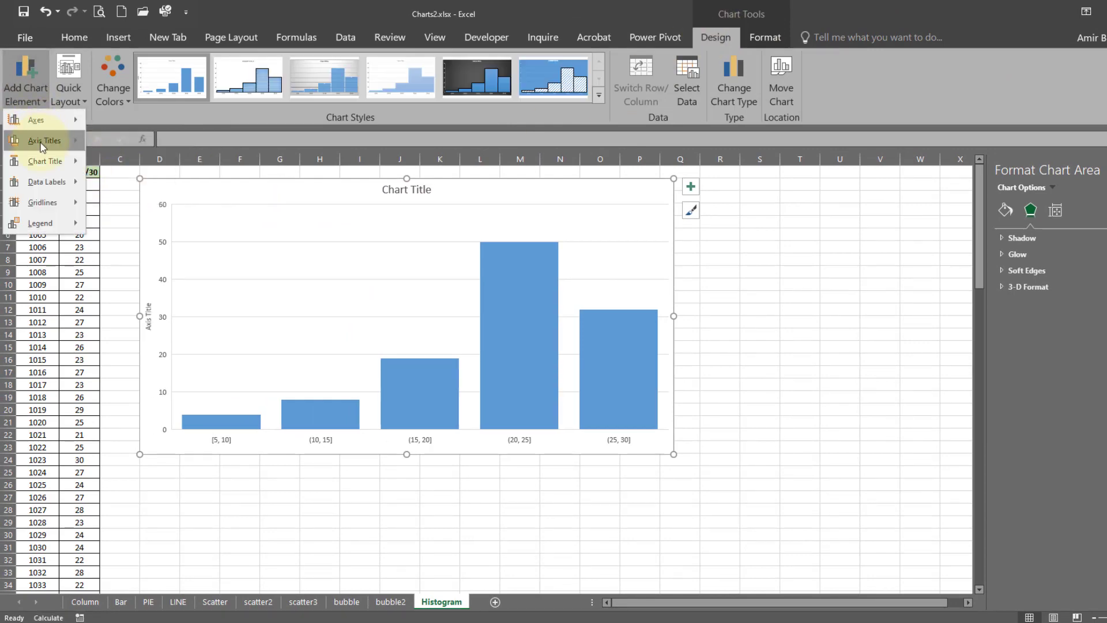
left_click(143, 145)
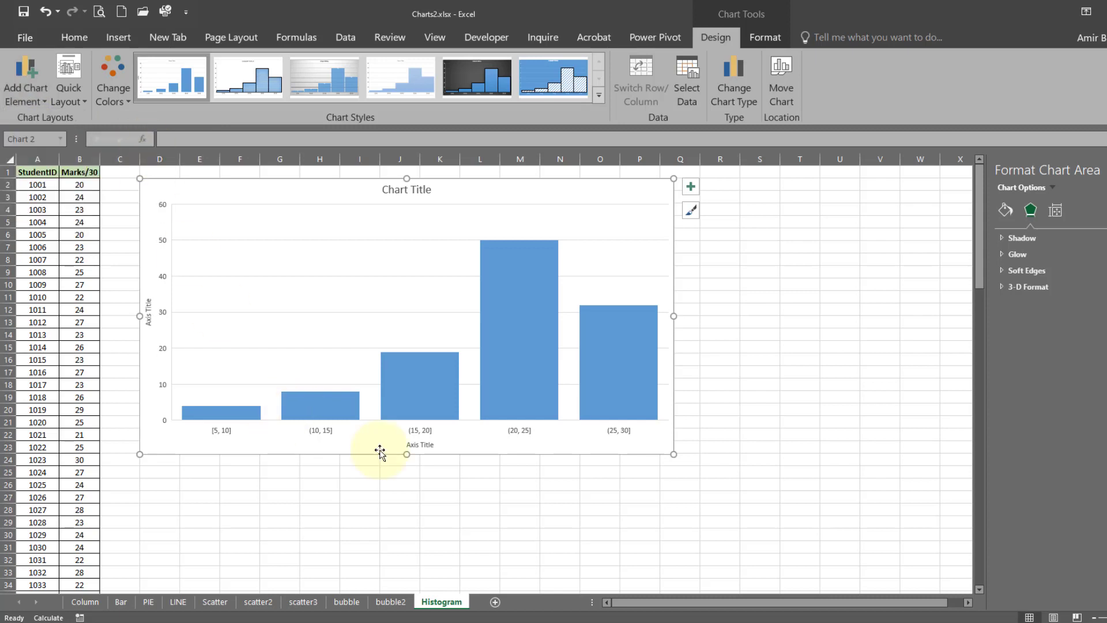
Name the horizontal axis title Marks Range and the vertical axis title Marks.
left_click(420, 446)
left_click(420, 446)
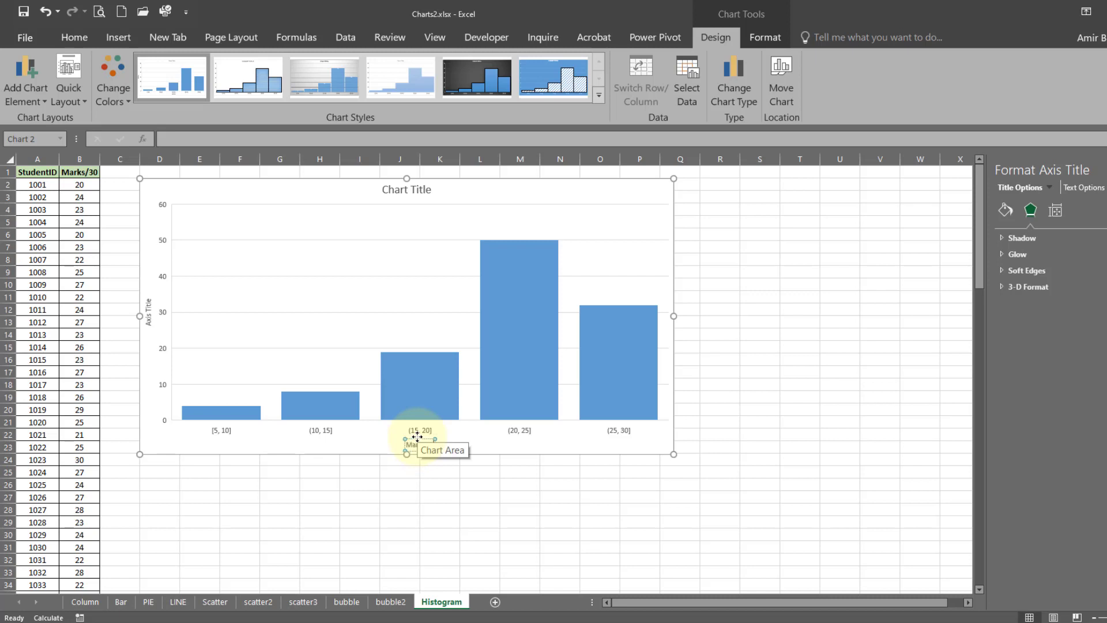
left_click(520, 448)
left_click(151, 320)
left_click(150, 316)
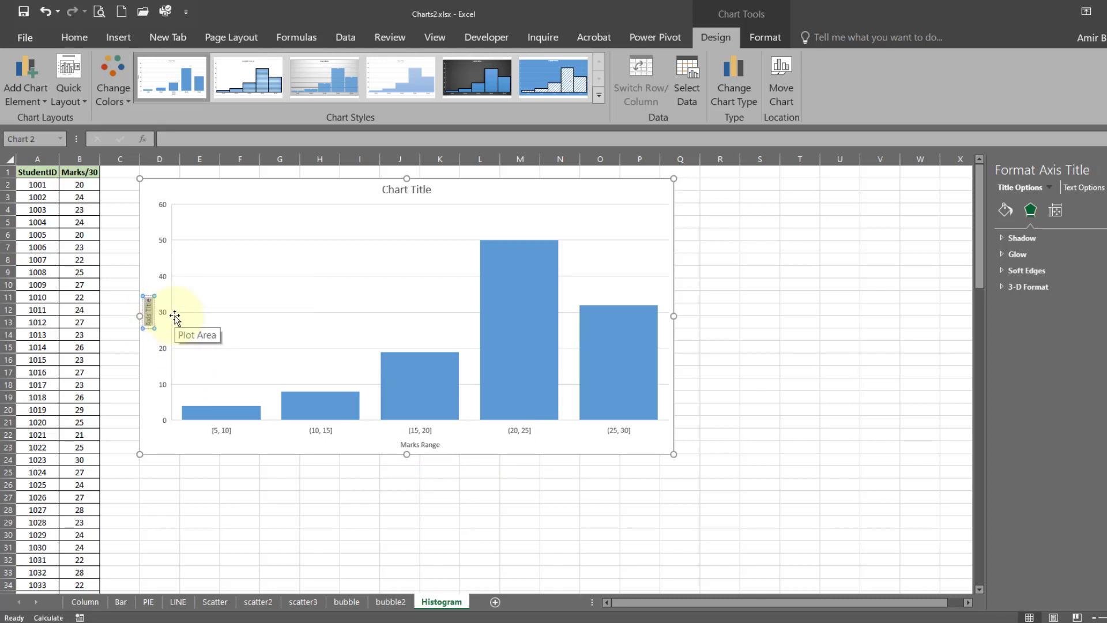
left_click(145, 348)
left_click(144, 310)
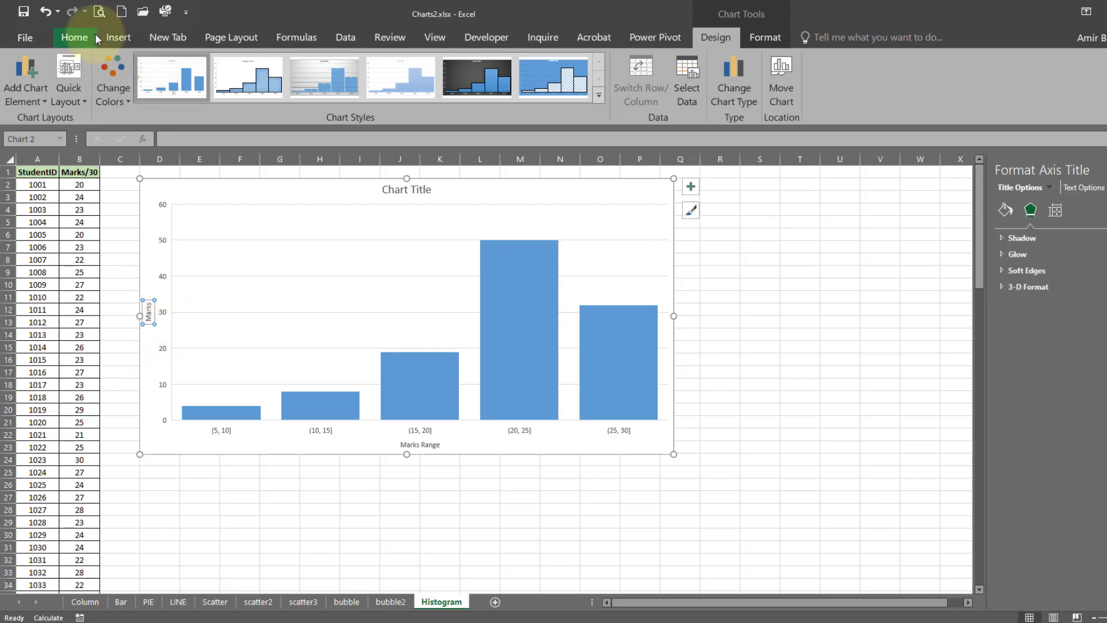
Enlarge the font of the vertical axis title Marks.
left_click(75, 37)
left_click(256, 64)
left_click(256, 64)
left_click(256, 64)
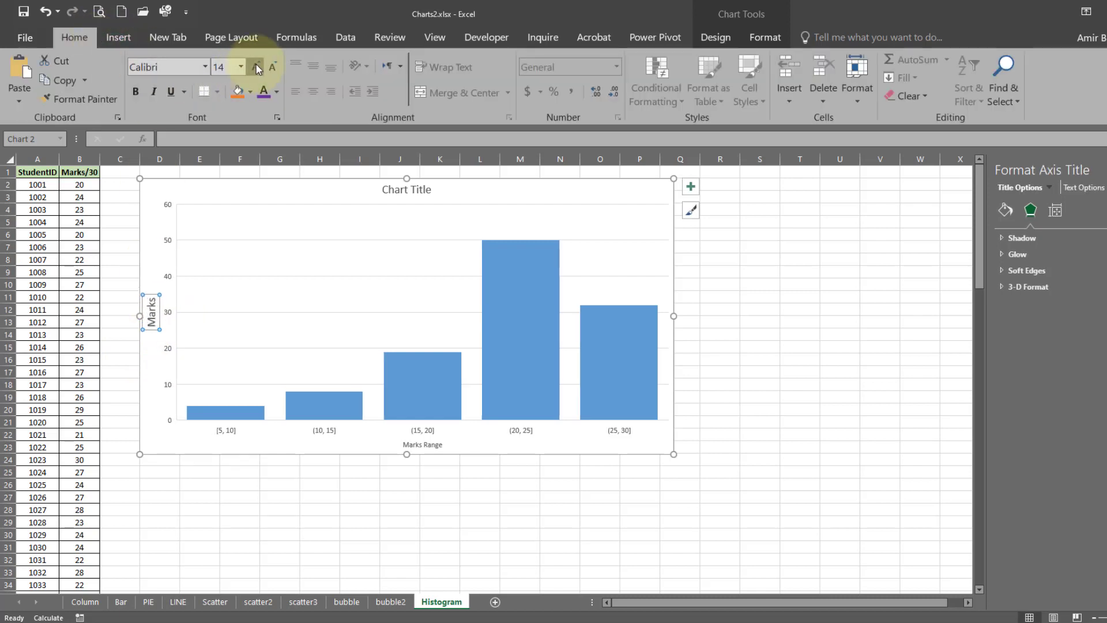
left_click(256, 64)
Increase the font size of the horizontal axis title Marks Range to 16.
left_click(430, 448)
left_click(256, 64)
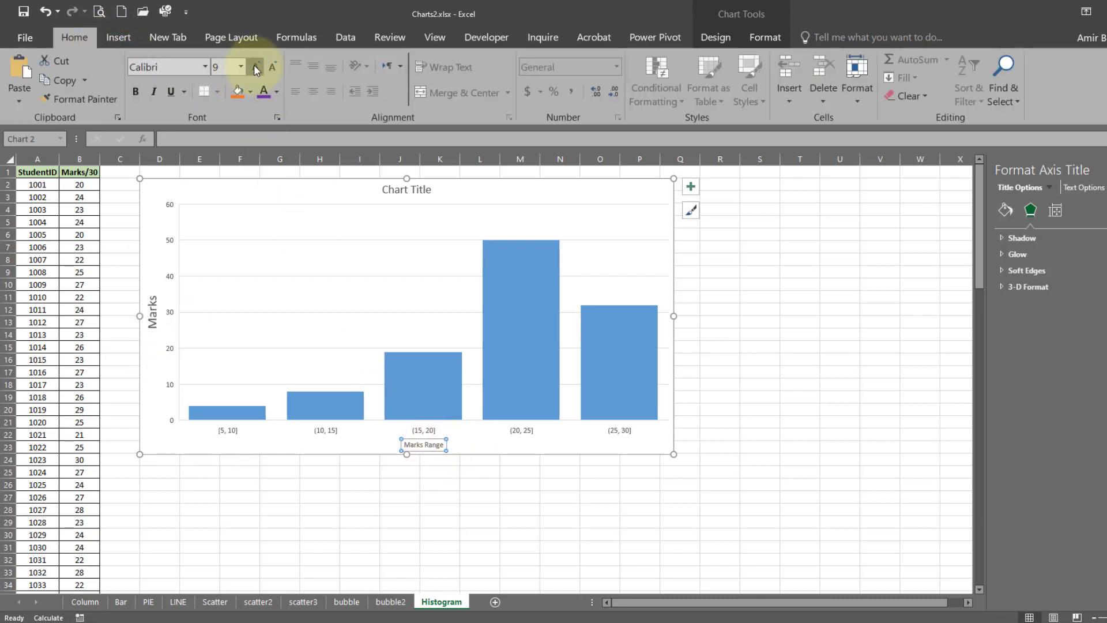
left_click(256, 64)
left_click(256, 64)
left_click(256, 64)
left_click(256, 64)
left_click(256, 64)
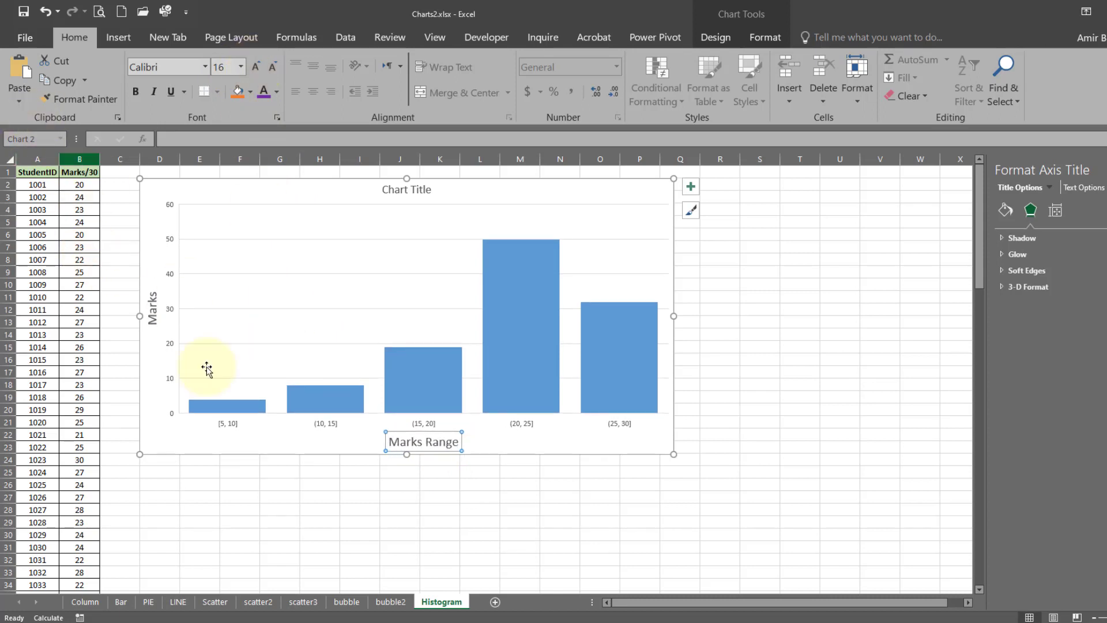
Add data labels to the histogram bars in the Outside End position.
left_click(717, 38)
left_click(26, 86)
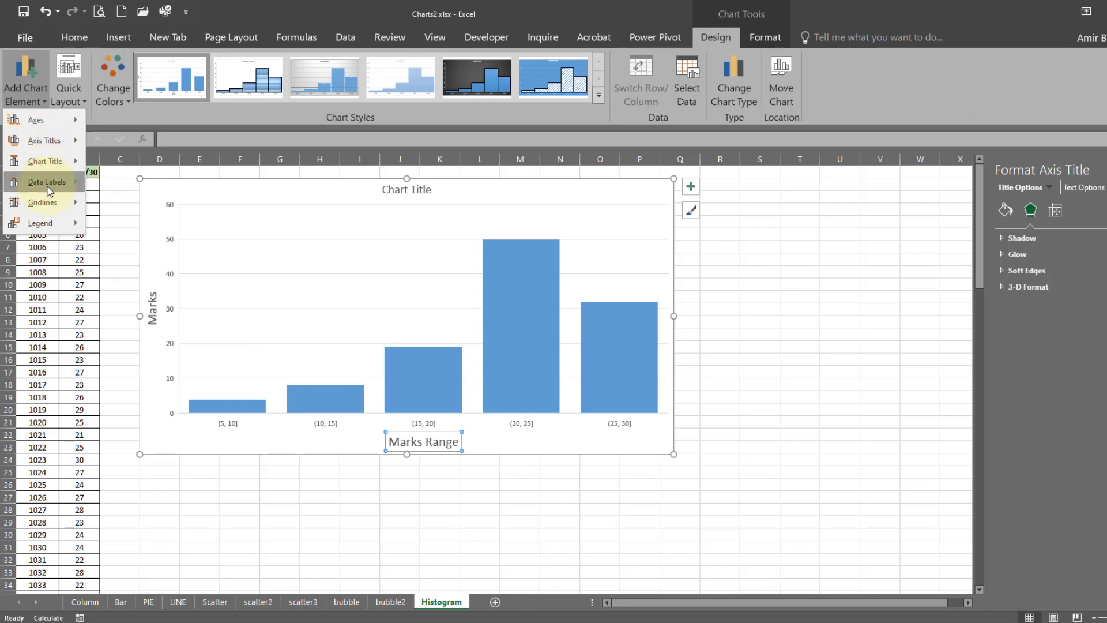
mouse_move(49, 185)
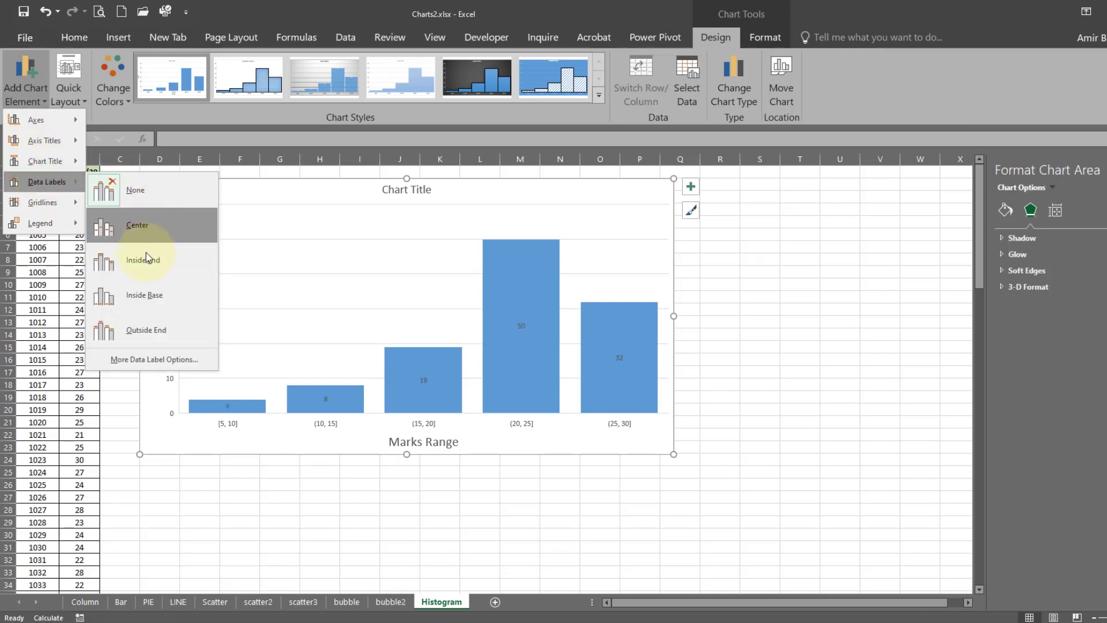
left_click(147, 330)
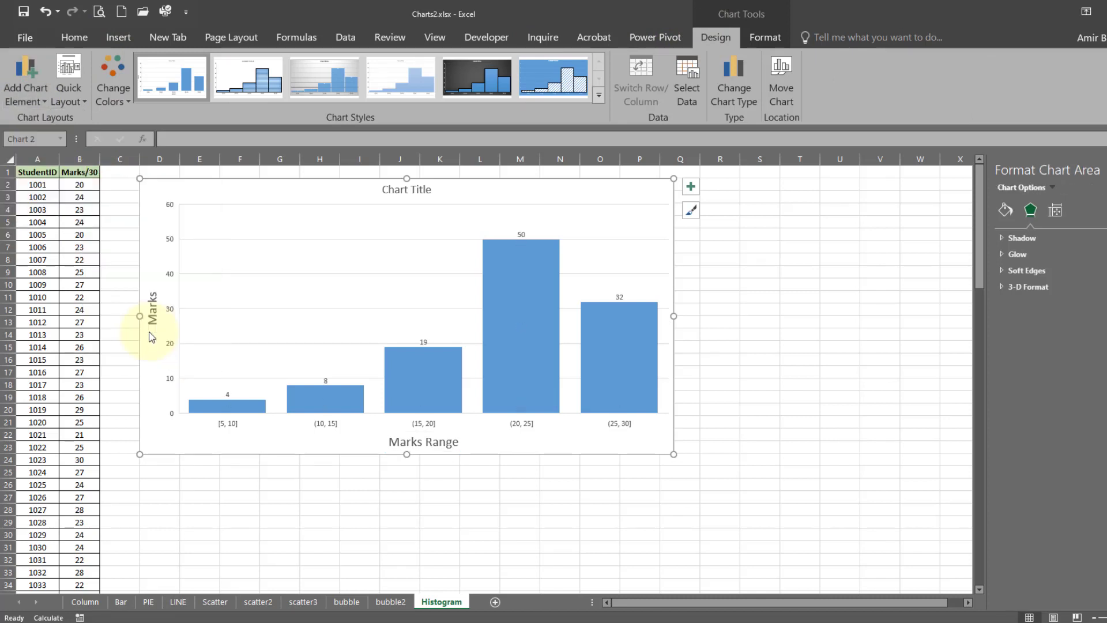
Increase the font size of the histogram's data labels to 24.
left_click(228, 396)
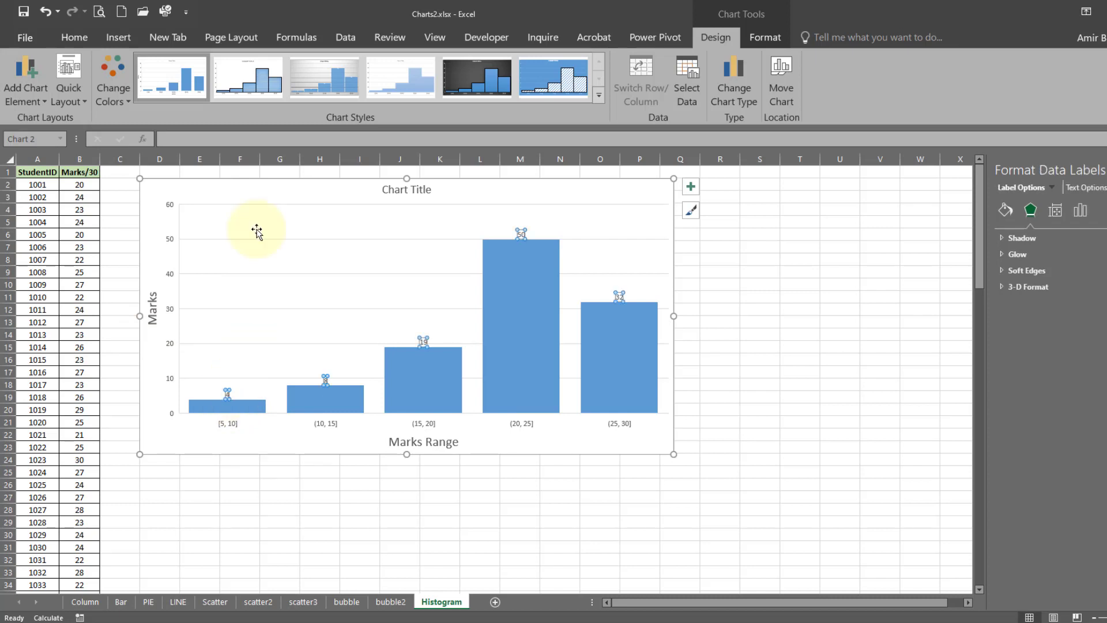
left_click(255, 70)
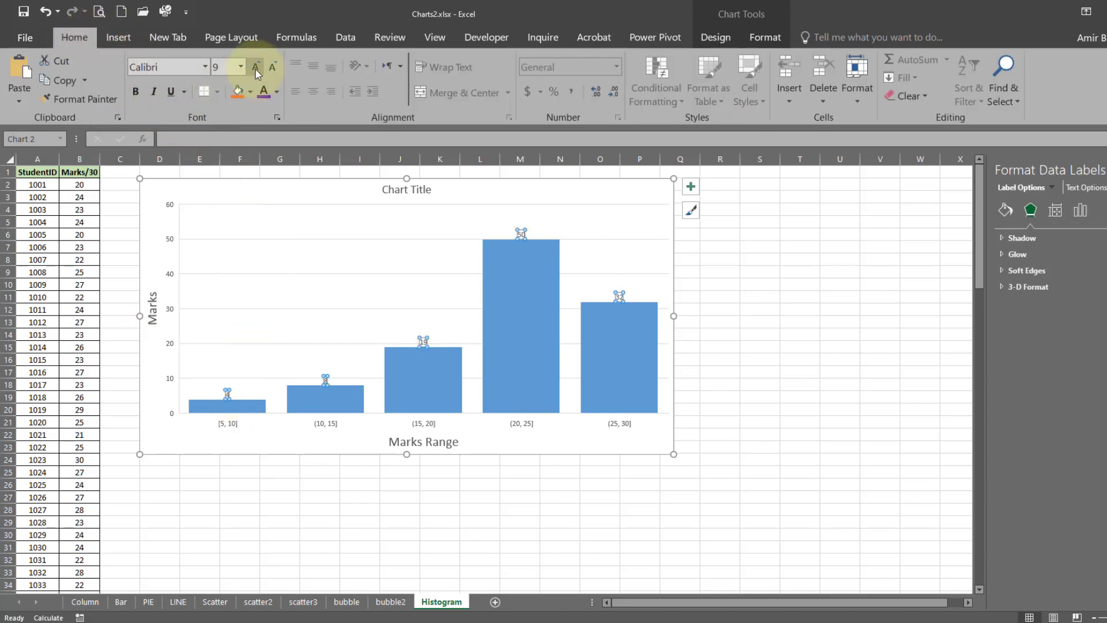
left_click(255, 70)
left_click(255, 69)
left_click(255, 69)
left_click(255, 69)
left_click(257, 68)
left_click(256, 68)
left_click(257, 68)
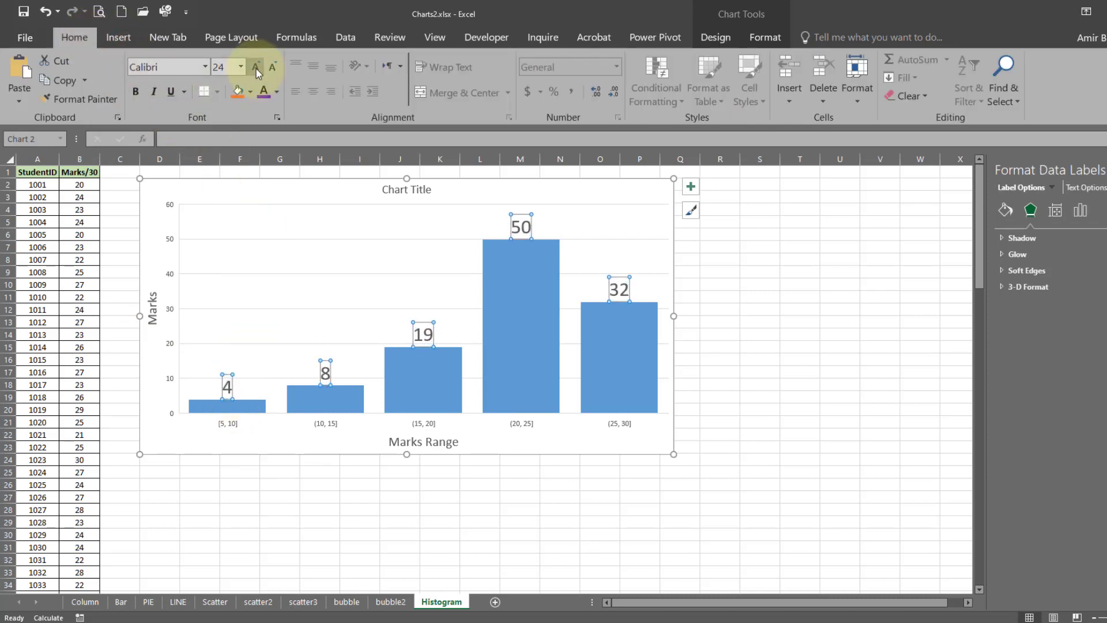
left_click(271, 484)
Apply the preset chart style with the dark gradient background and blue bars to the histogram.
left_click(260, 280)
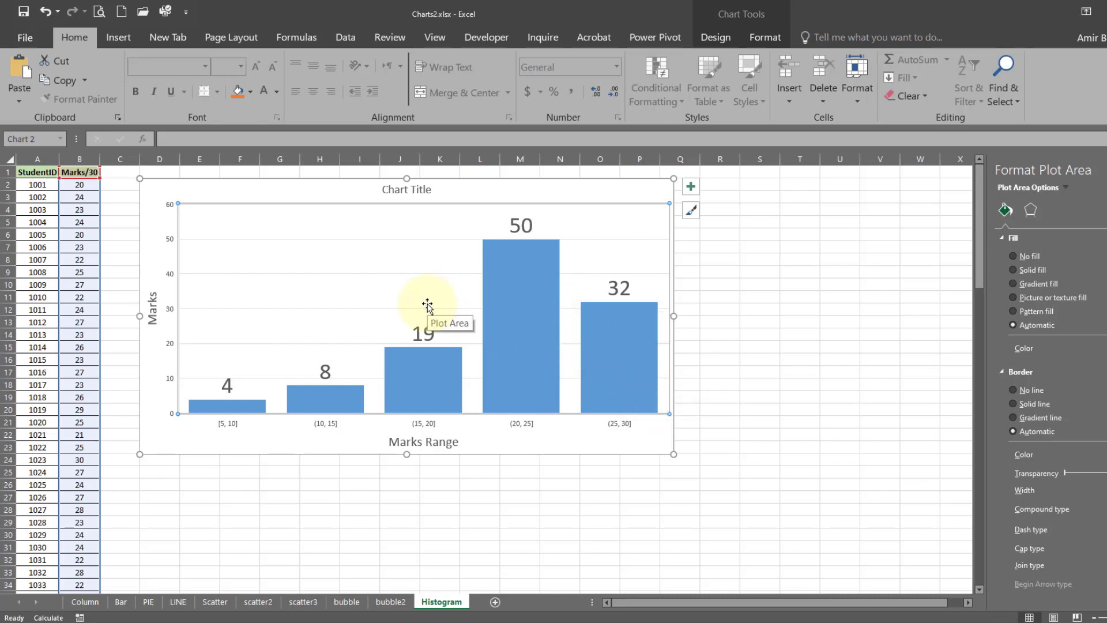
key("Escape")
left_click(505, 332)
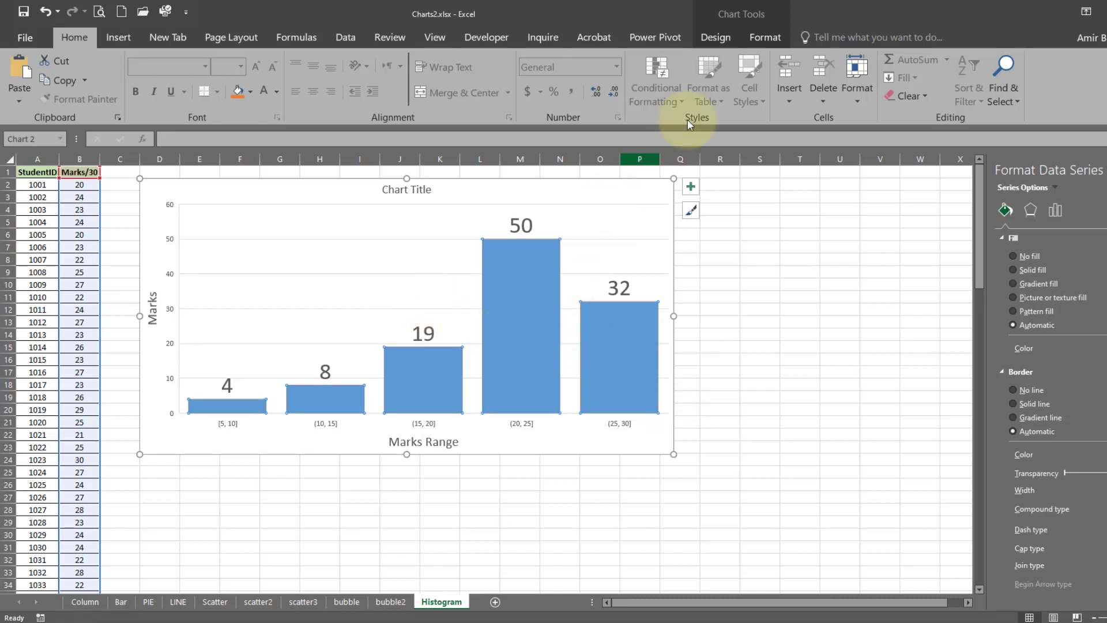
left_click(716, 37)
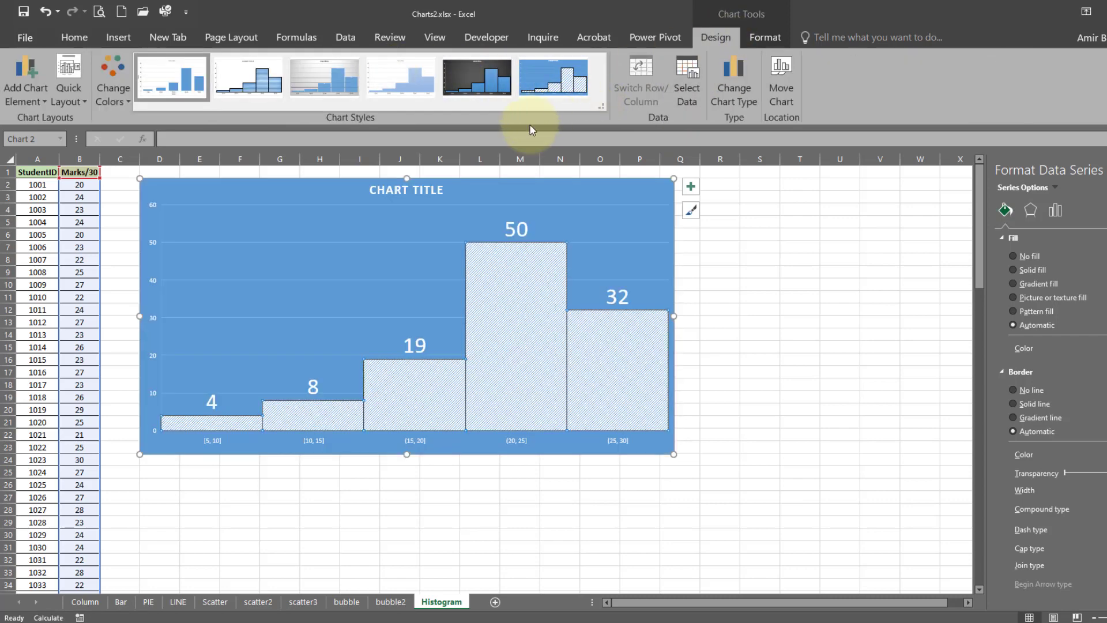
left_click(487, 96)
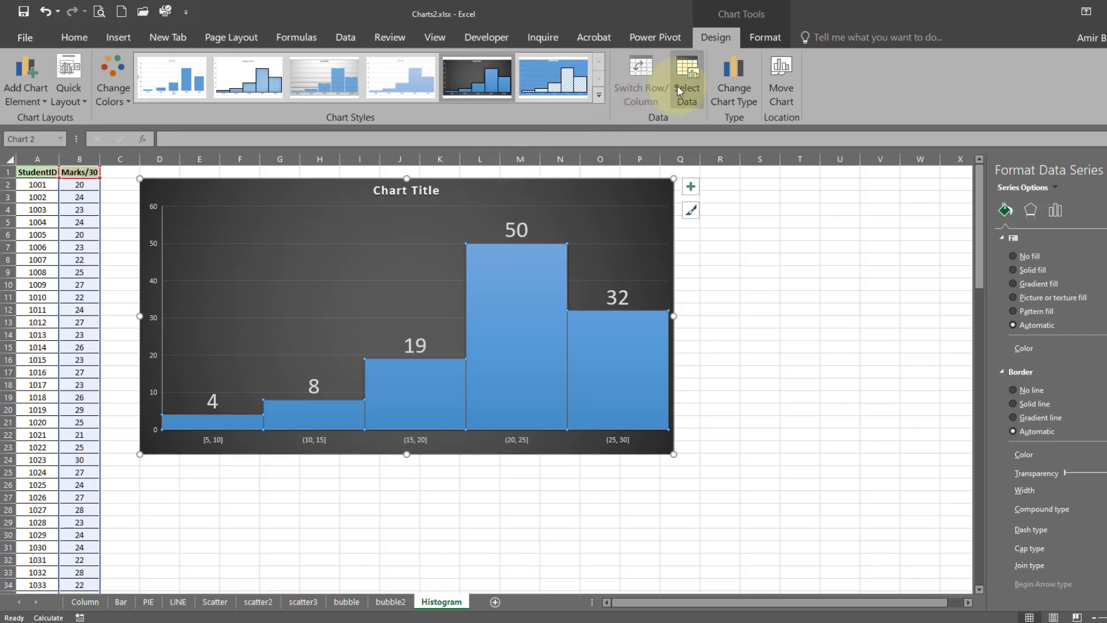
left_click(756, 38)
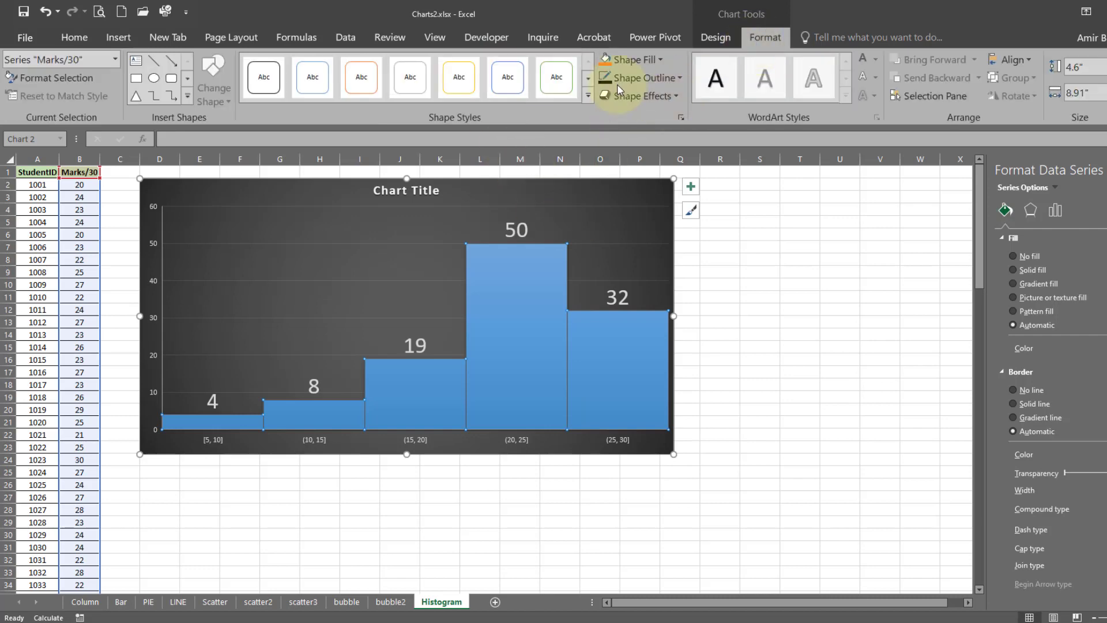
left_click(587, 95)
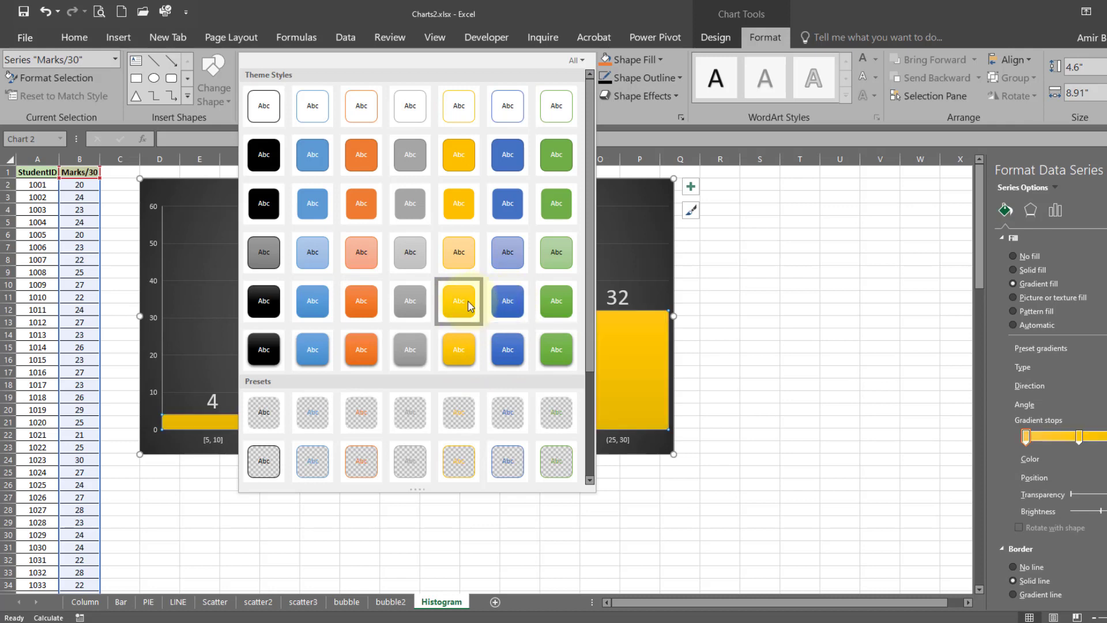
key("Escape")
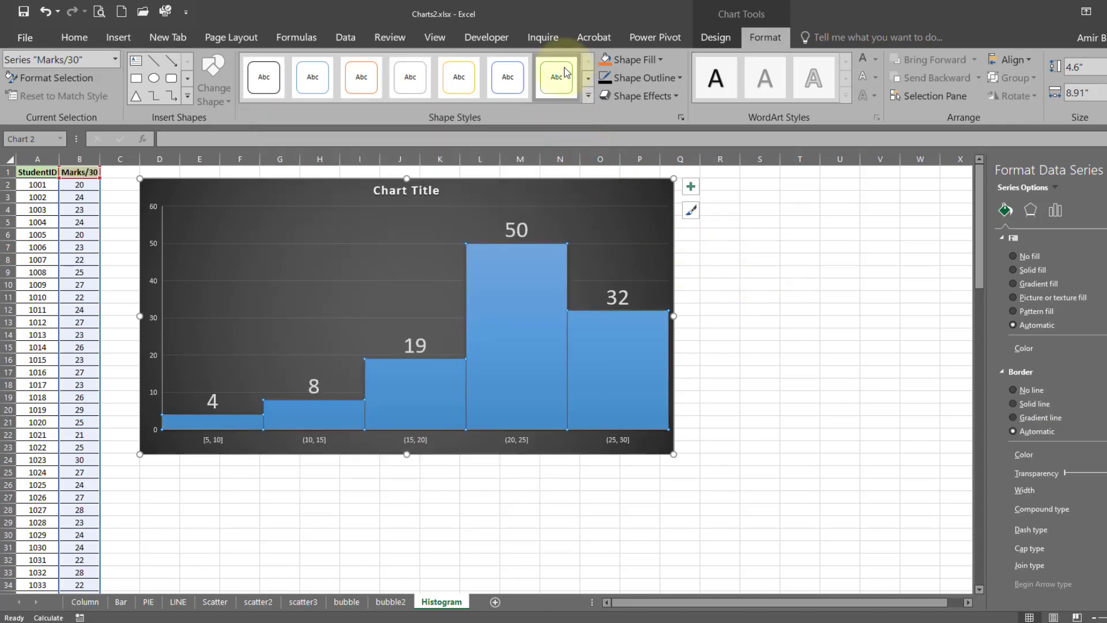
left_click(588, 96)
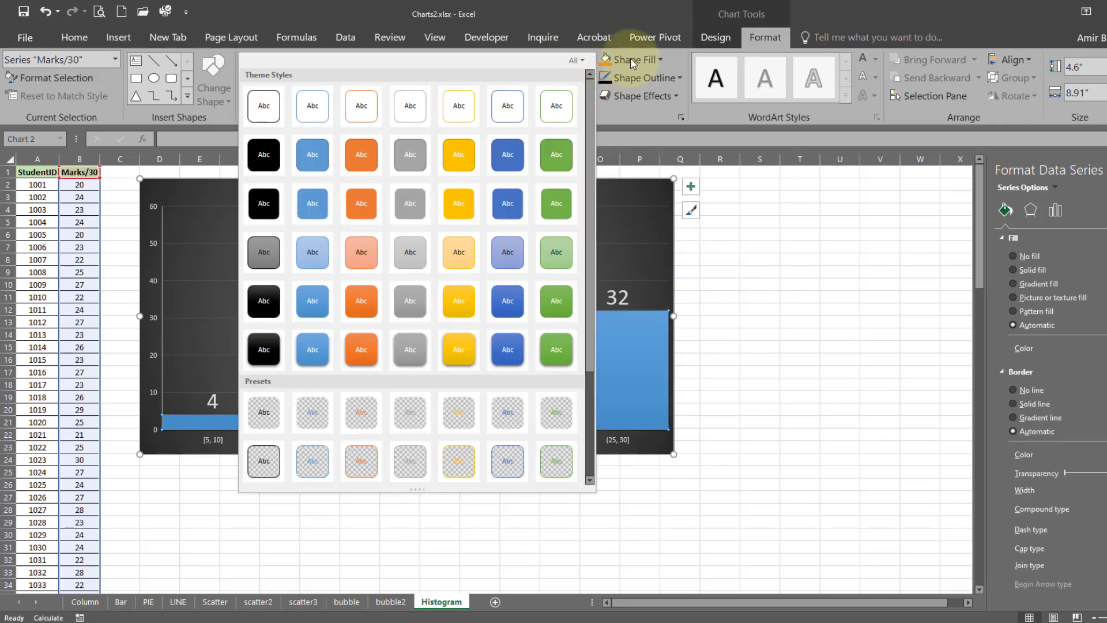
left_click(713, 40)
left_click(715, 38)
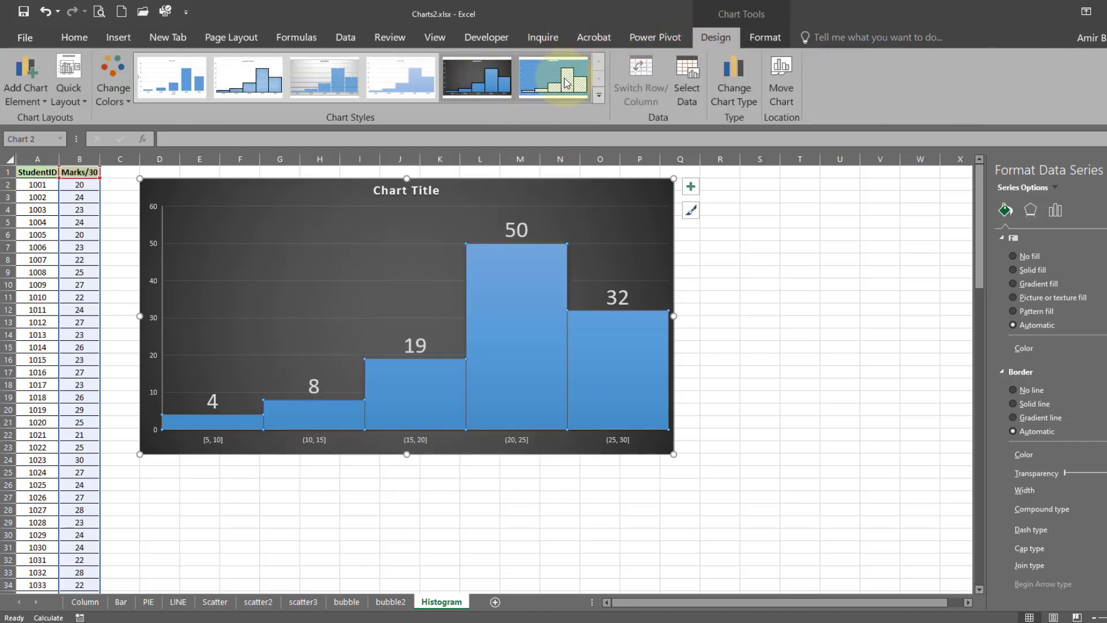
Apply the preset chart style with the white background and solid blue bars to the histogram.
left_click(562, 82)
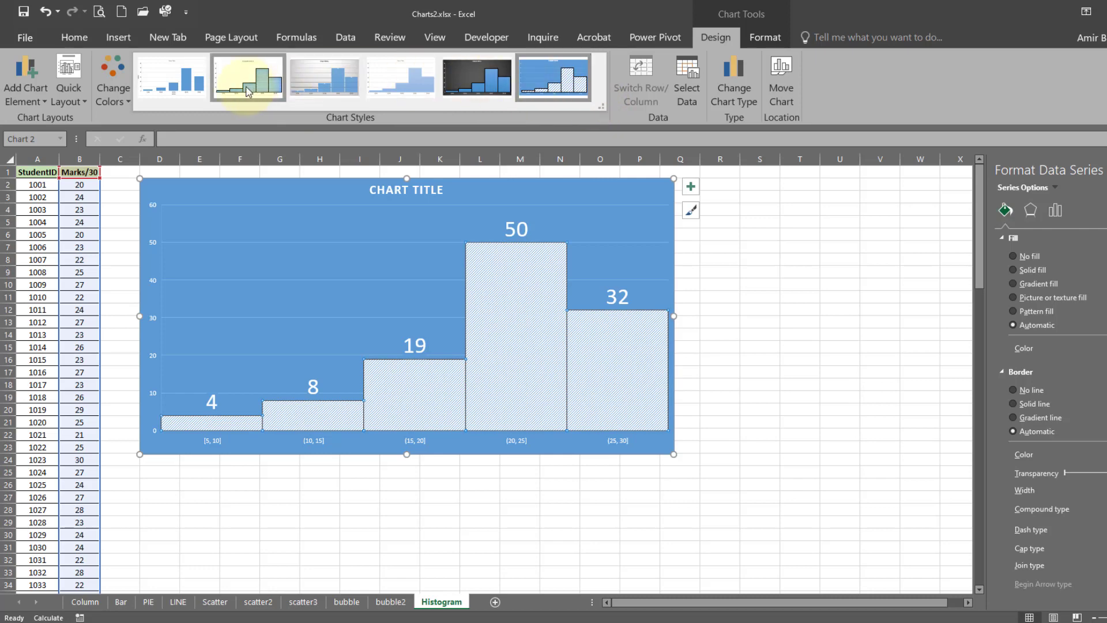
left_click(199, 85)
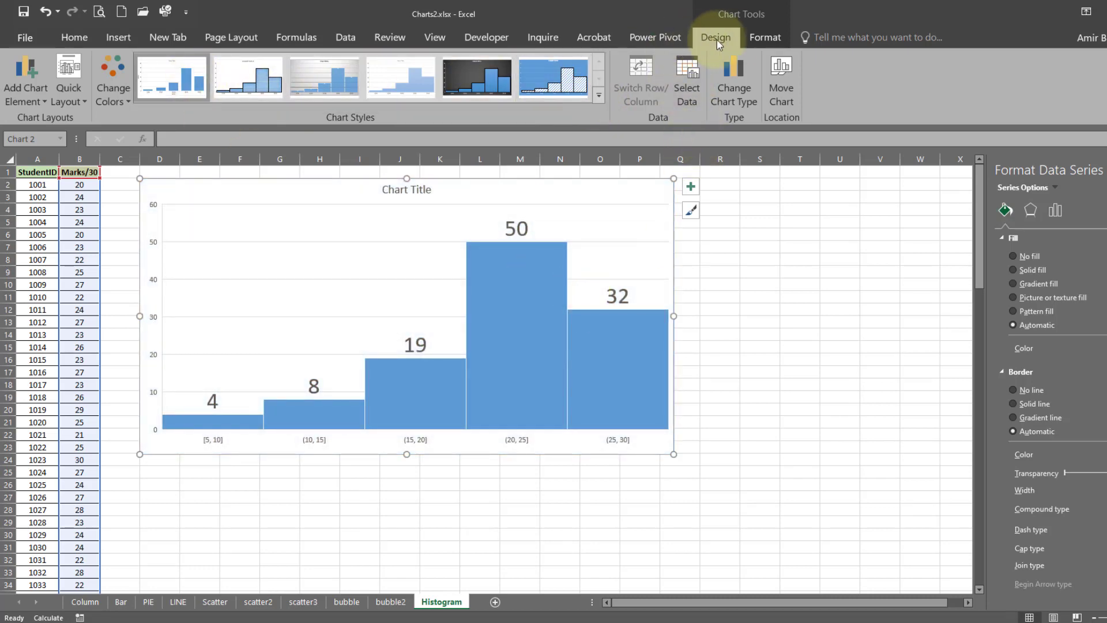
Apply the theme shape style with the pale indigo-blue gradient fill and matching outline to the histogram bars.
left_click(765, 37)
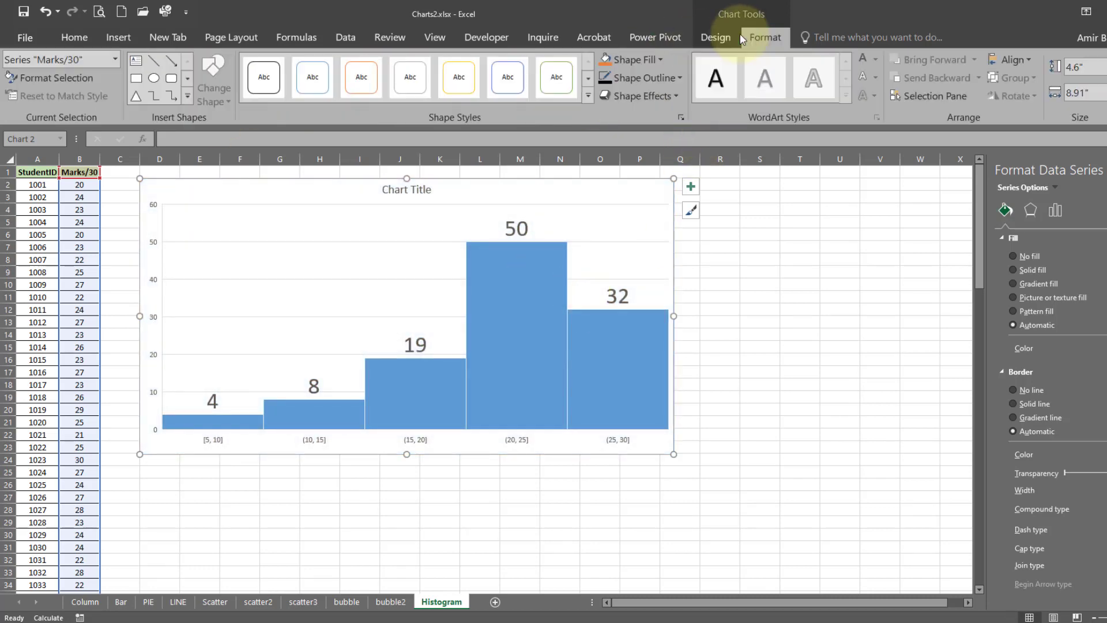
left_click(588, 95)
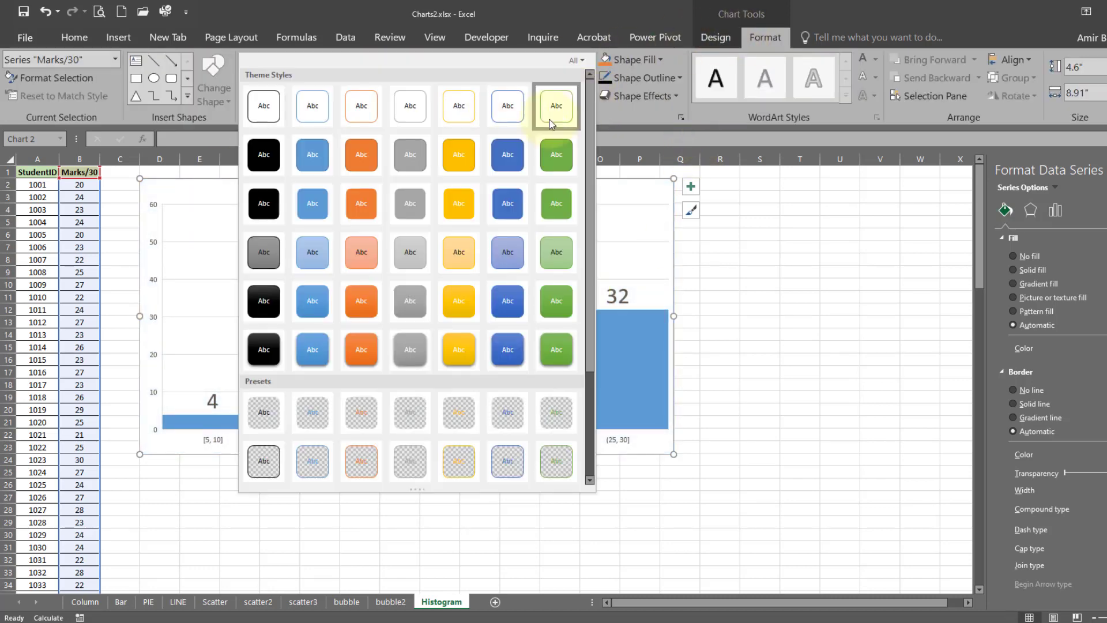
left_click(499, 251)
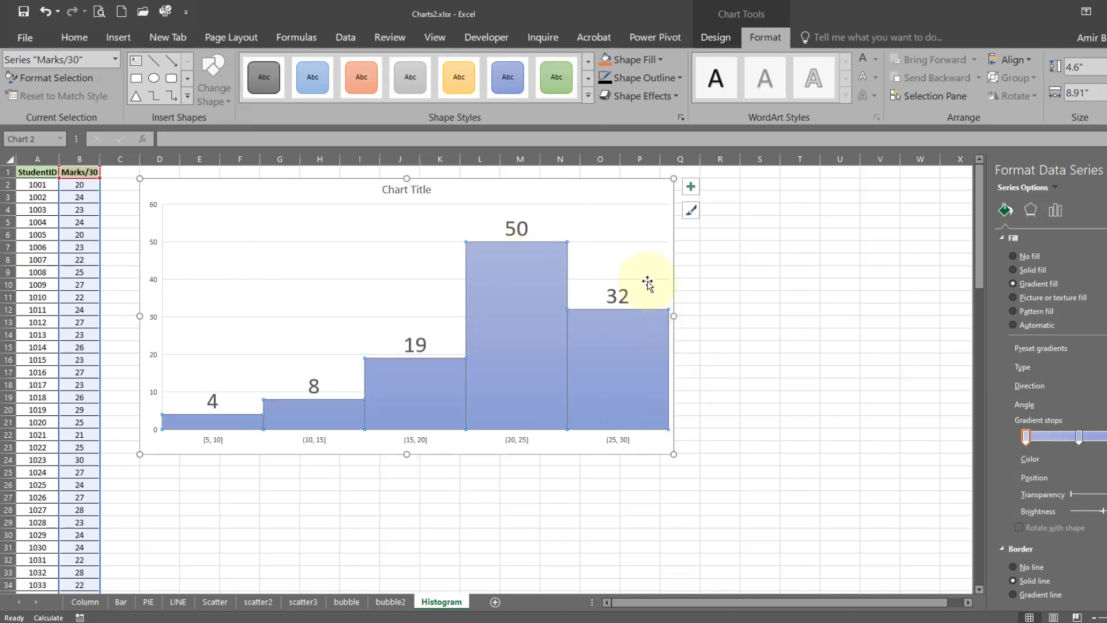
left_click(642, 217)
Set the gap width of the histogram's data series to 47%.
left_click(628, 389)
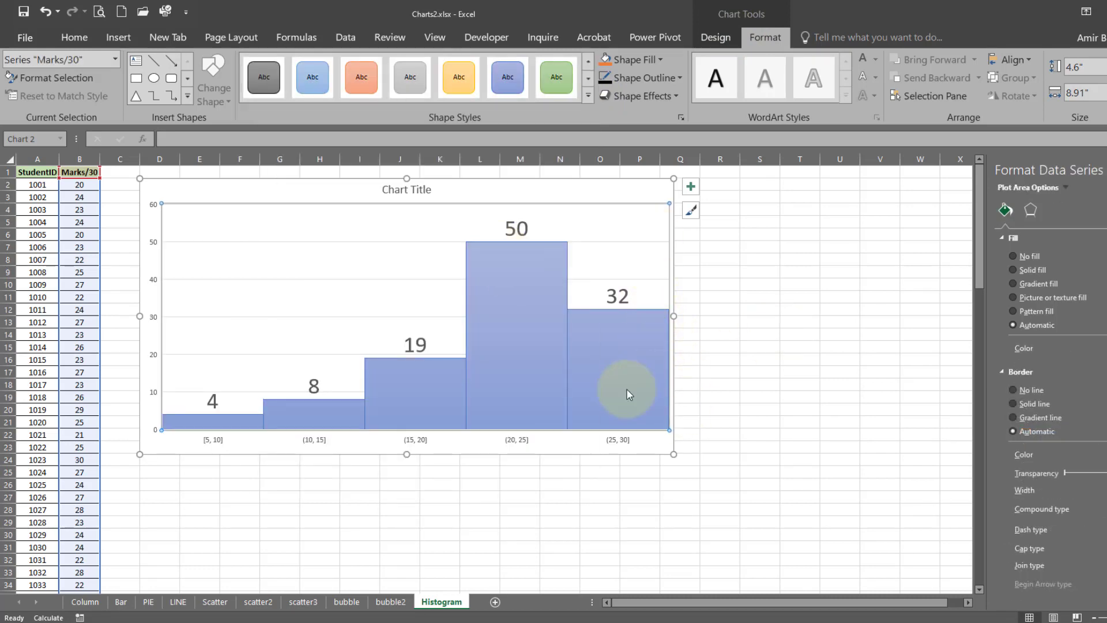
right_click(623, 372)
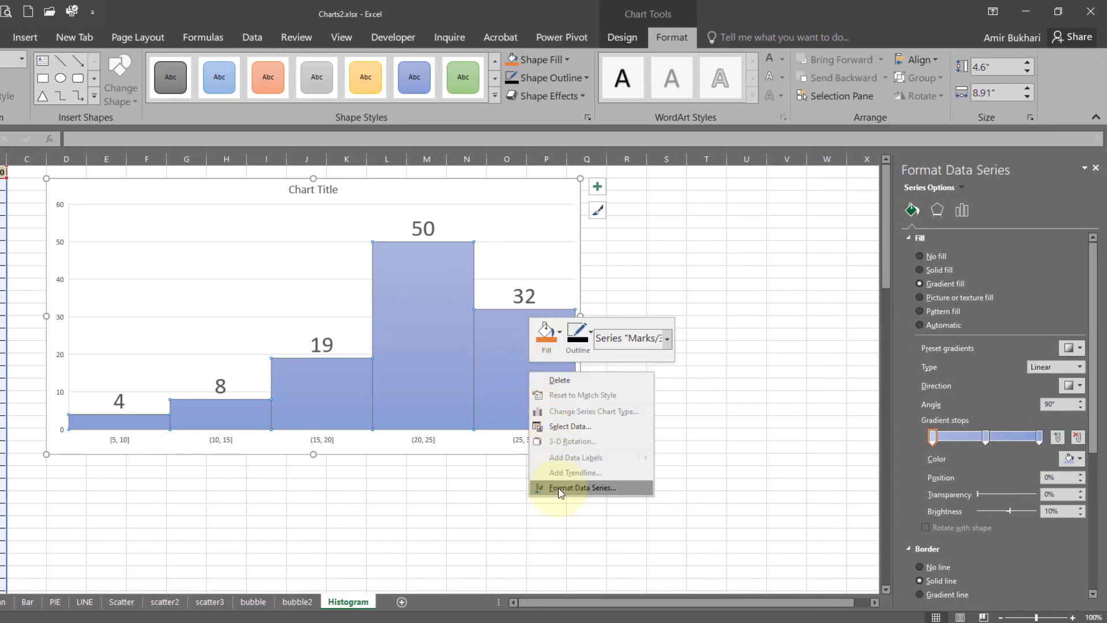
left_click(542, 488)
left_click(962, 210)
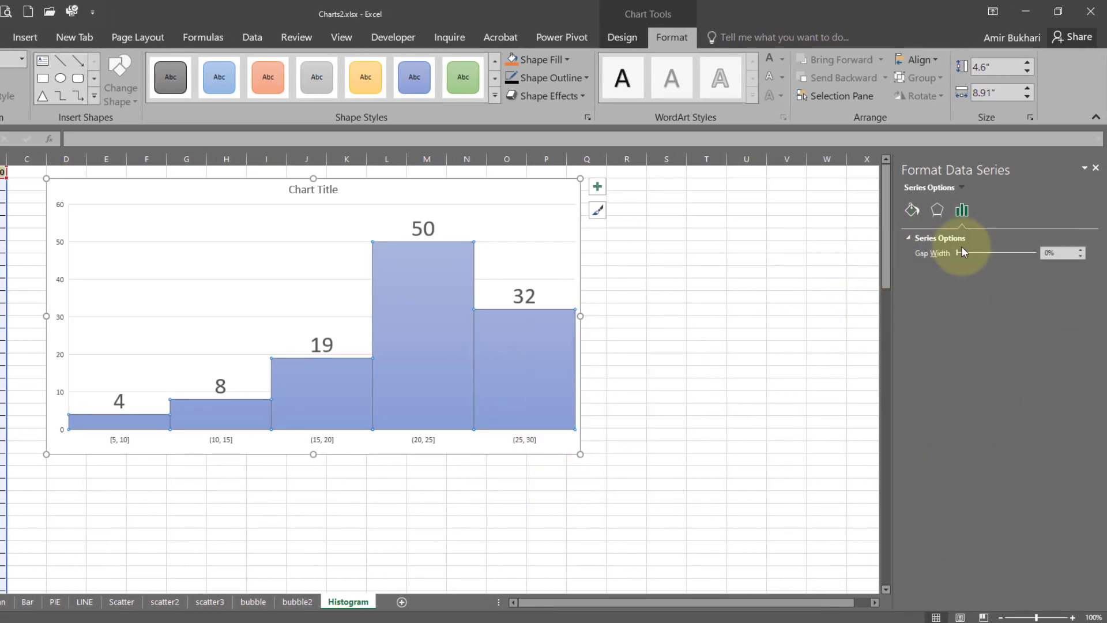
left_click(1081, 251)
left_click_drag(1082, 253, 1082, 252)
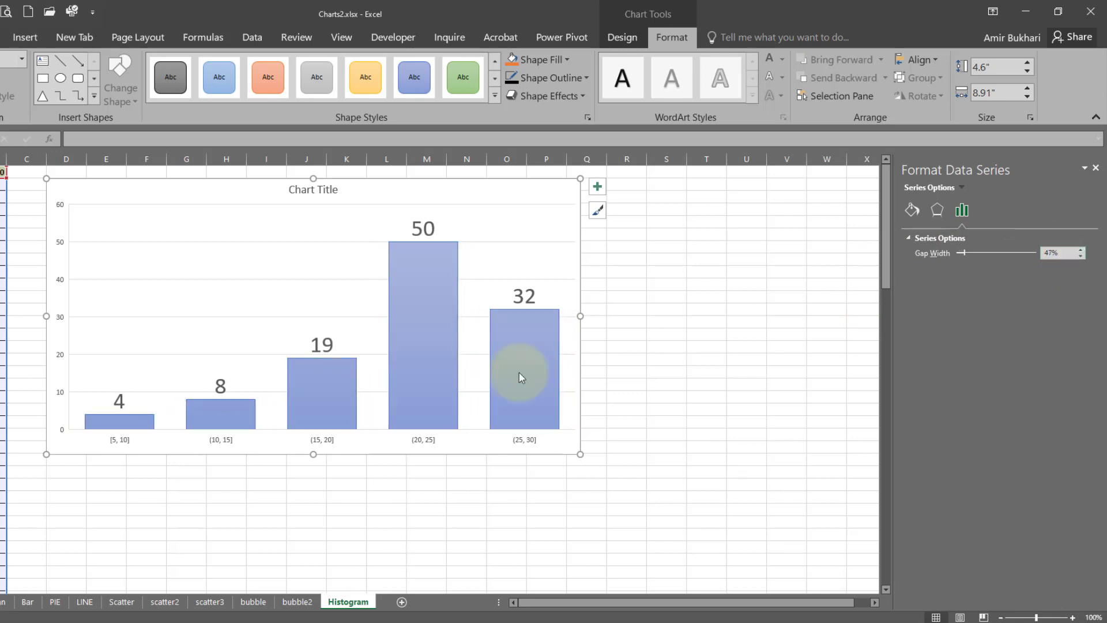
left_click(407, 191)
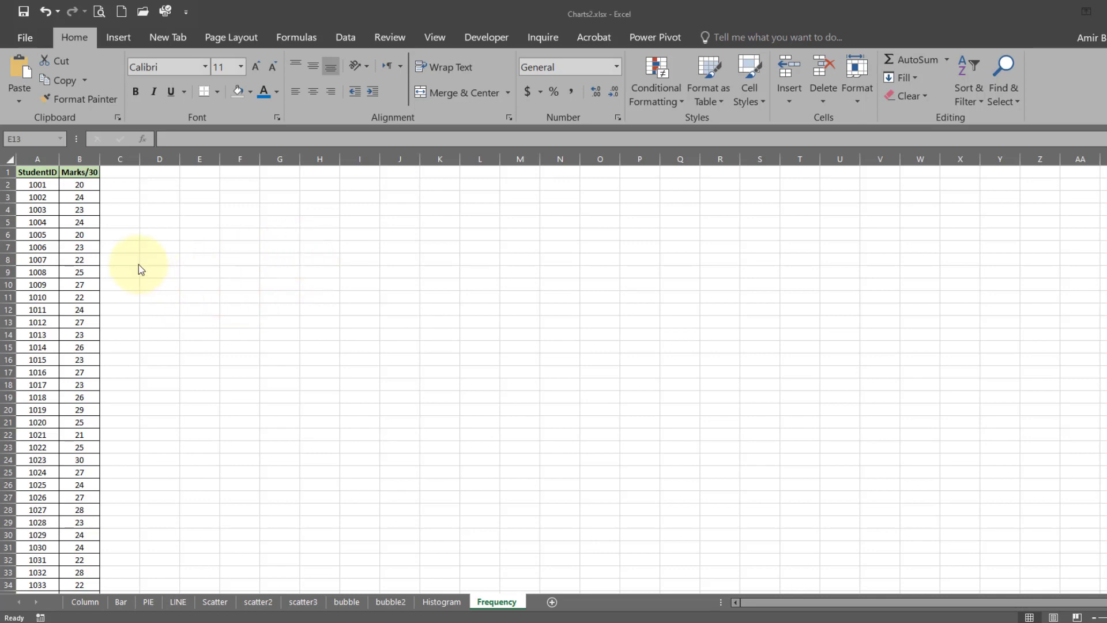
Enter the headings Range in cell D1 and Freq in cell E1 of the Frequency sheet.
left_click(79, 185)
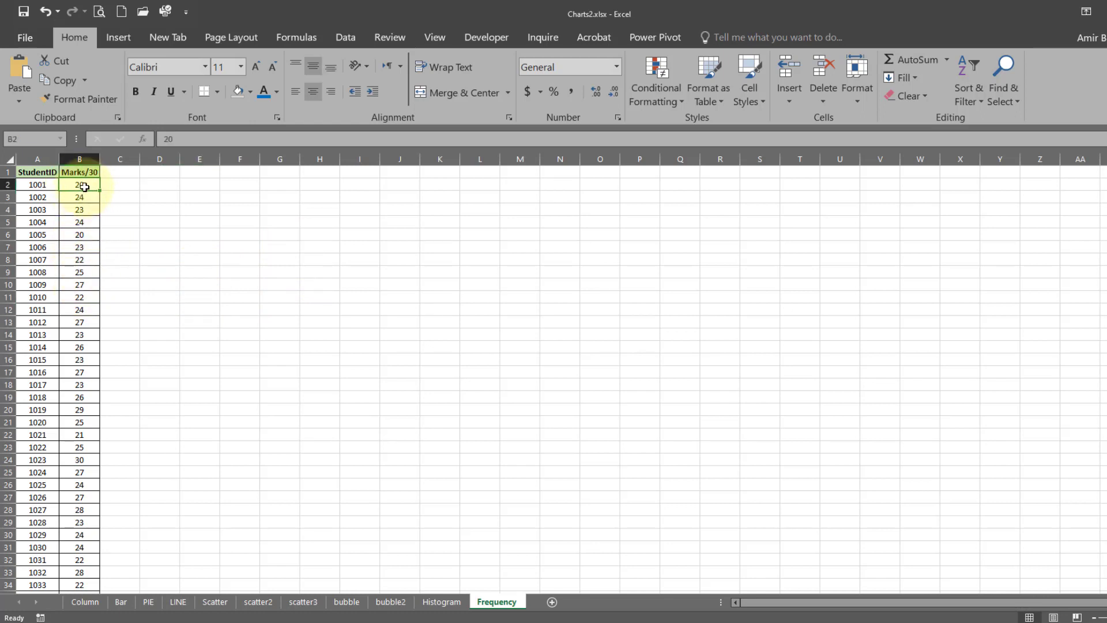
left_click(151, 172)
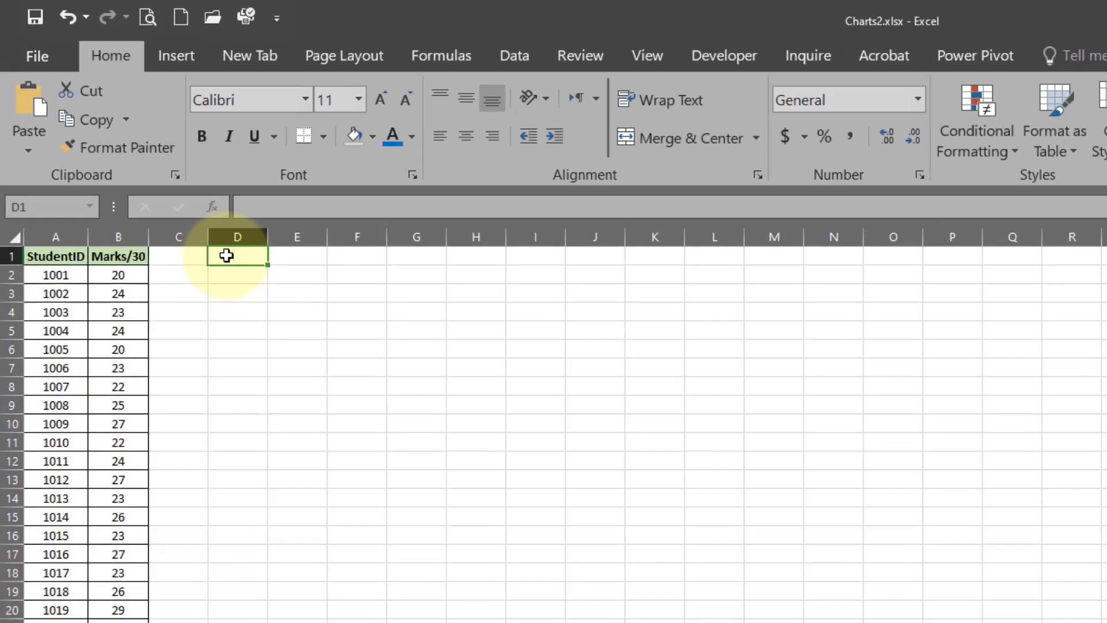
type("Range")
key("Tab")
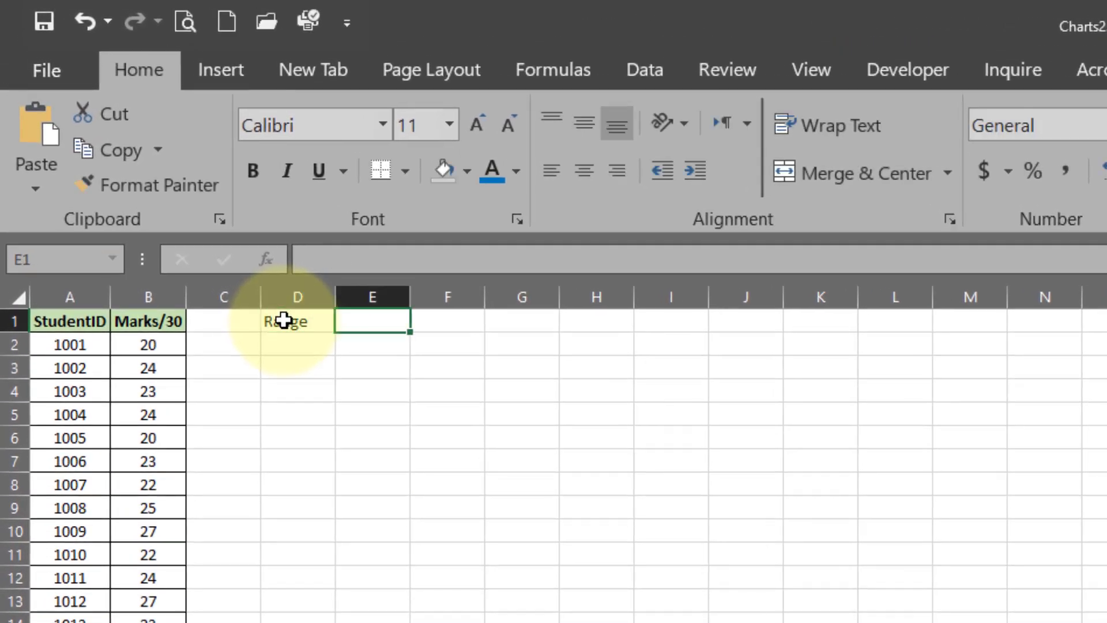
type("Fre")
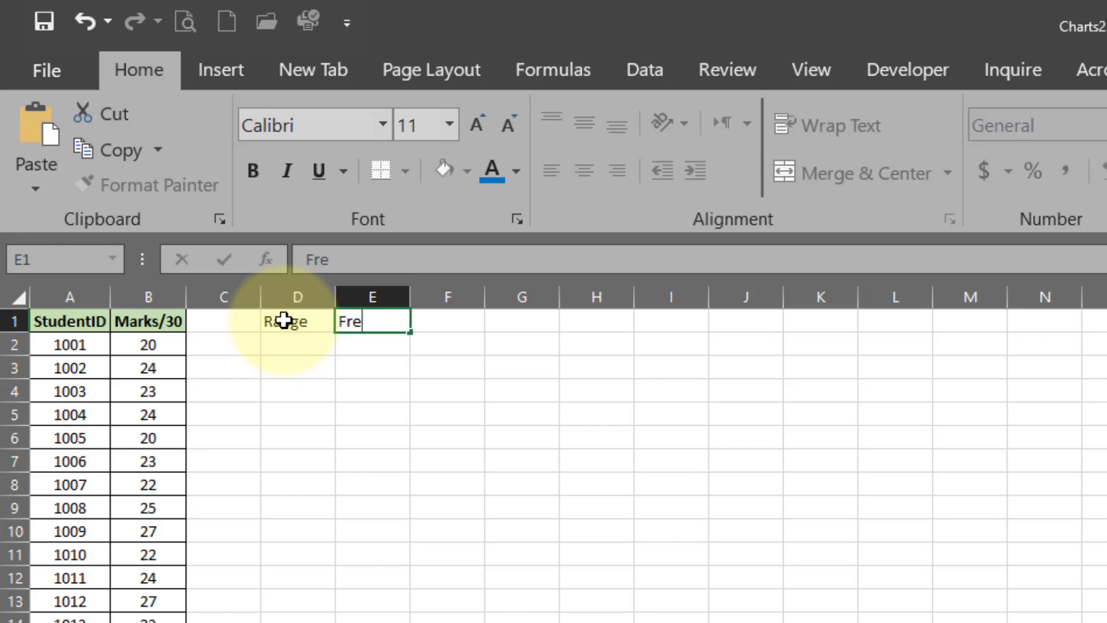
type("q")
key("Return")
key("Left")
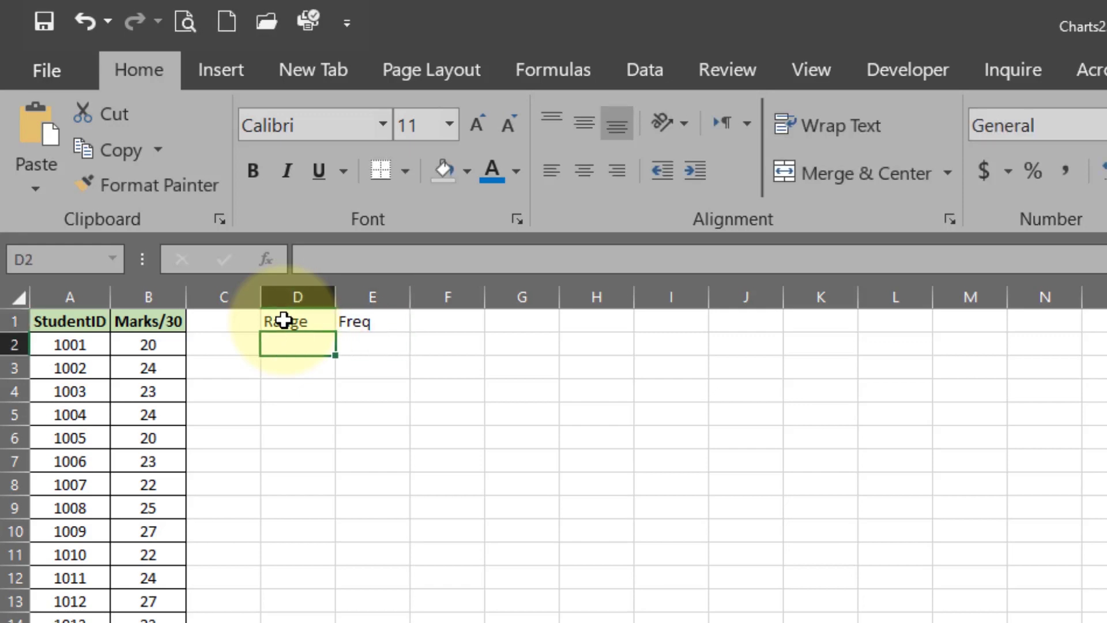
Enter the upper limits 5, 10, 15, 20, 25 and 30 under the Range heading in cells D2:D7.
left_click(284, 372)
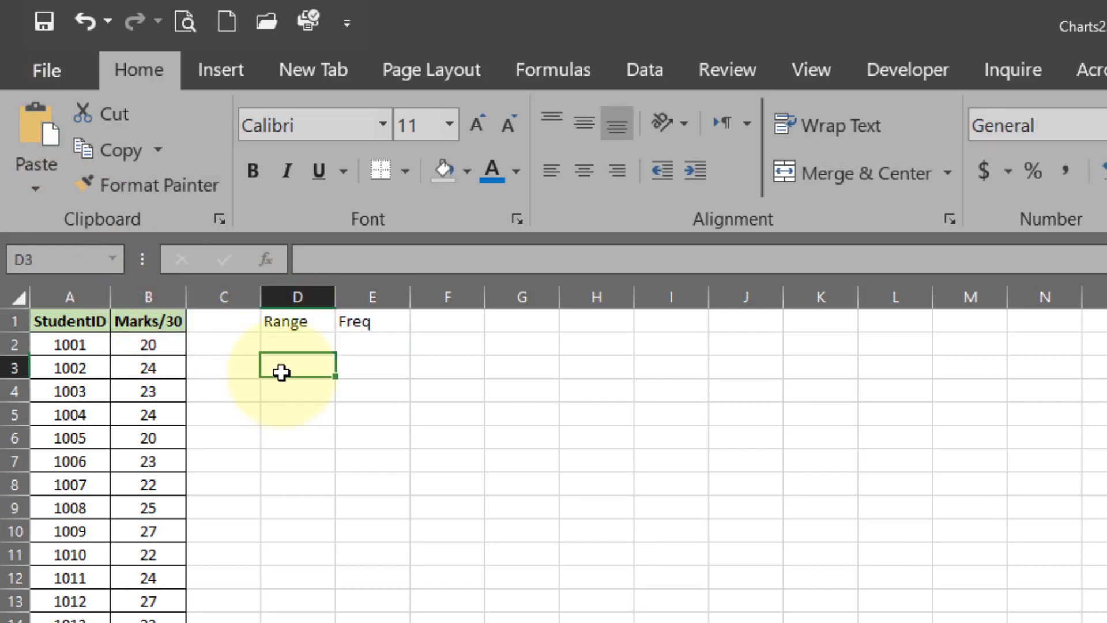
left_click(295, 337)
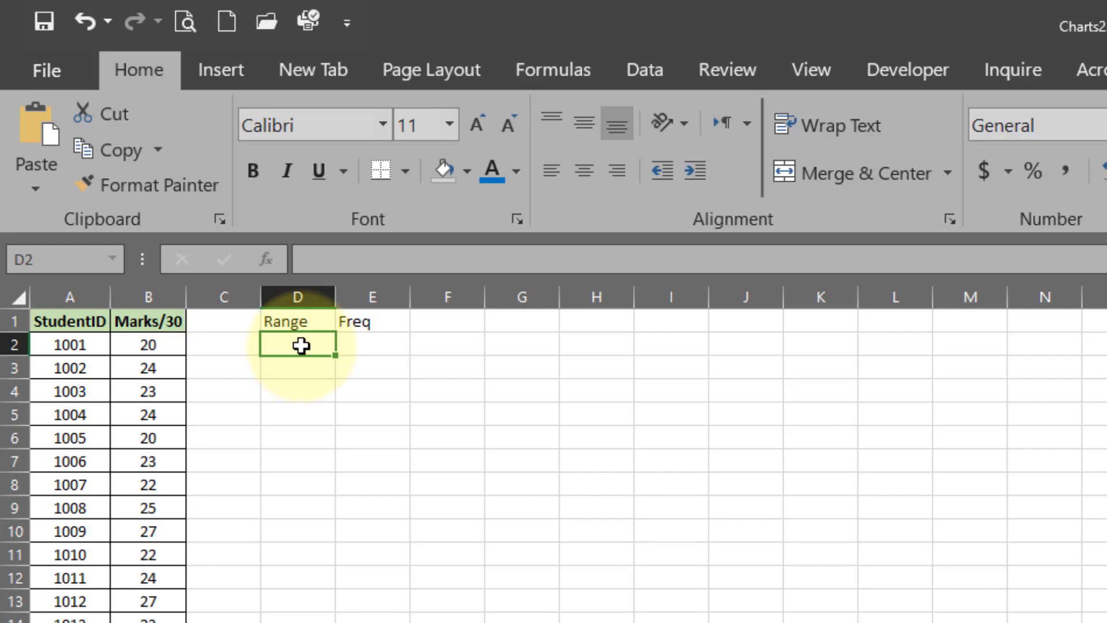
type("5")
key("Return")
type("10")
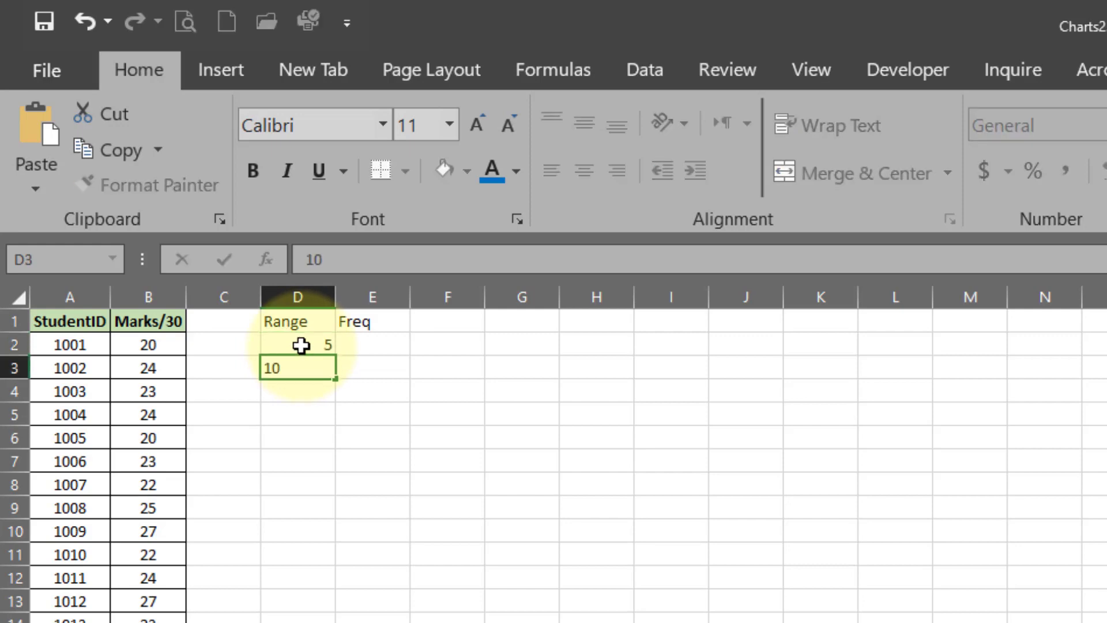
key("Return")
type("15")
key("Return")
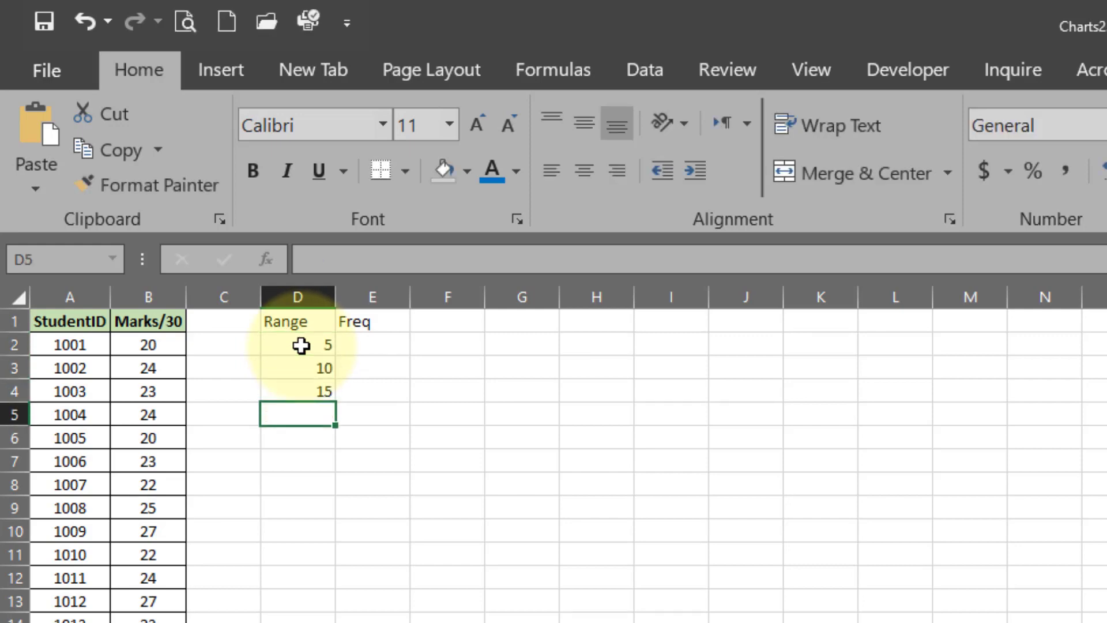
type("20")
key("Return")
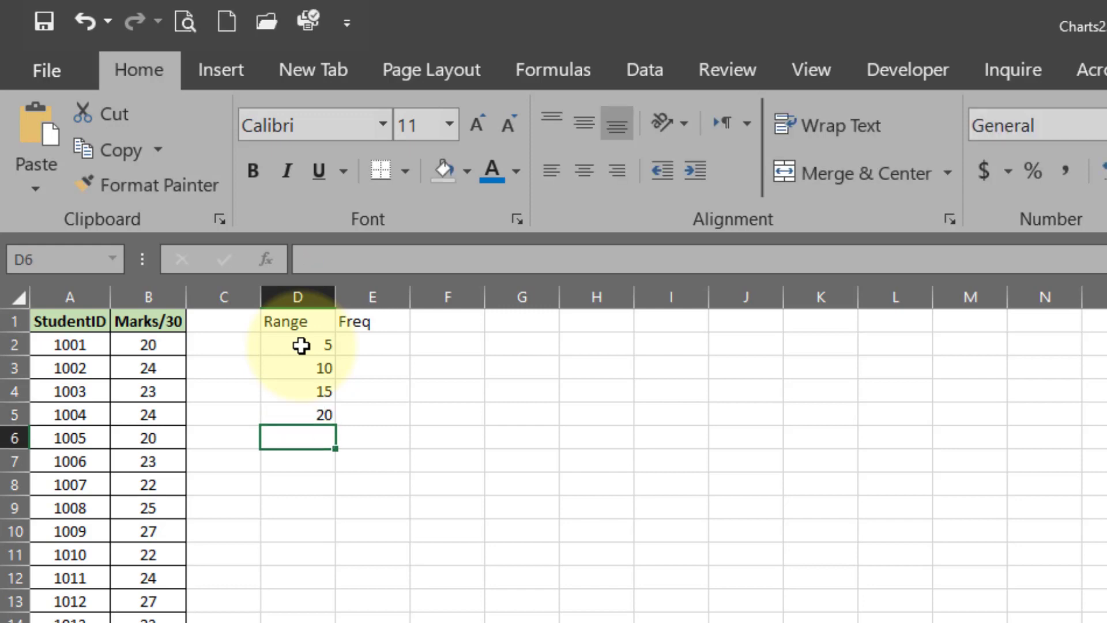
type("25")
key("Return")
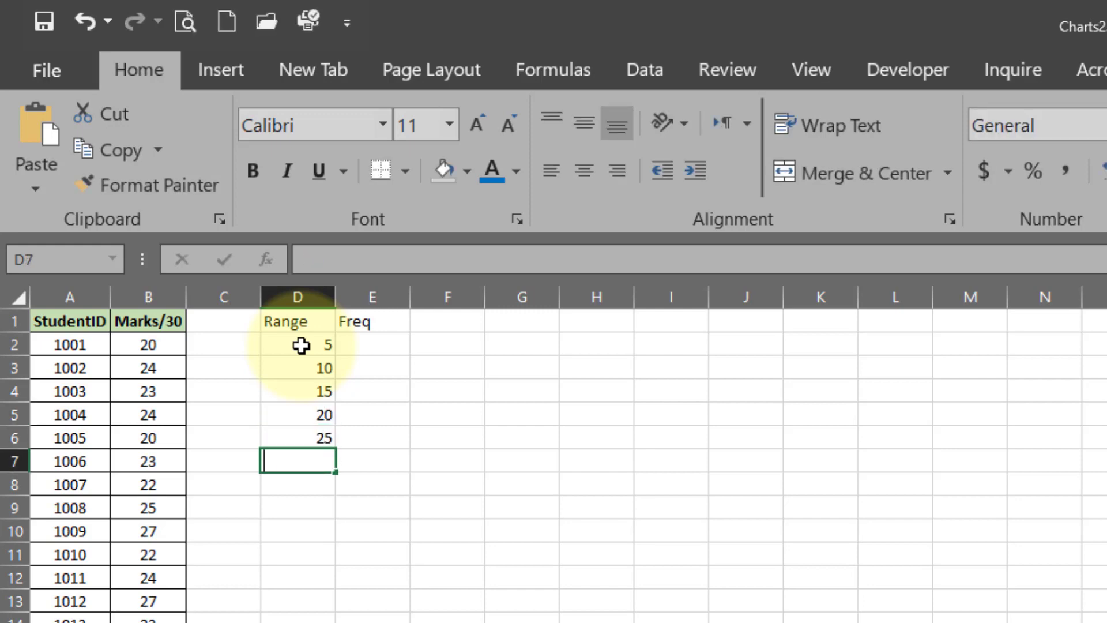
type("30")
key("Return")
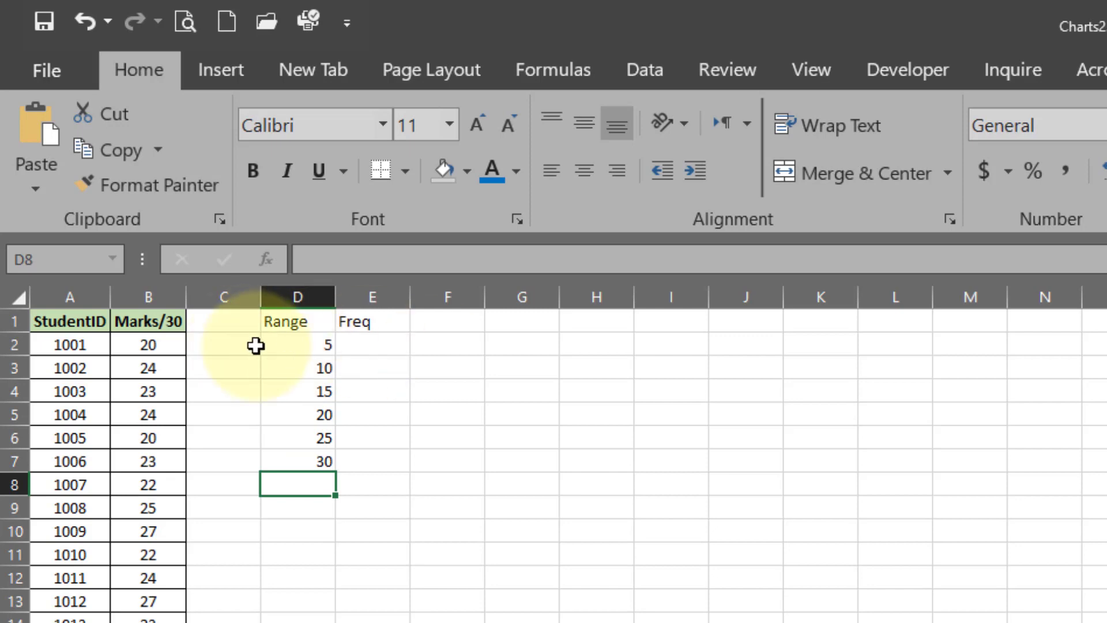
left_click(305, 370)
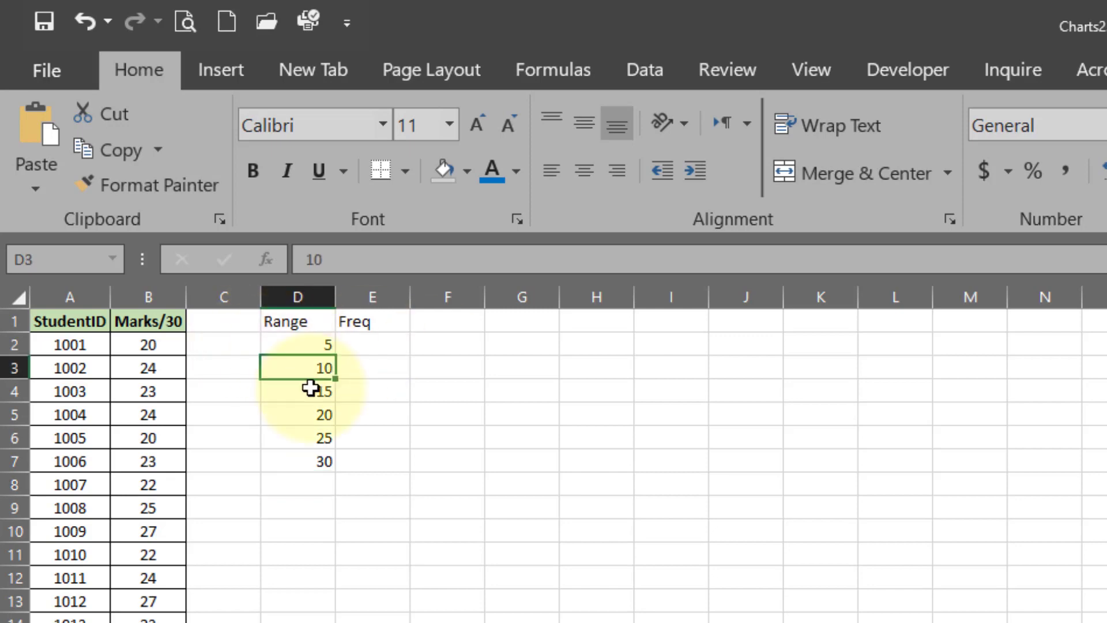
left_click(301, 345)
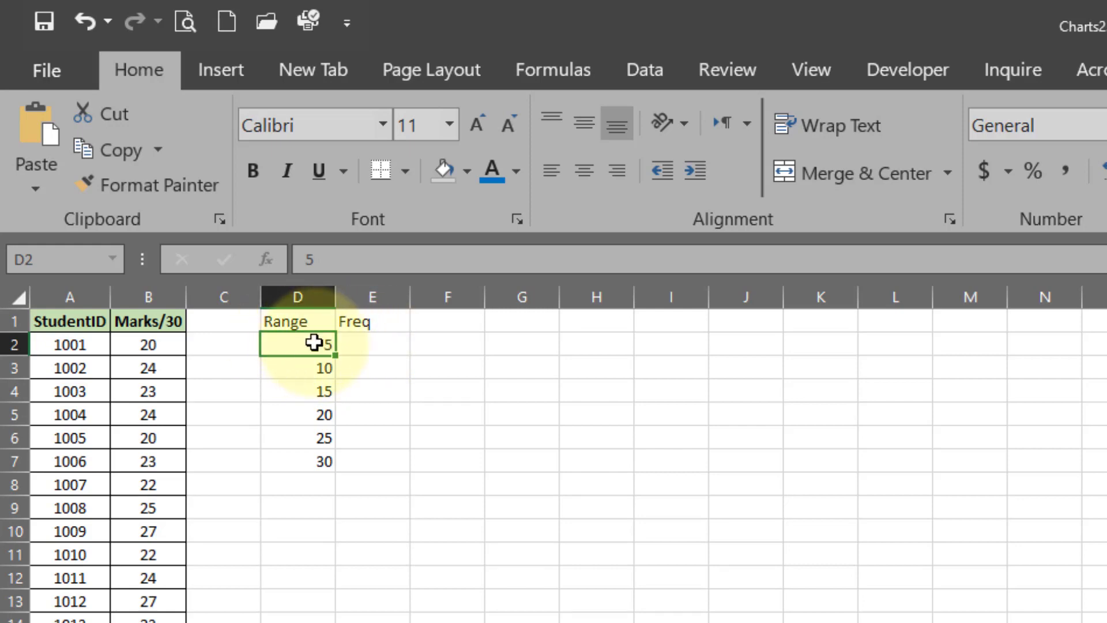
left_click(369, 367)
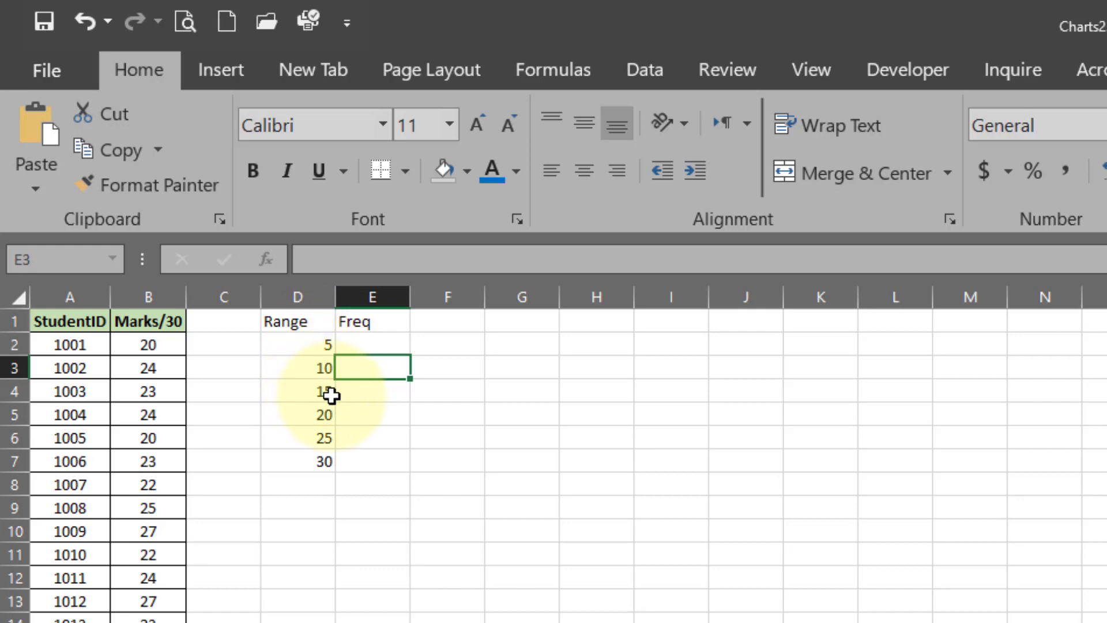
left_click(351, 390)
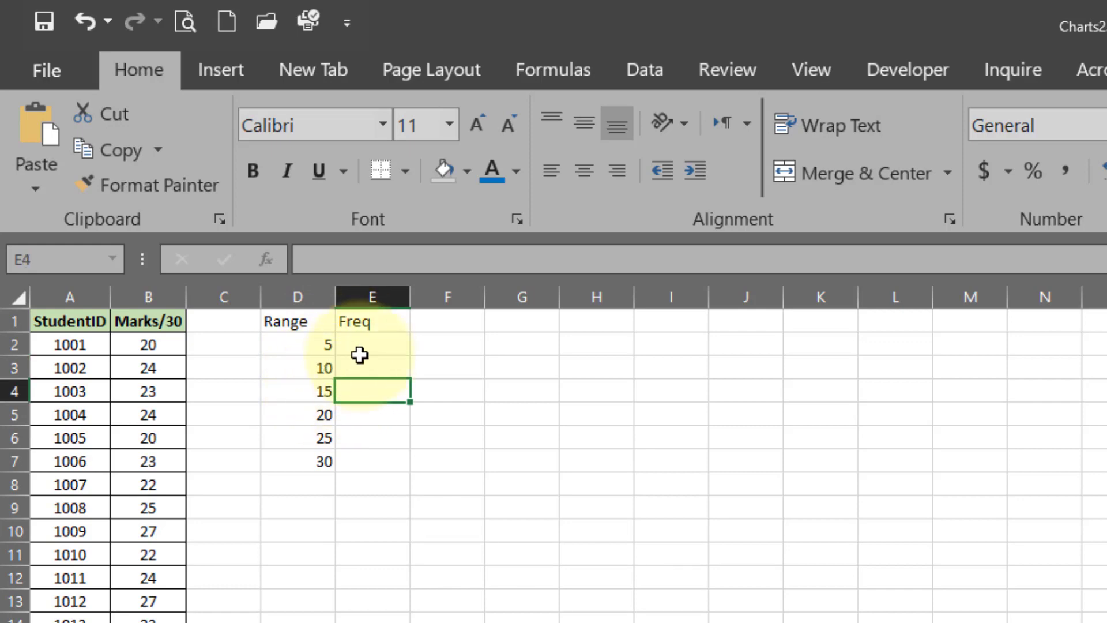
left_click(363, 442)
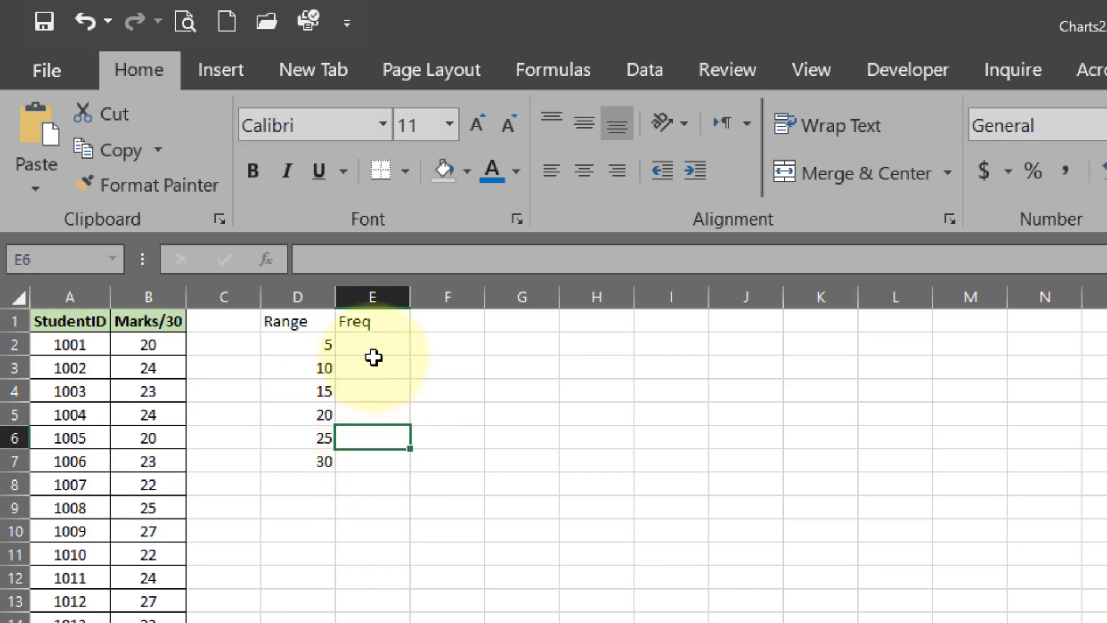
left_click(363, 340)
left_click(368, 381)
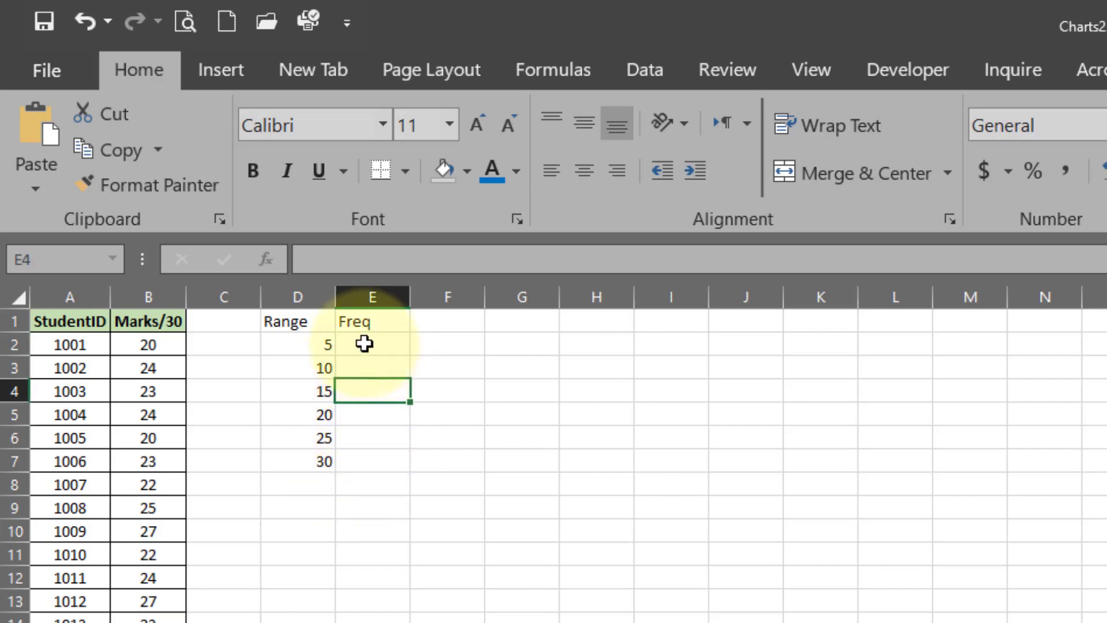
left_click(364, 342)
left_click_drag(364, 341, 375, 470)
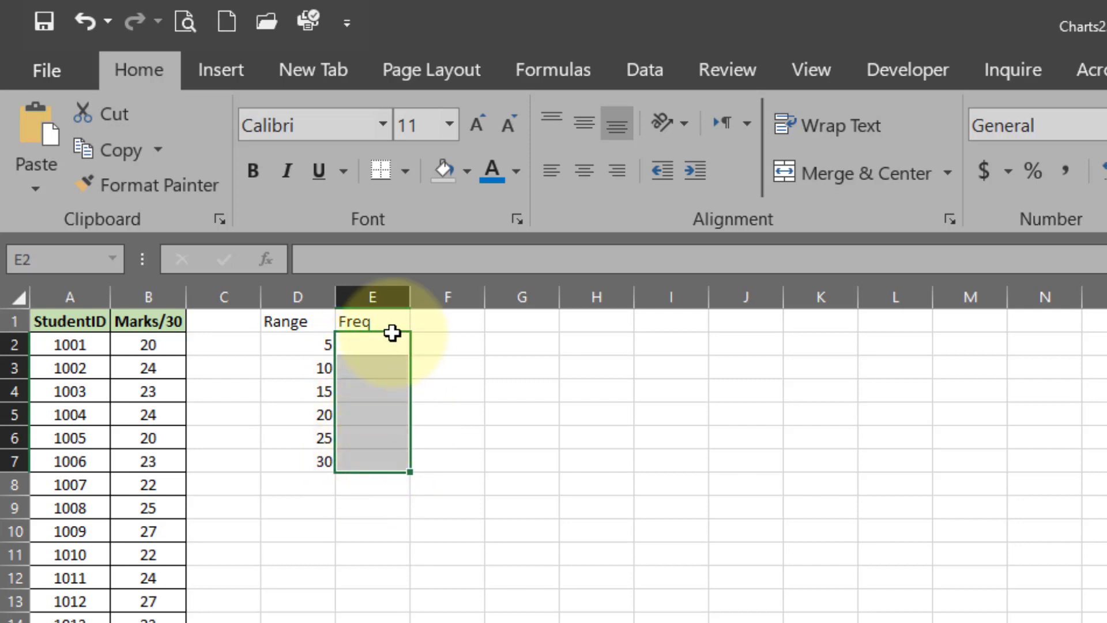
left_click(366, 341)
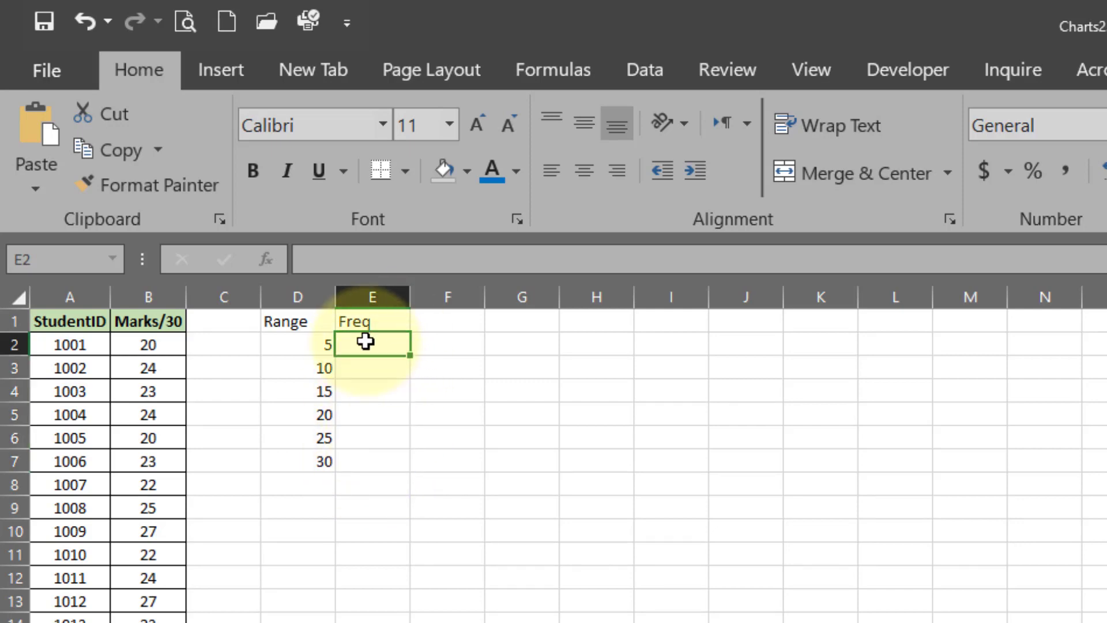
Enter the array formula =FREQUENCY(B2:B114,D2:D7) across the Freq cells E2:E7.
left_click_drag(366, 340, 379, 462)
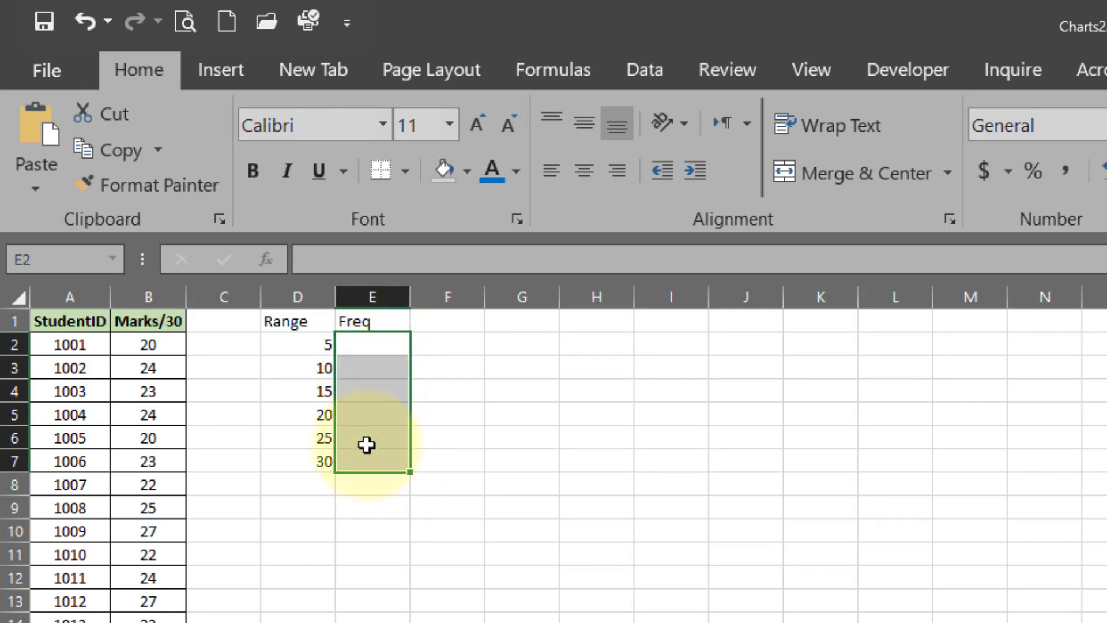
type("=")
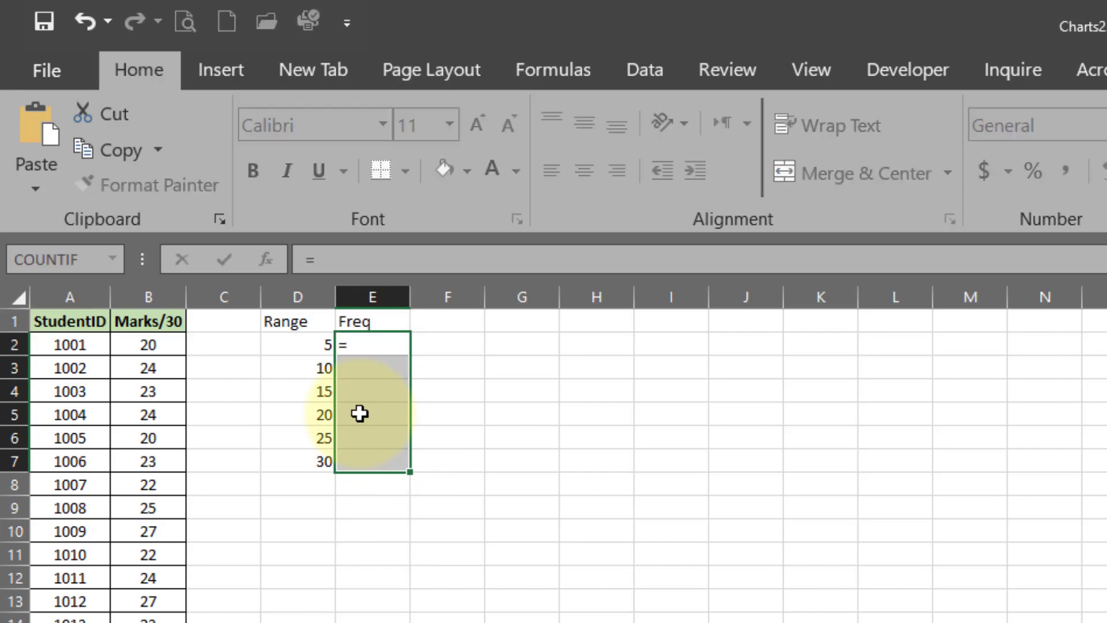
type("frq")
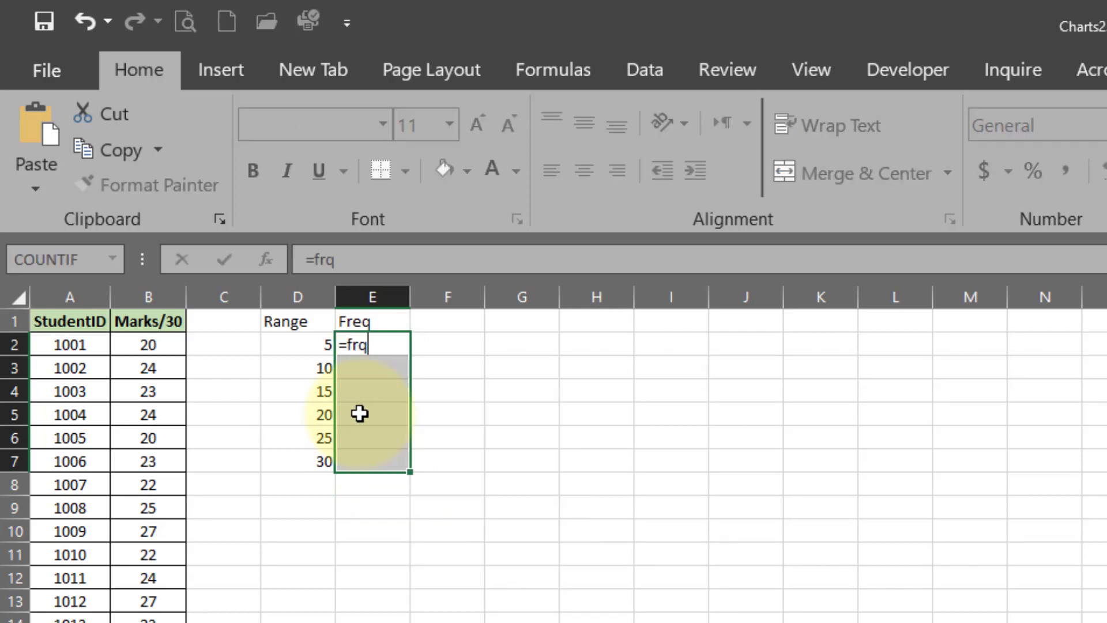
key("BackSpace")
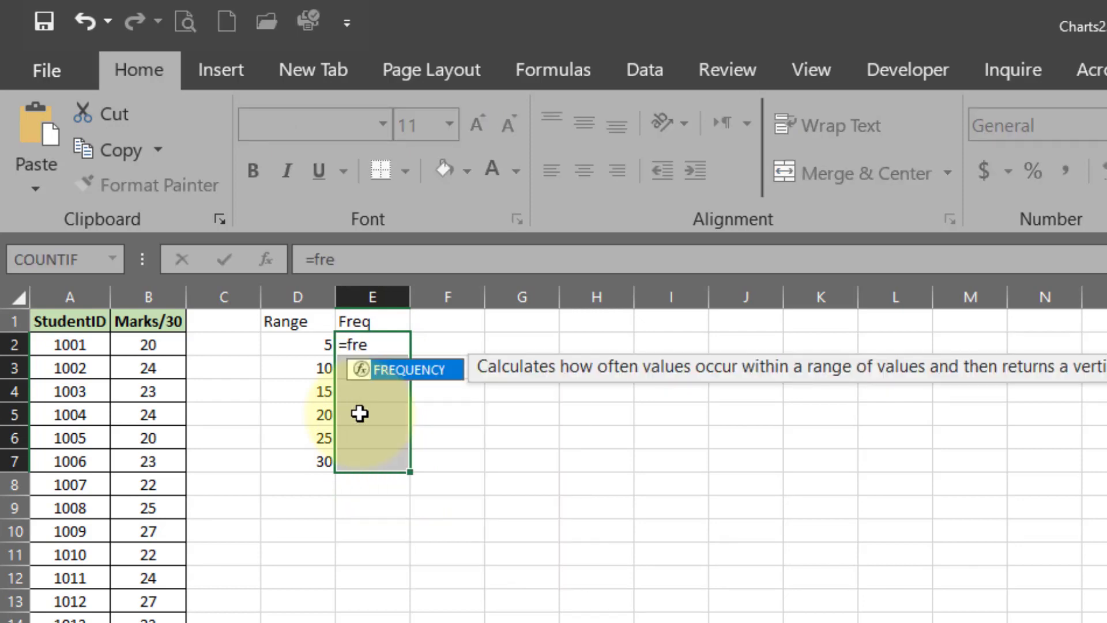
type("e")
double_click(381, 371)
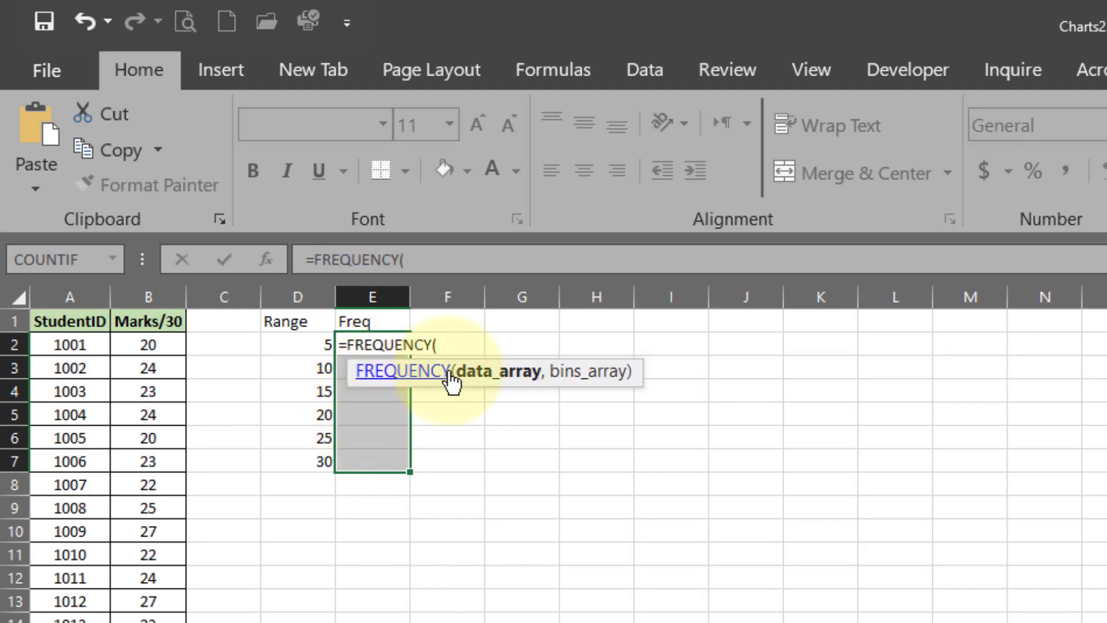
left_click(160, 343)
key("ctrl+shift+Down")
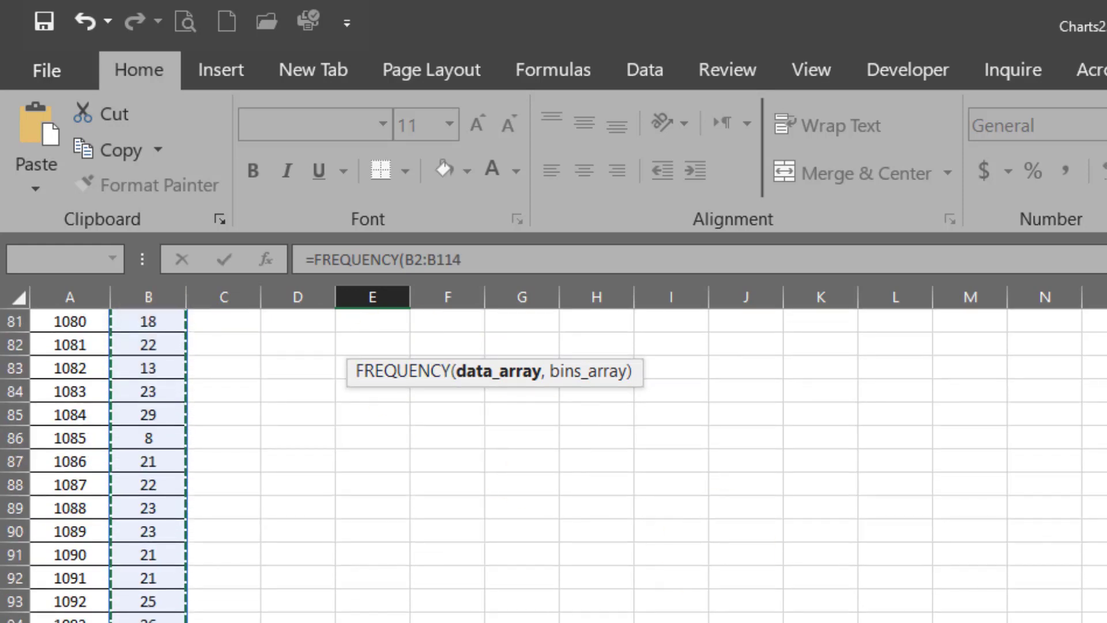
scroll(750, 405, "up", 20)
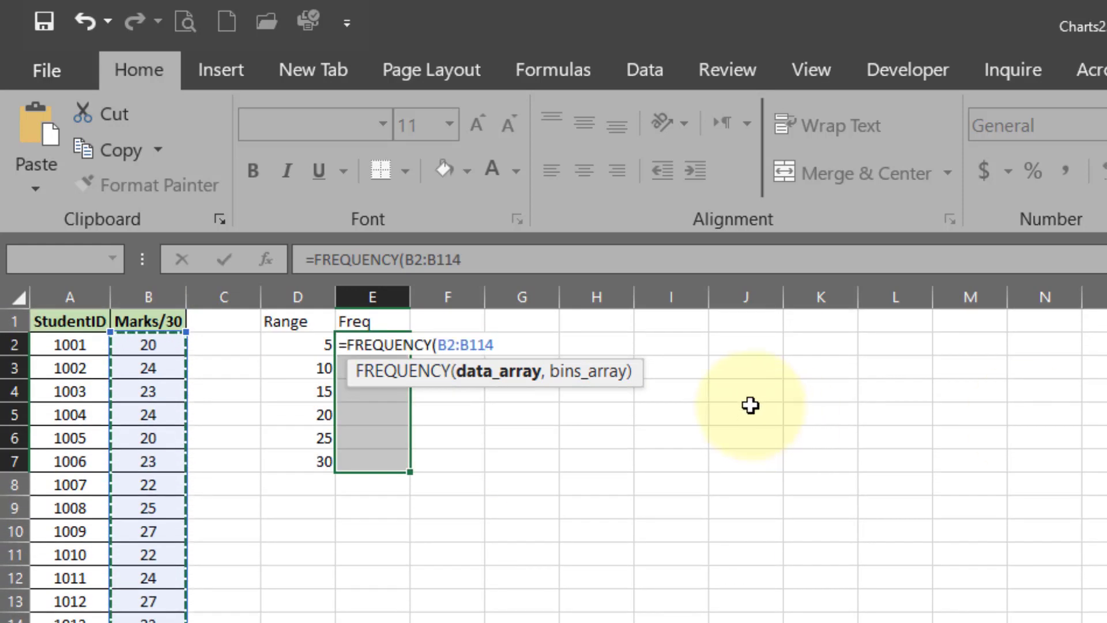
type(",")
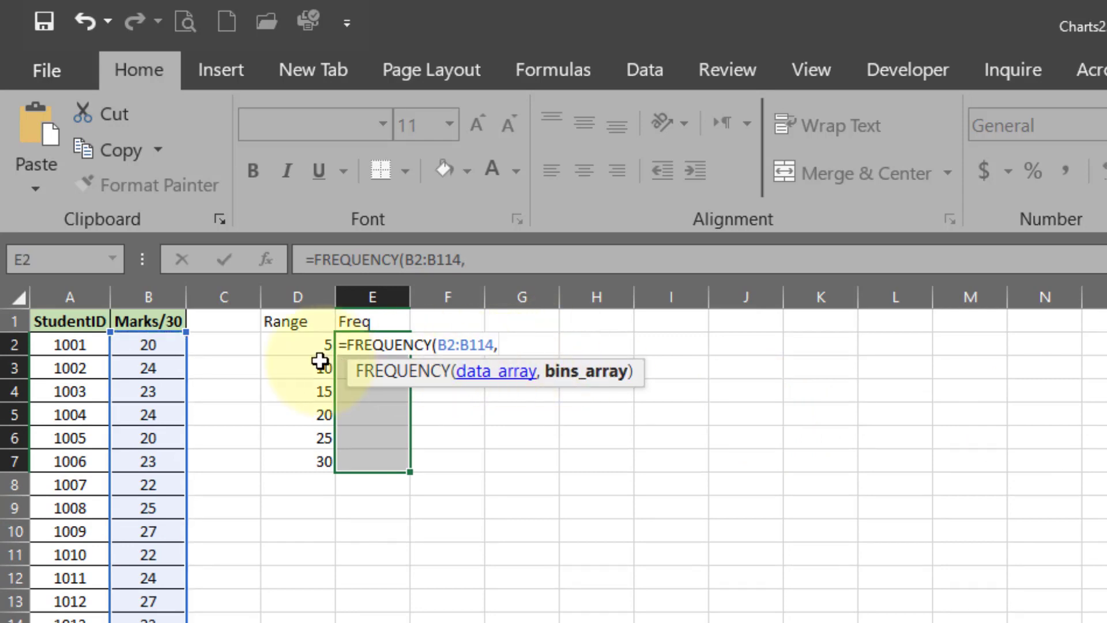
left_click_drag(302, 339, 302, 464)
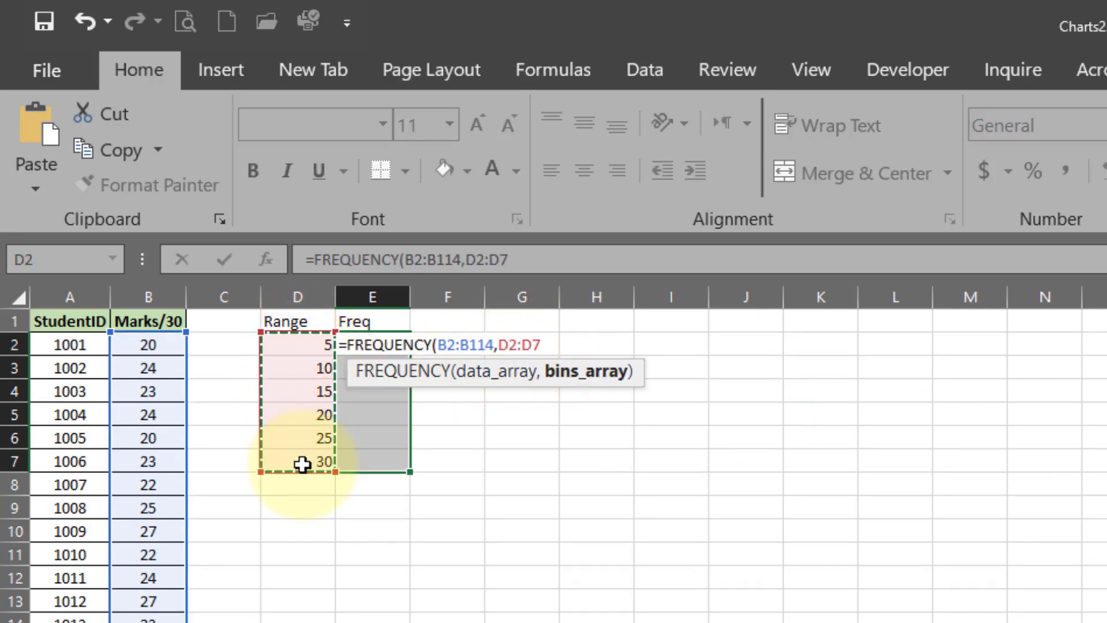
type(")")
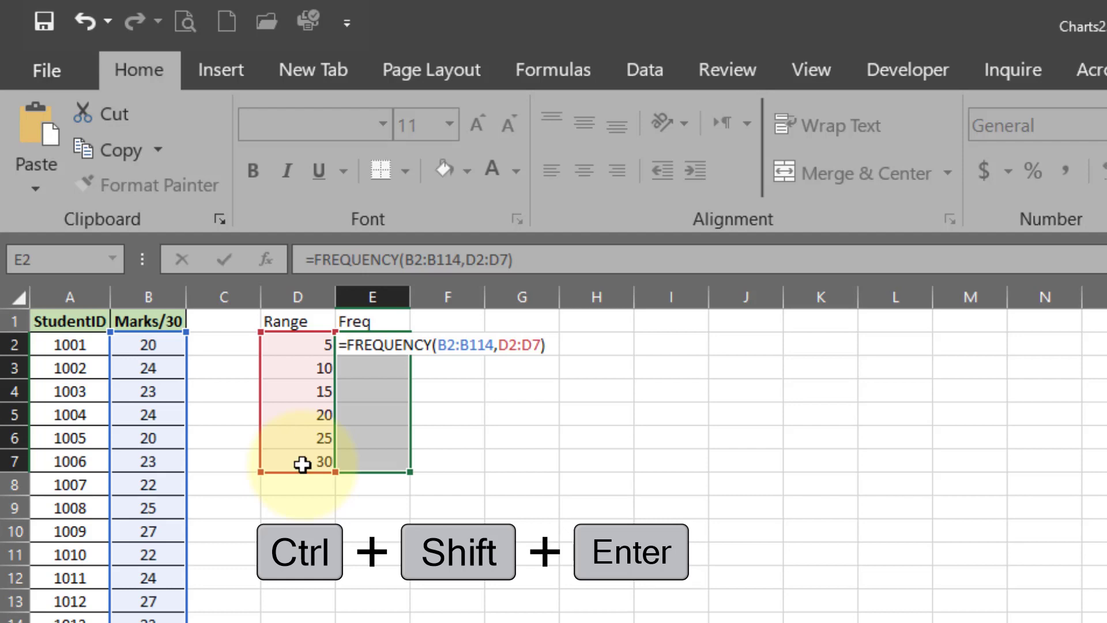
key("ctrl+shift+Return")
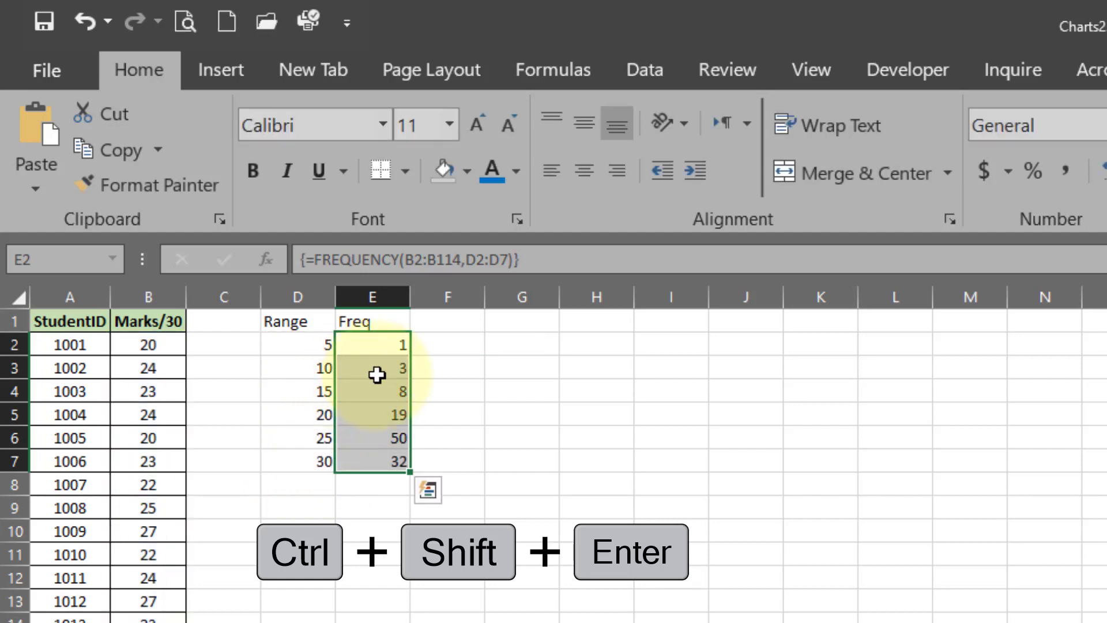
Inspect the array formula in the Freq cells and the Marks/30 values it counts.
left_click(376, 344)
left_click(366, 444)
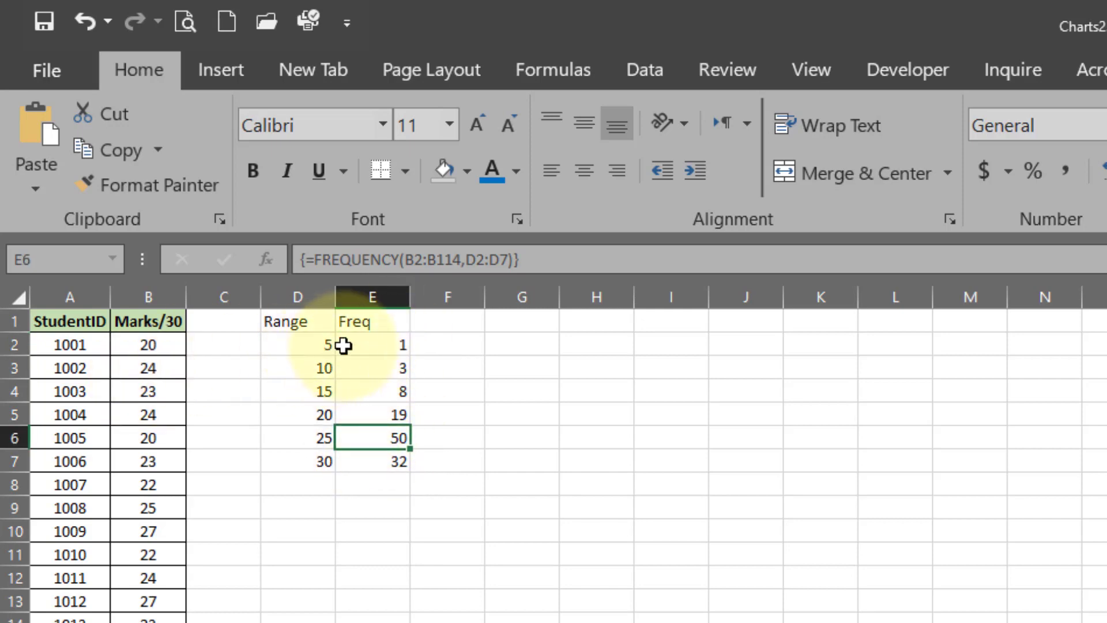
left_click(152, 362)
left_click(150, 343)
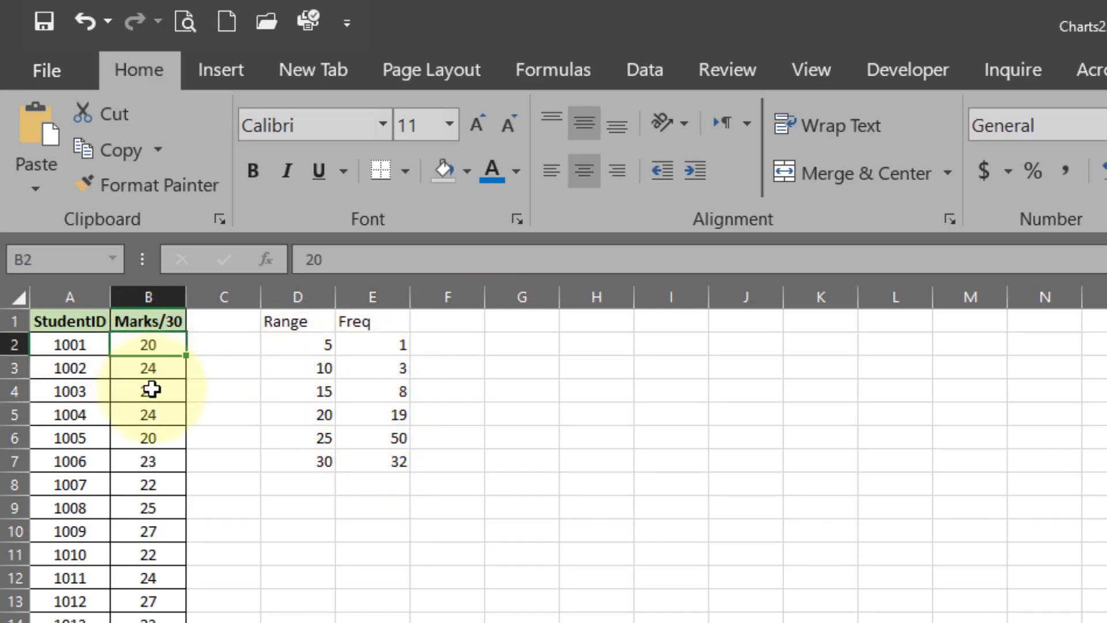
left_click(154, 390)
left_click(168, 346)
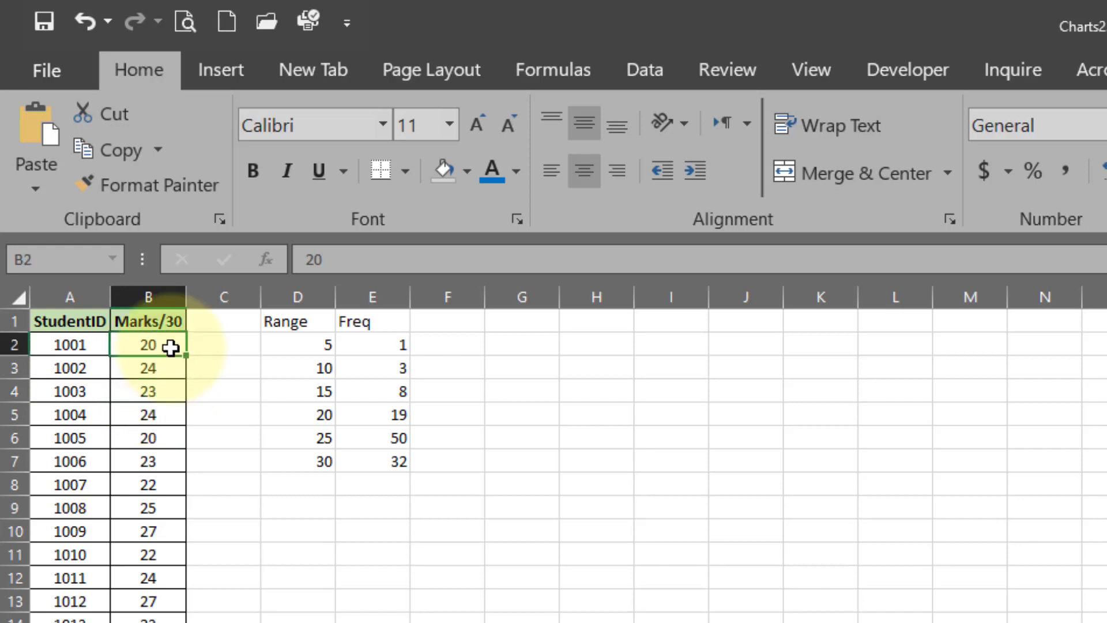
left_click(153, 390)
Total the frequencies E2:E7 in cell E8 with the SUM function.
left_click(372, 484)
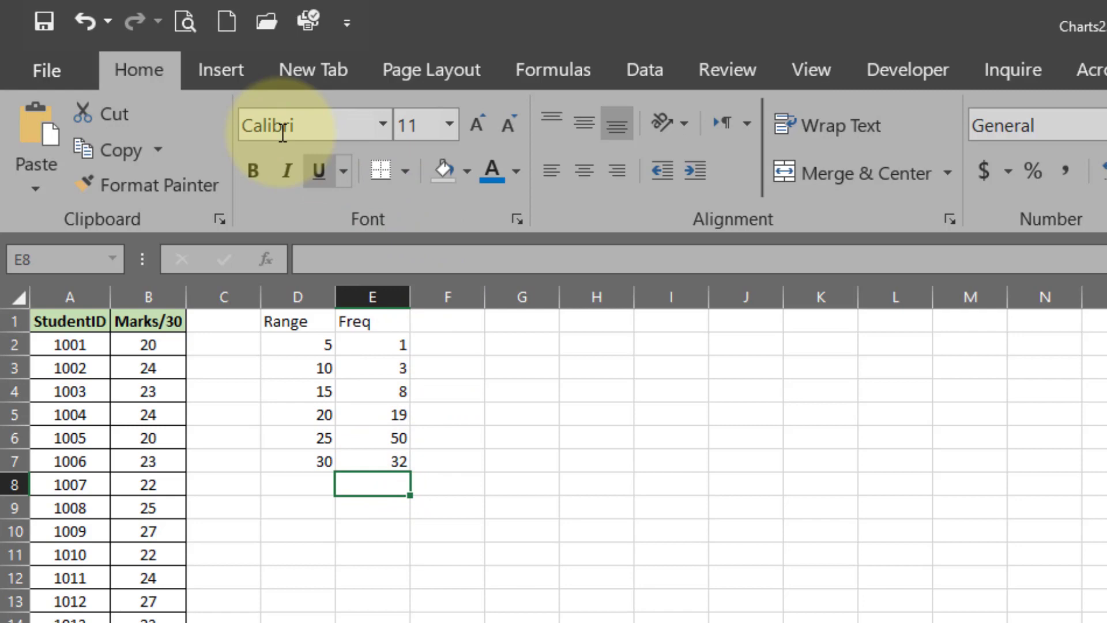
left_click(646, 111)
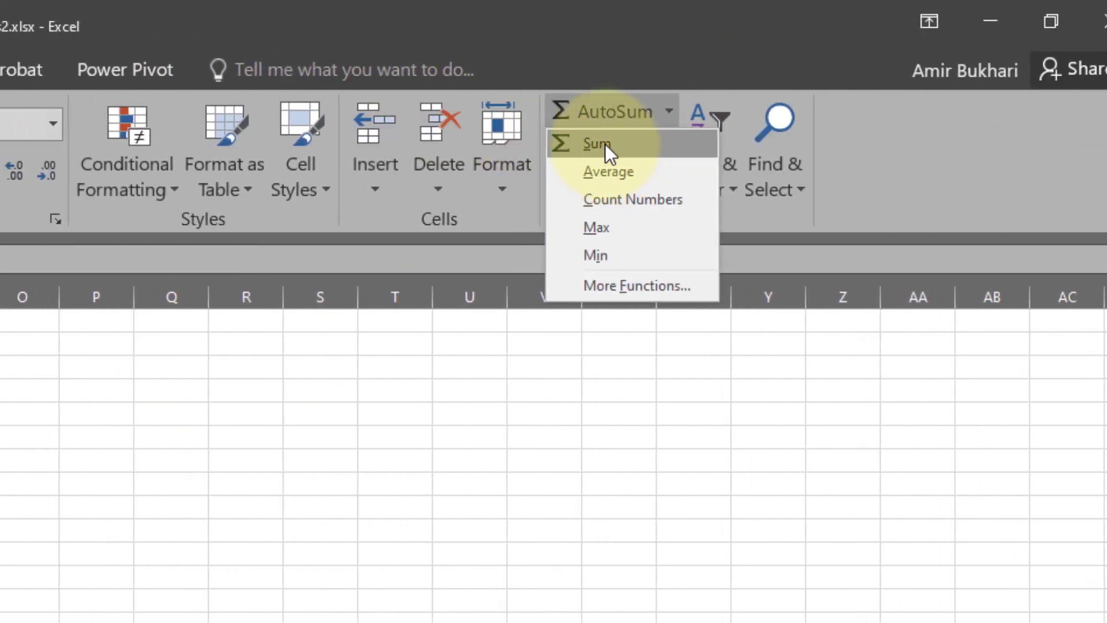
left_click(575, 141)
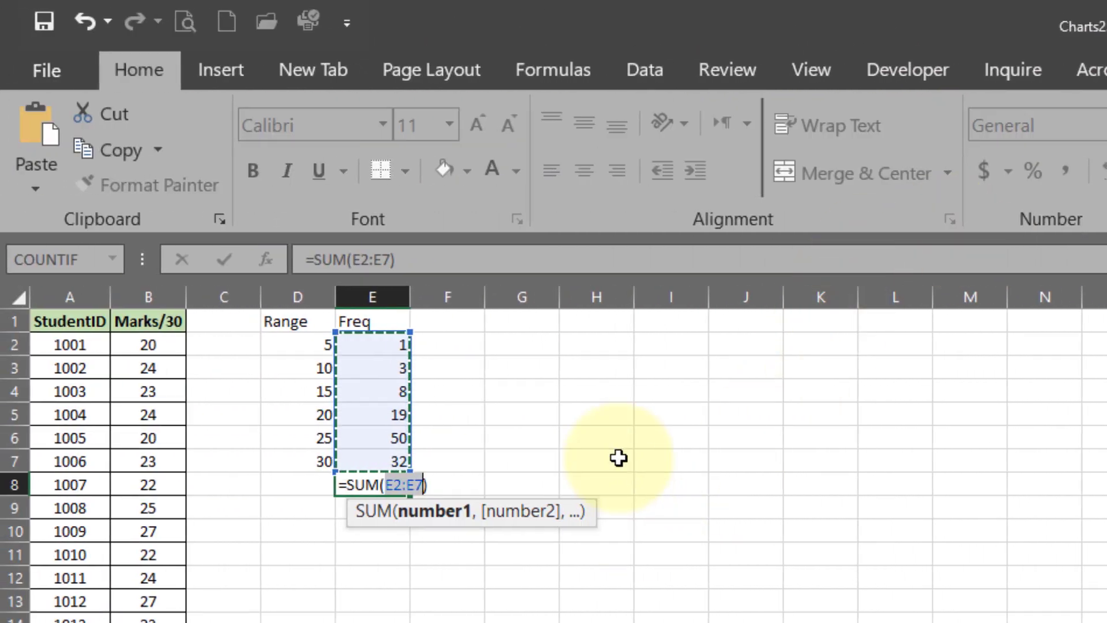
key("Return")
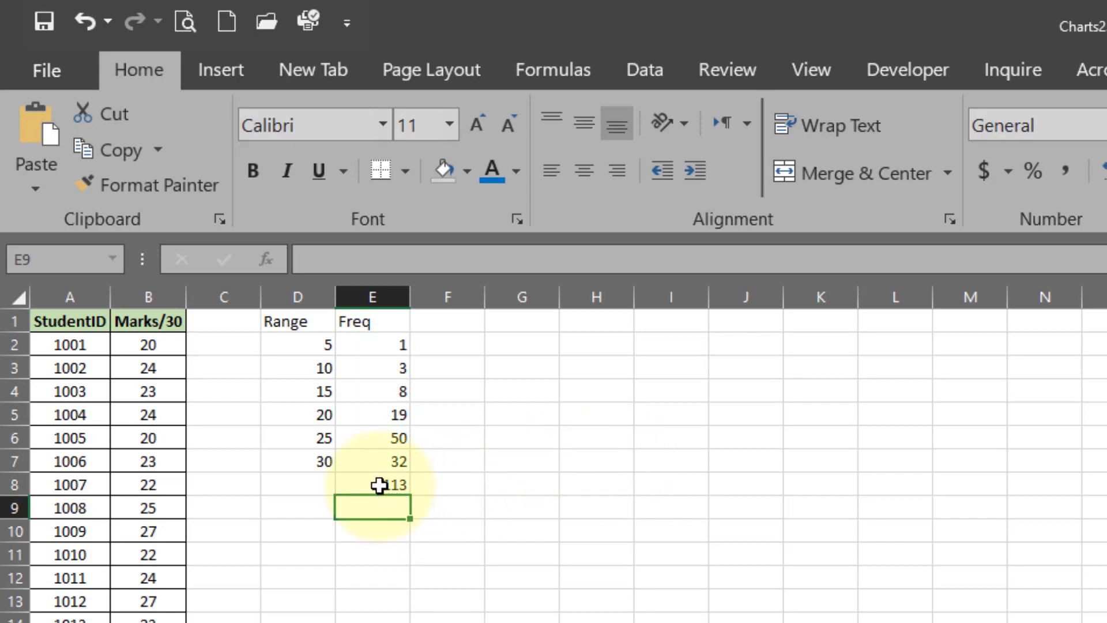
Compare the frequency total in E8 with the last student record at the end of the marks list.
left_click(379, 485)
scroll(86, 616, "down", 6)
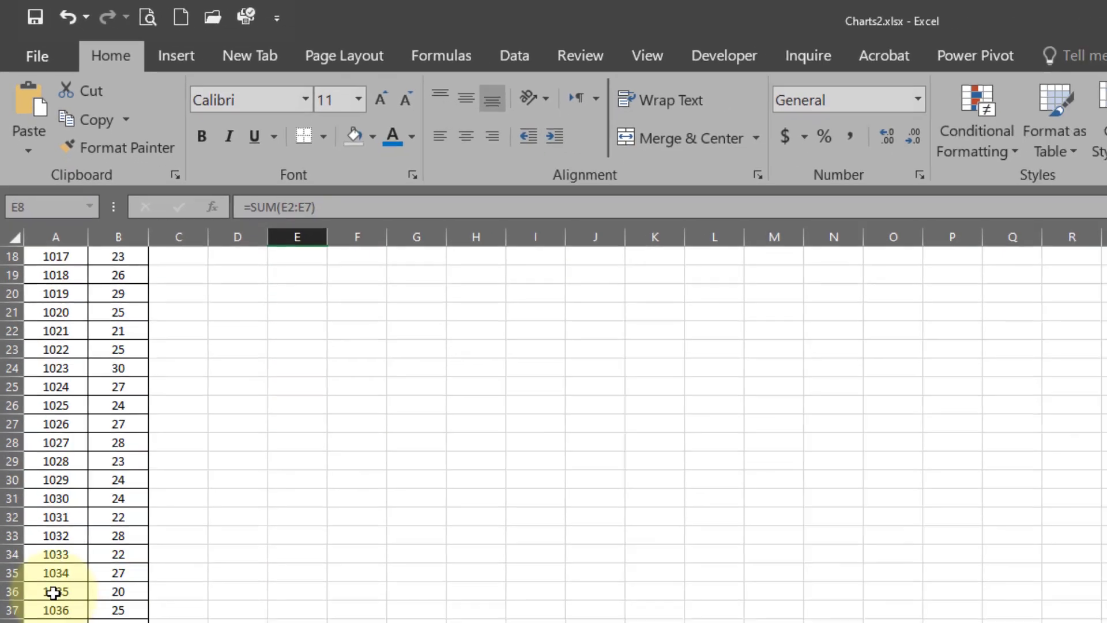
scroll(53, 592, "down", 20)
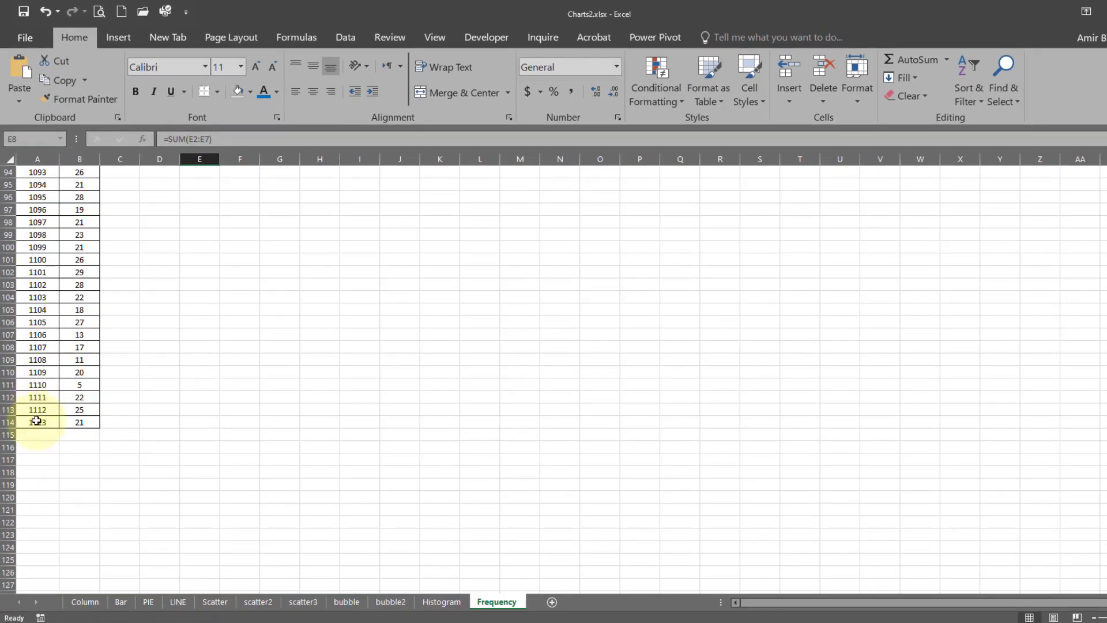
left_click(77, 423)
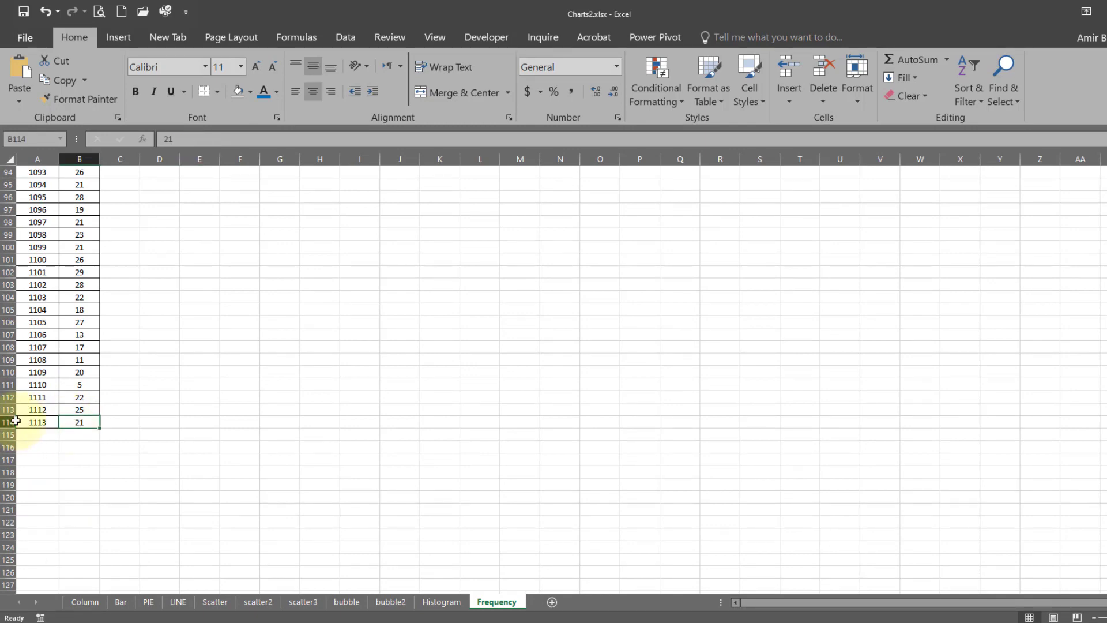
scroll(67, 401, "up", 19)
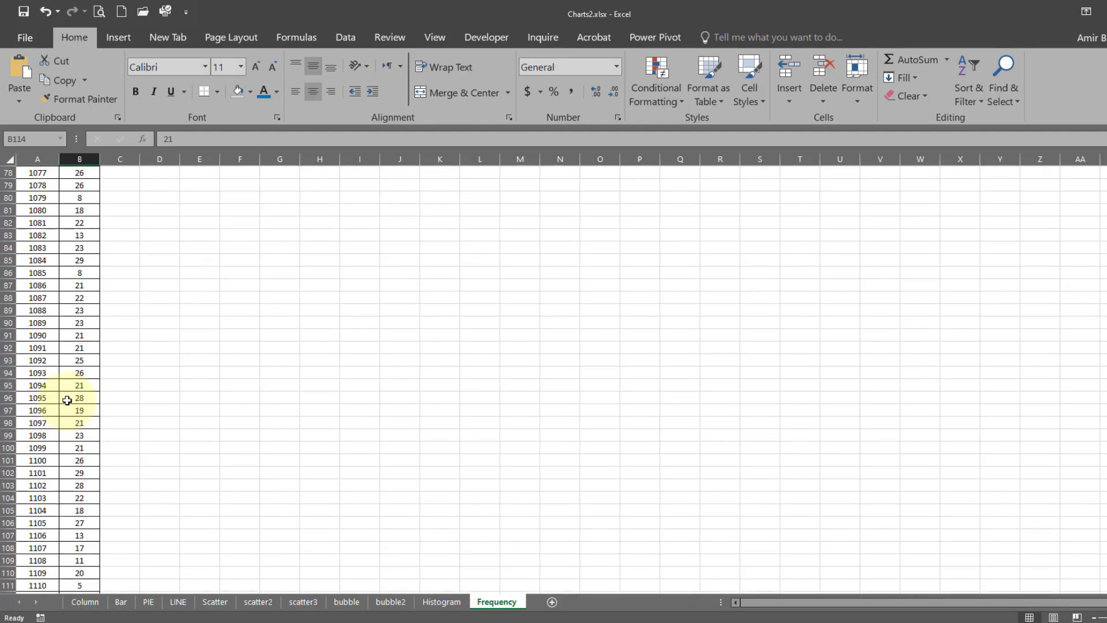
scroll(67, 400, "up", 9)
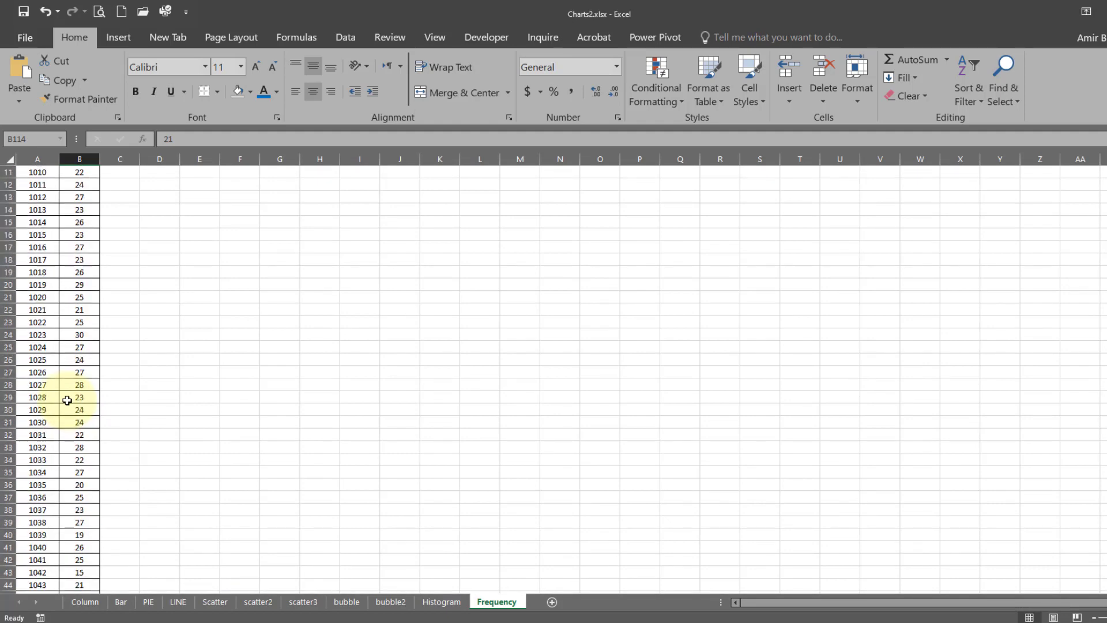
left_click(213, 259)
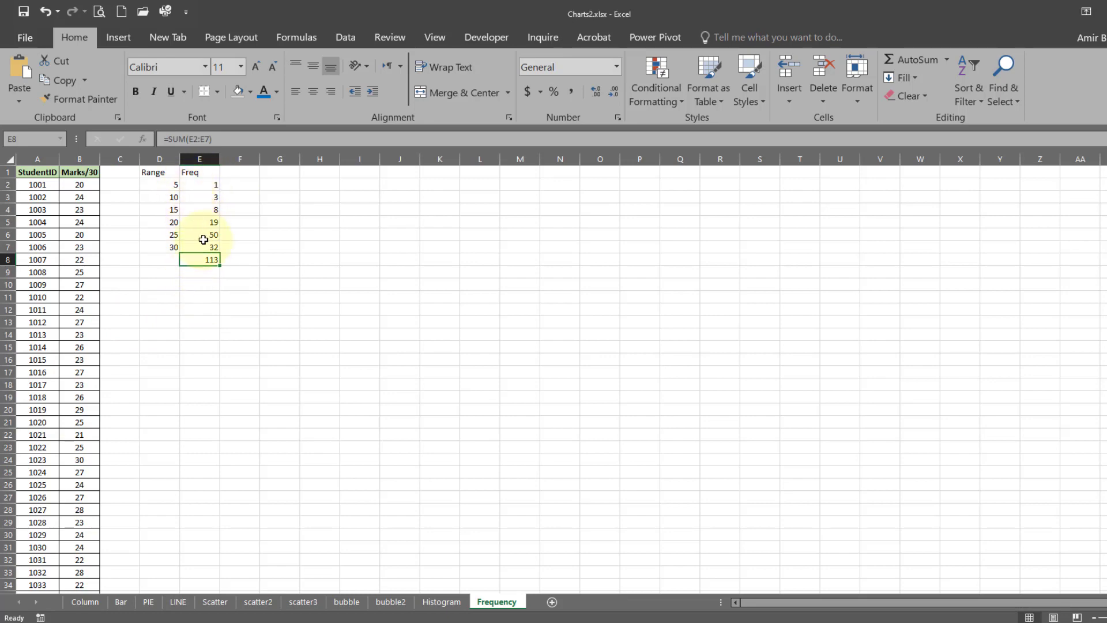
left_click(208, 293)
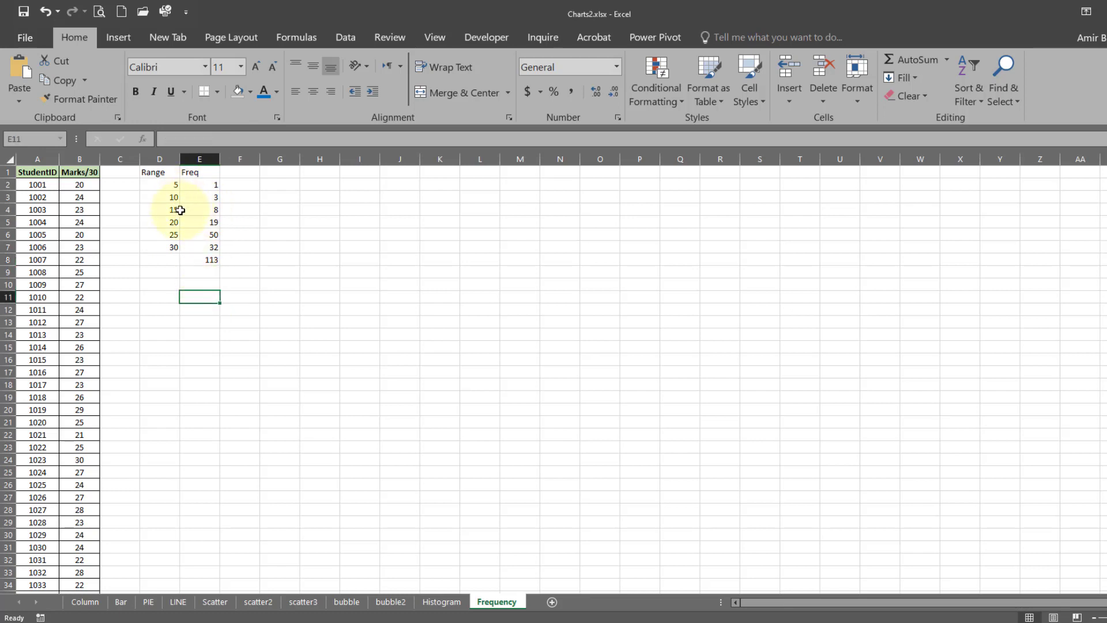
Insert a Scatter with Smooth Lines chart of D1:E7, using the single-series Freq version.
left_click_drag(155, 173, 211, 248)
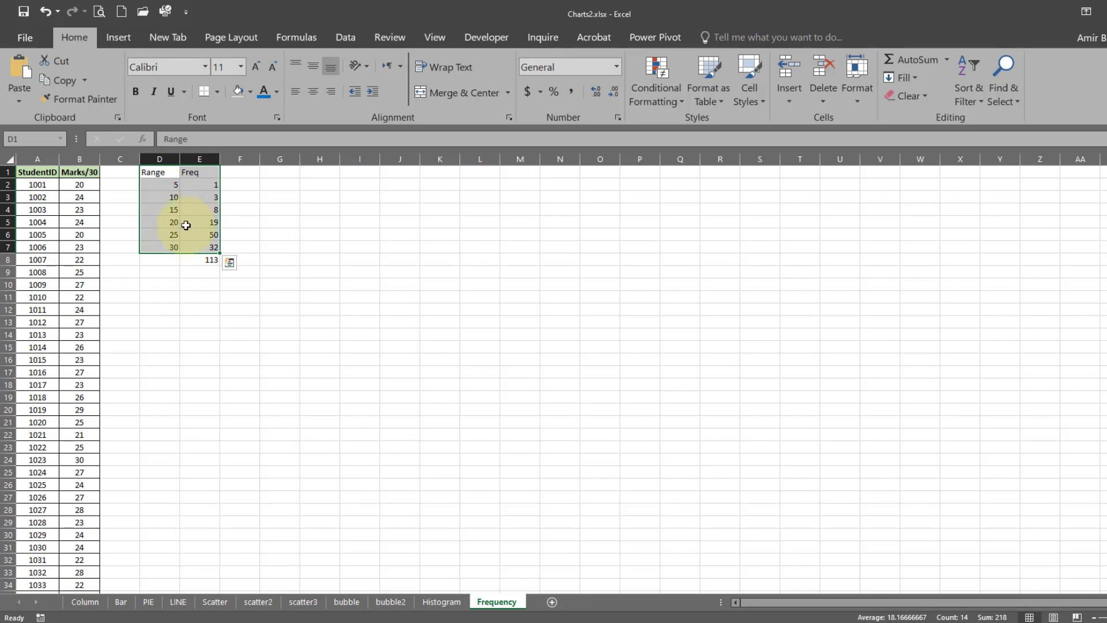
left_click(122, 37)
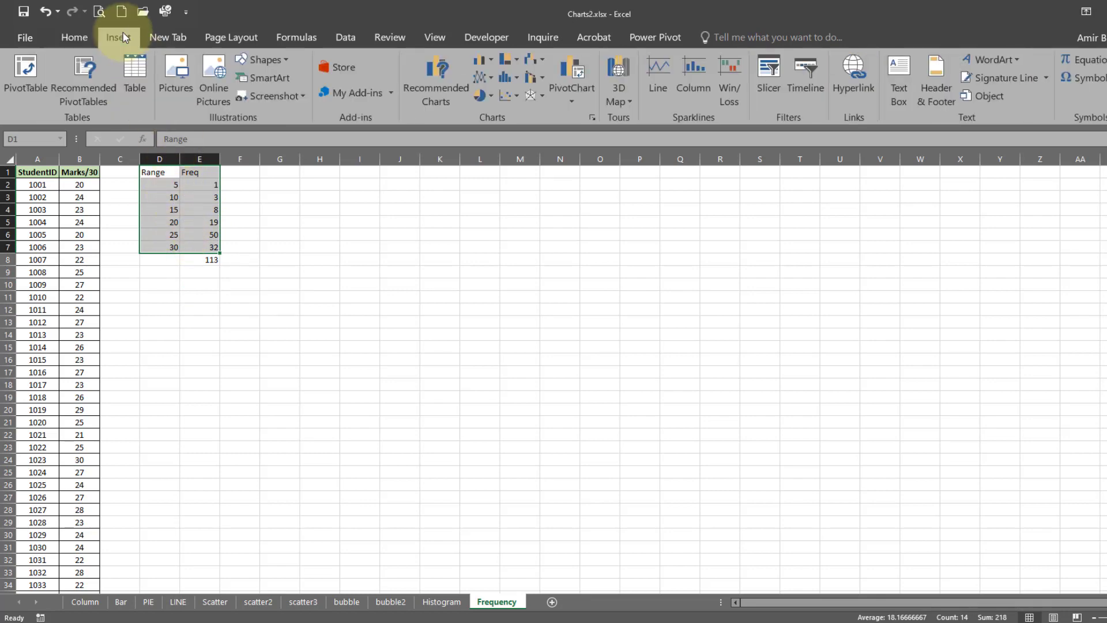
left_click(435, 81)
left_click(575, 168)
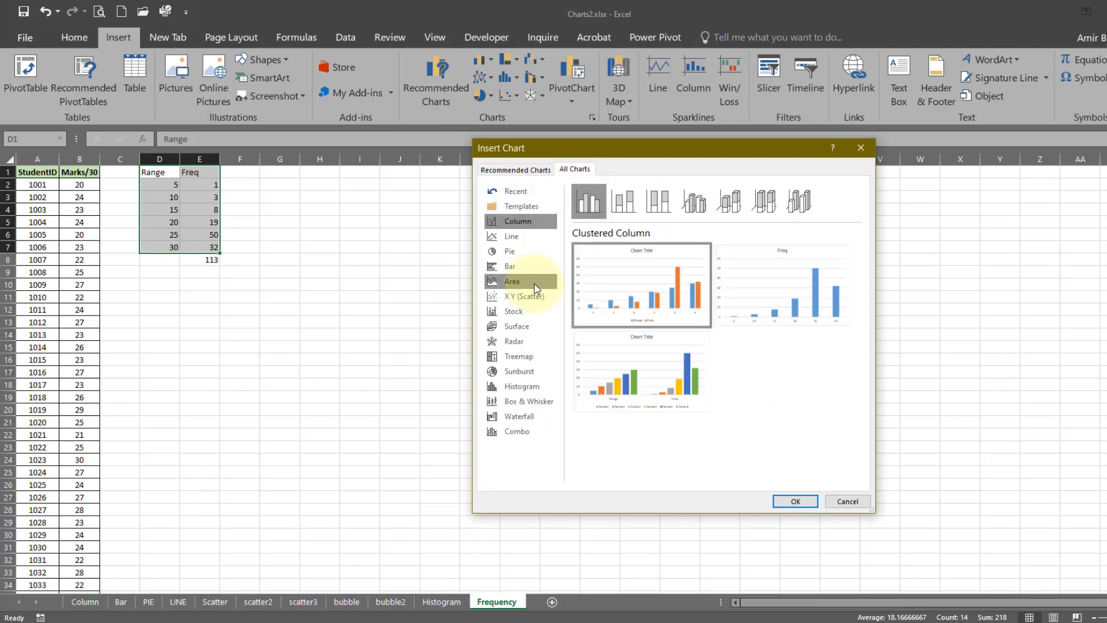
left_click(522, 237)
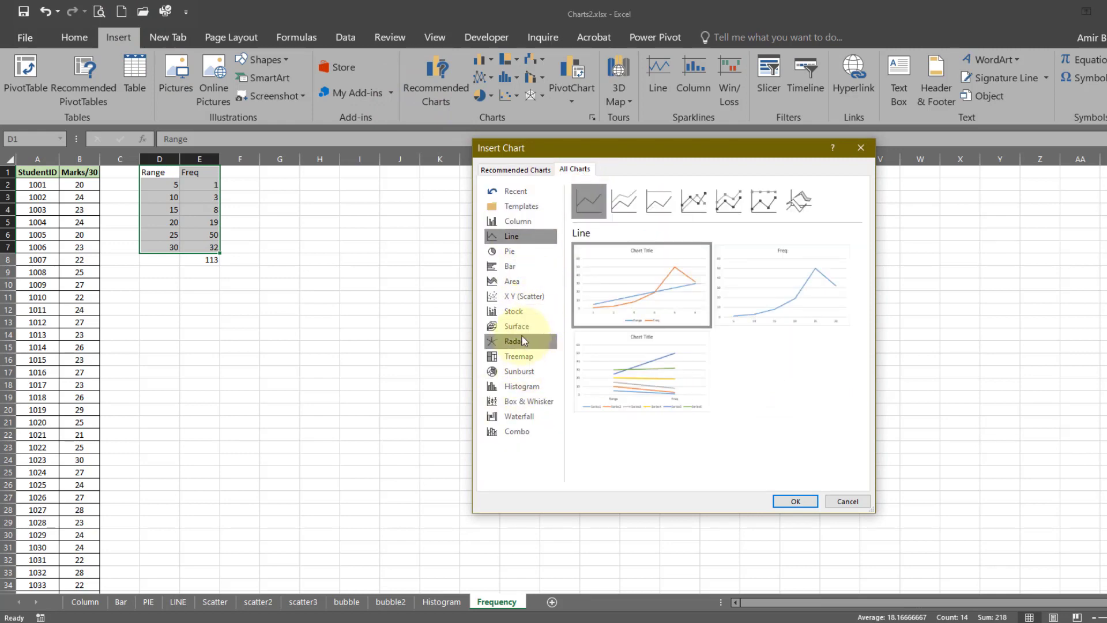
left_click(517, 298)
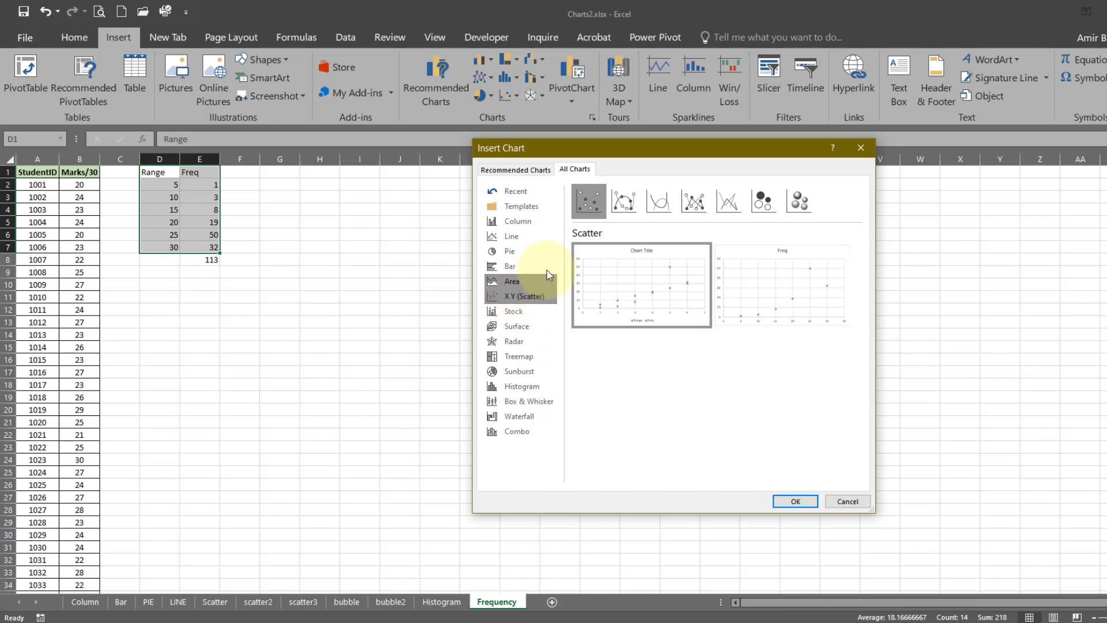
left_click(660, 200)
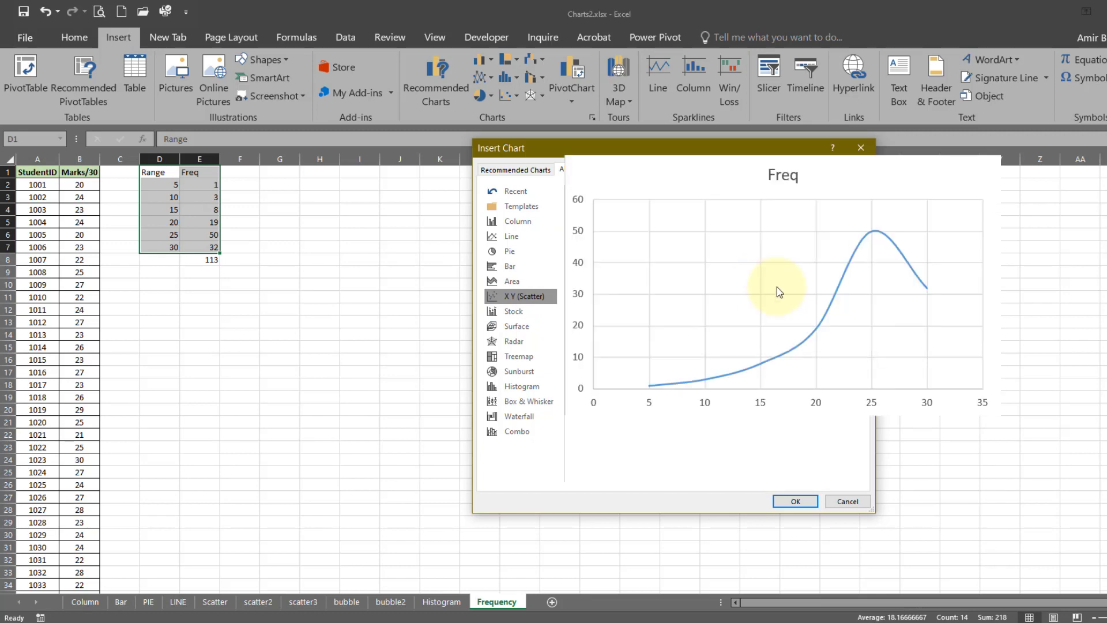
left_click(796, 501)
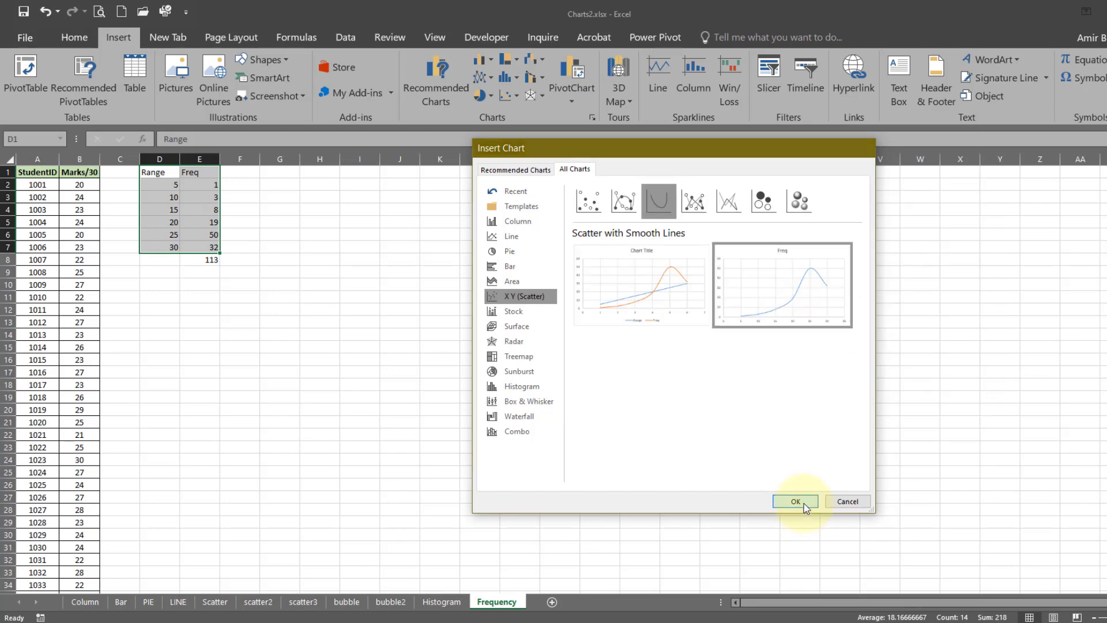
Place the Freq chart beside the frequency table and enlarge it to cover about columns F to R down to row 24.
left_click_drag(537, 312, 322, 190)
left_click_drag(544, 355, 730, 468)
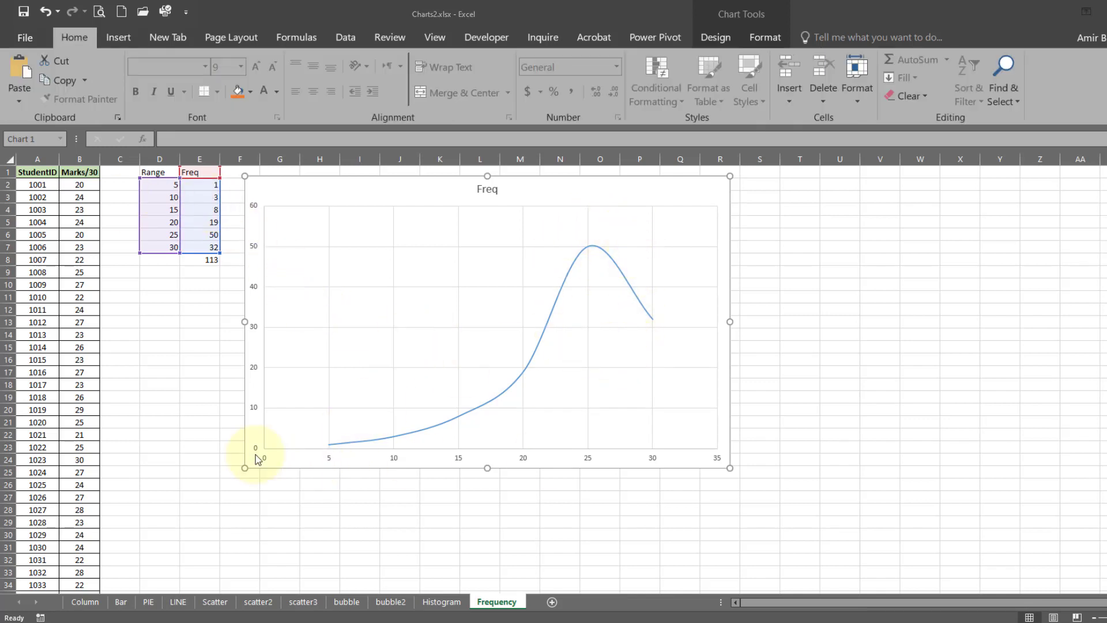
left_click(266, 457)
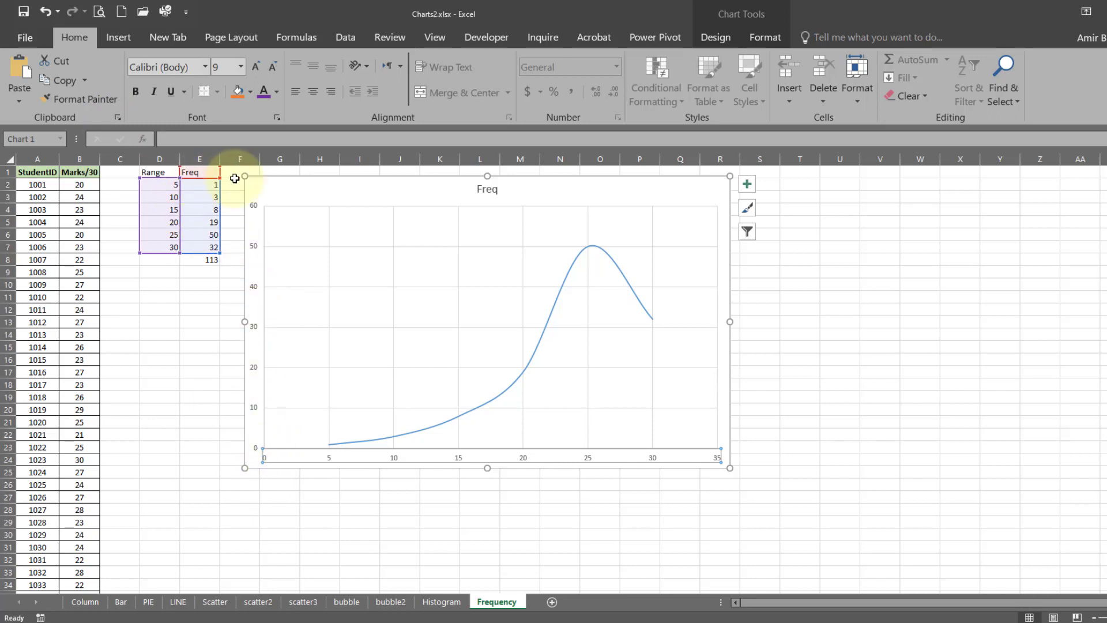
Add primary horizontal and primary vertical axis titles to the Freq chart.
left_click(276, 185)
left_click(715, 37)
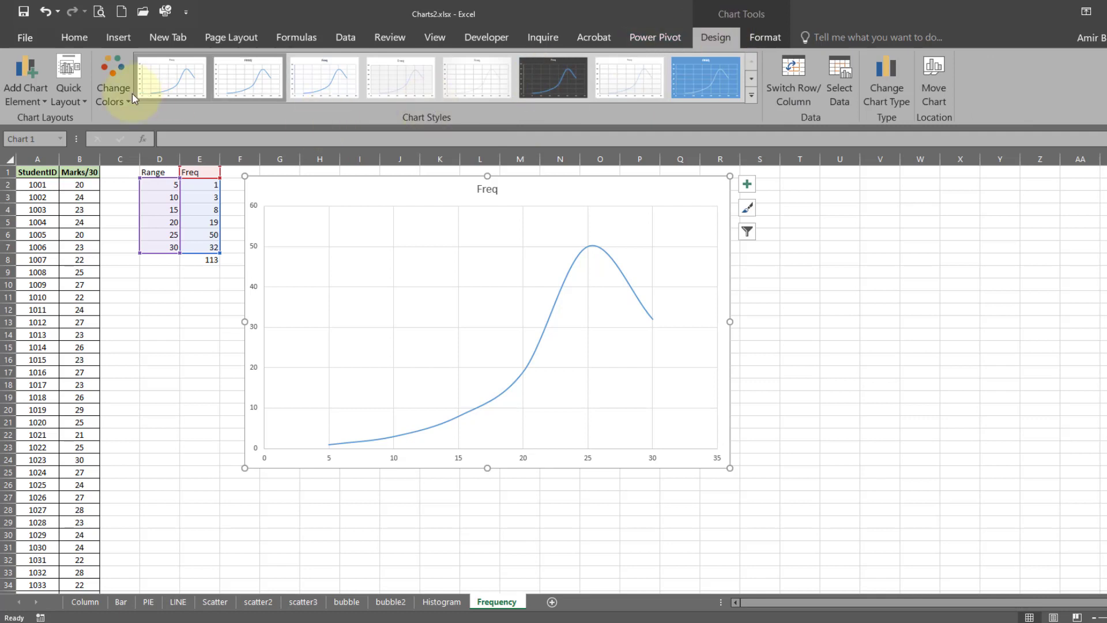
left_click(37, 94)
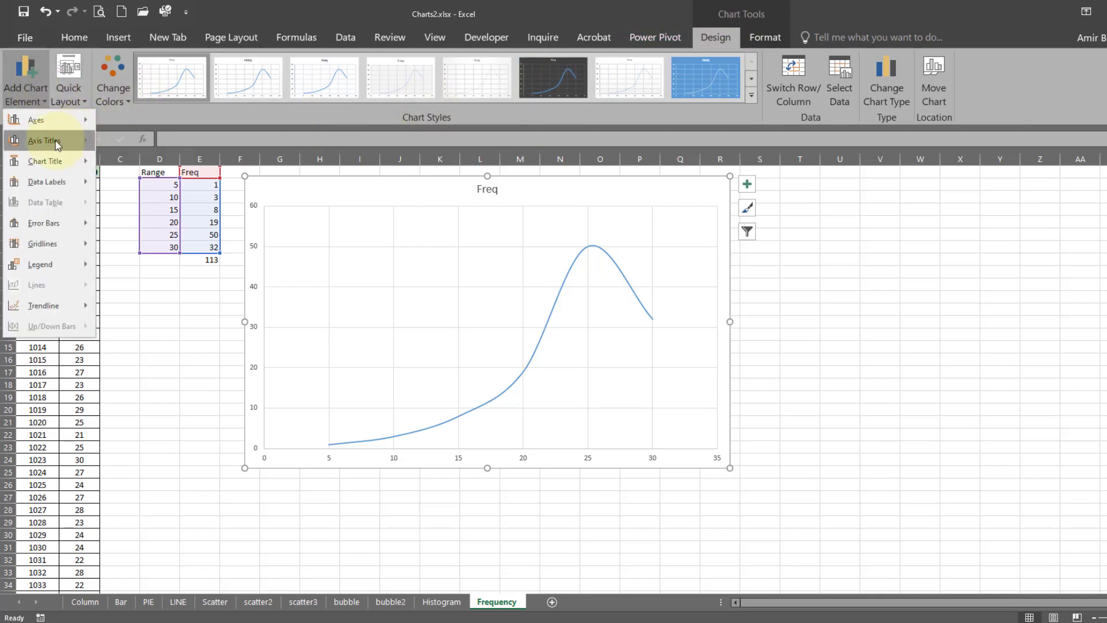
mouse_move(57, 140)
left_click(155, 144)
left_click(25, 95)
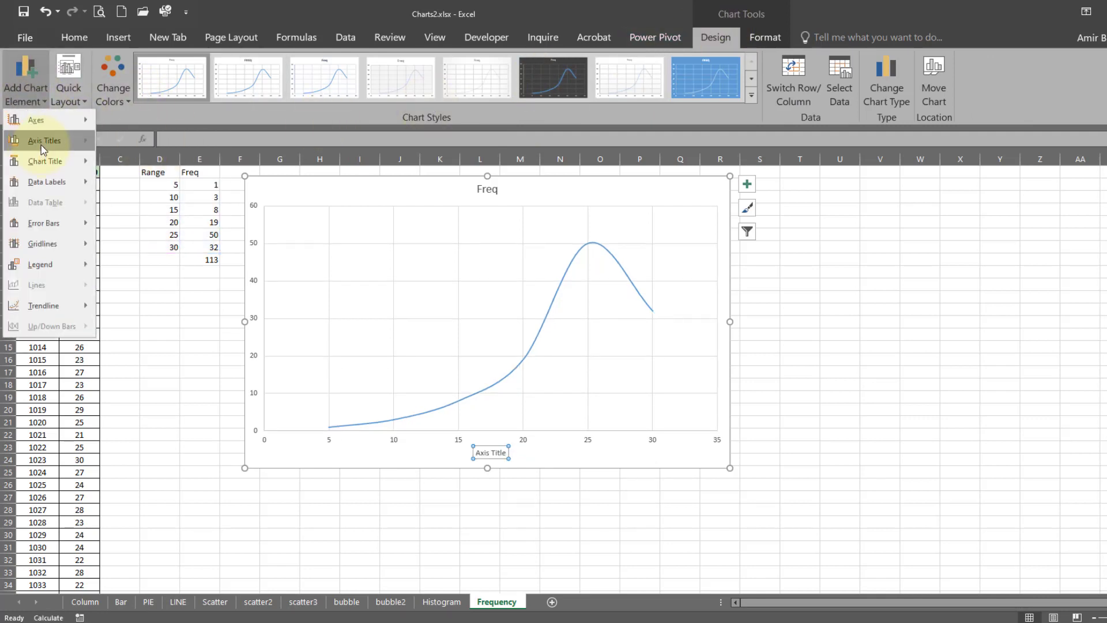
left_click(141, 185)
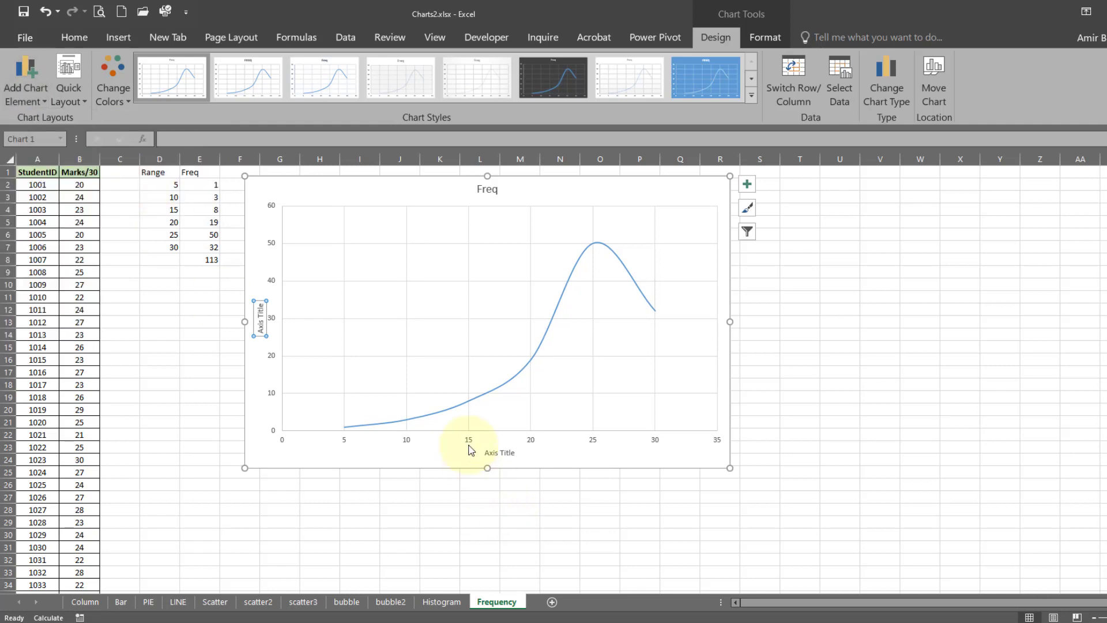
Change the horizontal axis title to "Range" and the vertical axis title to "Frequency".
triple_click(502, 452)
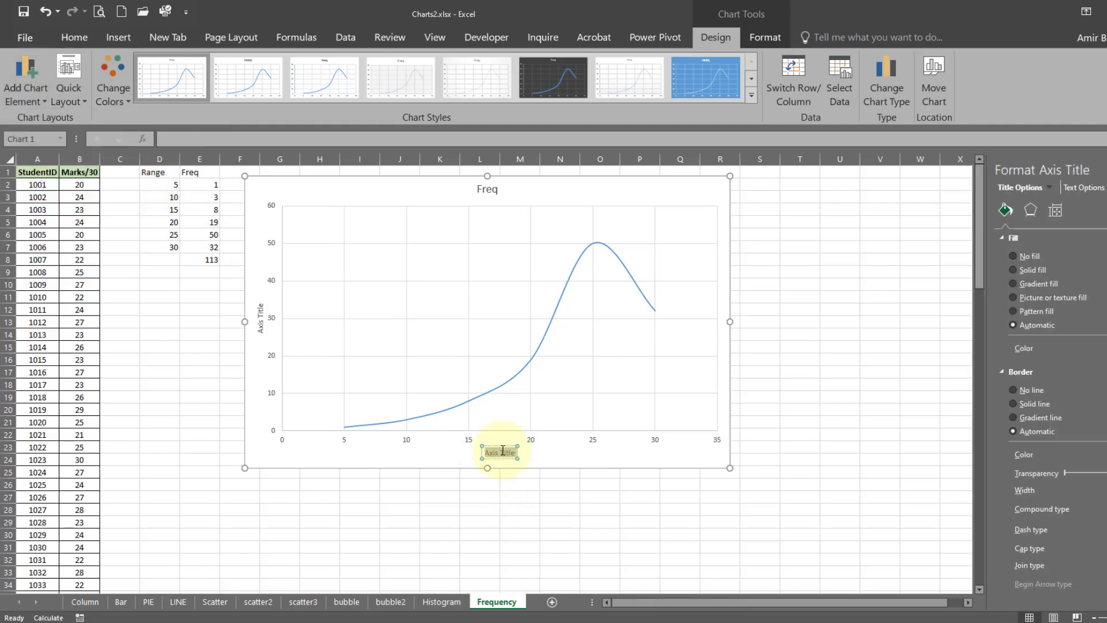
type("Range")
left_click(263, 325)
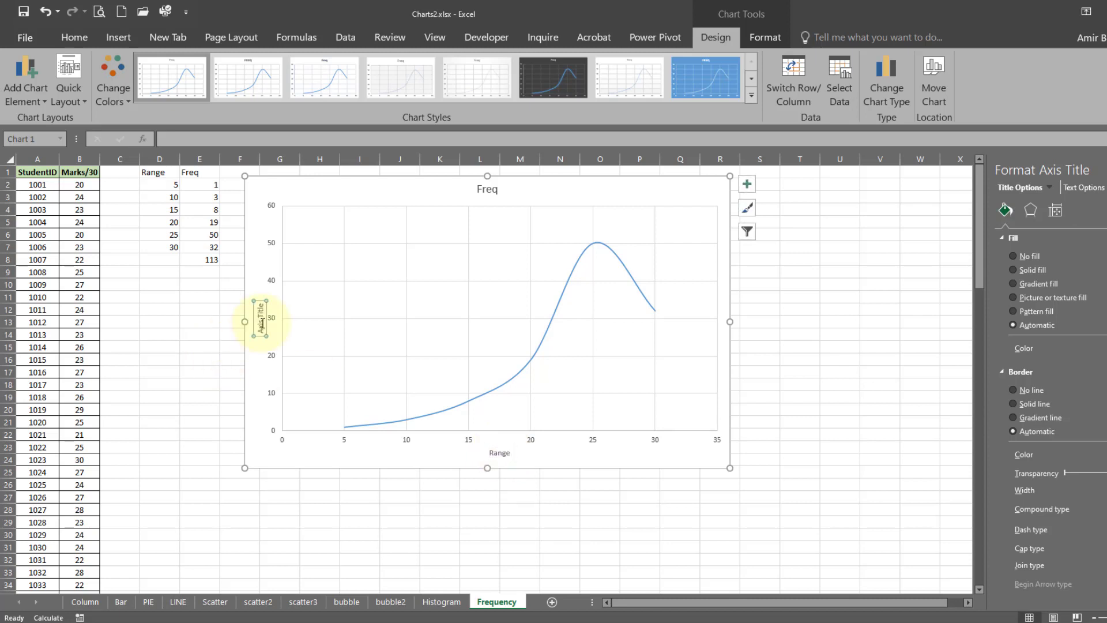
triple_click(263, 324)
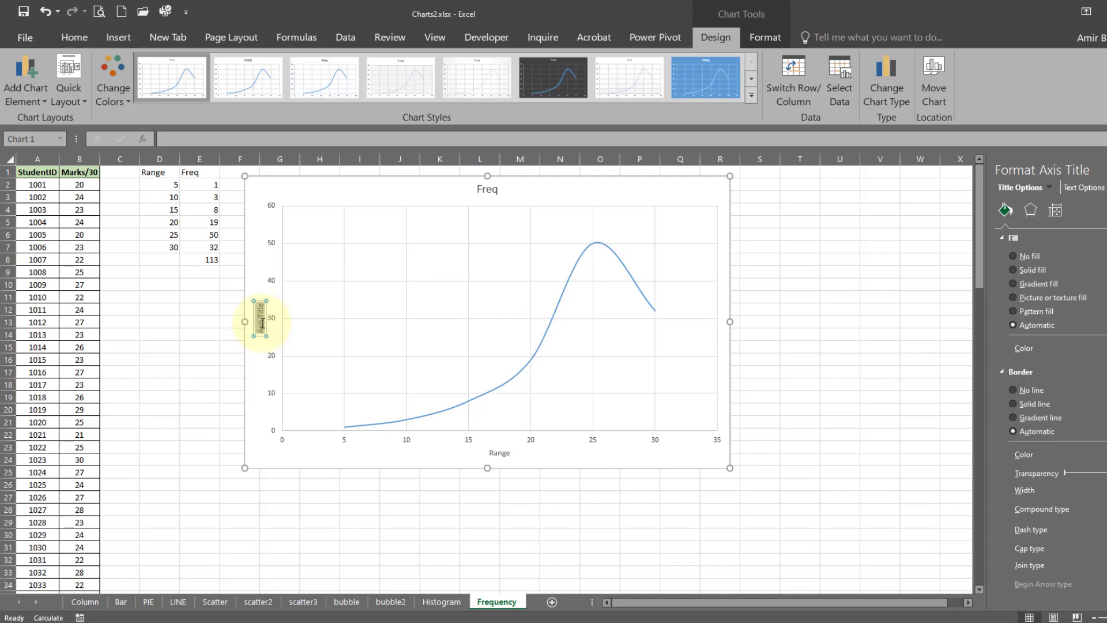
key("BackSpace")
type("Frequency")
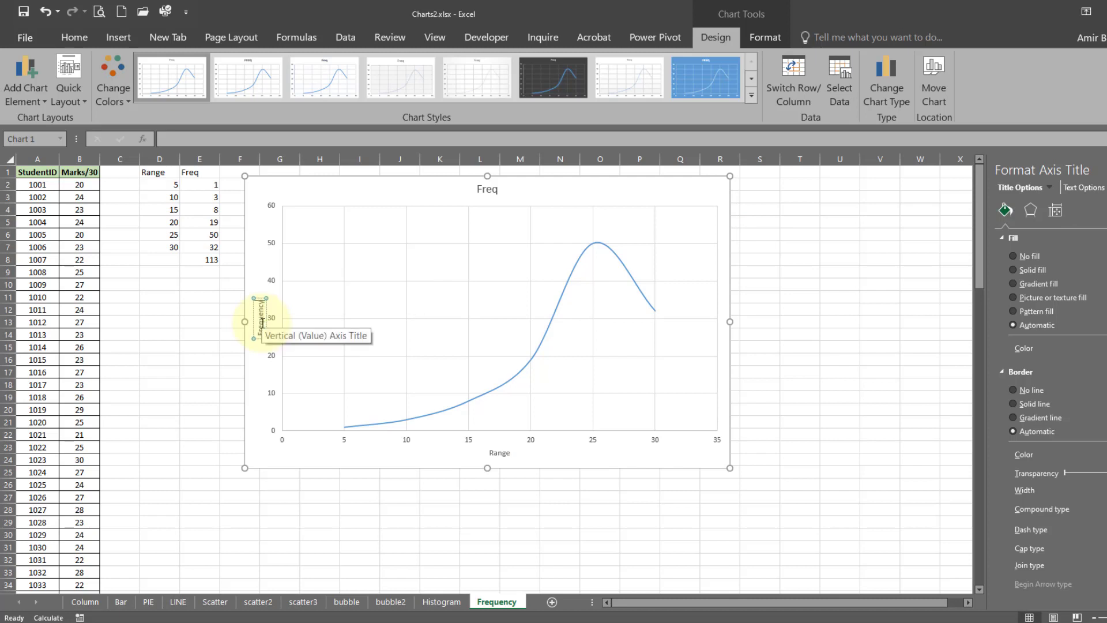
left_click(257, 381)
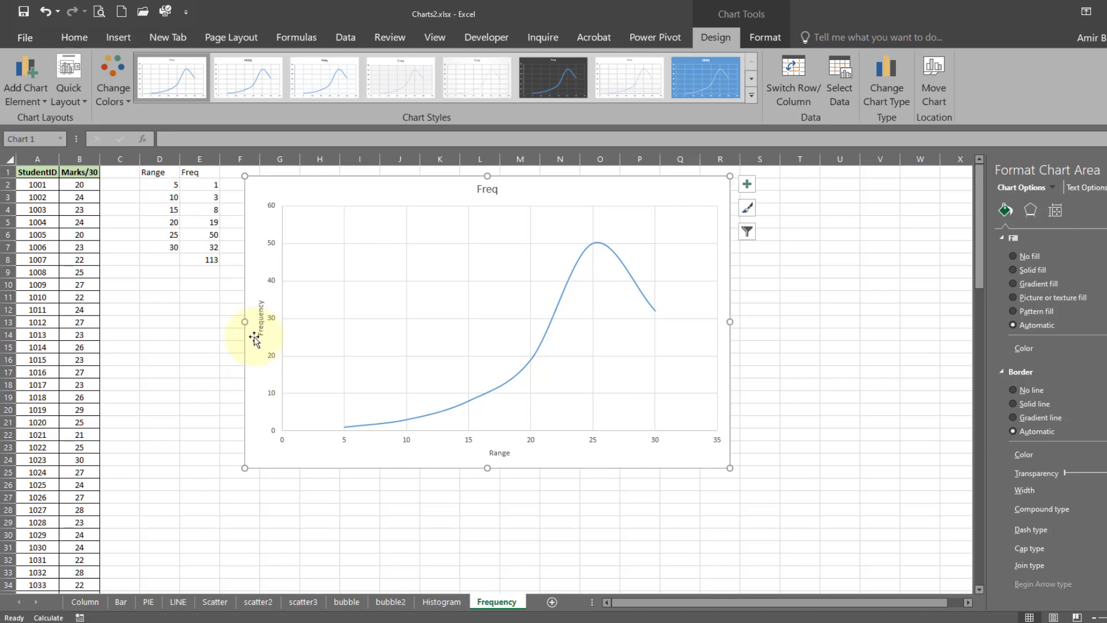
Increase the font size of the vertical axis title Frequency to 18.
left_click(260, 326)
left_click(74, 37)
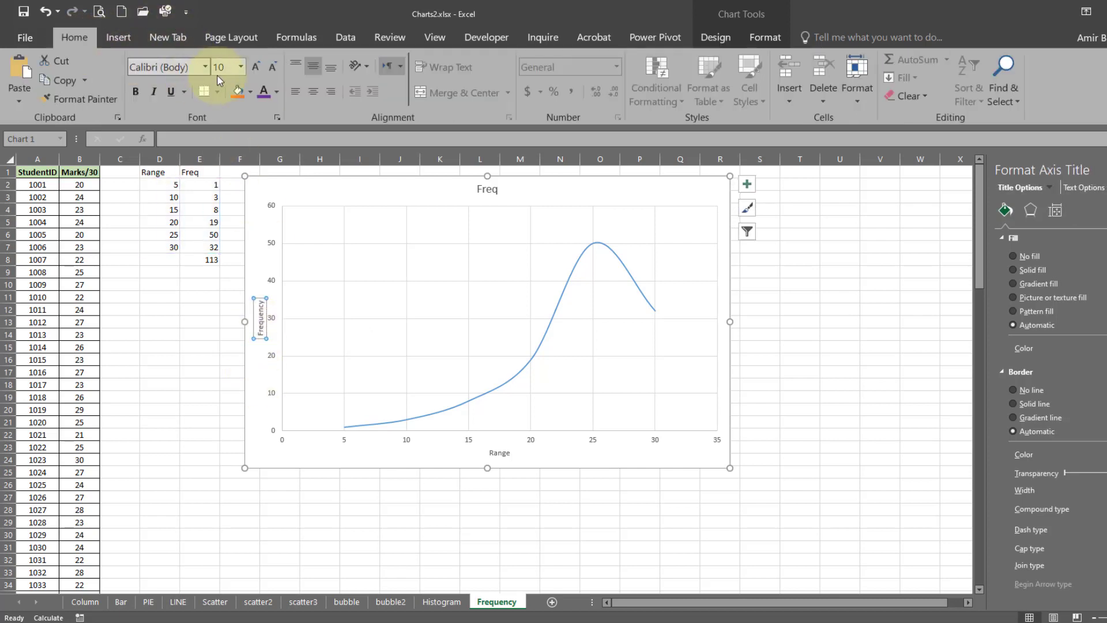
left_click(256, 68)
left_click(256, 68)
left_click(256, 68)
left_click(256, 68)
left_click(256, 68)
left_click(256, 68)
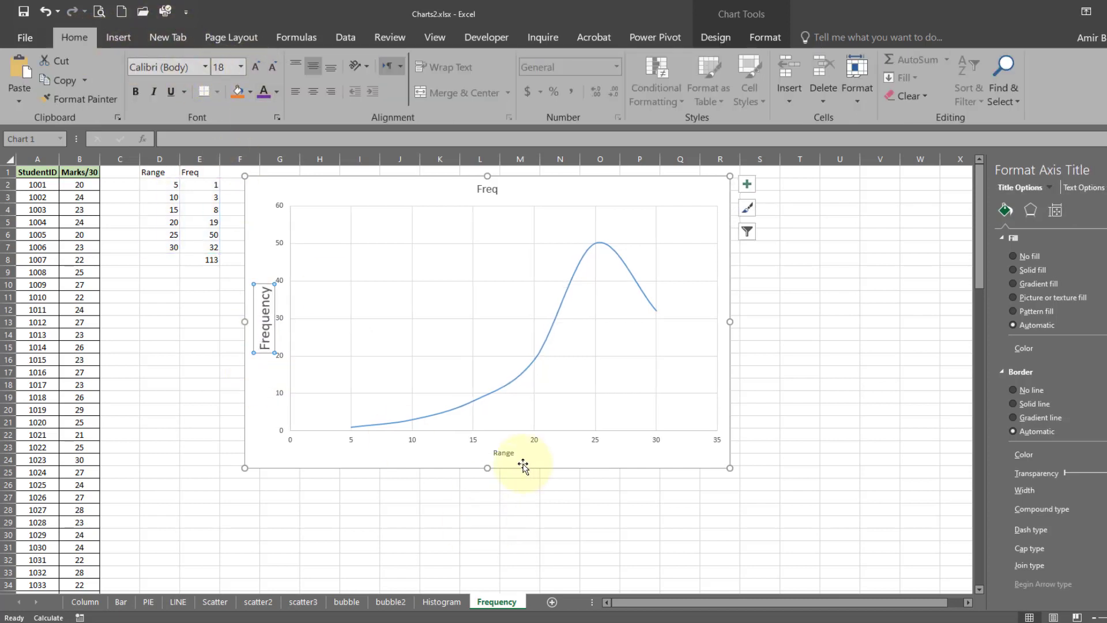
Enlarge the font of the horizontal axis title Range by several sizes.
left_click(513, 458)
left_click(255, 67)
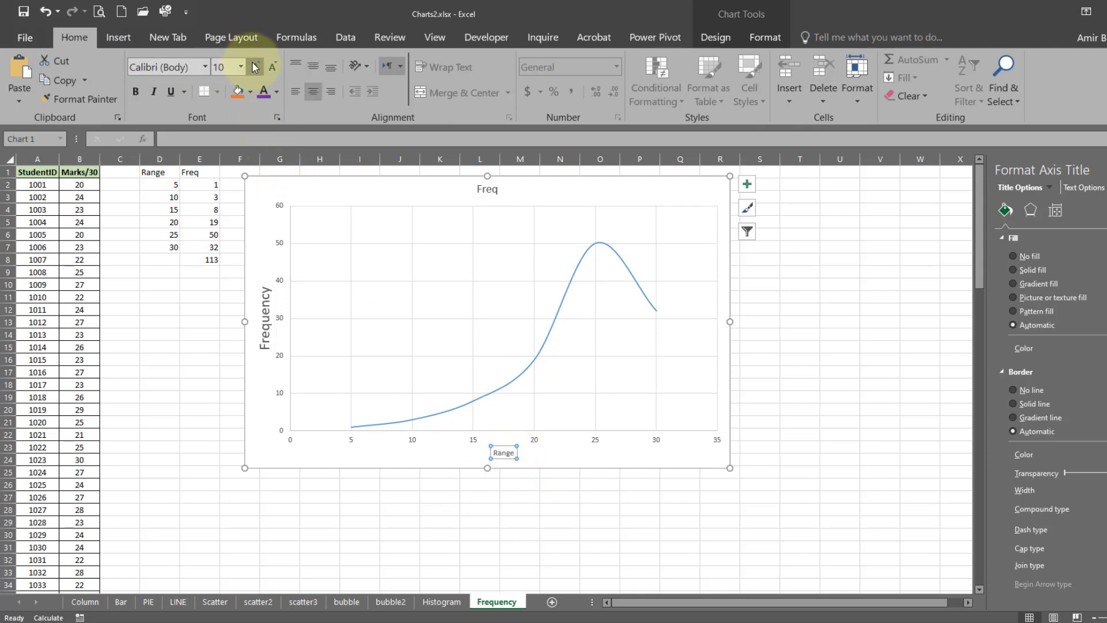
left_click(256, 67)
left_click(256, 67)
left_click(255, 67)
left_click(256, 67)
Examine the chart's source data in D1:E7 against the plotted curve.
left_click(277, 186)
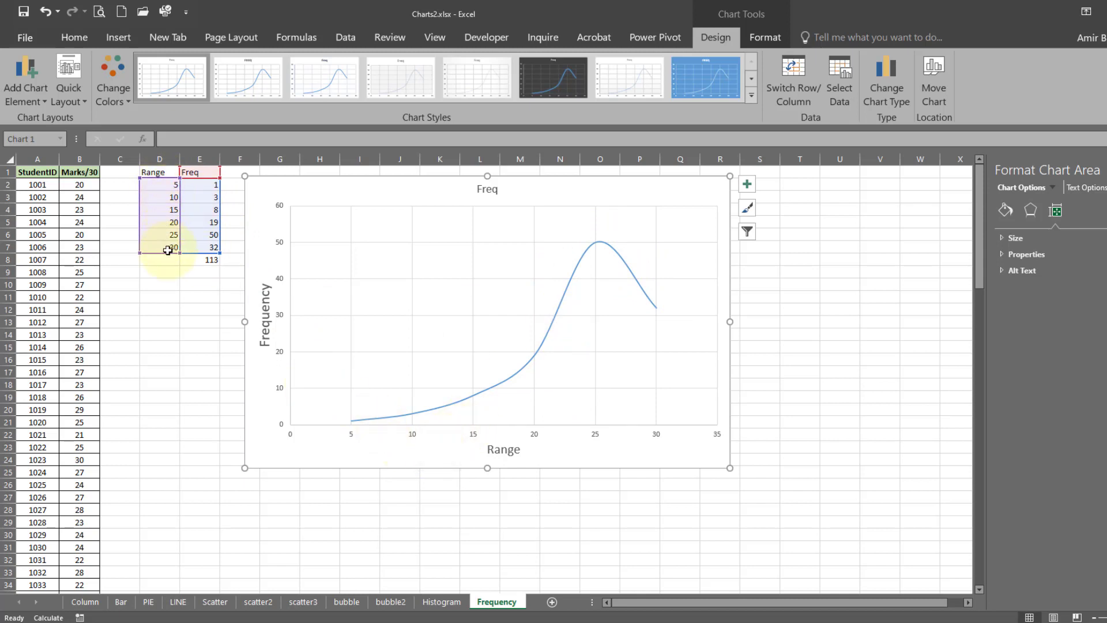
left_click(206, 254)
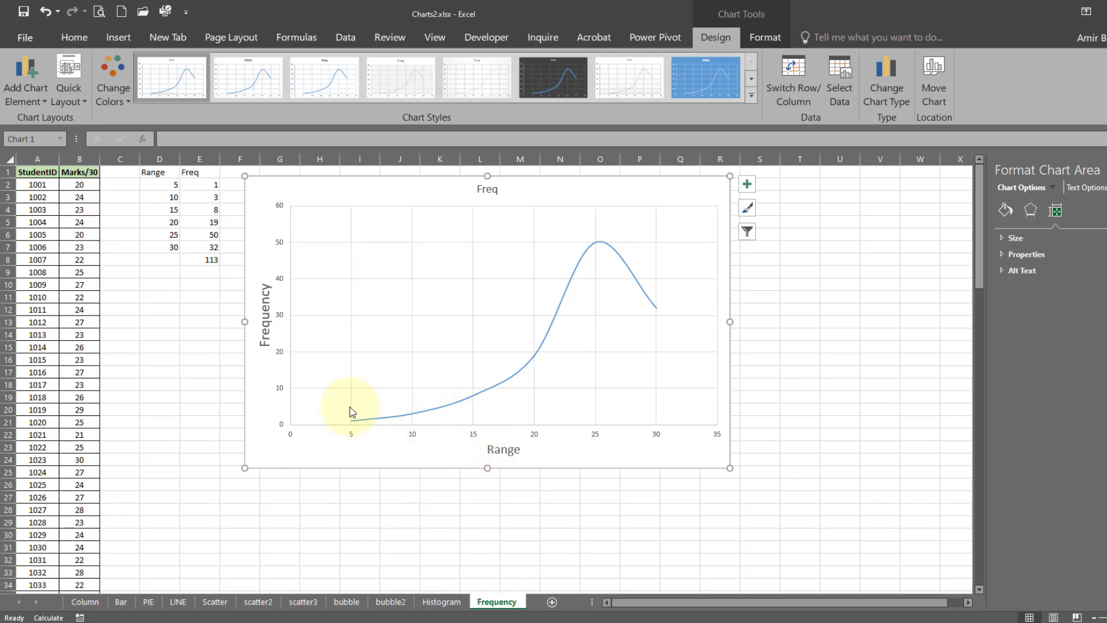
left_click_drag(153, 172, 200, 248)
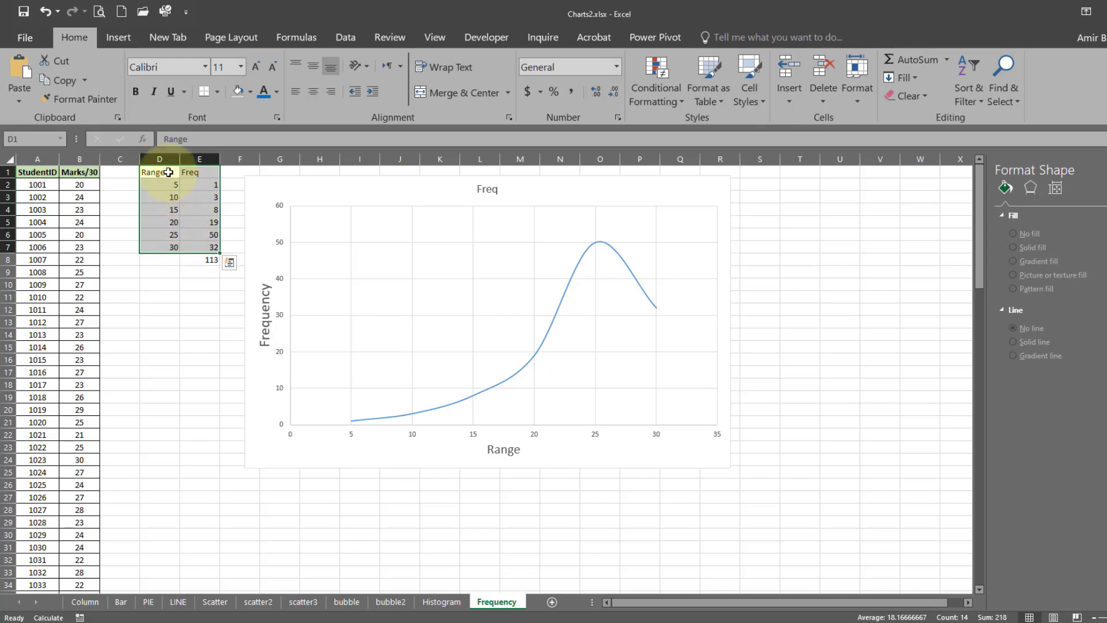
Change the Freq chart's type to Scatter with Smooth Lines and Markers.
left_click(315, 219)
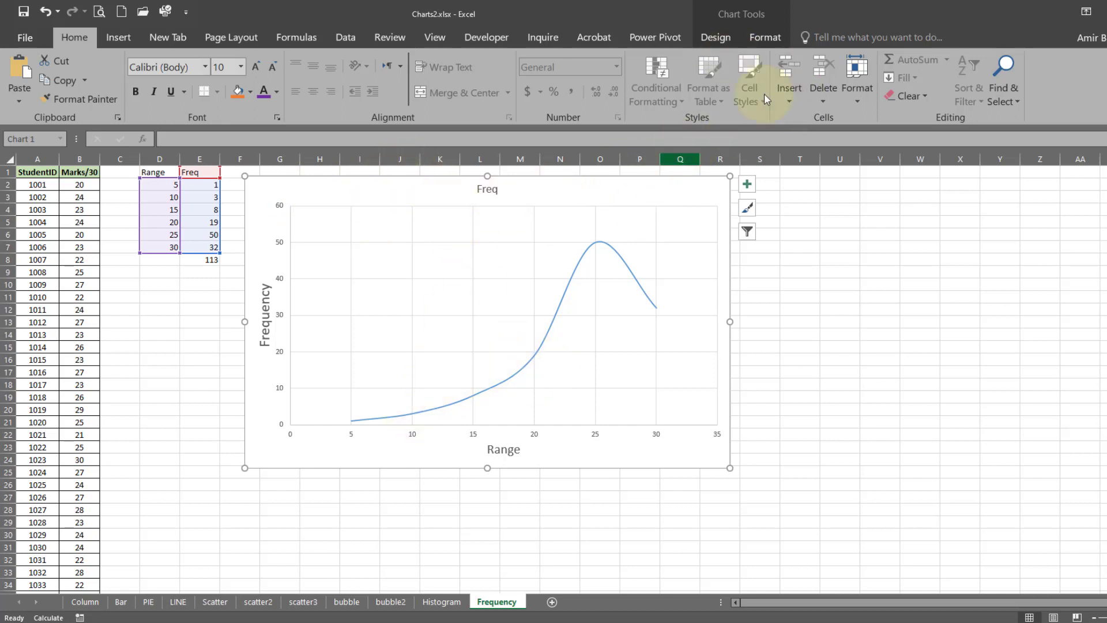
left_click(715, 40)
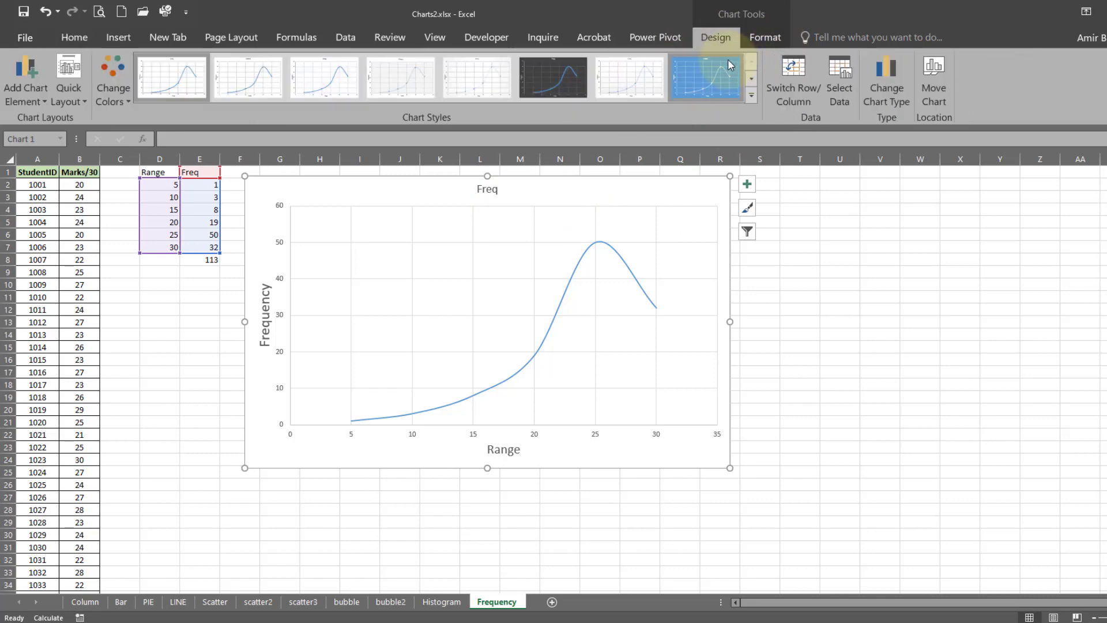
left_click(885, 89)
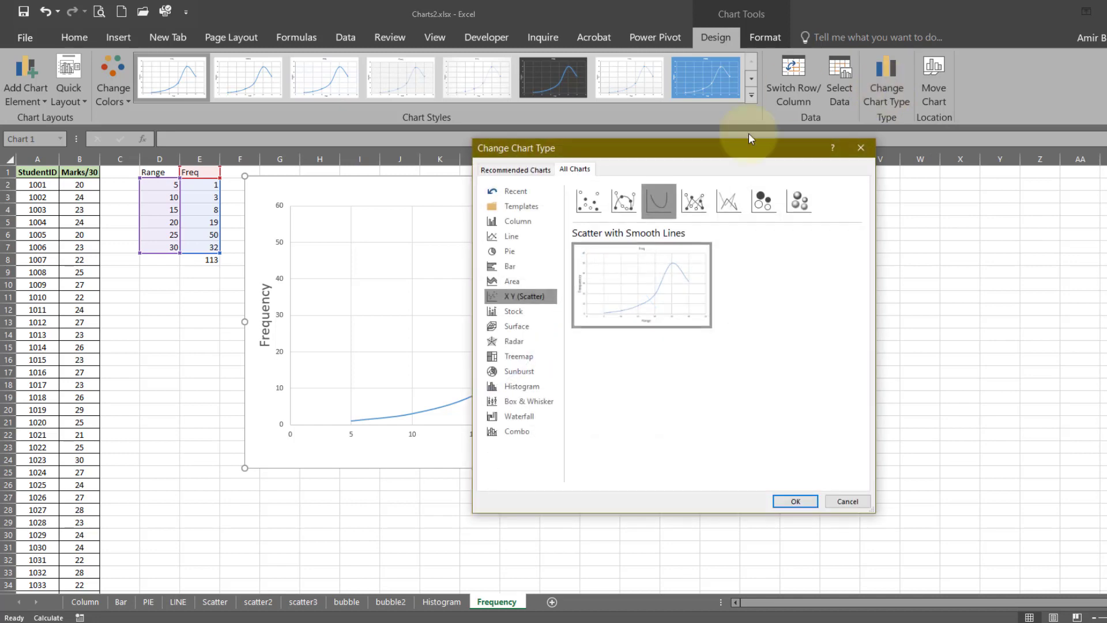
left_click(625, 199)
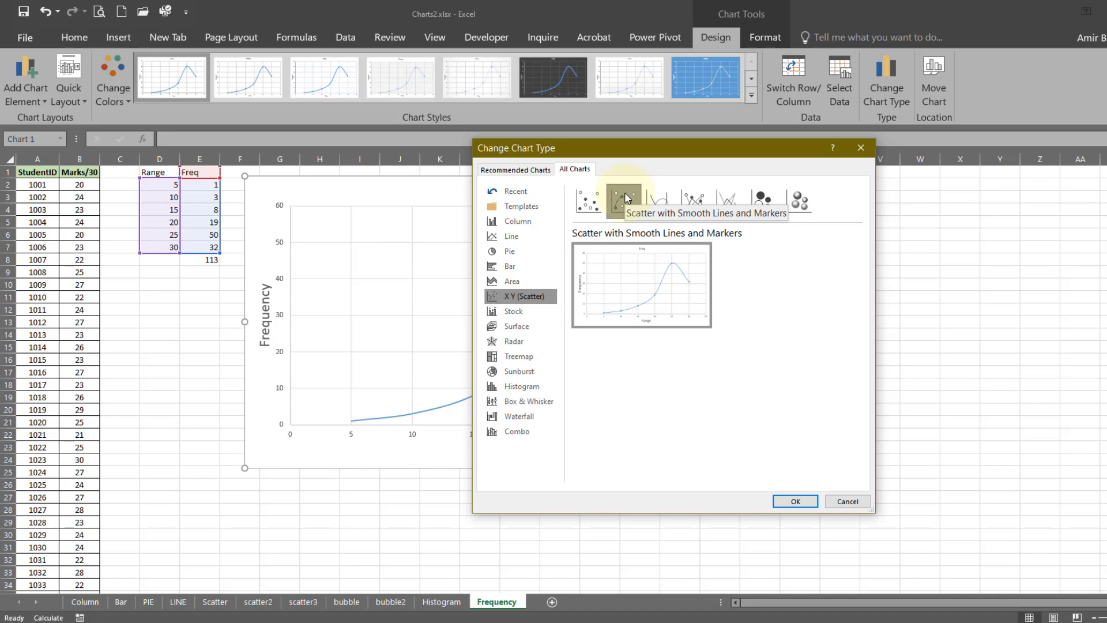
left_click(794, 504)
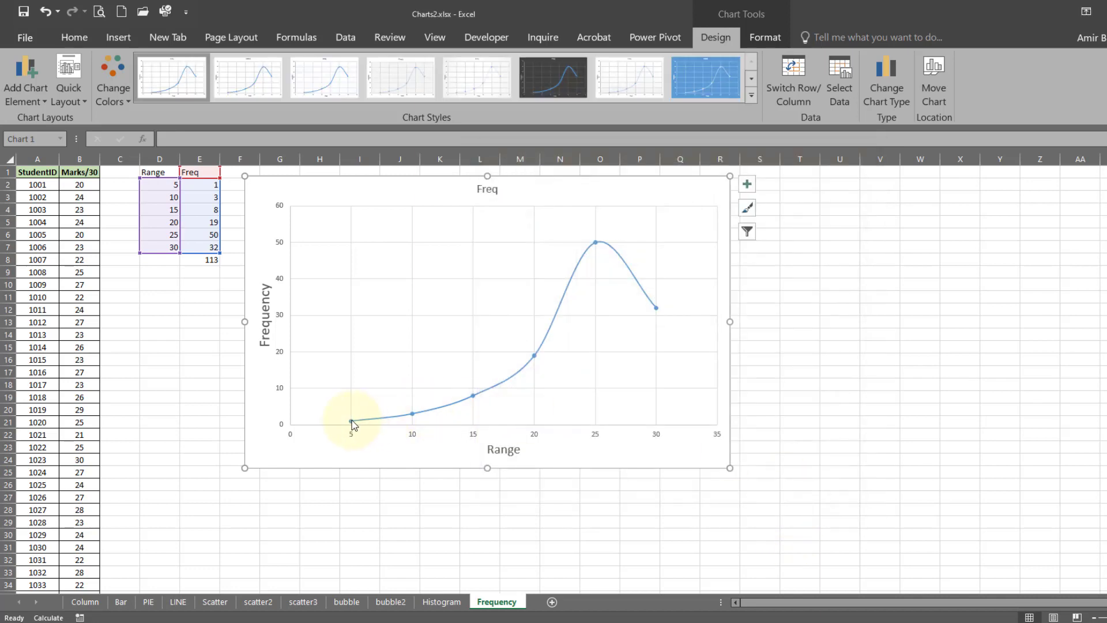